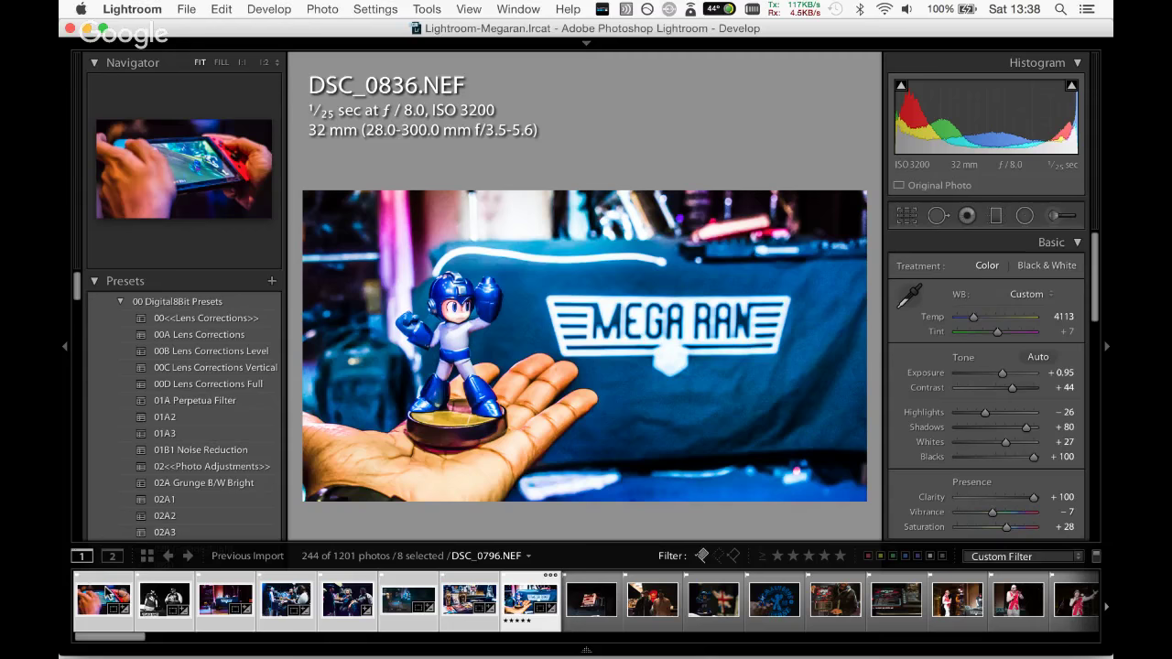
Open photo DSC_0841.NEF and apply the 00D Lens Corrections Full preset to it.
{"action": "mouse_move", "coordinate": [573, 647]}
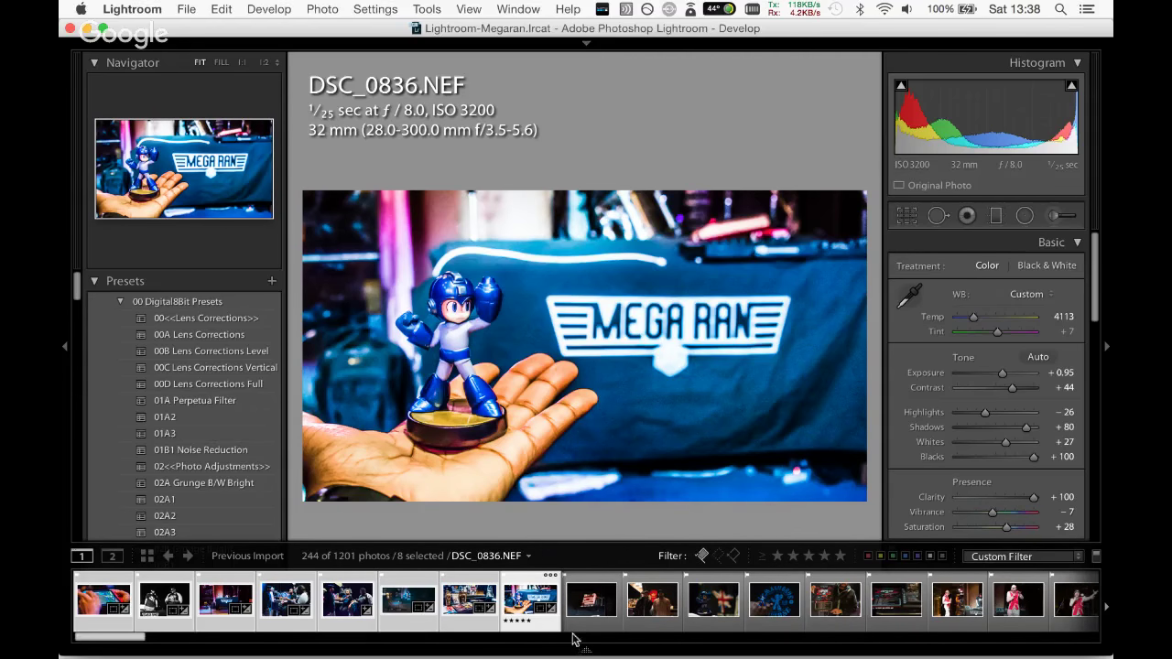
{"action": "left_click", "coordinate": [591, 600]}
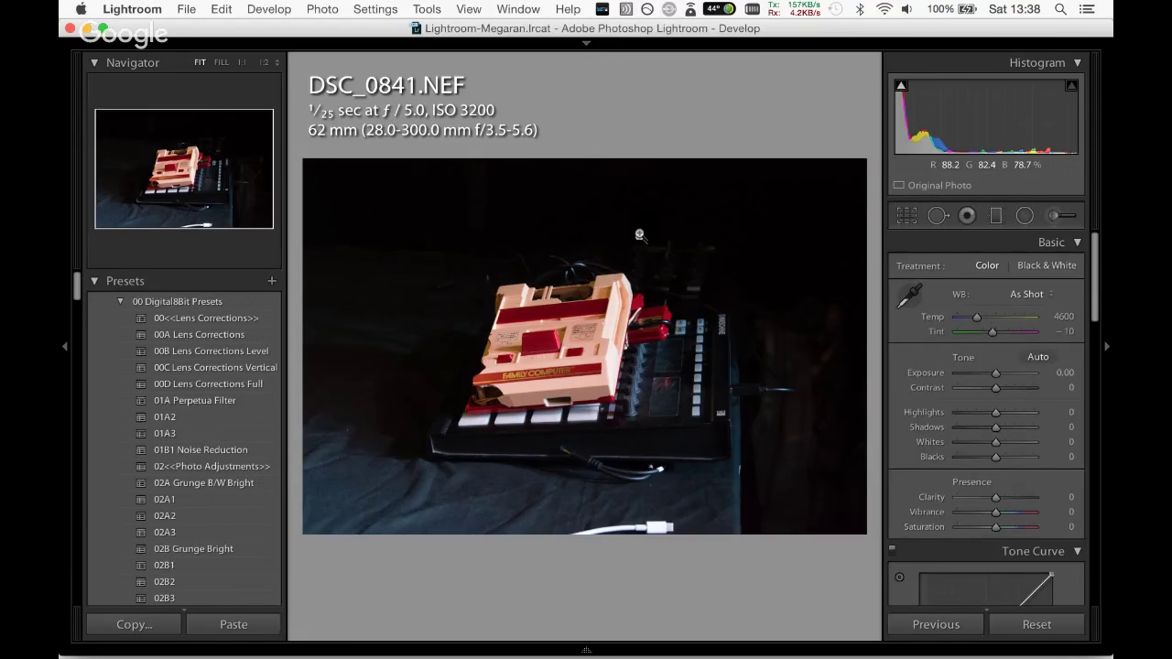
{"action": "left_click", "coordinate": [218, 384]}
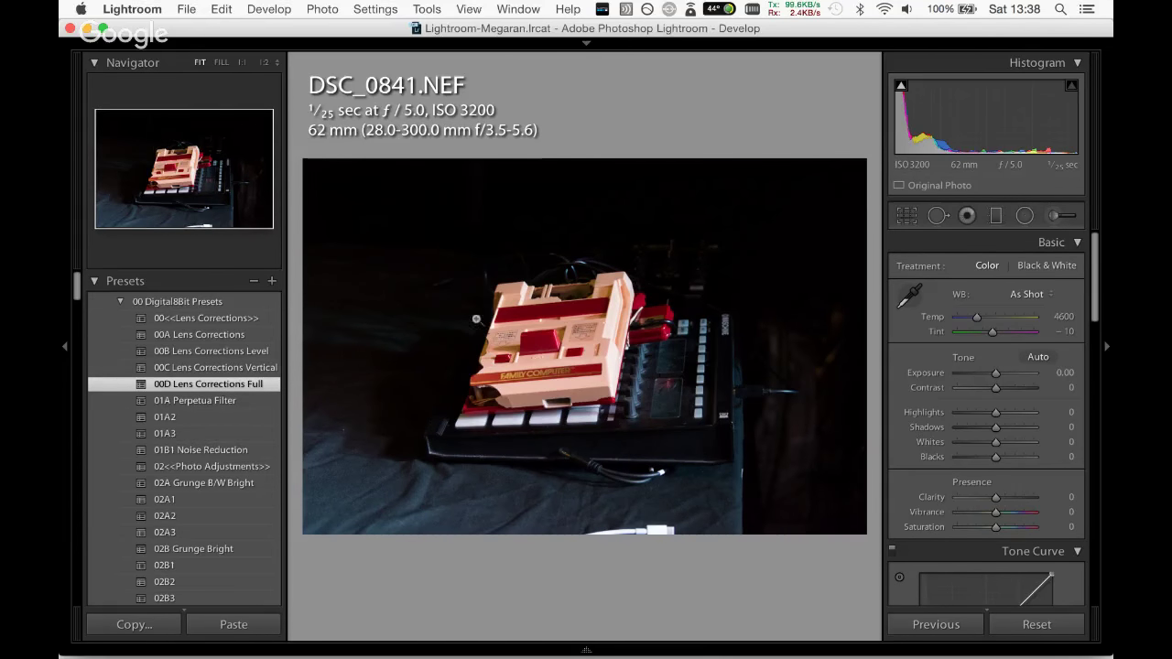
Crop the photo to a 16 x 10 aspect ratio, tightening and repositioning the frame around the console and pad controller.
{"action": "left_click", "coordinate": [905, 218]}
{"action": "left_click", "coordinate": [1044, 273]}
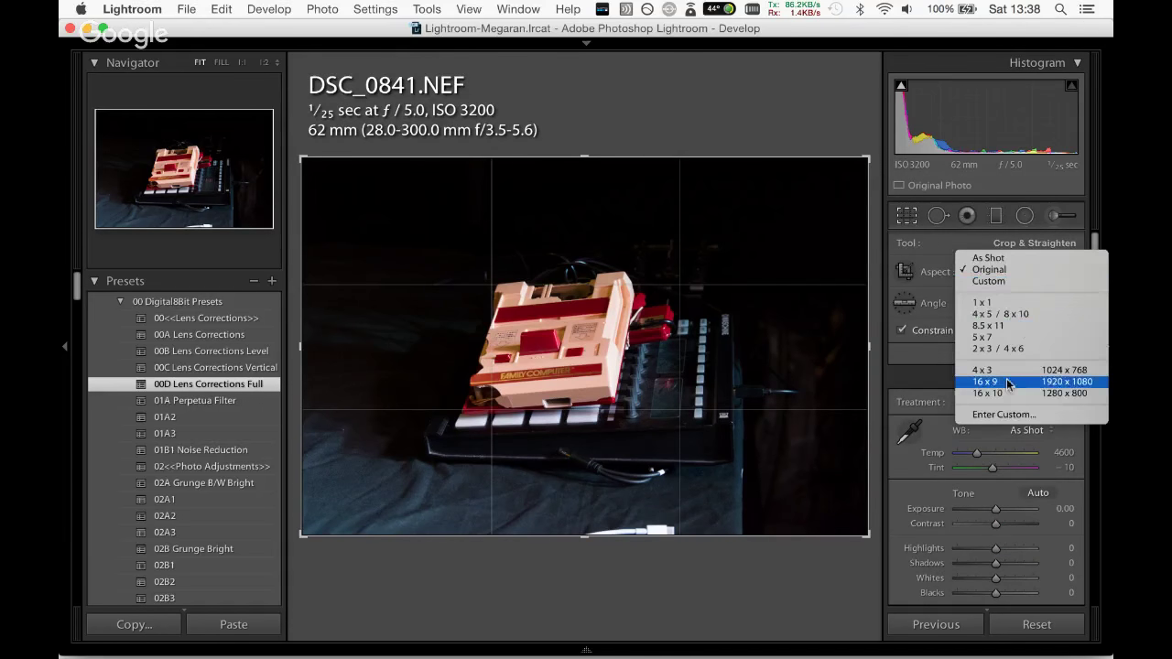
{"action": "left_click", "coordinate": [998, 394]}
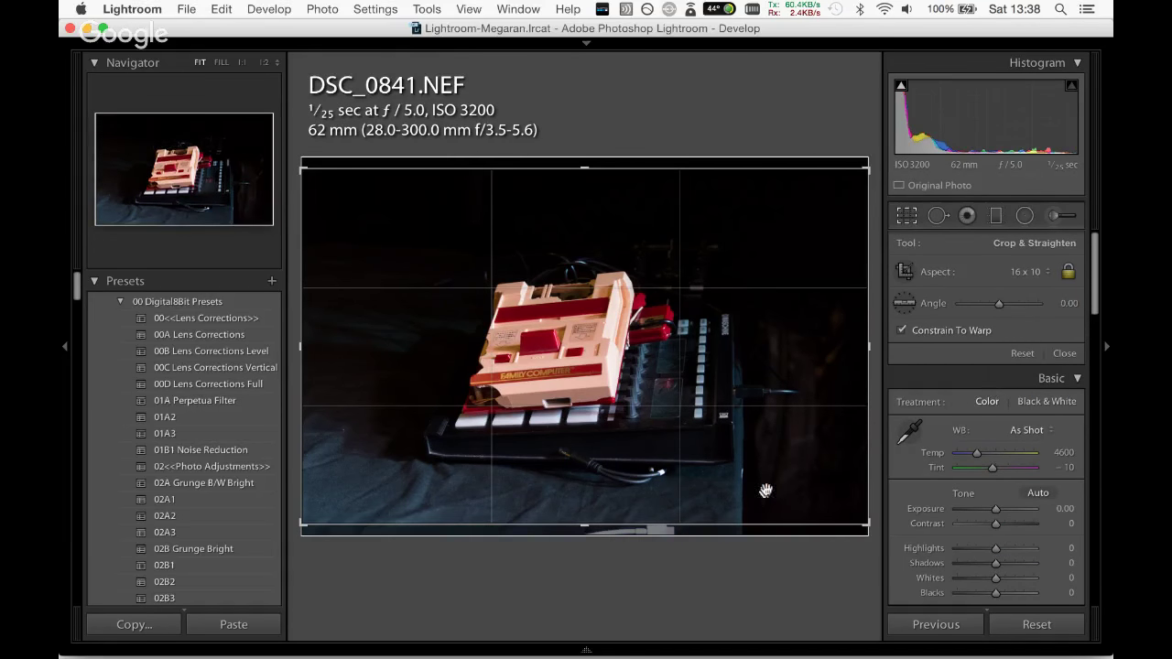
{"action": "left_click_drag", "start_coordinate": [745, 518], "coordinate": [738, 492]}
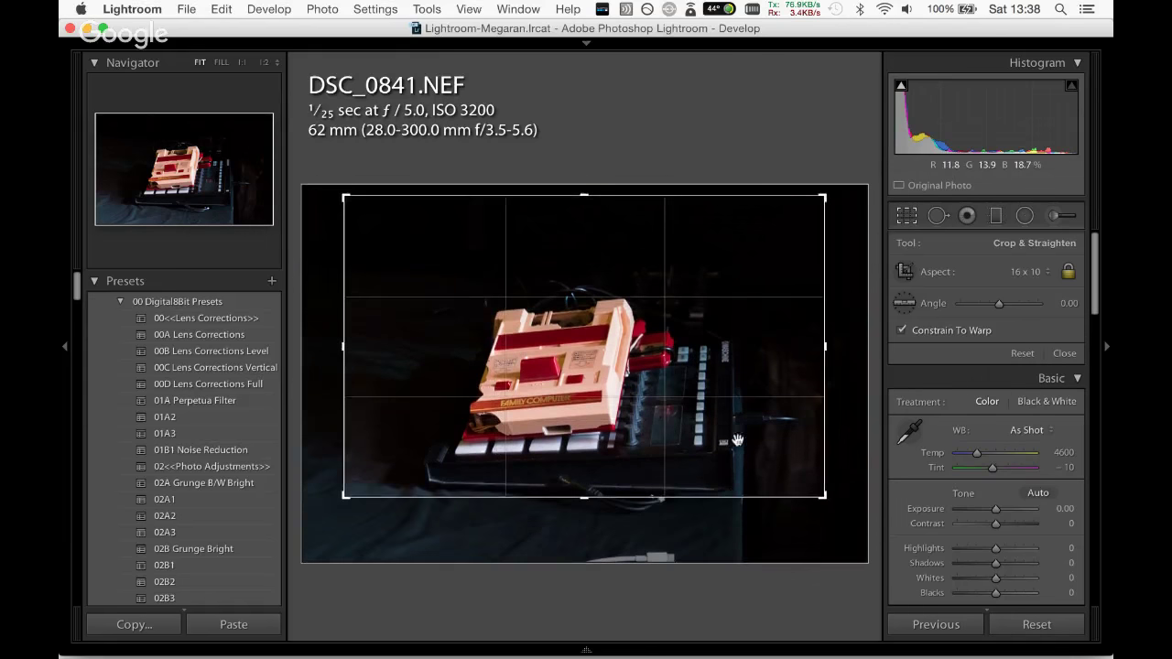
{"action": "left_click_drag", "start_coordinate": [737, 441], "coordinate": [742, 399]}
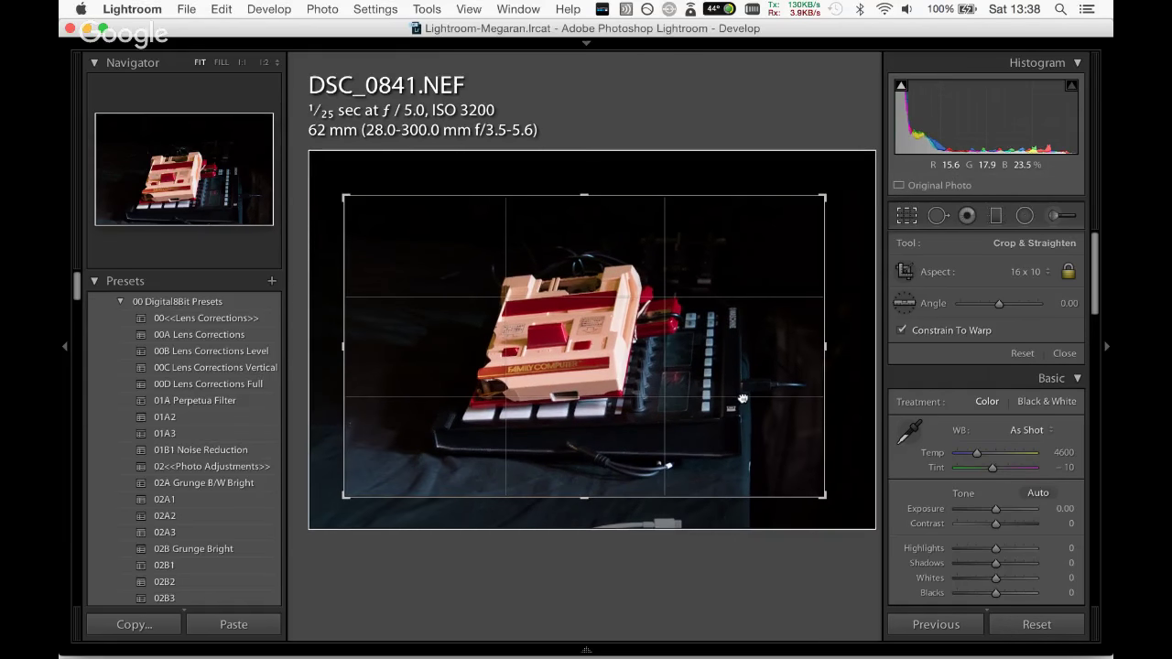
{"action": "key", "text": "Return"}
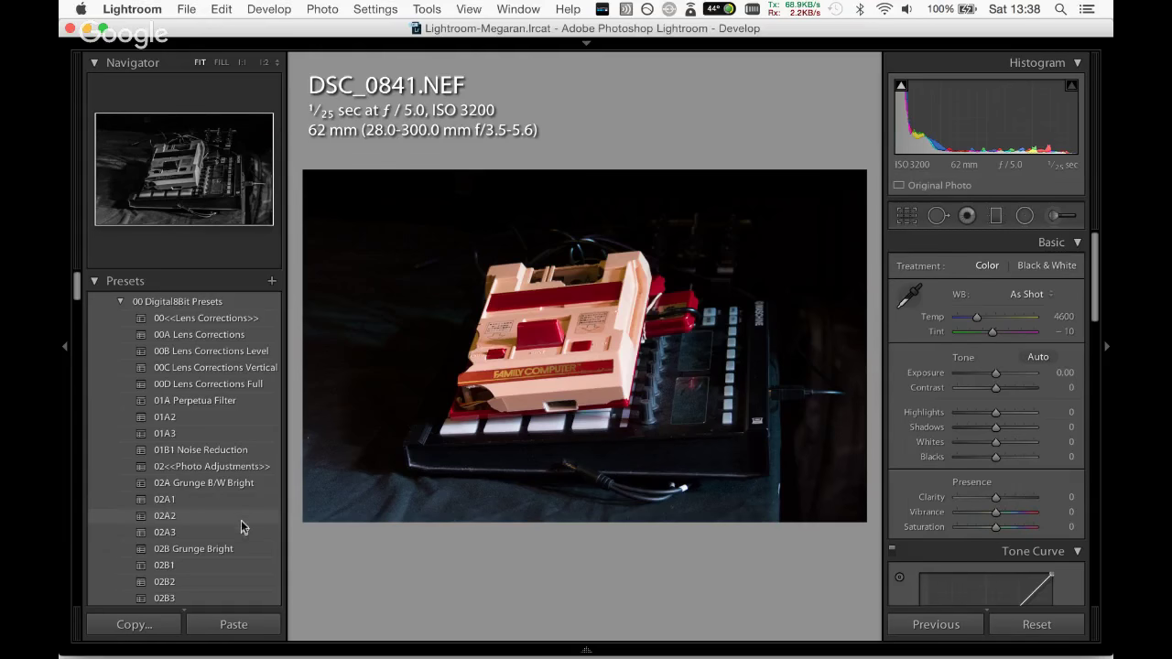
Preview the photo adjustment presets and apply the 02F Quick 80% HDR preset.
{"action": "scroll", "coordinate": [76, 293], "scroll_direction": "down", "scroll_amount": 5}
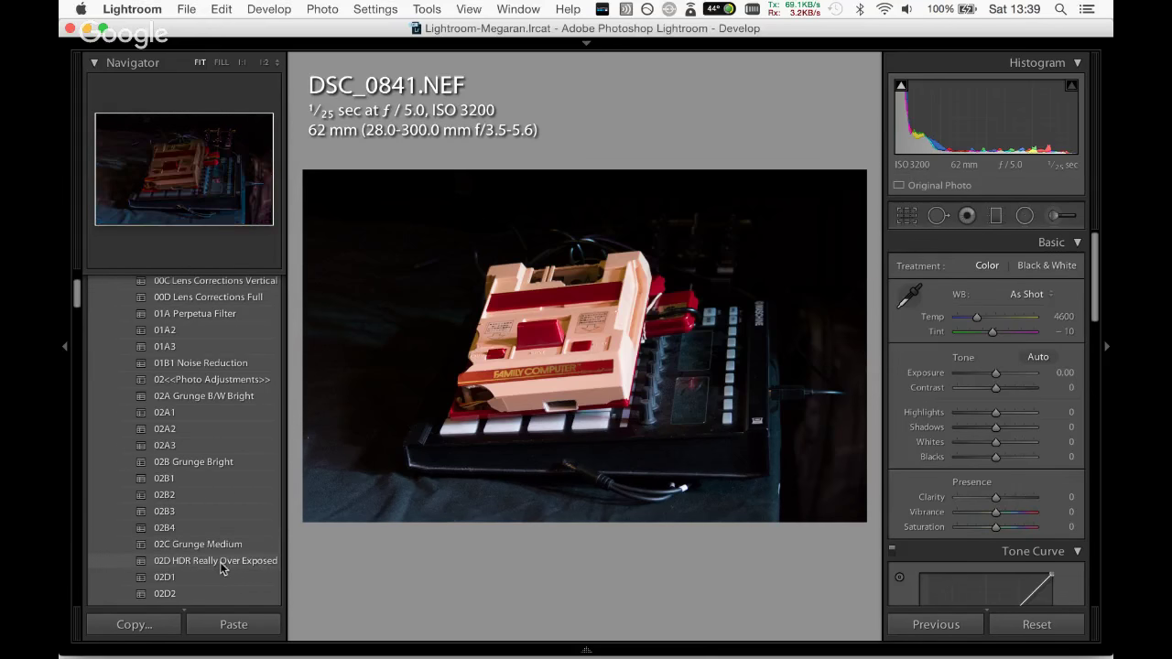
{"action": "scroll", "coordinate": [81, 334], "scroll_direction": "down", "scroll_amount": 5}
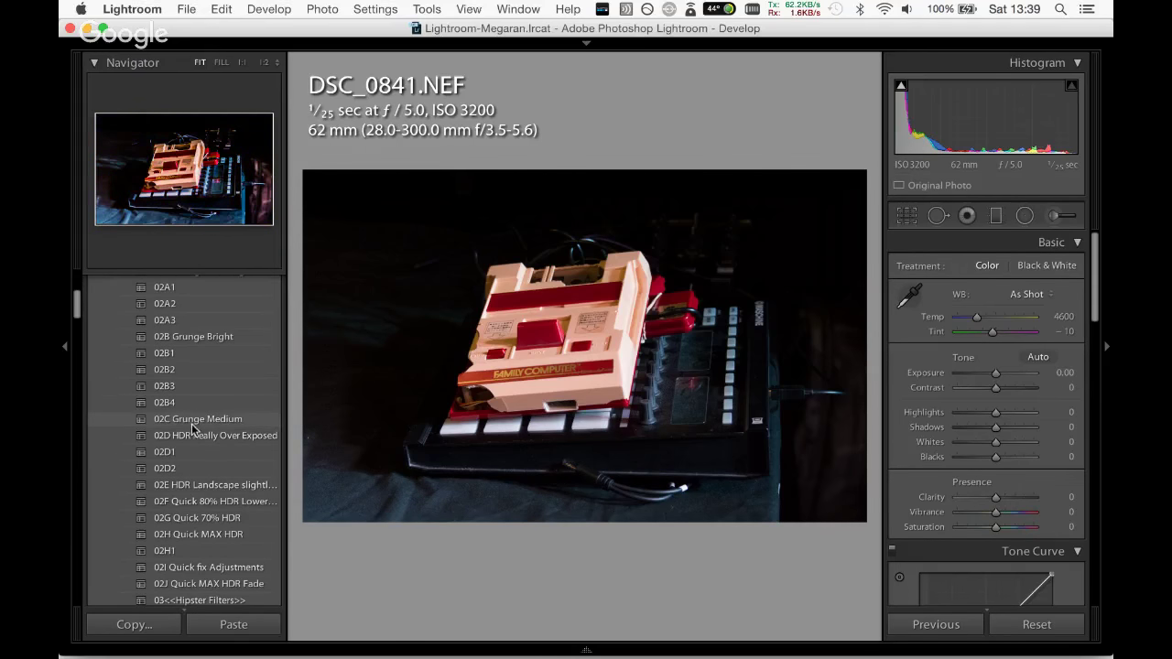
{"action": "left_click", "coordinate": [202, 501]}
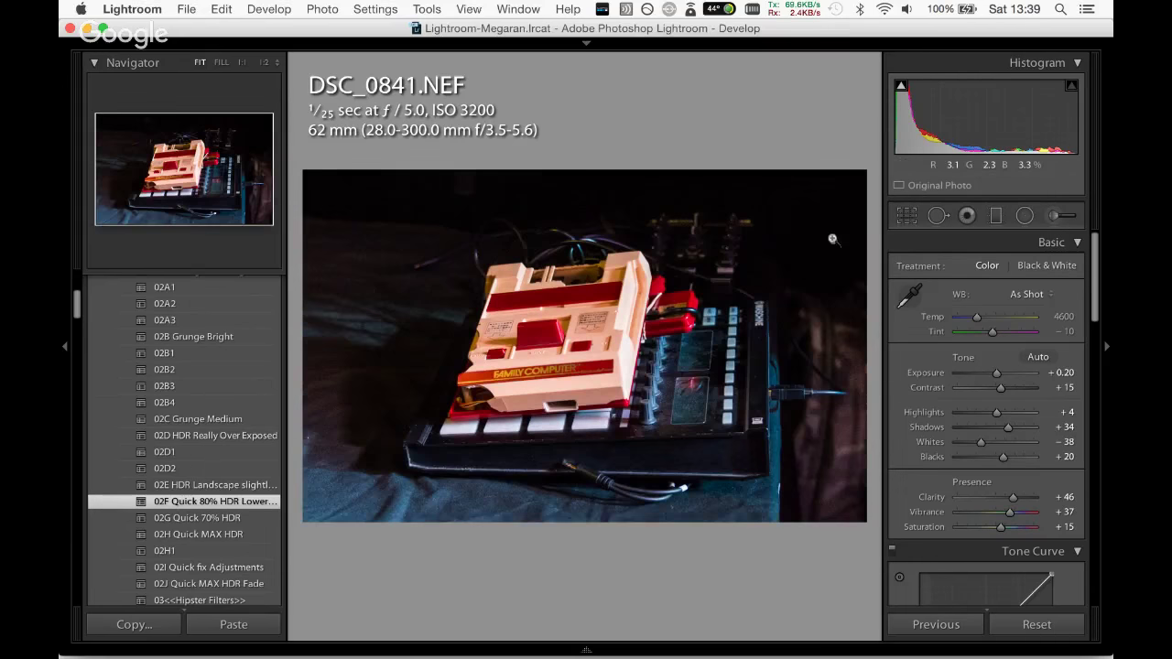
Set the highlights to −1, the exposure to +0.45 and the white balance temperature to 4085.
{"action": "left_click_drag", "start_coordinate": [997, 412], "coordinate": [998, 375]}
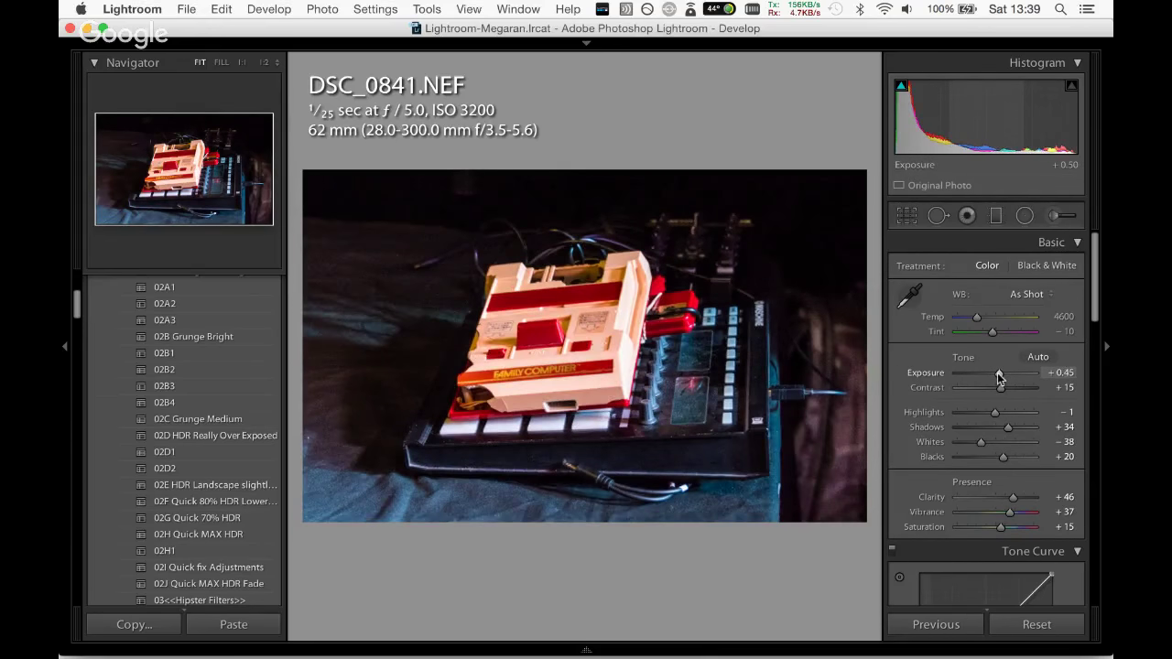
{"action": "left_click_drag", "start_coordinate": [977, 317], "coordinate": [972, 318]}
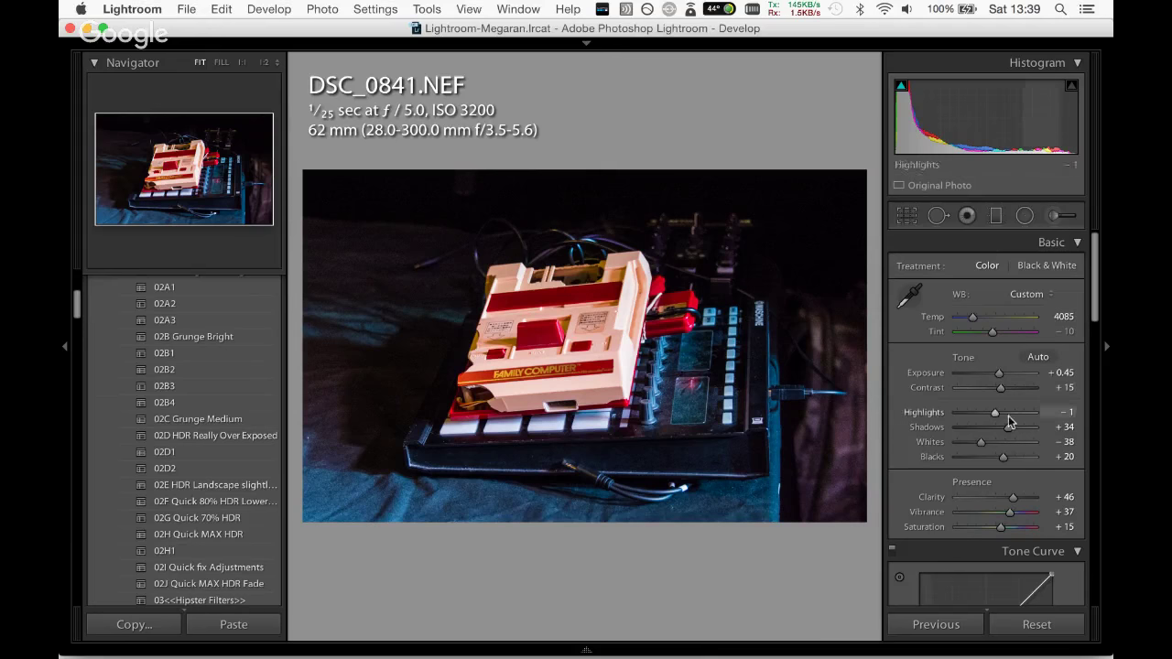
Apply the 02J Quick MAX HDR Fade preset to the console photo.
{"action": "scroll", "coordinate": [1096, 321], "scroll_direction": "down", "scroll_amount": 1}
{"action": "left_click_drag", "start_coordinate": [1096, 321], "coordinate": [1099, 370]}
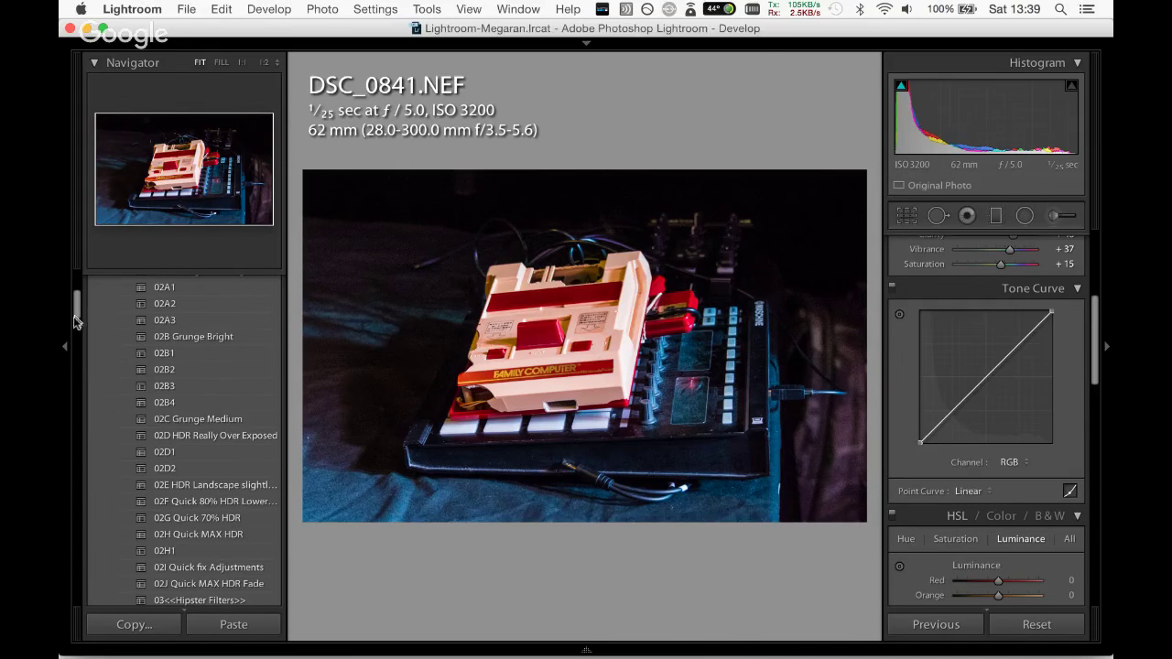
{"action": "scroll", "coordinate": [79, 330], "scroll_direction": "down", "scroll_amount": 4}
{"action": "mouse_move", "coordinate": [78, 328]}
{"action": "left_mouse_down"}
{"action": "mouse_move", "coordinate": [77, 310]}
{"action": "mouse_move", "coordinate": [76, 319]}
{"action": "left_mouse_up"}
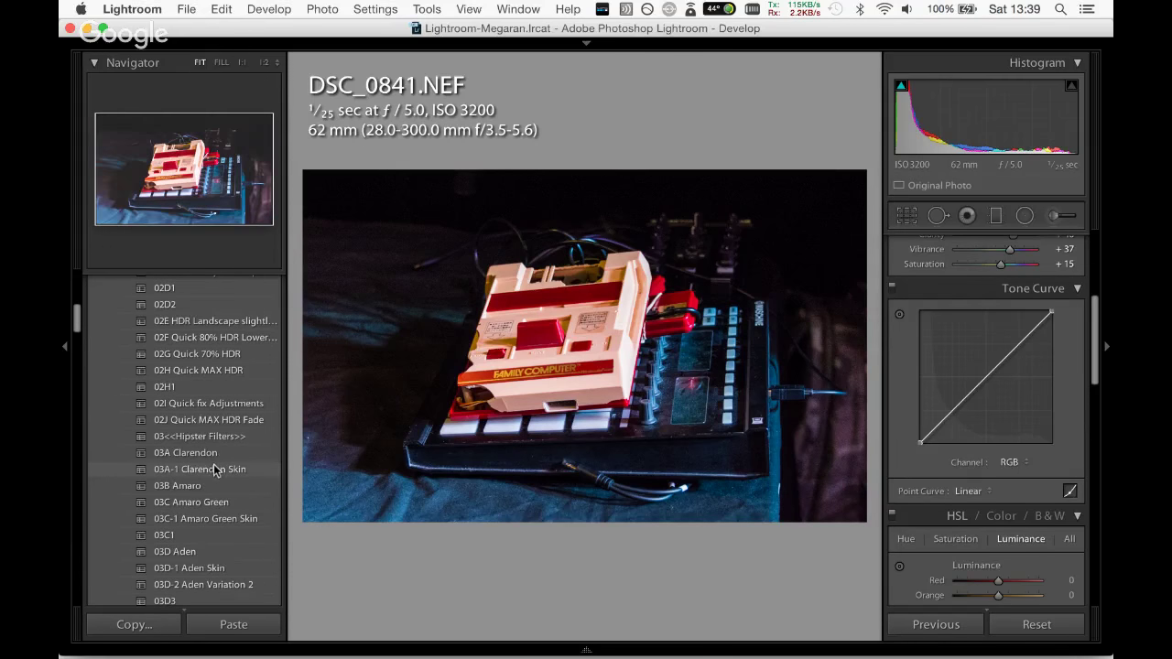
{"action": "left_click", "coordinate": [210, 422]}
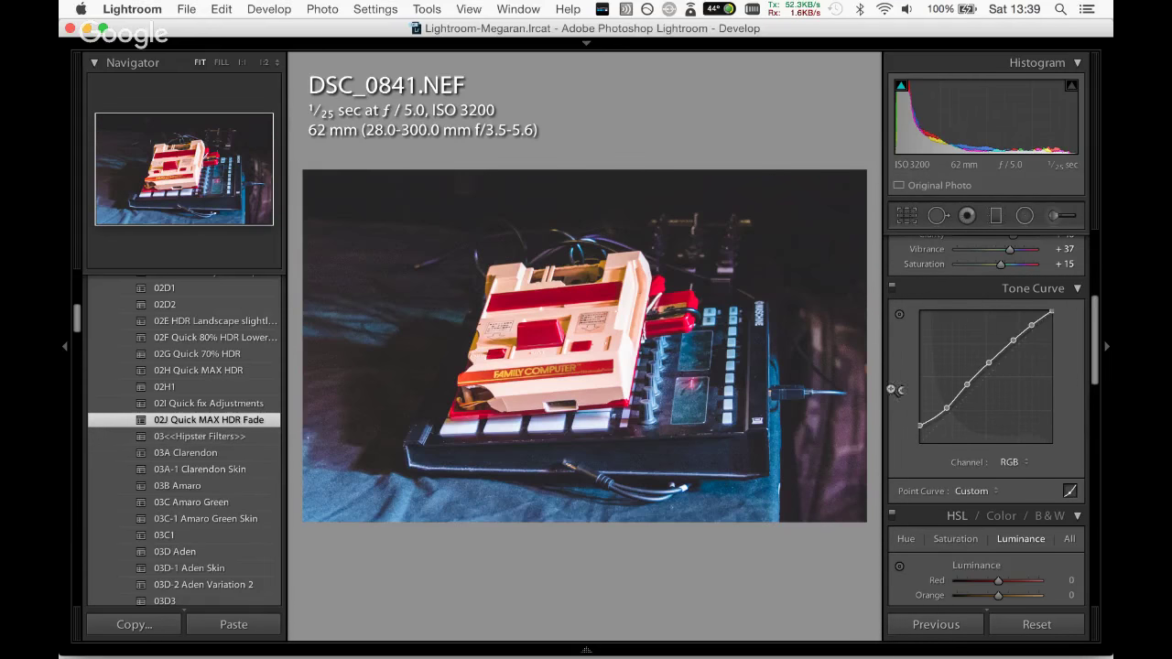
Raise the vibrance to +64 and set the white balance temperature to 3930.
{"action": "scroll", "coordinate": [1095, 371], "scroll_direction": "down", "scroll_amount": 1}
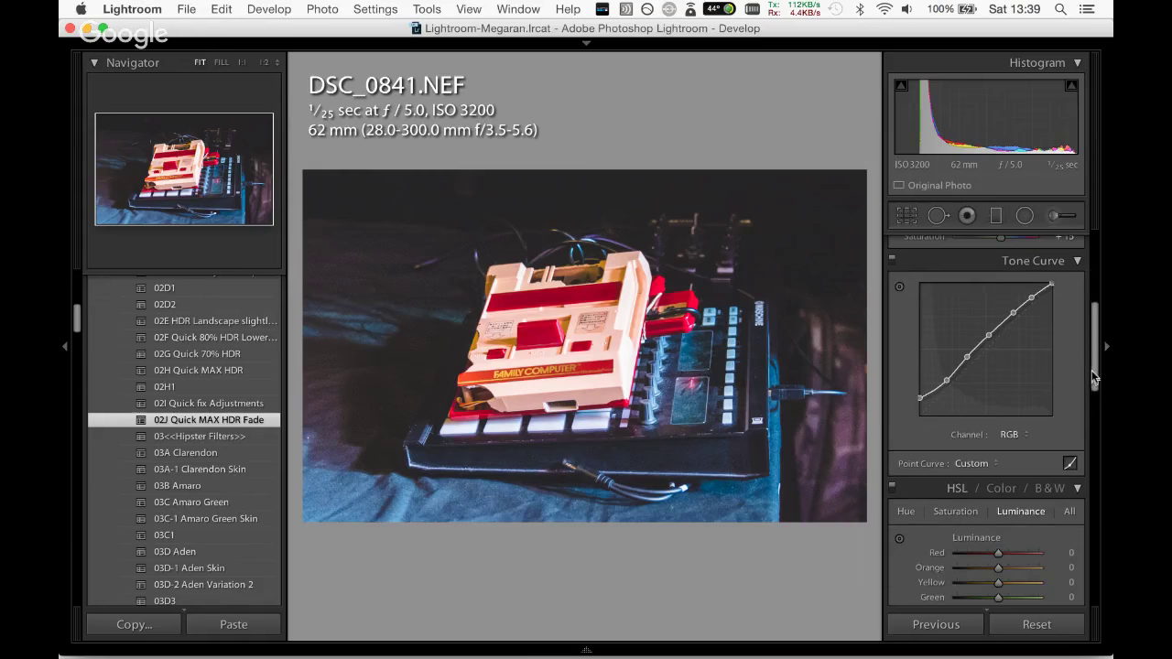
{"action": "left_click_drag", "start_coordinate": [1095, 376], "coordinate": [1102, 335]}
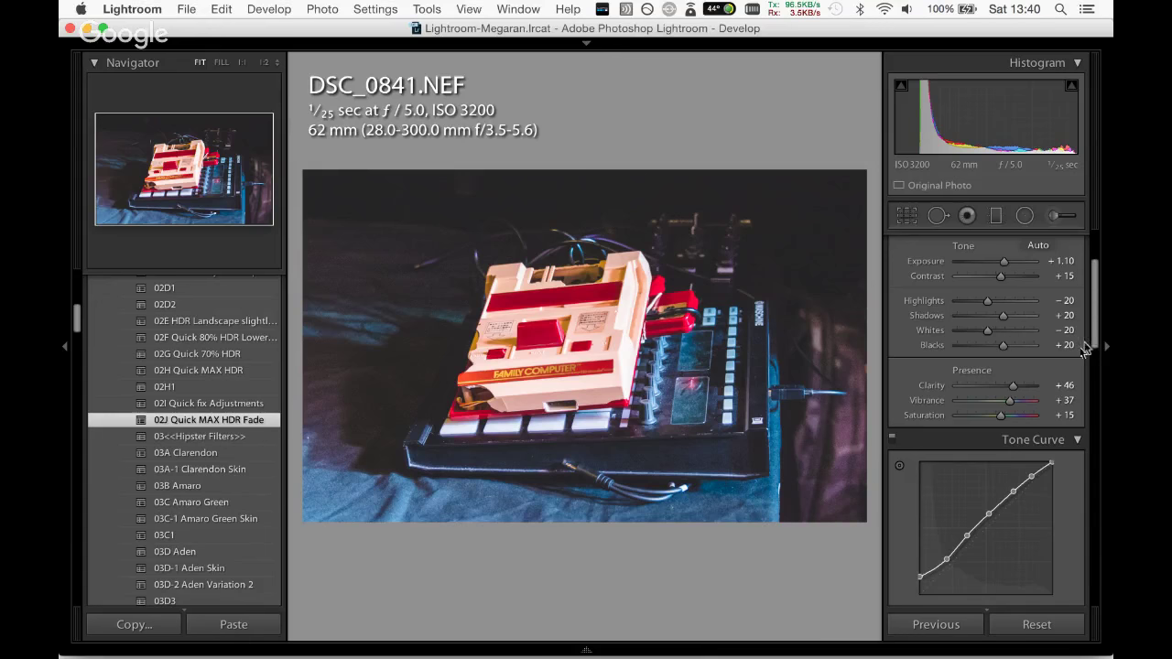
{"action": "left_click_drag", "start_coordinate": [1010, 400], "coordinate": [1024, 404]}
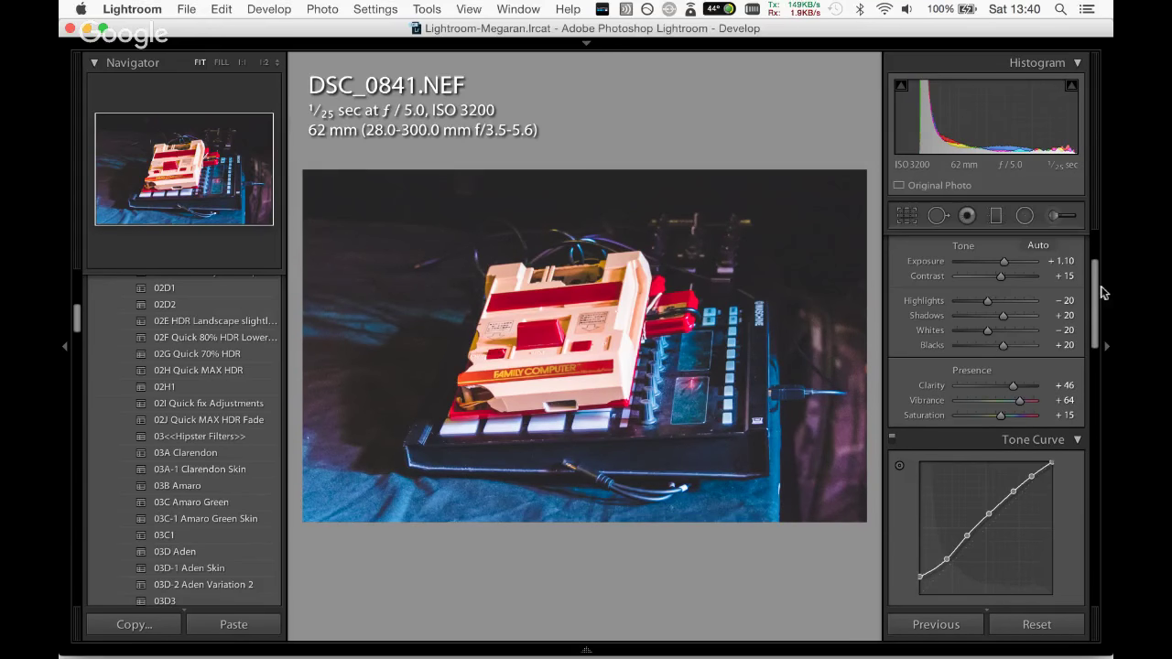
{"action": "left_click_drag", "start_coordinate": [1102, 293], "coordinate": [1102, 265]}
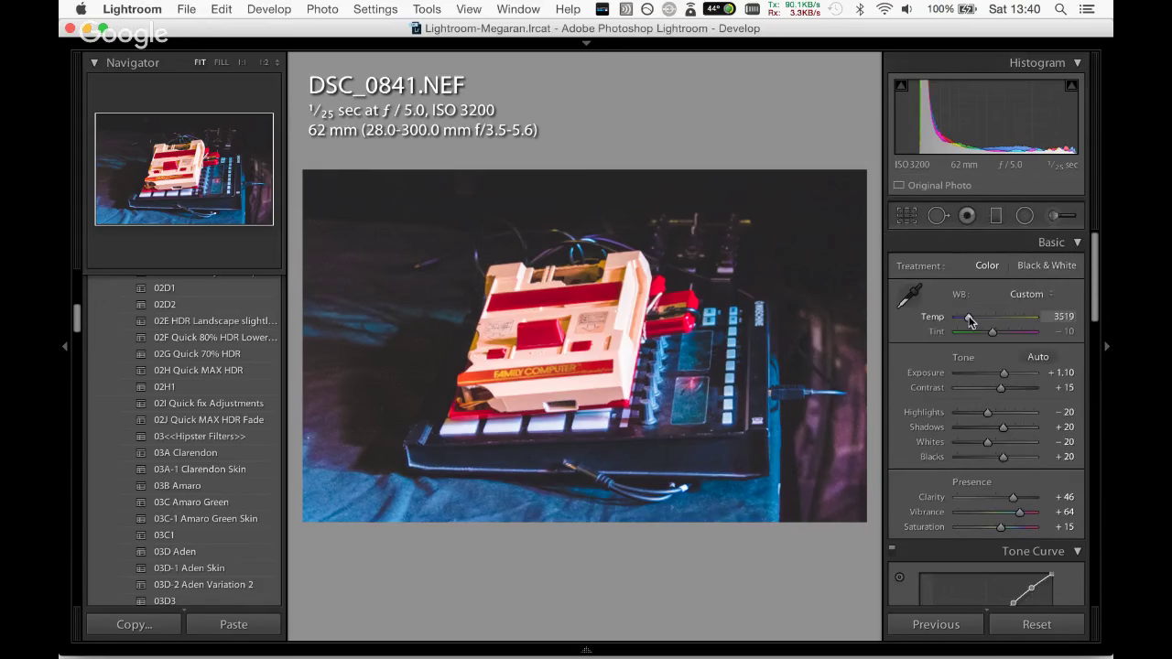
{"action": "left_click_drag", "start_coordinate": [971, 321], "coordinate": [973, 320]}
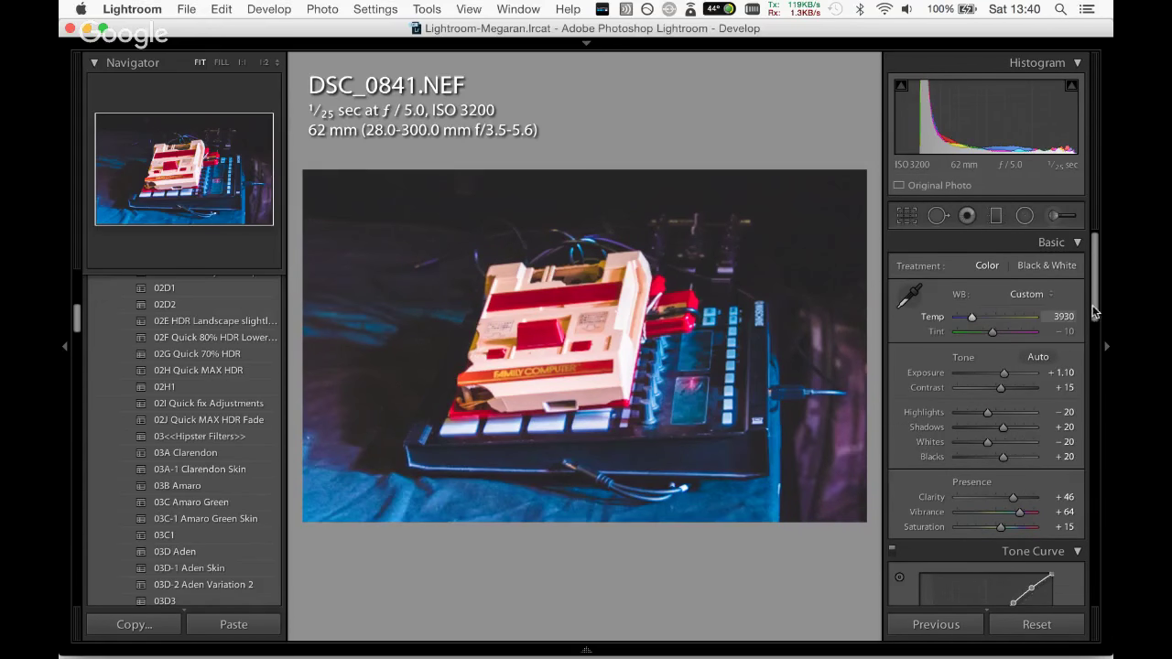
Slightly lower the black point of the RGB tone curve, undoing the first attempt and adjusting it again.
{"action": "left_click_drag", "start_coordinate": [1097, 316], "coordinate": [1097, 385]}
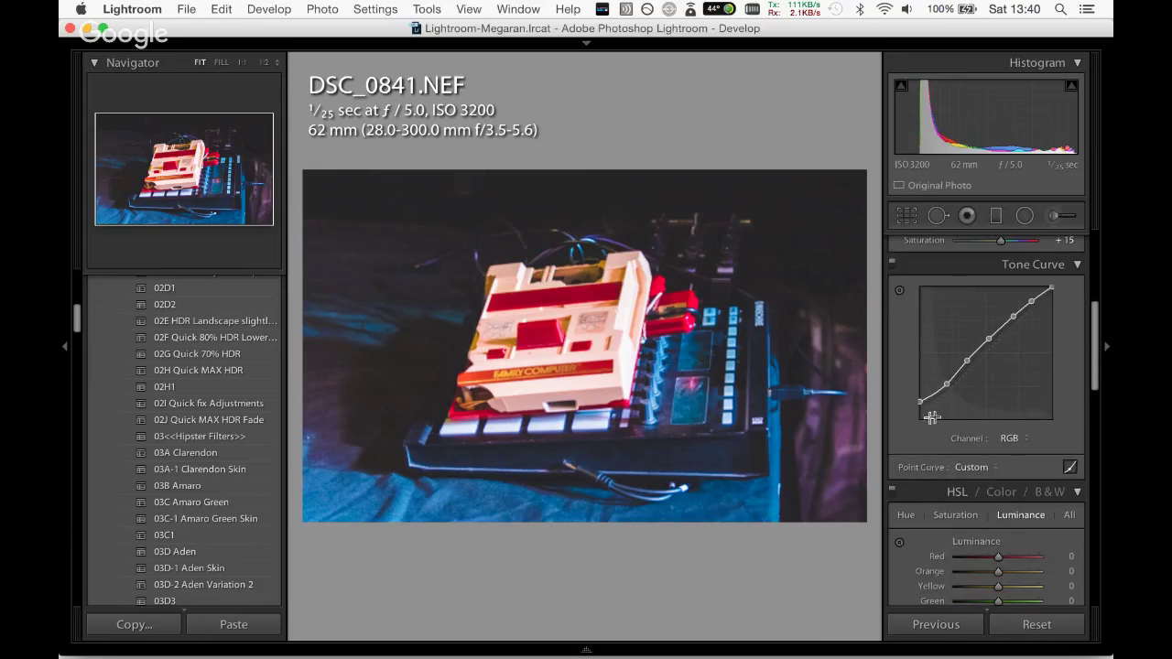
{"action": "left_click_drag", "start_coordinate": [917, 404], "coordinate": [919, 410]}
{"action": "key", "text": "super+z"}
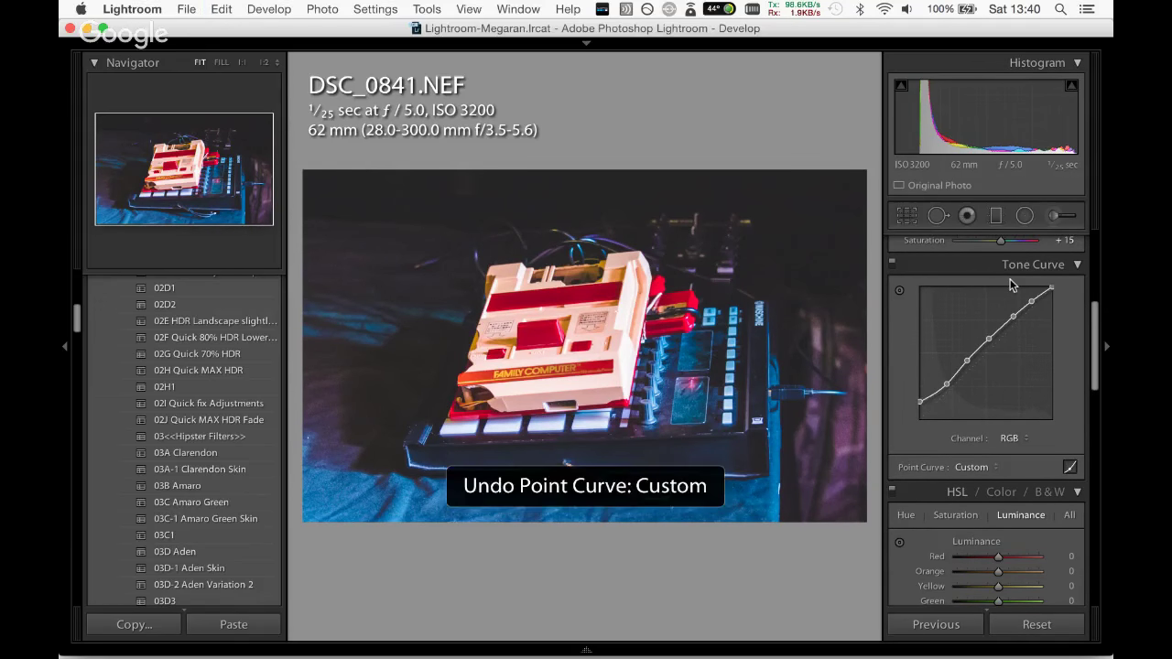
{"action": "left_click_drag", "start_coordinate": [921, 402], "coordinate": [919, 408]}
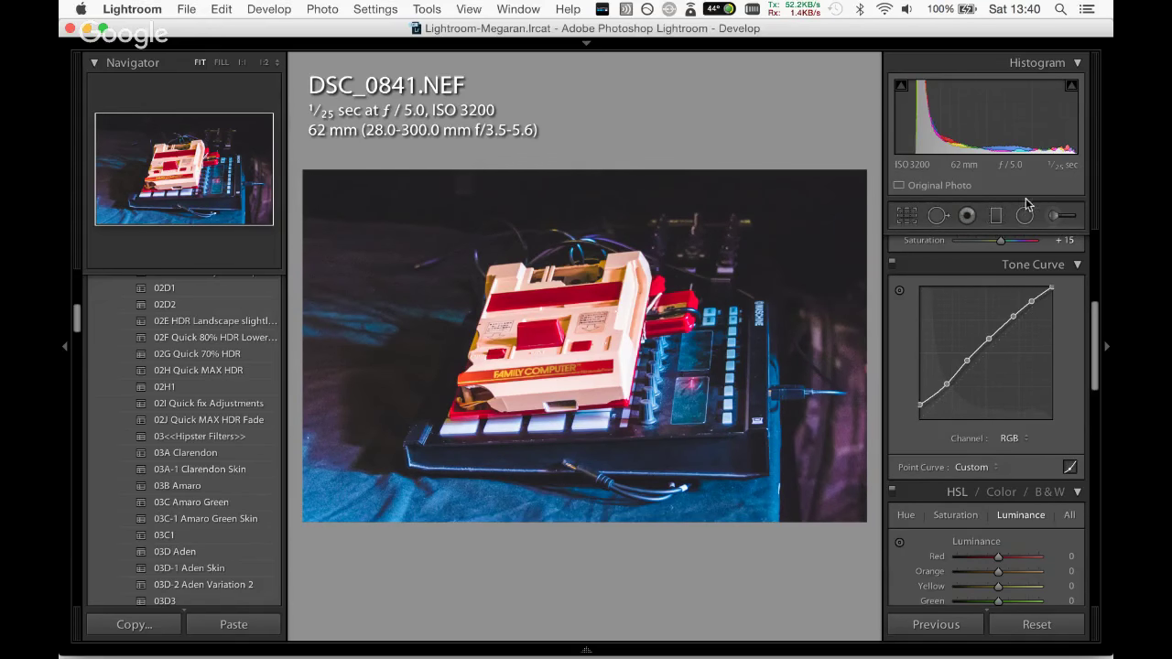
Paint a new adjustment brush mask over the console using a brush size of 11.
{"action": "scroll", "coordinate": [1061, 231], "scroll_direction": "up", "scroll_amount": 5}
{"action": "left_click", "coordinate": [1053, 214]}
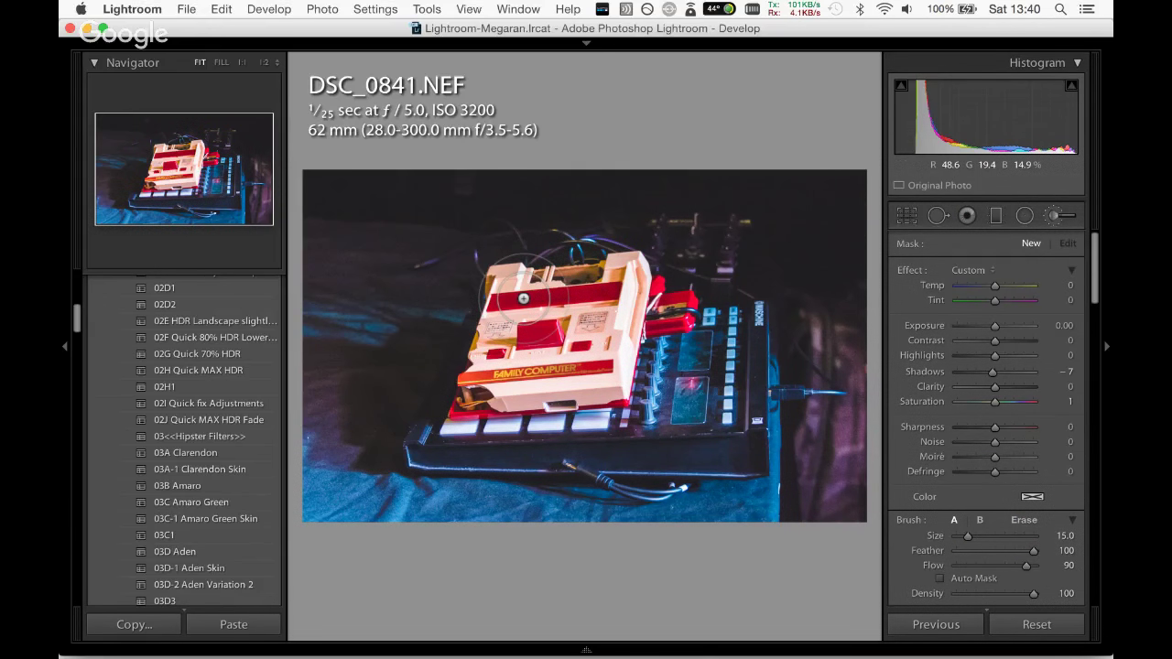
{"action": "scroll", "coordinate": [560, 340], "scroll_direction": "down", "scroll_amount": 4}
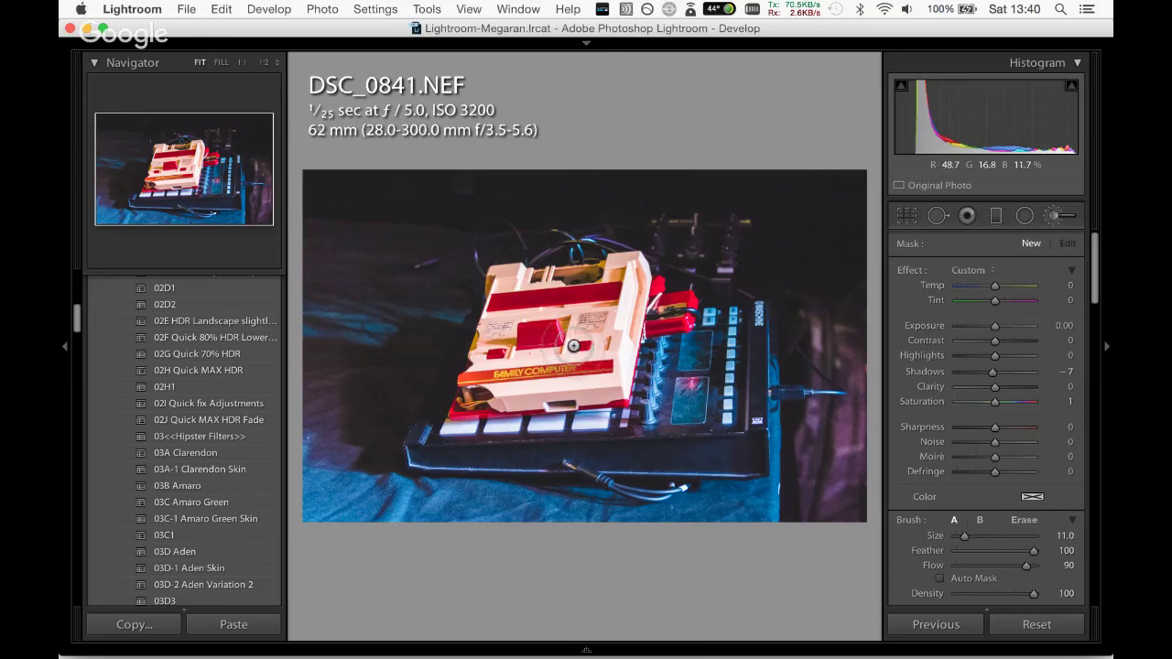
{"action": "mouse_move", "coordinate": [573, 346]}
{"action": "left_mouse_down"}
{"action": "mouse_move", "coordinate": [579, 297]}
{"action": "mouse_move", "coordinate": [521, 294]}
{"action": "mouse_move", "coordinate": [490, 371]}
{"action": "mouse_move", "coordinate": [570, 377]}
{"action": "mouse_move", "coordinate": [529, 352]}
{"action": "mouse_move", "coordinate": [531, 324]}
{"action": "mouse_move", "coordinate": [560, 308]}
{"action": "mouse_move", "coordinate": [561, 273]}
{"action": "mouse_move", "coordinate": [593, 352]}
{"action": "mouse_move", "coordinate": [605, 351]}
{"action": "mouse_move", "coordinate": [618, 290]}
{"action": "mouse_move", "coordinate": [536, 415]}
{"action": "mouse_move", "coordinate": [556, 404]}
{"action": "mouse_move", "coordinate": [549, 428]}
{"action": "mouse_move", "coordinate": [580, 417]}
{"action": "mouse_move", "coordinate": [537, 422]}
{"action": "mouse_move", "coordinate": [565, 366]}
{"action": "mouse_move", "coordinate": [507, 375]}
{"action": "mouse_move", "coordinate": [458, 410]}
{"action": "mouse_move", "coordinate": [471, 418]}
{"action": "mouse_move", "coordinate": [552, 312]}
{"action": "left_mouse_up"}
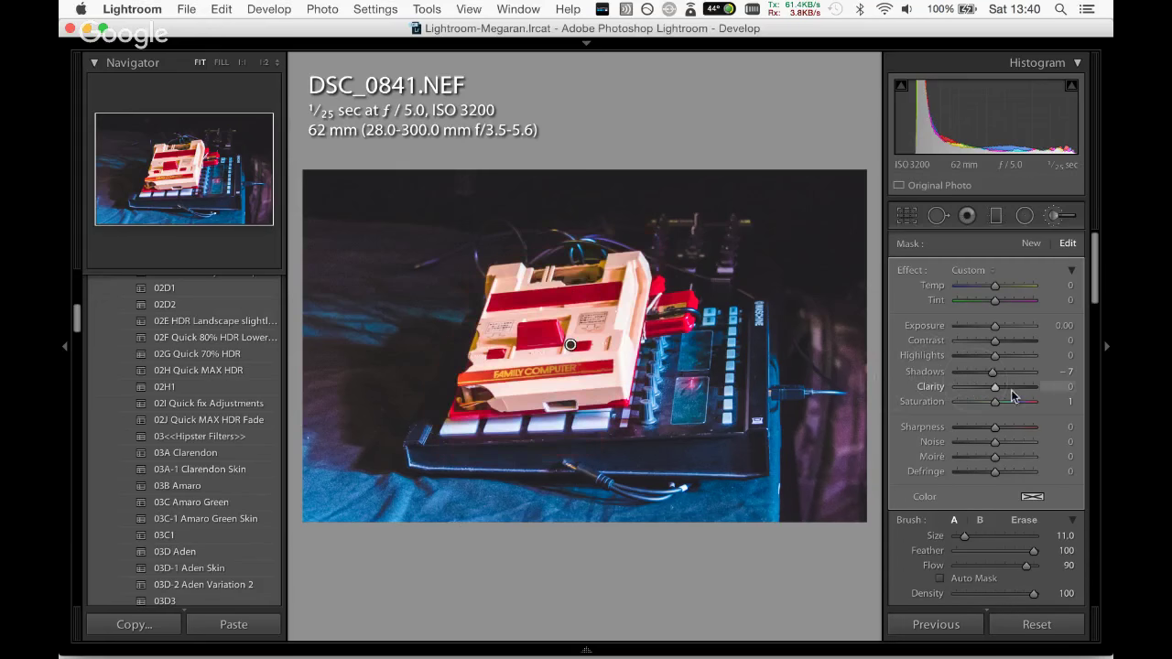
Set the console mask's contrast to 27, highlights 15, shadows −19, clarity 11 and saturation 24, and close the brush.
{"action": "mouse_move", "coordinate": [996, 386]}
{"action": "left_mouse_down"}
{"action": "mouse_move", "coordinate": [1013, 389]}
{"action": "mouse_move", "coordinate": [998, 385]}
{"action": "mouse_move", "coordinate": [1004, 403]}
{"action": "left_mouse_up"}
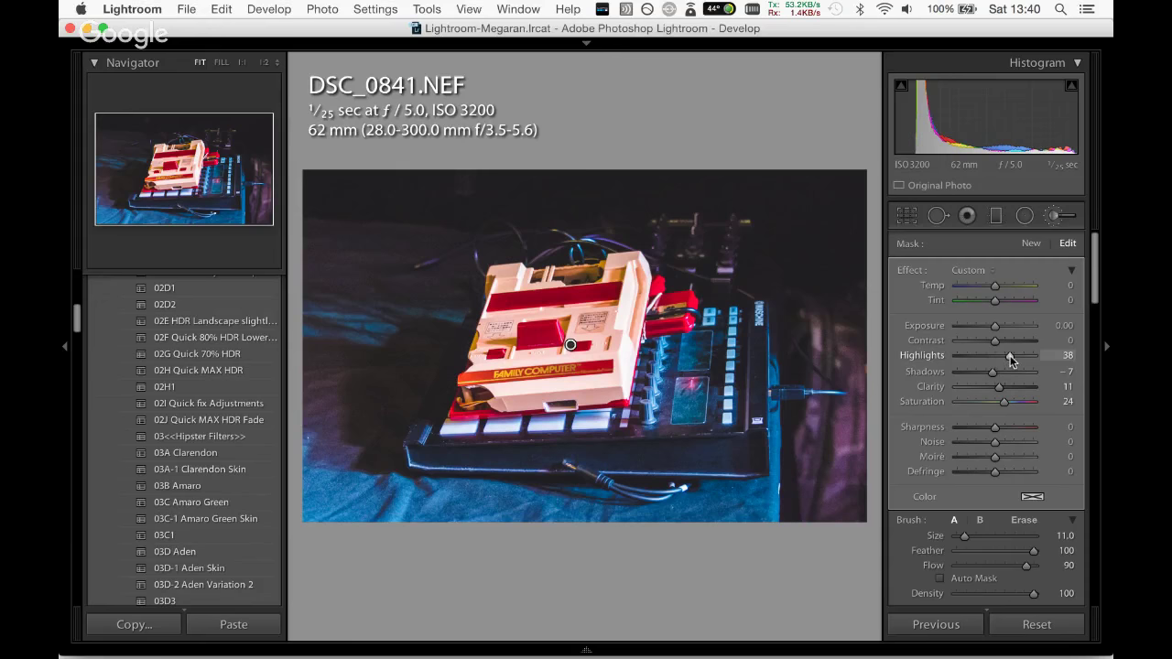
{"action": "left_click_drag", "start_coordinate": [1010, 356], "coordinate": [1002, 363]}
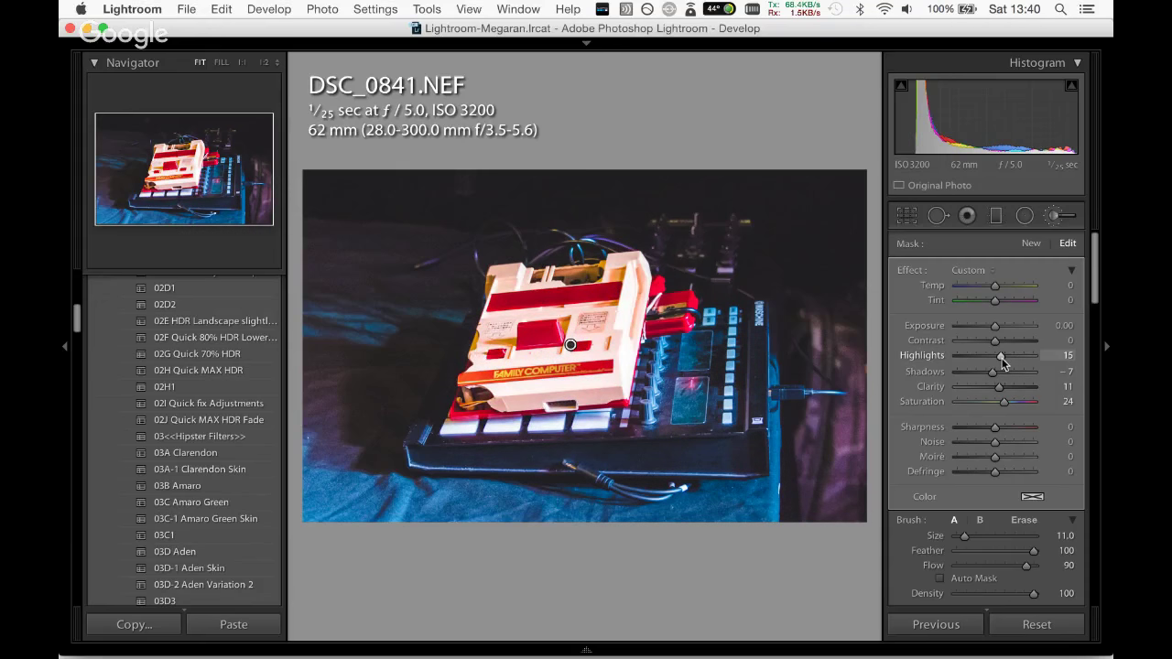
{"action": "left_click_drag", "start_coordinate": [994, 372], "coordinate": [1005, 345]}
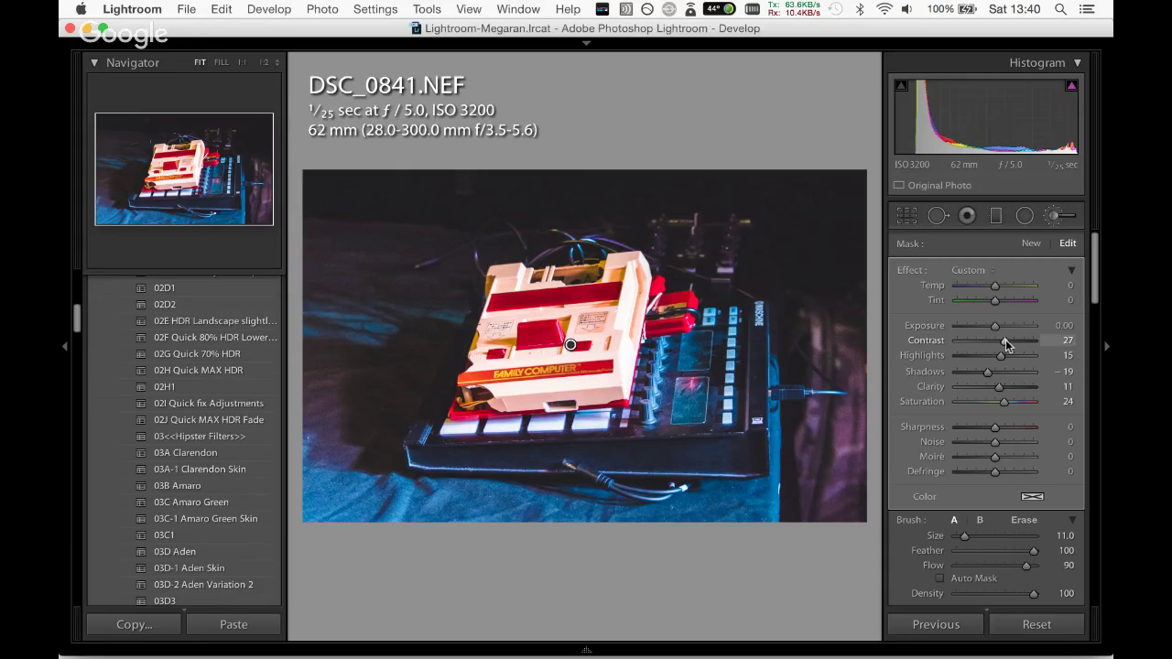
{"action": "left_click", "coordinate": [1061, 215]}
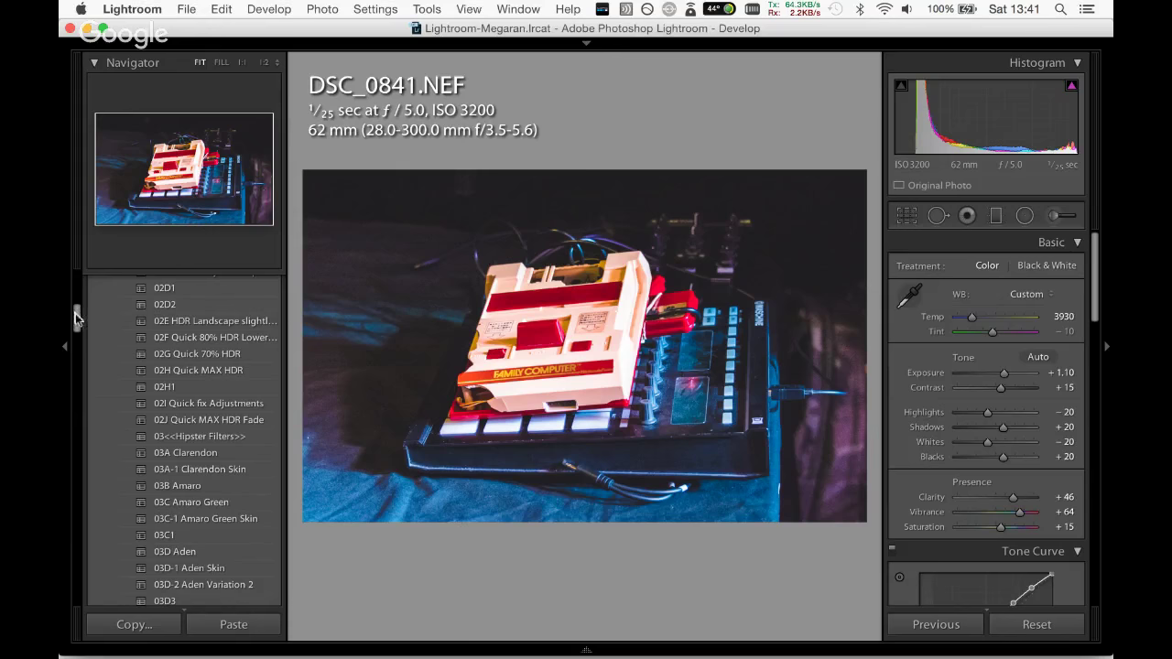
Set the sharpening amount to 38 and increase the sharpening radius and detail.
{"action": "scroll", "coordinate": [75, 314], "scroll_direction": "down", "scroll_amount": 3}
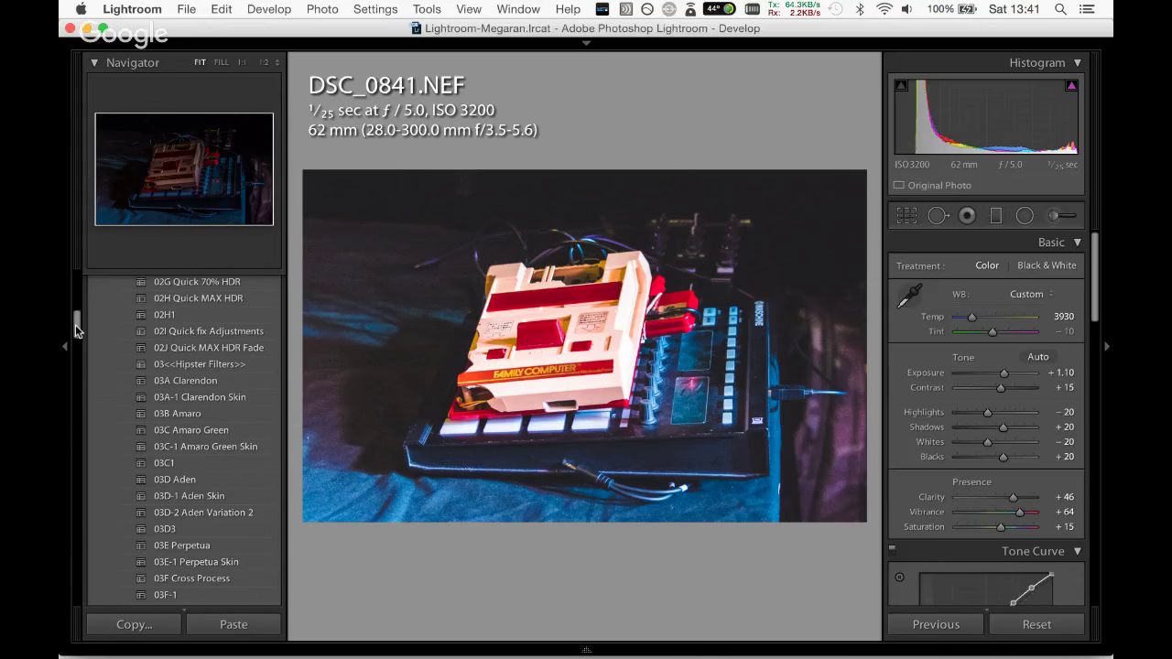
{"action": "left_click_drag", "start_coordinate": [1096, 312], "coordinate": [1099, 533]}
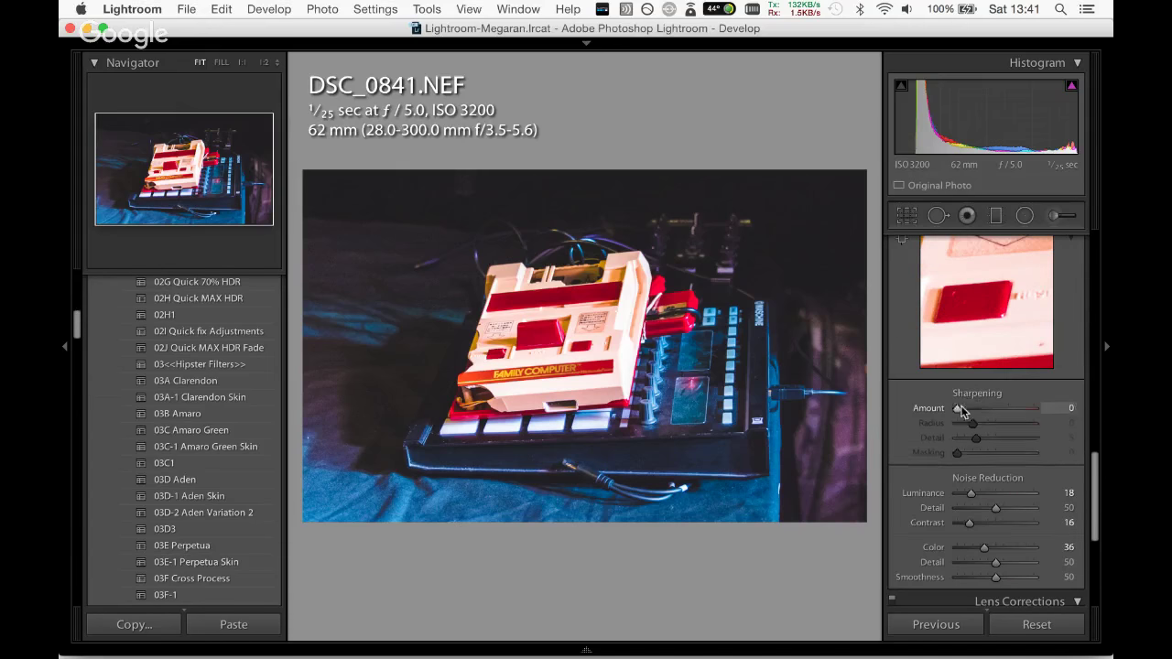
{"action": "left_click_drag", "start_coordinate": [957, 407], "coordinate": [979, 409]}
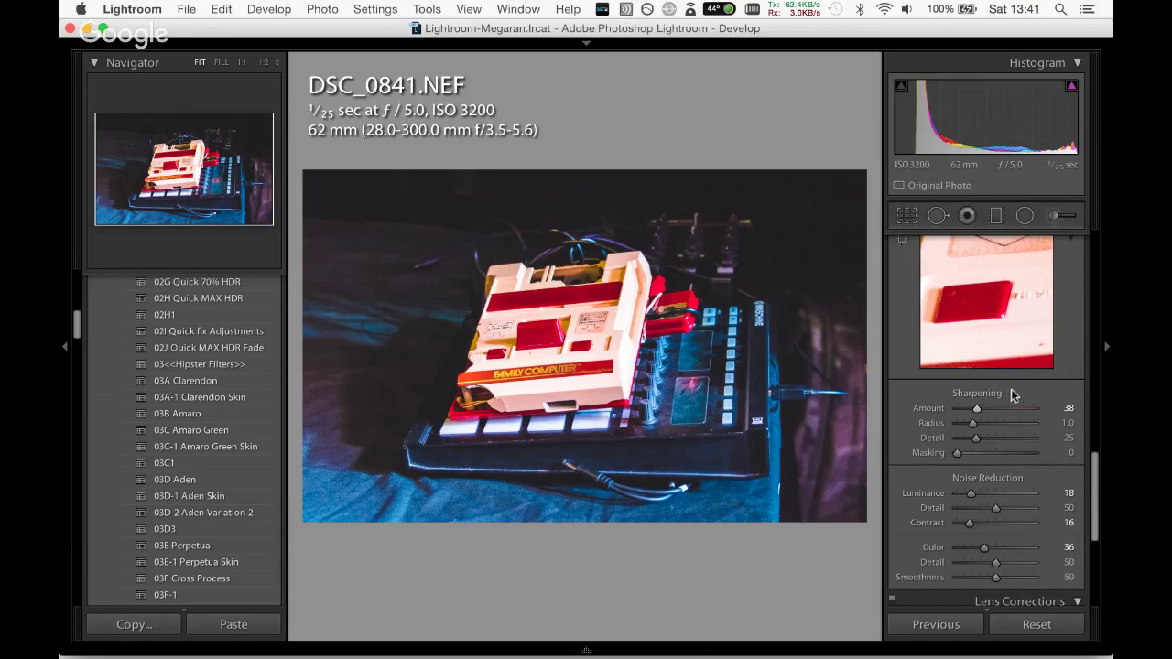
{"action": "left_click_drag", "start_coordinate": [974, 424], "coordinate": [985, 424]}
{"action": "left_click_drag", "start_coordinate": [977, 438], "coordinate": [986, 438]}
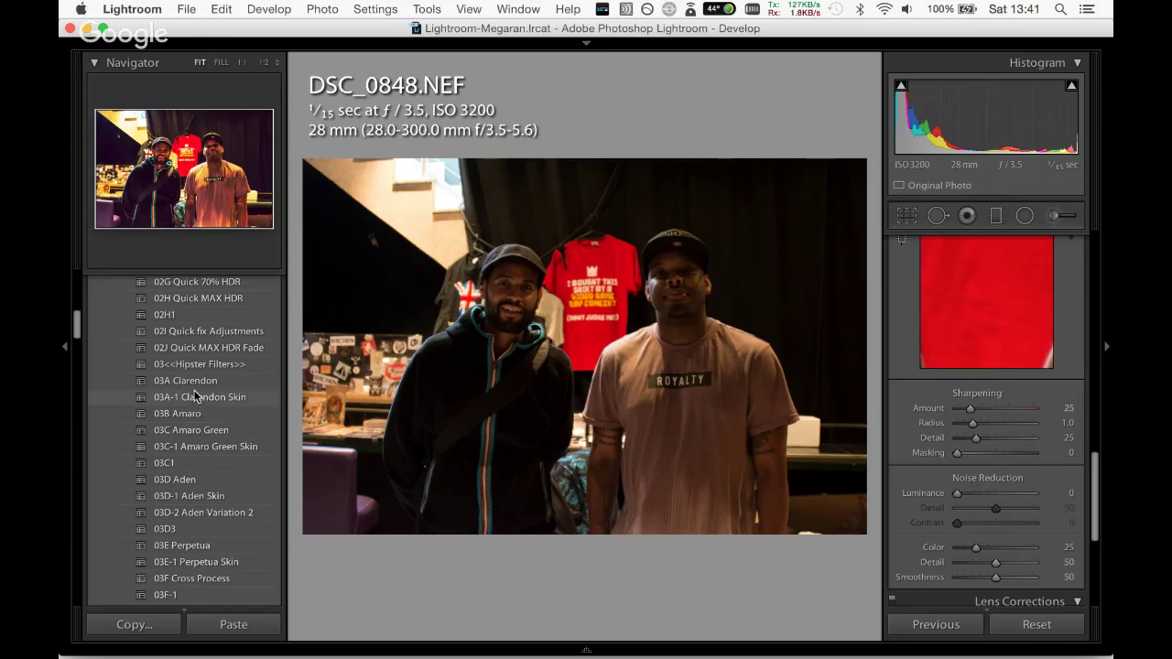
Apply the 02H1 preset to DSC_0848.NEF and cool the white balance temperature to 2911.
{"action": "scroll", "coordinate": [78, 311], "scroll_direction": "down", "scroll_amount": 1}
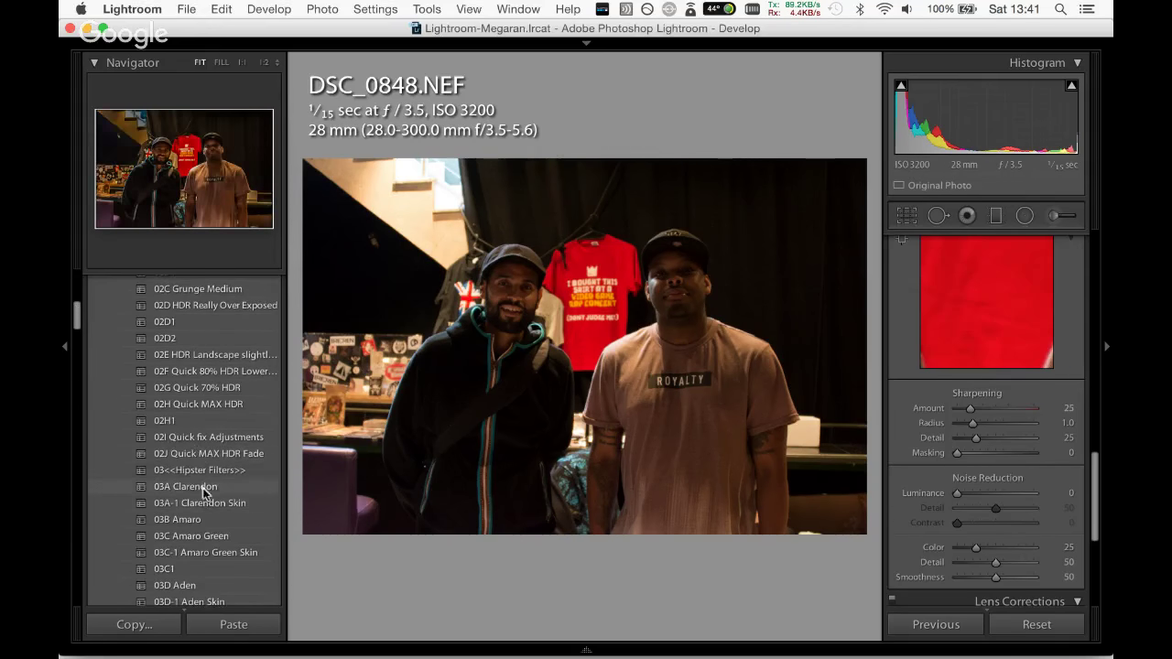
{"action": "left_click", "coordinate": [192, 421]}
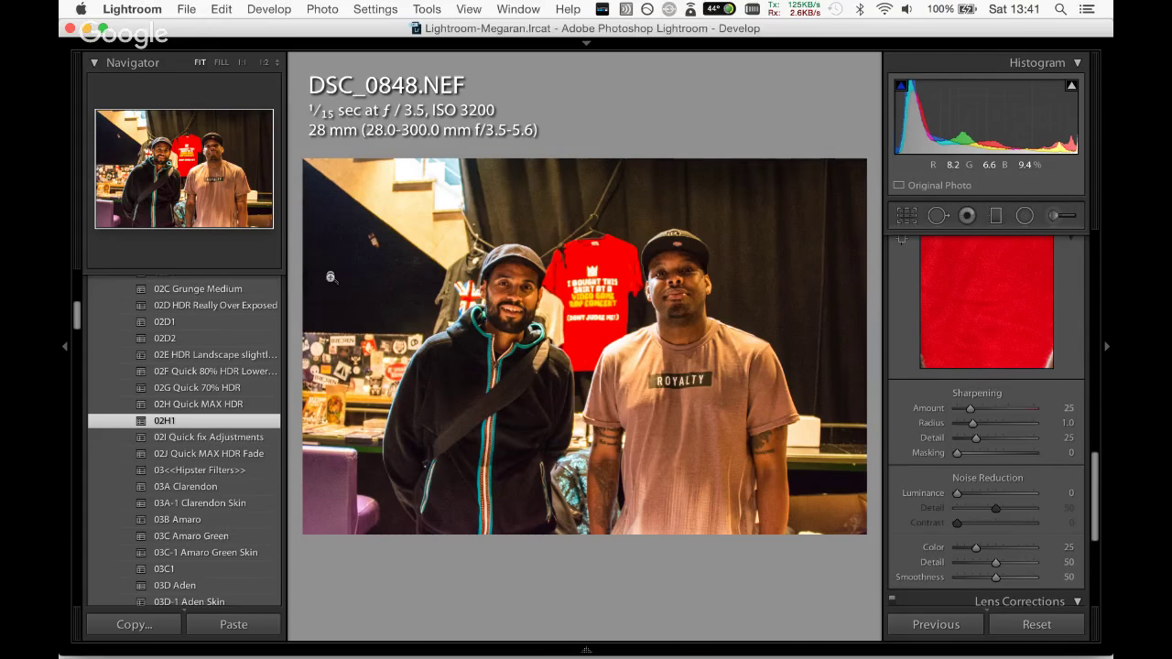
{"action": "scroll", "coordinate": [1090, 272], "scroll_direction": "up", "scroll_amount": 5}
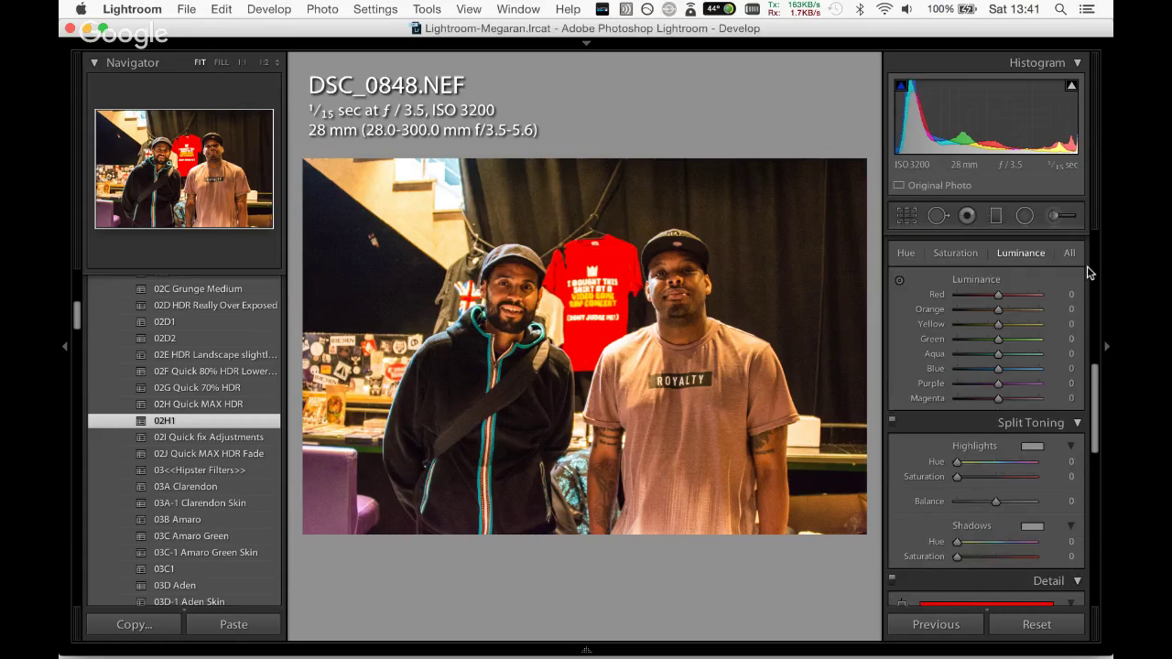
{"action": "scroll", "coordinate": [1090, 272], "scroll_direction": "up", "scroll_amount": 5}
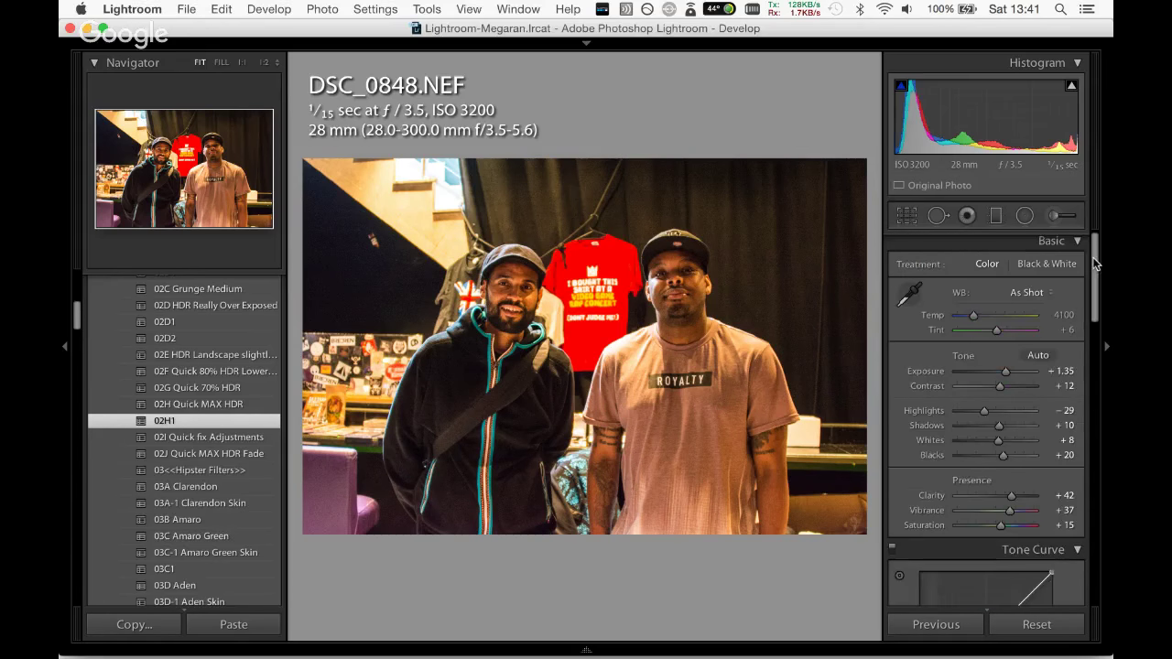
{"action": "left_click_drag", "start_coordinate": [973, 316], "coordinate": [962, 321]}
Apply the 01B1 Noise Reduction preset to the photo of the two men.
{"action": "scroll", "coordinate": [119, 280], "scroll_direction": "up", "scroll_amount": 10}
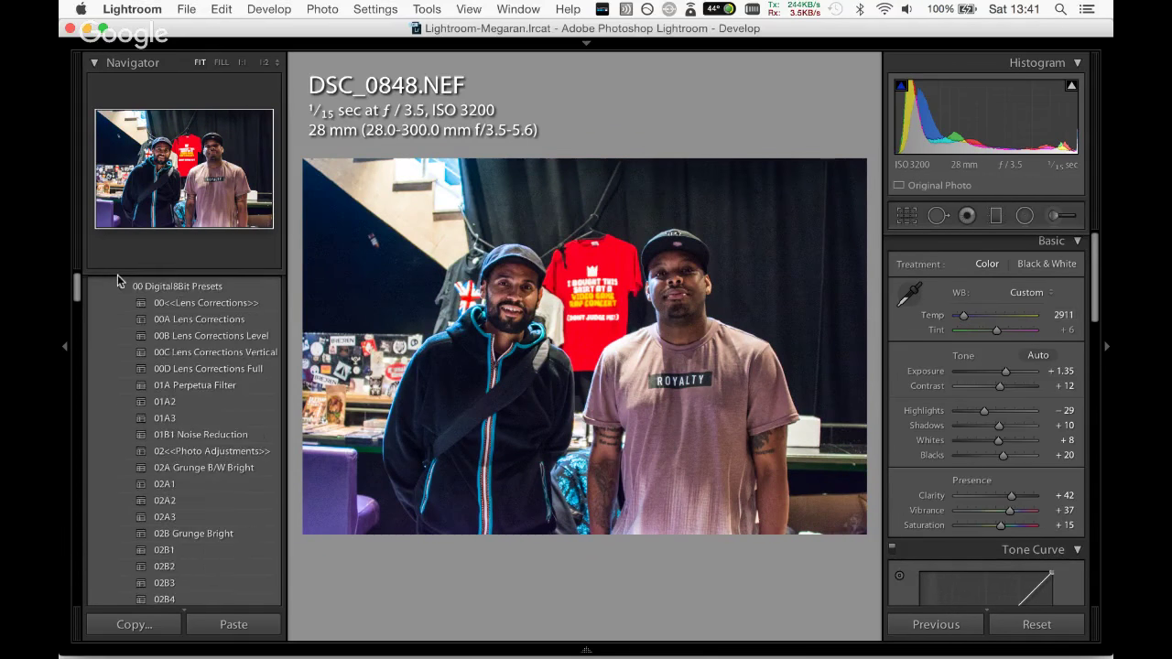
{"action": "left_click", "coordinate": [228, 435]}
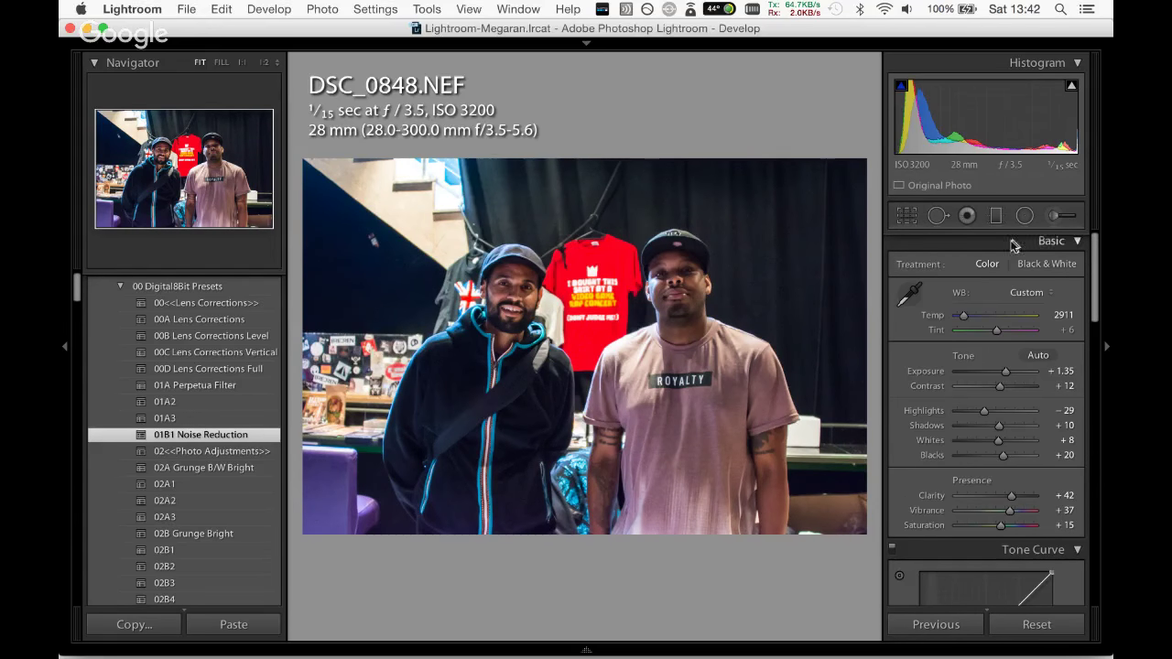
Crop the photo to a 16 x 9 aspect, tightening and repositioning the frame around the two men, and apply the crop.
{"action": "left_click", "coordinate": [908, 216]}
{"action": "left_click", "coordinate": [1041, 272]}
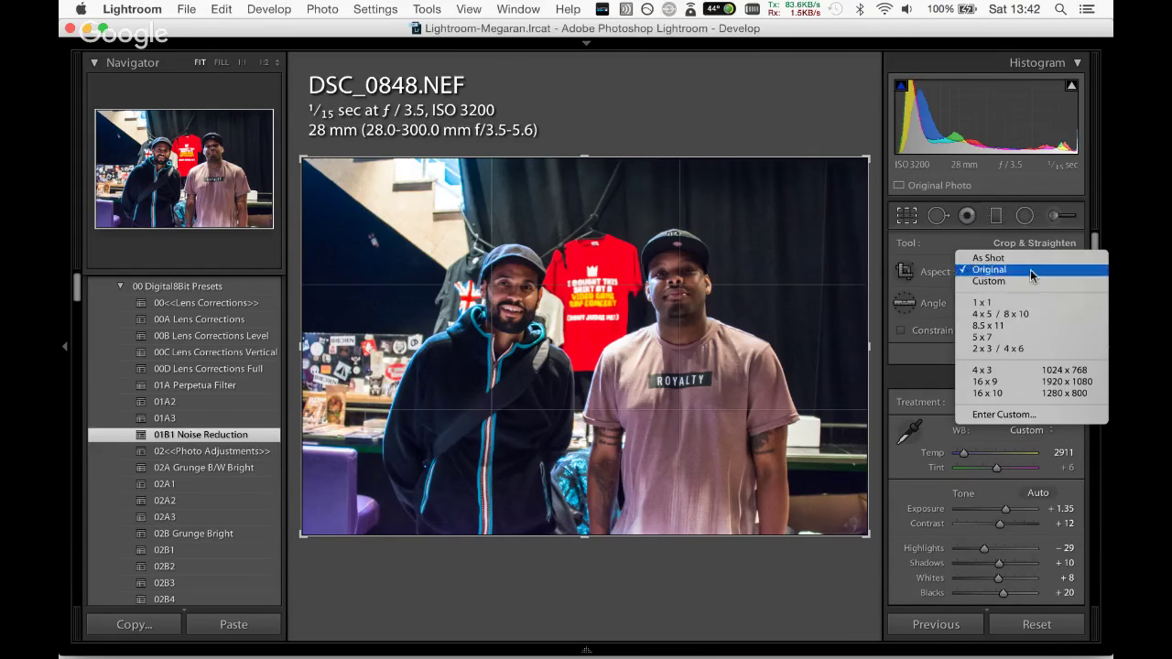
{"action": "left_click", "coordinate": [986, 382]}
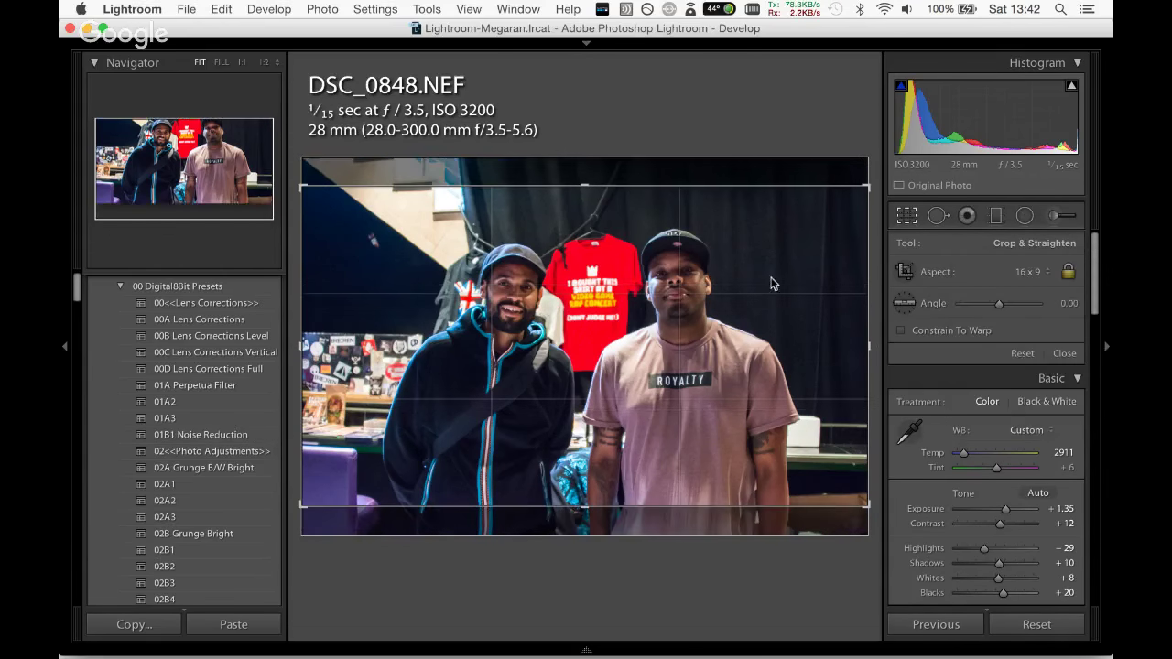
{"action": "left_click_drag", "start_coordinate": [743, 327], "coordinate": [742, 298]}
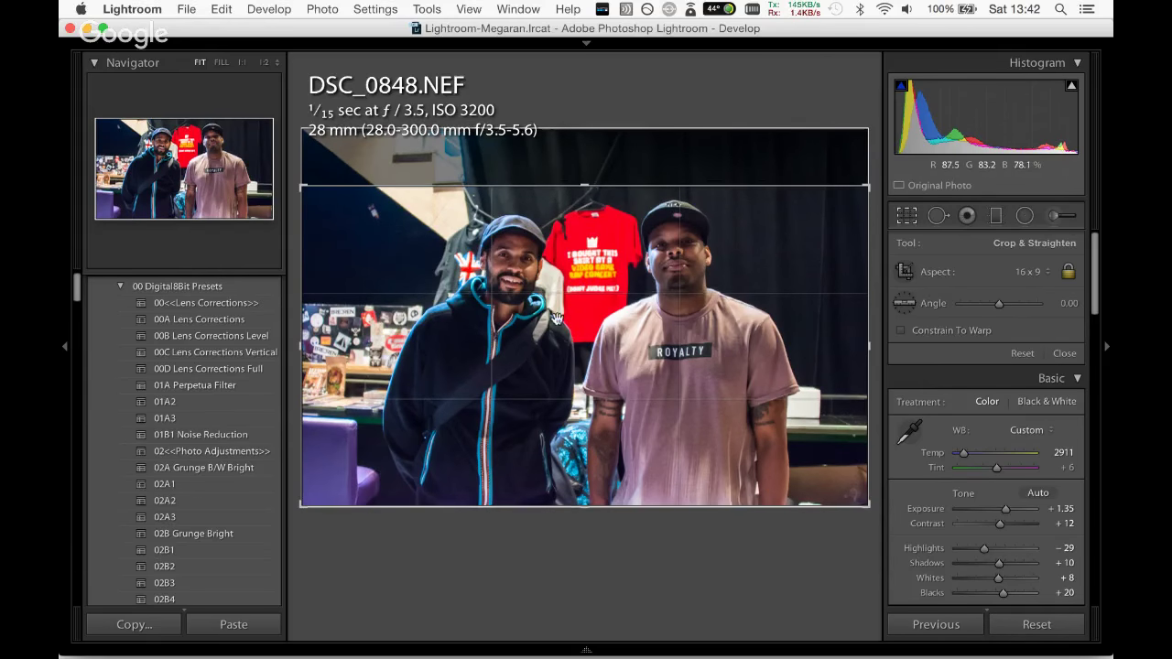
{"action": "left_click_drag", "start_coordinate": [302, 339], "coordinate": [309, 338]}
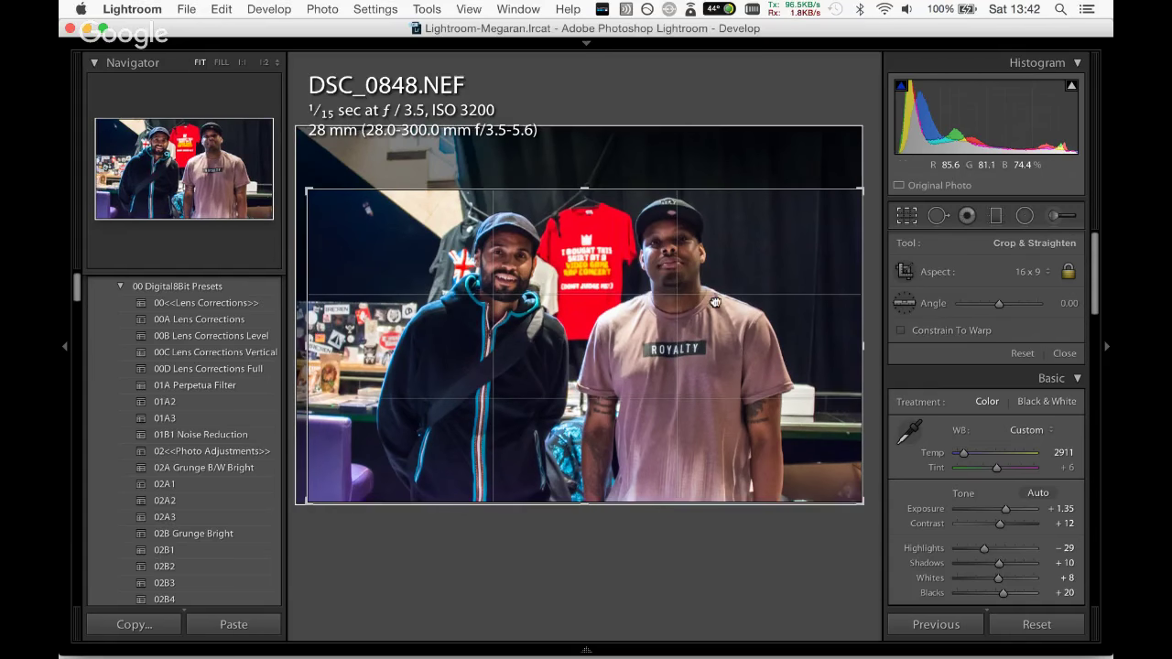
{"action": "left_click_drag", "start_coordinate": [715, 366], "coordinate": [718, 369]}
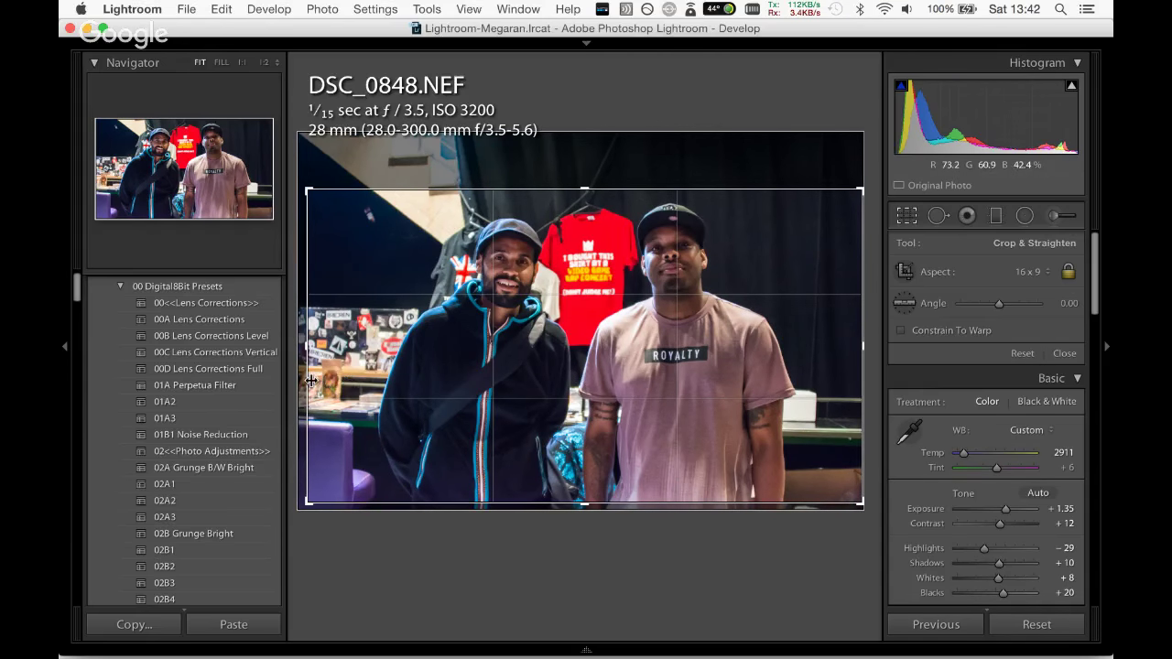
{"action": "left_click_drag", "start_coordinate": [313, 378], "coordinate": [323, 367]}
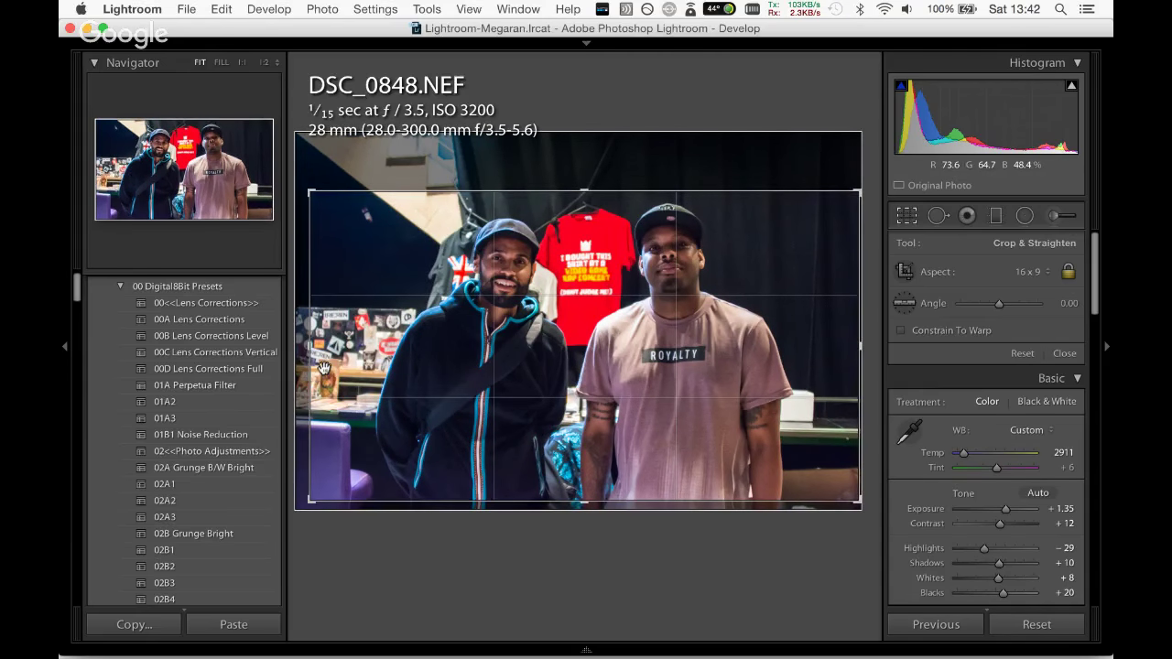
{"action": "key", "text": "Return"}
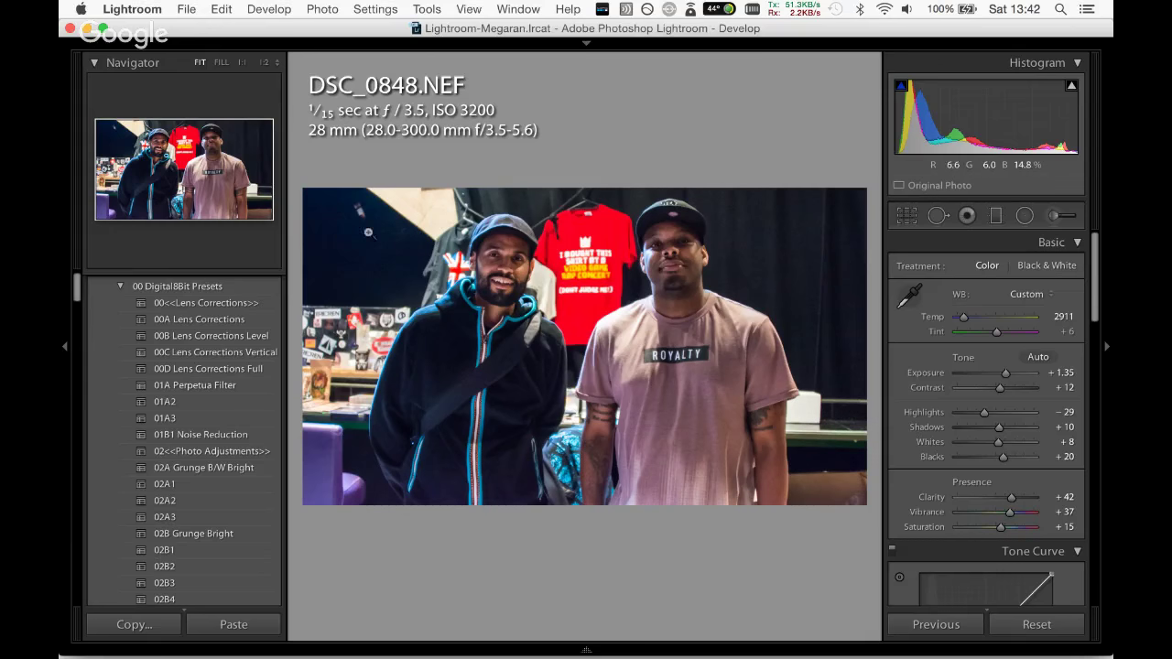
Set the vibrance to +58 and compare the edit with the original in the before/after view.
{"action": "left_click_drag", "start_coordinate": [1010, 513], "coordinate": [1019, 512]}
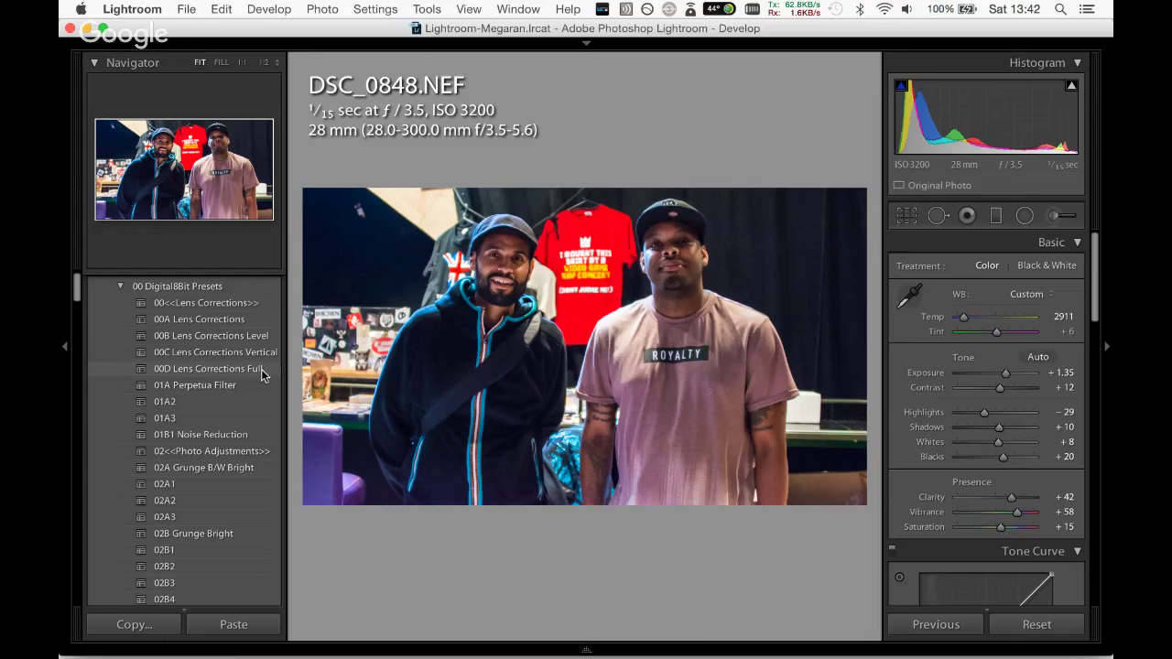
{"action": "key", "text": "shift+y"}
{"action": "key", "text": "shift+y"}
Go to DSC_0854.NEF and crop it on all sides, cutting the figure's base at its upper surface and keeping the flag in frame.
{"action": "key", "text": "Right"}
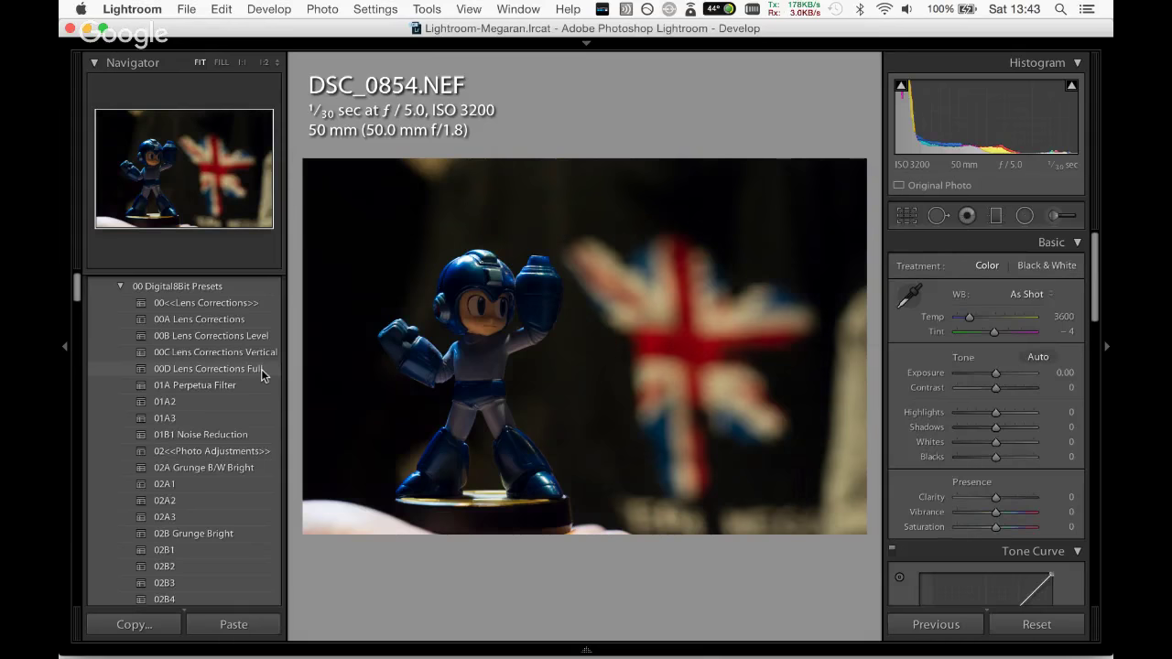
{"action": "key", "text": "r"}
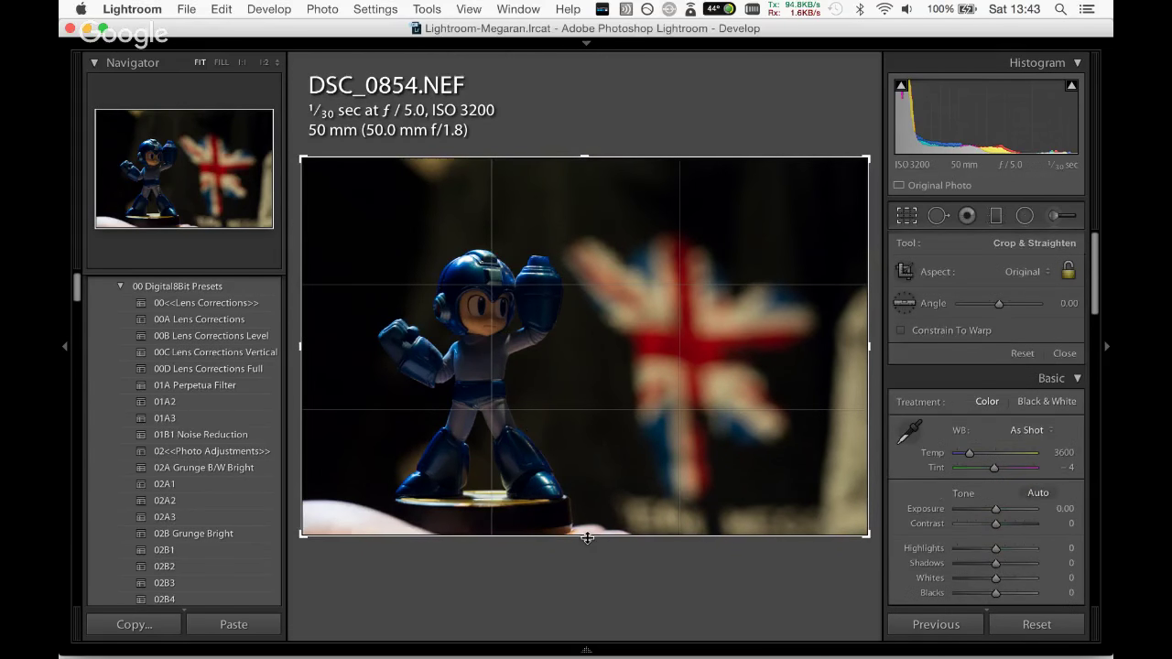
{"action": "left_click_drag", "start_coordinate": [588, 538], "coordinate": [585, 519]}
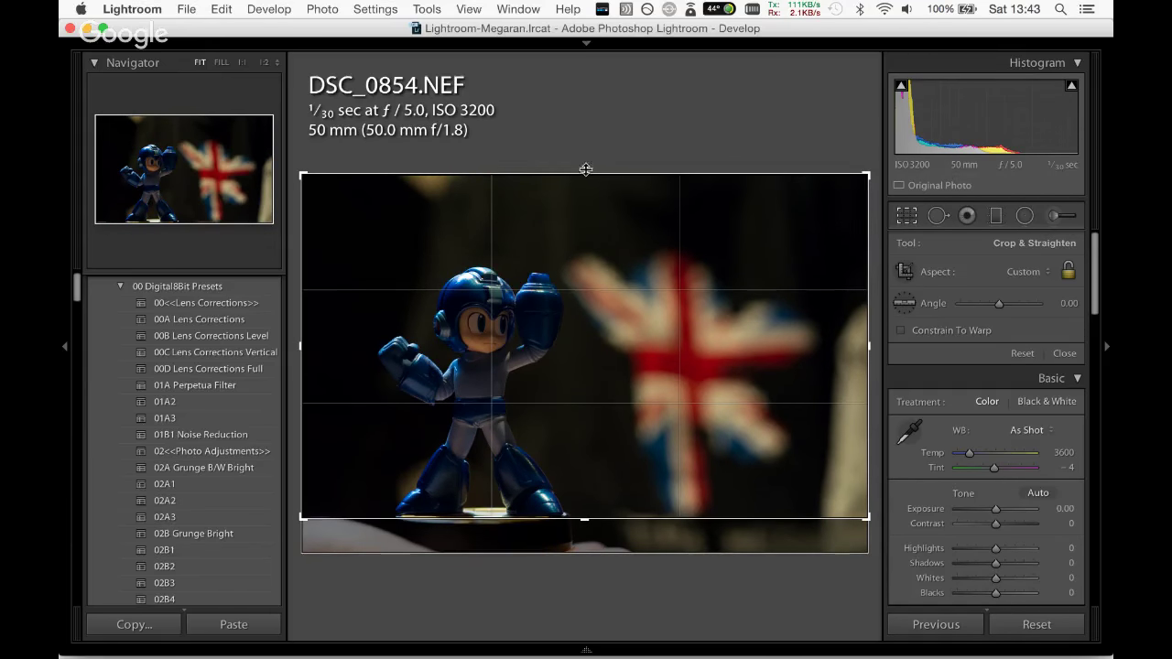
{"action": "left_click_drag", "start_coordinate": [586, 170], "coordinate": [584, 193]}
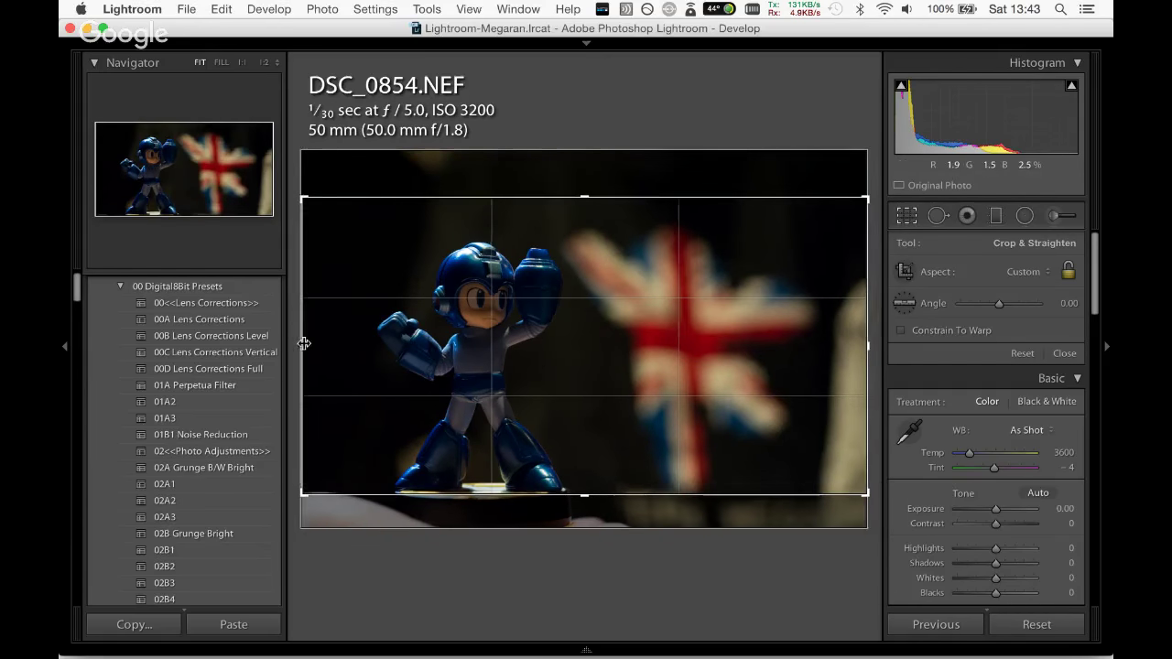
{"action": "left_click_drag", "start_coordinate": [304, 344], "coordinate": [320, 345]}
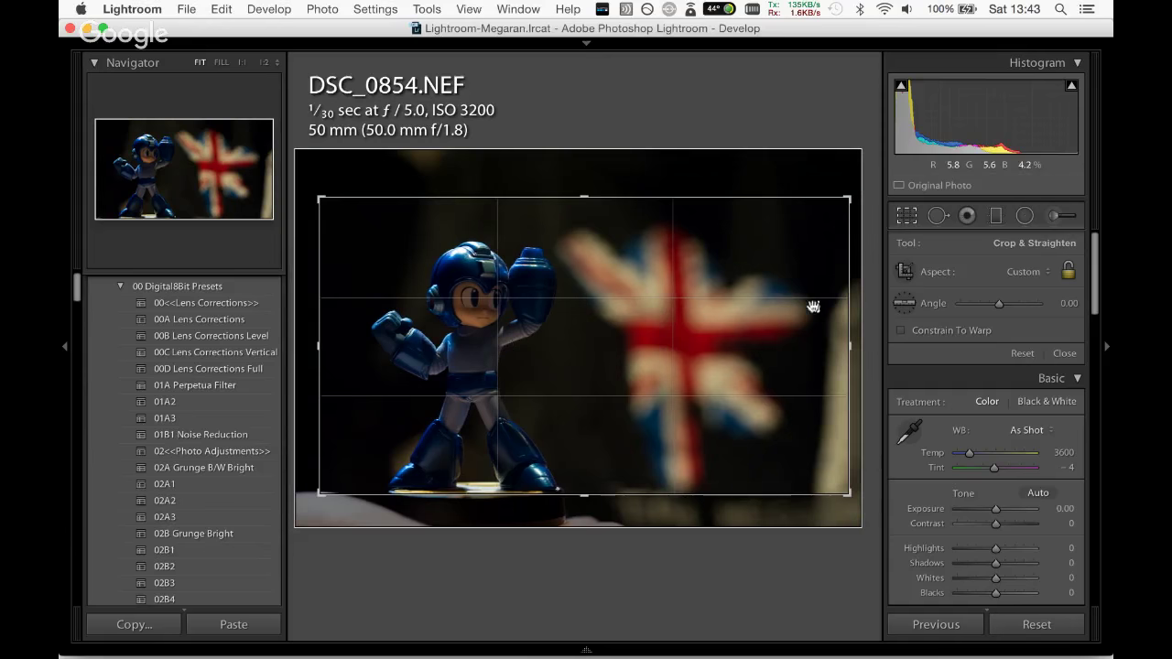
{"action": "left_click_drag", "start_coordinate": [848, 330], "coordinate": [835, 330]}
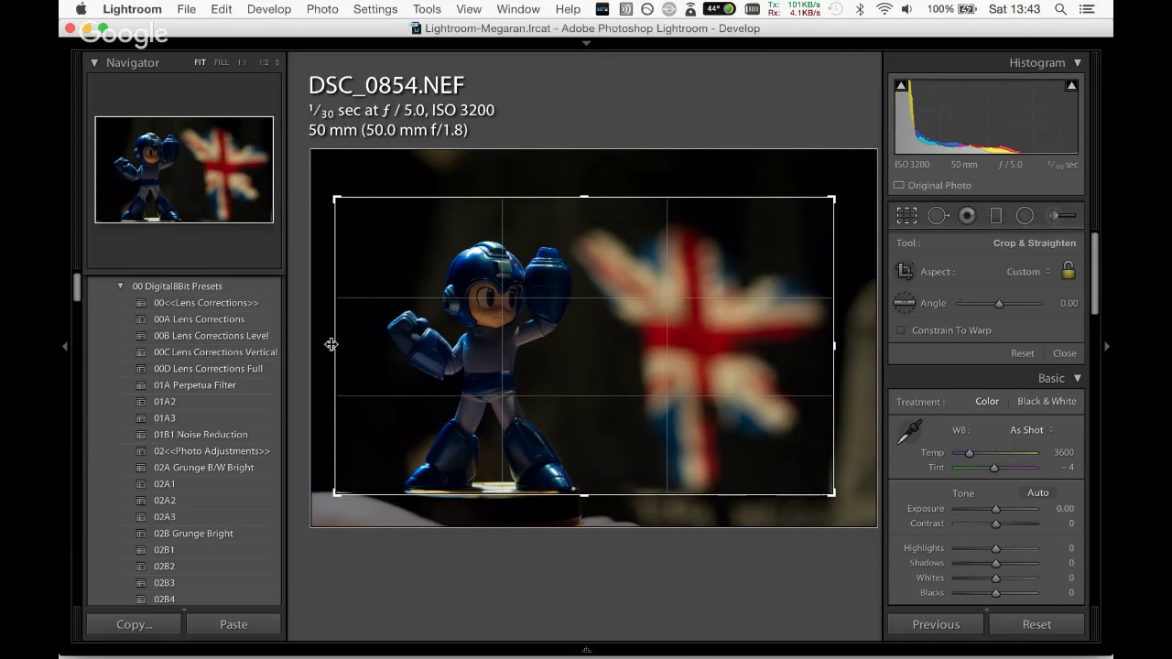
{"action": "left_click_drag", "start_coordinate": [334, 344], "coordinate": [341, 345]}
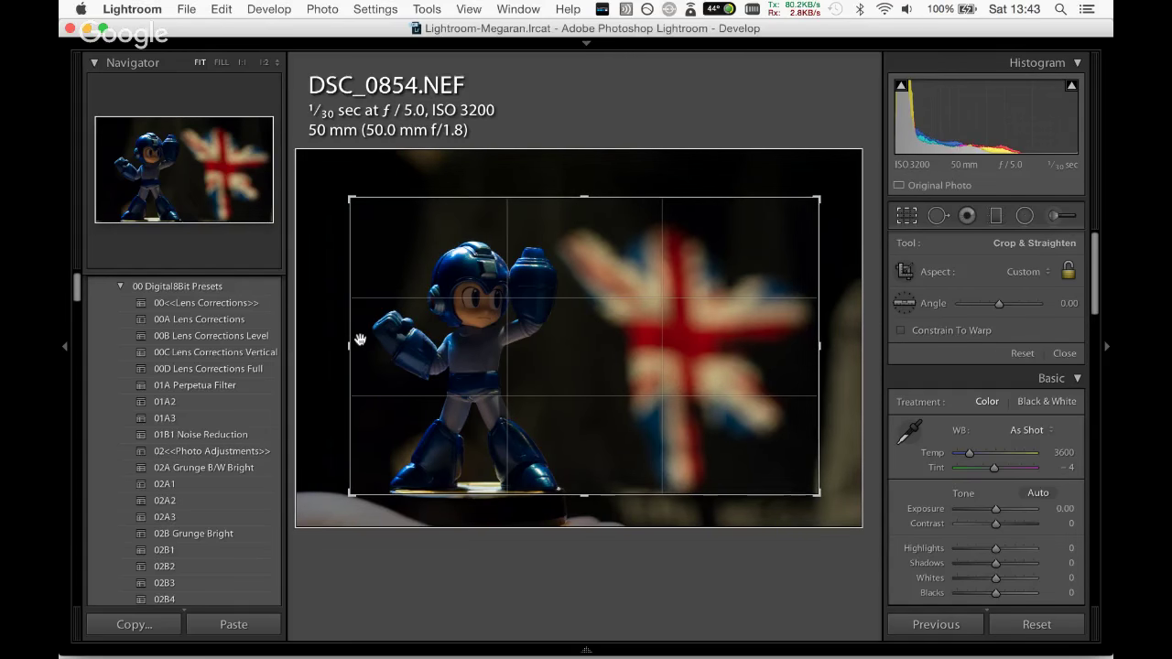
{"action": "key", "text": "Return"}
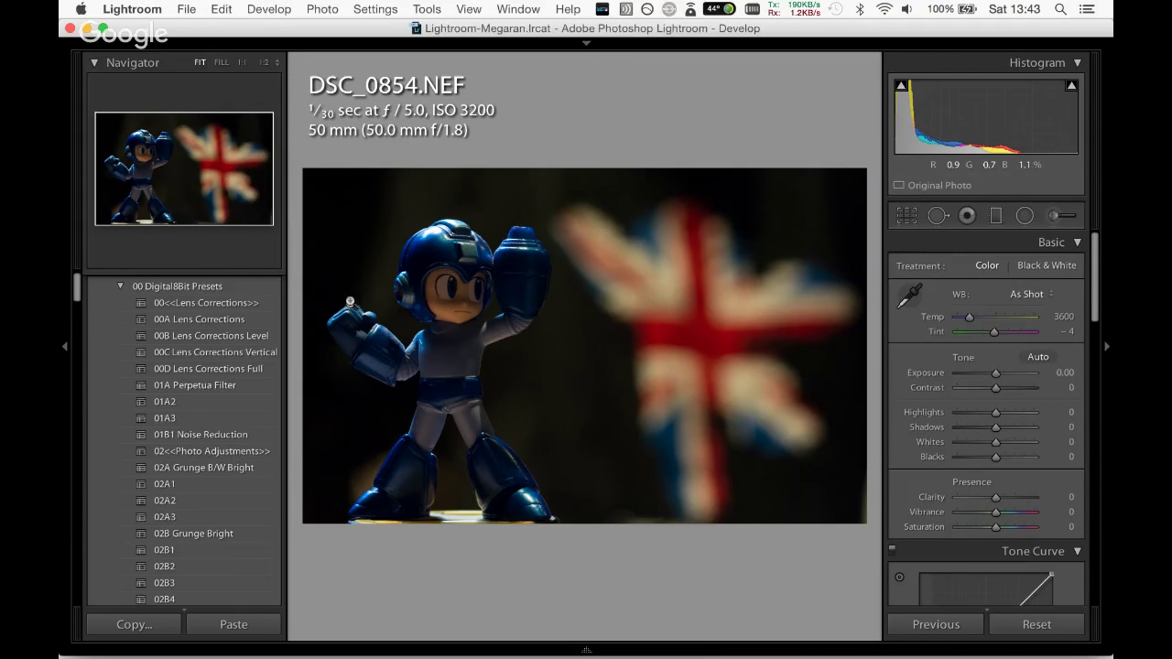
Apply the 02B Grunge Bright preset to the figure photo.
{"action": "scroll", "coordinate": [210, 413], "scroll_direction": "down", "scroll_amount": 5}
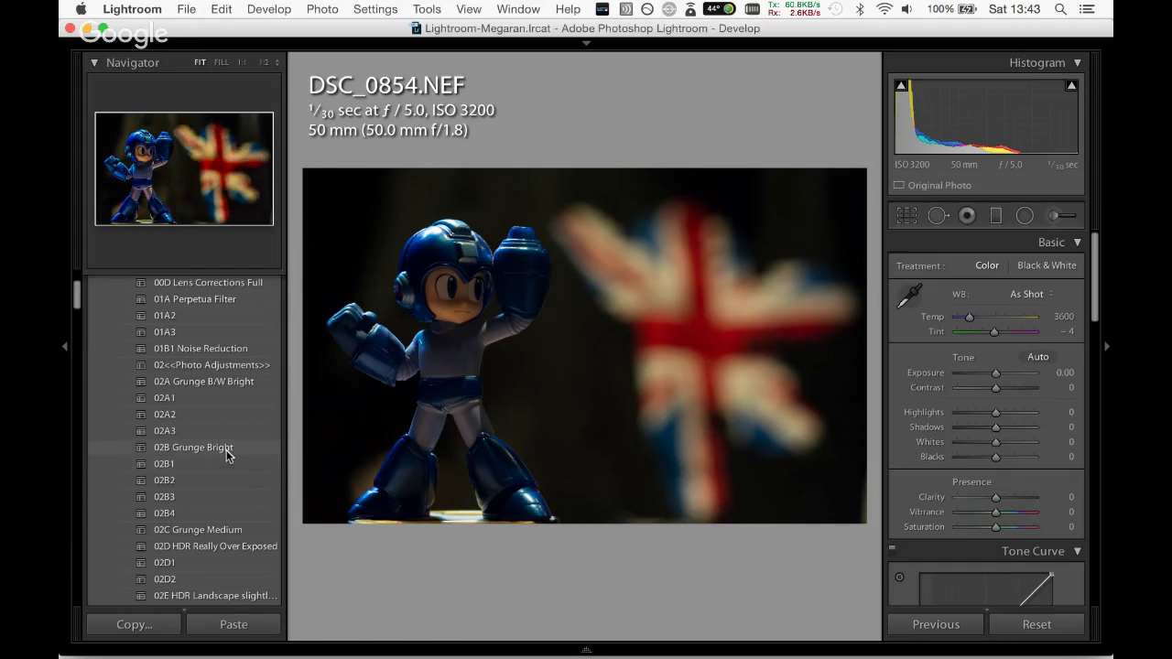
{"action": "left_click", "coordinate": [227, 448]}
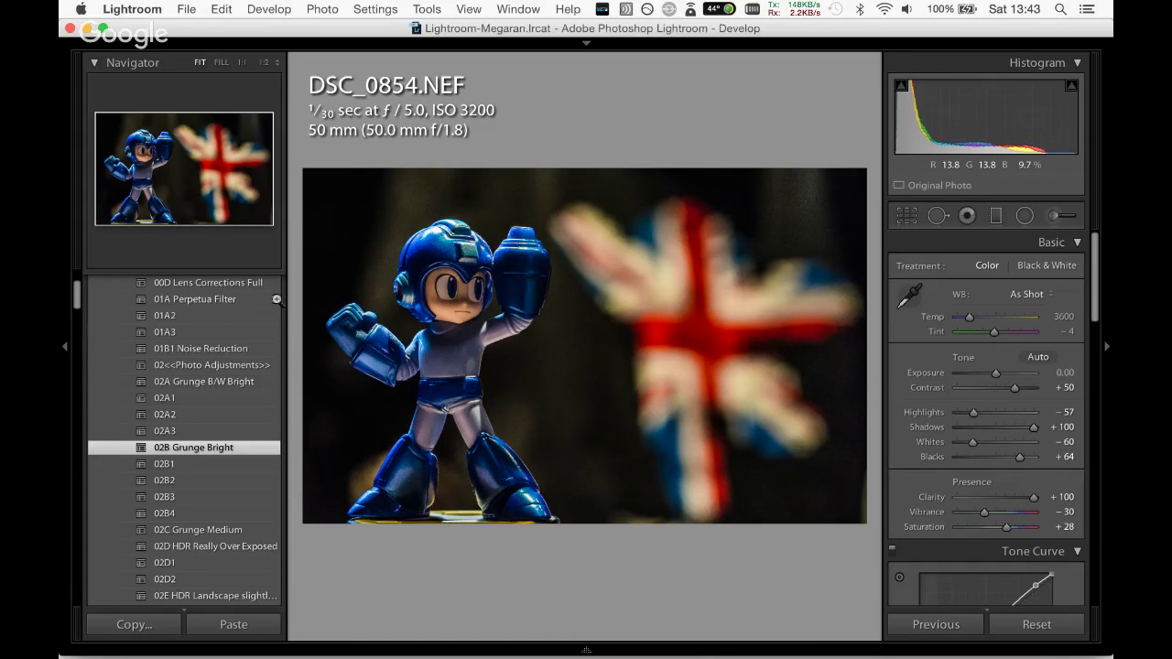
Try the 01A2 preset and shift one of its graduated filters down to the figure's legs.
{"action": "left_click", "coordinate": [233, 314]}
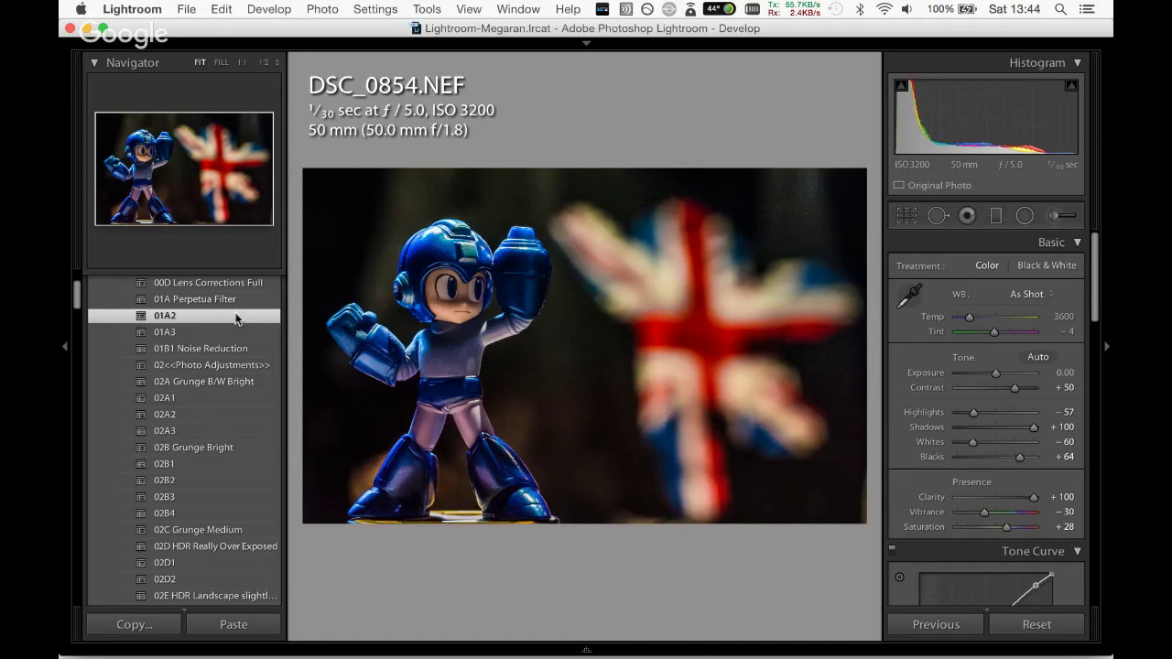
{"action": "left_click", "coordinate": [967, 217]}
{"action": "left_click", "coordinate": [524, 370]}
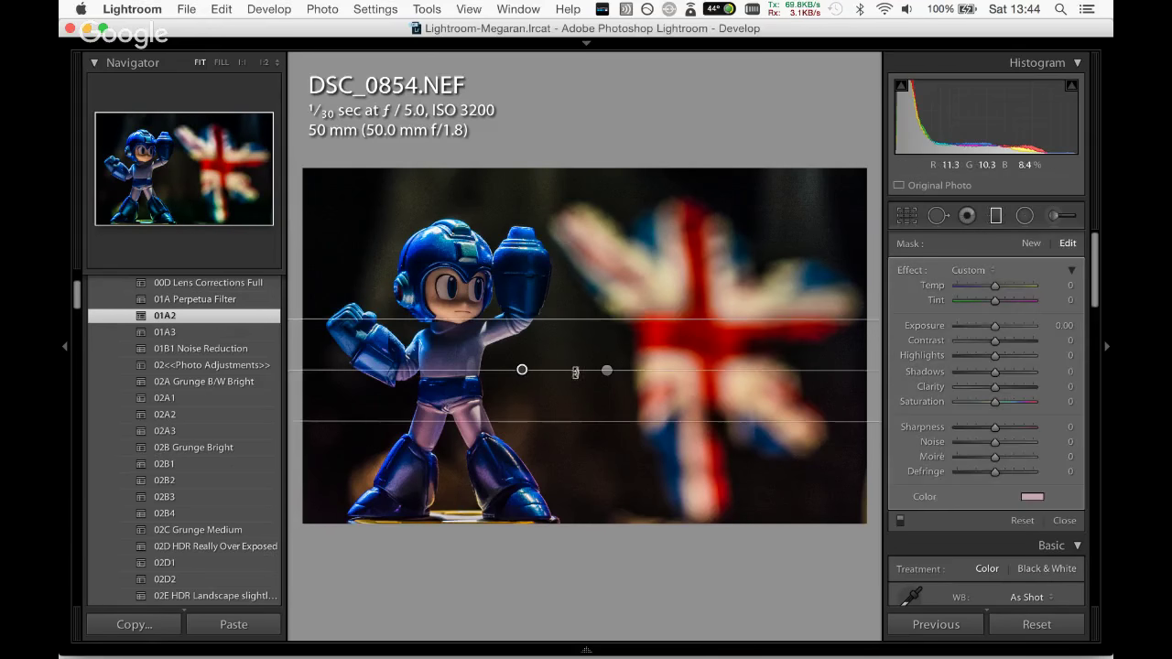
{"action": "left_click_drag", "start_coordinate": [522, 370], "coordinate": [521, 427]}
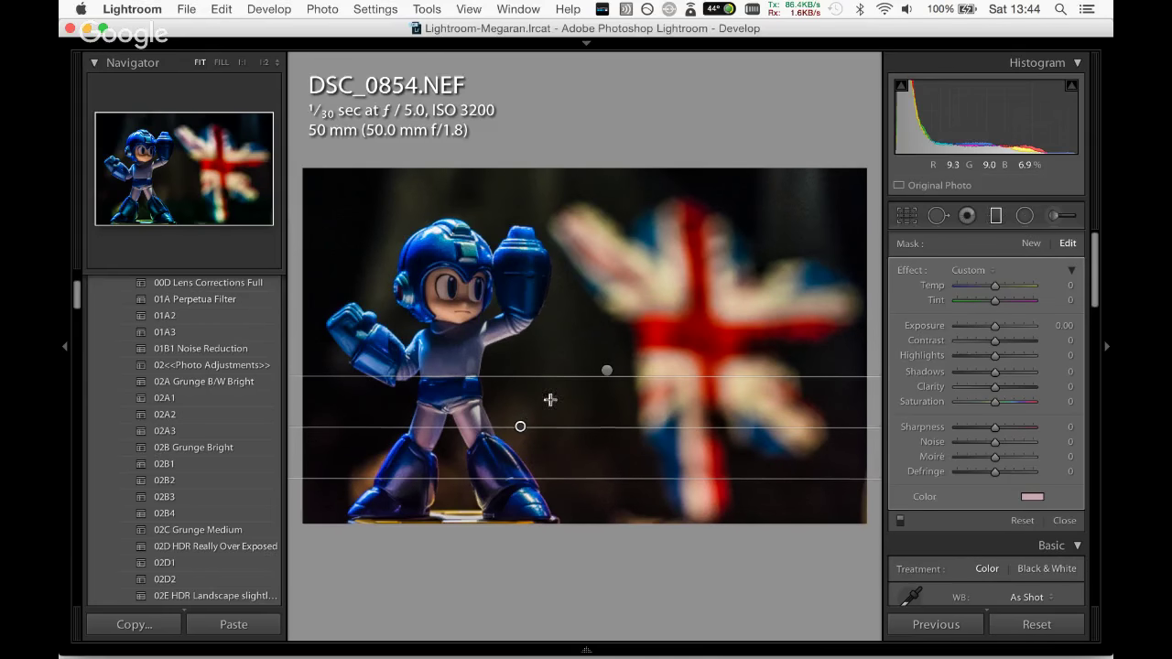
{"action": "left_click", "coordinate": [996, 215]}
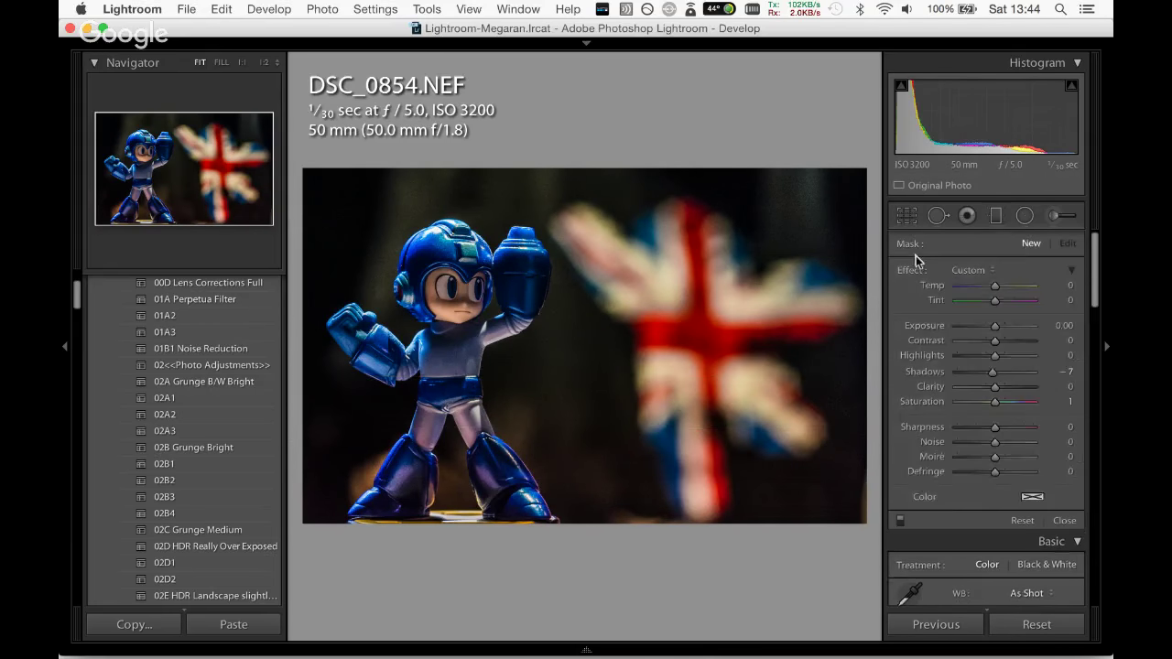
Apply the 01B1 Noise Reduction preset and set the vibrance to −4.
{"action": "left_click", "coordinate": [197, 348]}
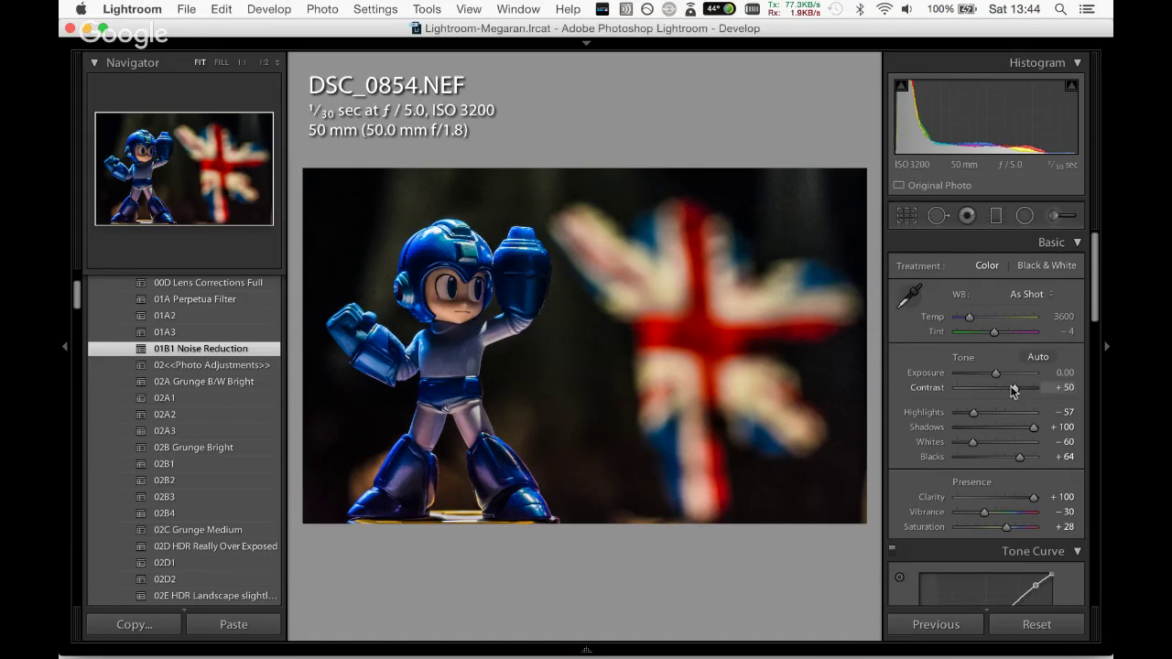
{"action": "left_click_drag", "start_coordinate": [989, 513], "coordinate": [994, 510]}
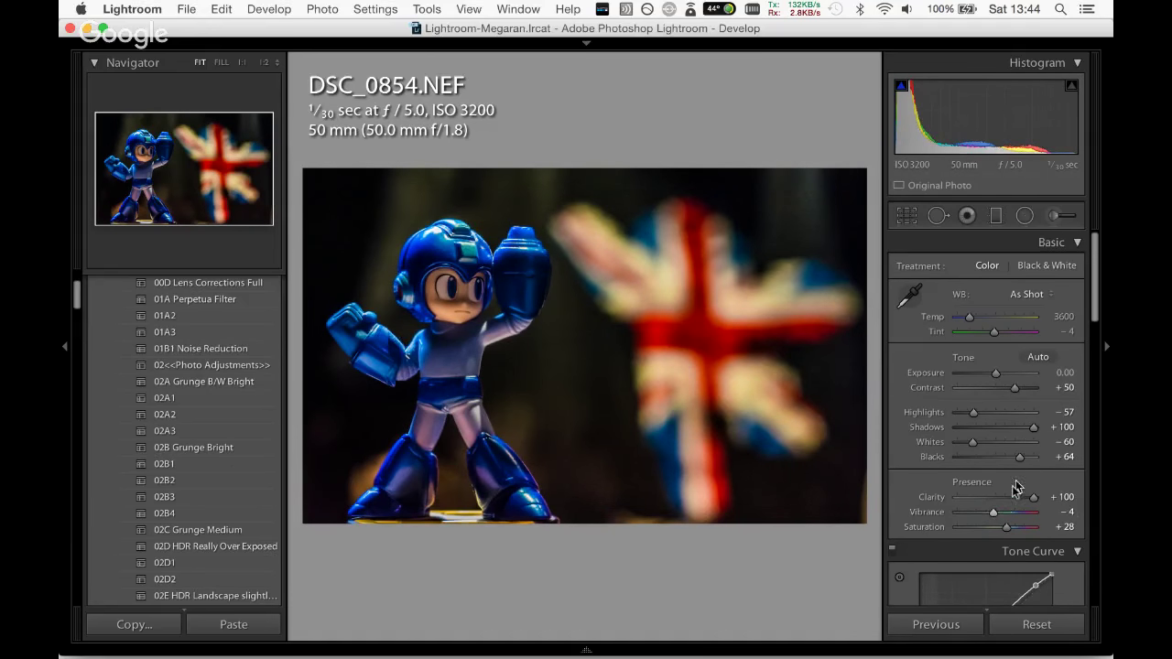
Set the HSL saturation to red +38, orange −39, yellow −92, aqua +23, blue +33, purple +34 and magenta +47.
{"action": "scroll", "coordinate": [1095, 313], "scroll_direction": "down", "scroll_amount": 1}
{"action": "left_click_drag", "start_coordinate": [1101, 313], "coordinate": [1097, 403]}
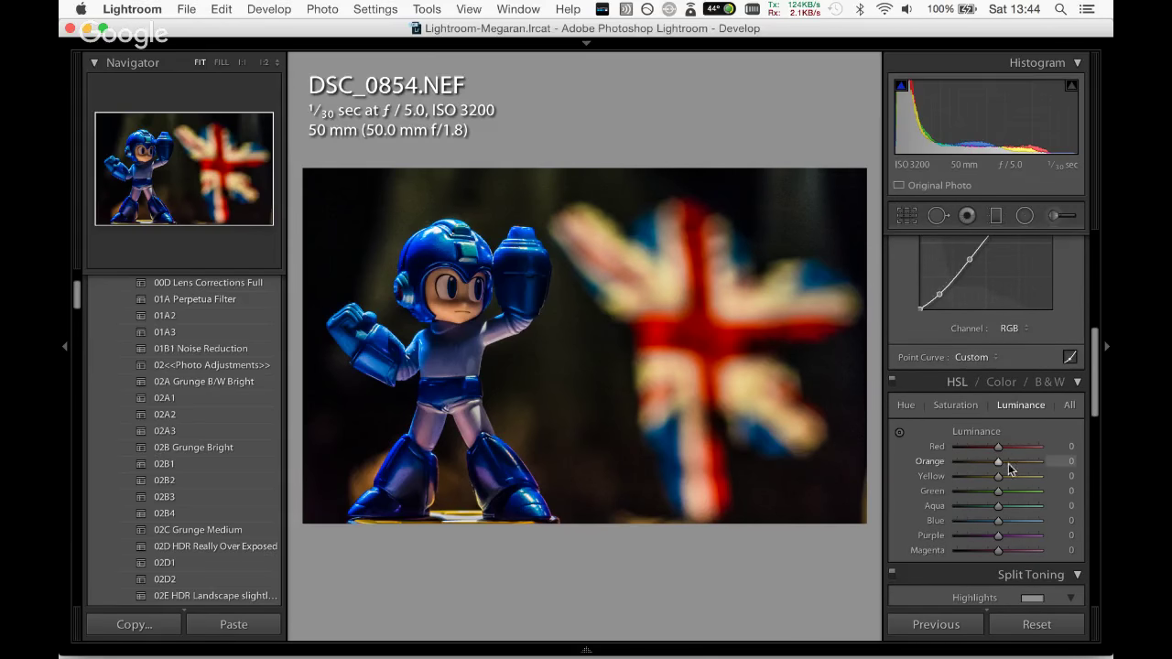
{"action": "left_click_drag", "start_coordinate": [1000, 477], "coordinate": [958, 481]}
{"action": "left_click", "coordinate": [968, 412]}
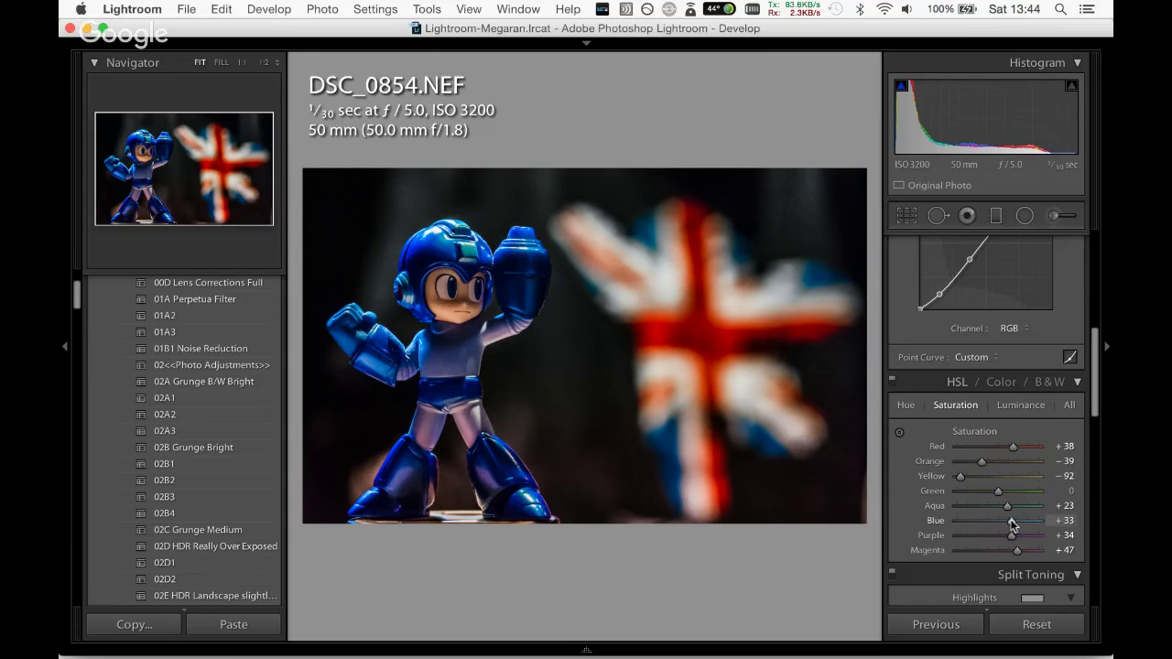
{"action": "mouse_move", "coordinate": [1012, 522]}
{"action": "left_mouse_down"}
{"action": "mouse_move", "coordinate": [1027, 517]}
{"action": "mouse_move", "coordinate": [1013, 518]}
{"action": "left_mouse_up"}
Set the HSL luminance to red +47, yellow +30, aqua +54, blue +51 and purple +8.
{"action": "left_click", "coordinate": [1021, 405]}
{"action": "left_click_drag", "start_coordinate": [1000, 448], "coordinate": [1017, 449]}
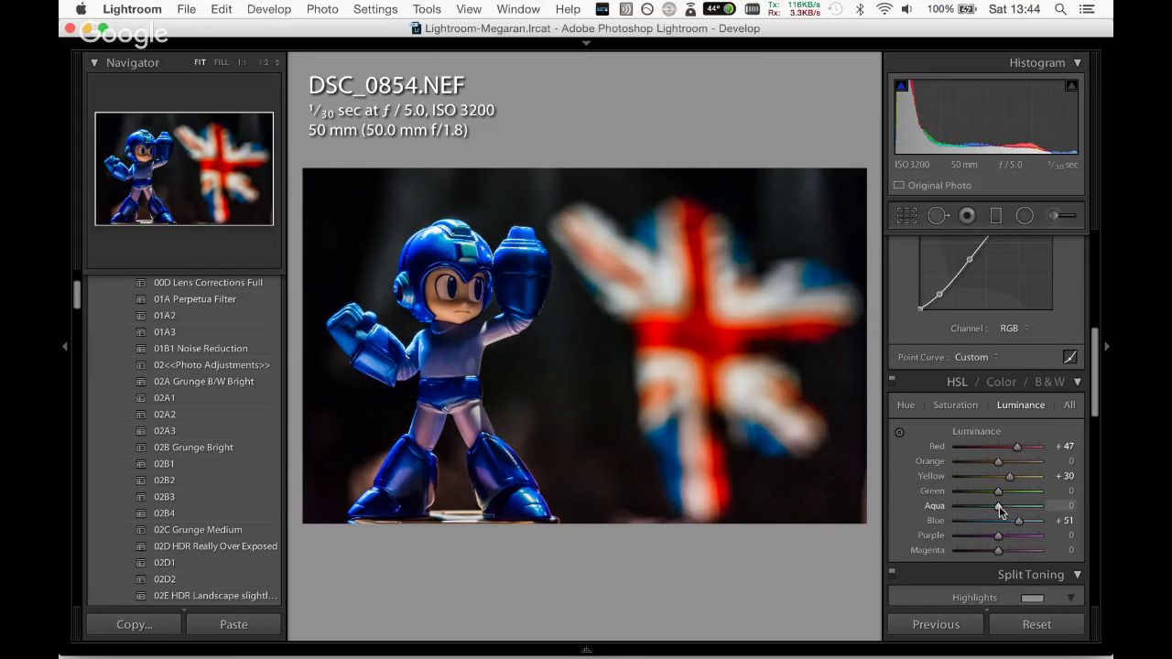
{"action": "left_click_drag", "start_coordinate": [999, 505], "coordinate": [1020, 505]}
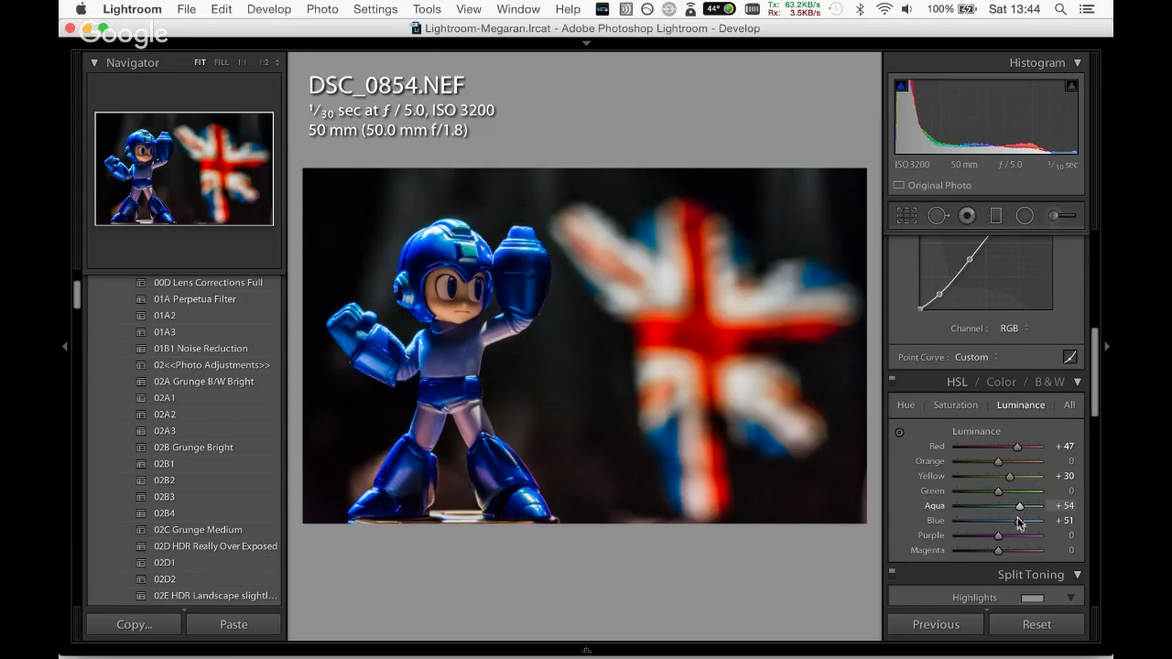
{"action": "left_click", "coordinate": [1003, 532]}
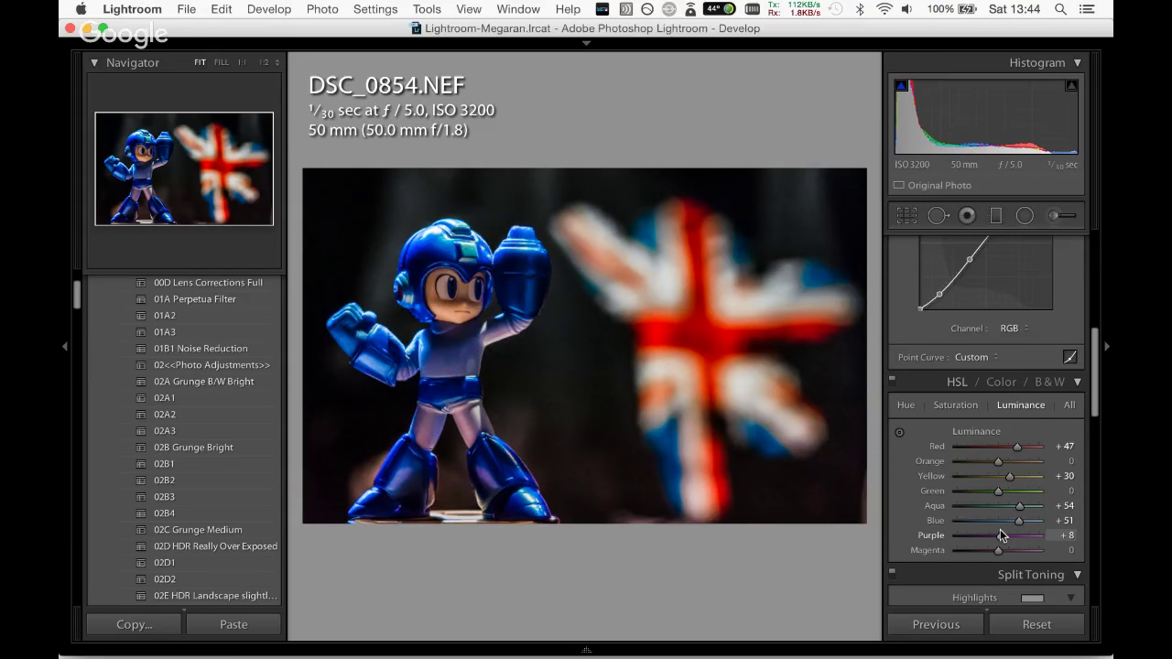
Set the HSL luminance to purple +36 and magenta +31, the overall saturation to +33 and the exposure to +0.45.
{"action": "mouse_move", "coordinate": [1001, 536]}
{"action": "left_mouse_down"}
{"action": "mouse_move", "coordinate": [1014, 536]}
{"action": "mouse_move", "coordinate": [1011, 550]}
{"action": "left_mouse_up"}
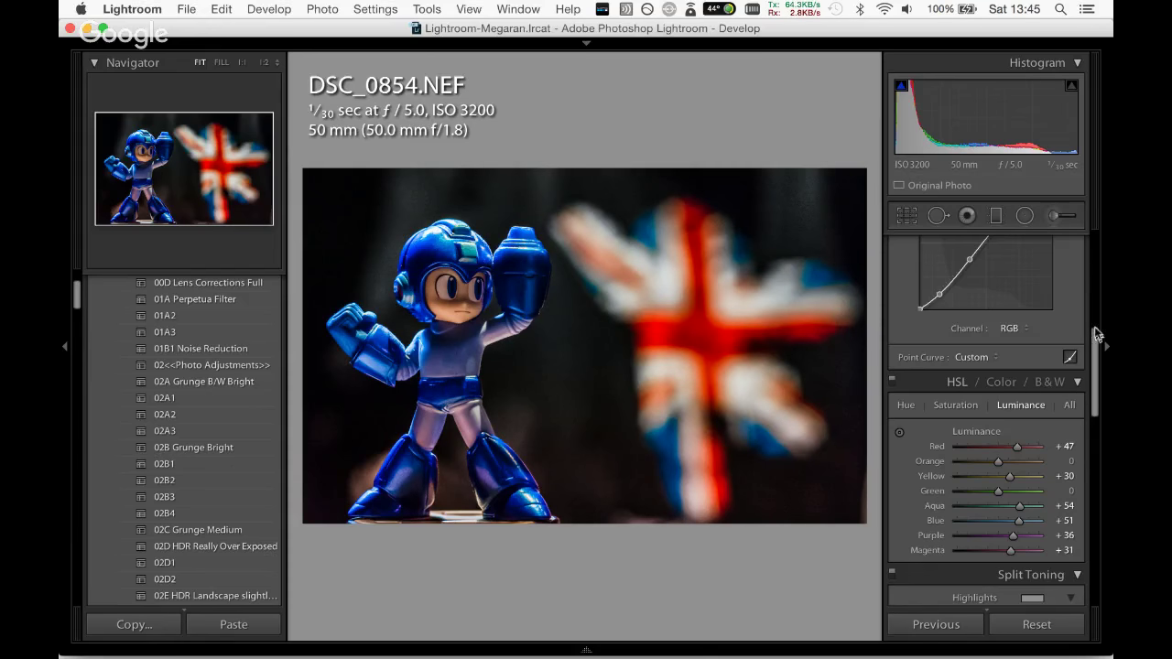
{"action": "scroll", "coordinate": [1053, 339], "scroll_direction": "up", "scroll_amount": 10}
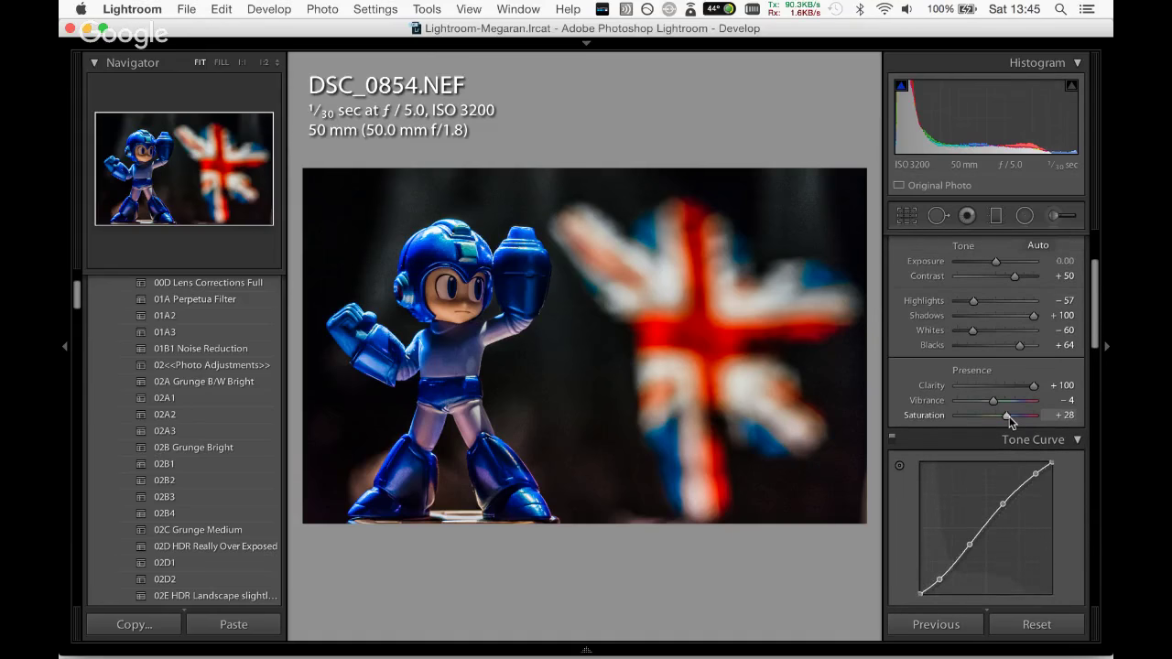
{"action": "left_click_drag", "start_coordinate": [1007, 415], "coordinate": [1008, 417]}
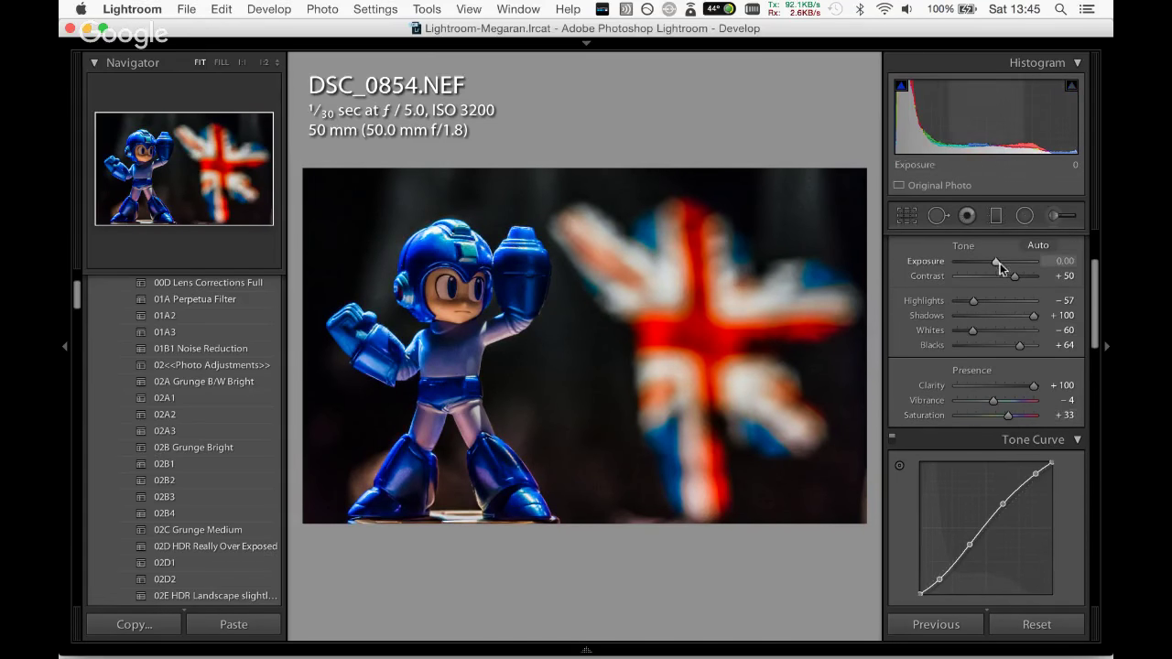
{"action": "left_click_drag", "start_coordinate": [997, 263], "coordinate": [998, 262]}
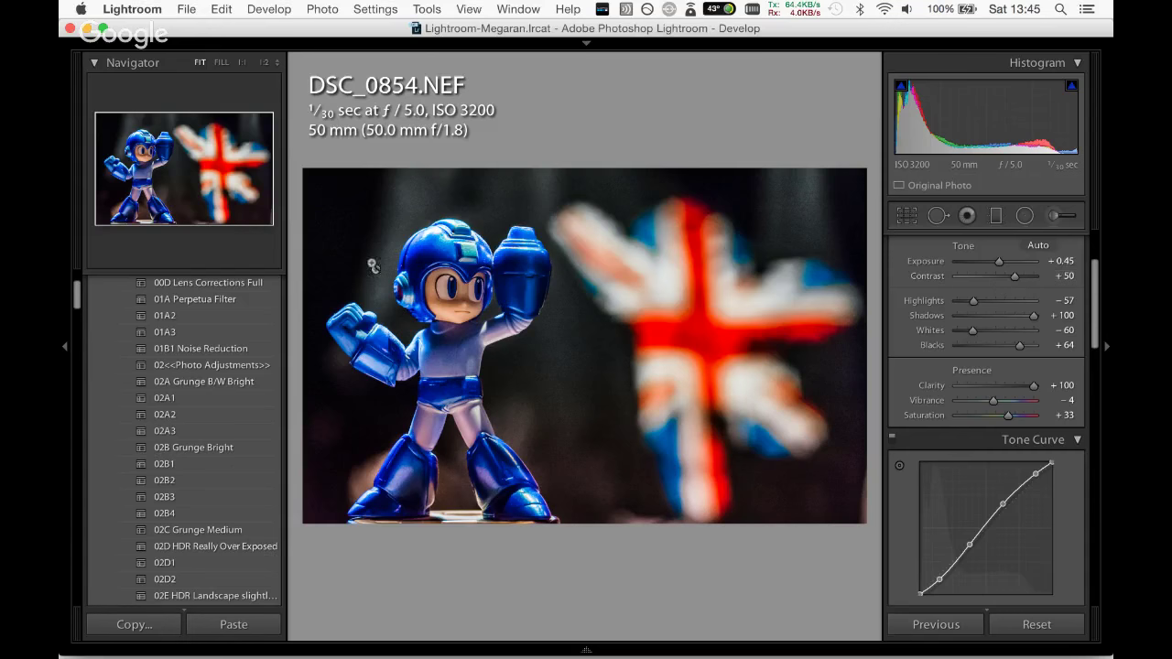
Inspect the figure's face up close and compare the edited photo with its original in split and full before/after views.
{"action": "left_click", "coordinate": [443, 303]}
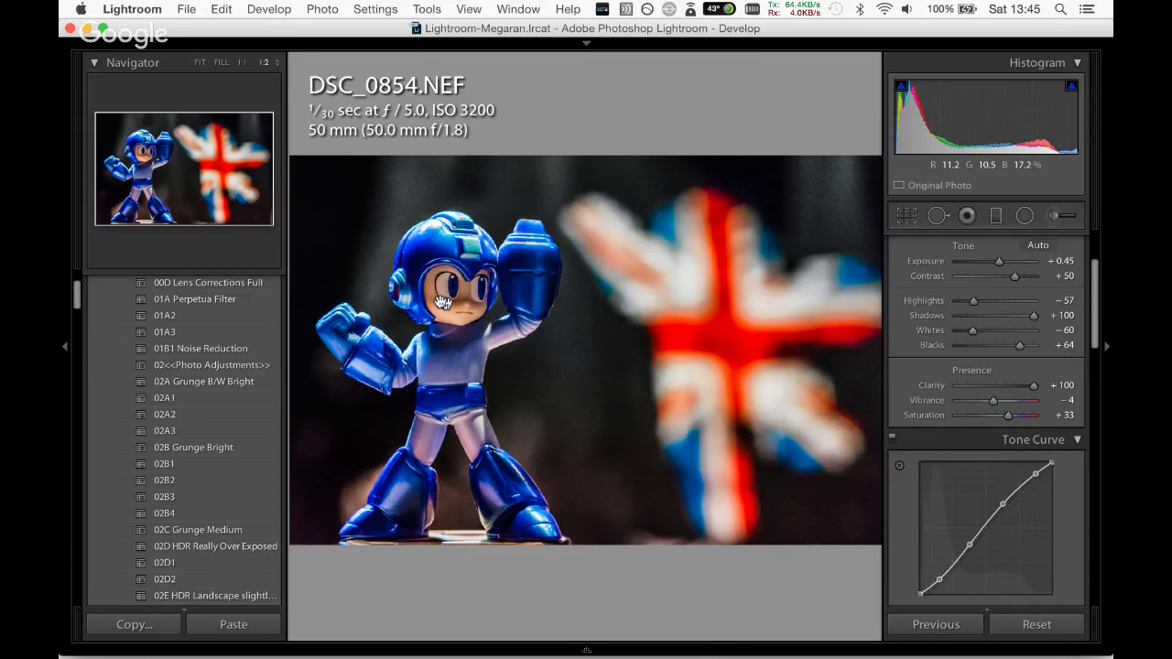
{"action": "left_click", "coordinate": [443, 303]}
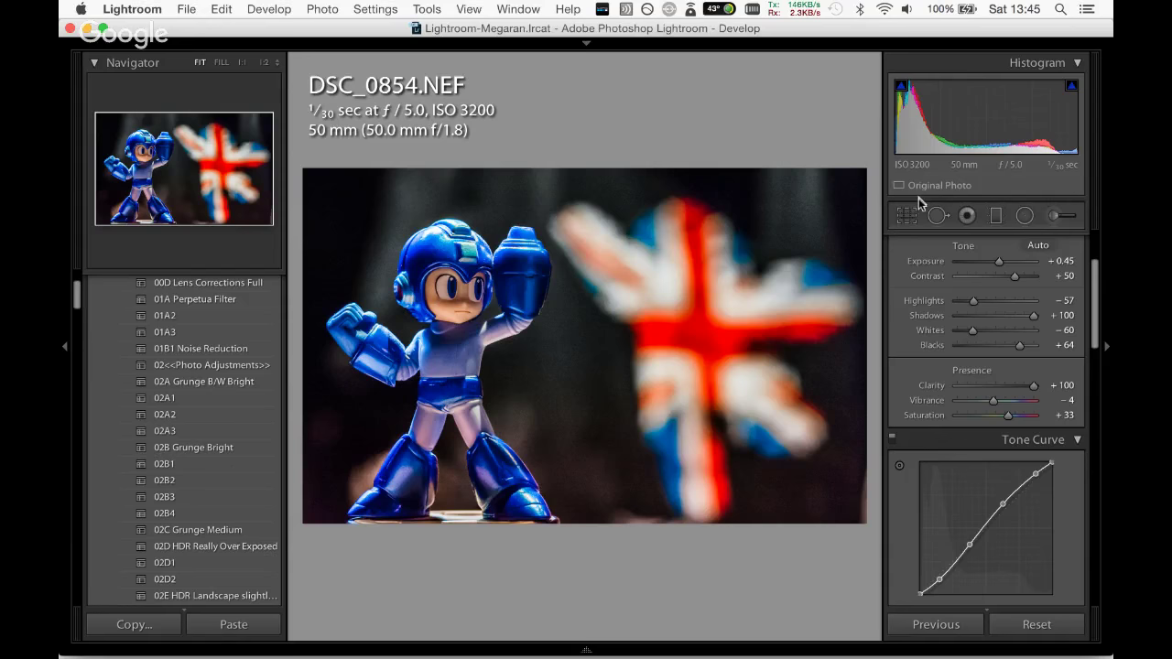
{"action": "key", "text": "shift+y"}
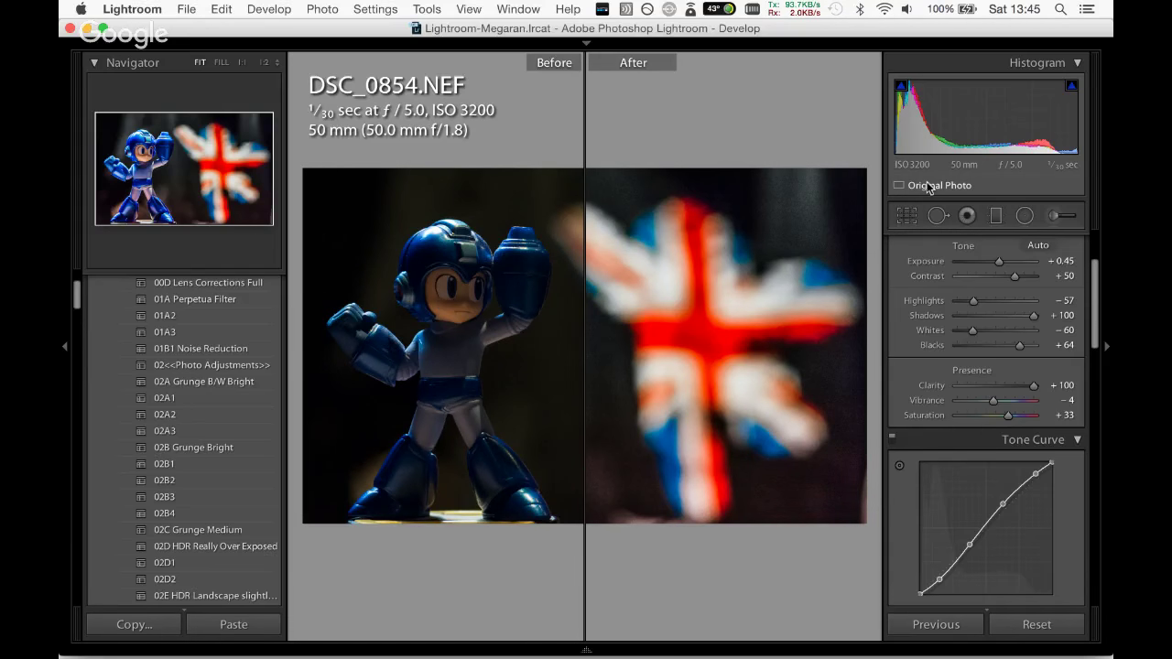
{"action": "key", "text": "y"}
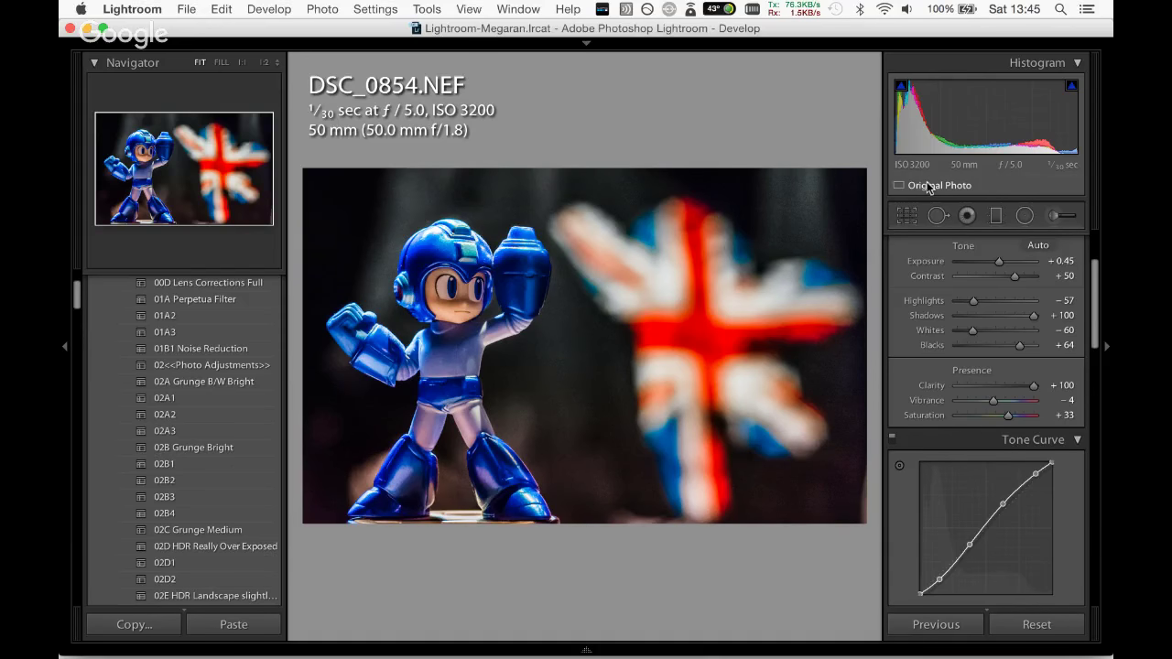
{"action": "key", "text": "backslash"}
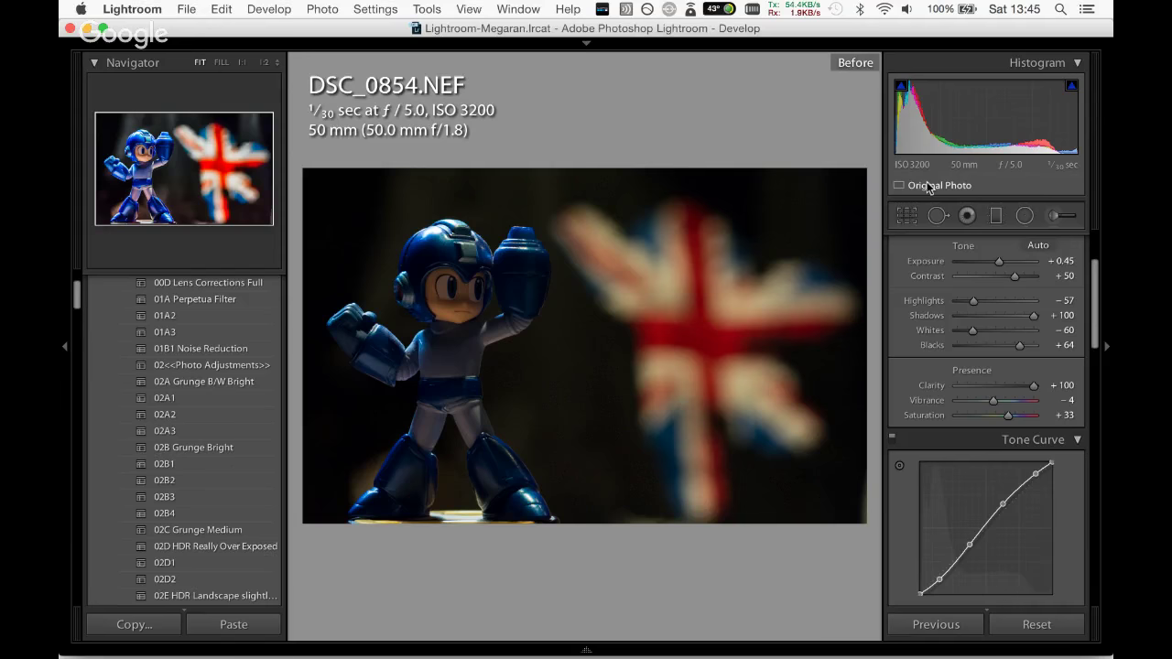
{"action": "key", "text": "backslash"}
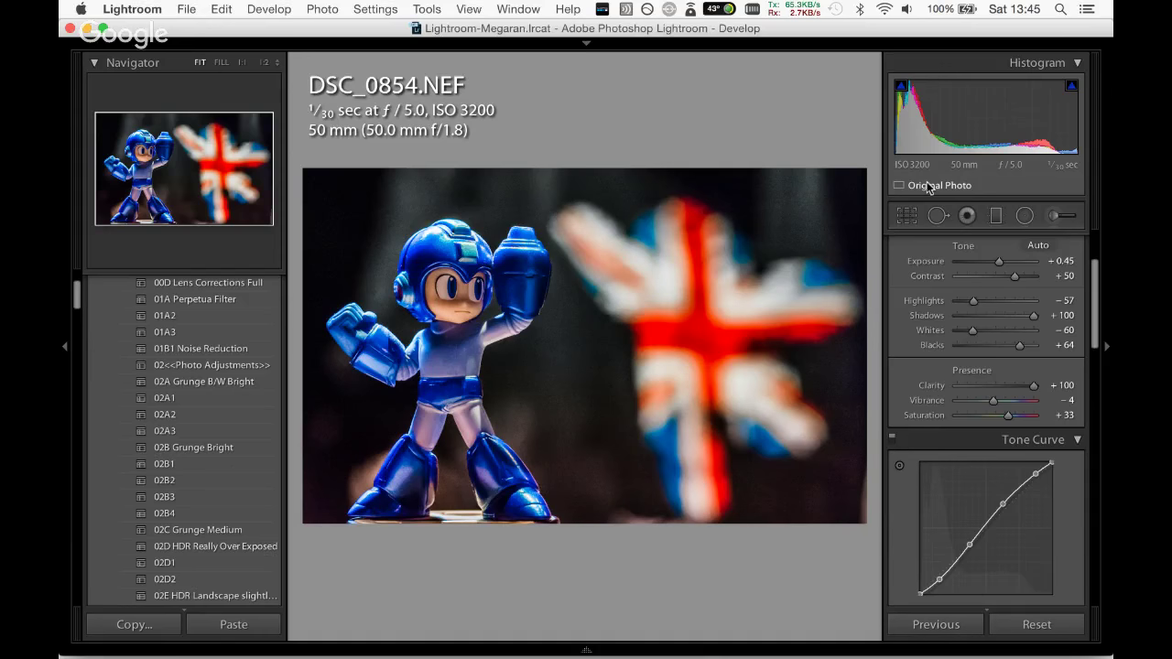
Set the luminance noise reduction to 56 with detail 70 and contrast 52, and raise the color noise smoothness.
{"action": "left_click_drag", "start_coordinate": [1095, 302], "coordinate": [1084, 488]}
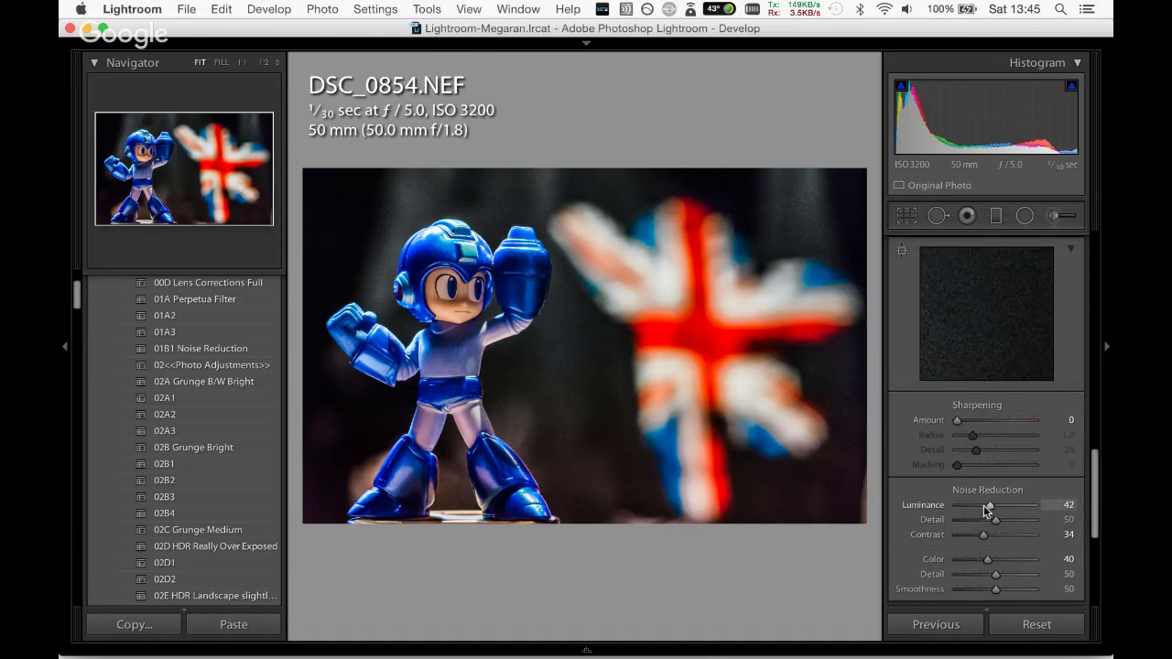
{"action": "left_click_drag", "start_coordinate": [987, 510], "coordinate": [1016, 519]}
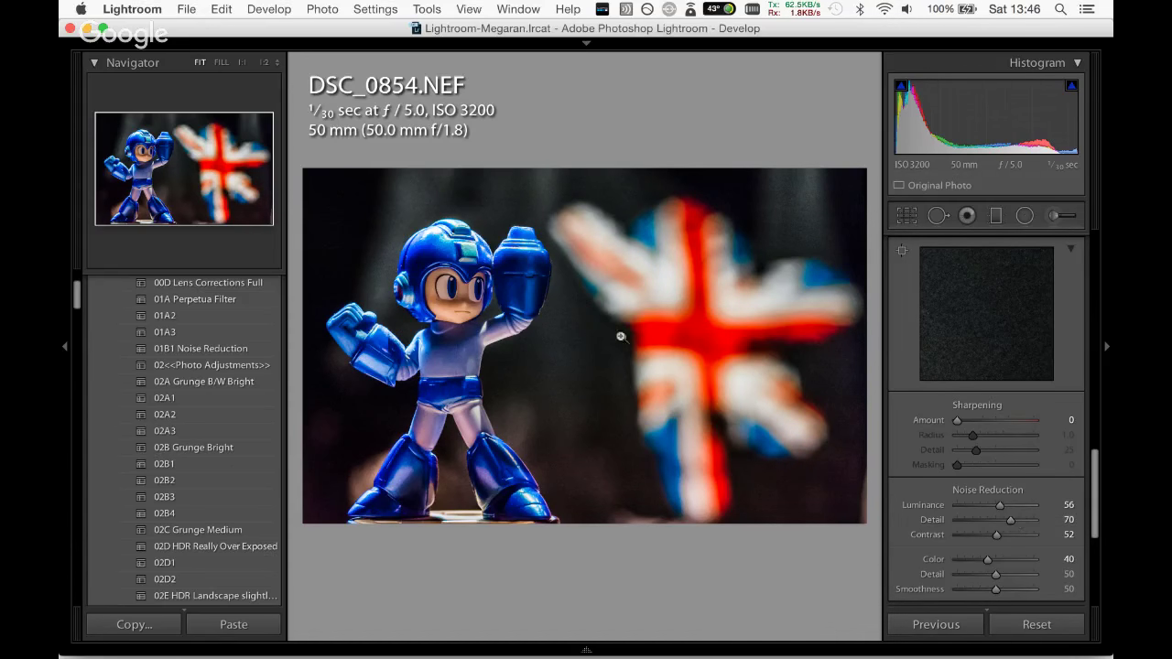
{"action": "left_click_drag", "start_coordinate": [997, 589], "coordinate": [1015, 592]}
Go to DSC_0856.NEF and apply the 00D Lens Corrections Full and 03I Orange Crush Retro presets.
{"action": "key", "text": "Right"}
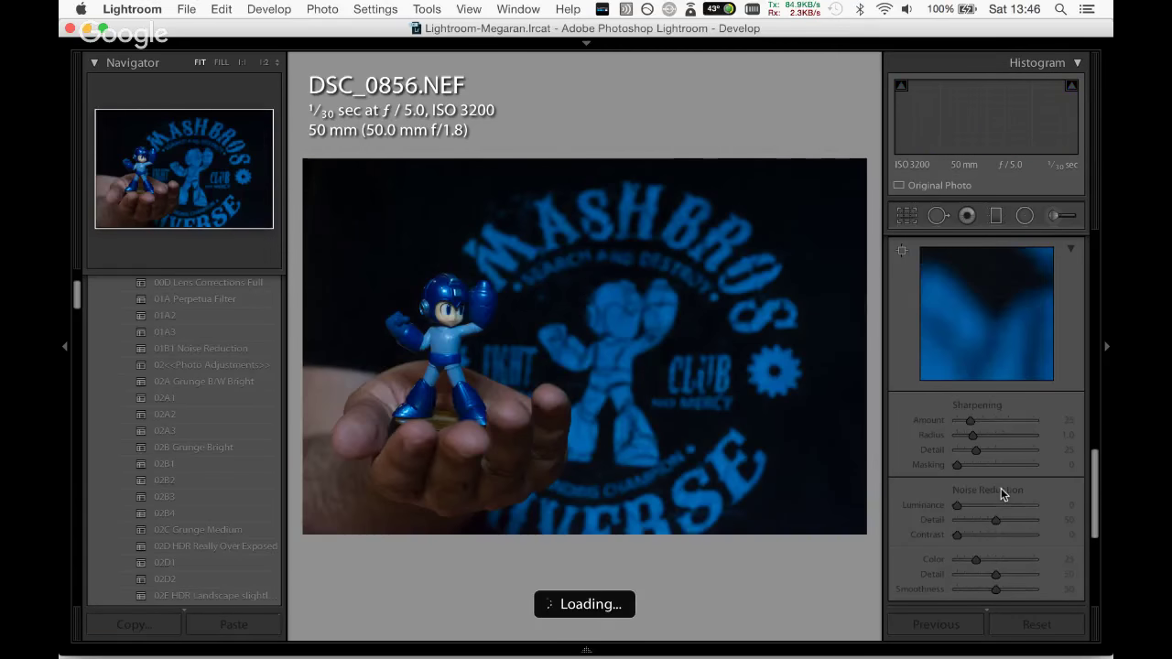
{"action": "left_click", "coordinate": [227, 288]}
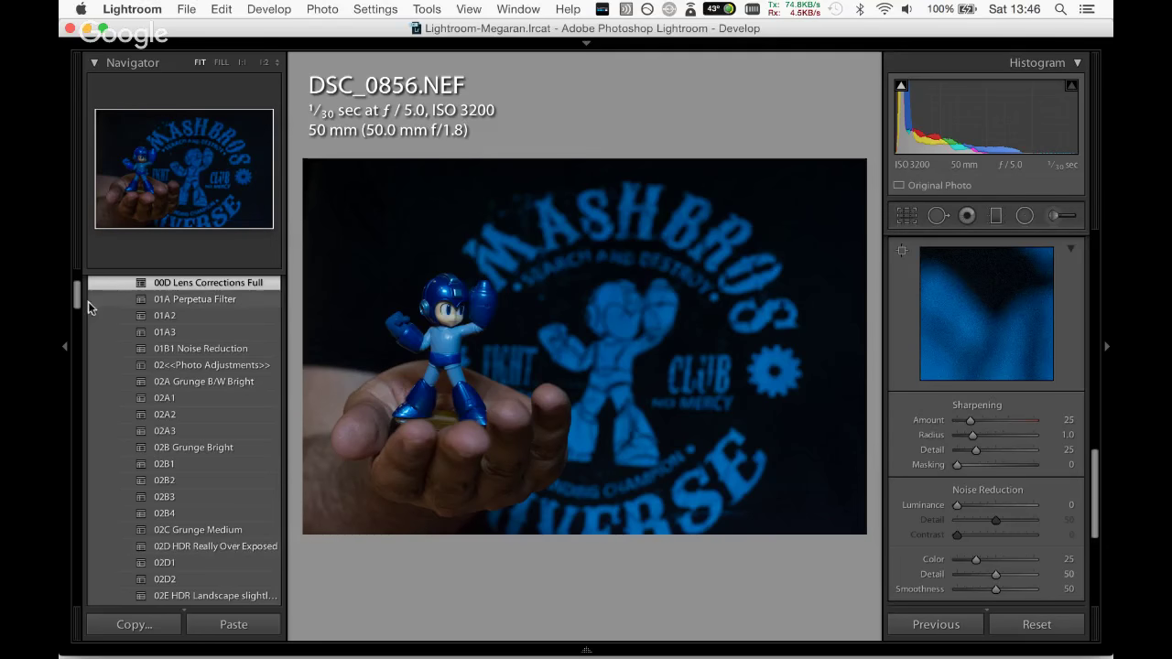
{"action": "left_click_drag", "start_coordinate": [77, 300], "coordinate": [78, 345]}
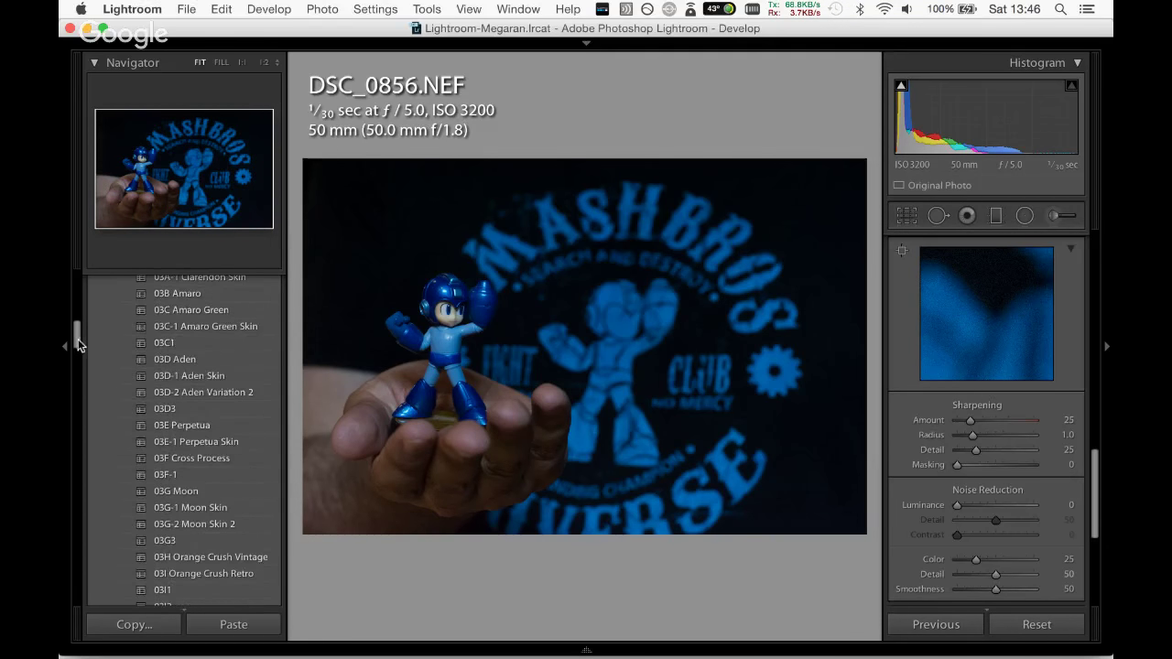
{"action": "left_click", "coordinate": [233, 574]}
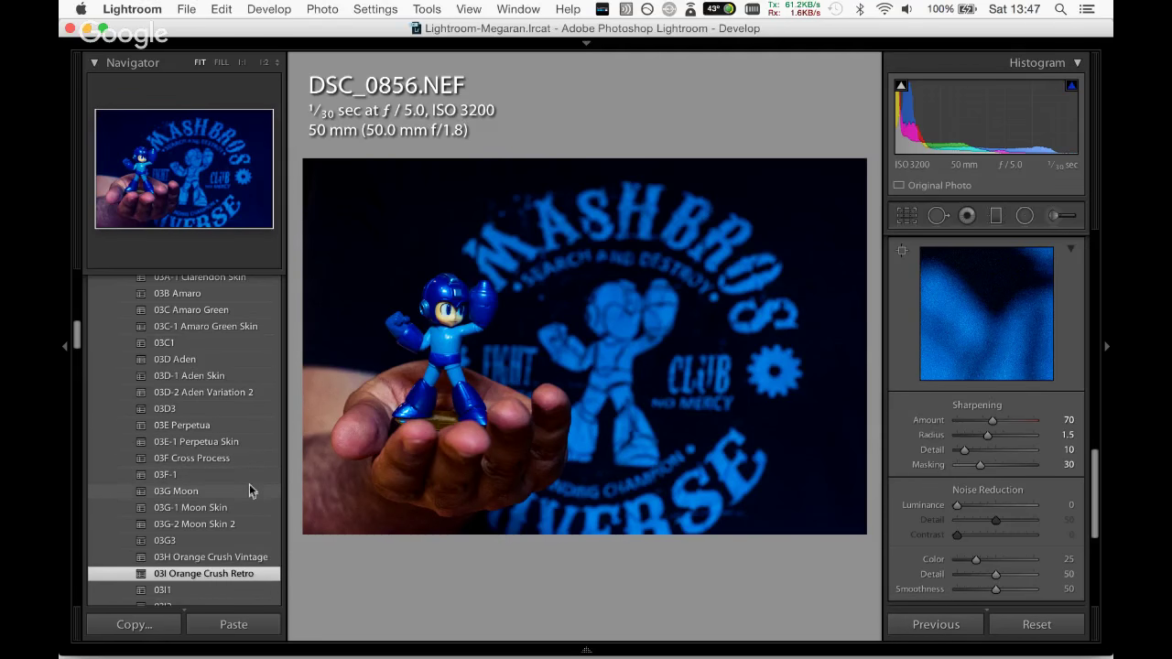
Try the 03G3 and 0313 presets on the photo, undoing each one.
{"action": "left_click", "coordinate": [250, 537]}
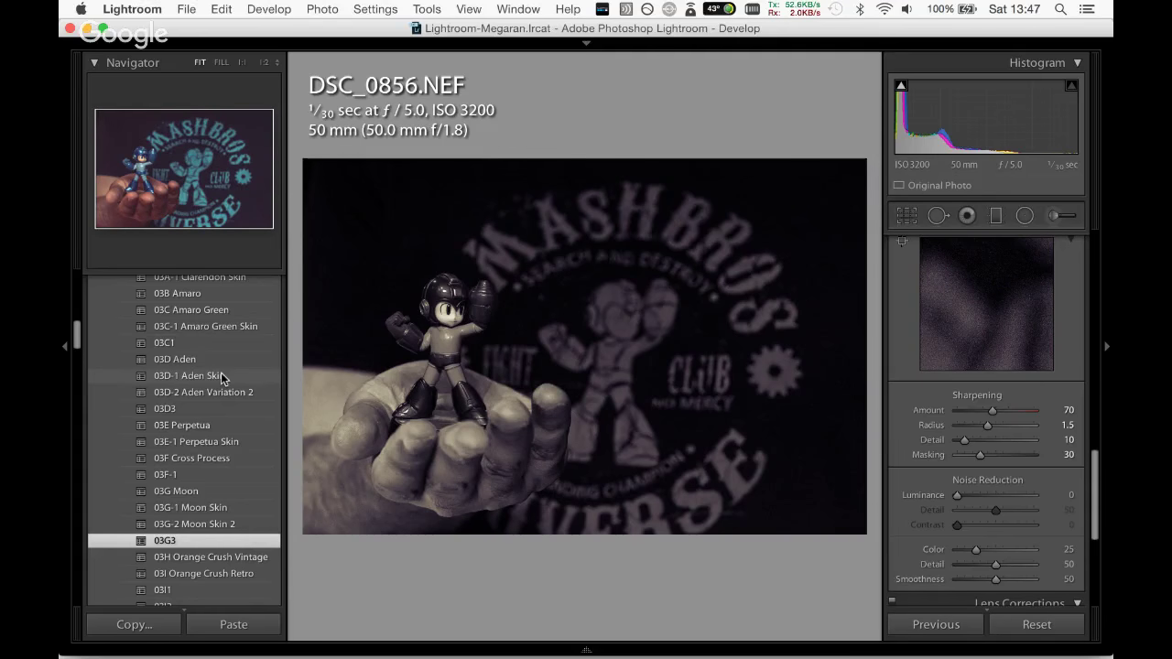
{"action": "key", "text": "super+z"}
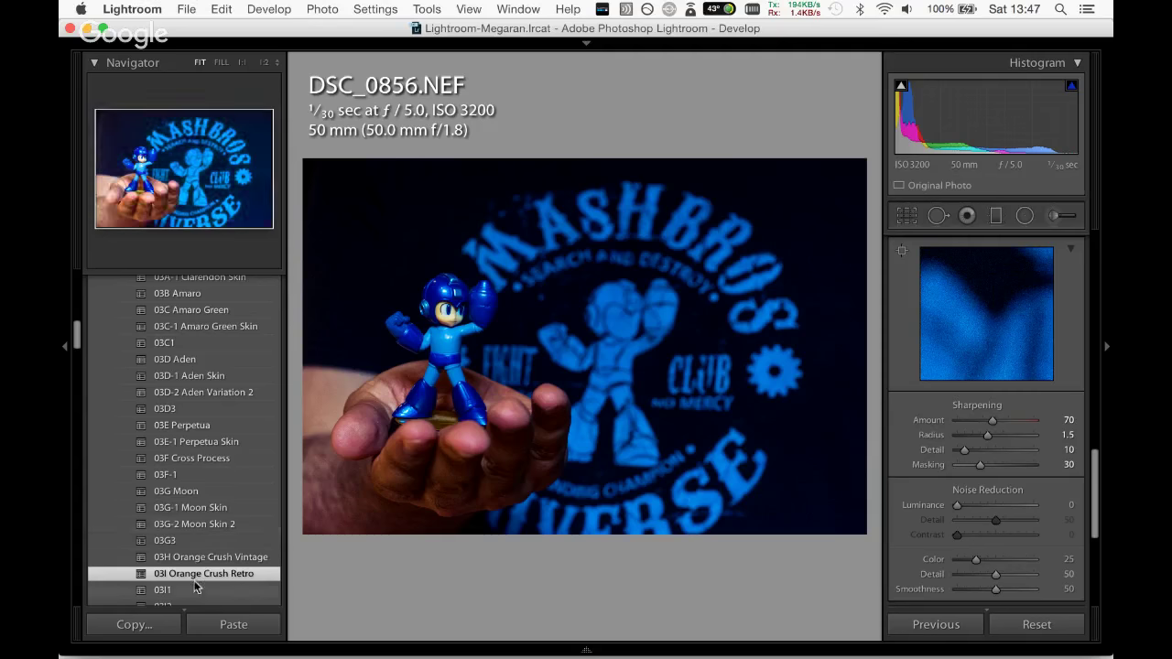
{"action": "left_click_drag", "start_coordinate": [74, 332], "coordinate": [77, 353]}
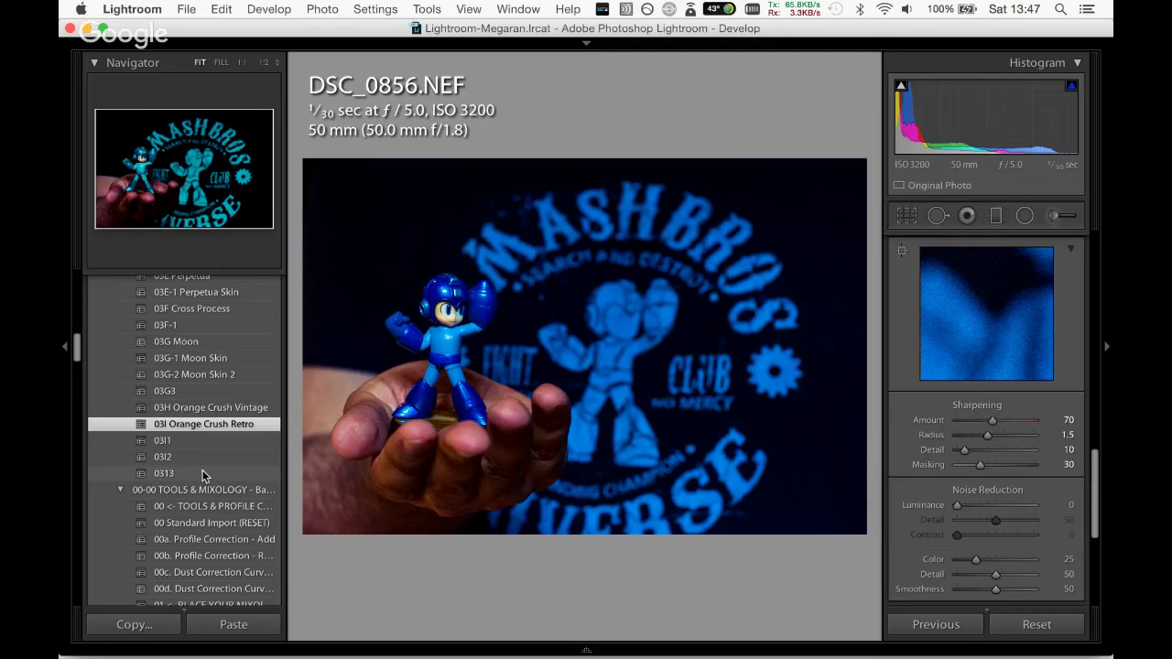
{"action": "left_click", "coordinate": [203, 474]}
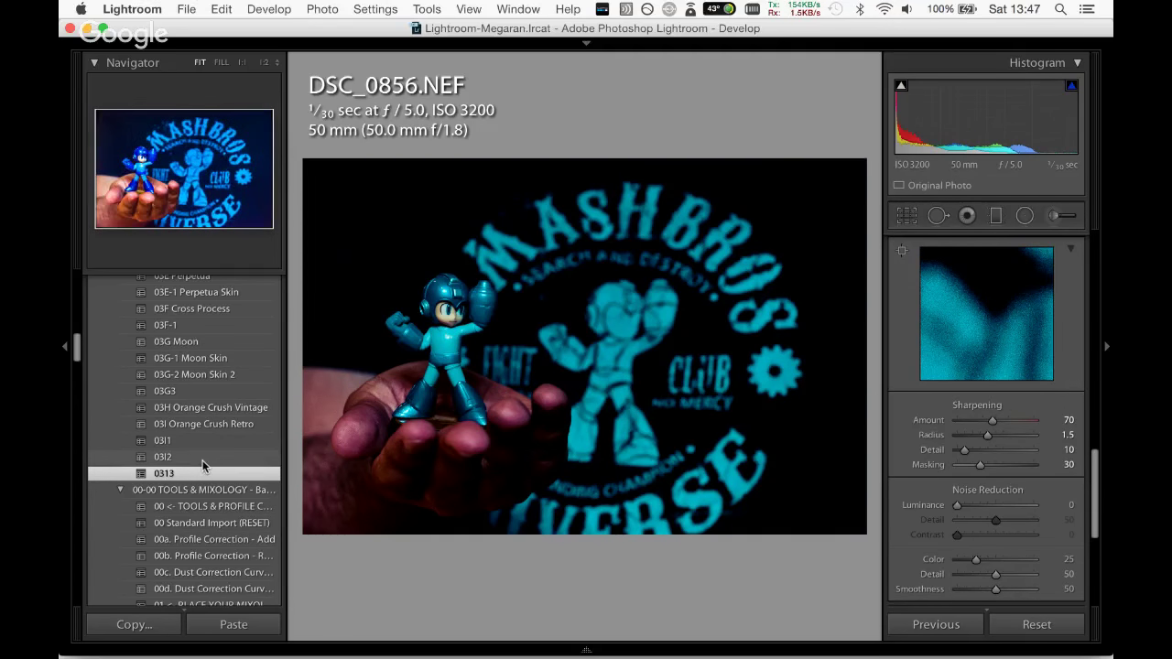
{"action": "key", "text": "super+z"}
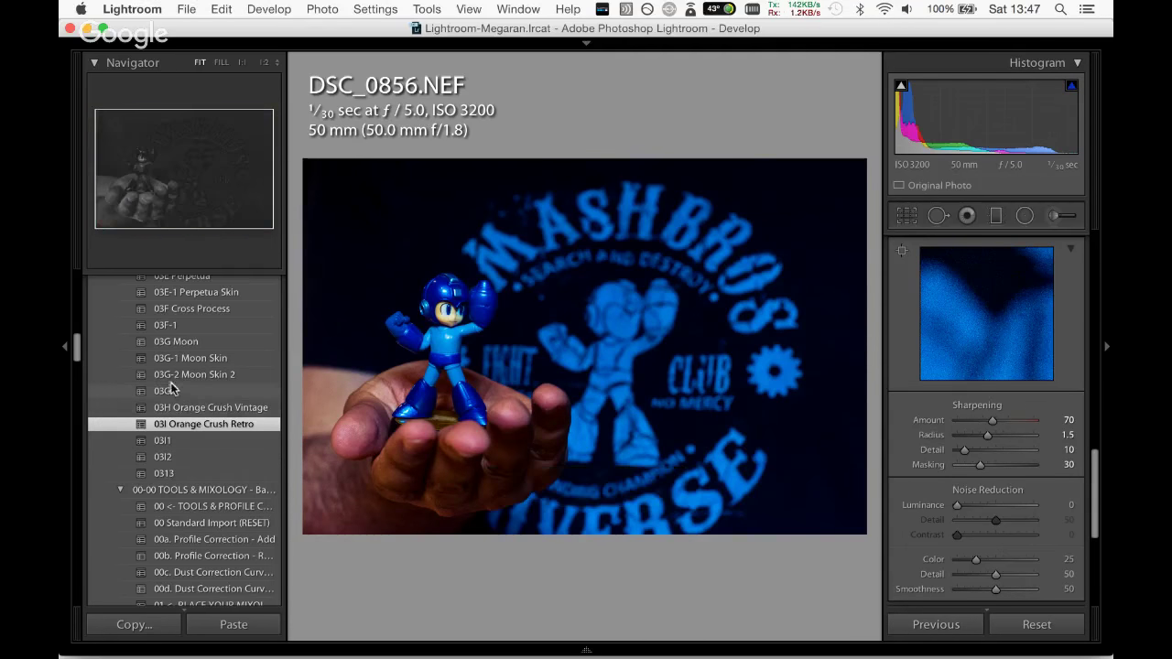
Preview other hipster filter presets, and try resetting the photo's develop settings before undoing the reset.
{"action": "scroll", "coordinate": [176, 366], "scroll_direction": "up", "scroll_amount": 3}
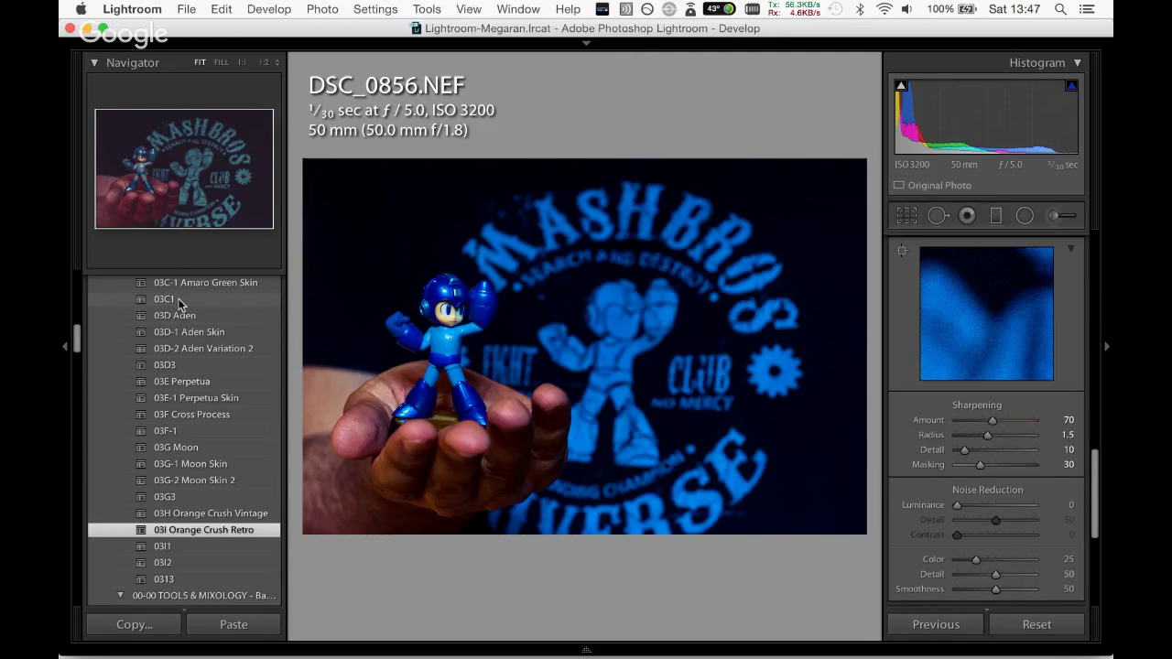
{"action": "scroll", "coordinate": [183, 366], "scroll_direction": "up", "scroll_amount": 4}
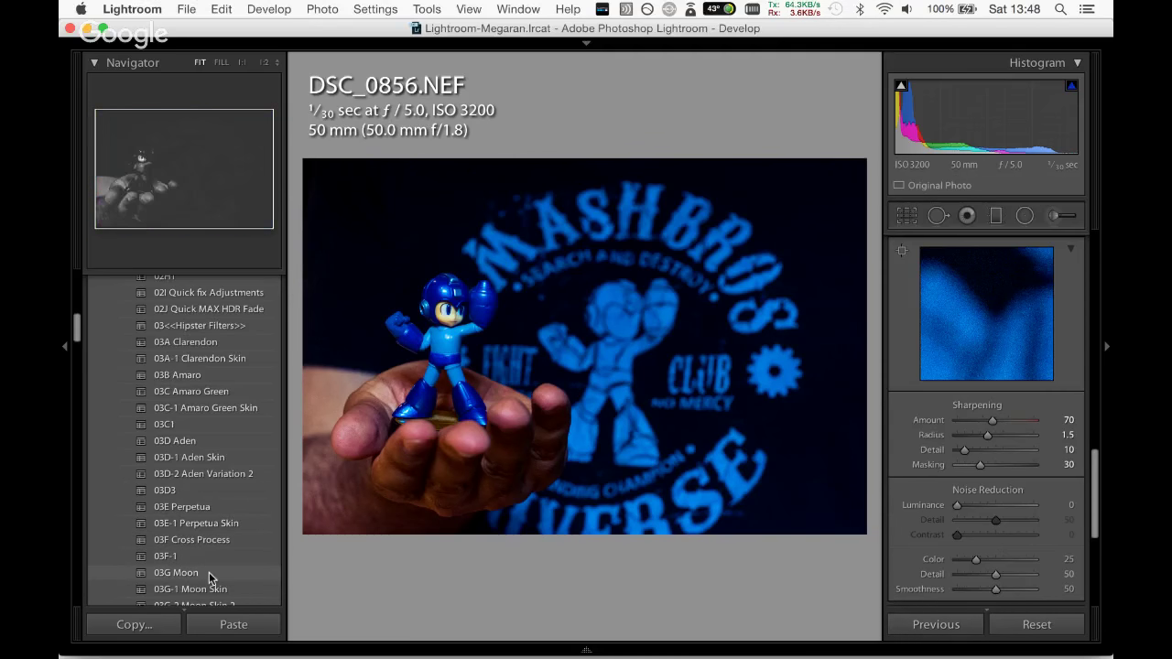
{"action": "left_click_drag", "start_coordinate": [77, 331], "coordinate": [80, 348]}
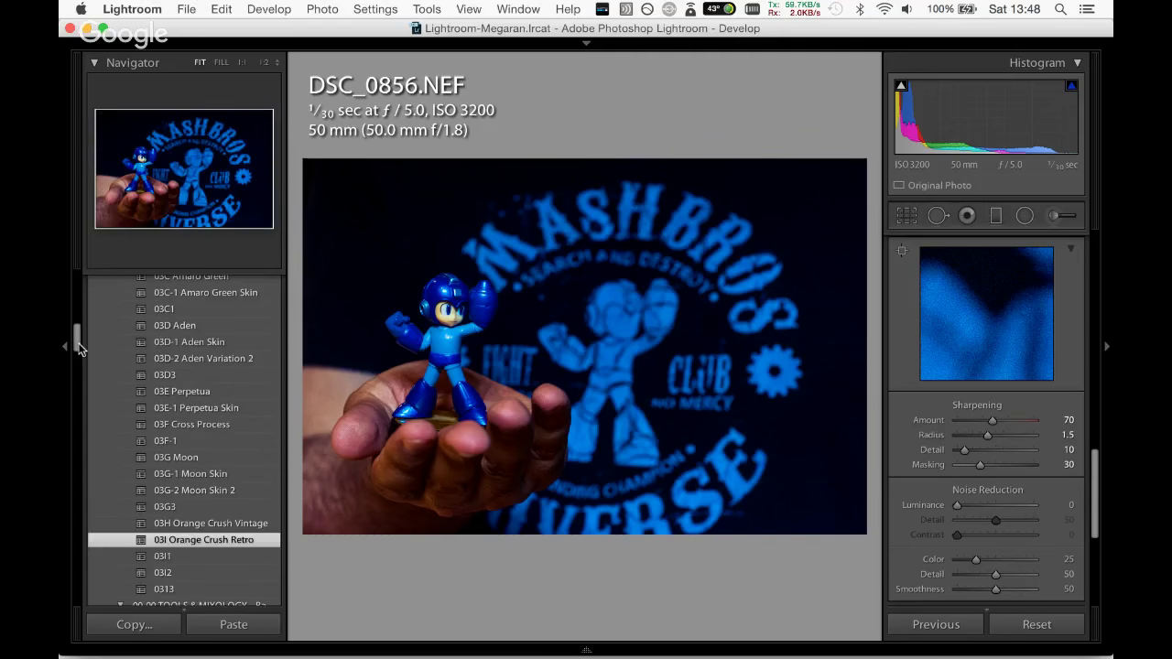
{"action": "scroll", "coordinate": [138, 363], "scroll_direction": "up", "scroll_amount": 3}
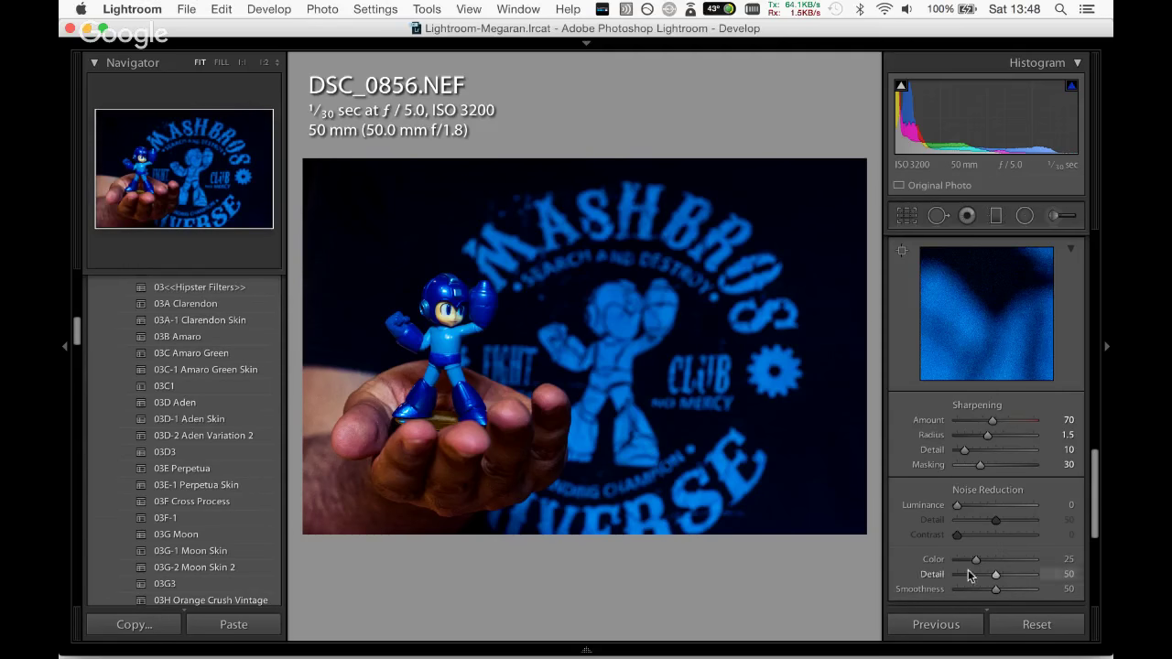
{"action": "left_click", "coordinate": [1029, 626]}
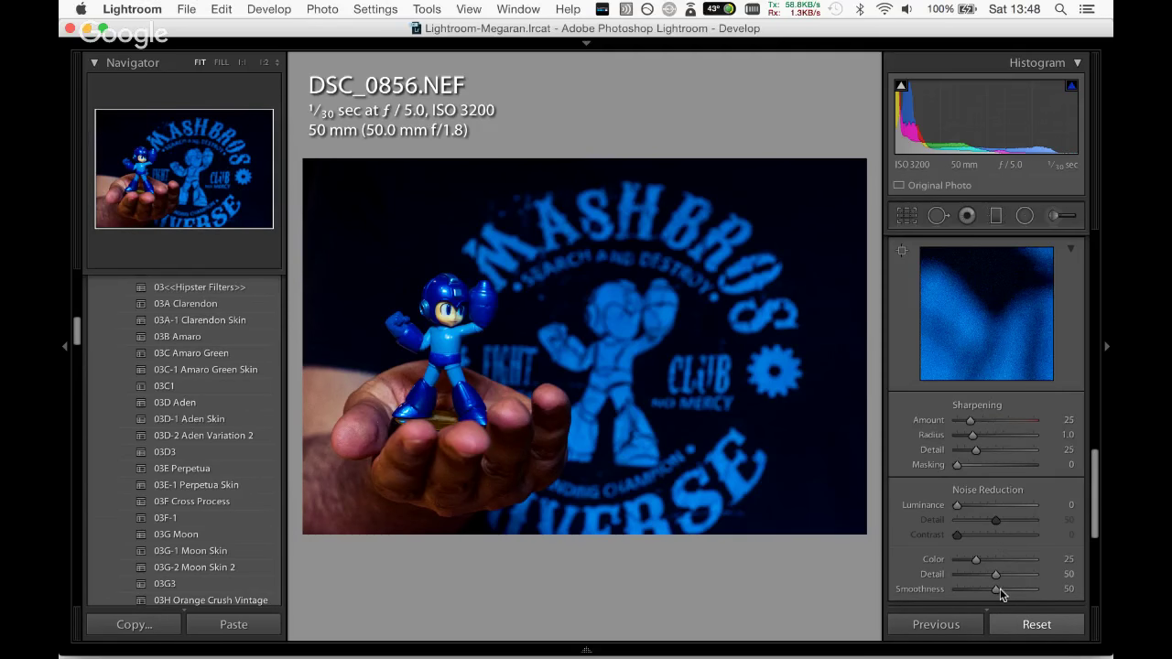
{"action": "key", "text": "super+z"}
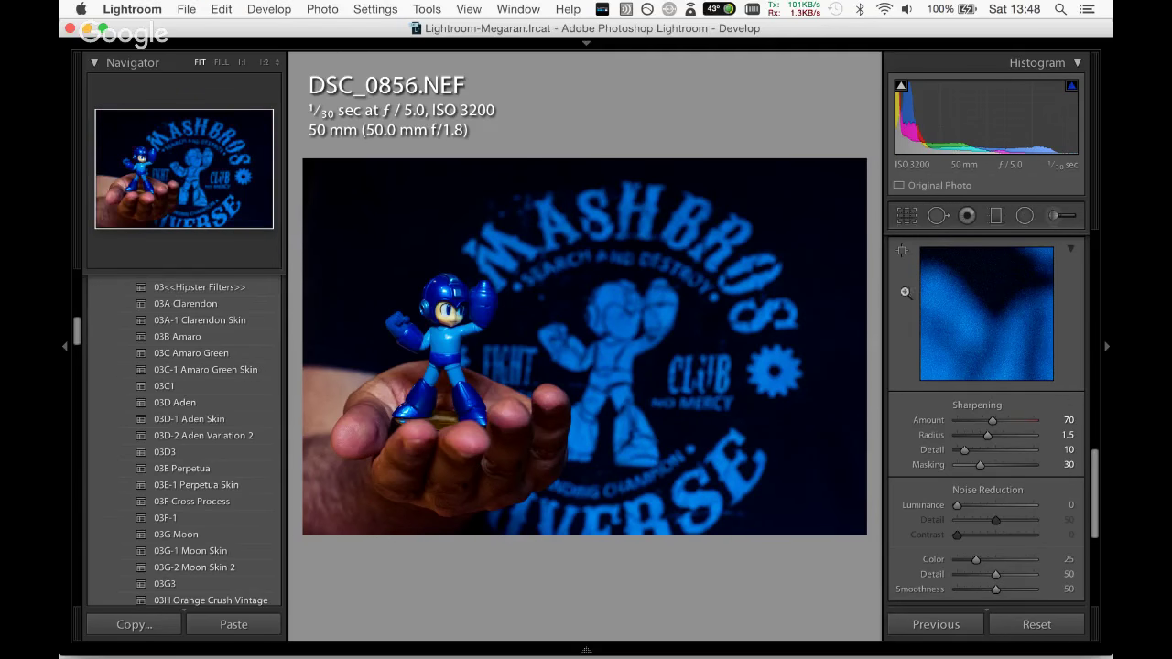
Reshape the RGB tone curve by lifting its black point, shifting the lower shadow point and raising the upper midtones.
{"action": "left_click", "coordinate": [1096, 366]}
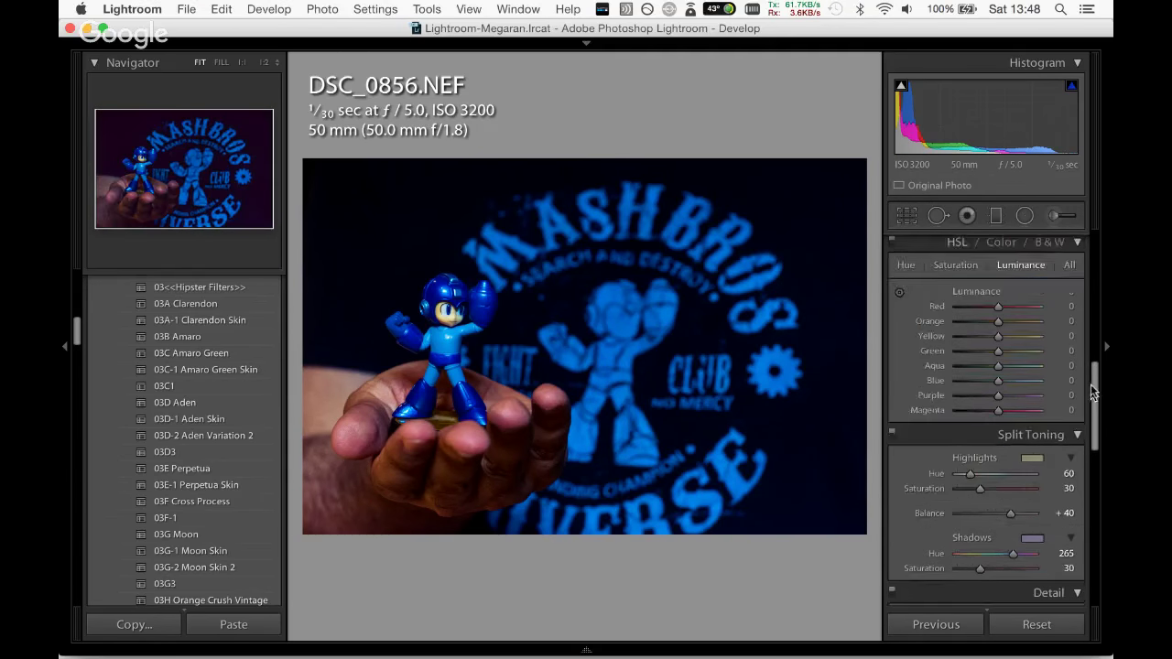
{"action": "left_click_drag", "start_coordinate": [1092, 392], "coordinate": [1099, 495]}
{"action": "left_click_drag", "start_coordinate": [1097, 471], "coordinate": [1100, 328]}
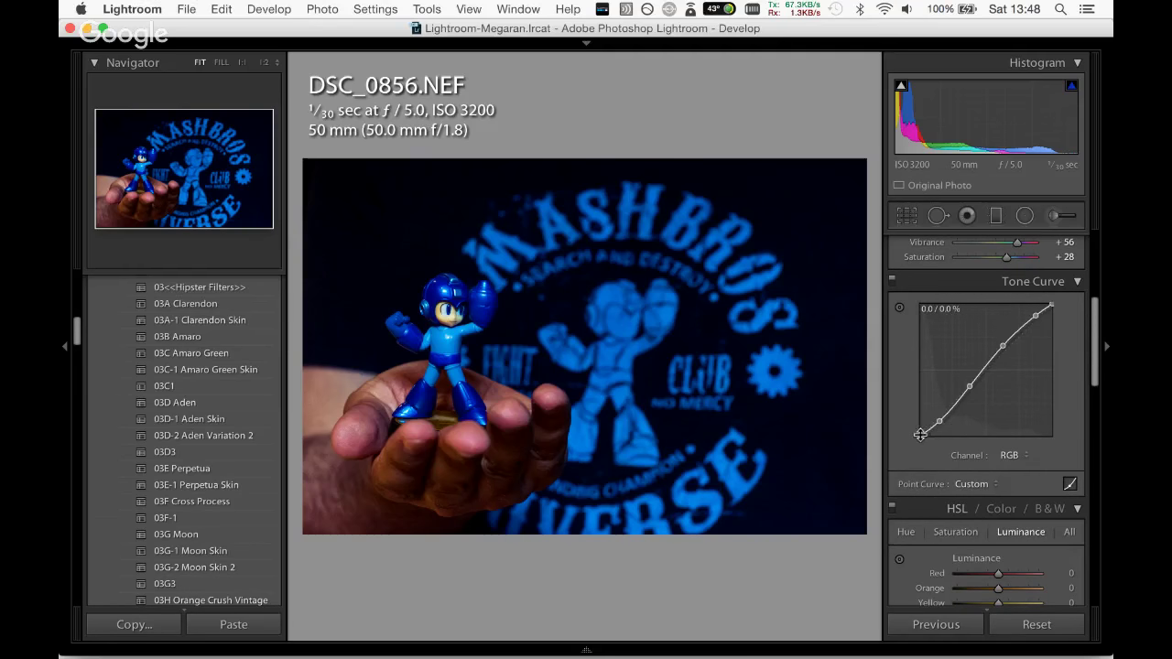
{"action": "left_click_drag", "start_coordinate": [919, 431], "coordinate": [919, 409]}
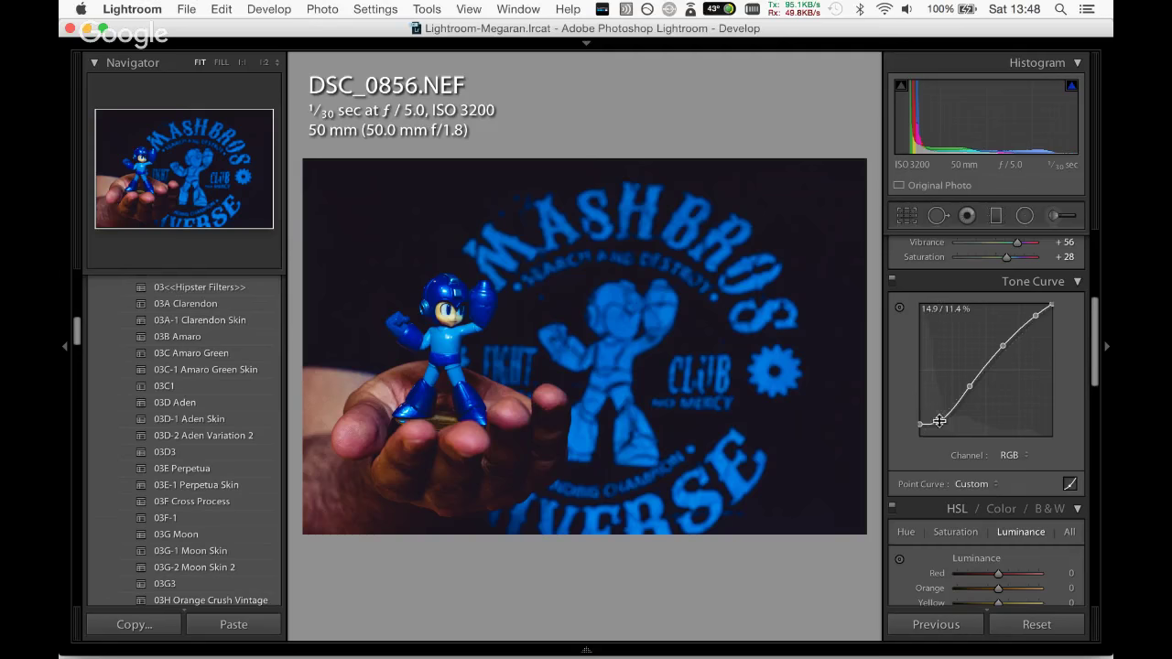
{"action": "left_click_drag", "start_coordinate": [940, 420], "coordinate": [955, 408]}
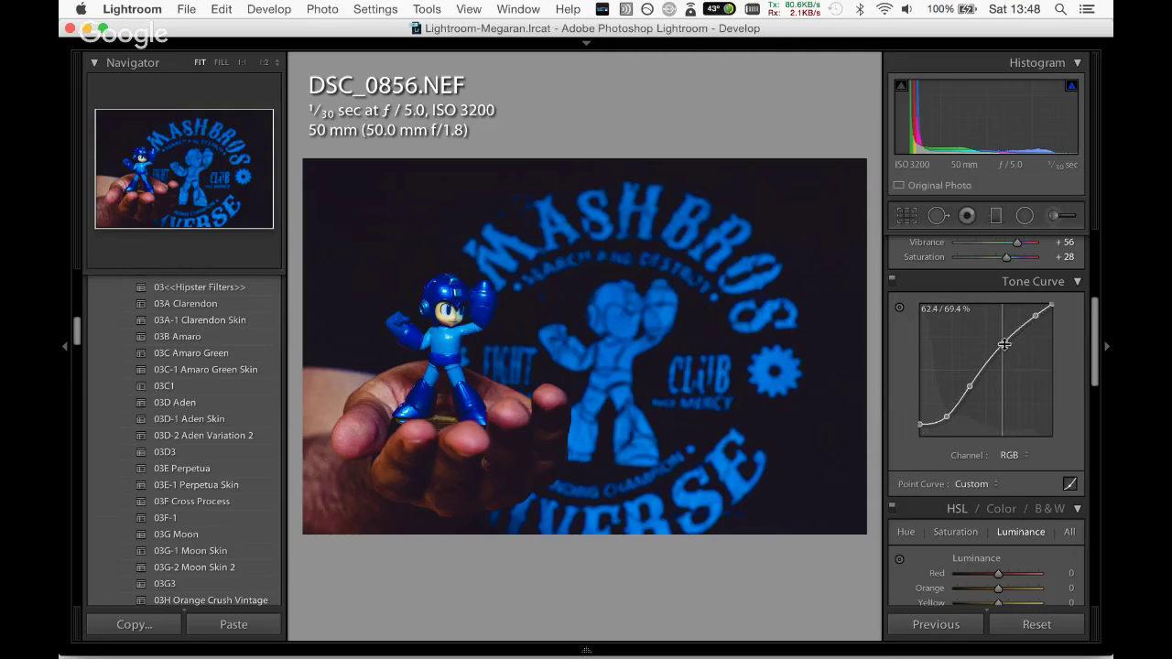
{"action": "left_click_drag", "start_coordinate": [1005, 344], "coordinate": [1023, 319]}
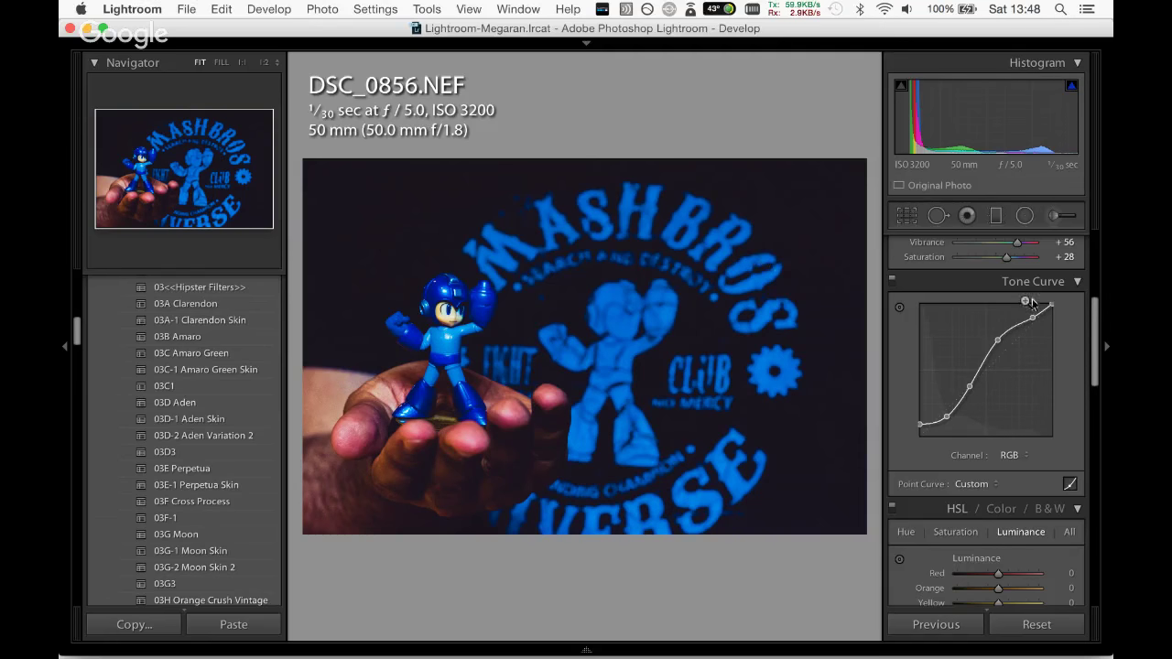
Set the white balance temperature to 3814, exposure to +0.60, contrast to +28 and clarity to +40.
{"action": "left_click", "coordinate": [1092, 284]}
{"action": "left_click_drag", "start_coordinate": [972, 317], "coordinate": [971, 317]}
{"action": "mouse_move", "coordinate": [998, 373]}
{"action": "left_mouse_down"}
{"action": "mouse_move", "coordinate": [995, 391]}
{"action": "mouse_move", "coordinate": [1005, 385]}
{"action": "left_mouse_up"}
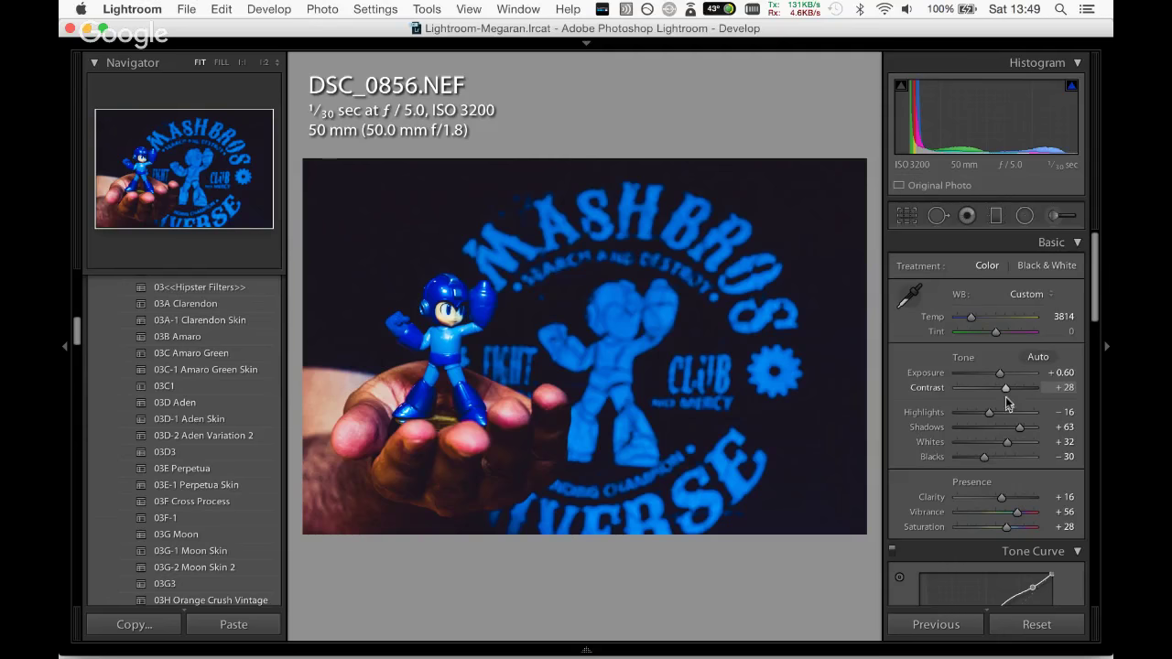
{"action": "left_click_drag", "start_coordinate": [1006, 495], "coordinate": [1012, 496]}
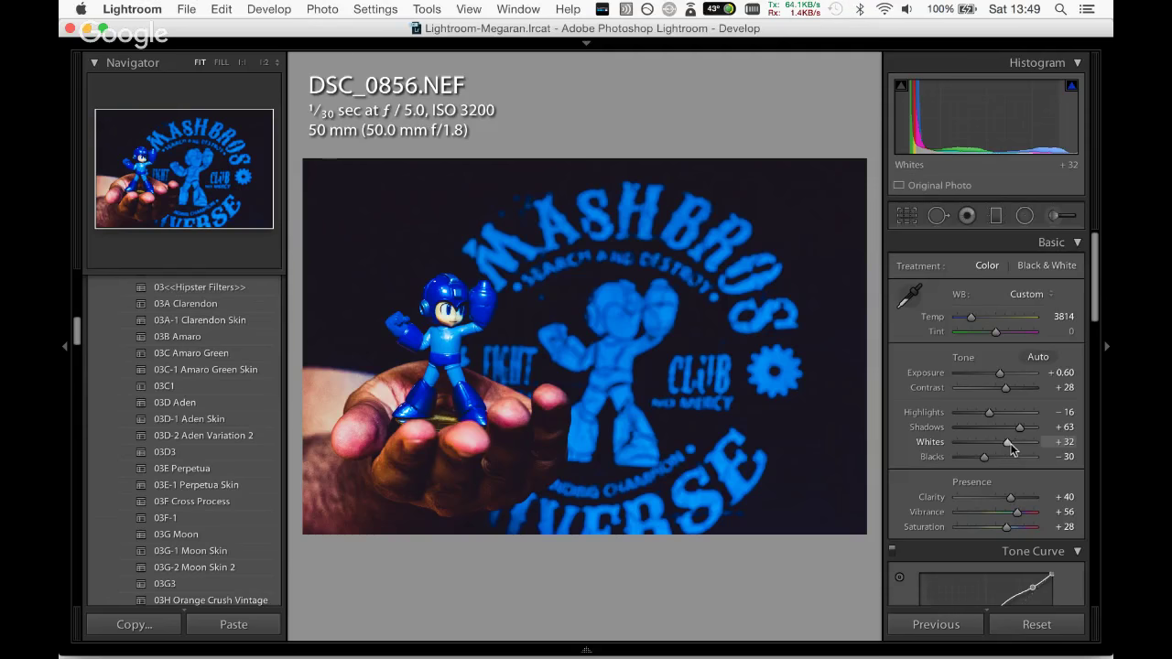
Straighten the figure photo by rotating its crop to an angle of 1.13.
{"action": "left_click", "coordinate": [911, 218]}
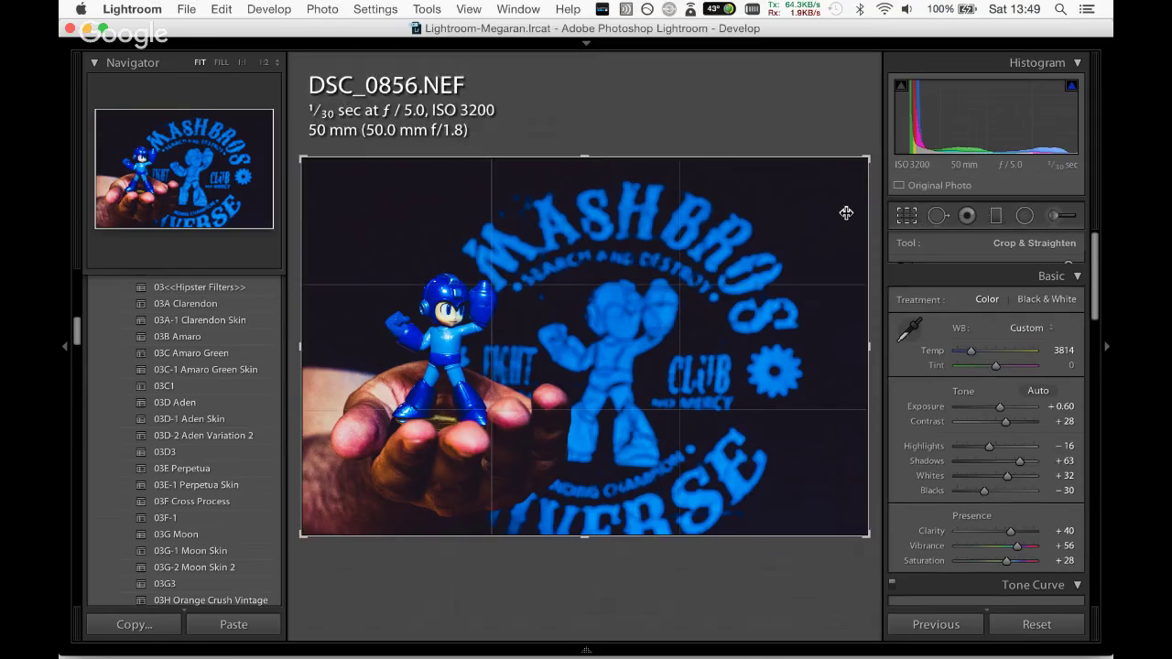
{"action": "left_click_drag", "start_coordinate": [872, 152], "coordinate": [869, 165]}
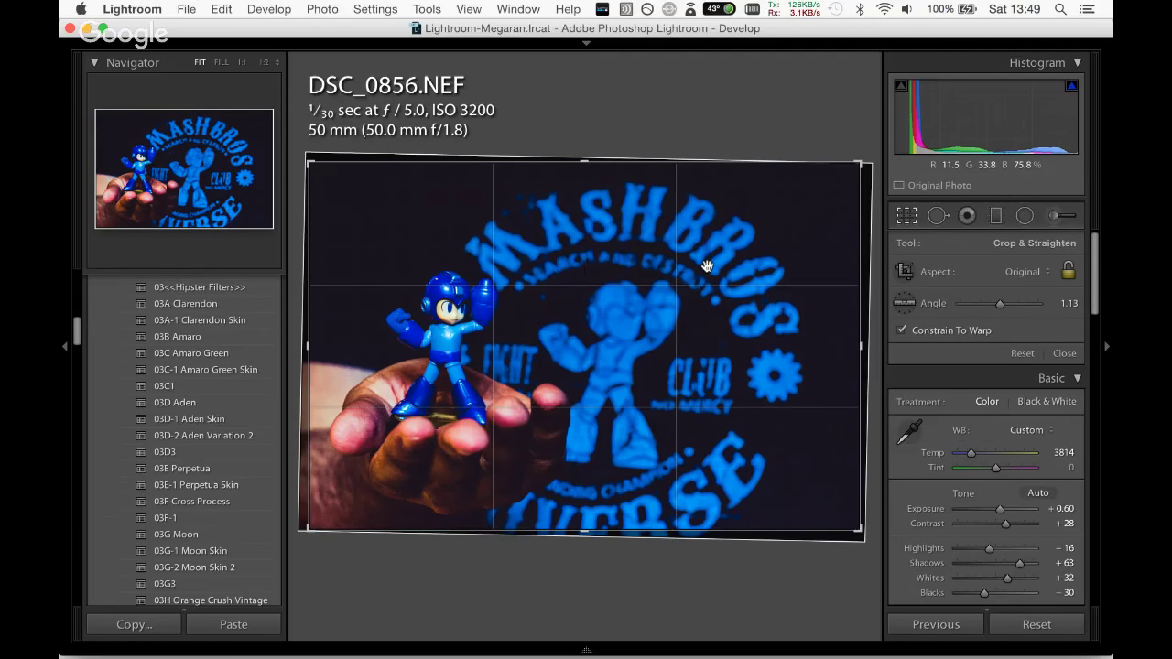
{"action": "key", "text": "Return"}
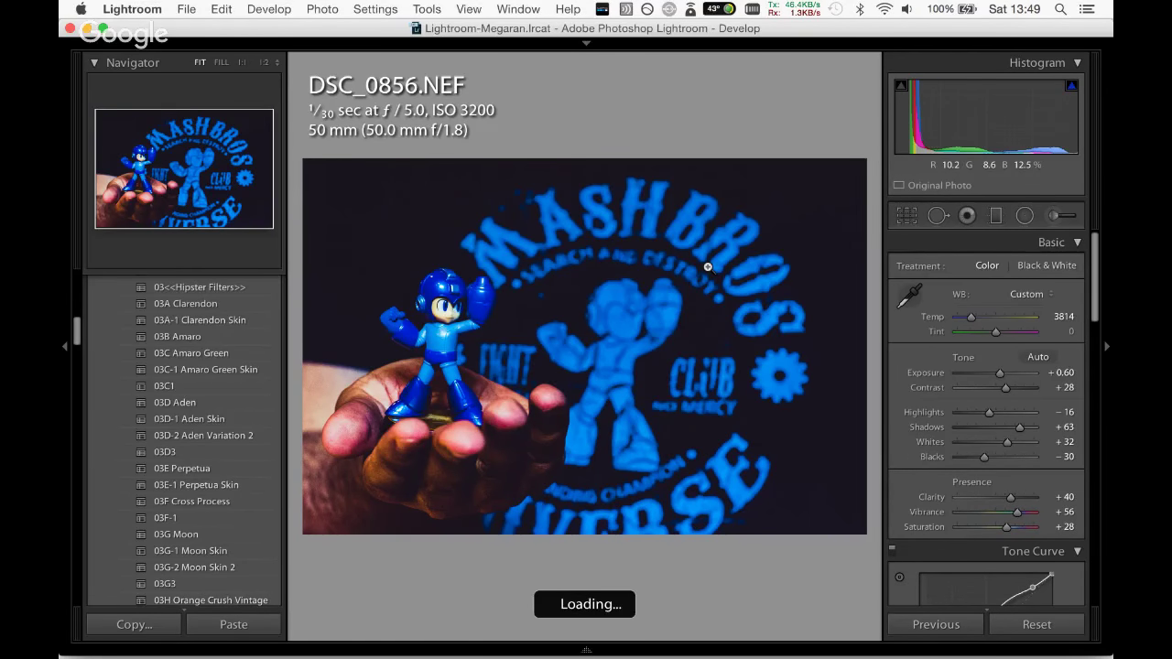
Open the next photo, DSC_0859.NEF, try automatic tone and undo it, and apply the 02F Quick 80% HDR preset.
{"action": "key", "text": "Right"}
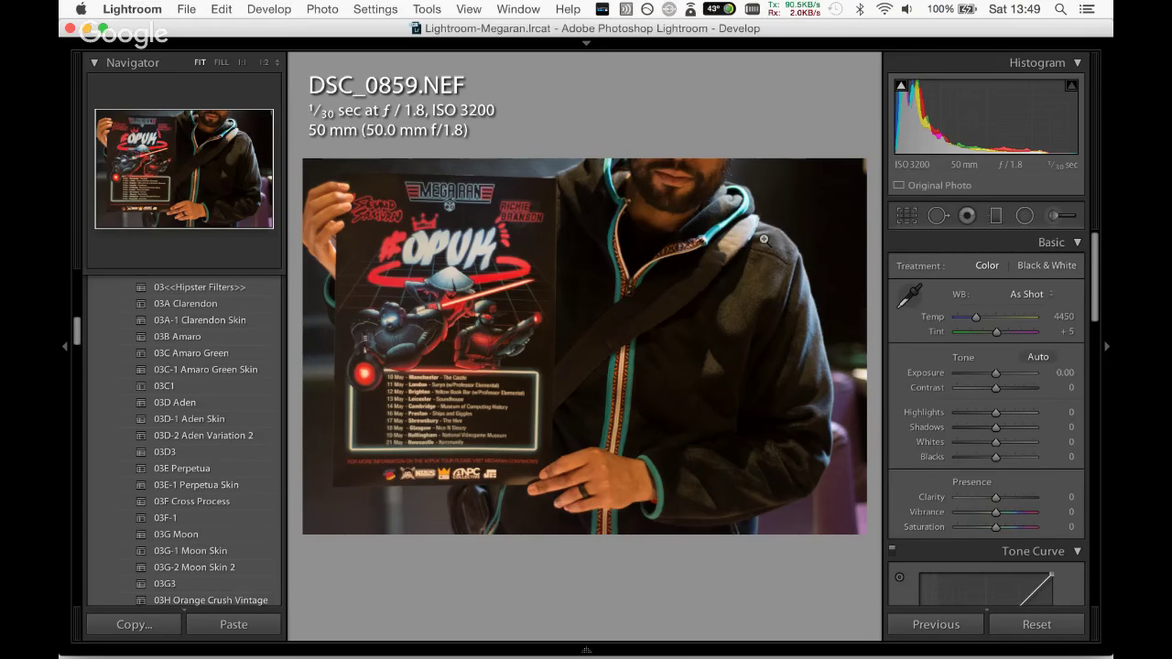
{"action": "left_click", "coordinate": [1044, 359]}
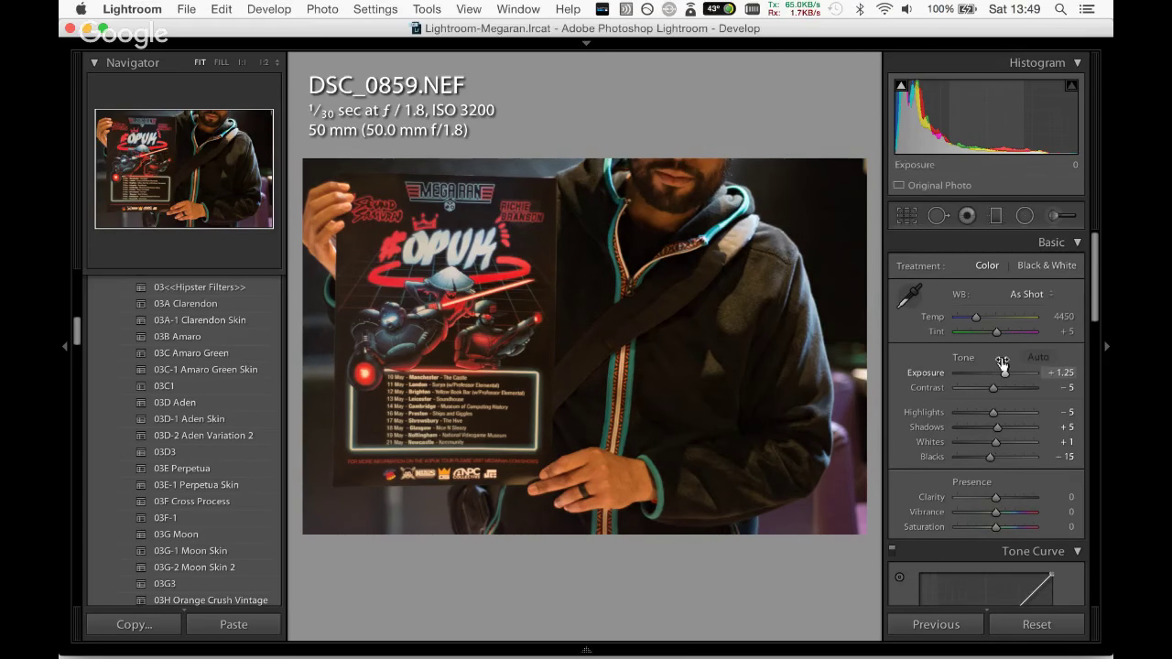
{"action": "key", "text": "super+z"}
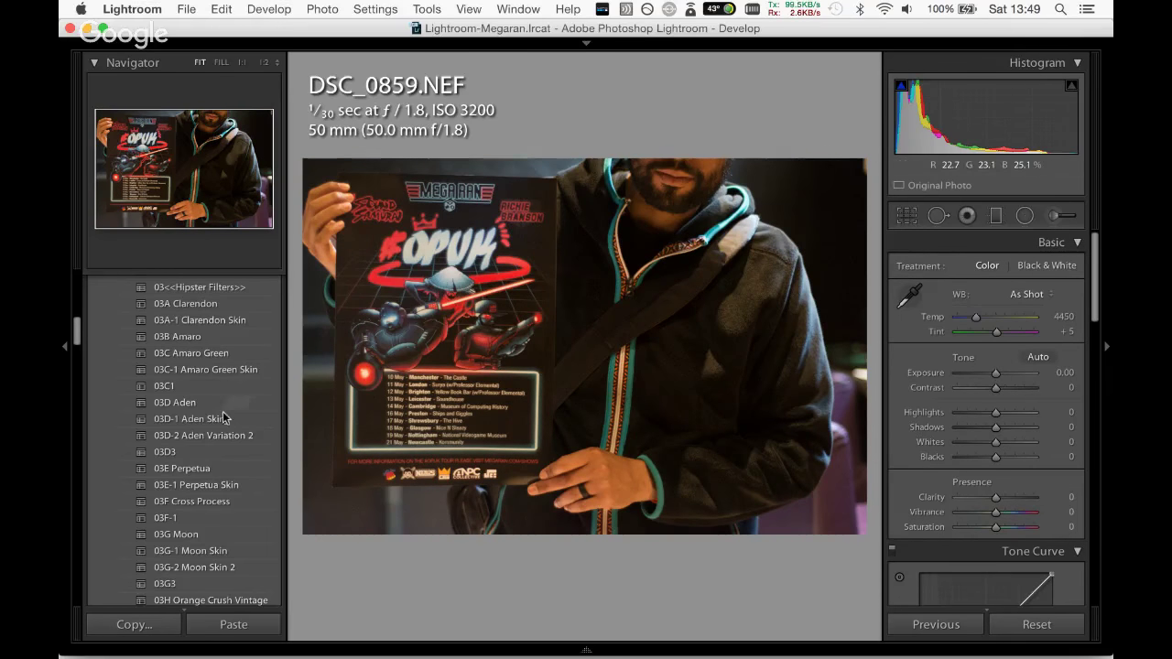
{"action": "scroll", "coordinate": [166, 344], "scroll_direction": "up", "scroll_amount": 5}
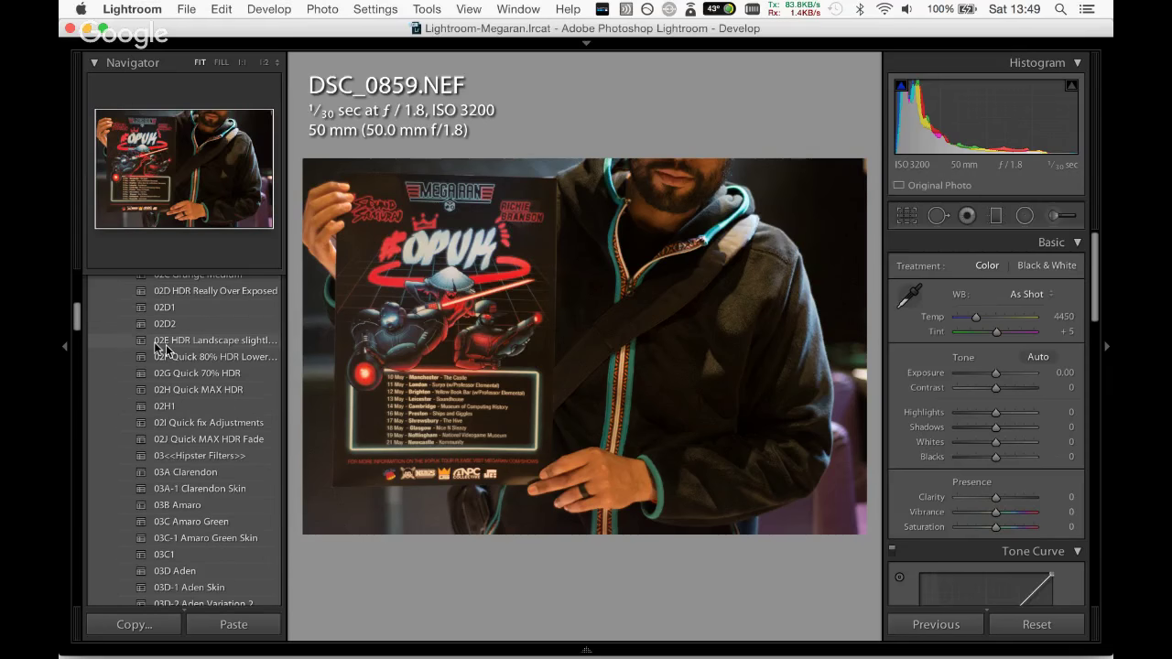
{"action": "left_click", "coordinate": [212, 359]}
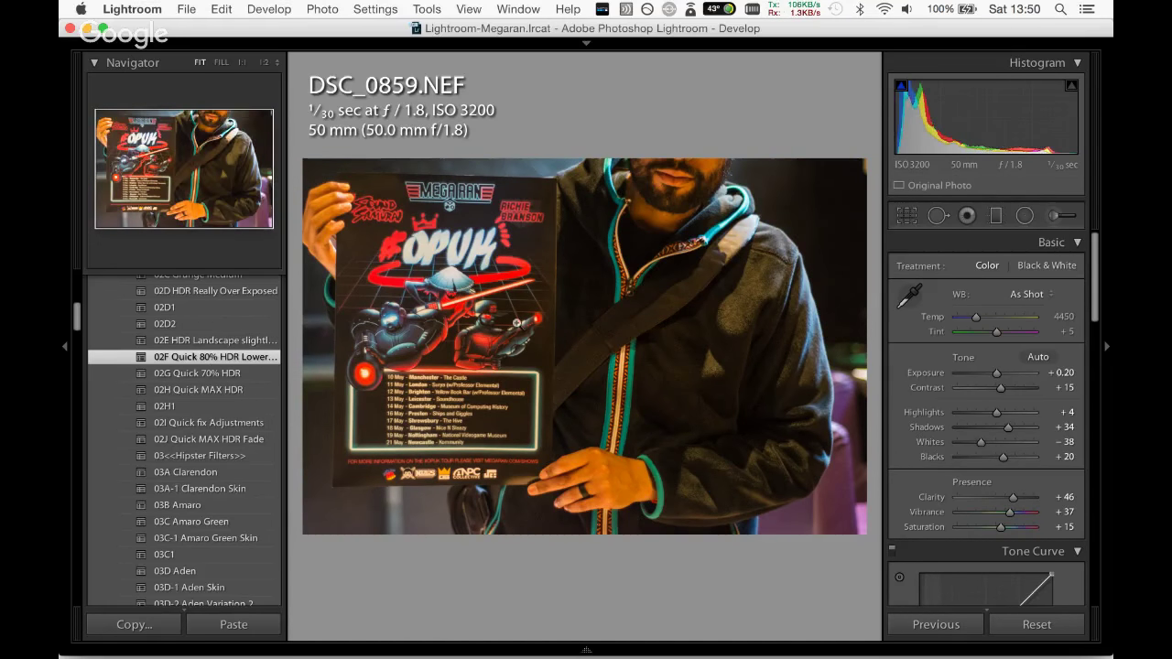
Set the white balance temperature to 3351, clarity to +87, vibrance to +59 and saturation to +39.
{"action": "left_click_drag", "start_coordinate": [976, 317], "coordinate": [966, 321]}
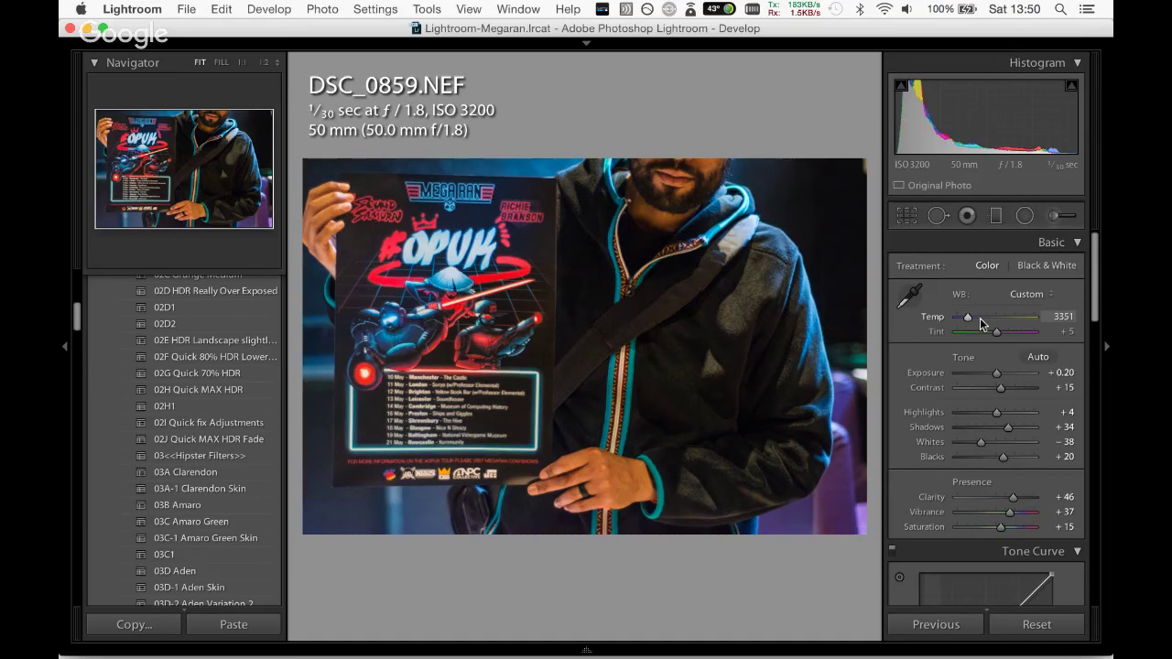
{"action": "left_click", "coordinate": [1015, 497]}
{"action": "left_click_drag", "start_coordinate": [1014, 497], "coordinate": [1012, 527]}
{"action": "left_click", "coordinate": [1012, 513]}
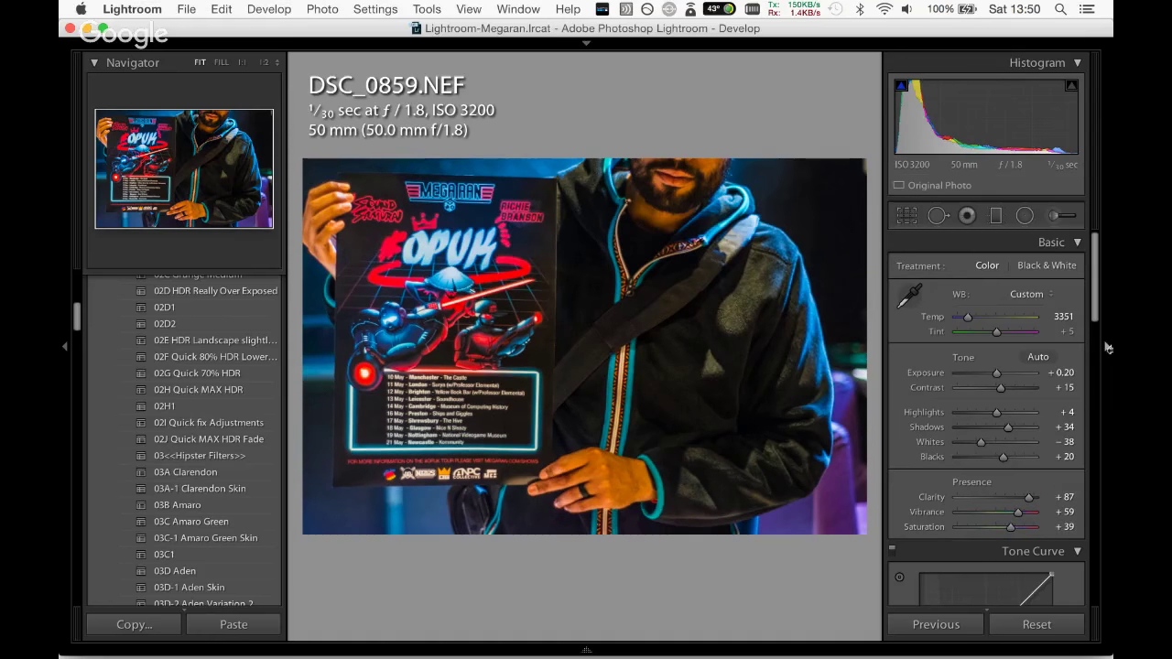
Set the orange saturation to -46, the red luminance to -2 and the orange luminance to +24.
{"action": "scroll", "coordinate": [998, 367], "scroll_direction": "down", "scroll_amount": 5}
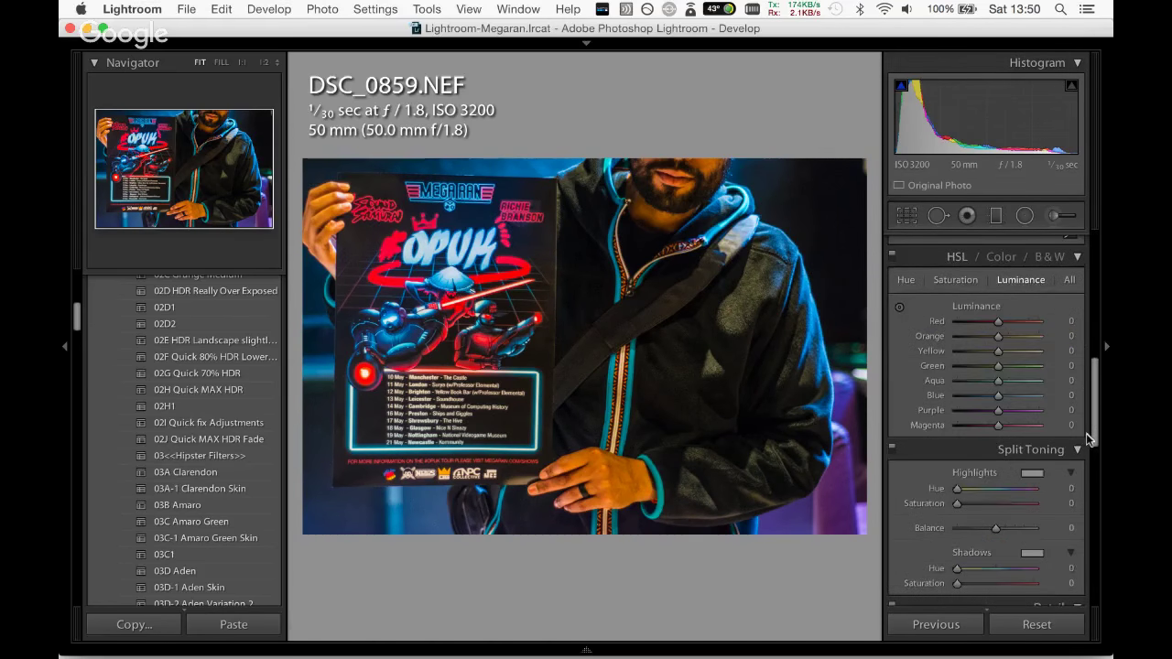
{"action": "mouse_move", "coordinate": [998, 360]}
{"action": "left_mouse_down"}
{"action": "mouse_move", "coordinate": [987, 359]}
{"action": "mouse_move", "coordinate": [1015, 356]}
{"action": "mouse_move", "coordinate": [976, 360]}
{"action": "left_mouse_up"}
{"action": "left_click", "coordinate": [973, 305]}
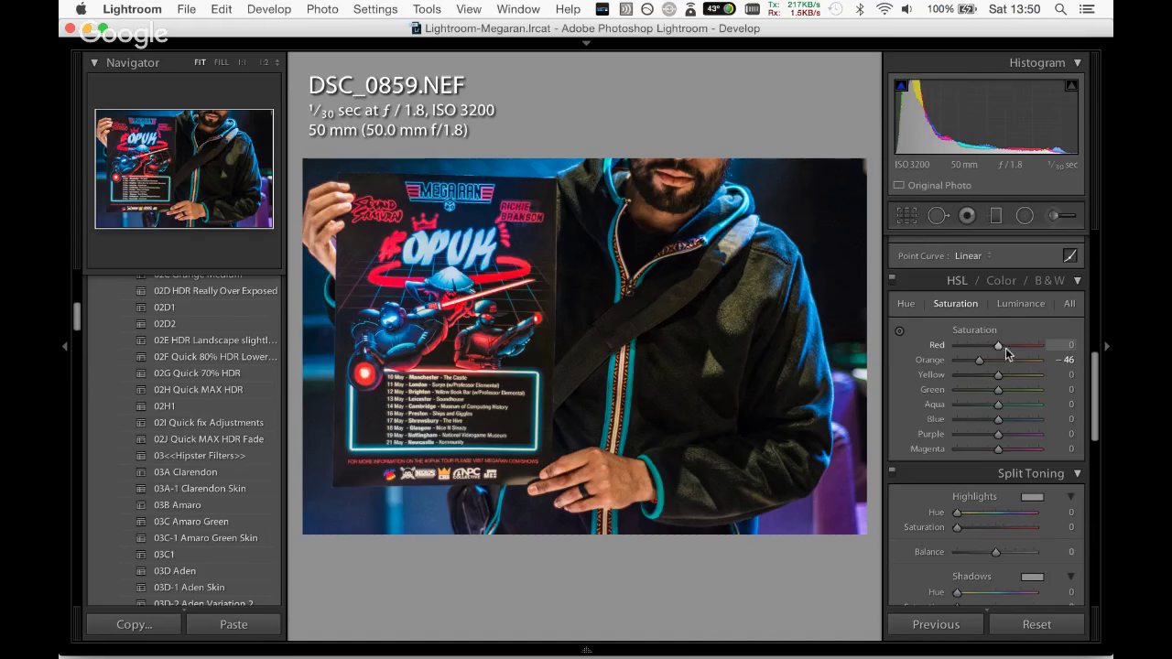
{"action": "left_click_drag", "start_coordinate": [1006, 348], "coordinate": [997, 345]}
{"action": "key", "text": "super+alt+shift+l"}
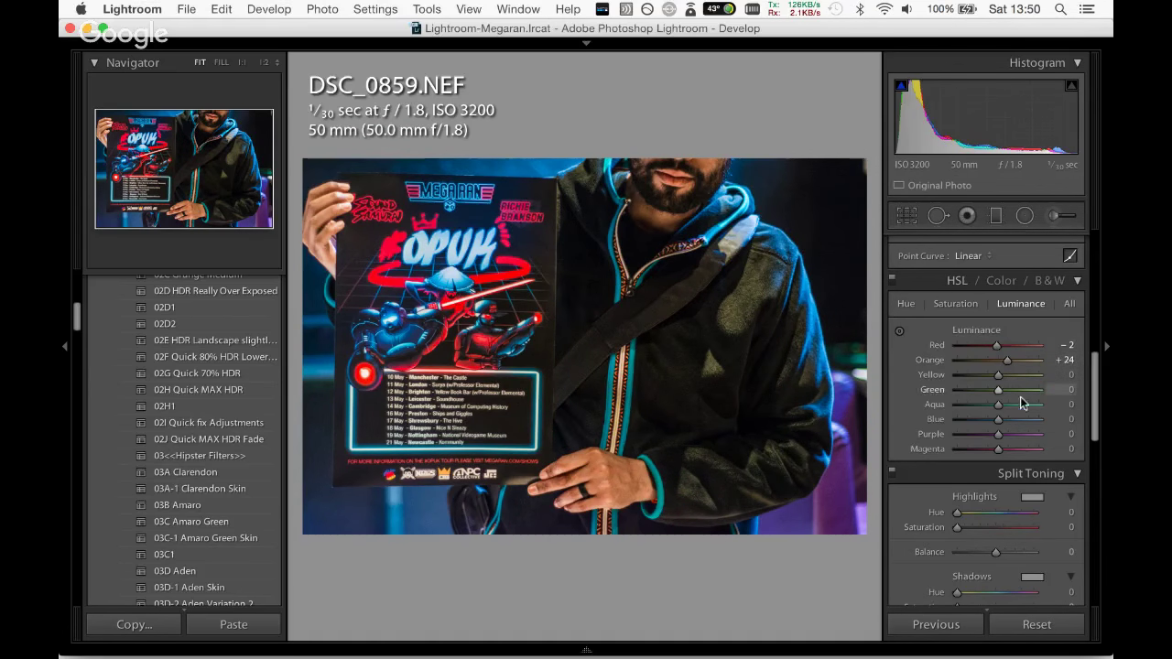
Paint an adjustment brush mask over the whole poster, checking its coverage with the mask overlay.
{"action": "left_click", "coordinate": [1044, 214]}
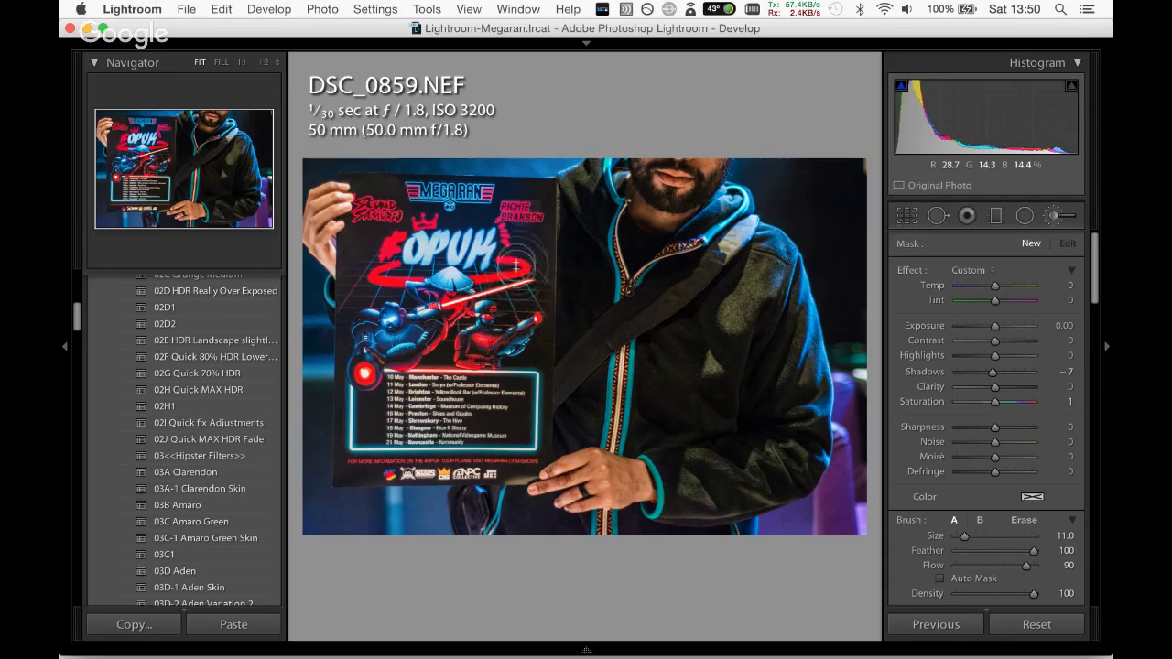
{"action": "left_click", "coordinate": [521, 235]}
{"action": "key", "text": "o"}
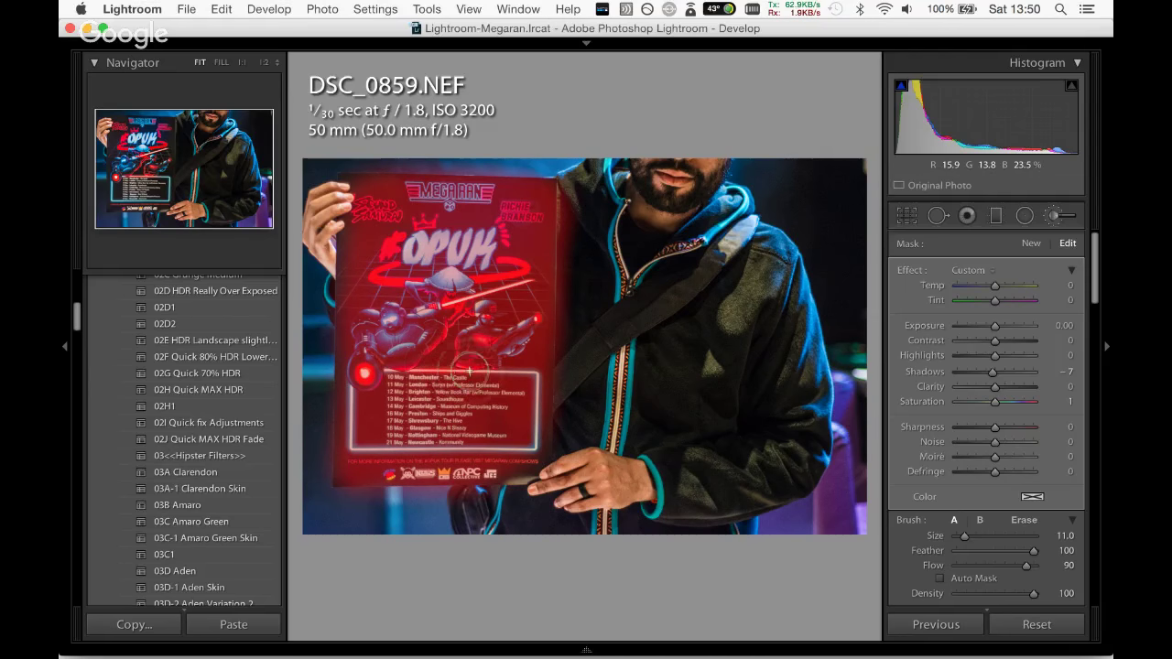
{"action": "key", "text": "o"}
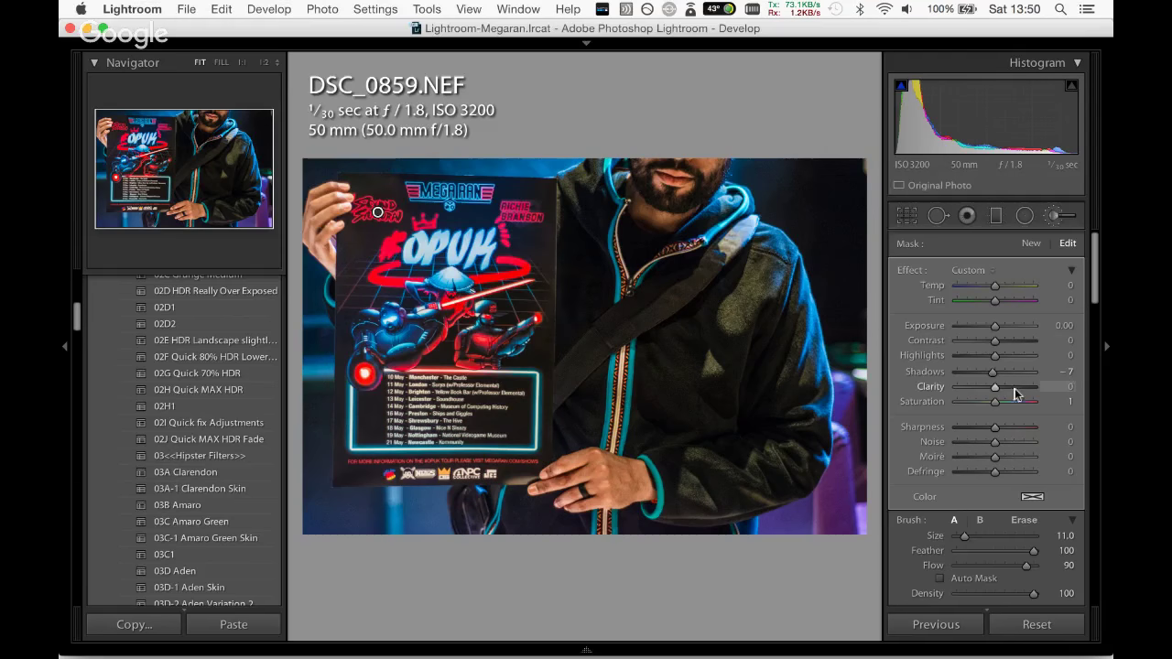
Set the poster mask's contrast to 62, highlights to 9, shadows to -43, clarity to 57, saturation to 58 and sharpness to 1.
{"action": "left_click_drag", "start_coordinate": [996, 392], "coordinate": [1017, 387]}
{"action": "left_click_drag", "start_coordinate": [997, 341], "coordinate": [1020, 342]}
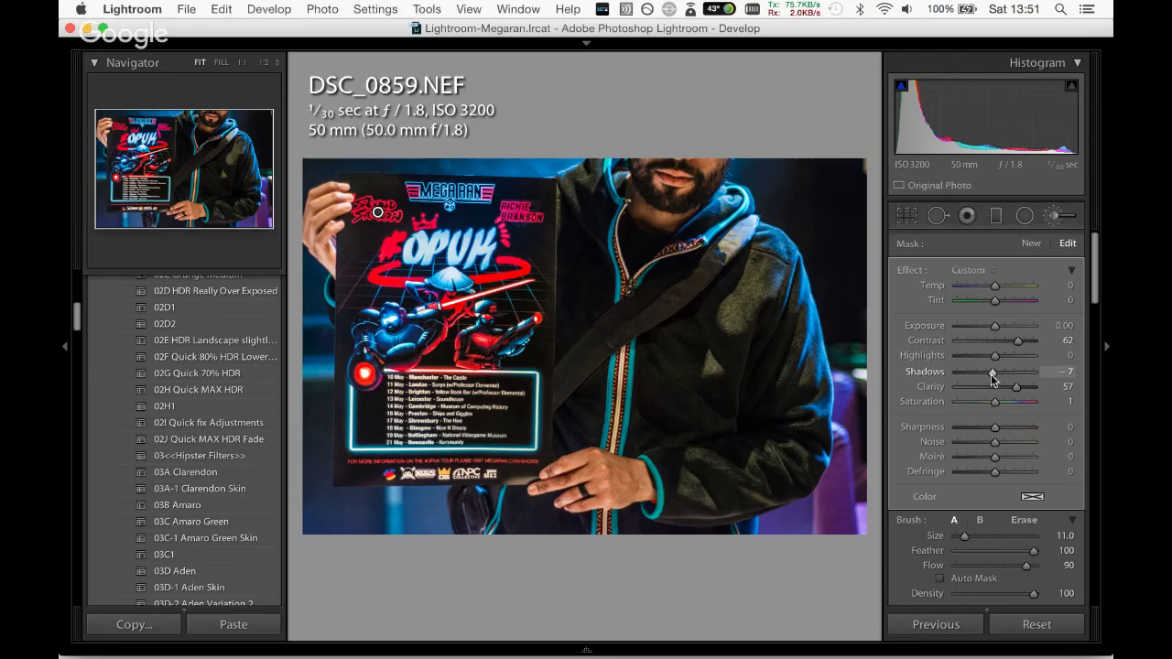
{"action": "left_click_drag", "start_coordinate": [992, 378], "coordinate": [1017, 404]}
{"action": "left_click", "coordinate": [996, 429]}
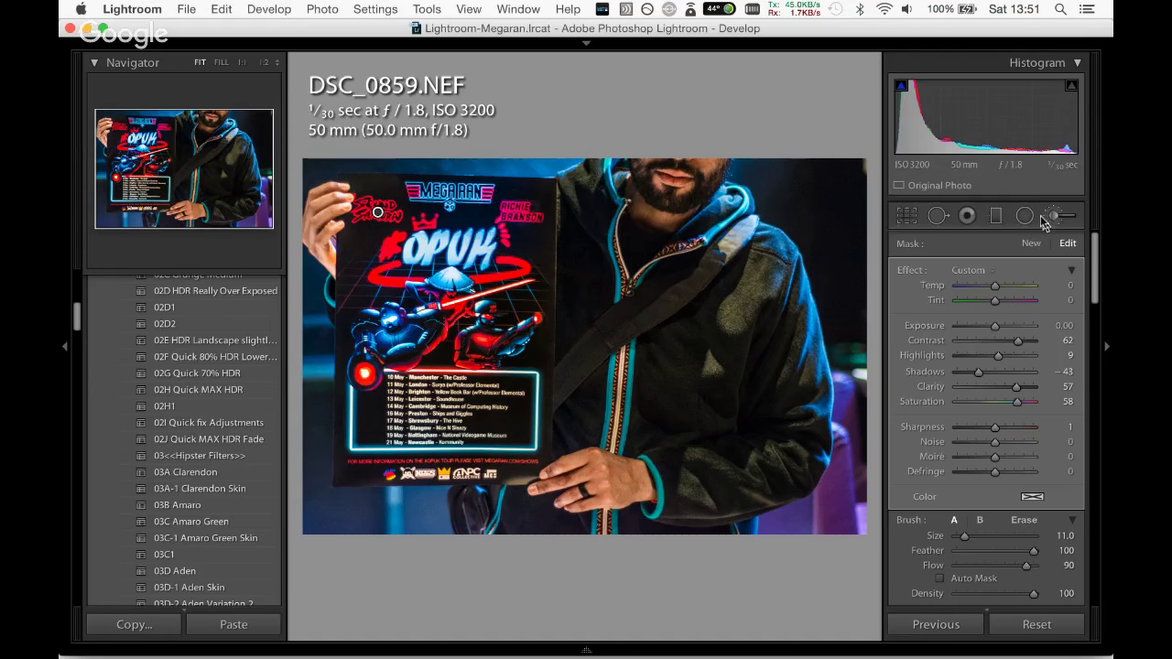
{"action": "left_click", "coordinate": [1036, 246]}
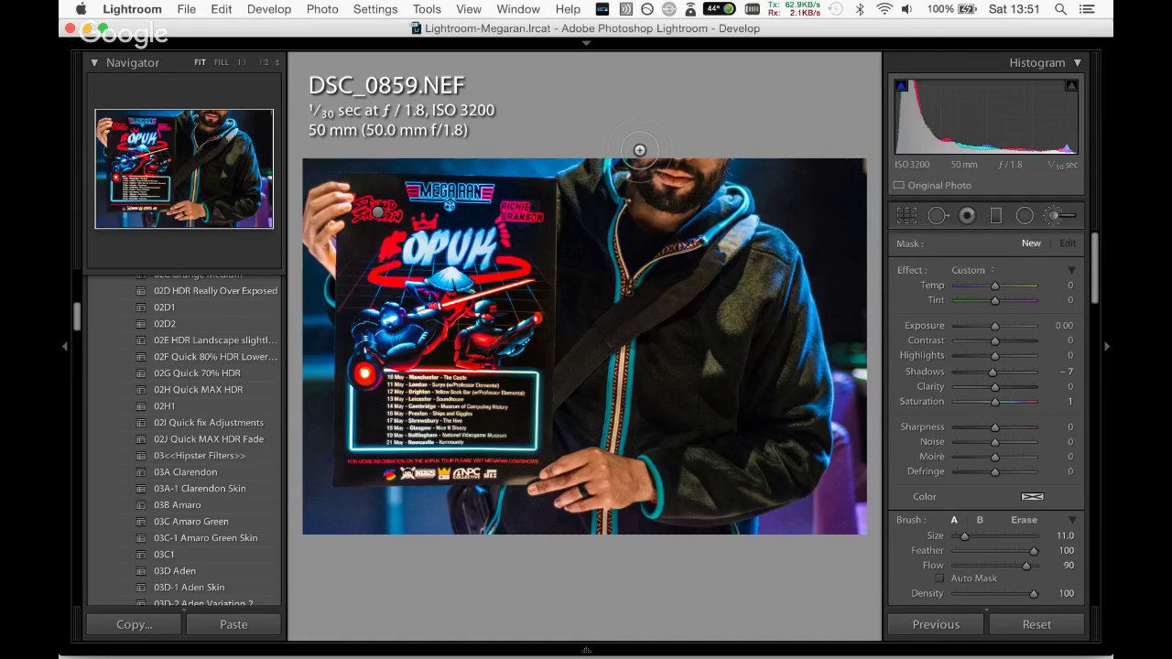
{"action": "scroll", "coordinate": [635, 248], "scroll_direction": "down", "scroll_amount": 10}
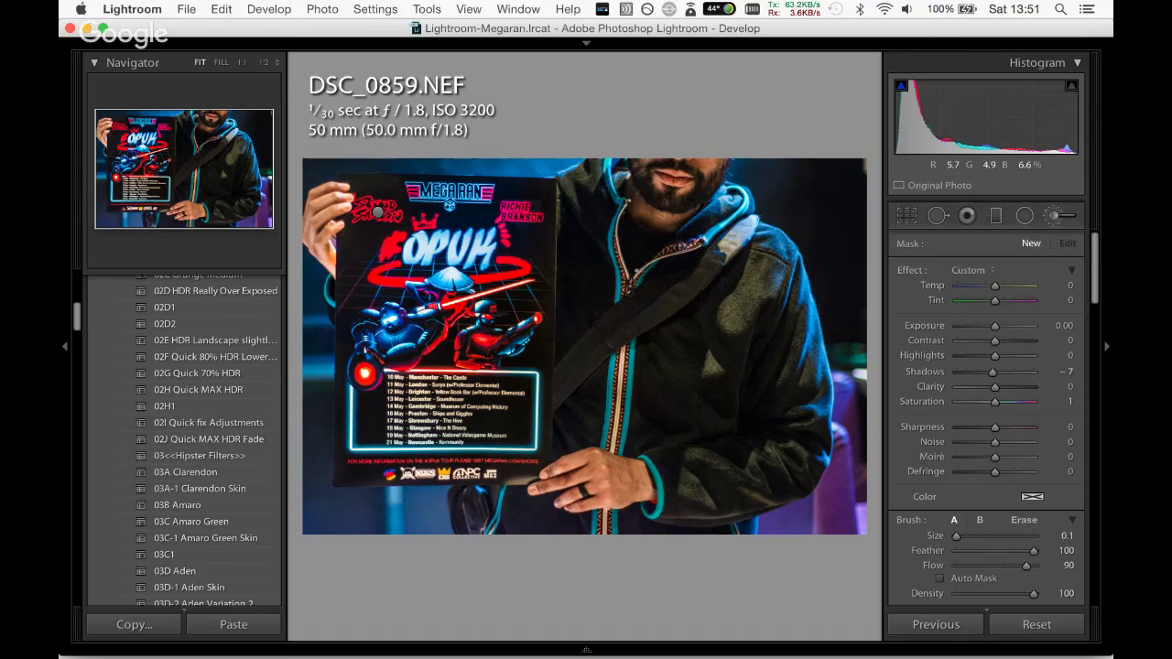
{"action": "scroll", "coordinate": [642, 216], "scroll_direction": "up", "scroll_amount": 5}
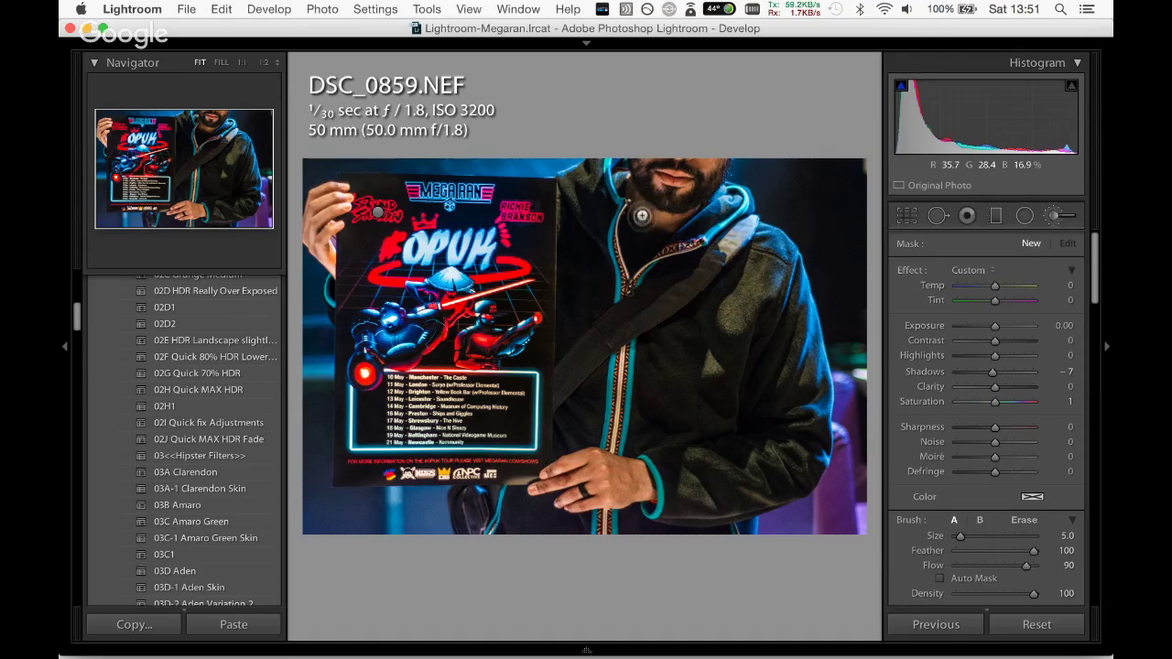
{"action": "scroll", "coordinate": [646, 218], "scroll_direction": "down", "scroll_amount": 3}
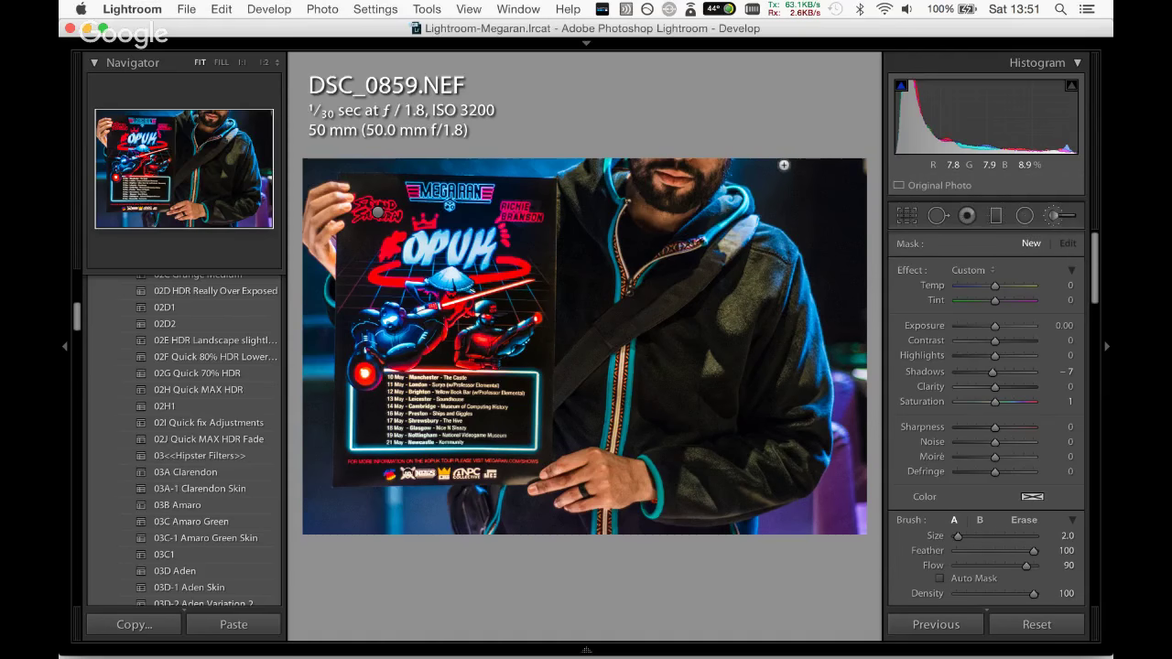
Crop the poster photo slightly tighter at its right side, keeping the original aspect ratio.
{"action": "left_click", "coordinate": [908, 216]}
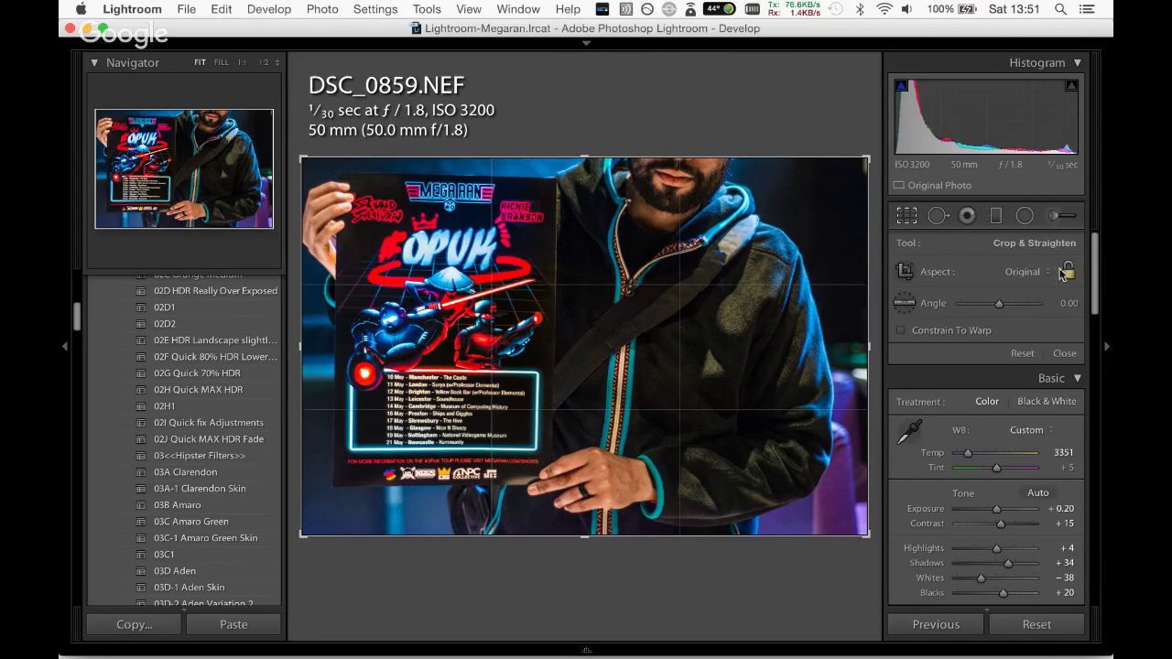
{"action": "left_click", "coordinate": [1031, 271]}
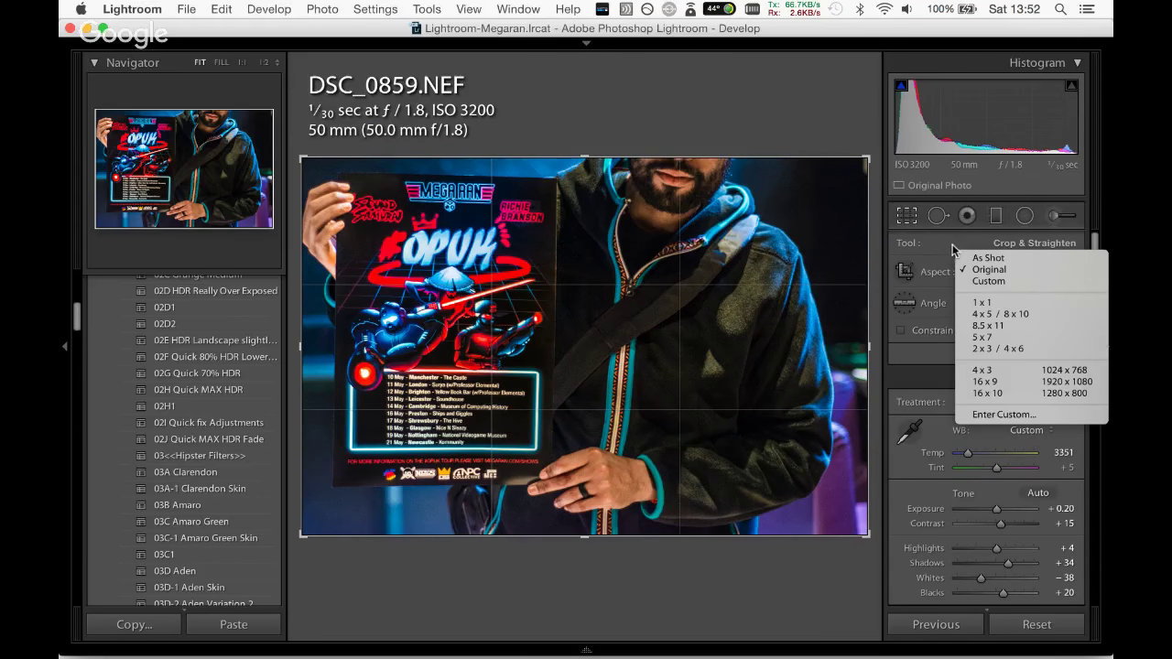
{"action": "left_click", "coordinate": [989, 269]}
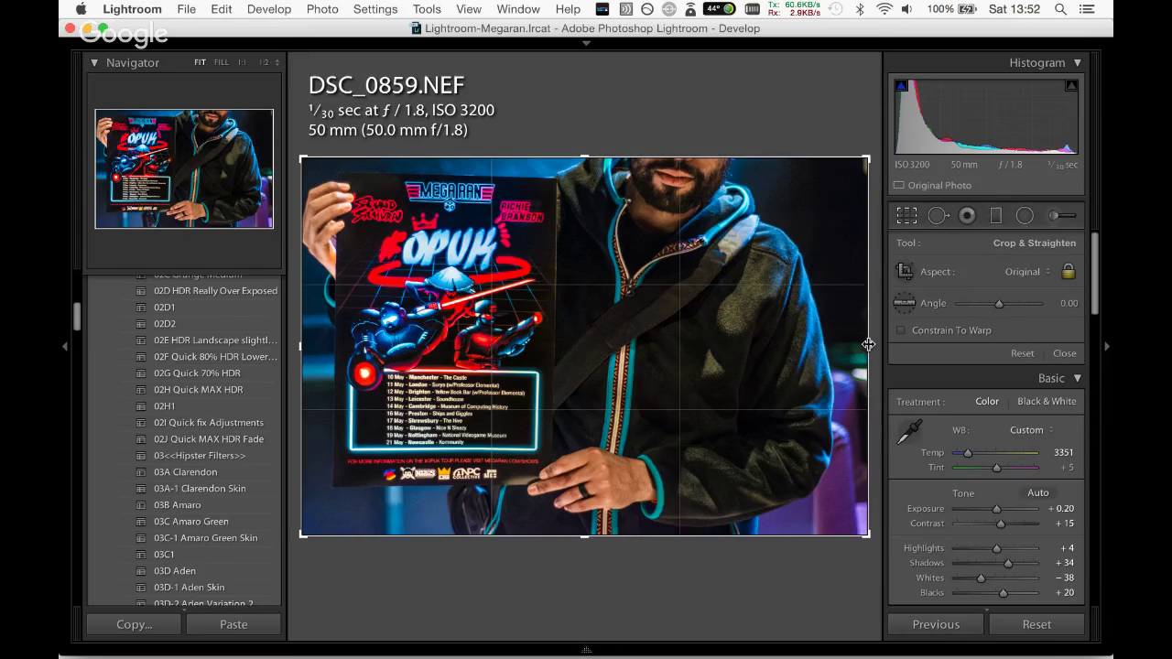
{"action": "left_click_drag", "start_coordinate": [868, 345], "coordinate": [855, 344]}
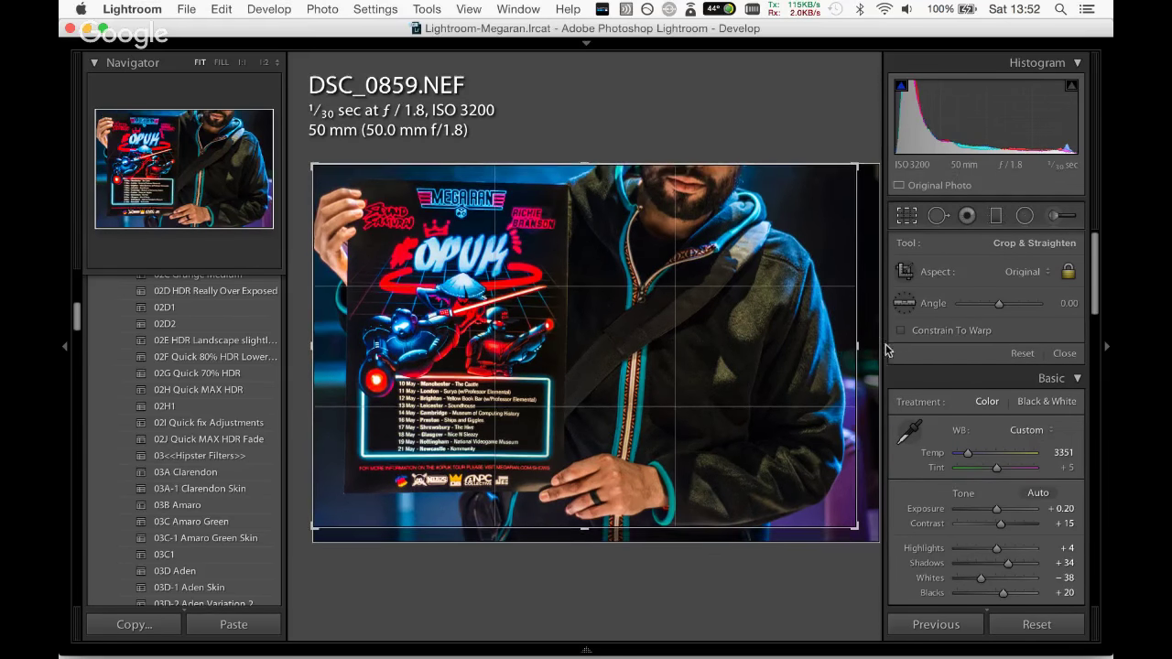
{"action": "left_click_drag", "start_coordinate": [861, 348], "coordinate": [842, 359]}
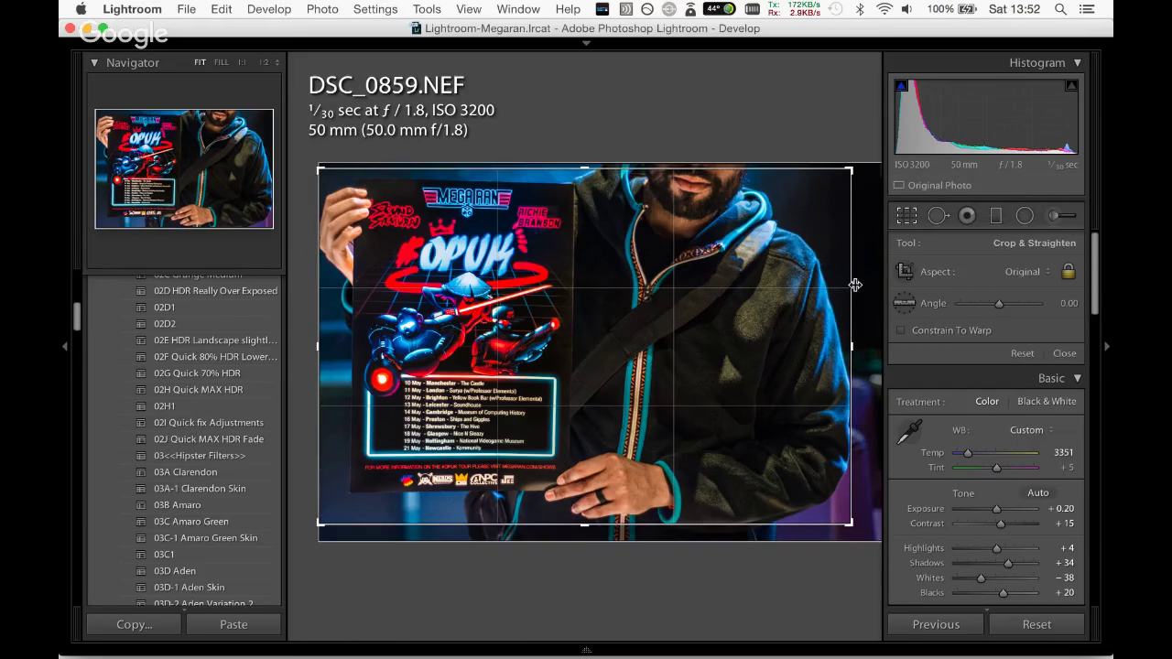
{"action": "key", "text": "Return"}
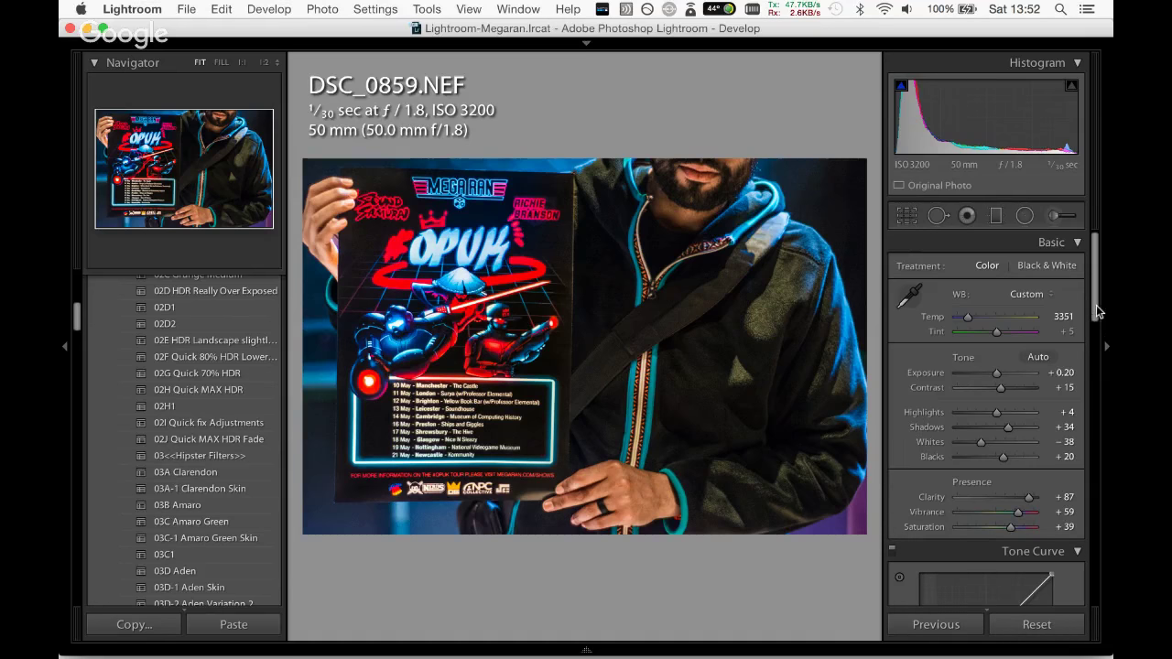
Apply the 00B Lens Corrections Level preset to the poster photo.
{"action": "left_click_drag", "start_coordinate": [1096, 313], "coordinate": [1096, 578]}
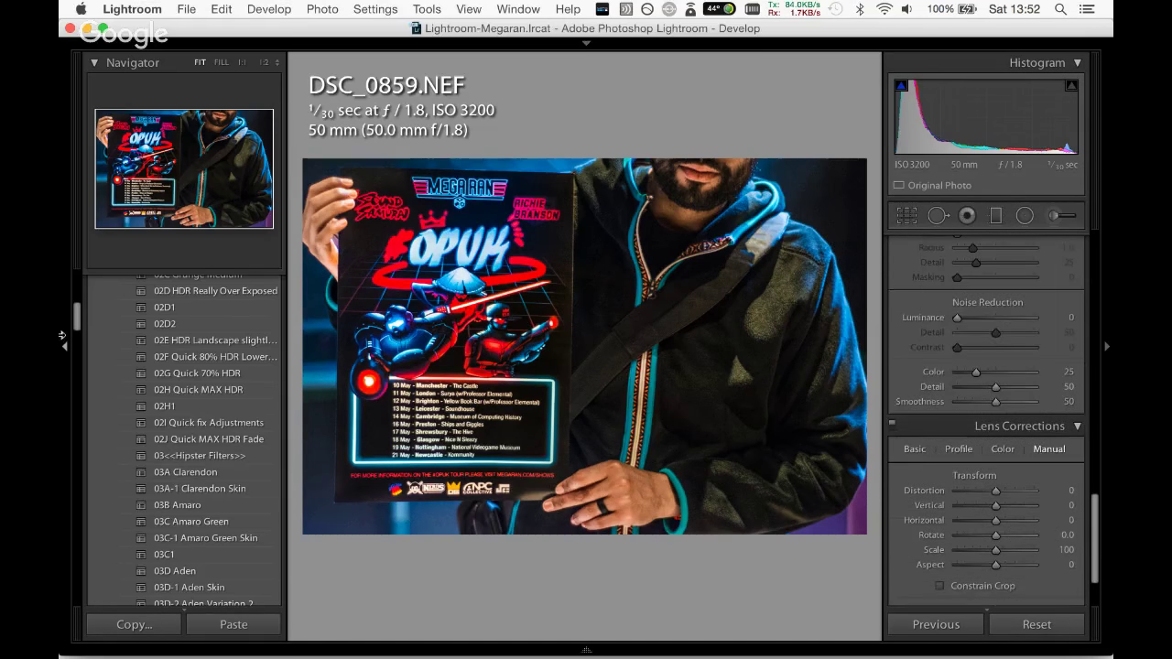
{"action": "scroll", "coordinate": [206, 357], "scroll_direction": "up", "scroll_amount": 5}
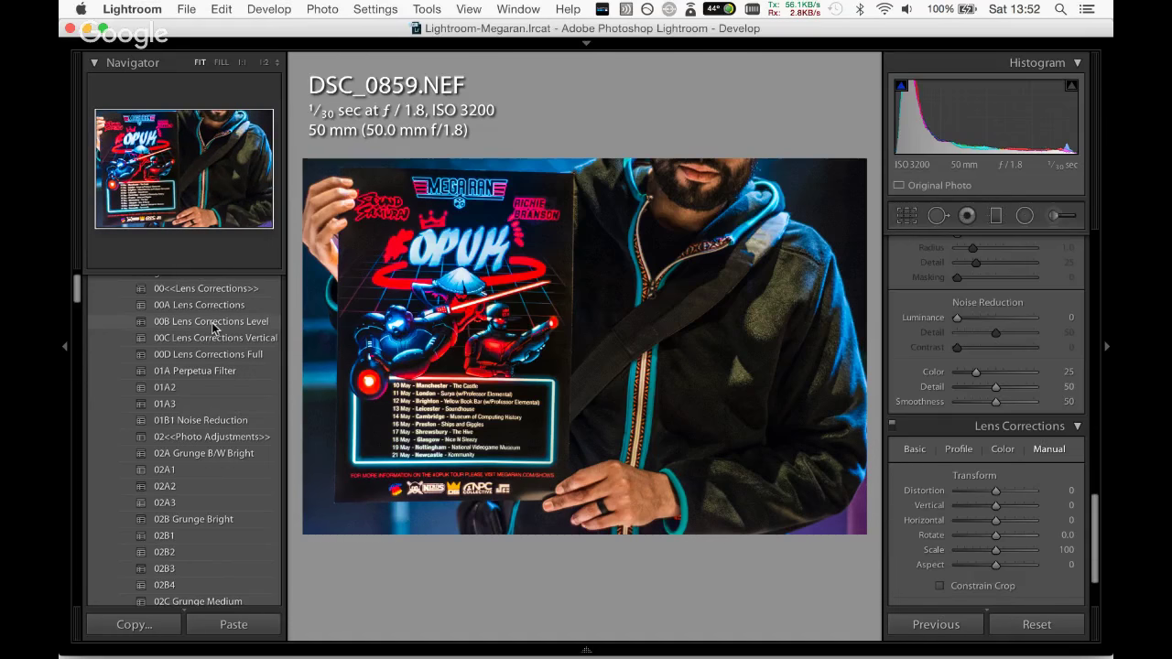
{"action": "left_click", "coordinate": [213, 323]}
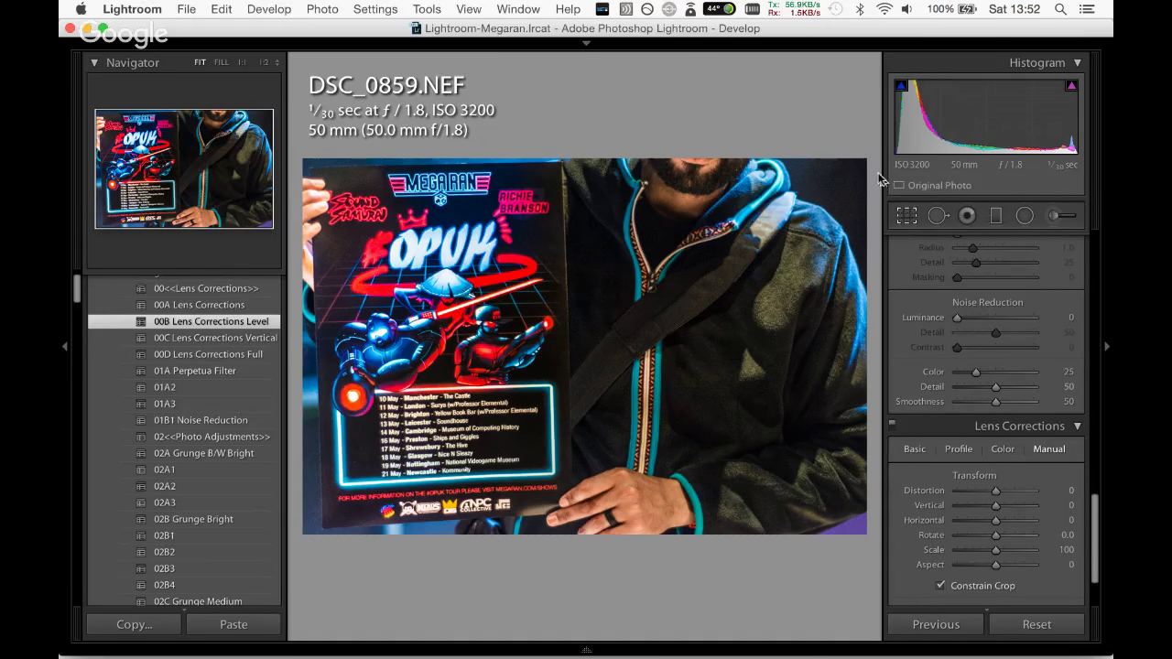
Reposition the photo within the crop and enlarge the crop frame to nearly the full image.
{"action": "left_click", "coordinate": [906, 212]}
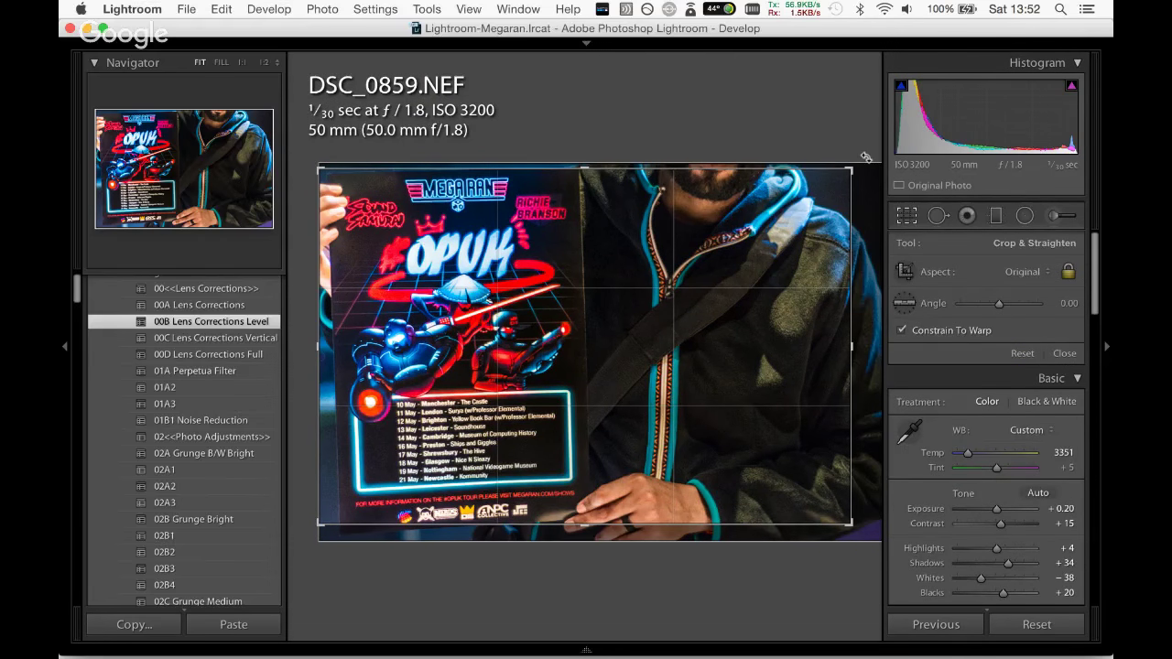
{"action": "left_click_drag", "start_coordinate": [816, 274], "coordinate": [802, 281]}
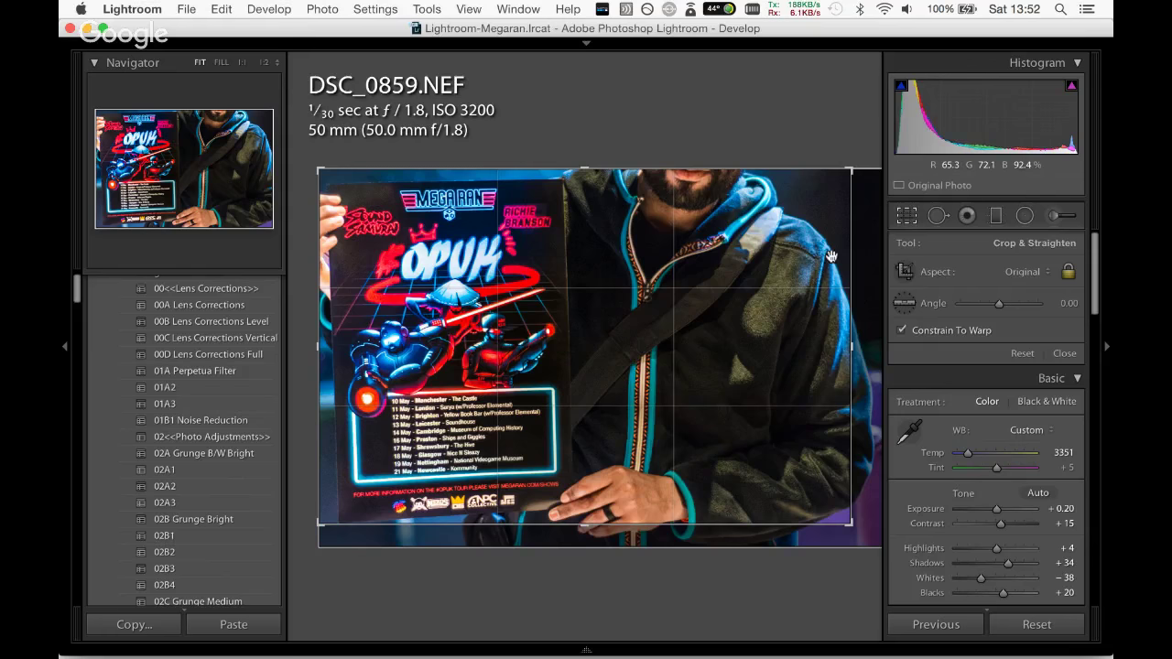
{"action": "left_click_drag", "start_coordinate": [851, 524], "coordinate": [865, 533]}
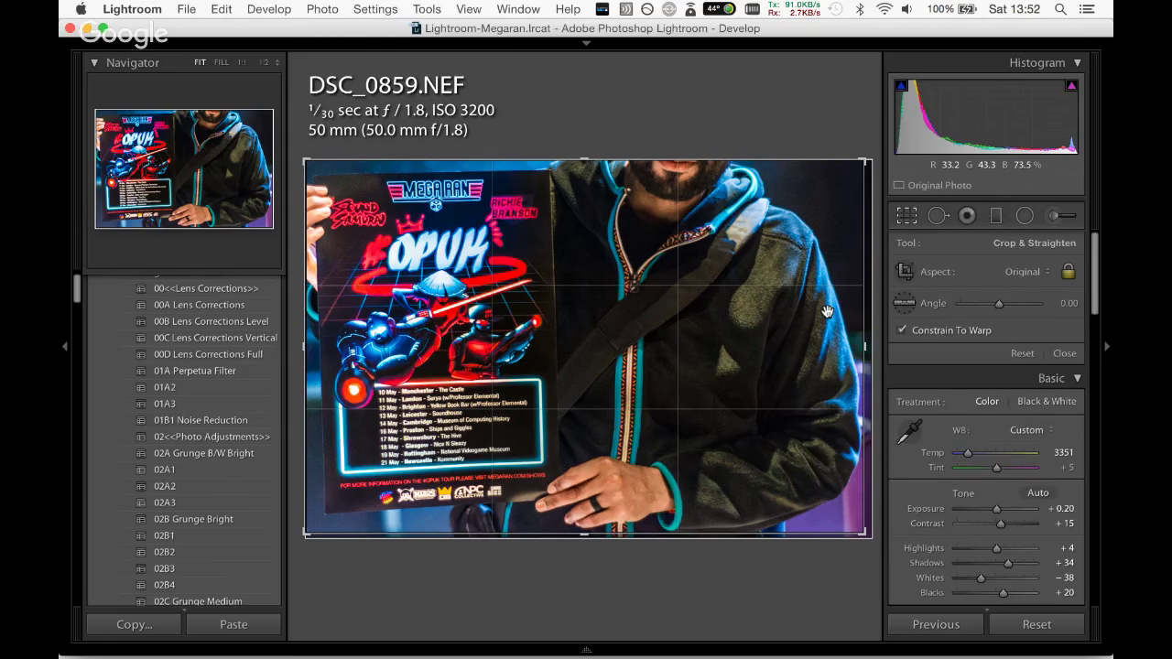
{"action": "key", "text": "Return"}
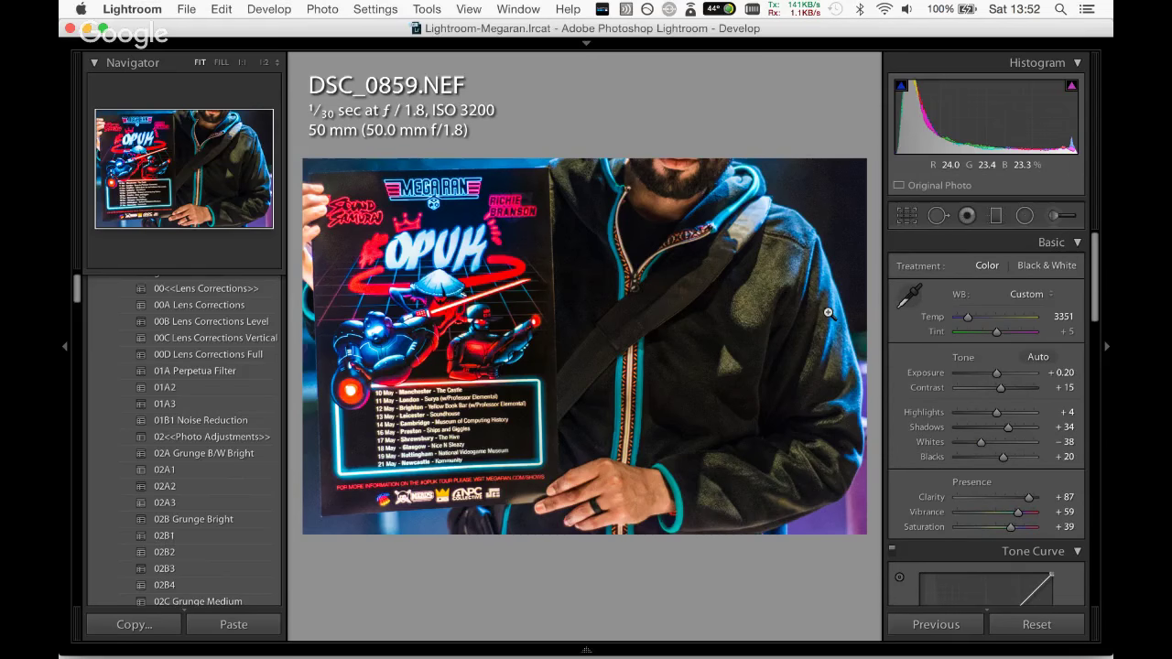
Undo the last crop change and the 00B Lens Corrections Level preset on the poster photo.
{"action": "key", "text": "super+z"}
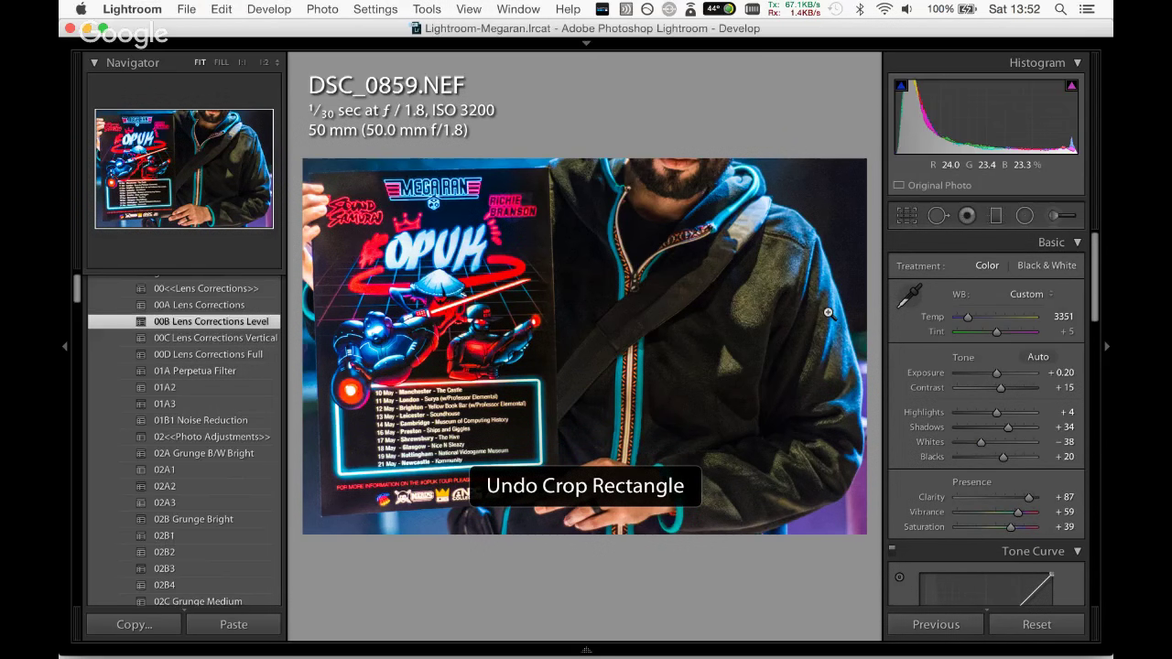
{"action": "key", "text": "super+z"}
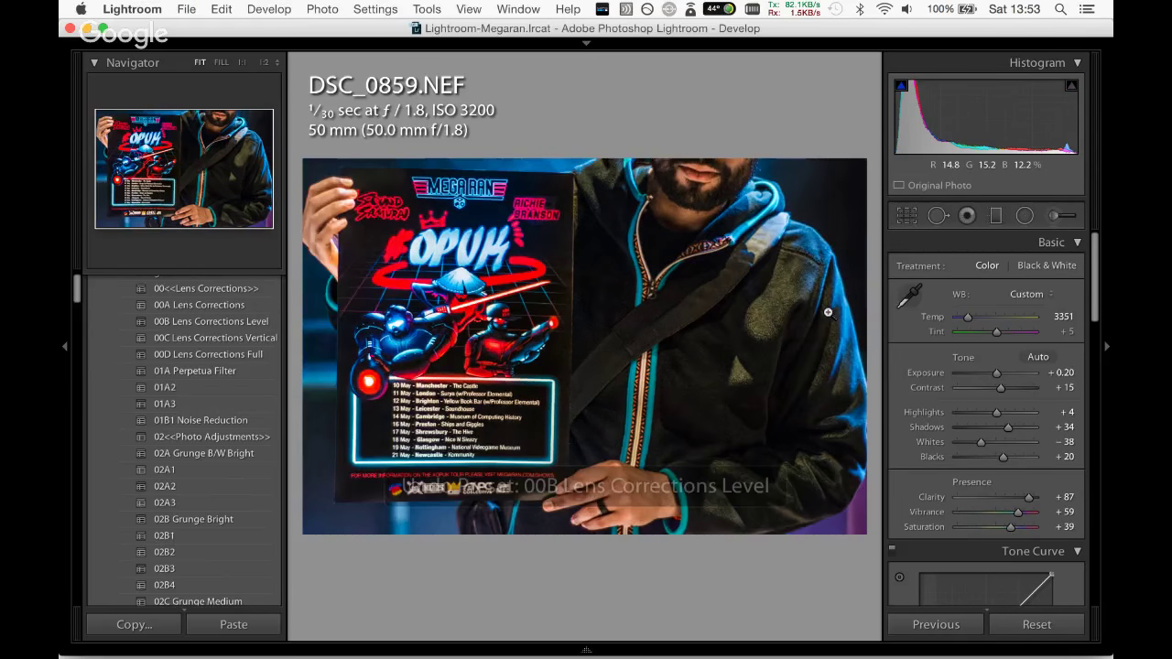
Straighten the photo along the poster's upper edge to an angle of -1.72 and apply the crop.
{"action": "left_click", "coordinate": [907, 216]}
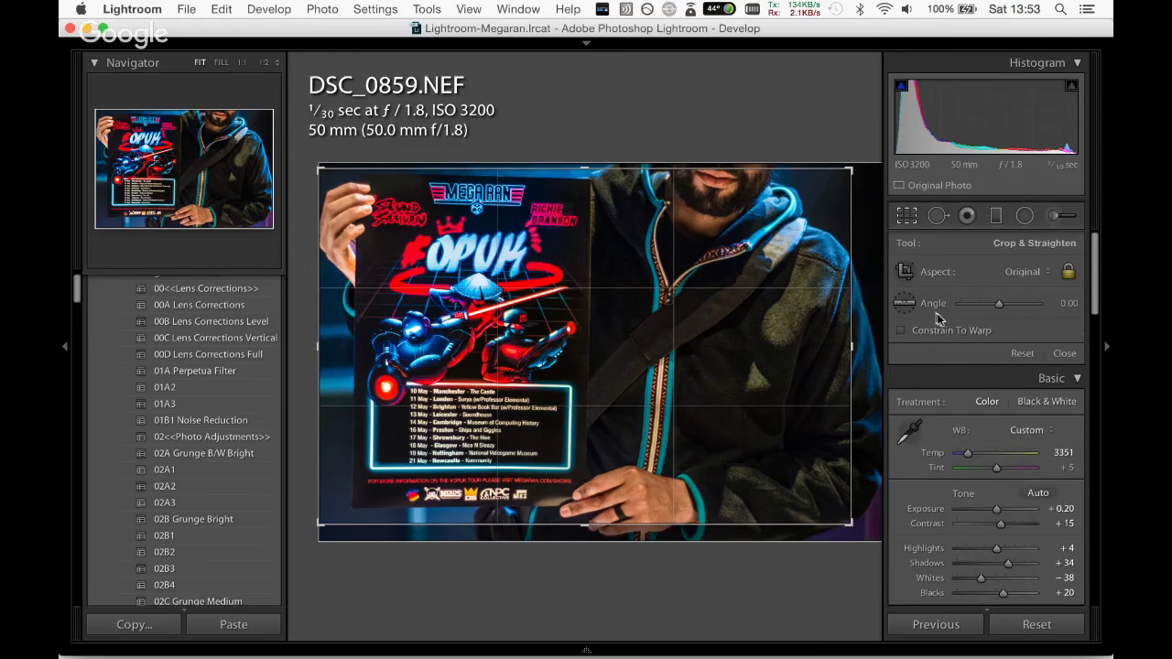
{"action": "left_click", "coordinate": [904, 302]}
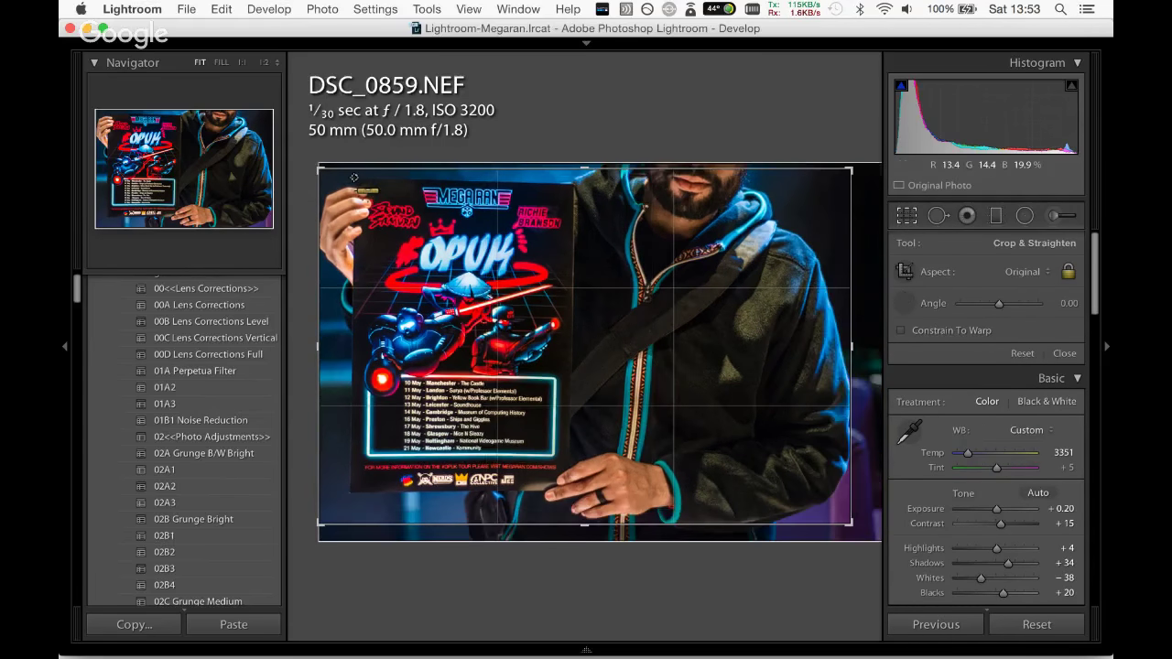
{"action": "left_click_drag", "start_coordinate": [354, 176], "coordinate": [573, 184]}
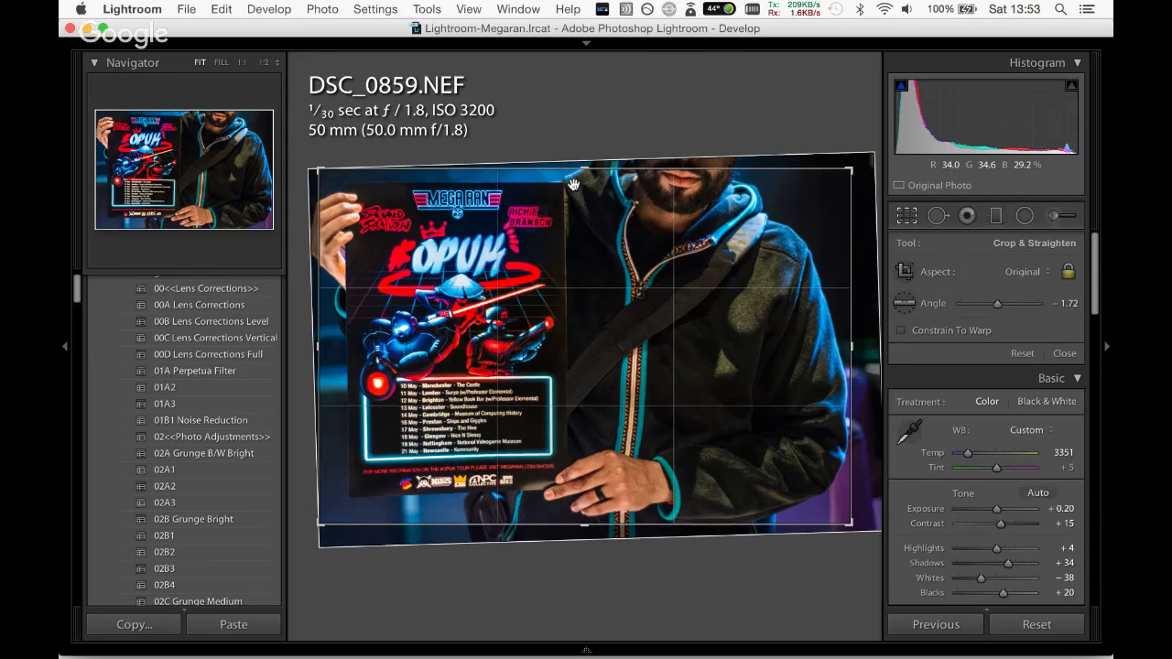
{"action": "key", "text": "Return"}
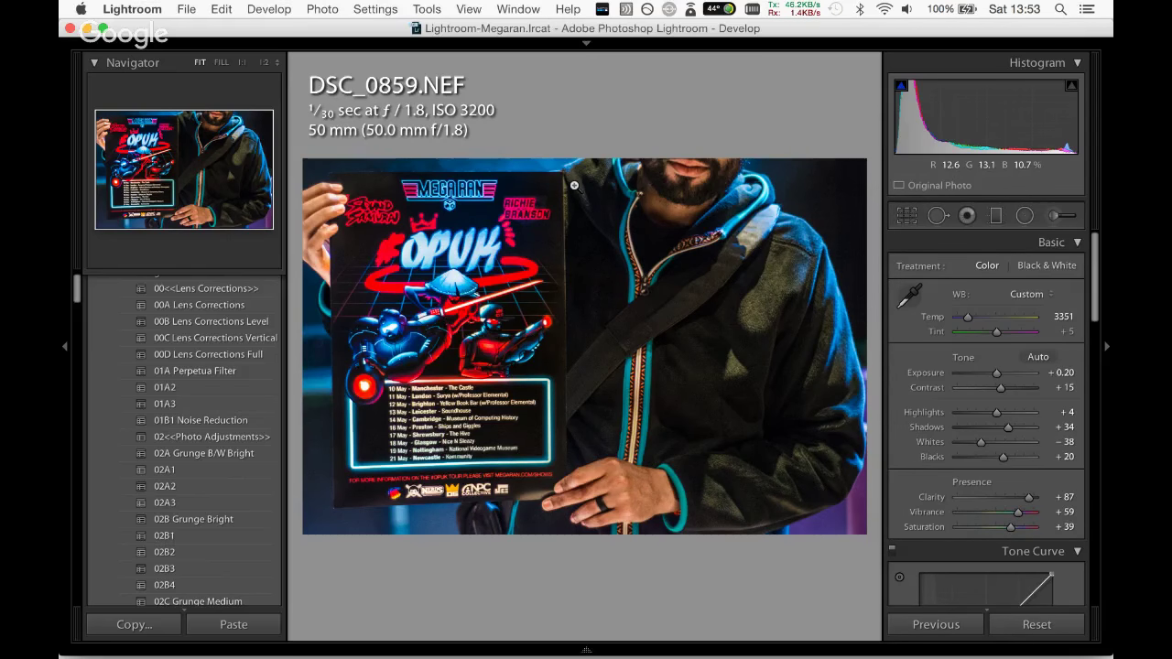
Compare the poster photo's before and after versions full size, in split screen and side by side, ending in the single Loupe view.
{"action": "key", "text": "backslash"}
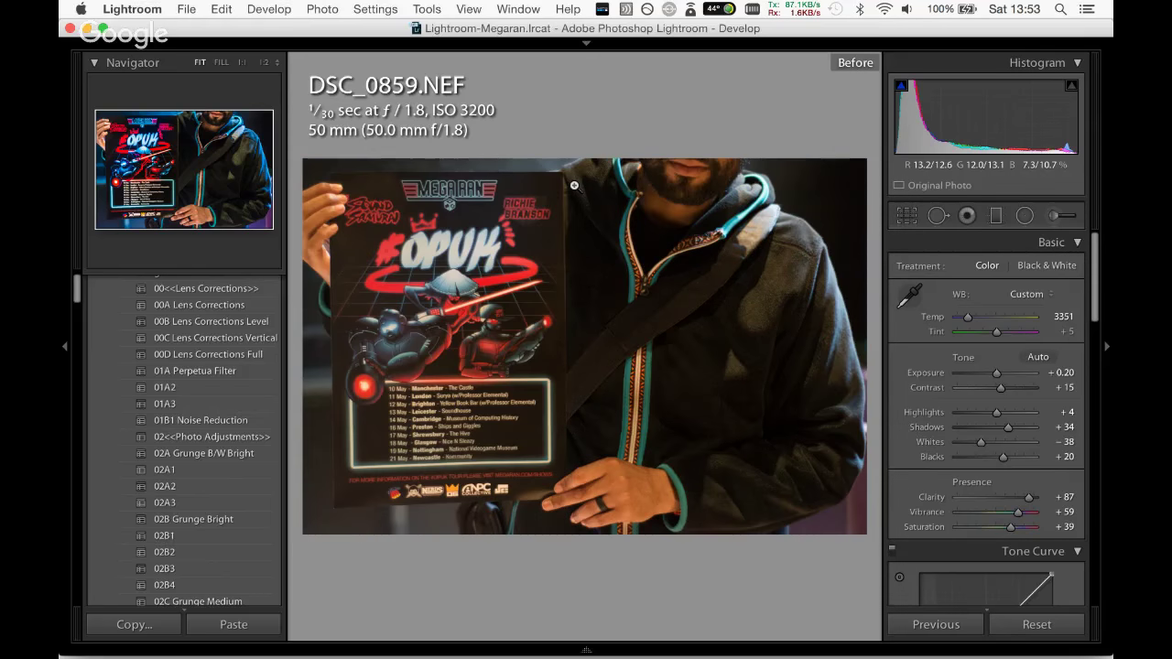
{"action": "key", "text": "backslash"}
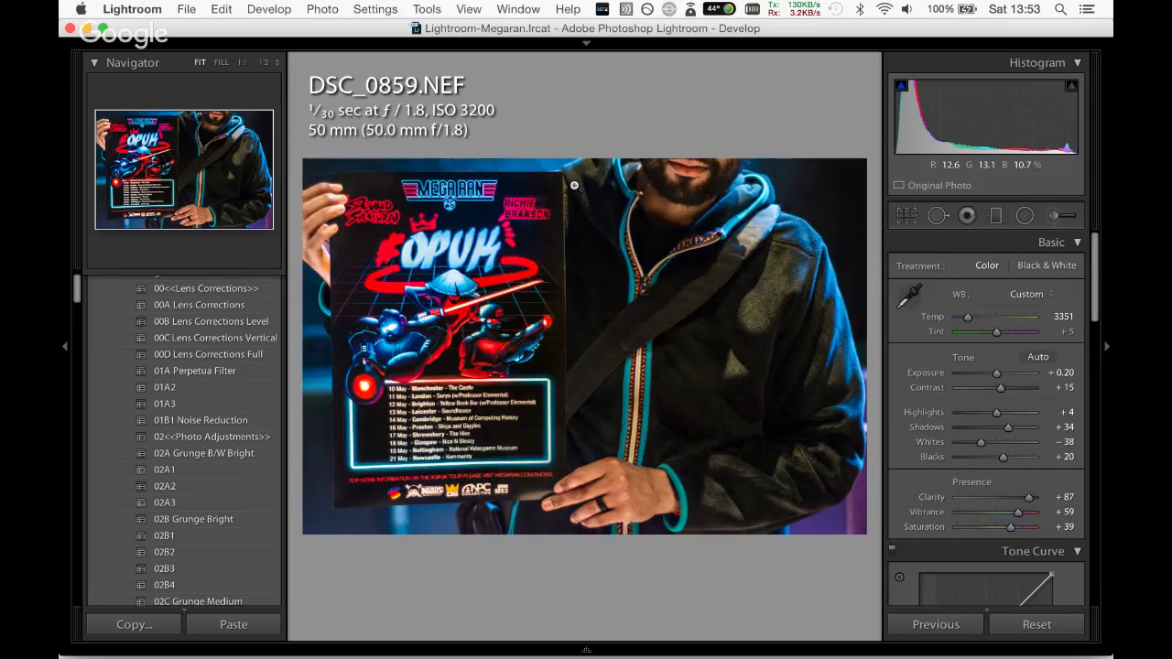
{"action": "key", "text": "y"}
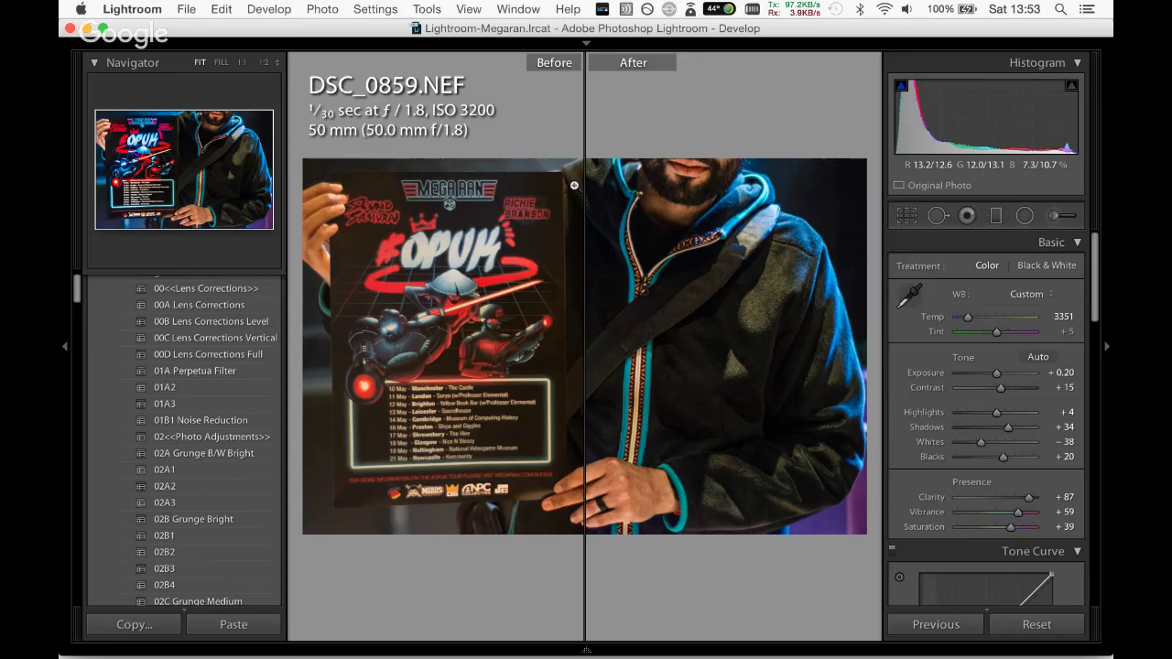
{"action": "key", "text": "y"}
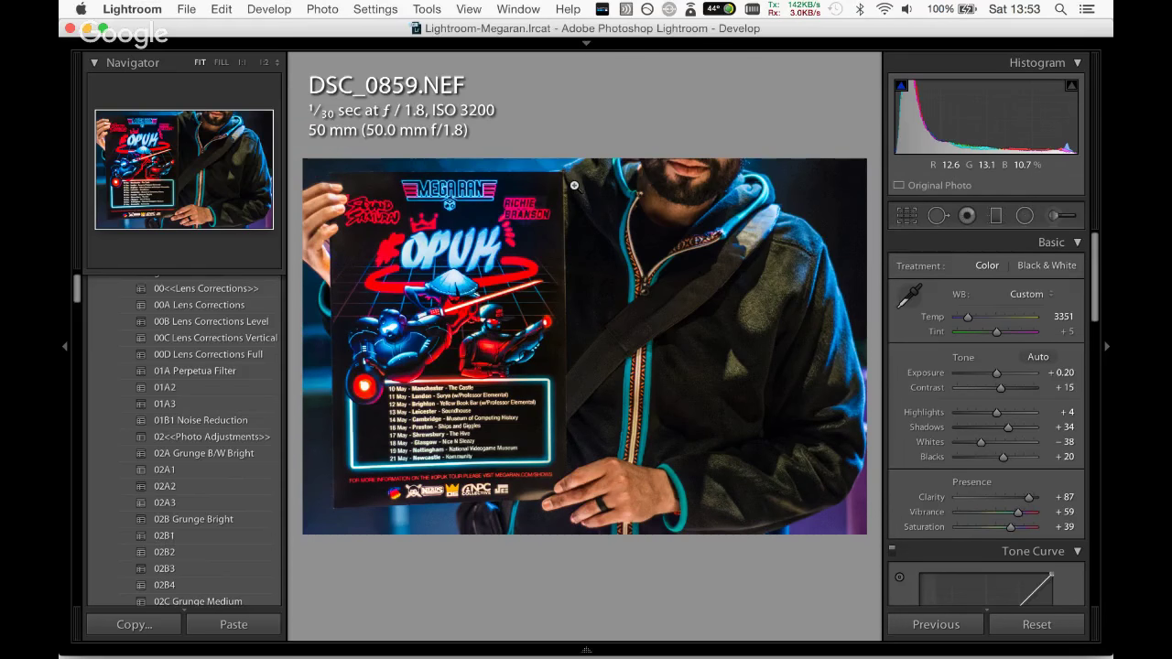
{"action": "key", "text": "shift+y"}
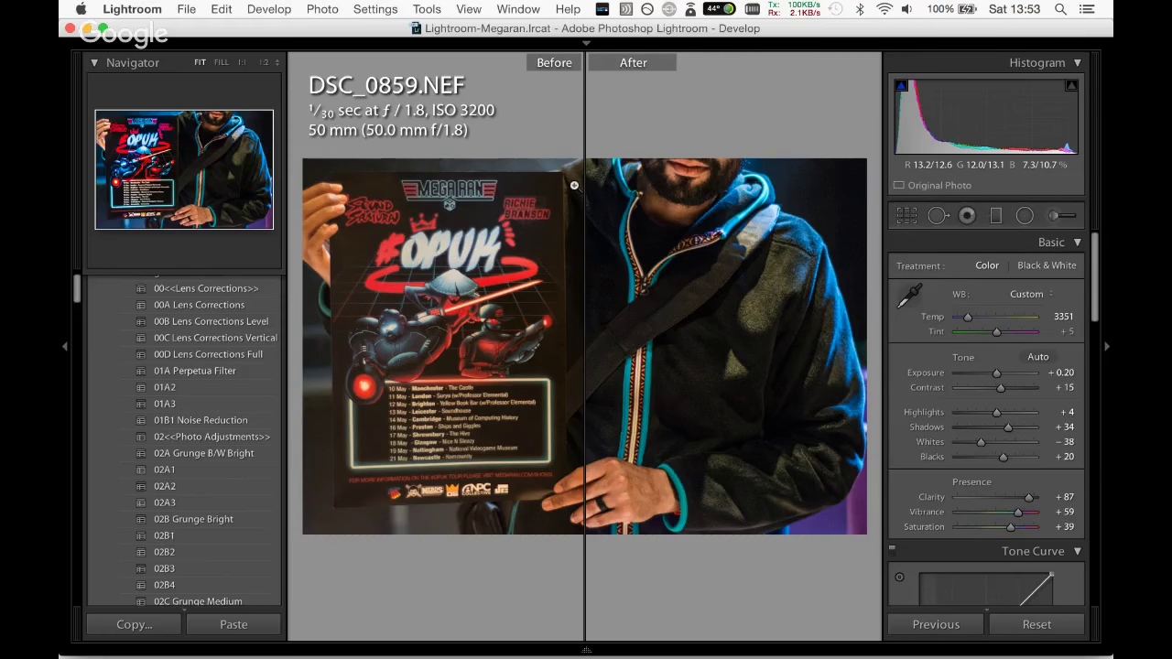
{"action": "key", "text": "y"}
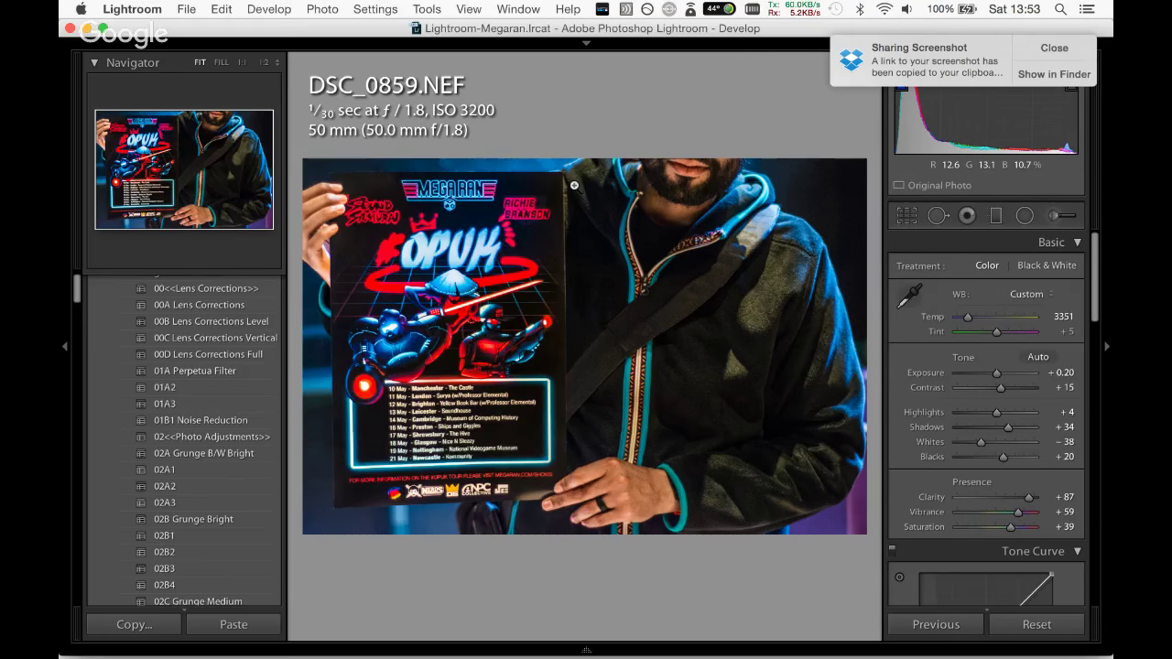
{"action": "key", "text": "shift+y"}
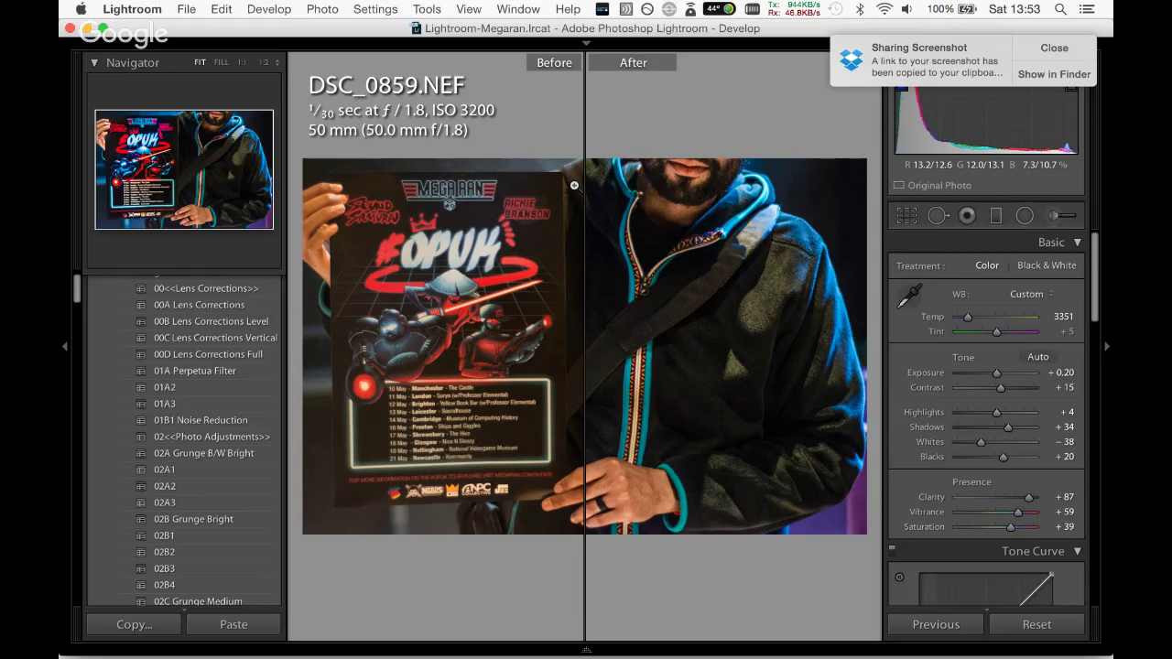
{"action": "key", "text": "shift+y"}
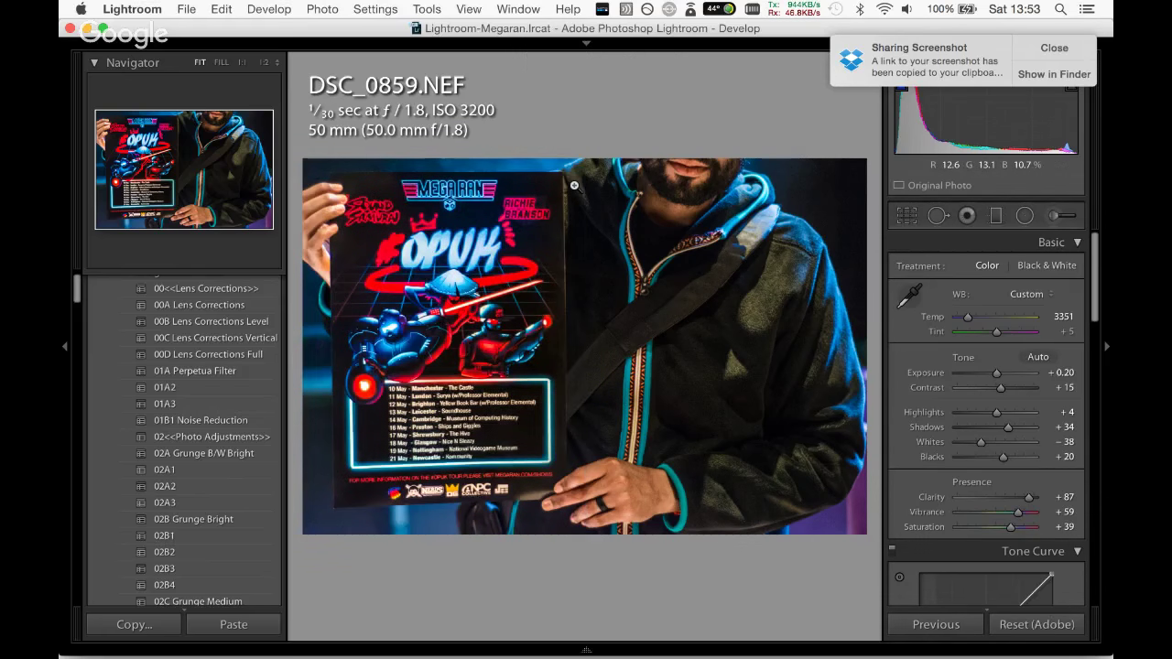
{"action": "key", "text": "y"}
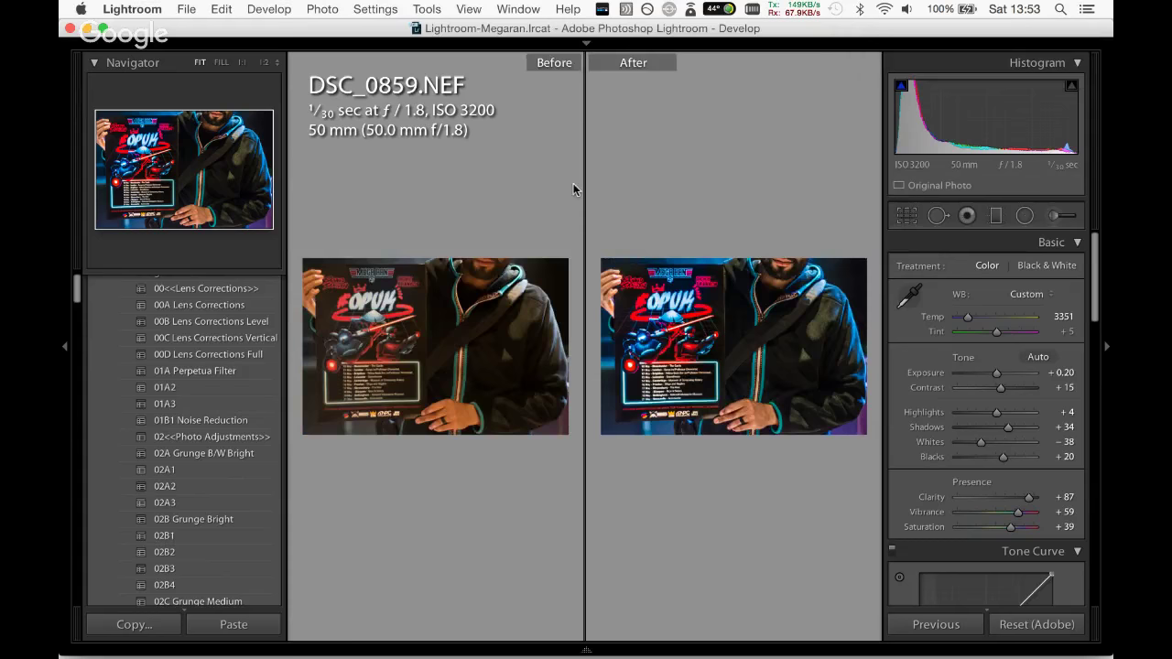
{"action": "key", "text": "shift+y"}
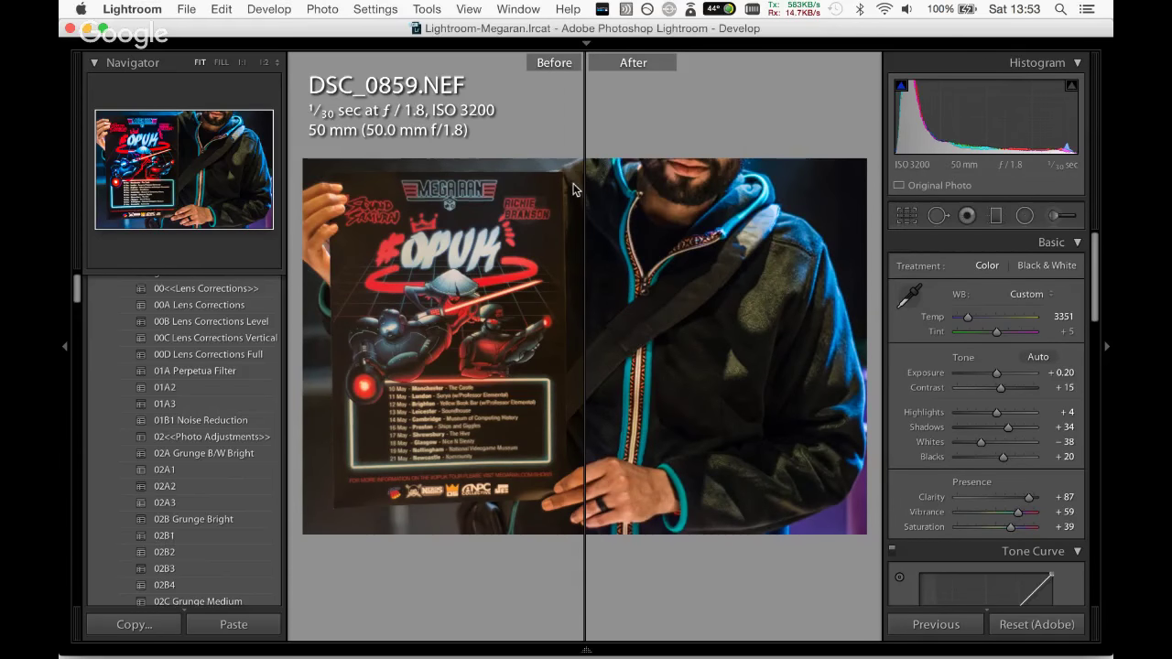
{"action": "key", "text": "d"}
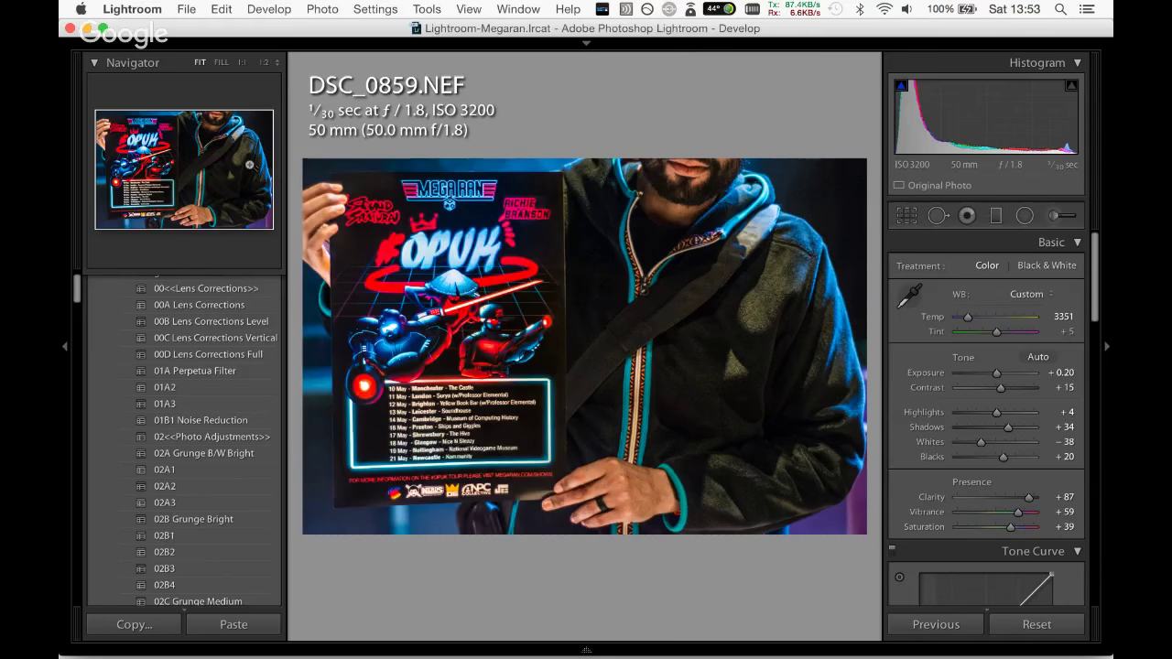
Show the poster photo's before and after versions in the Top/Bottom comparison.
{"action": "left_click", "coordinate": [469, 9]}
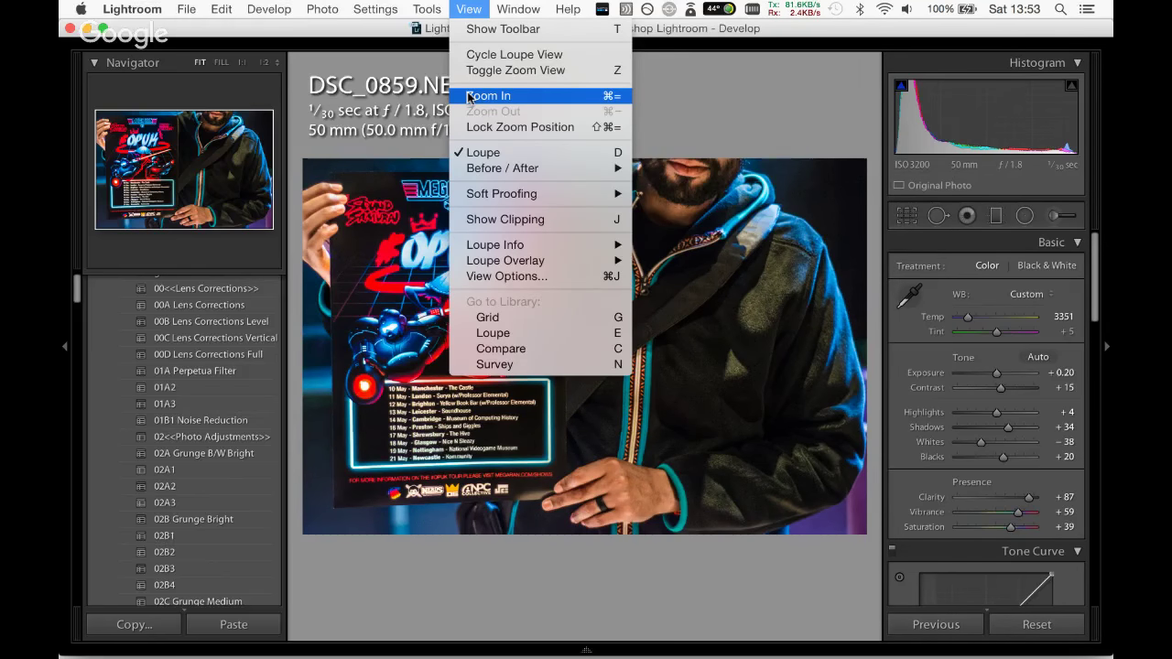
{"action": "mouse_move", "coordinate": [511, 260]}
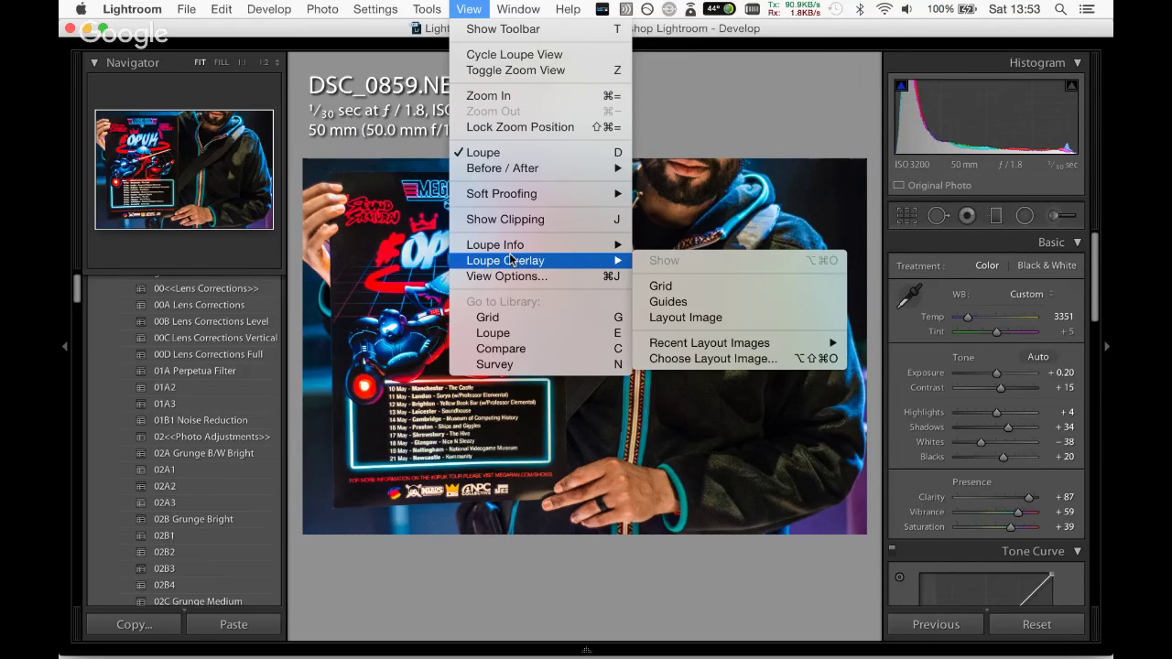
{"action": "mouse_move", "coordinate": [555, 169]}
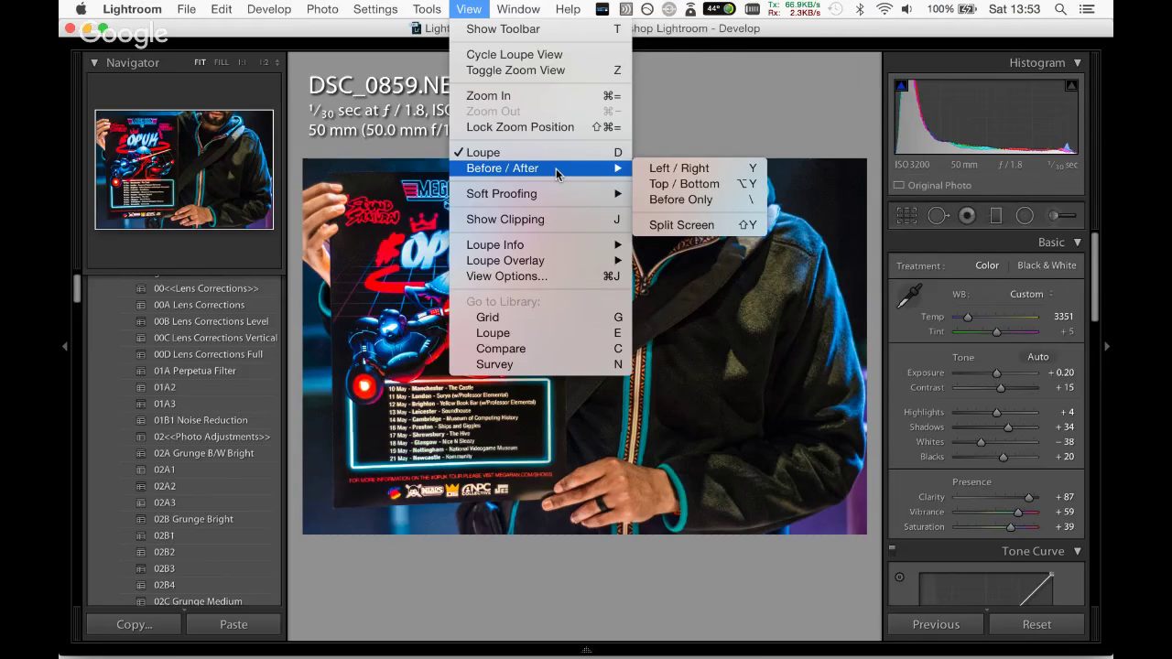
{"action": "left_click", "coordinate": [684, 183]}
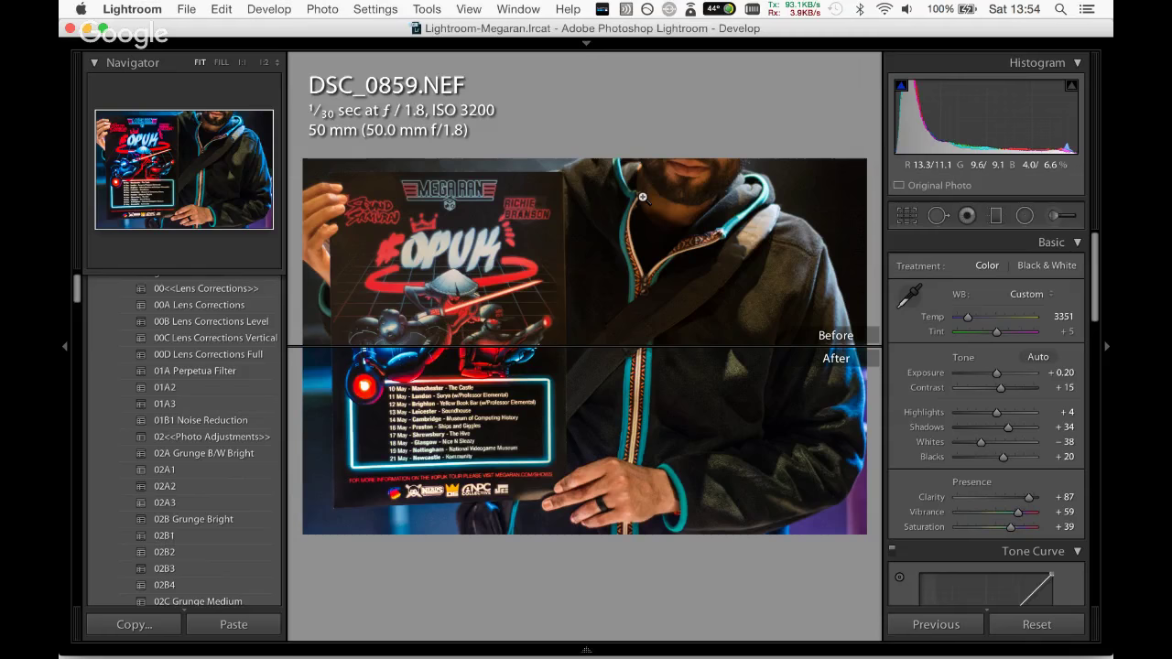
Reset all of the poster photo's develop settings and undo the reset.
{"action": "key", "text": "shift"}
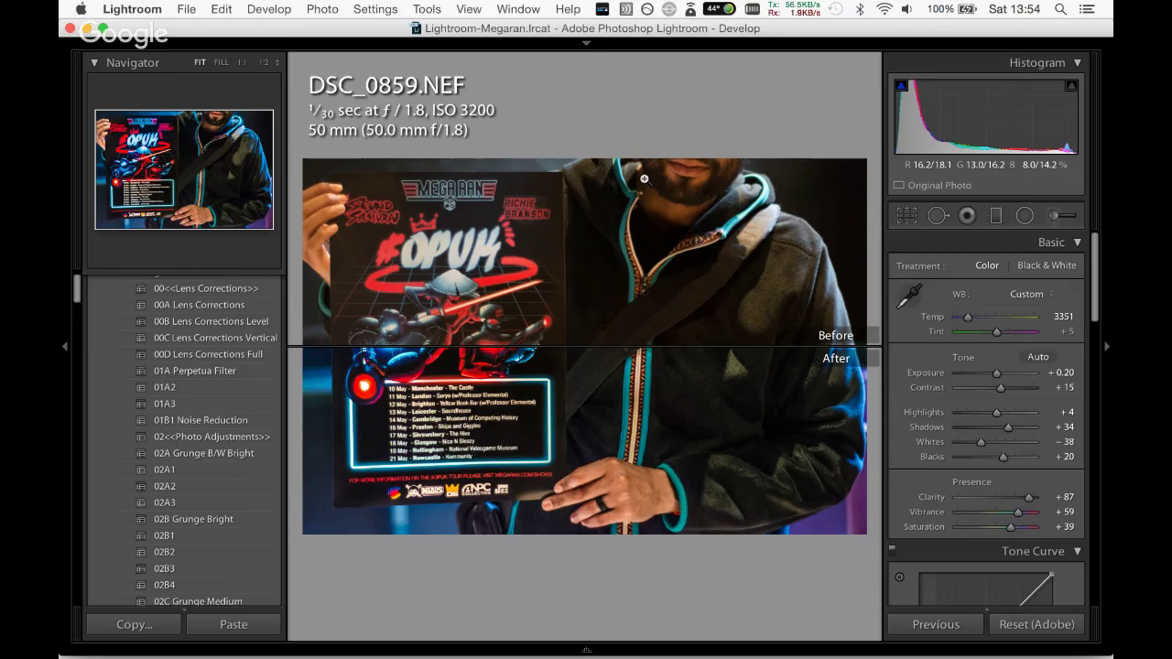
{"action": "key", "text": "super+shift+r"}
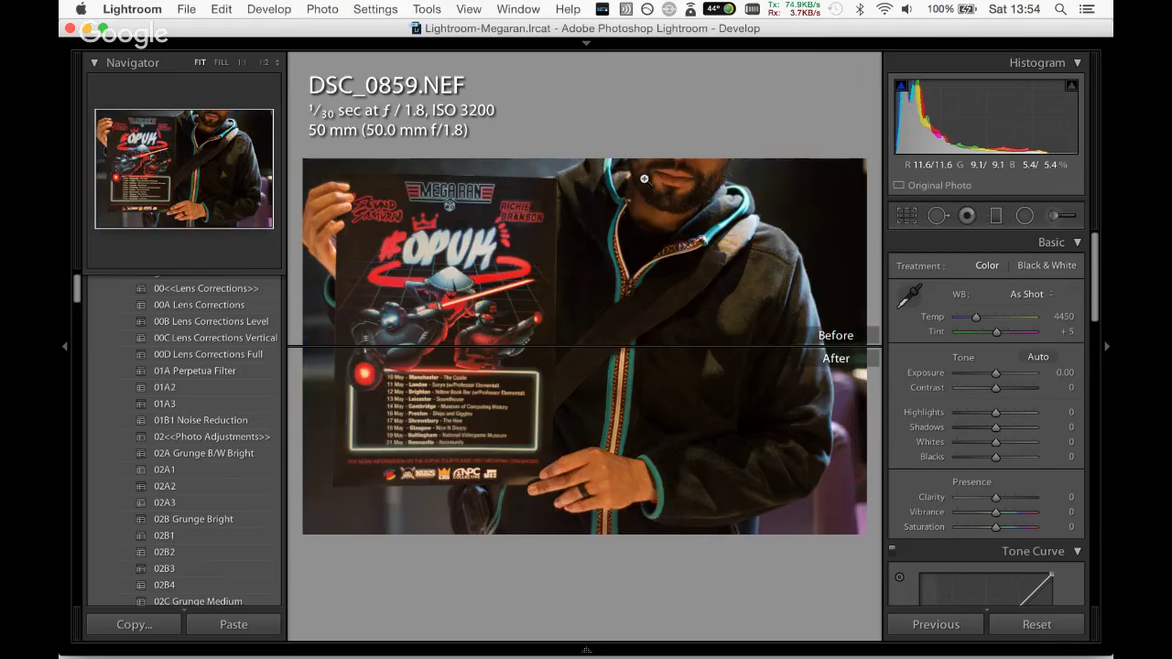
{"action": "key", "text": "super+z"}
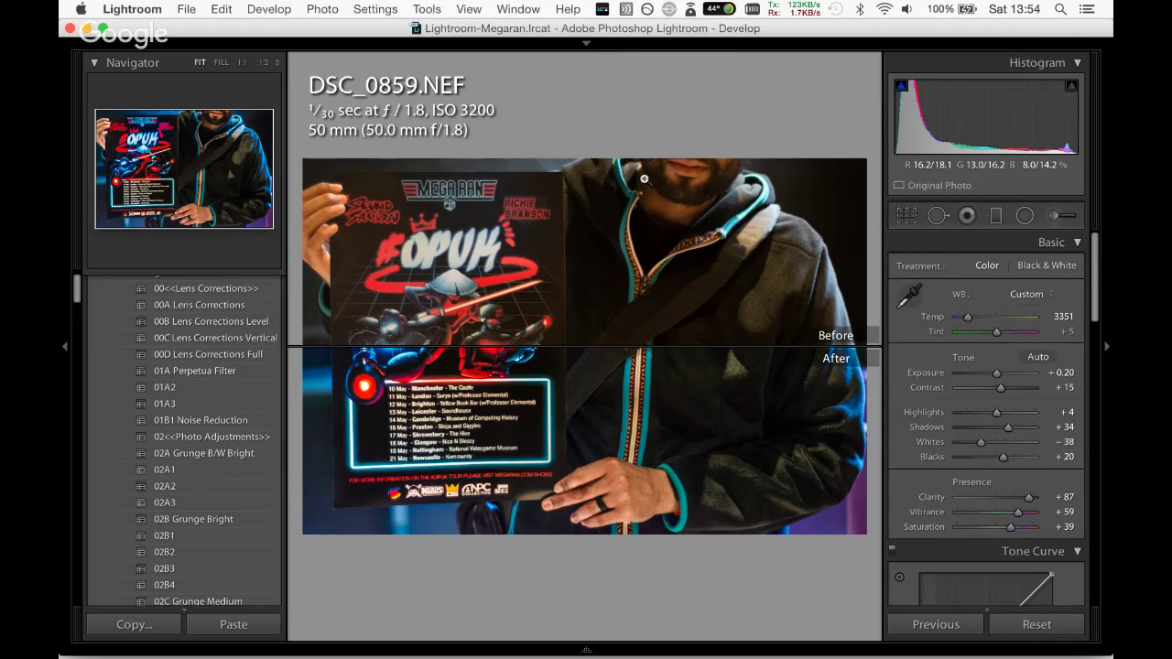
Compare the poster photo's before and after versions in the Left/Right arrangement and return to the single Loupe view.
{"action": "left_click", "coordinate": [427, 9]}
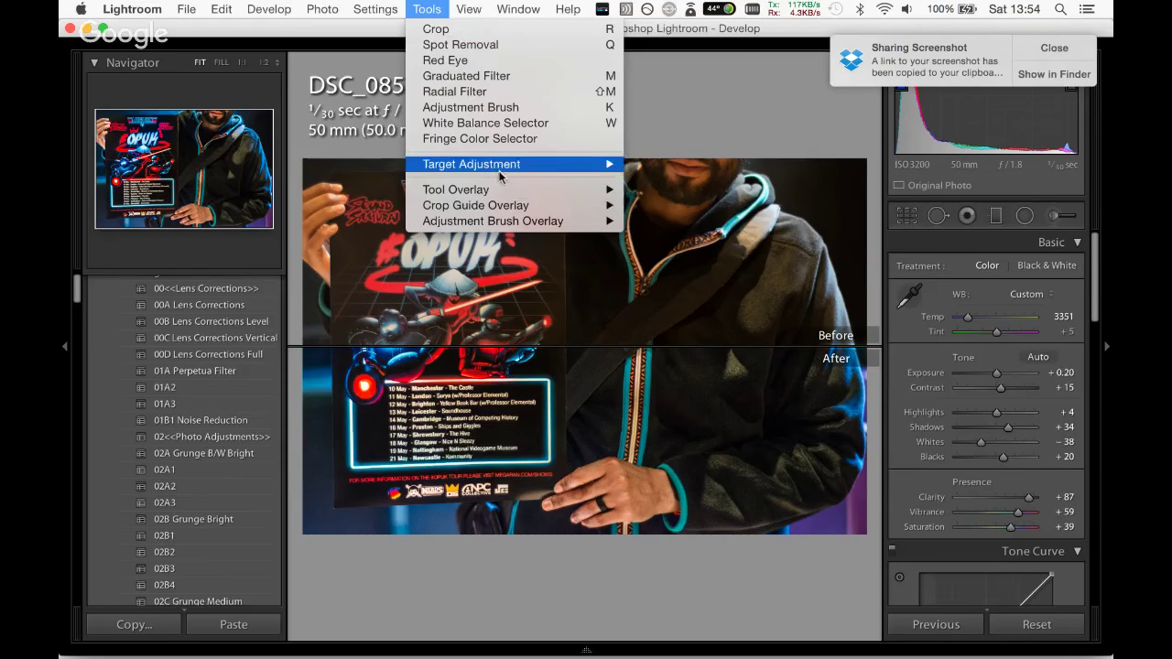
{"action": "mouse_move", "coordinate": [376, 9]}
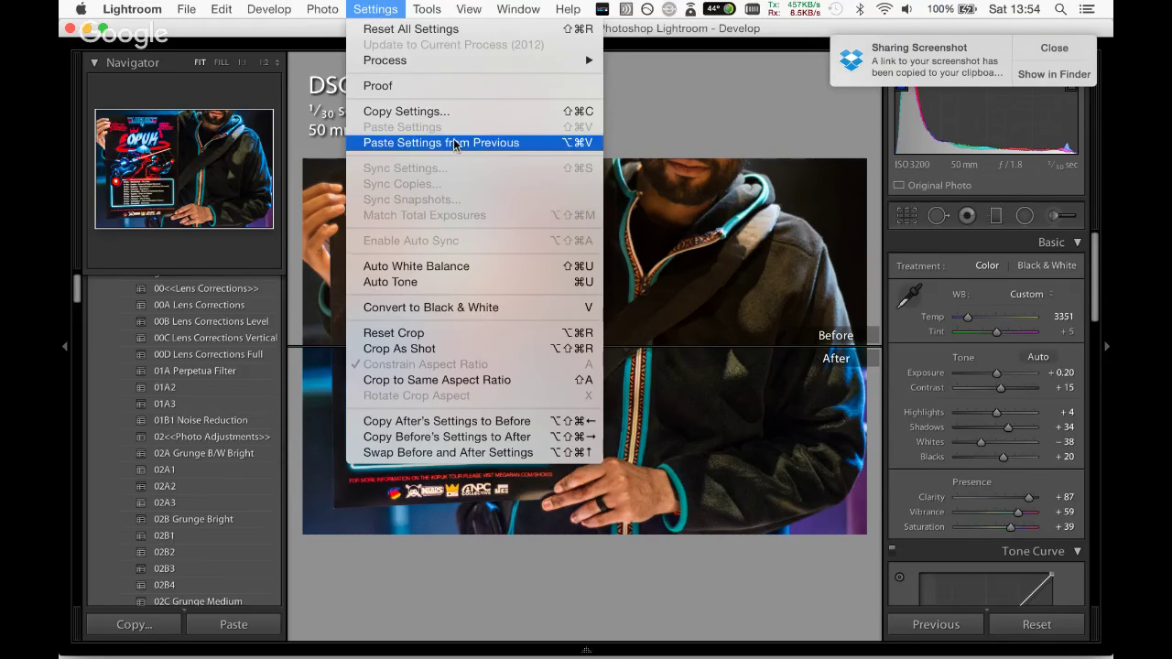
{"action": "mouse_move", "coordinate": [440, 11]}
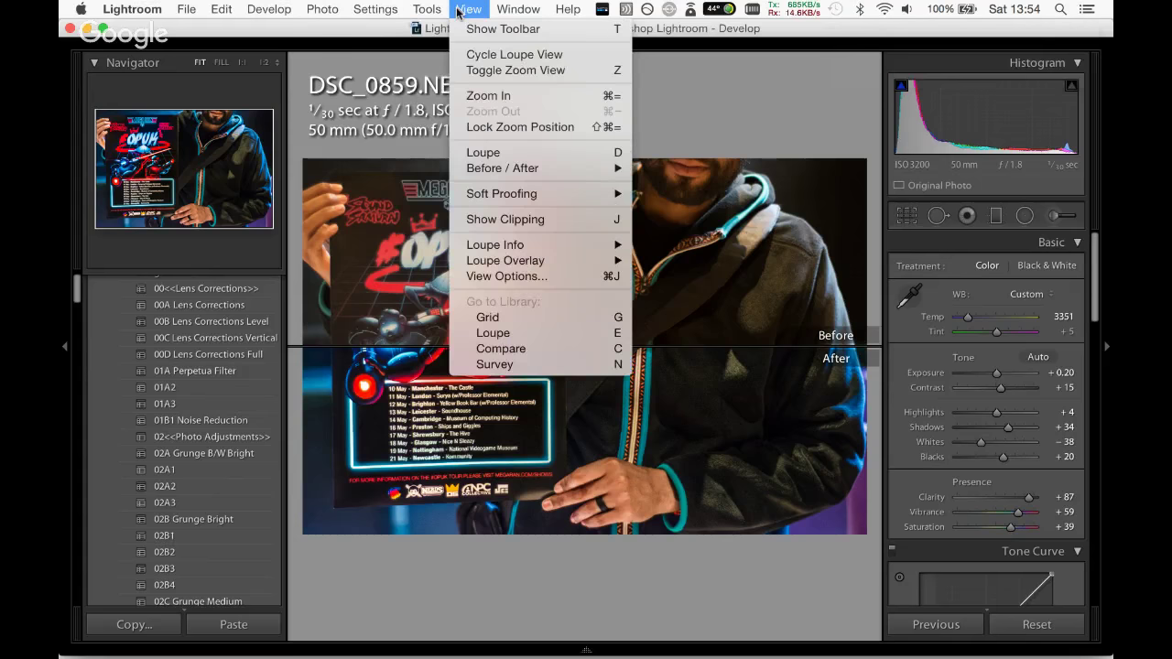
{"action": "mouse_move", "coordinate": [554, 169]}
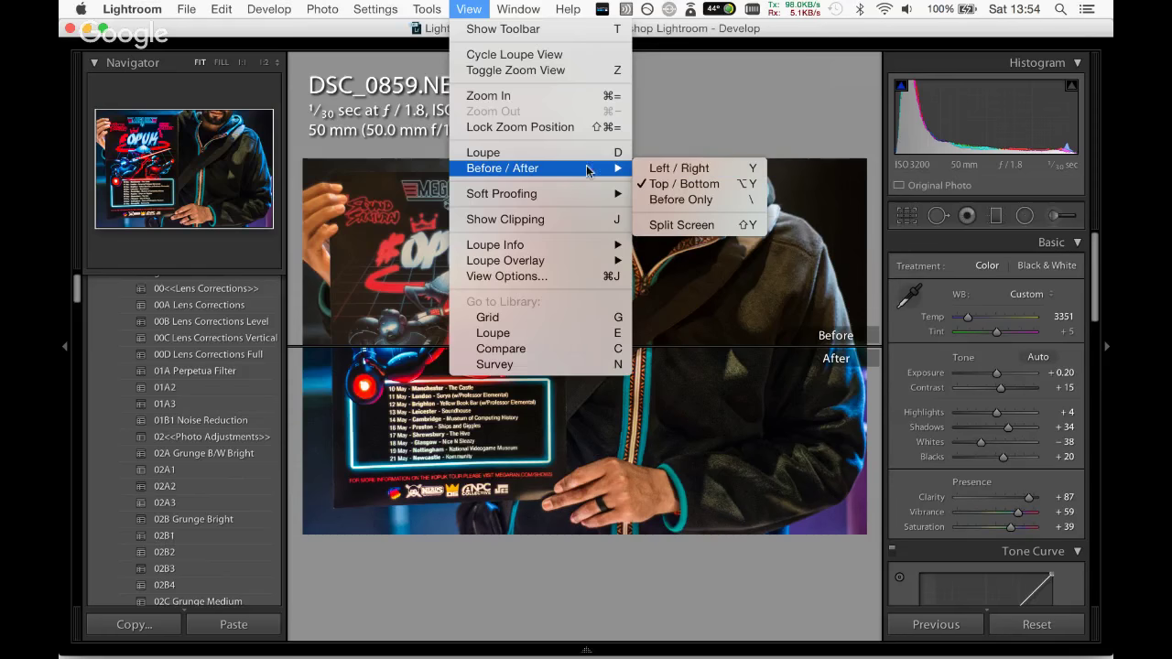
{"action": "left_click", "coordinate": [656, 169]}
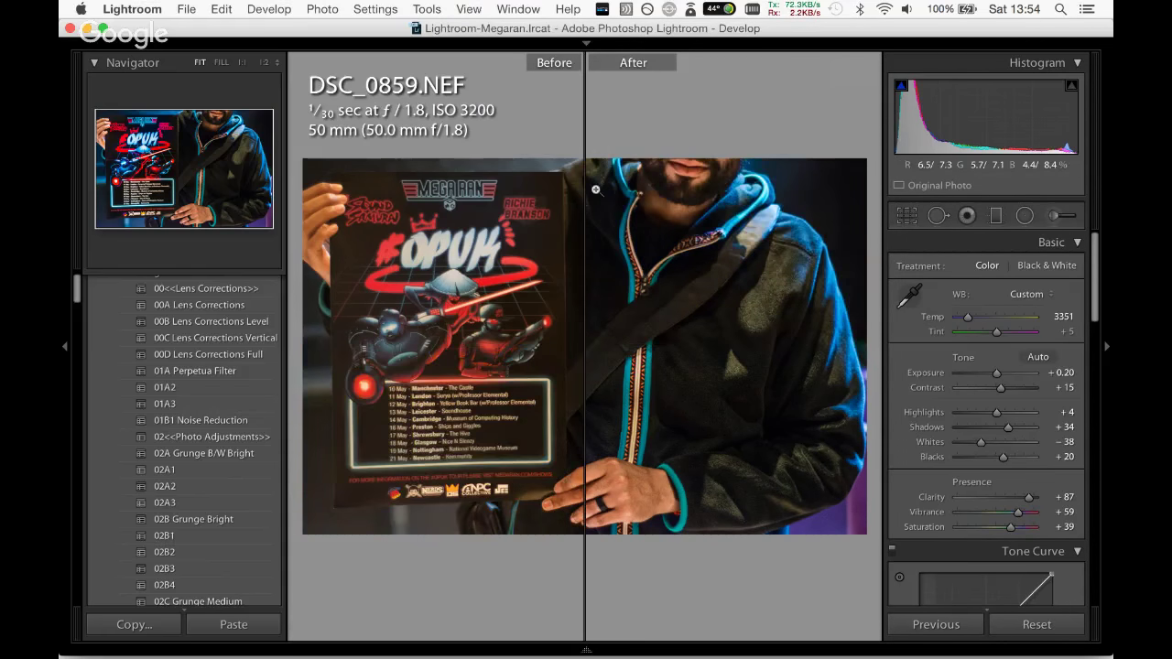
{"action": "key", "text": "y"}
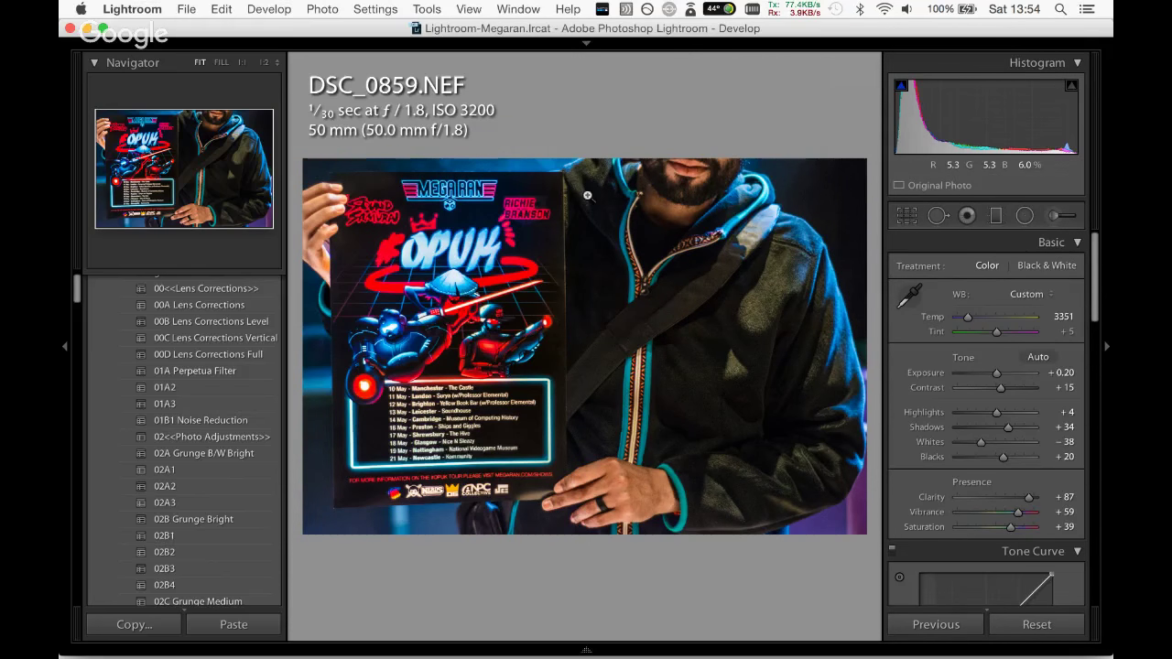
Copy the develop settings from DSC_0859.NEF and paste them onto DSC_0864.NEF.
{"action": "key", "text": "Right"}
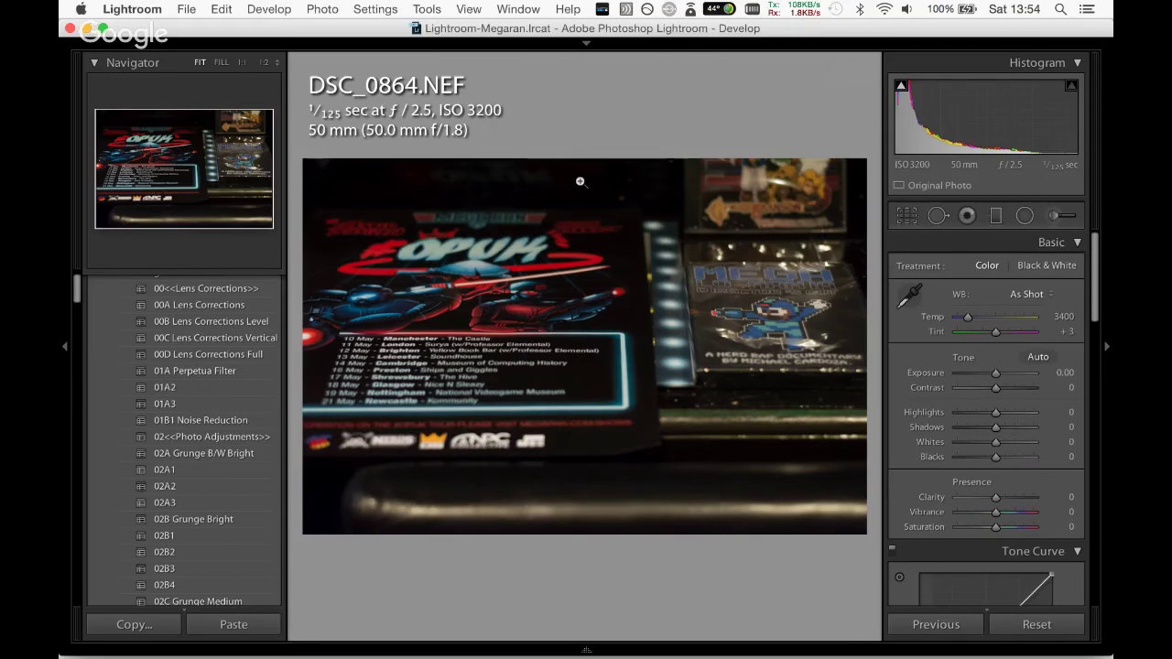
{"action": "key", "text": "Left"}
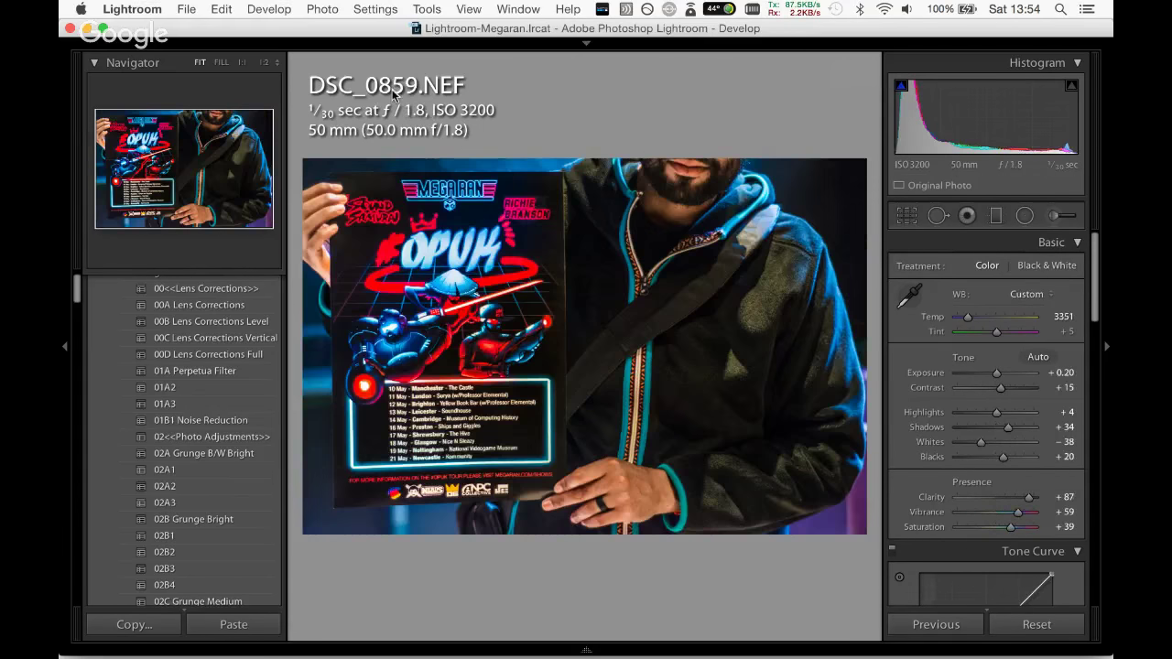
{"action": "left_click", "coordinate": [427, 9]}
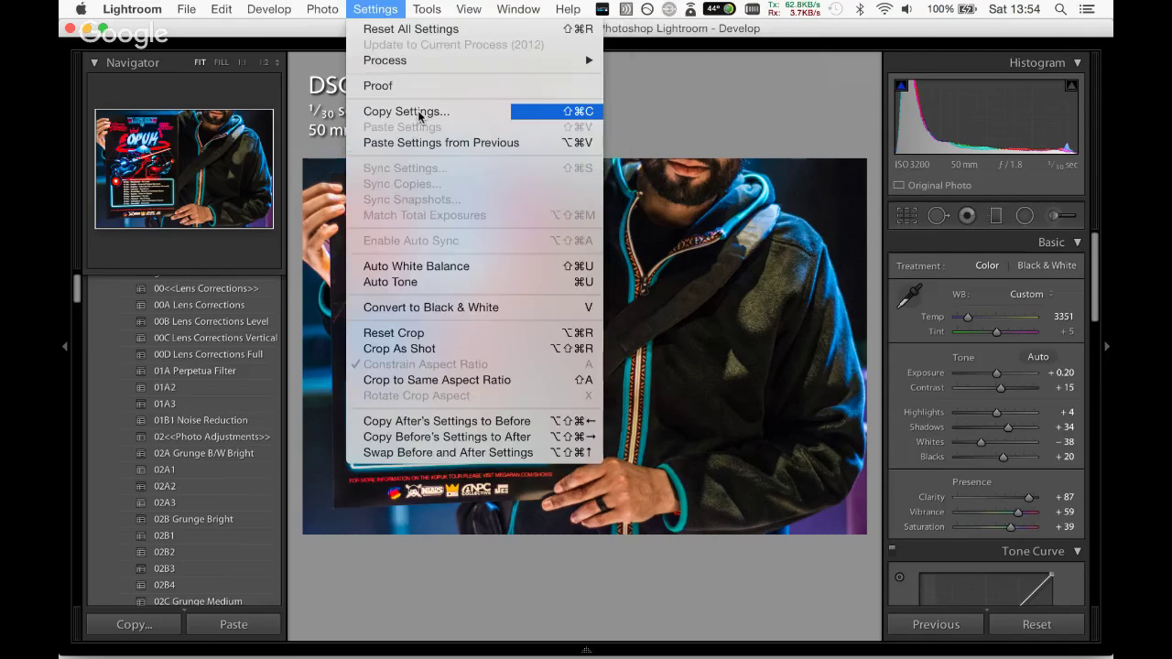
{"action": "left_click", "coordinate": [554, 142]}
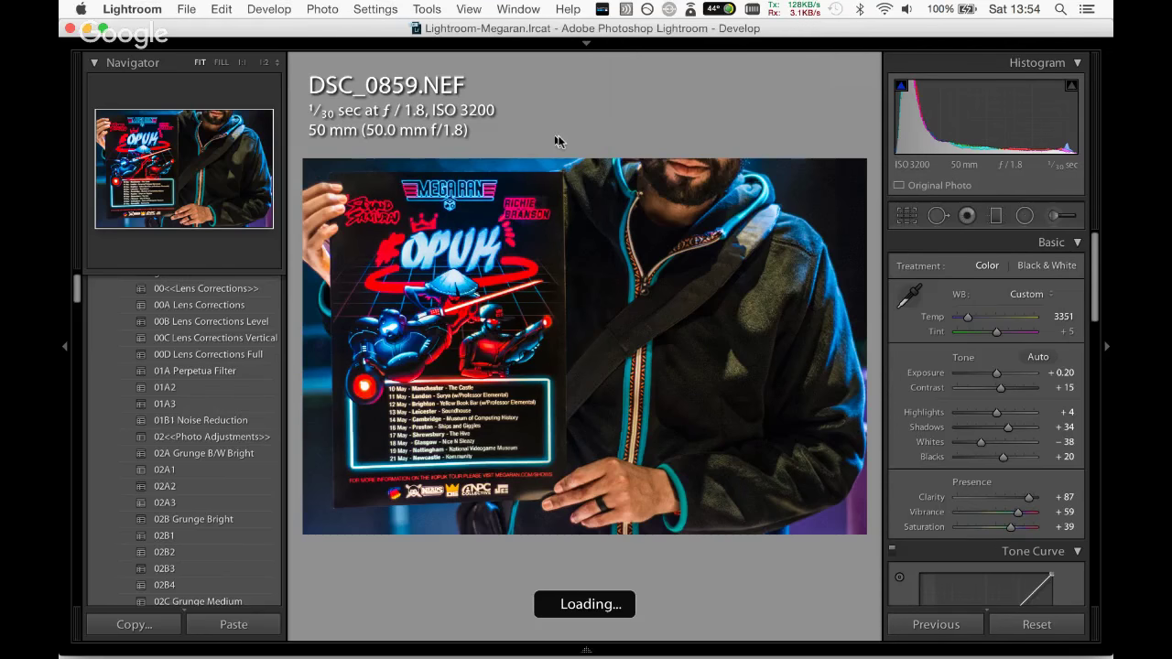
{"action": "left_click", "coordinate": [376, 9]}
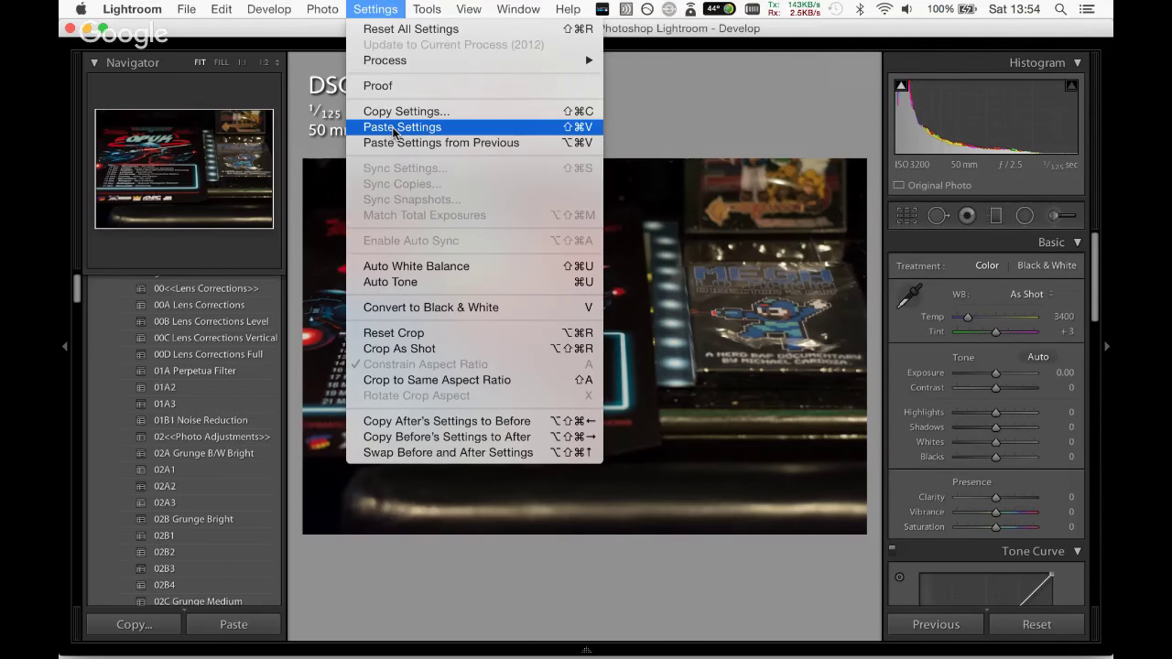
{"action": "left_click", "coordinate": [396, 127]}
Set DSC_0864.NEF's Exposure to +1.45, Temp to 3113, Shadows to +37 and Blacks to -12.
{"action": "left_click_drag", "start_coordinate": [997, 372], "coordinate": [1007, 373]}
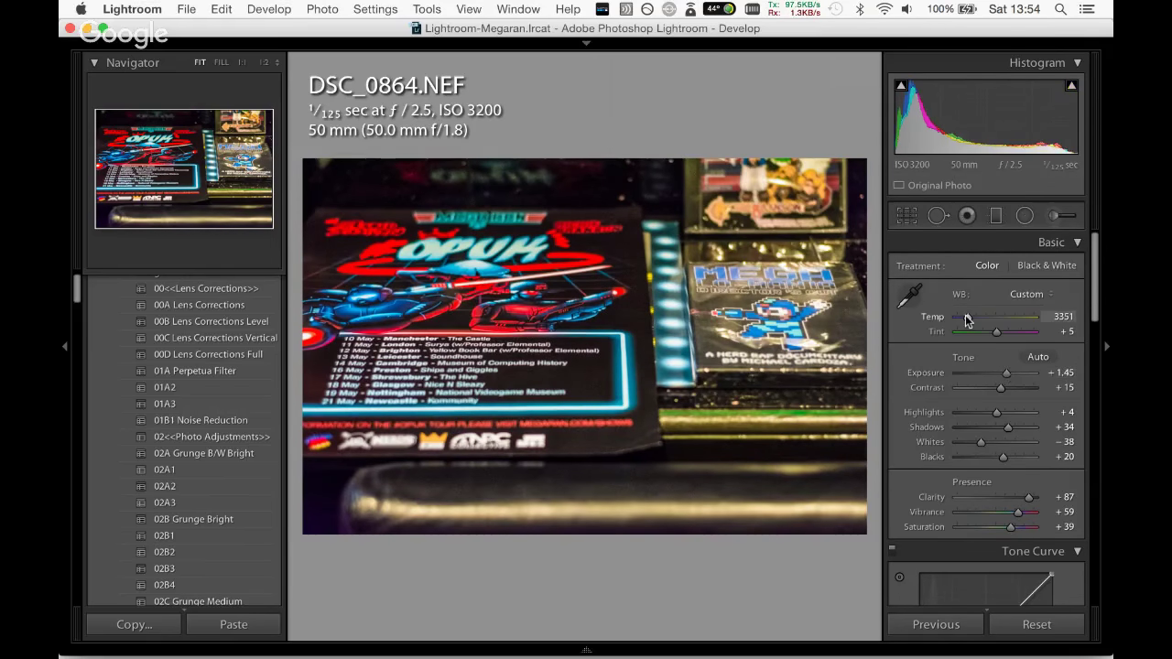
{"action": "left_click_drag", "start_coordinate": [967, 318], "coordinate": [965, 319]}
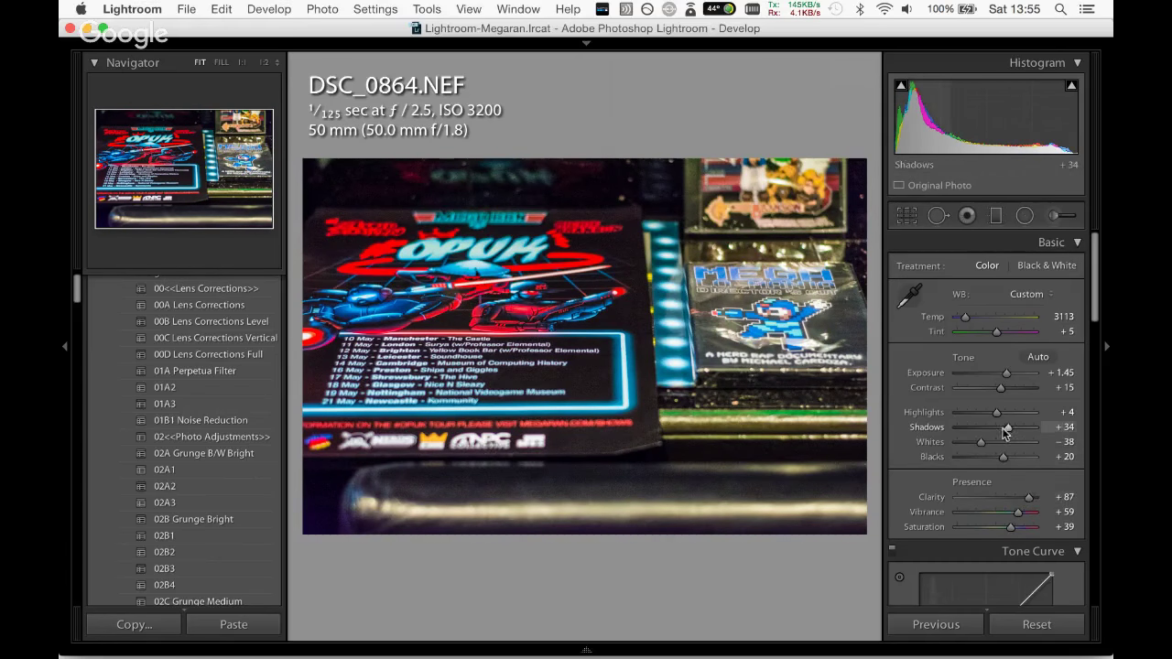
{"action": "left_click_drag", "start_coordinate": [1008, 428], "coordinate": [990, 460]}
Crop DSC_0864.NEF to 16 x 9, keeping the upper part of the frame, and raise Clarity to +100.
{"action": "key", "text": "r"}
{"action": "left_click", "coordinate": [989, 272]}
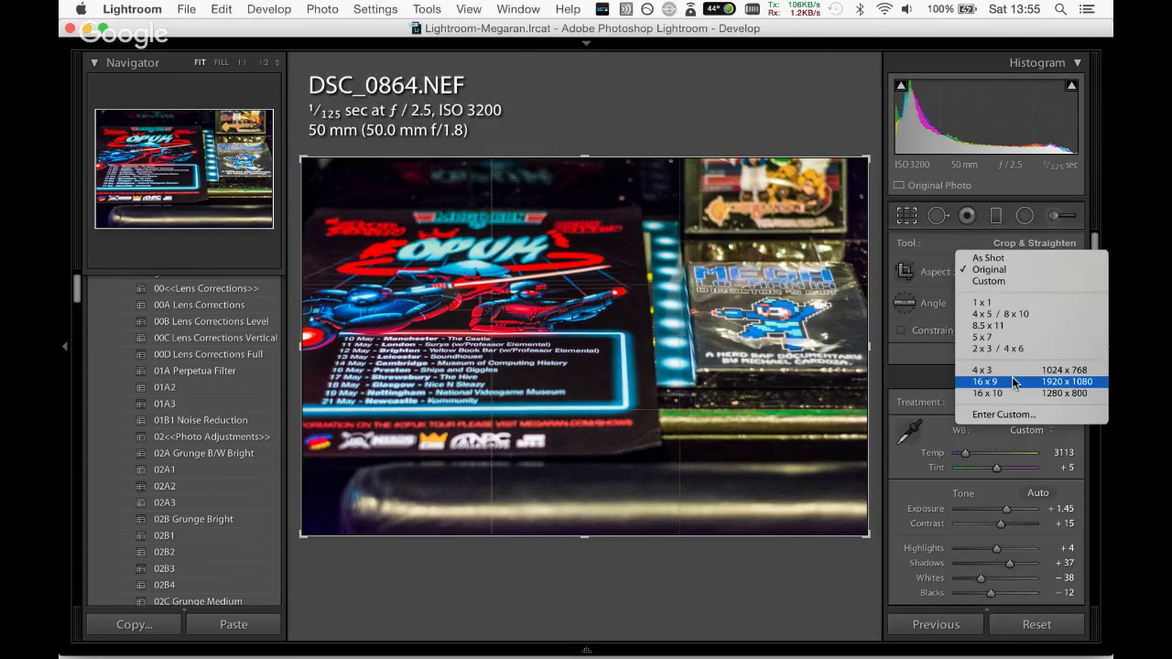
{"action": "left_click", "coordinate": [1013, 383]}
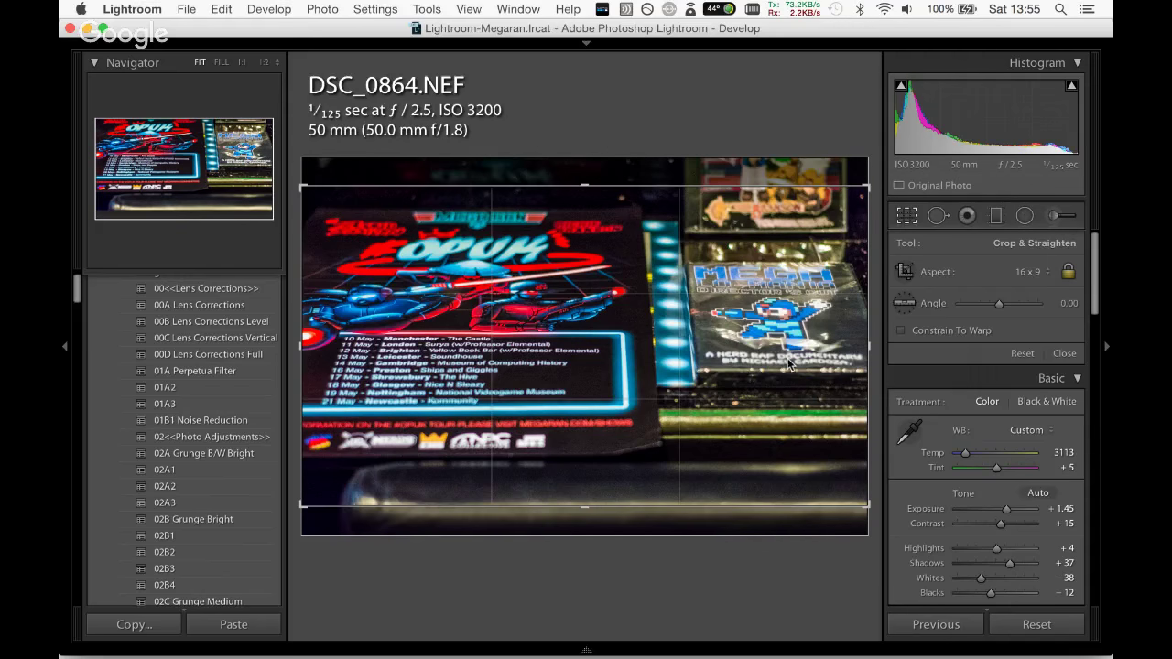
{"action": "left_click_drag", "start_coordinate": [789, 363], "coordinate": [811, 383]}
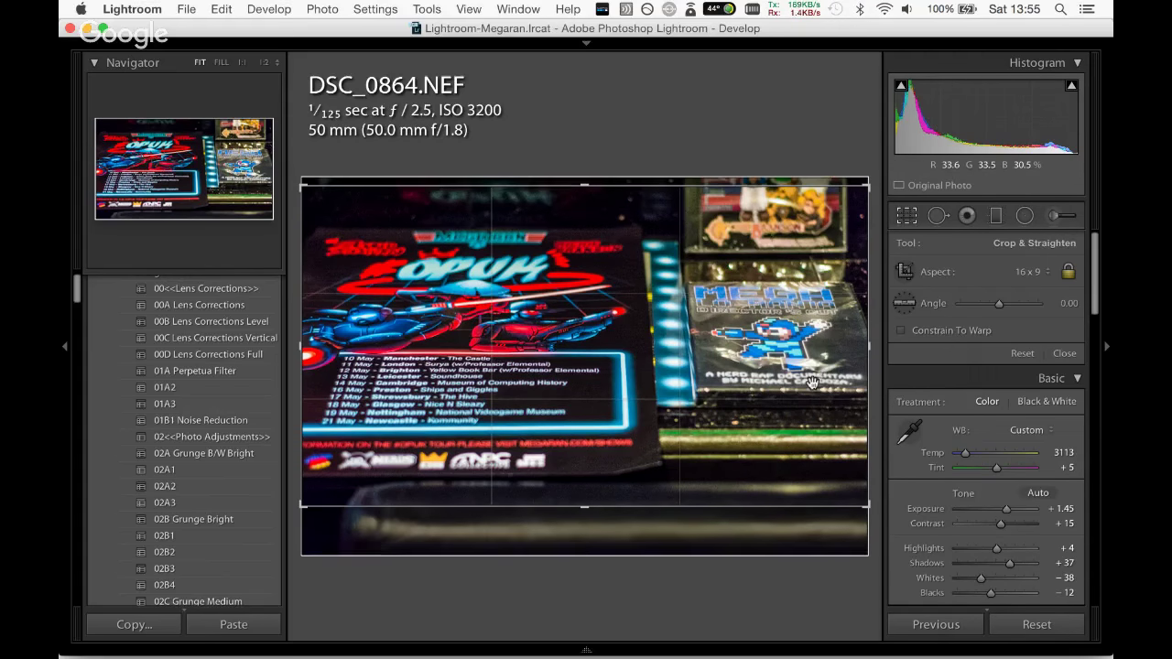
{"action": "key", "text": "Return"}
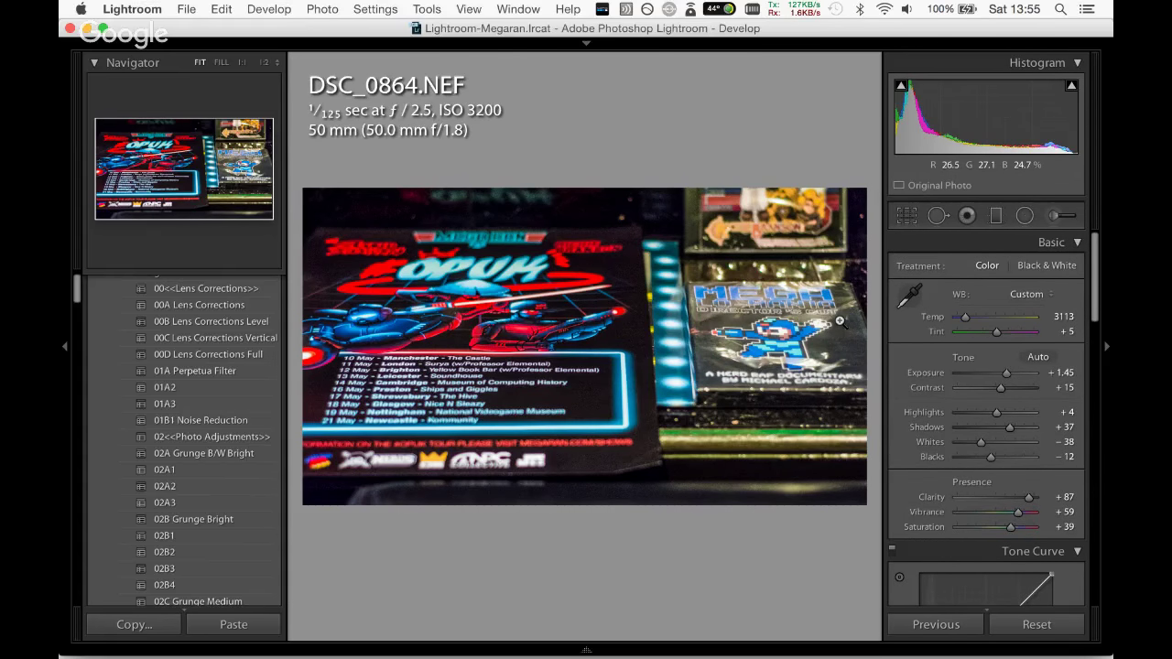
{"action": "left_click_drag", "start_coordinate": [1028, 497], "coordinate": [1038, 496]}
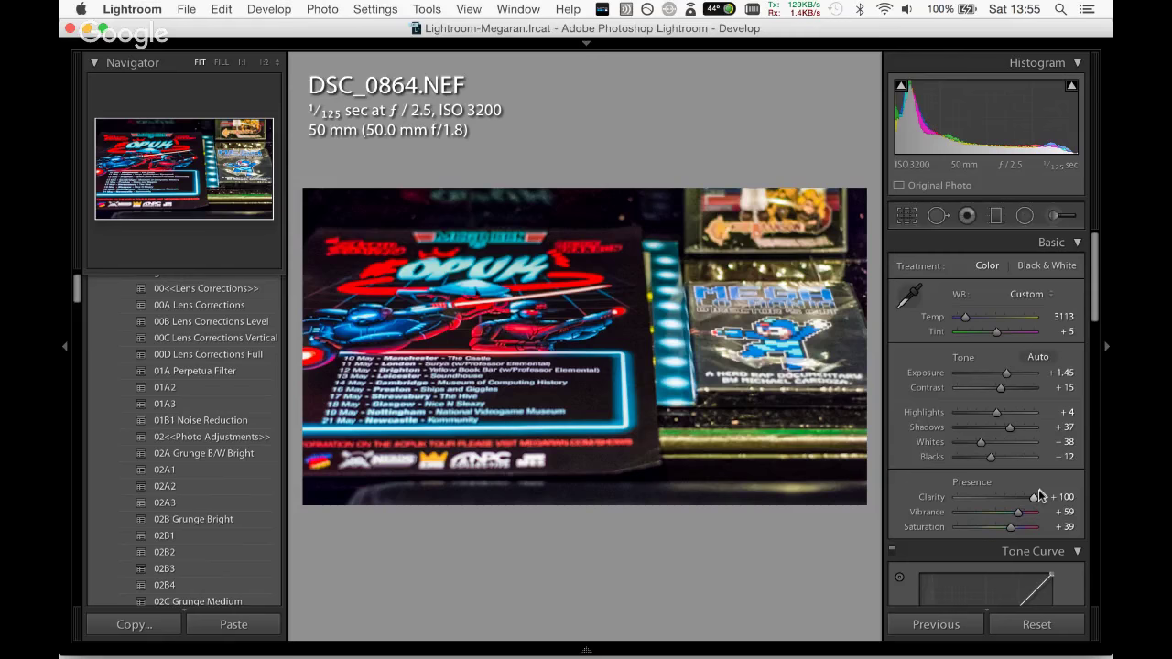
Crop DSC_0867.NEF in from its left edge at the original aspect ratio, bringing the singer closer to the frame edge.
{"action": "key", "text": "Right"}
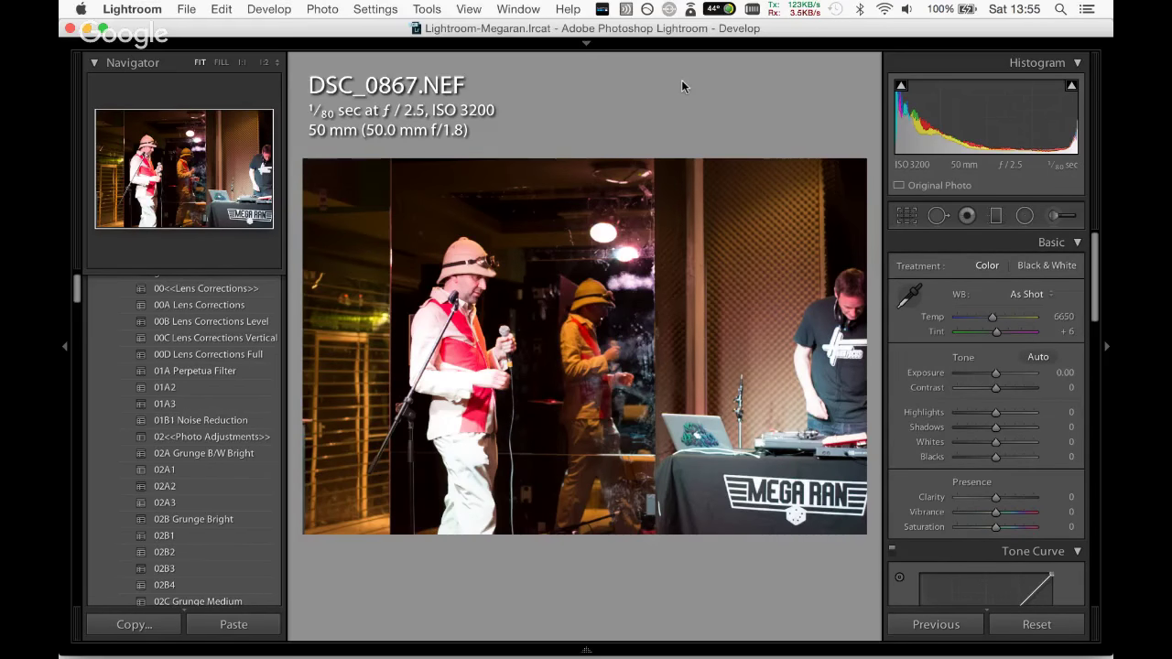
{"action": "key", "text": "r"}
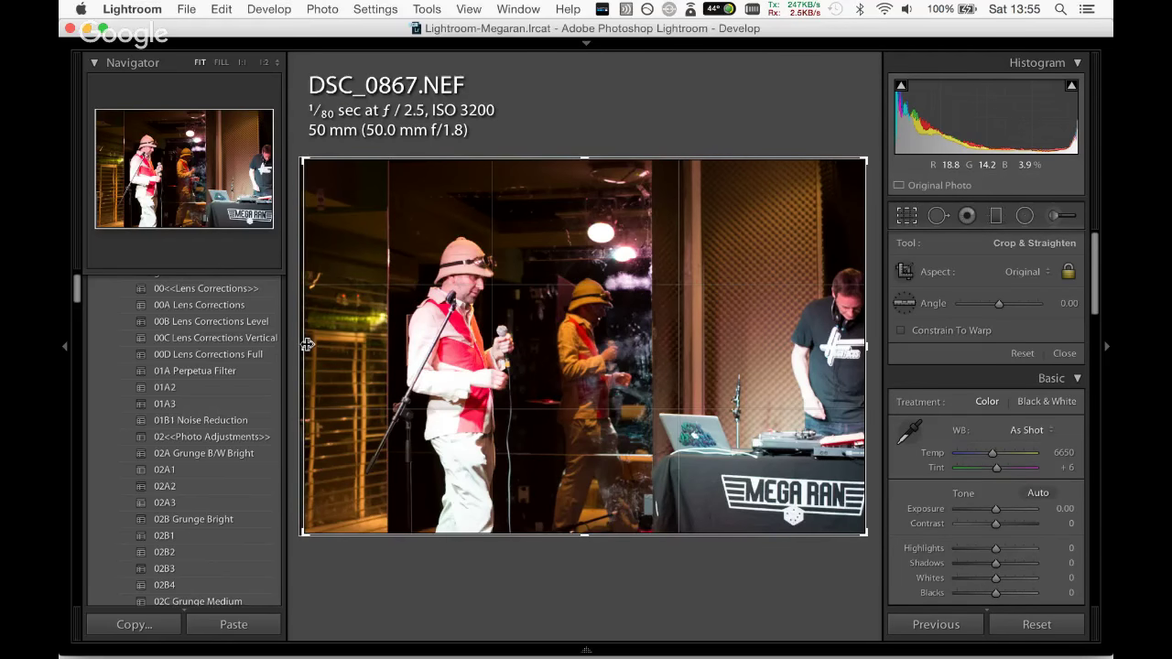
{"action": "left_click_drag", "start_coordinate": [306, 344], "coordinate": [347, 342]}
{"action": "key", "text": "Return"}
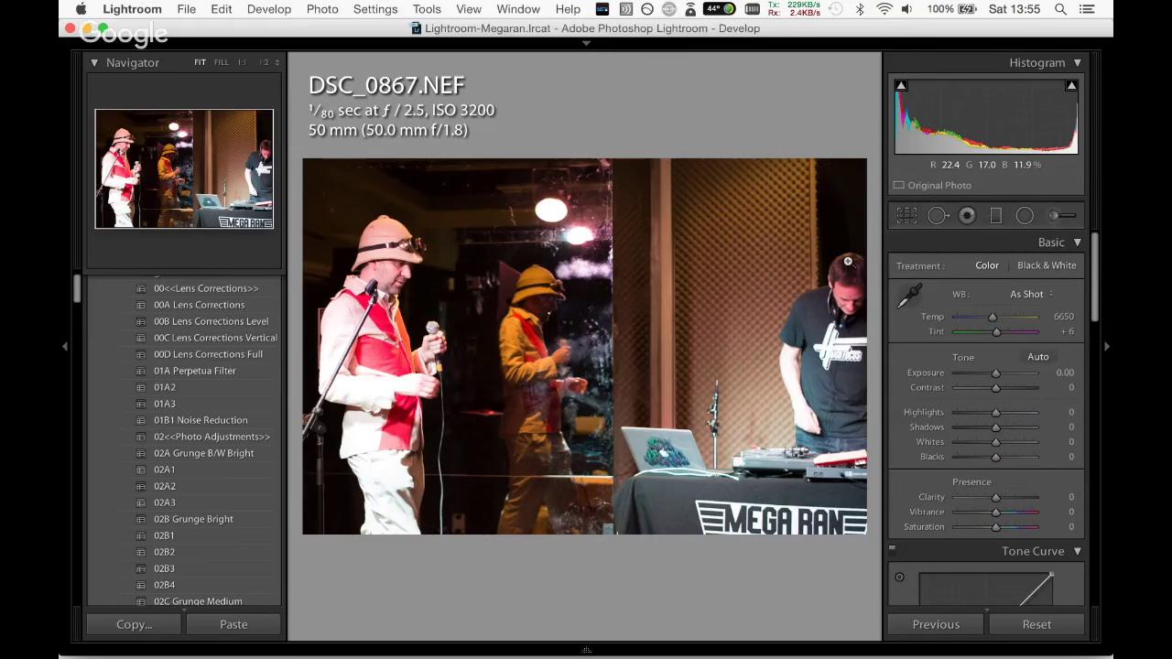
Try Auto tone on DSC_0867.NEF, undo it, and apply the 02F Quick 80% HDR preset instead.
{"action": "left_click", "coordinate": [1032, 352]}
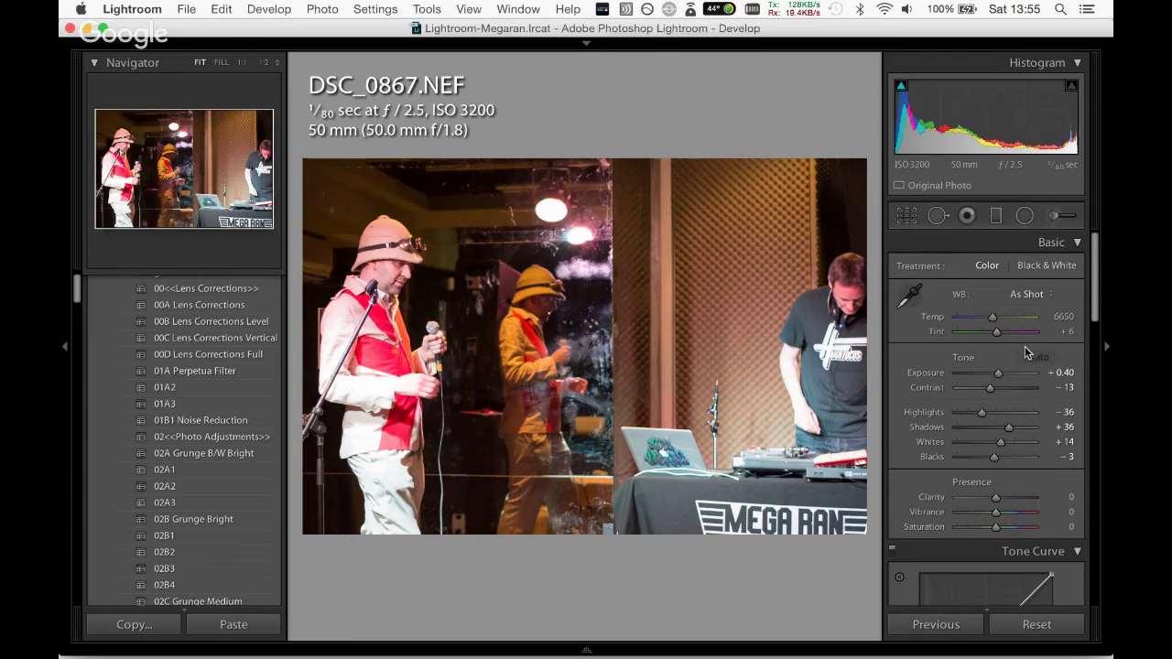
{"action": "key", "text": "super+z"}
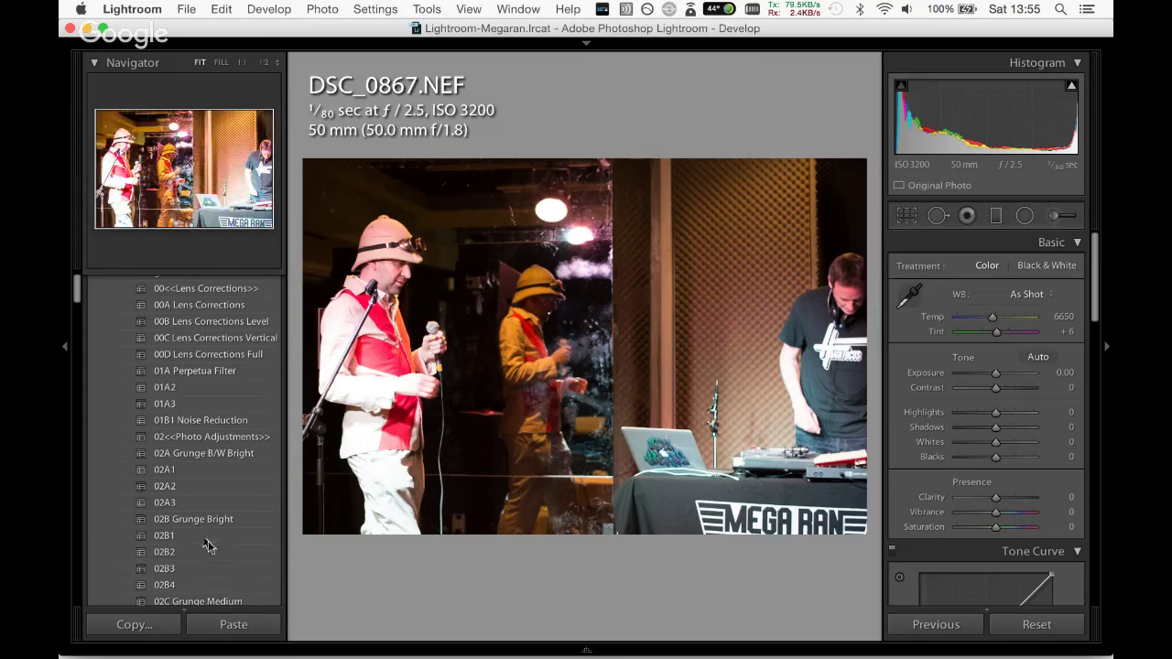
{"action": "left_click_drag", "start_coordinate": [76, 295], "coordinate": [76, 305]}
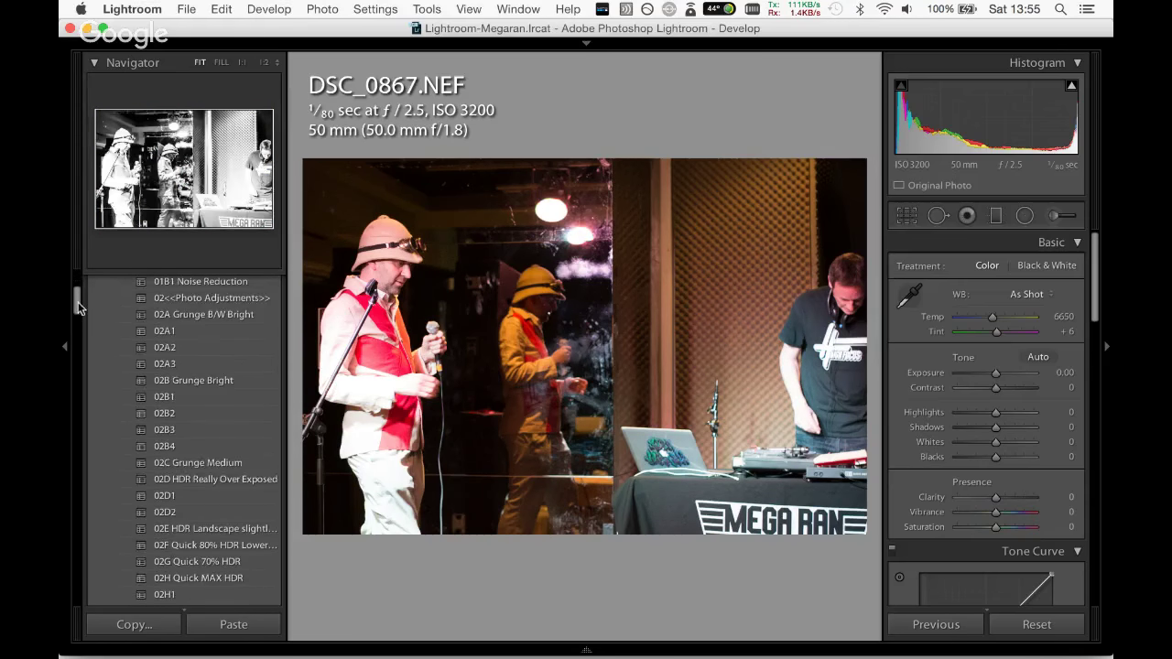
{"action": "left_click", "coordinate": [236, 550]}
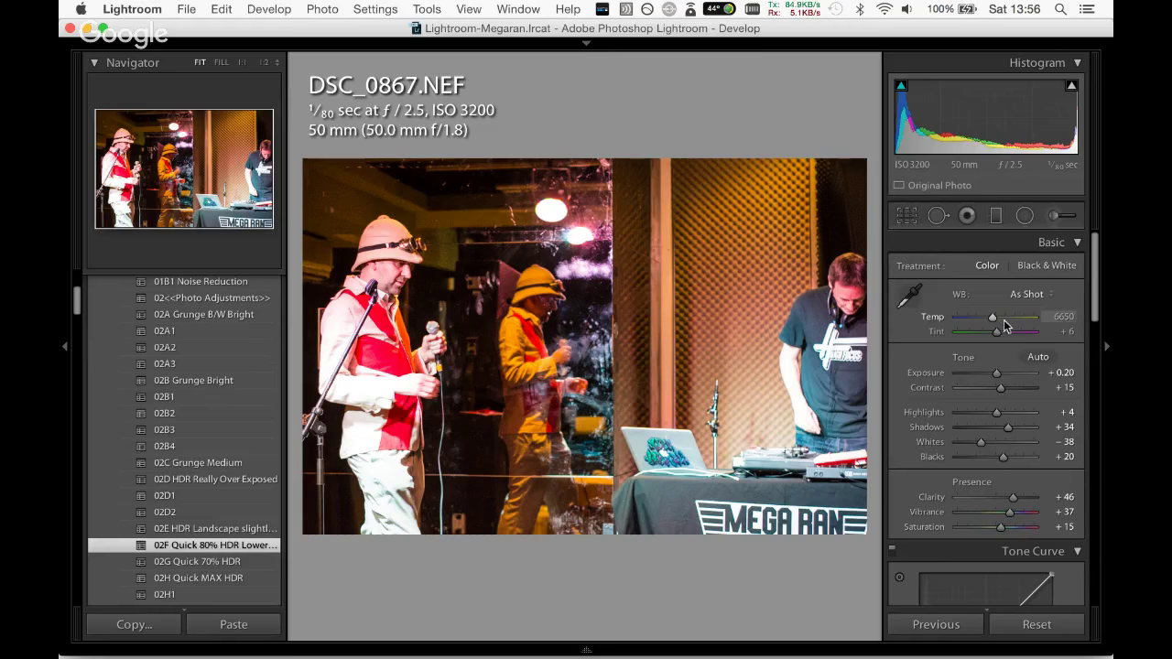
Set DSC_0867.NEF's Temp to 4884, Clarity to +51 and Blacks to -28.
{"action": "left_click_drag", "start_coordinate": [994, 319], "coordinate": [978, 324]}
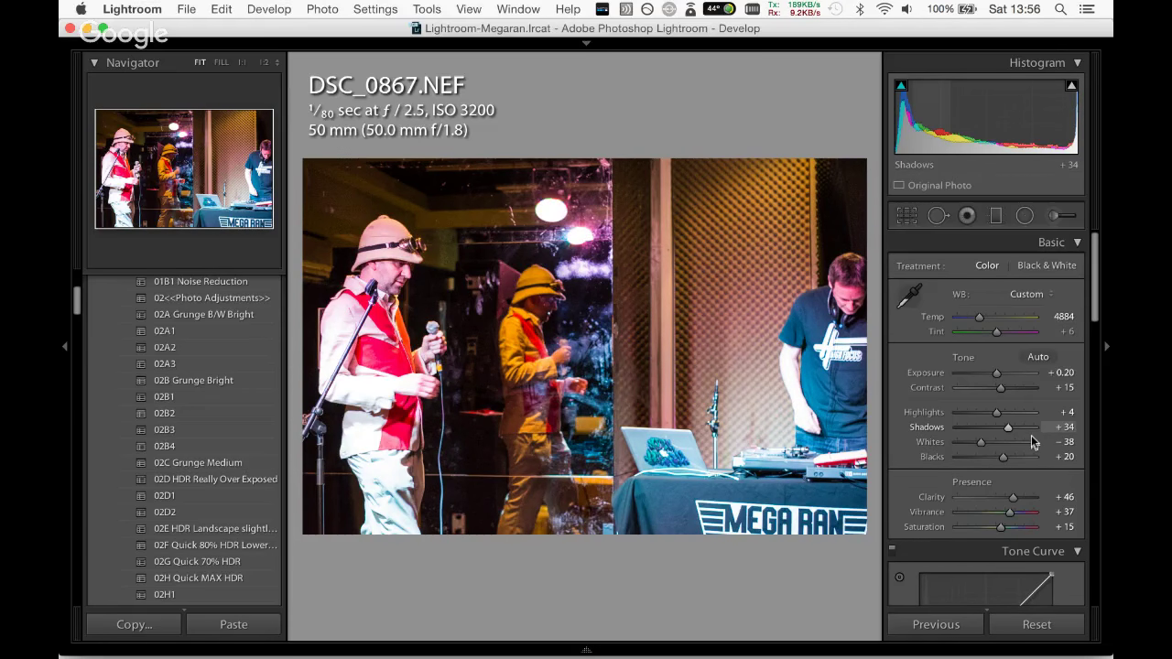
{"action": "left_click_drag", "start_coordinate": [1012, 497], "coordinate": [1014, 496]}
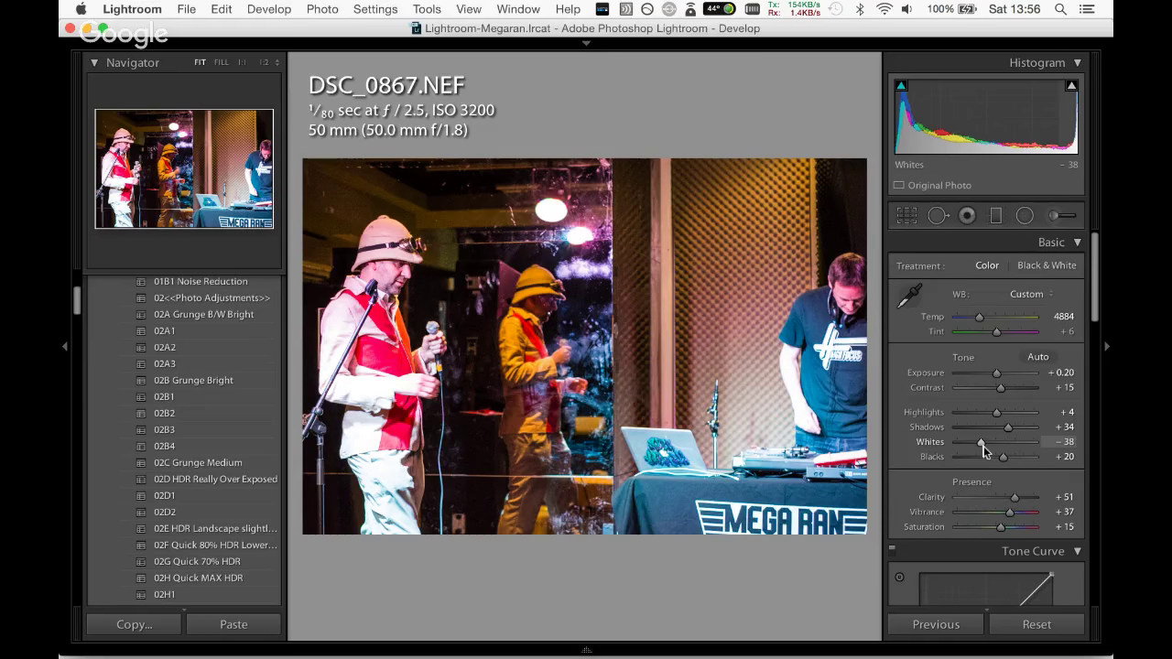
{"action": "mouse_move", "coordinate": [1003, 456]}
{"action": "left_mouse_down"}
{"action": "mouse_move", "coordinate": [978, 458]}
{"action": "mouse_move", "coordinate": [992, 462]}
{"action": "left_mouse_up"}
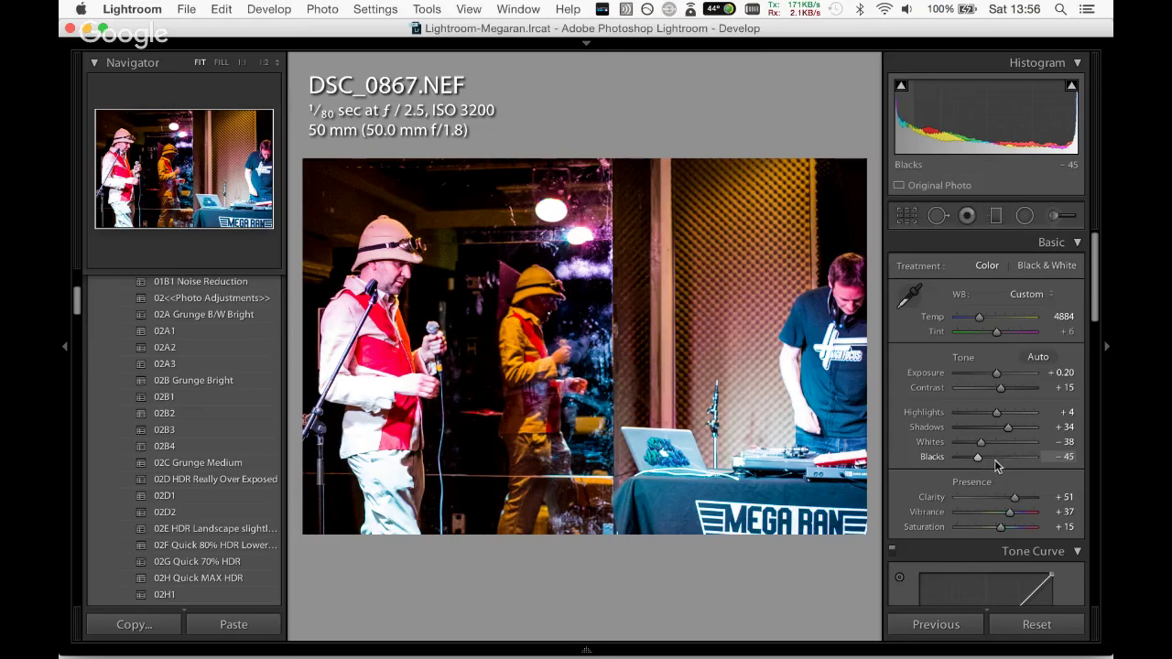
{"action": "left_click", "coordinate": [987, 464]}
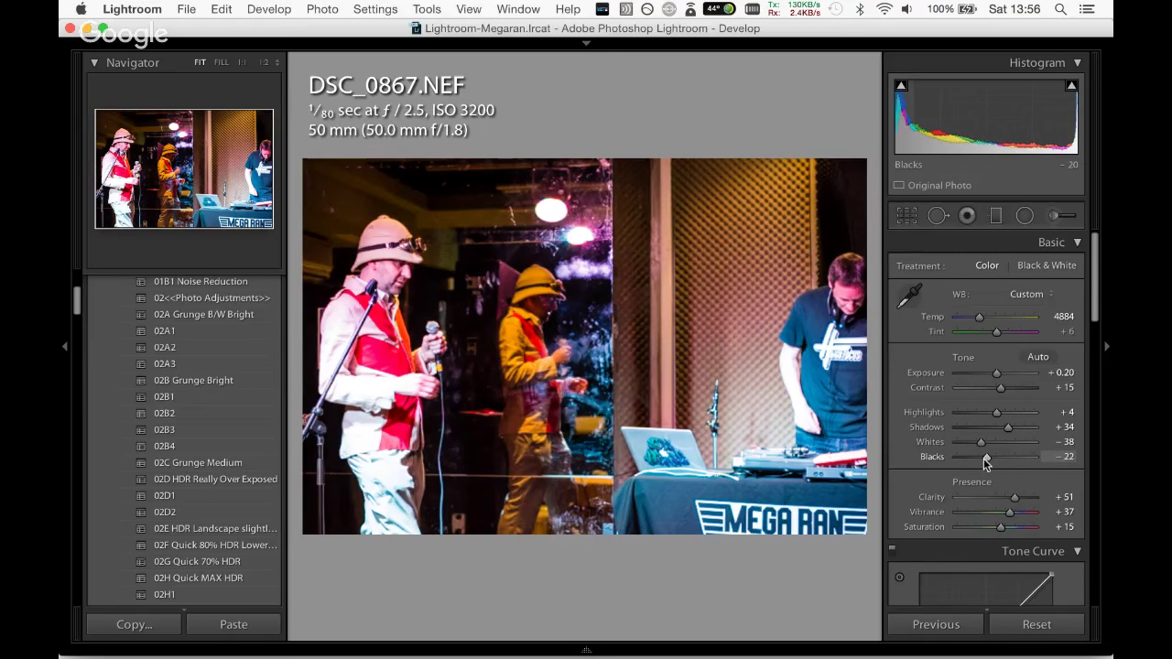
{"action": "left_click_drag", "start_coordinate": [986, 464], "coordinate": [984, 463]}
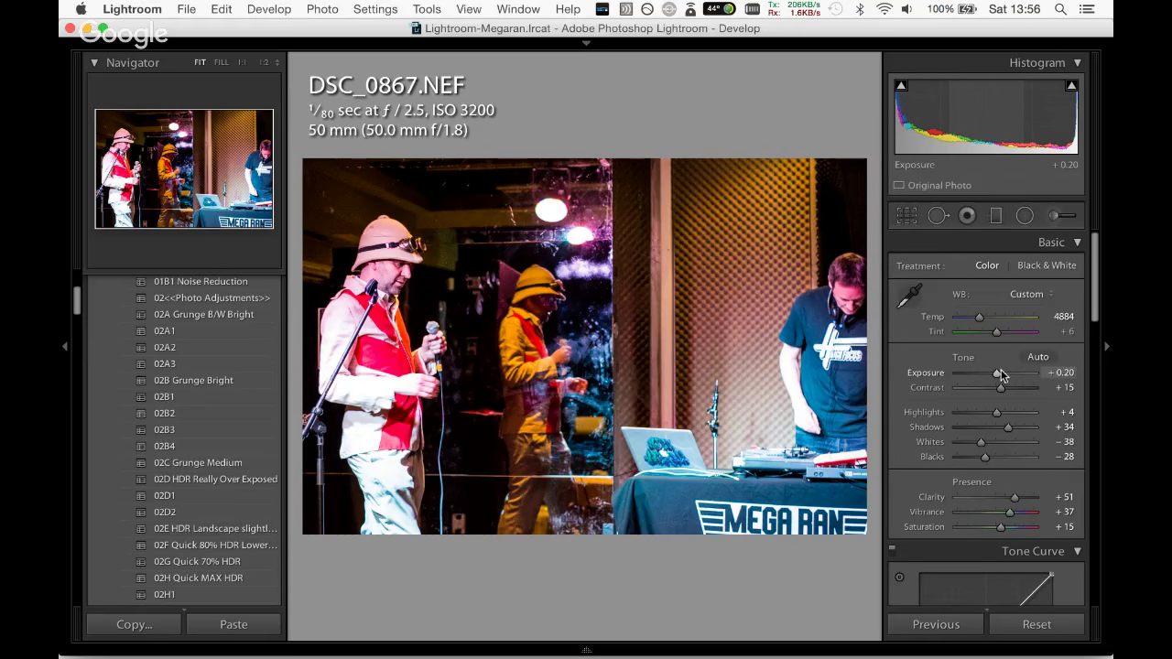
Apply the 02B Grunge Bright preset to DSC_0872.NEF and set its Exposure to +0.45.
{"action": "key", "text": "Right"}
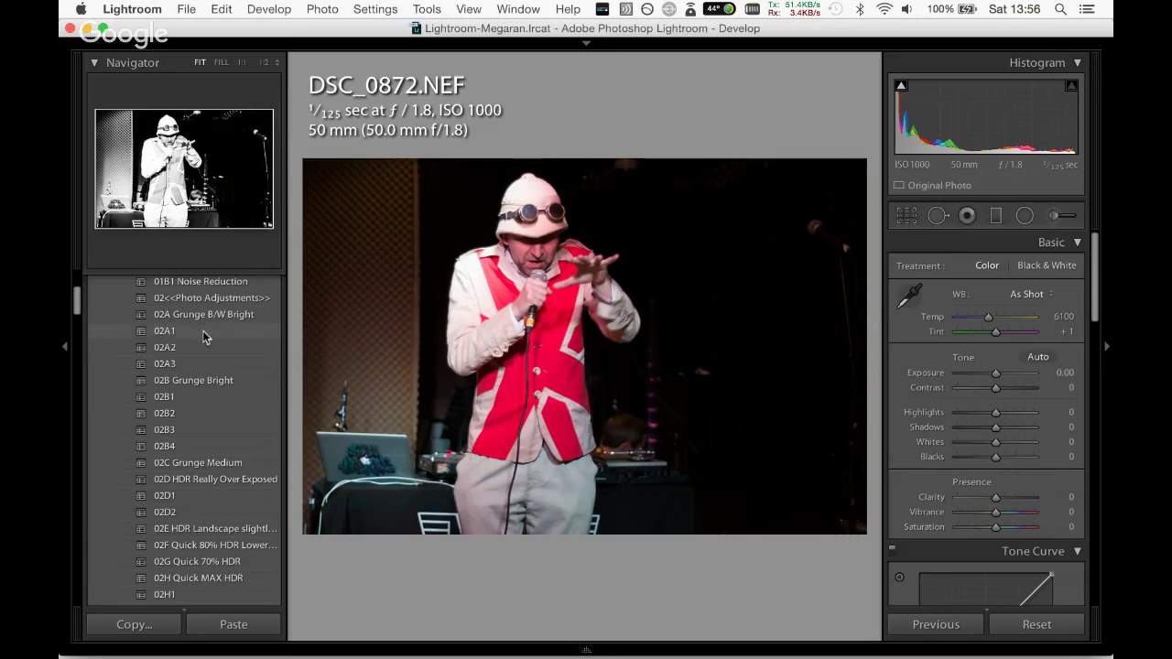
{"action": "left_click", "coordinate": [204, 383]}
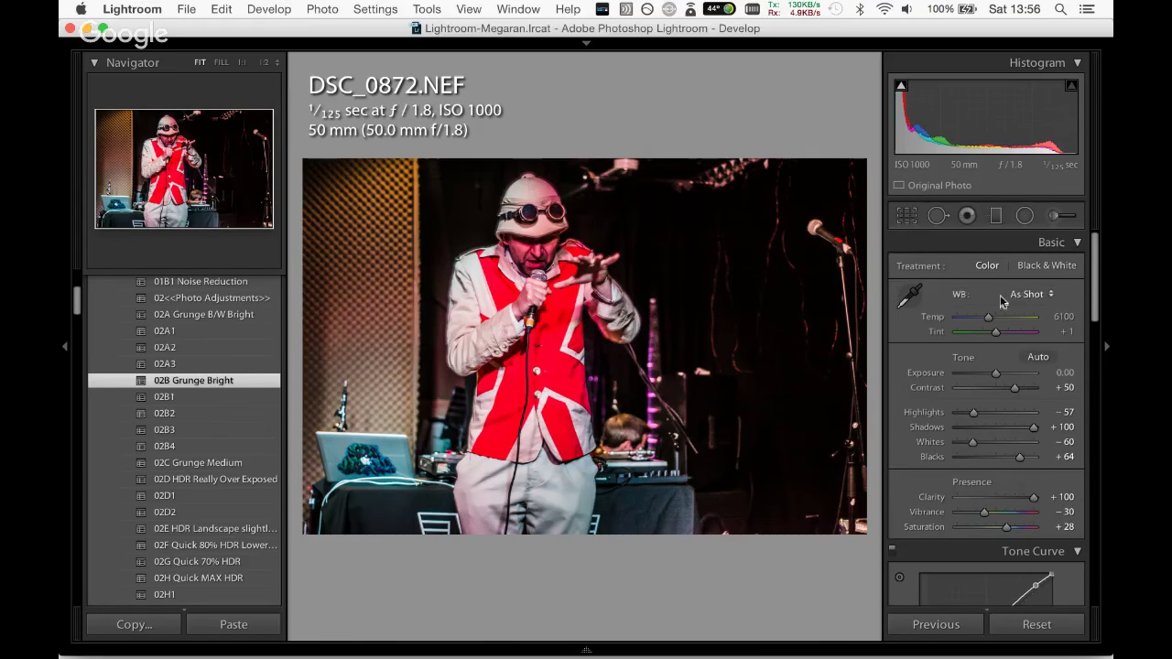
{"action": "left_click_drag", "start_coordinate": [998, 379], "coordinate": [999, 376]}
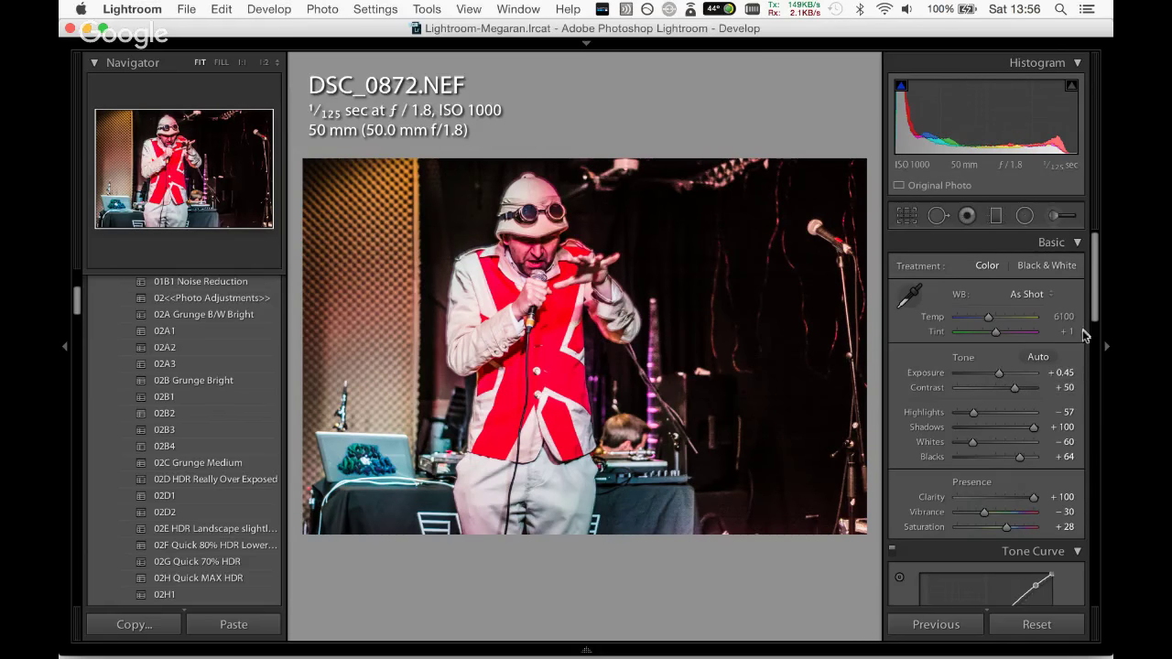
Set DSC_0872.NEF's HSL saturation to -100 for every color from Orange through Magenta, and to +36 for Red.
{"action": "scroll", "coordinate": [1099, 319], "scroll_direction": "down", "scroll_amount": 1}
{"action": "left_click_drag", "start_coordinate": [1099, 319], "coordinate": [1098, 417]}
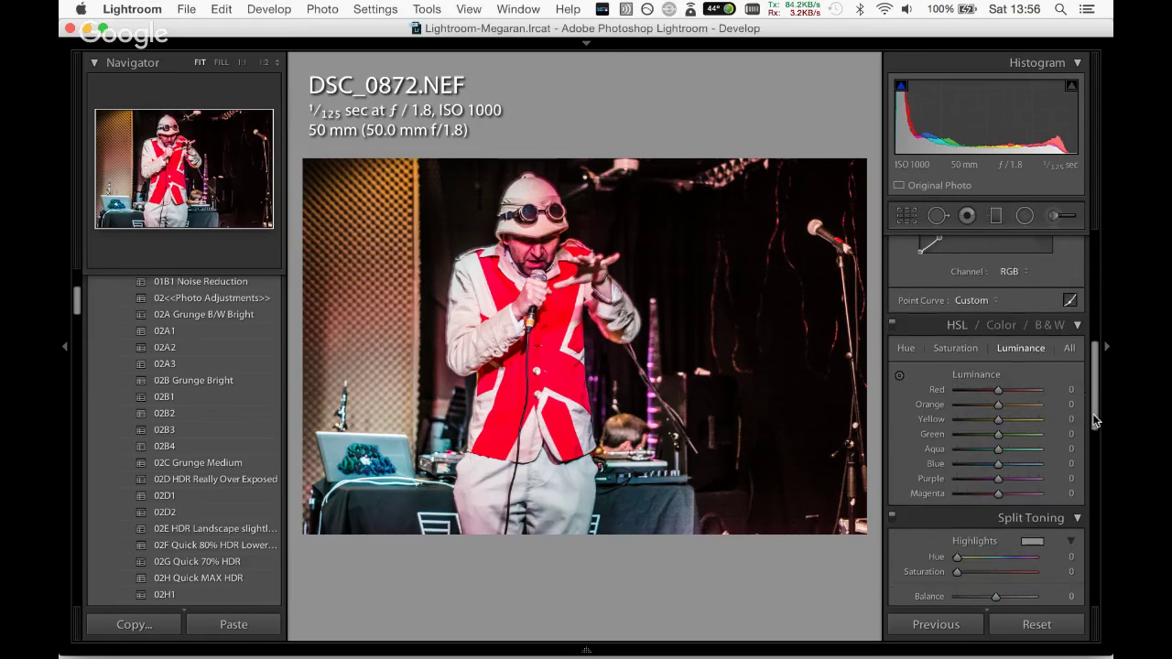
{"action": "left_click", "coordinate": [955, 348]}
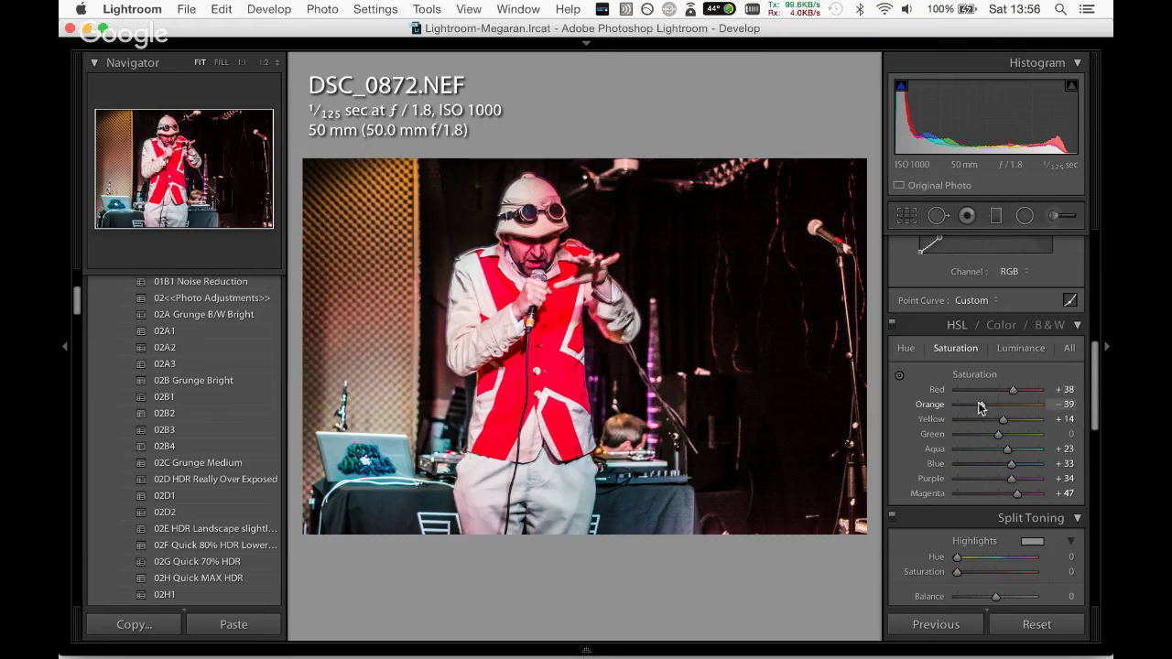
{"action": "left_click_drag", "start_coordinate": [978, 403], "coordinate": [859, 432]}
{"action": "left_click_drag", "start_coordinate": [1002, 419], "coordinate": [957, 419]}
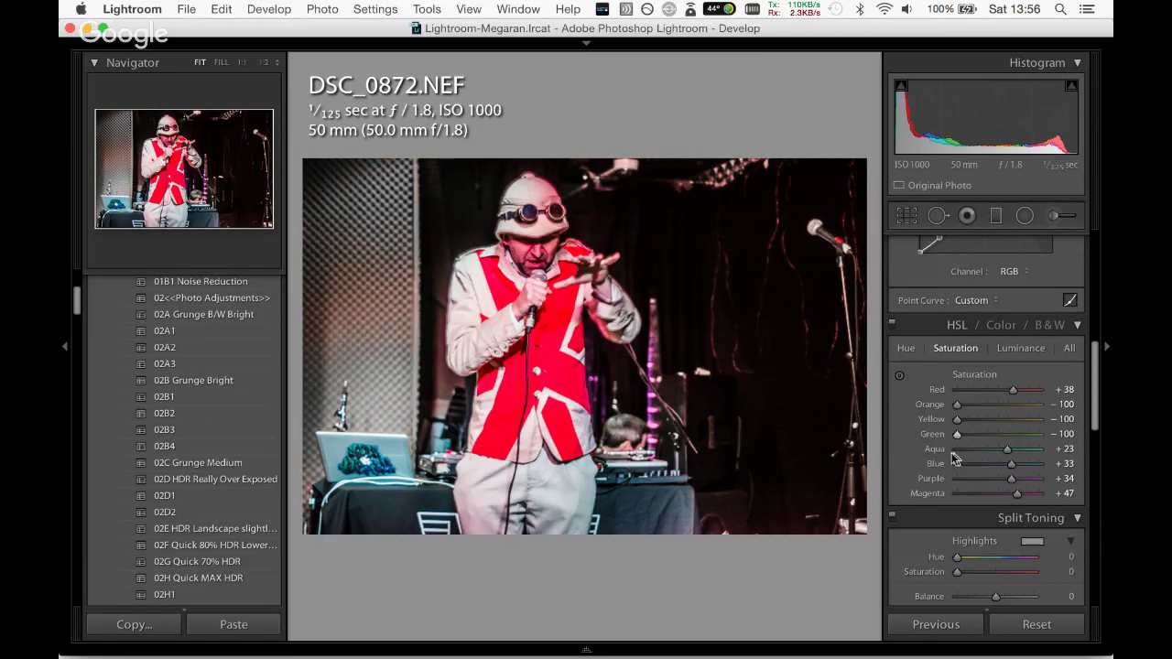
{"action": "left_click_drag", "start_coordinate": [1008, 449], "coordinate": [953, 464]}
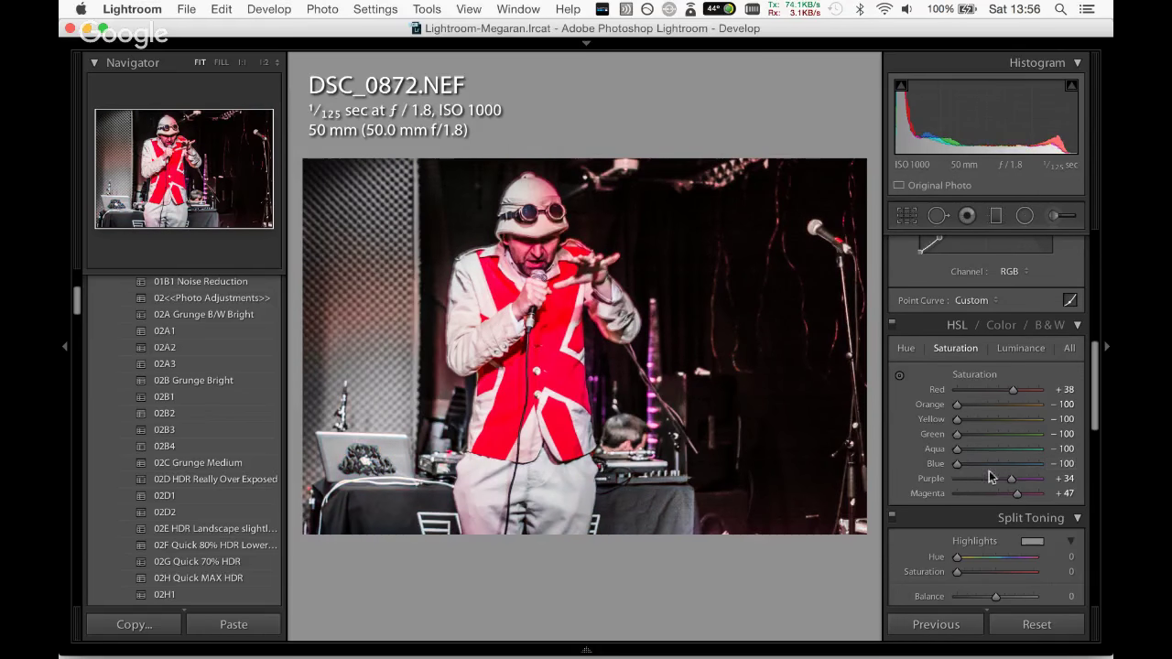
{"action": "mouse_move", "coordinate": [957, 463]}
{"action": "left_mouse_down"}
{"action": "mouse_move", "coordinate": [996, 464]}
{"action": "mouse_move", "coordinate": [956, 464]}
{"action": "left_mouse_up"}
{"action": "left_click_drag", "start_coordinate": [1032, 477], "coordinate": [929, 491]}
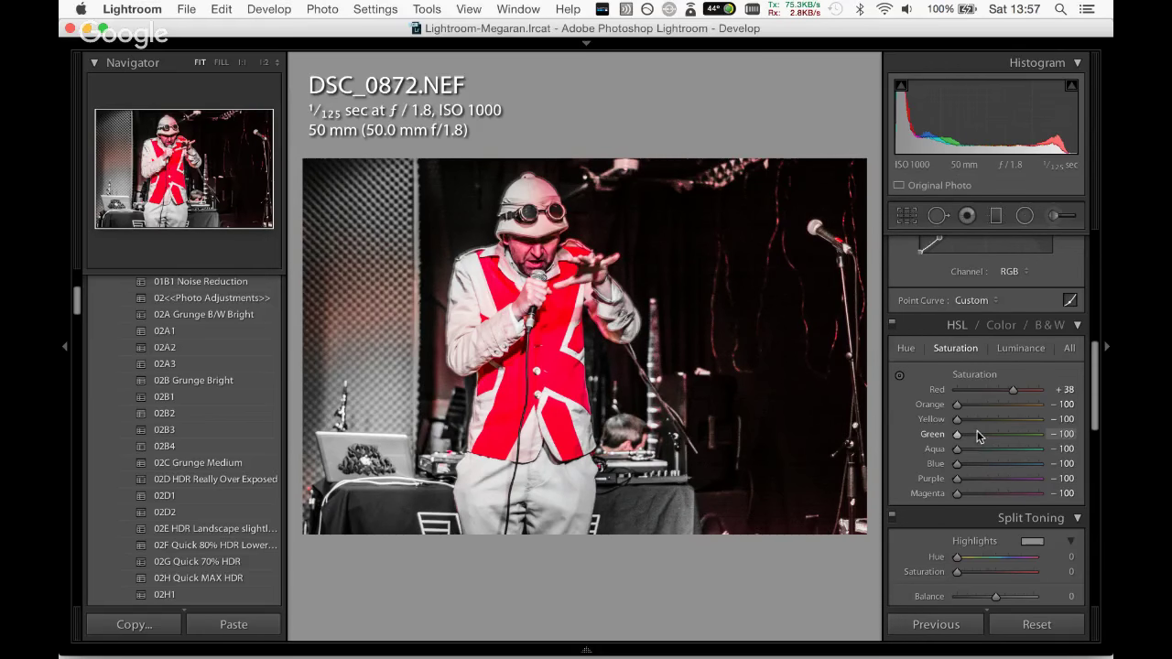
{"action": "left_click_drag", "start_coordinate": [1013, 392], "coordinate": [1012, 392]}
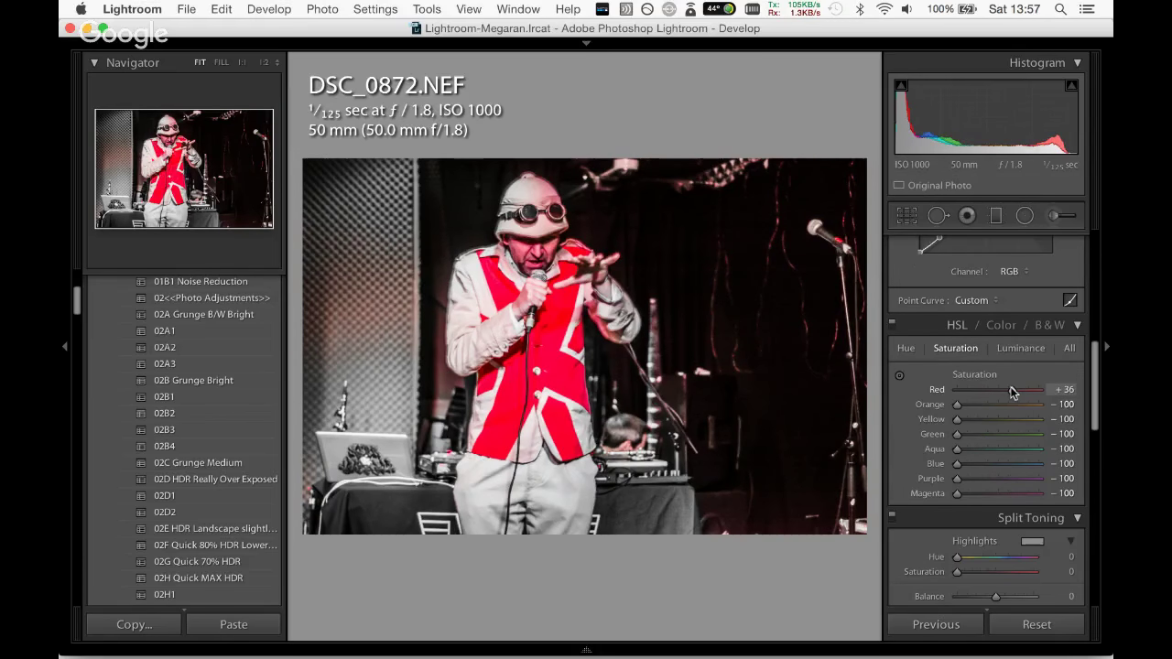
Brush over the singer's face with the Adjustment Brush and set the mask's Saturation to -100.
{"action": "key", "text": "k"}
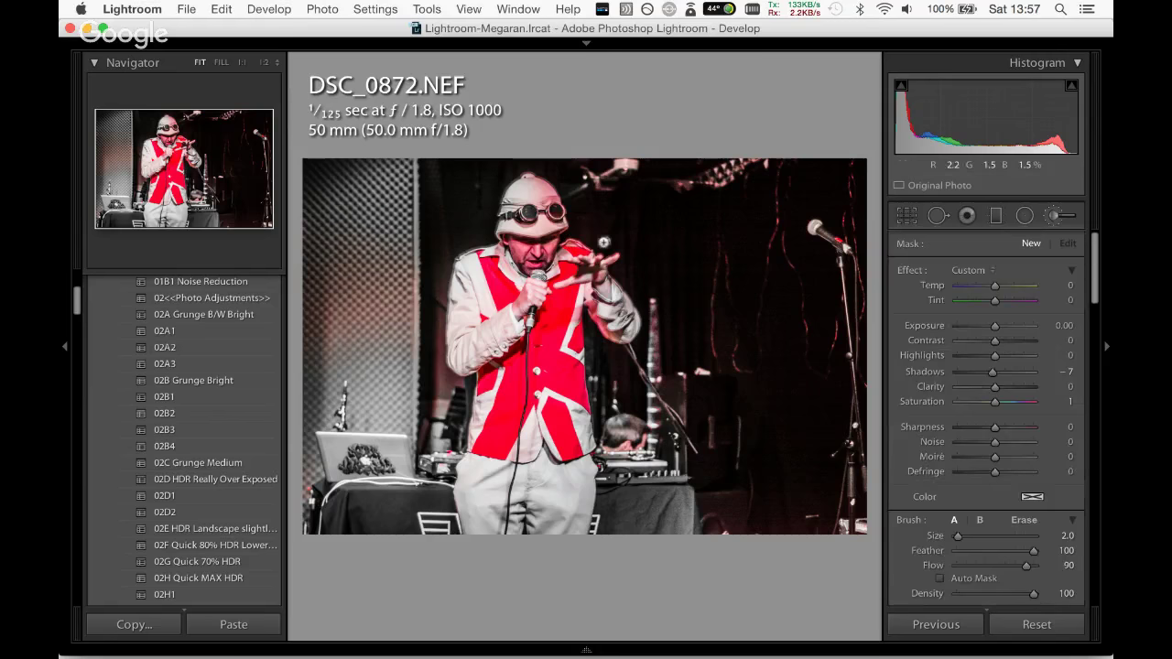
{"action": "left_click", "coordinate": [537, 256]}
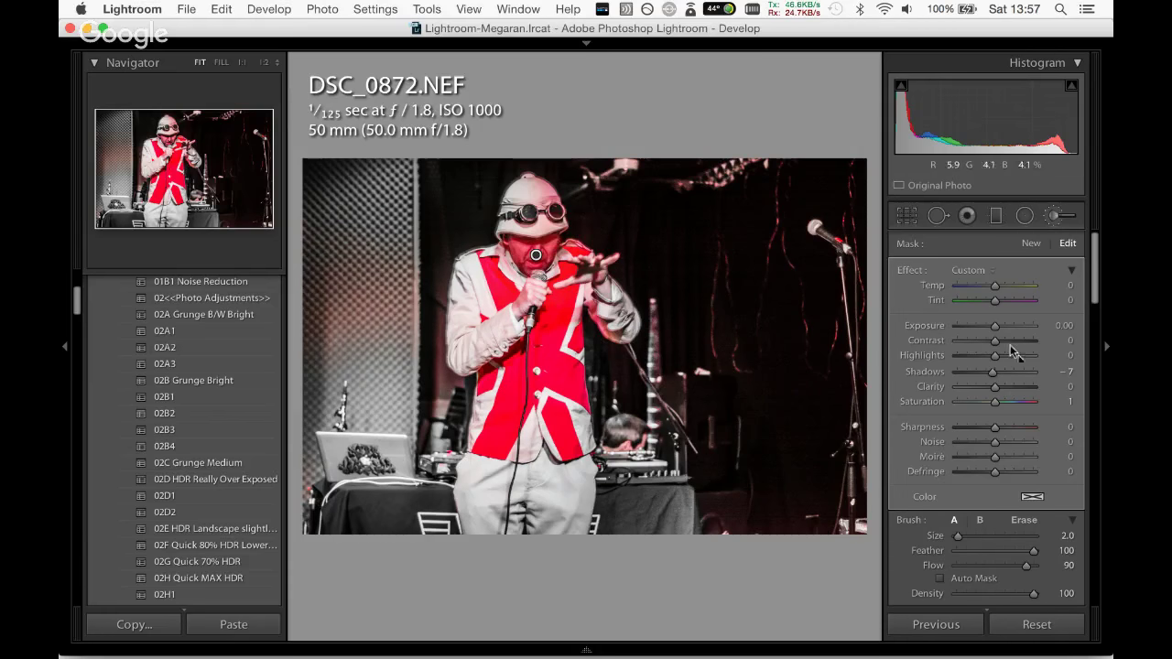
{"action": "left_click_drag", "start_coordinate": [995, 406], "coordinate": [897, 407]}
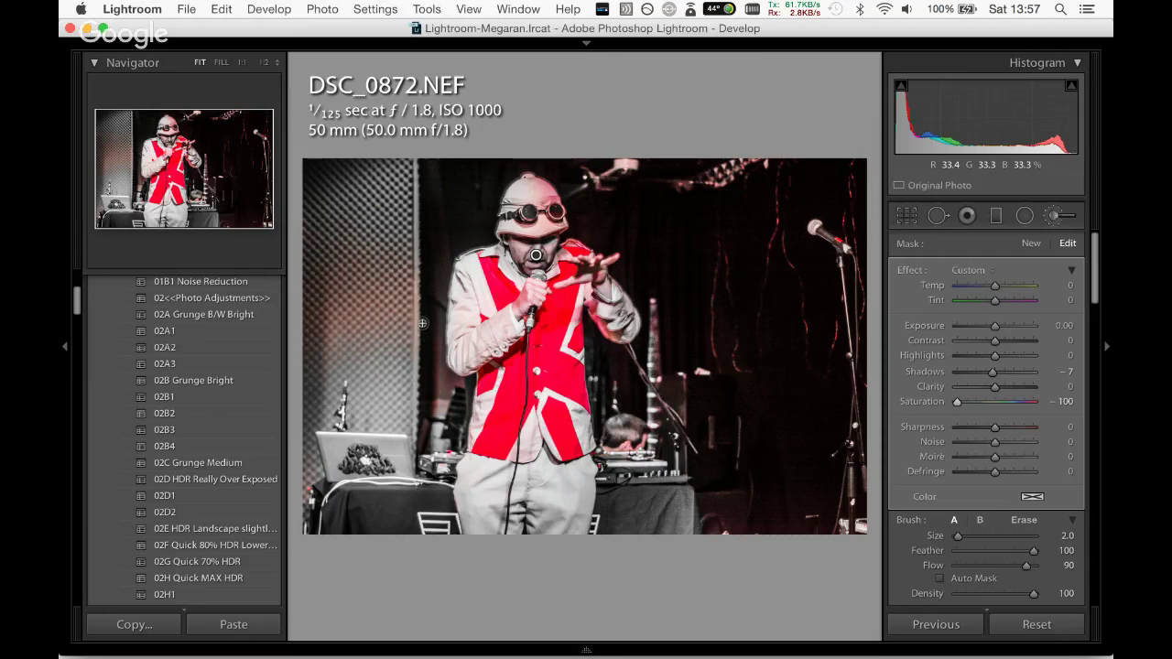
Extend the face's desaturation mask over the surroundings with brush sizes 20 and 6, and undo the last stroke.
{"action": "scroll", "coordinate": [341, 346], "scroll_direction": "up", "scroll_amount": 5}
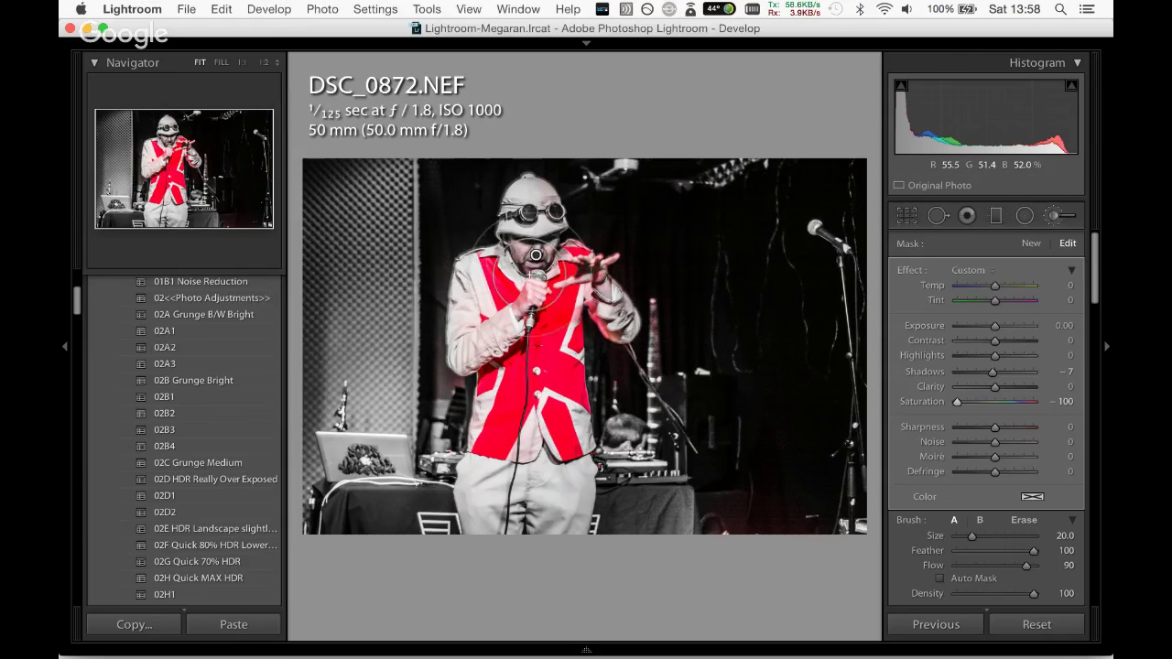
{"action": "scroll", "coordinate": [531, 274], "scroll_direction": "down", "scroll_amount": 7}
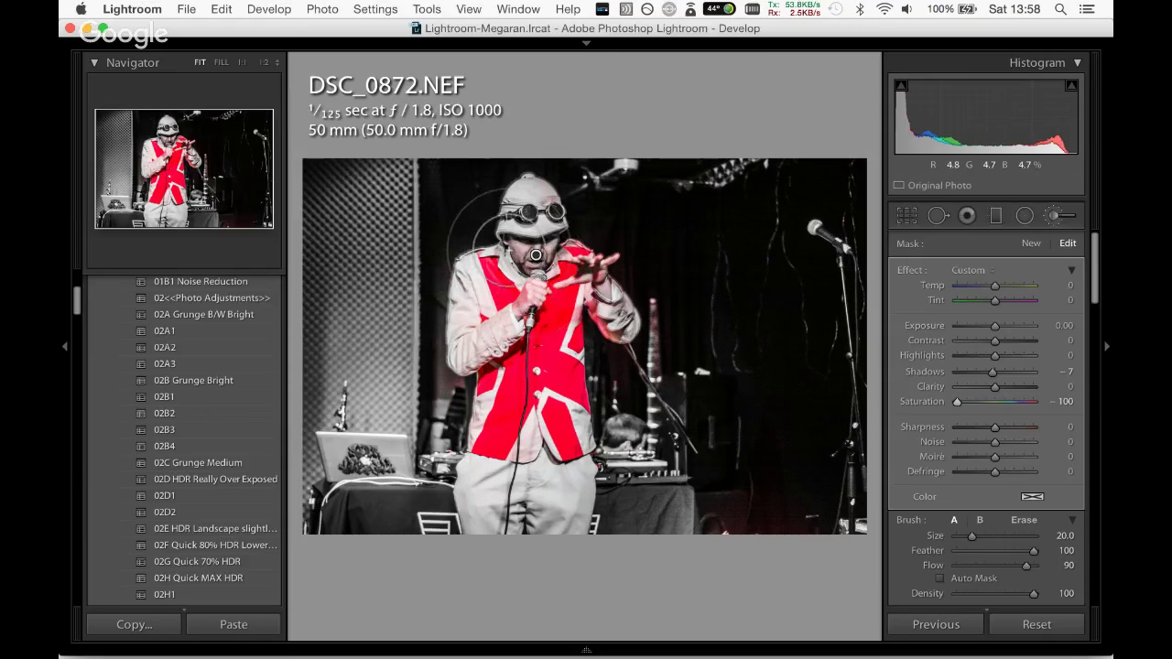
{"action": "scroll", "coordinate": [500, 250], "scroll_direction": "down", "scroll_amount": 5}
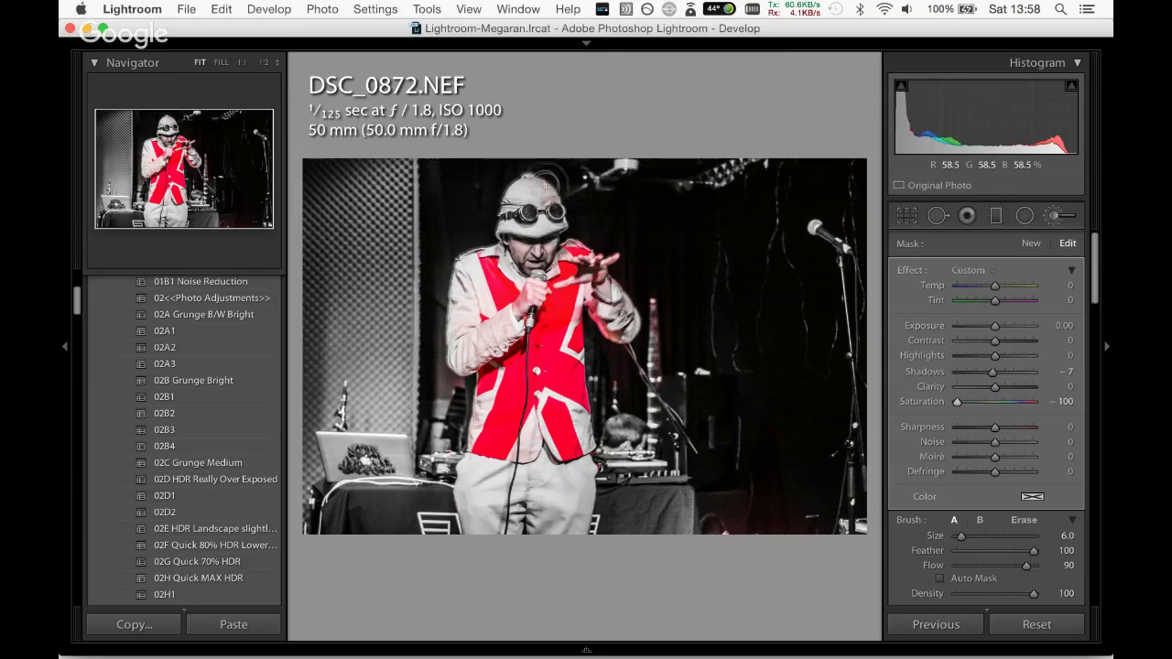
{"action": "scroll", "coordinate": [536, 254], "scroll_direction": "down", "scroll_amount": 2}
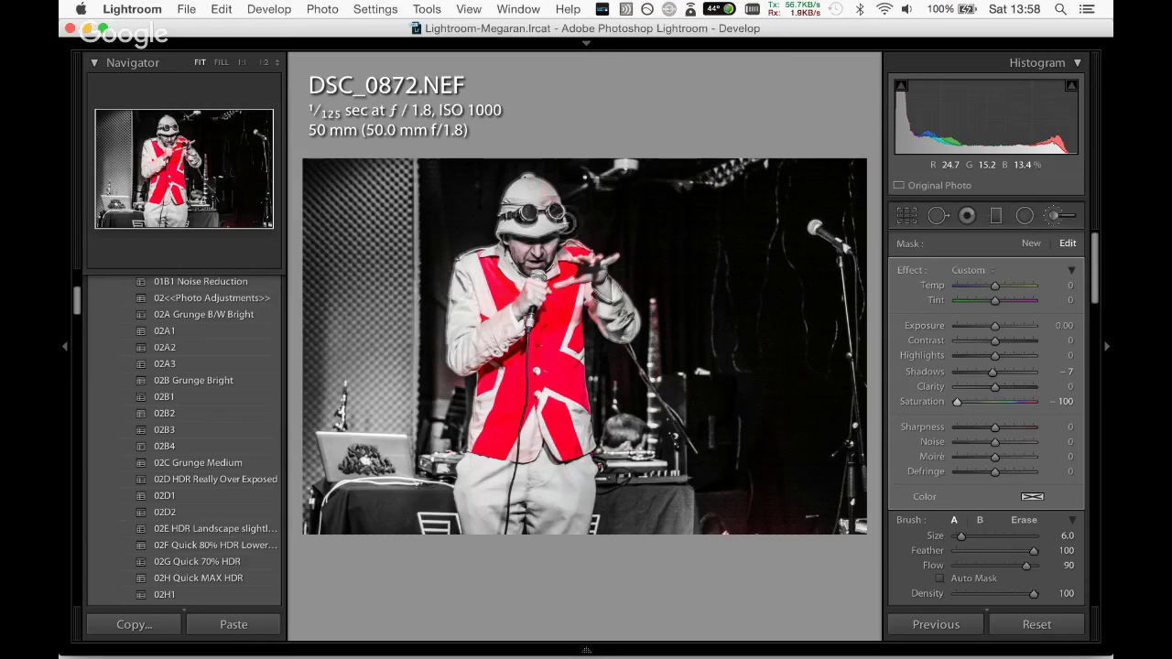
{"action": "mouse_move", "coordinate": [462, 293]}
{"action": "left_mouse_down"}
{"action": "mouse_move", "coordinate": [485, 274]}
{"action": "mouse_move", "coordinate": [499, 298]}
{"action": "mouse_move", "coordinate": [579, 243]}
{"action": "left_mouse_up"}
{"action": "key", "text": "super+z"}
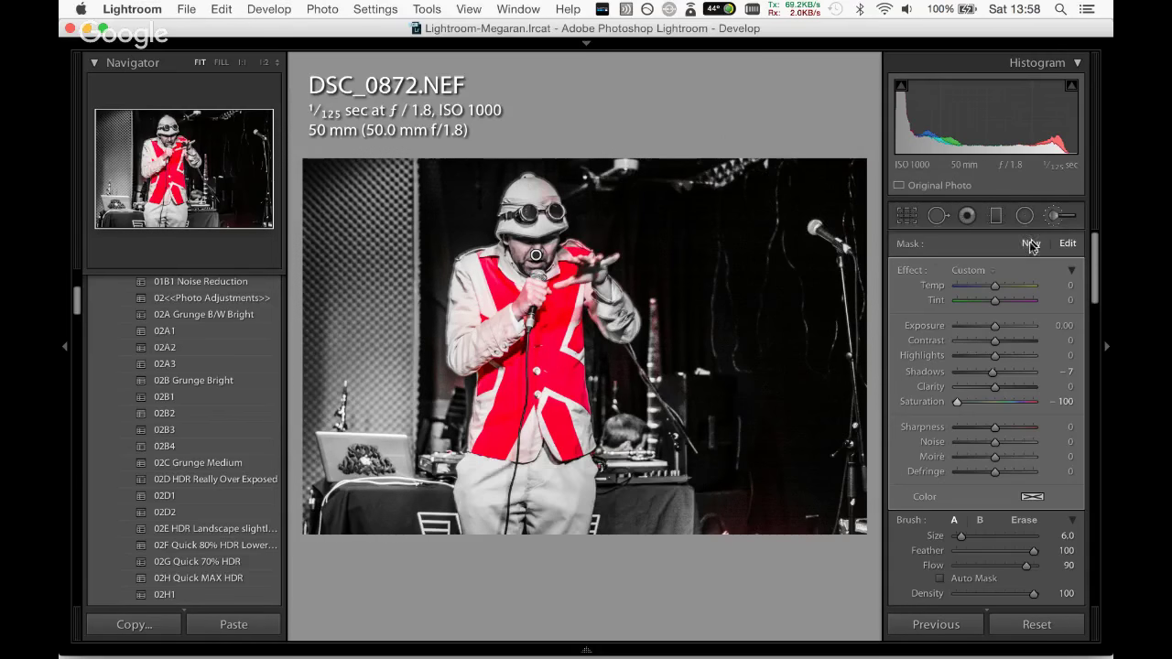
Start a new brush mask beside the singer's head, set its Saturation to -100, paint the raised hand, and undo the last stroke.
{"action": "left_click", "coordinate": [1053, 219]}
{"action": "left_click", "coordinate": [1054, 220]}
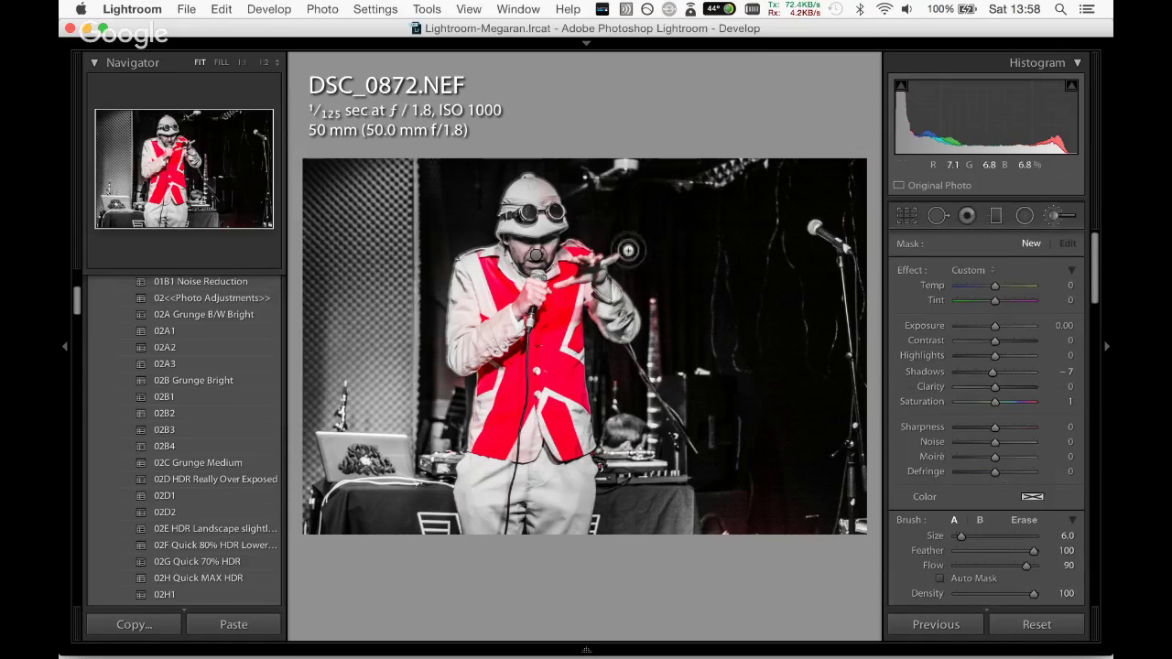
{"action": "left_click_drag", "start_coordinate": [574, 230], "coordinate": [536, 239]}
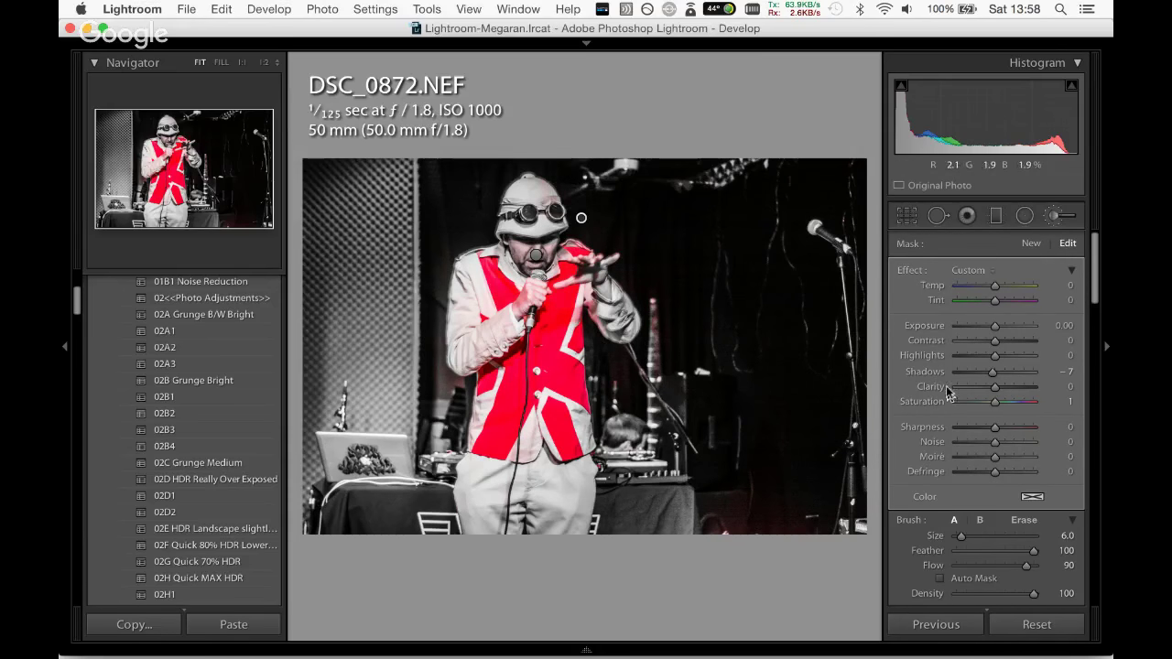
{"action": "left_click_drag", "start_coordinate": [995, 404], "coordinate": [956, 403]}
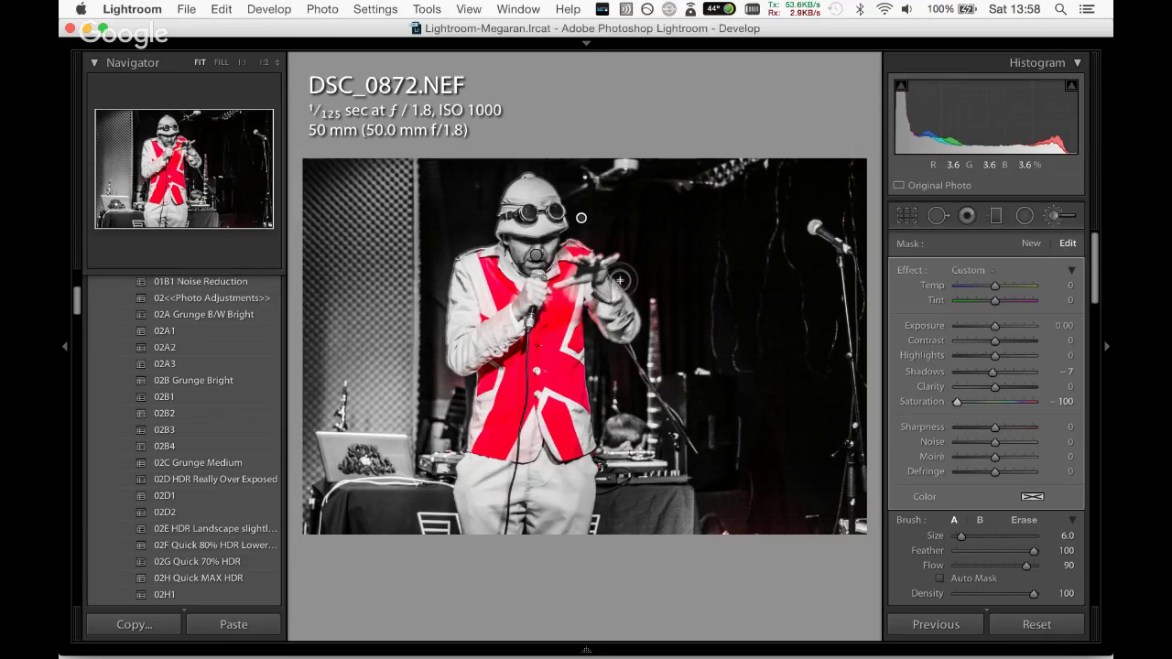
{"action": "key", "text": "super+z"}
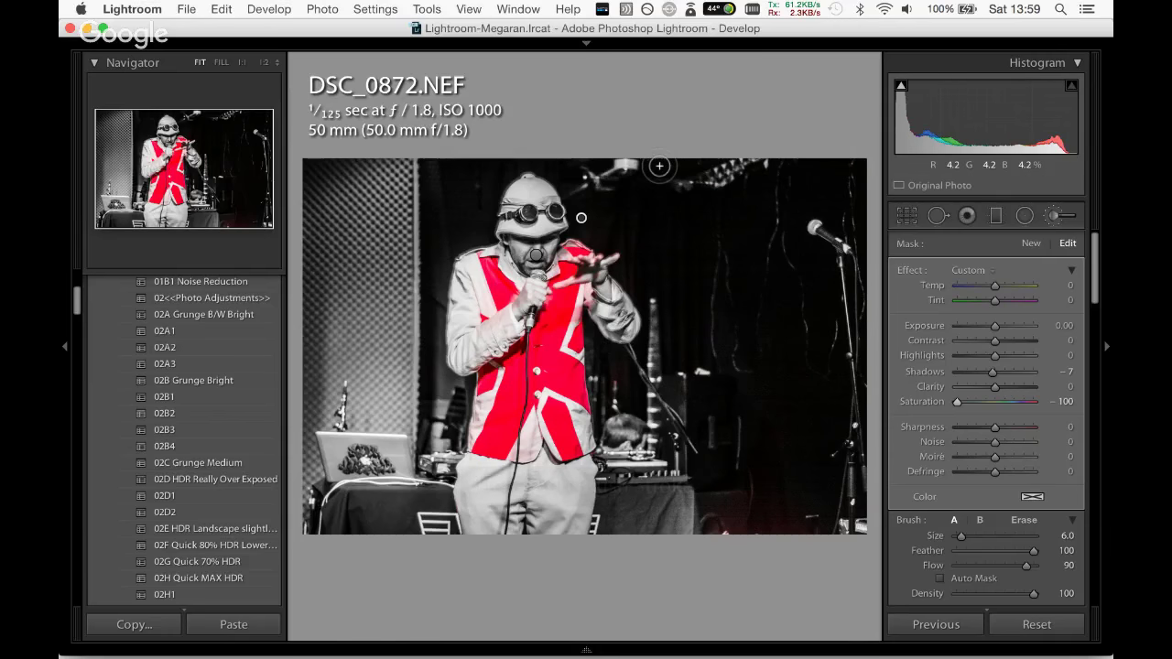
Examine the raised hand and jacket edges up close with the mask pins hidden and shown.
{"action": "key", "text": "z"}
{"action": "scroll", "coordinate": [657, 141], "scroll_direction": "down", "scroll_amount": 10}
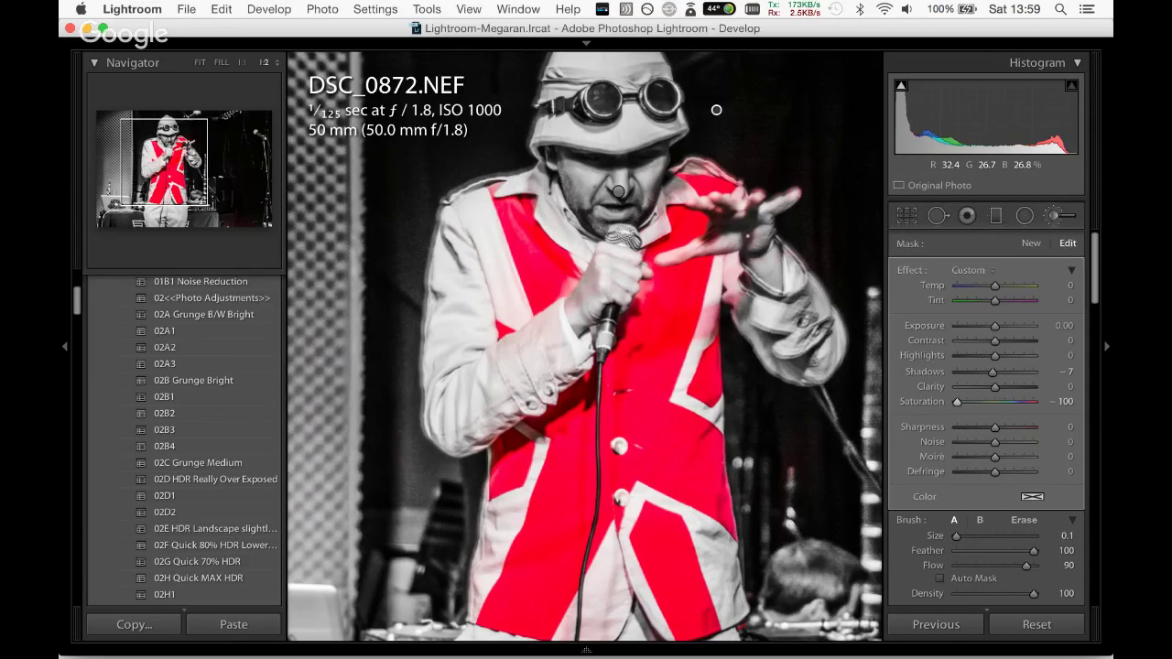
{"action": "key", "text": "h"}
{"action": "scroll", "coordinate": [749, 290], "scroll_direction": "up", "scroll_amount": 10}
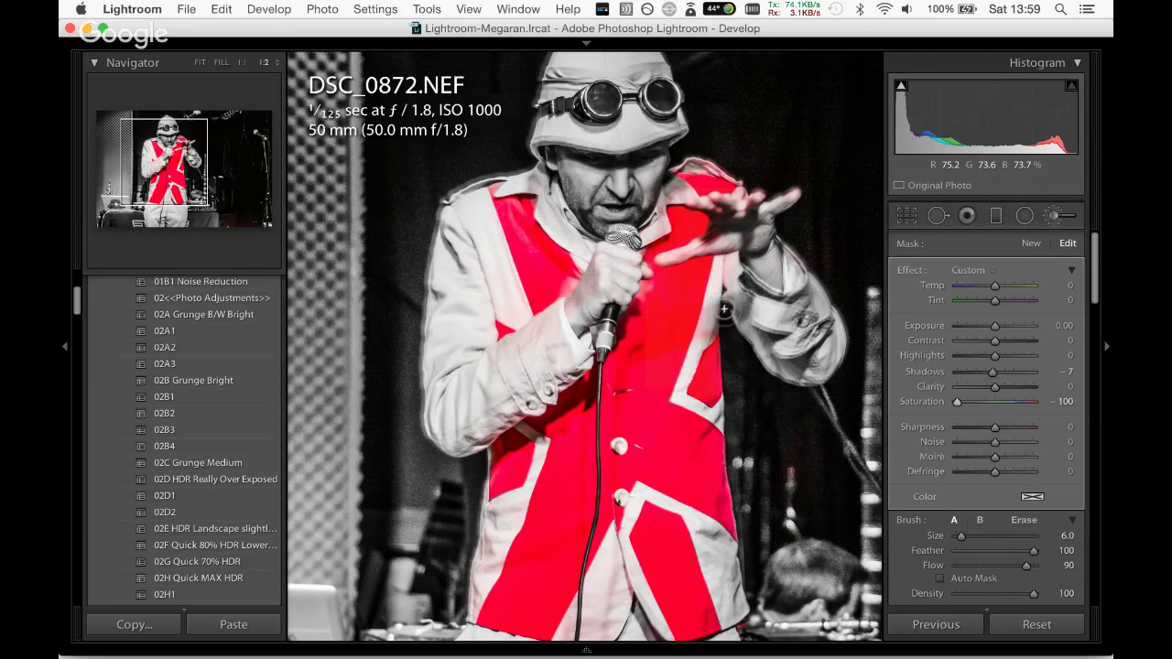
{"action": "scroll", "coordinate": [741, 247], "scroll_direction": "down", "scroll_amount": 10}
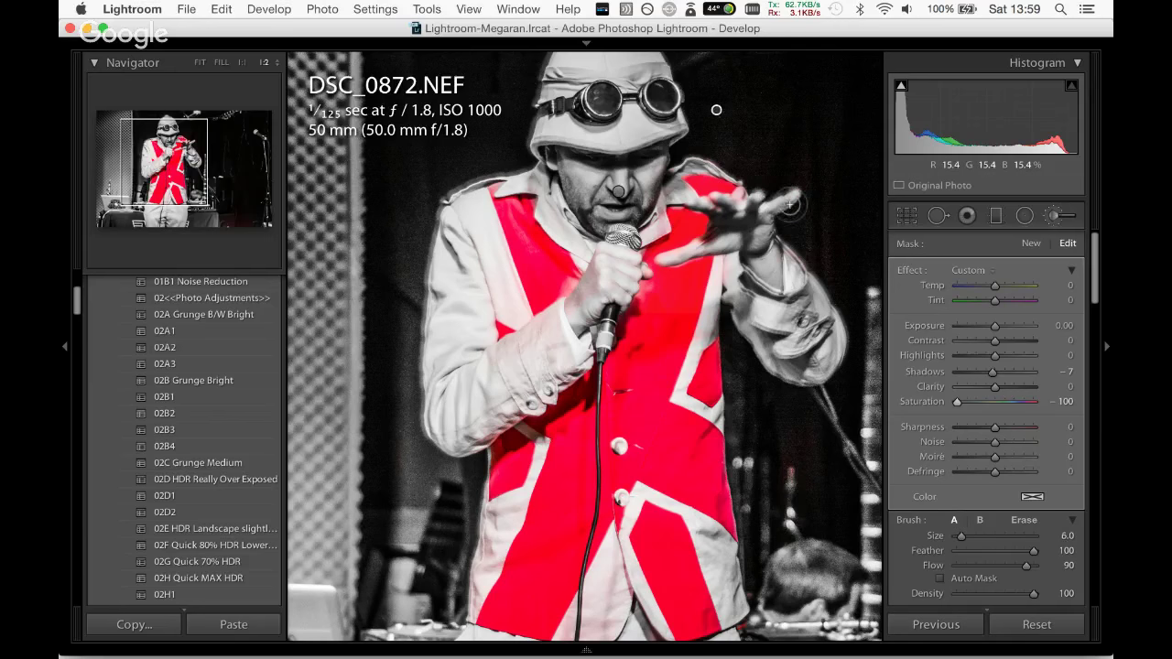
{"action": "scroll", "coordinate": [798, 211], "scroll_direction": "up", "scroll_amount": 5}
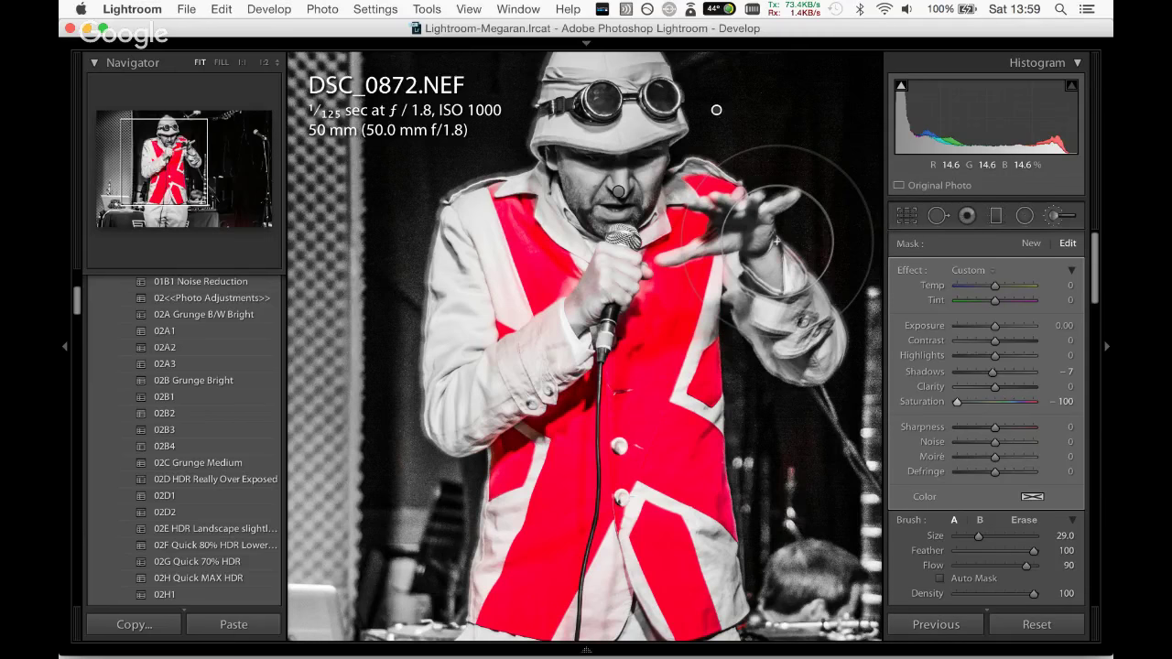
{"action": "key", "text": "z"}
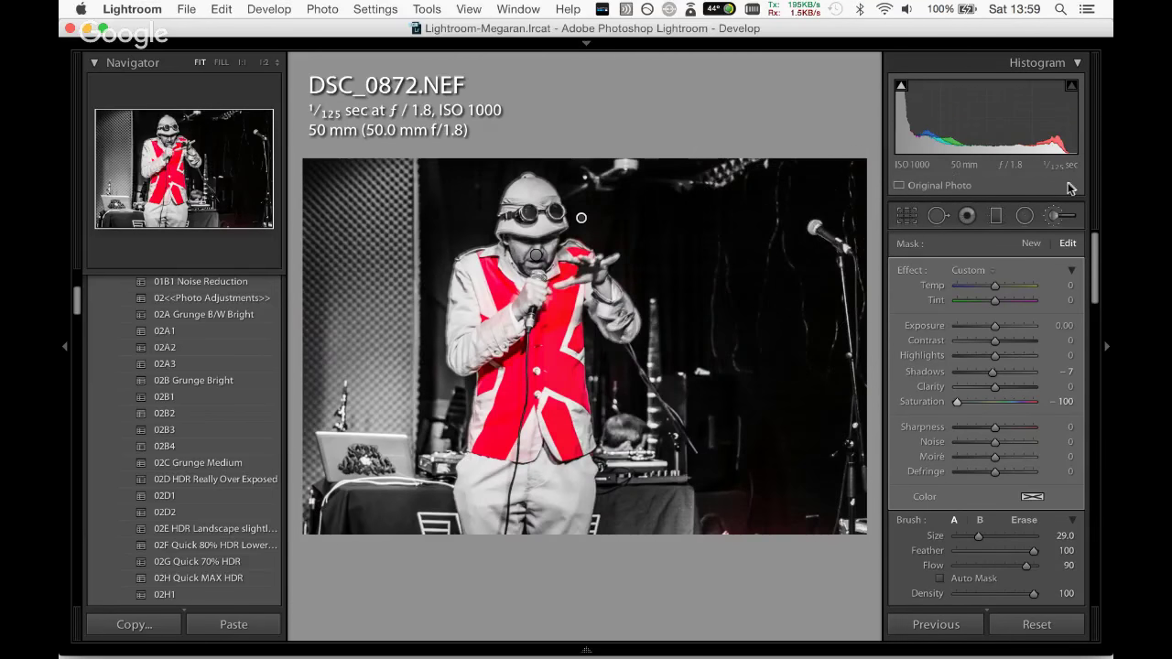
Set DSC_0872.NEF's Blacks to +26, Highlights to -29 and Contrast to +80.
{"action": "left_click", "coordinate": [1055, 215]}
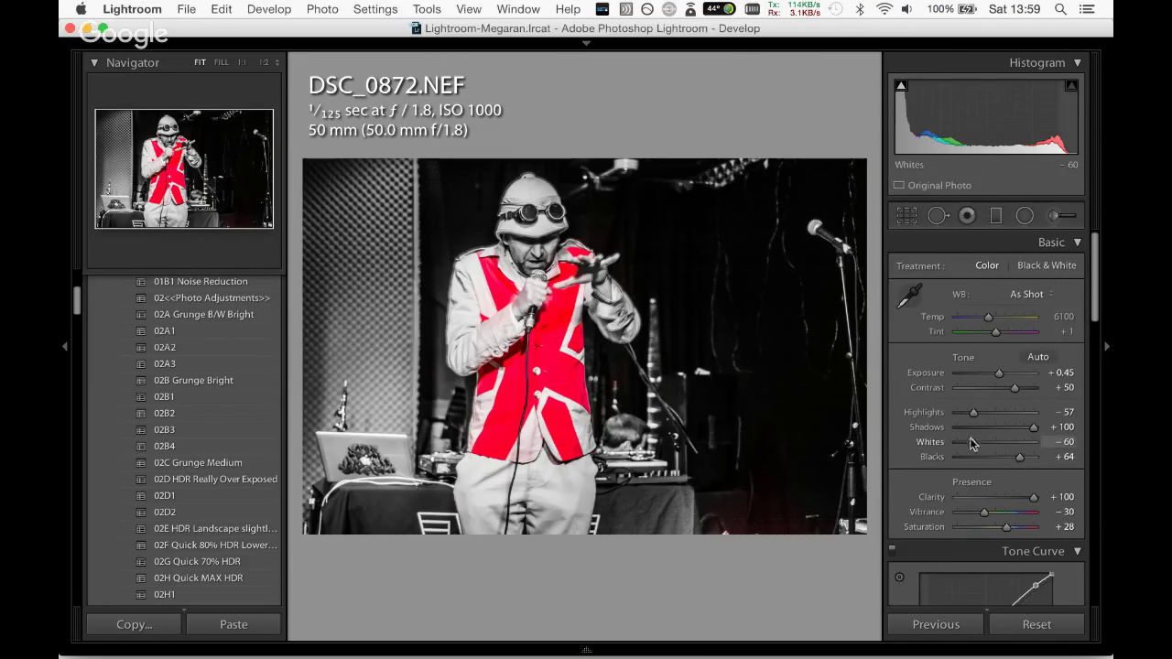
{"action": "left_click_drag", "start_coordinate": [1020, 457], "coordinate": [1006, 457]}
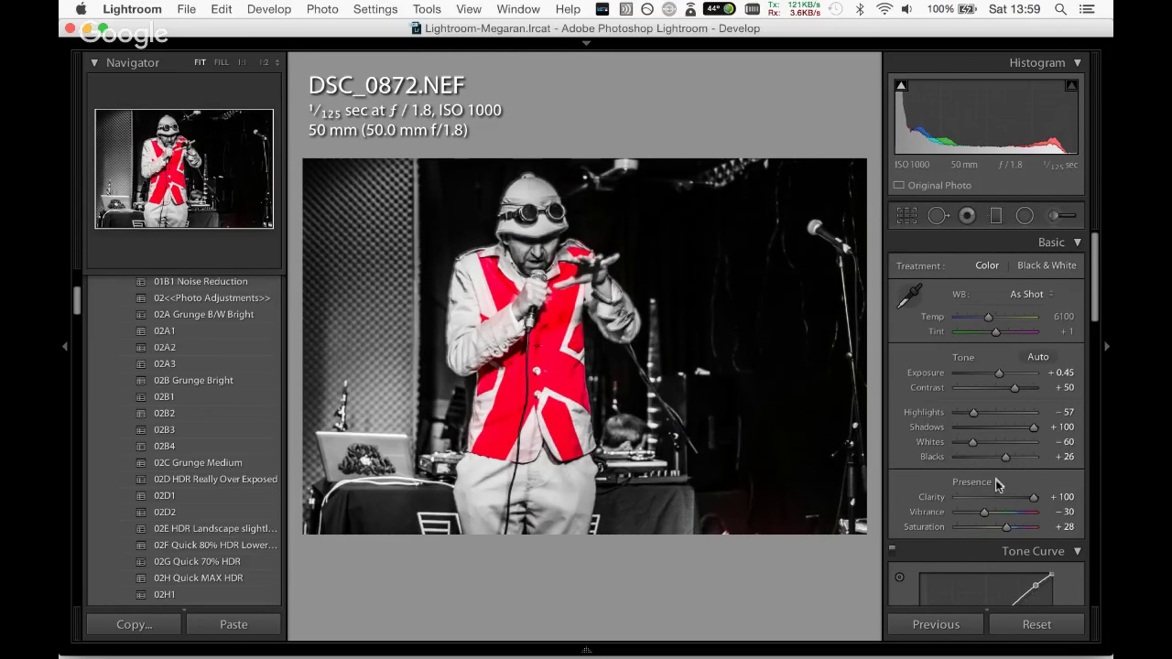
{"action": "left_click_drag", "start_coordinate": [979, 419], "coordinate": [1028, 391]}
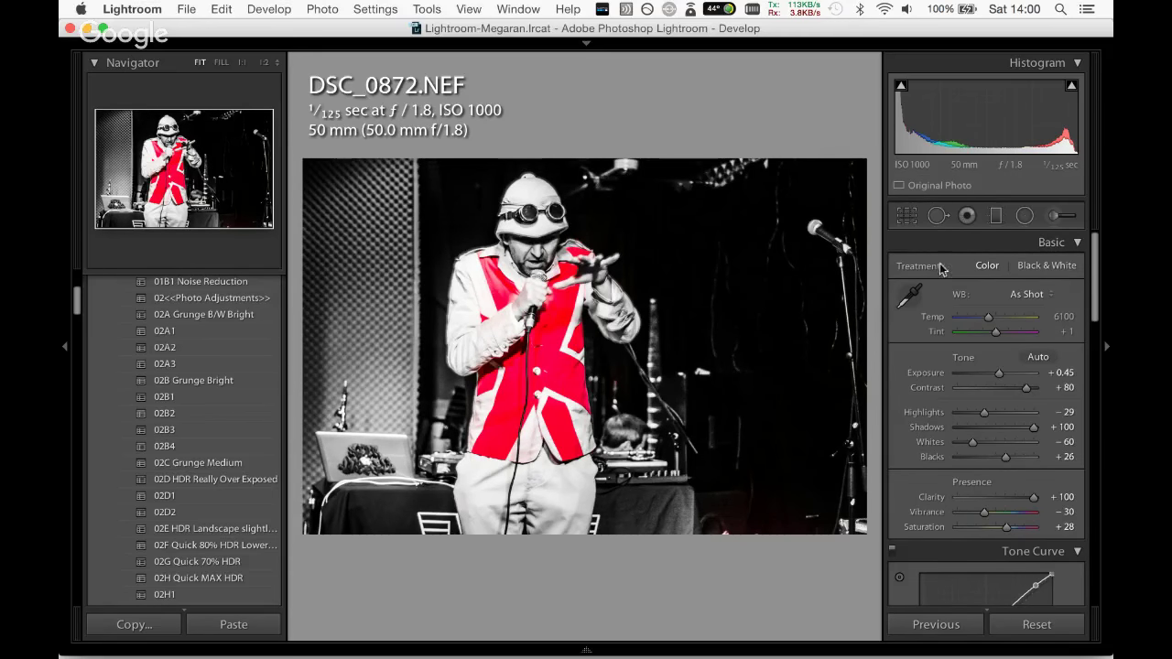
Brush a new mask over the red vest with a size 4 brush and set its Saturation to 100.
{"action": "left_click", "coordinate": [1055, 216]}
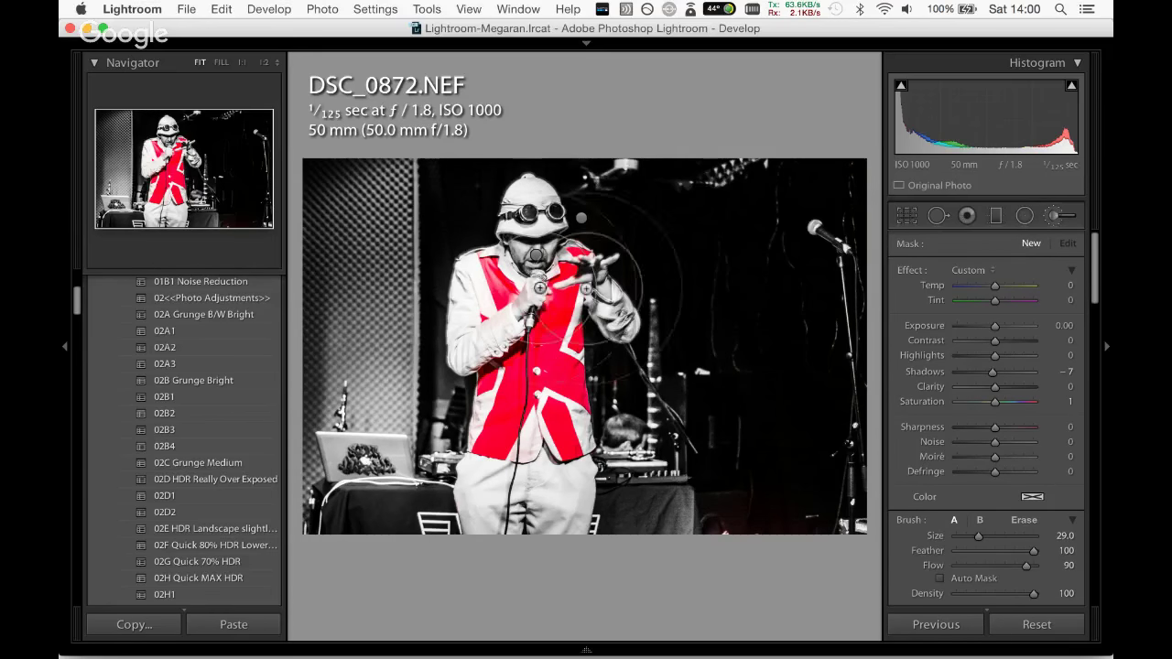
{"action": "scroll", "coordinate": [509, 298], "scroll_direction": "down", "scroll_amount": 5}
{"action": "scroll", "coordinate": [510, 297], "scroll_direction": "down", "scroll_amount": 3}
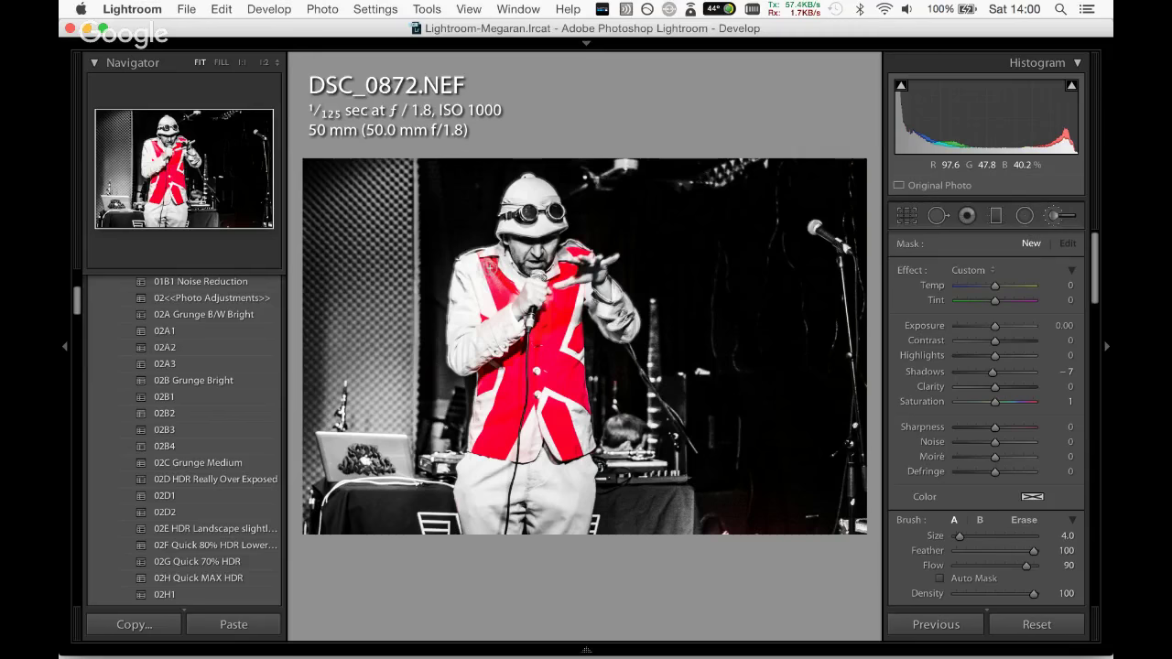
{"action": "left_click", "coordinate": [703, 254]}
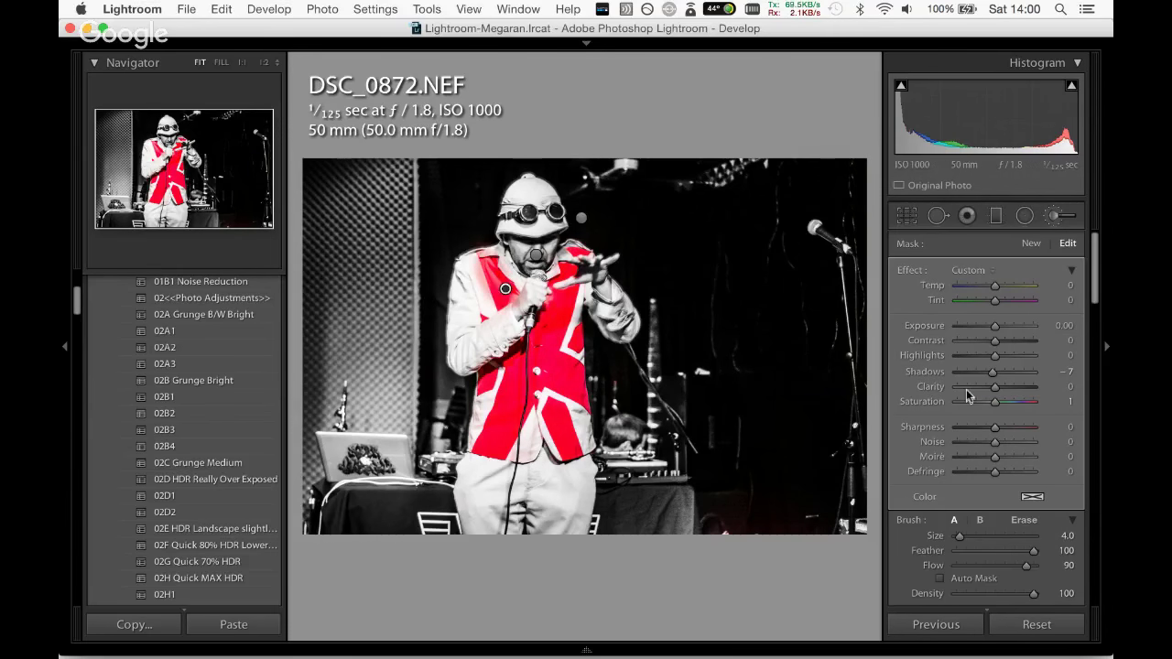
{"action": "left_click_drag", "start_coordinate": [968, 401], "coordinate": [1031, 406]}
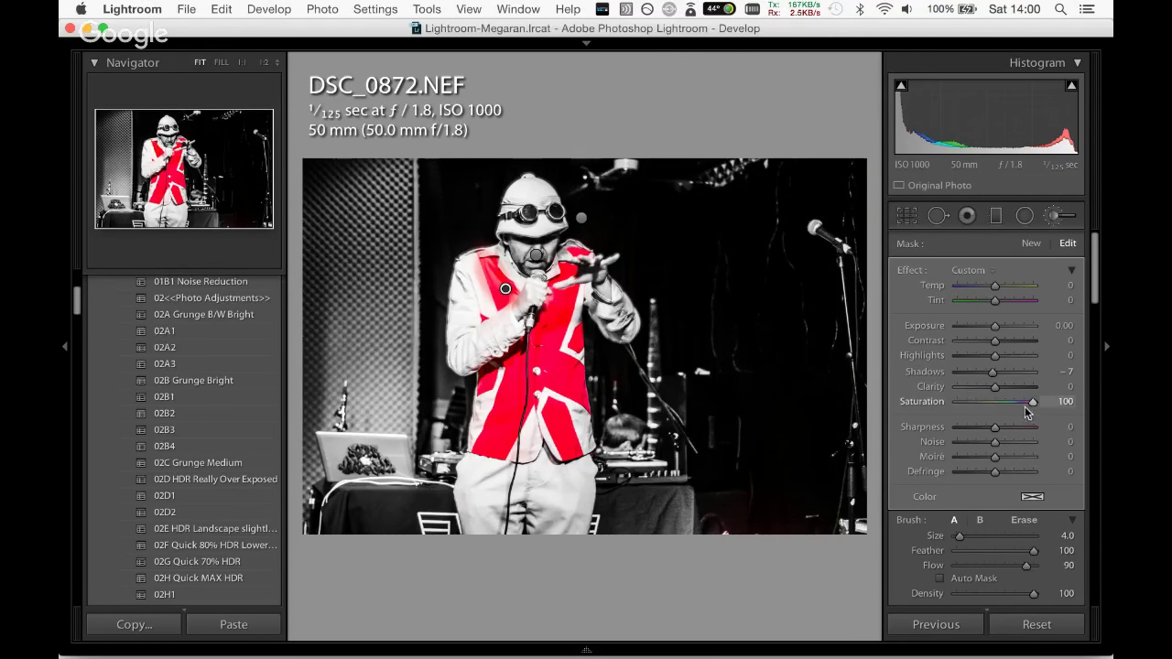
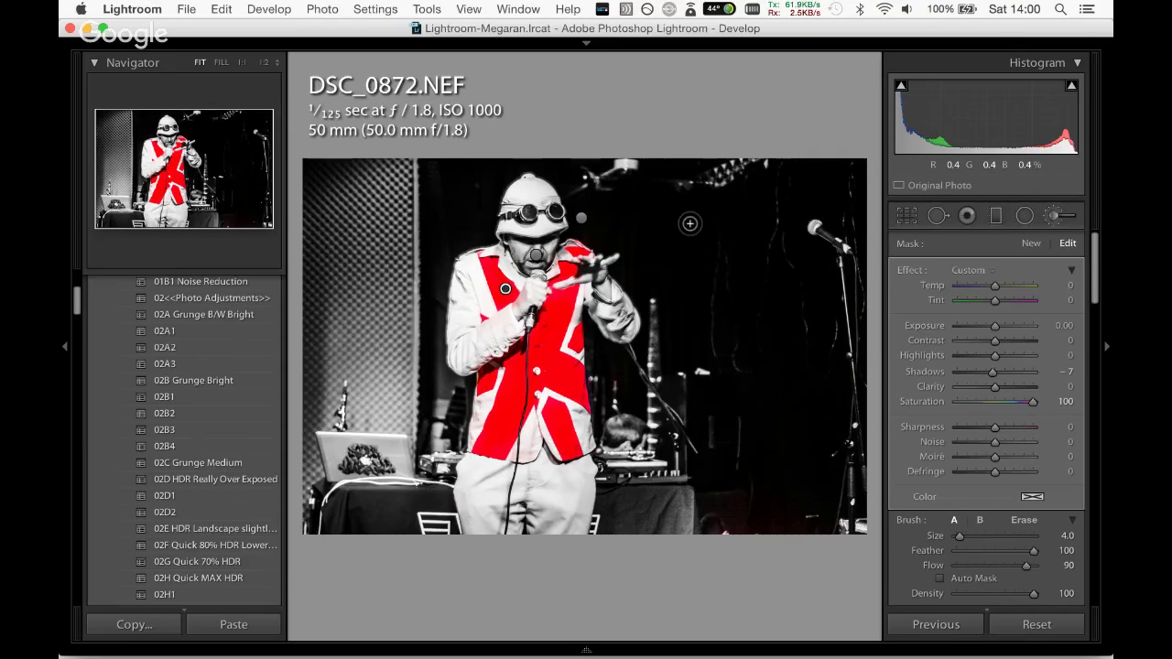
{"action": "left_click", "coordinate": [1052, 215]}
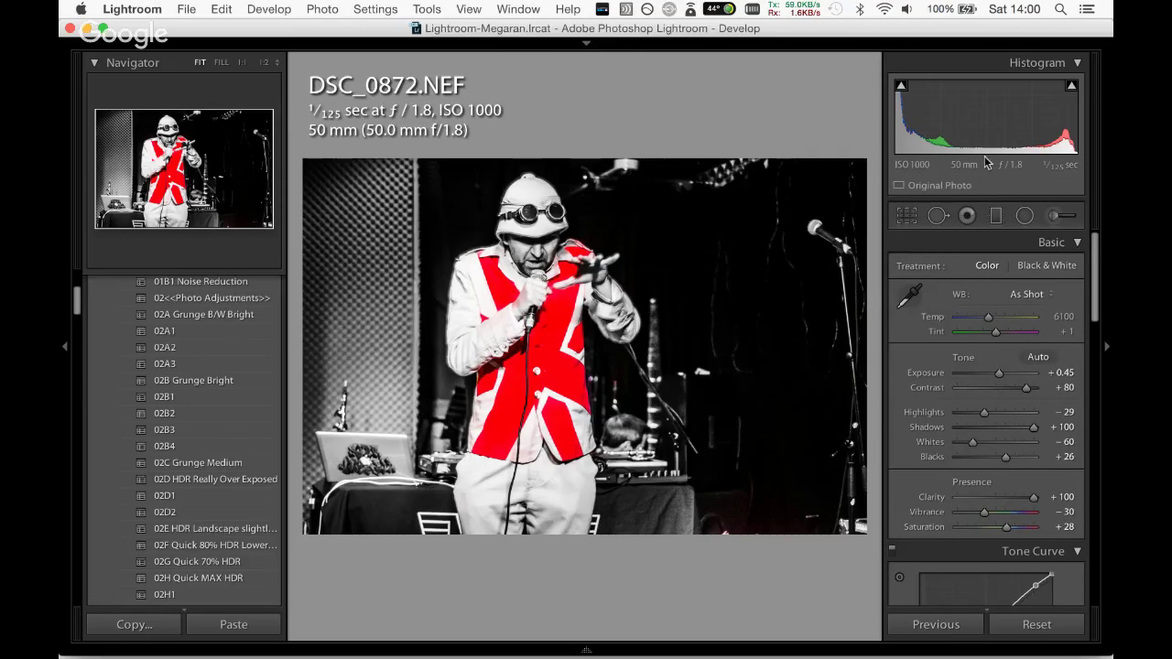
Select the desaturation mask beside the head and brush the area between the shoulder and raised hand at size 4.
{"action": "left_click", "coordinate": [1055, 215]}
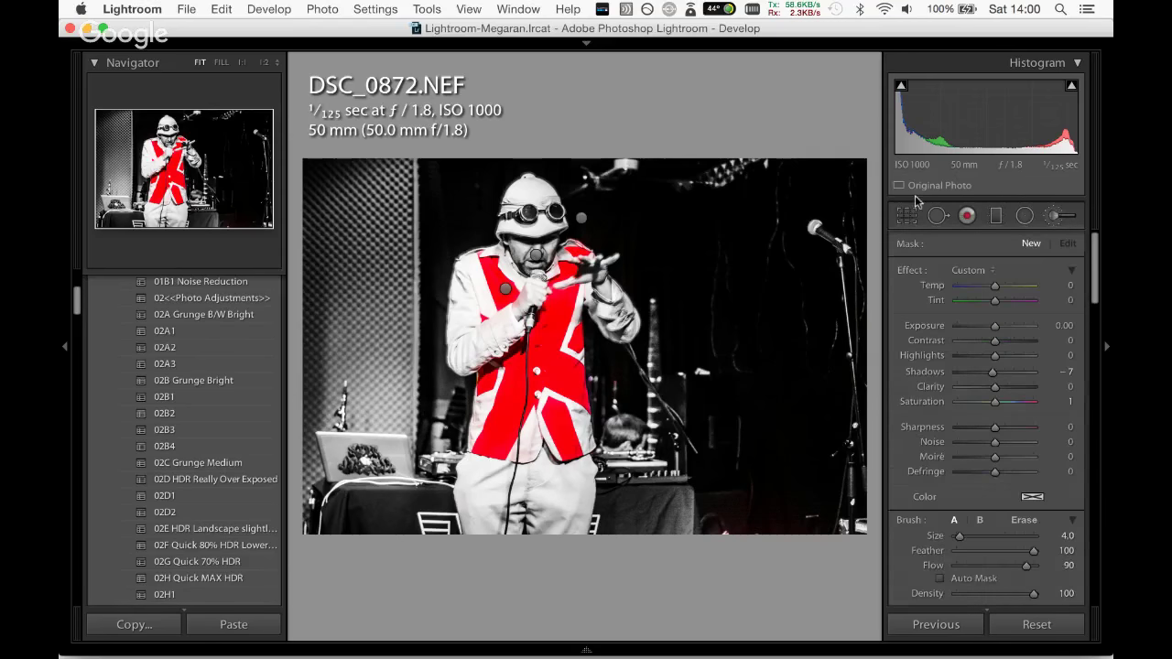
{"action": "key", "text": "z"}
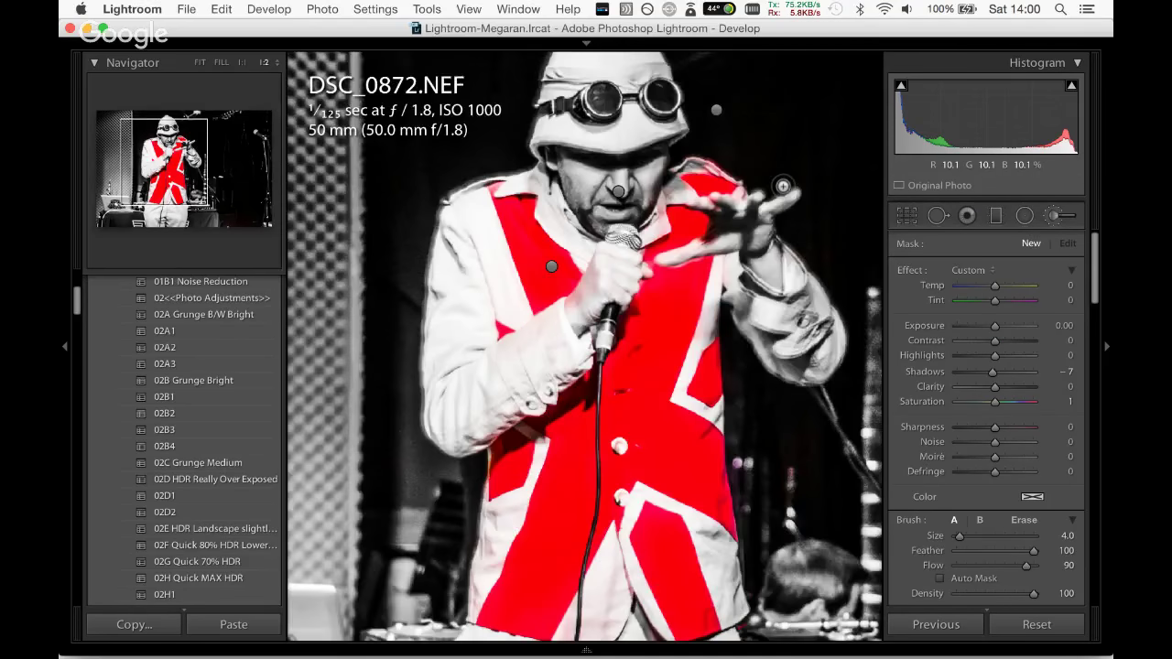
{"action": "left_click", "coordinate": [716, 110]}
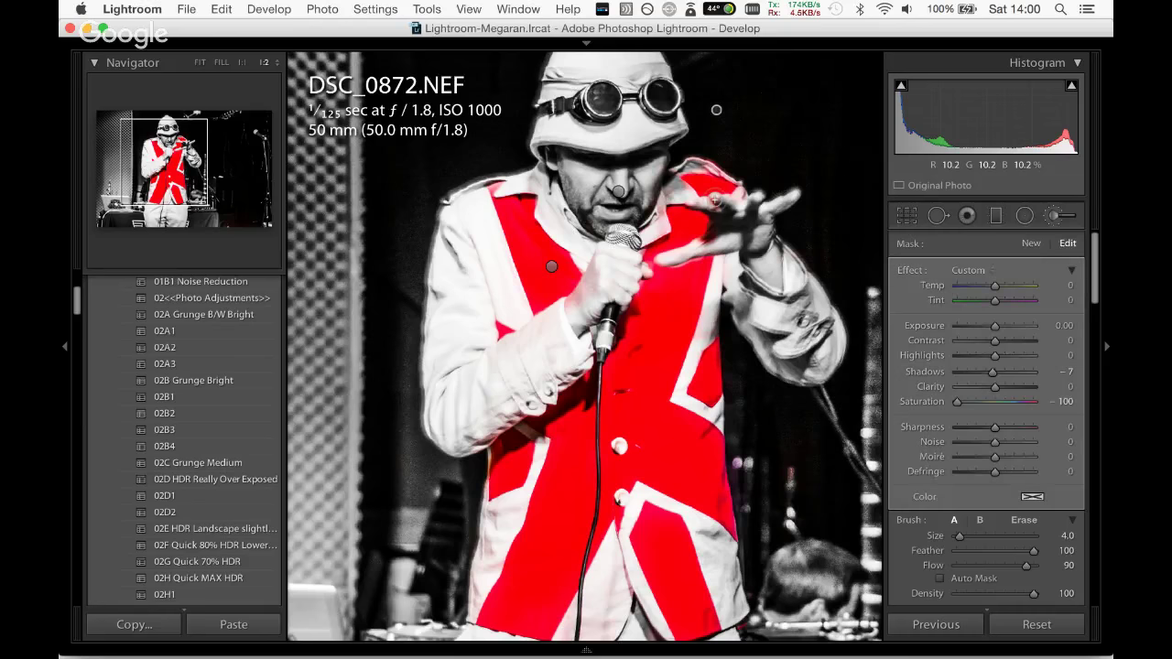
{"action": "left_click_drag", "start_coordinate": [714, 200], "coordinate": [689, 206]}
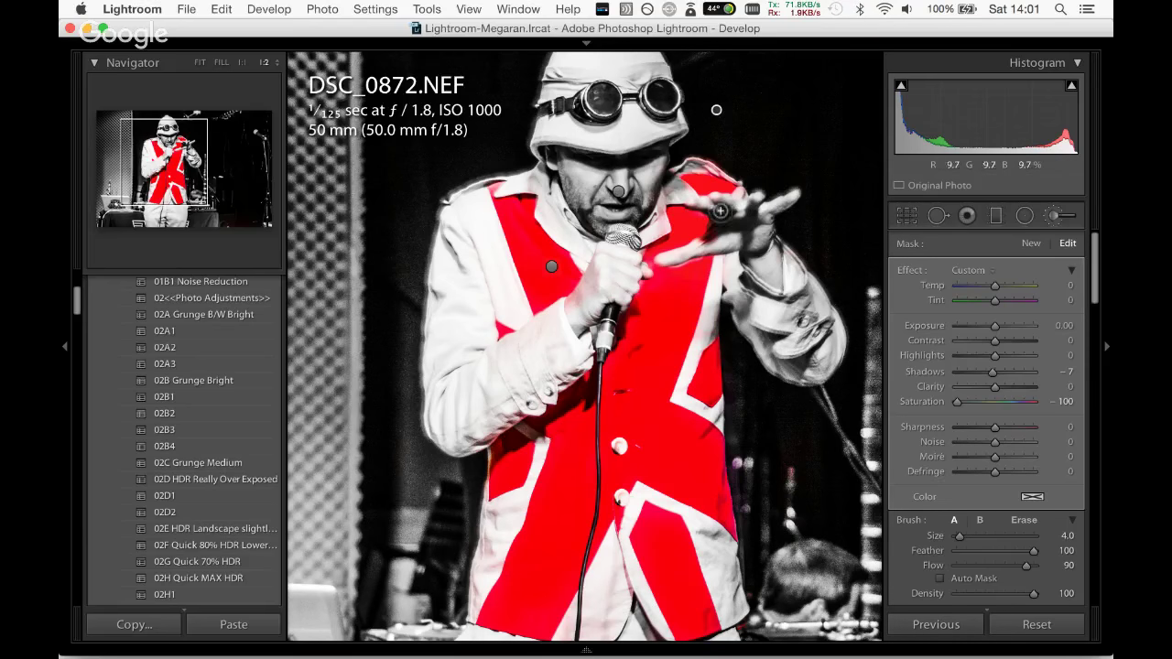
Select the face's desaturation mask, undo the last stroke, and brush the raised hand's edges with a size 1 brush.
{"action": "mouse_move", "coordinate": [619, 191]}
{"action": "left_mouse_down"}
{"action": "mouse_move", "coordinate": [681, 227]}
{"action": "mouse_move", "coordinate": [730, 216]}
{"action": "mouse_move", "coordinate": [713, 208]}
{"action": "mouse_move", "coordinate": [728, 220]}
{"action": "left_mouse_up"}
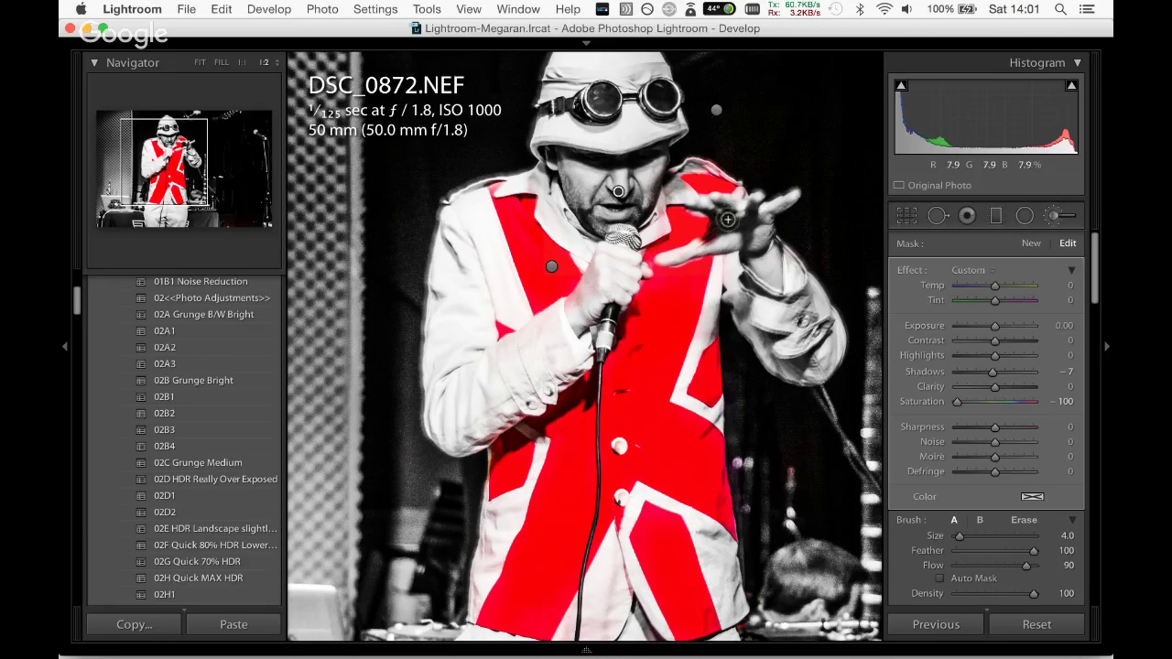
{"action": "key", "text": "super+z"}
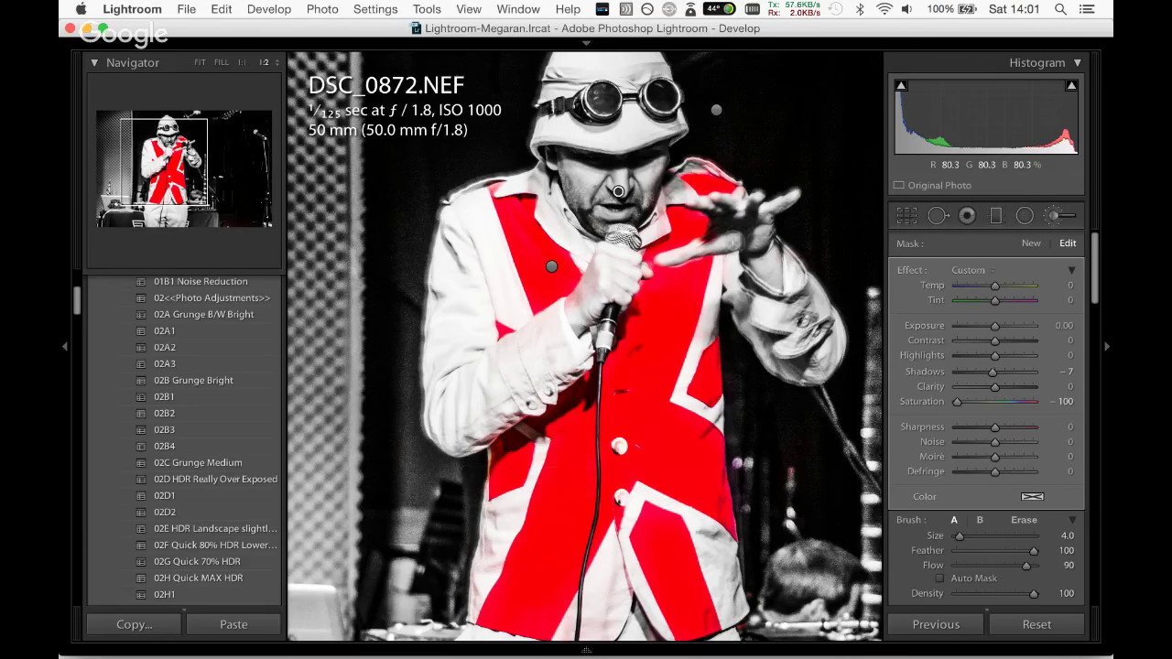
{"action": "key", "text": "bracketleft"}
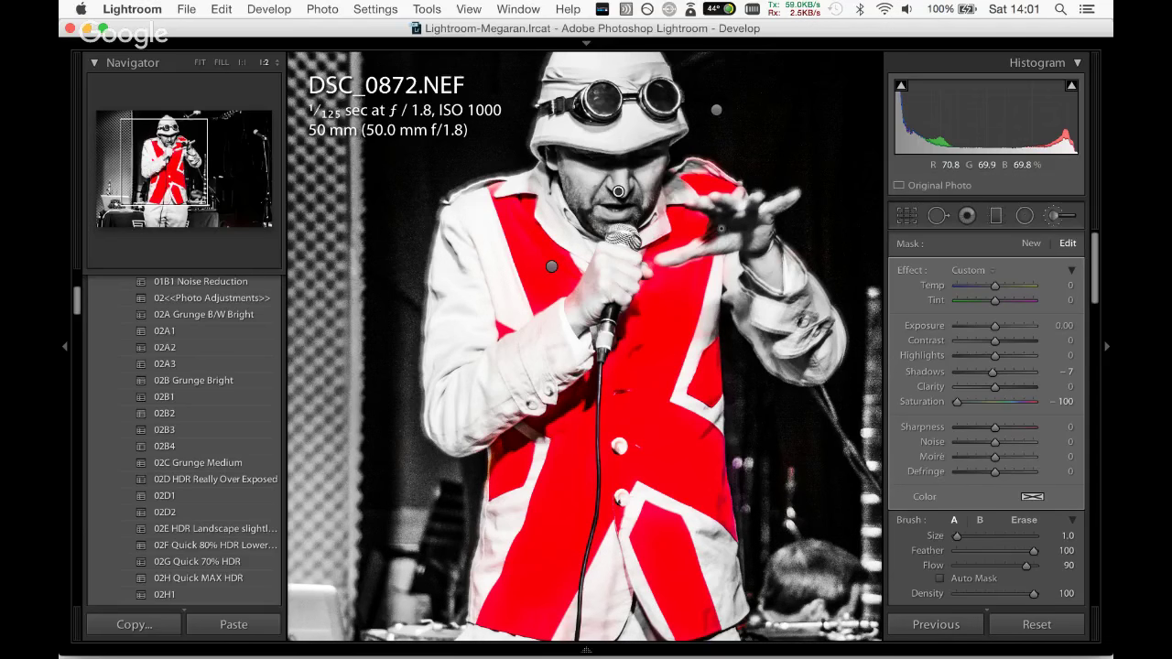
{"action": "left_click_drag", "start_coordinate": [722, 237], "coordinate": [711, 238]}
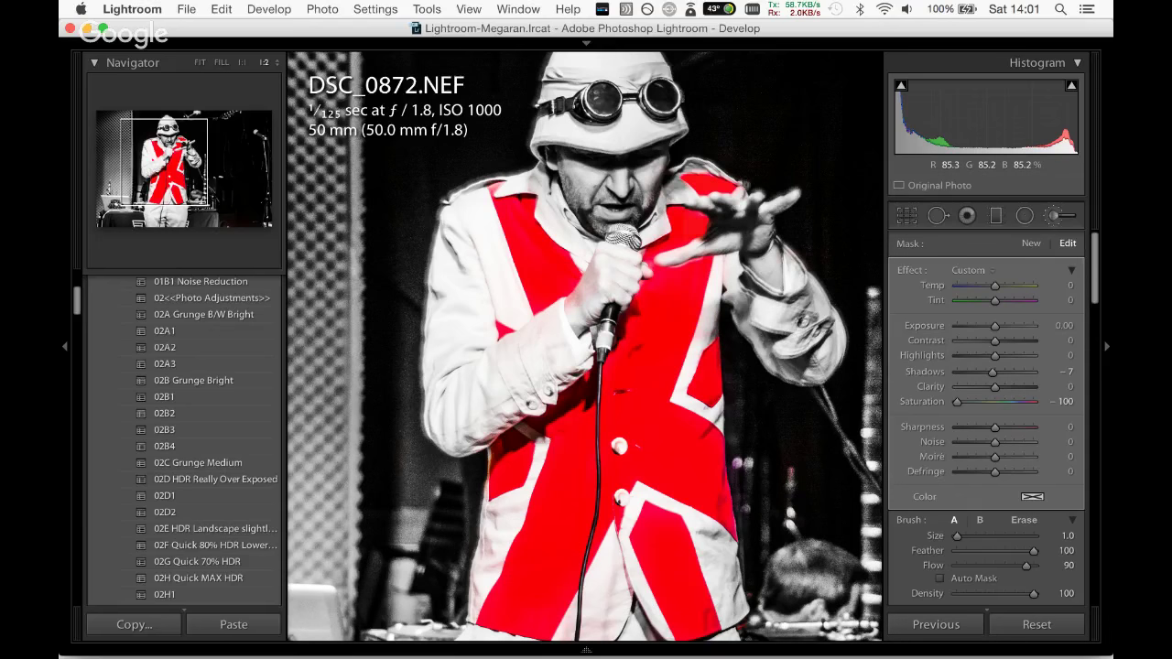
{"action": "key", "text": "h"}
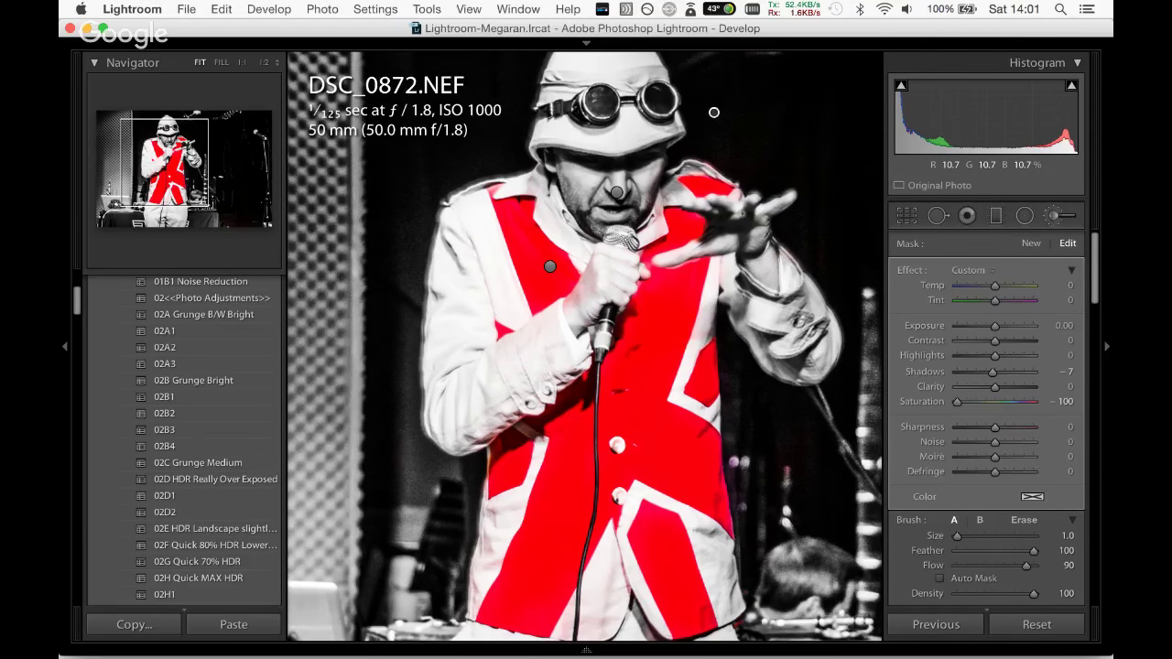
Check the whole photo with the mask pins hidden.
{"action": "key", "text": "z"}
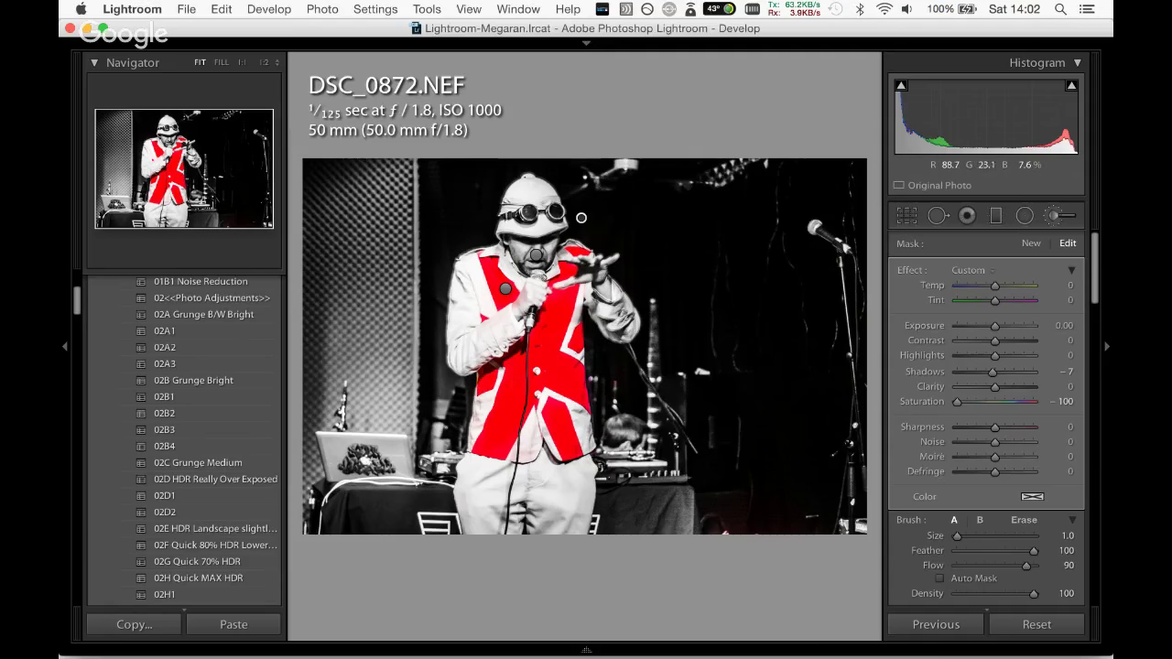
{"action": "key", "text": "h"}
{"action": "scroll", "coordinate": [550, 366], "scroll_direction": "down", "scroll_amount": 5}
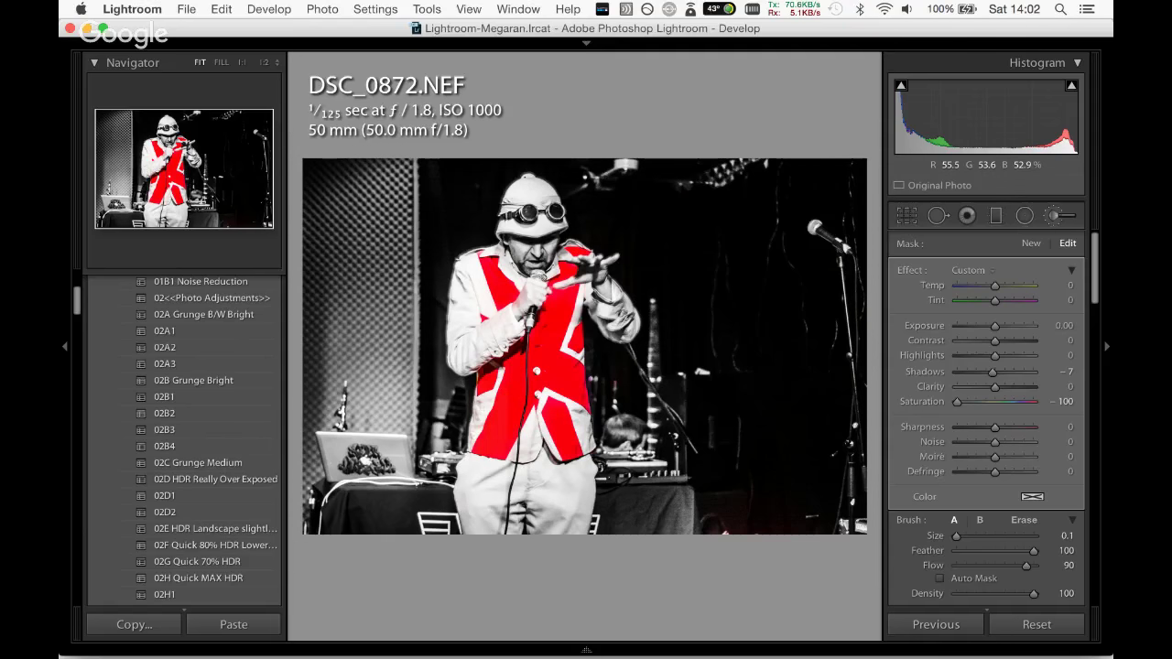
{"action": "mouse_move", "coordinate": [581, 217]}
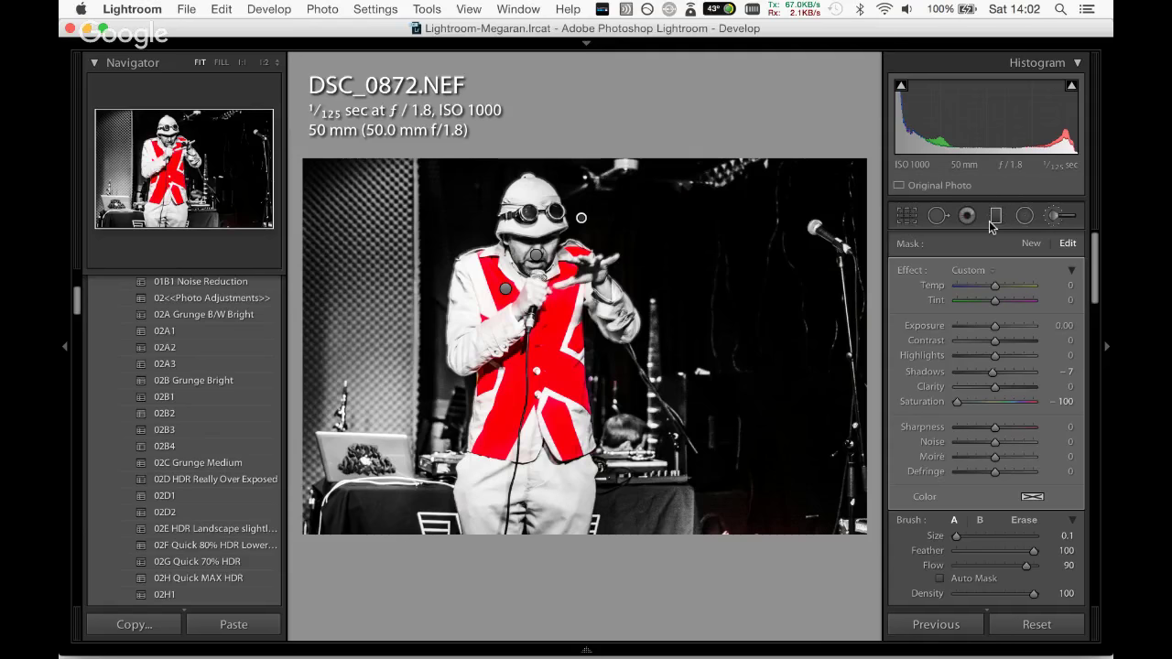
{"action": "left_click", "coordinate": [1030, 242]}
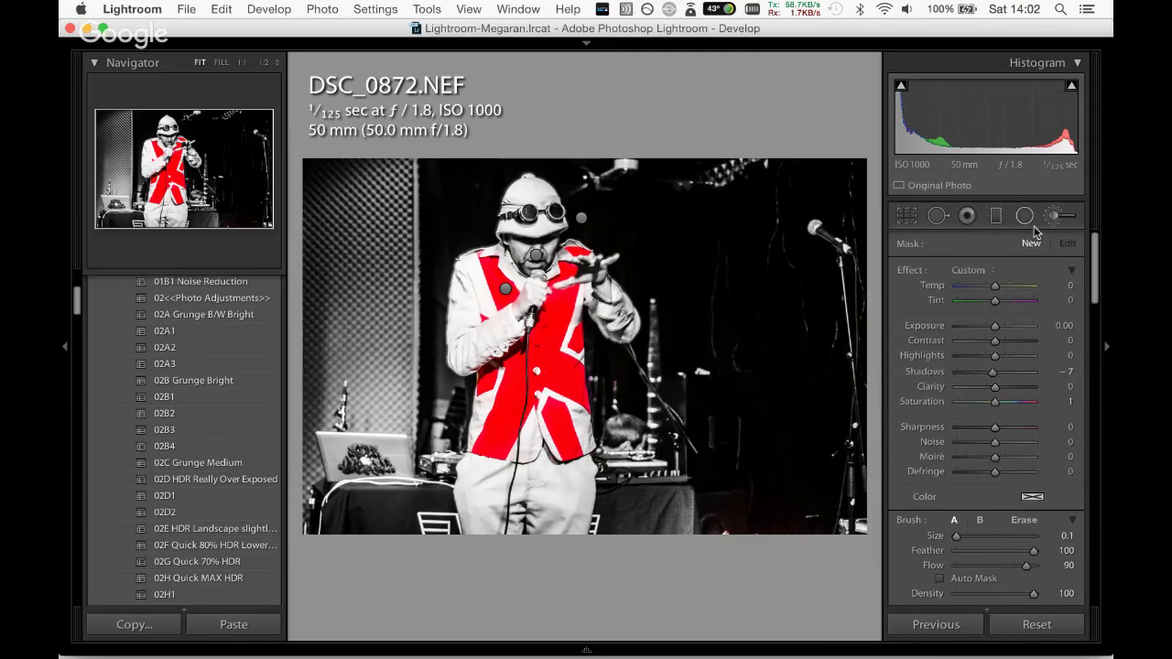
Crop the photo from a 16 x 9 frame, moving it up to include the hat, extending its lower edge and trimming the left side.
{"action": "left_click", "coordinate": [907, 218]}
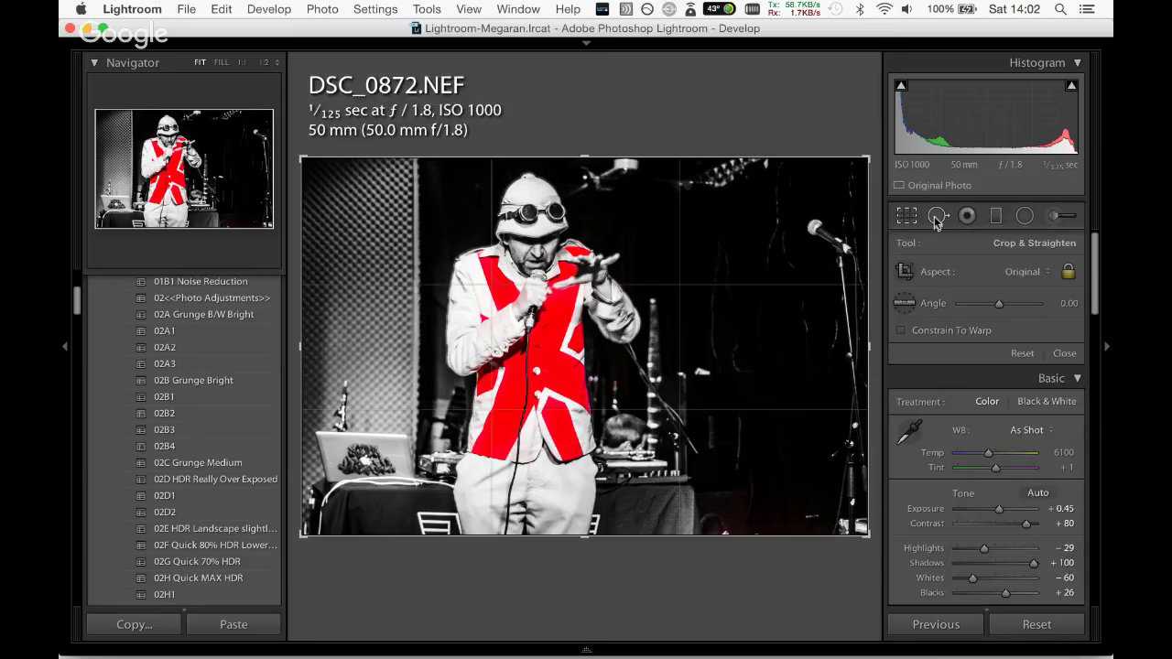
{"action": "left_click", "coordinate": [1023, 272]}
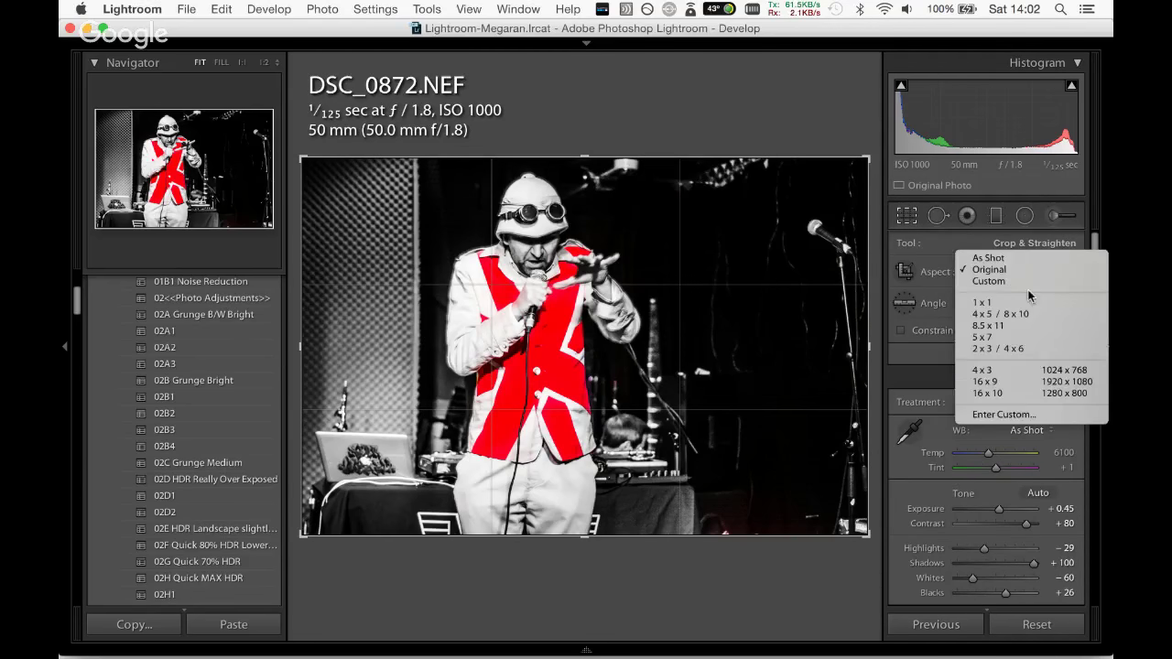
{"action": "left_click", "coordinate": [1012, 385]}
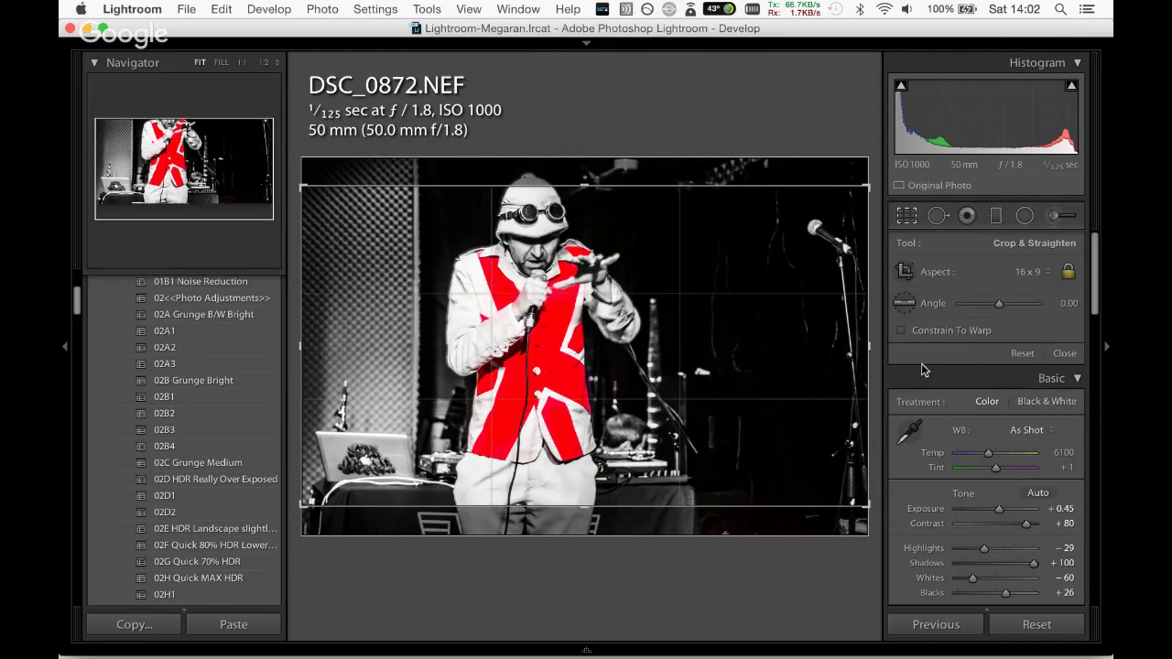
{"action": "left_click_drag", "start_coordinate": [819, 406], "coordinate": [819, 421]}
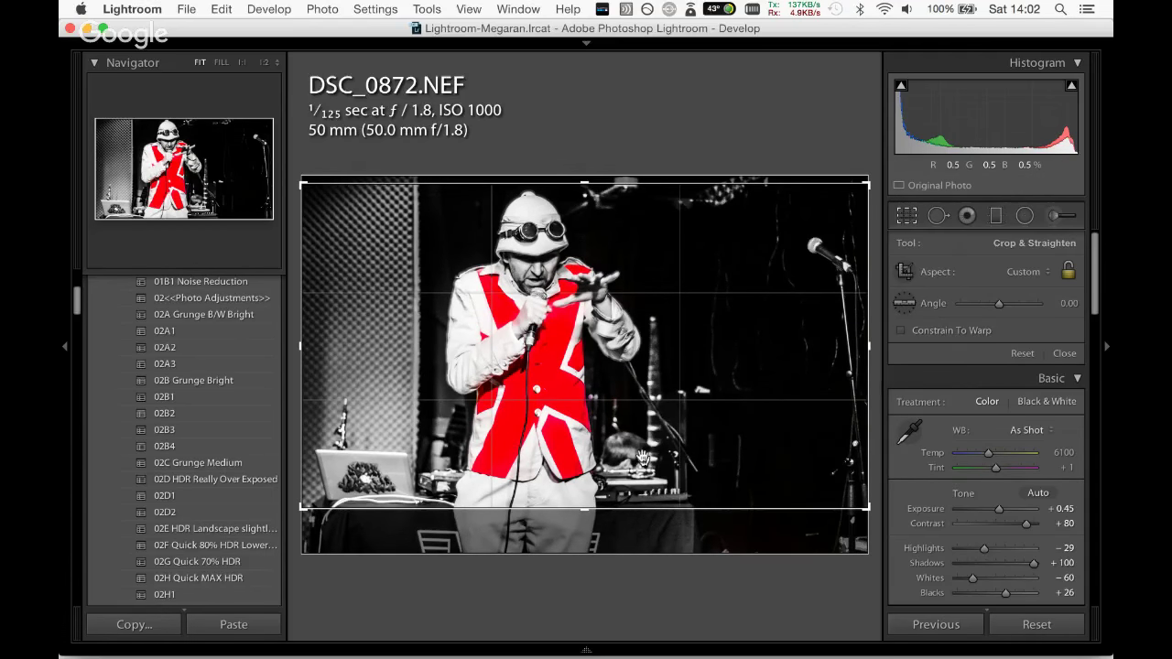
{"action": "left_click_drag", "start_coordinate": [584, 509], "coordinate": [589, 525]}
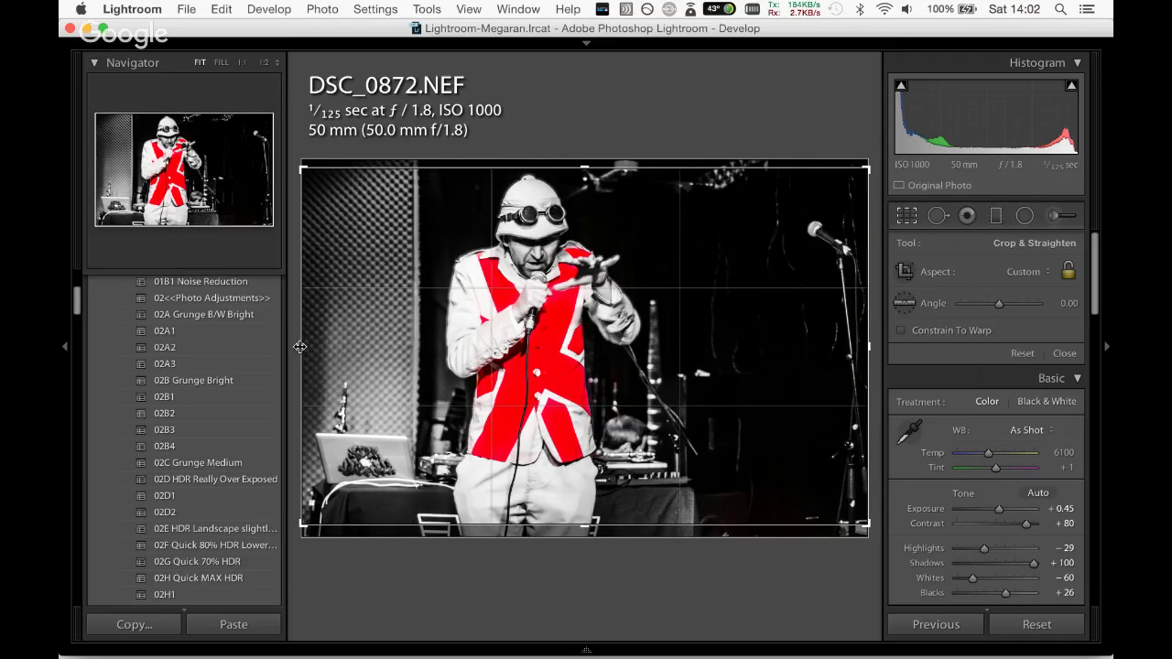
{"action": "left_click_drag", "start_coordinate": [302, 346], "coordinate": [334, 343]}
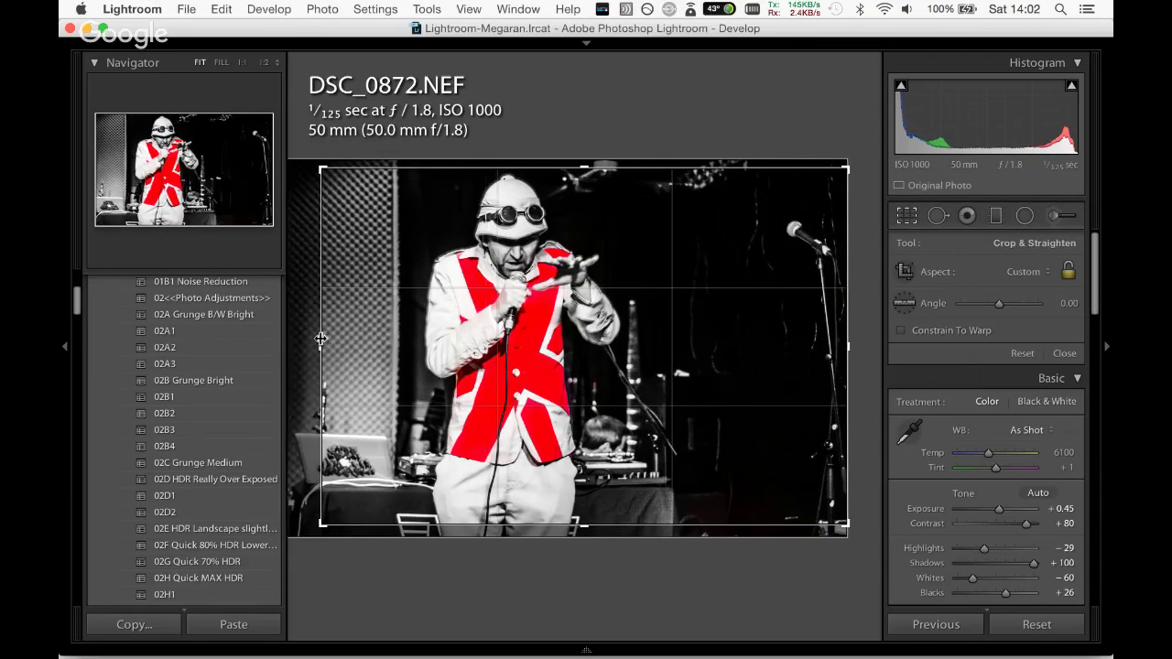
{"action": "left_click", "coordinate": [1055, 217]}
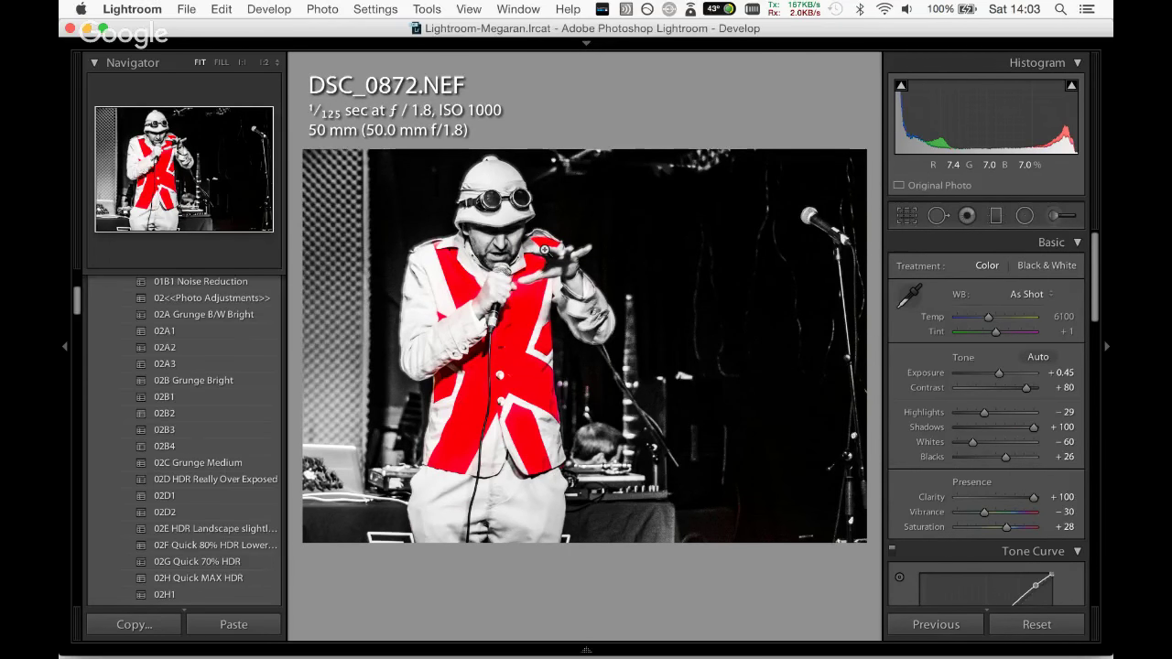
Select the face's desaturation mask and erase it around the microphone hand's edge with a size 6 eraser.
{"action": "key", "text": "k"}
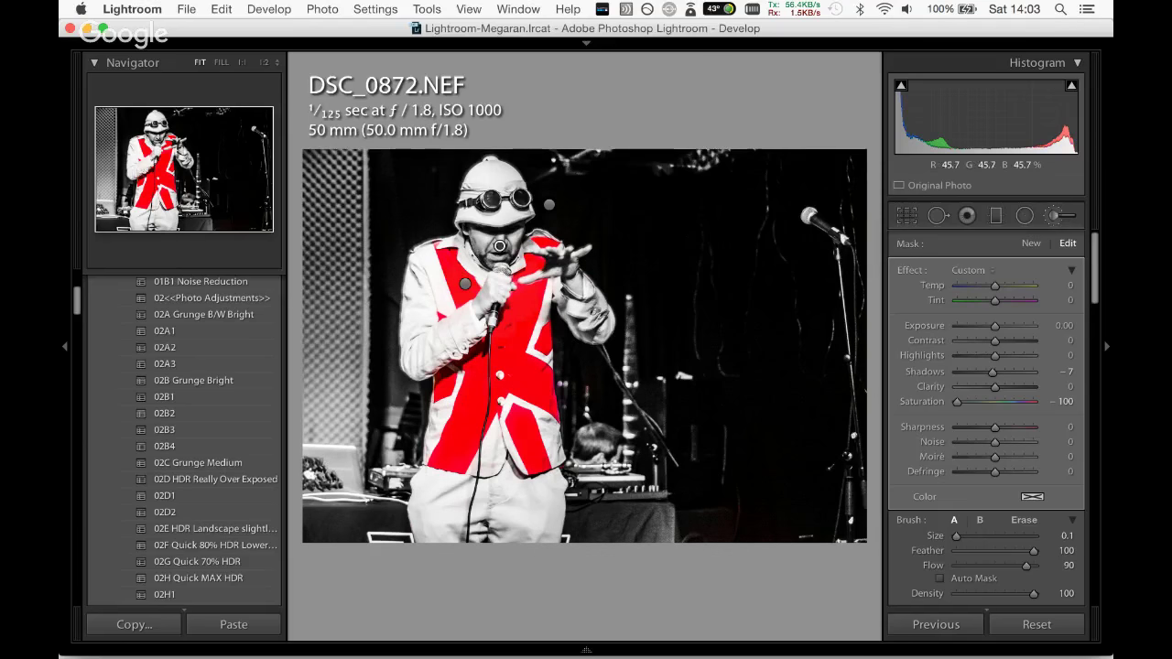
{"action": "key", "text": "z"}
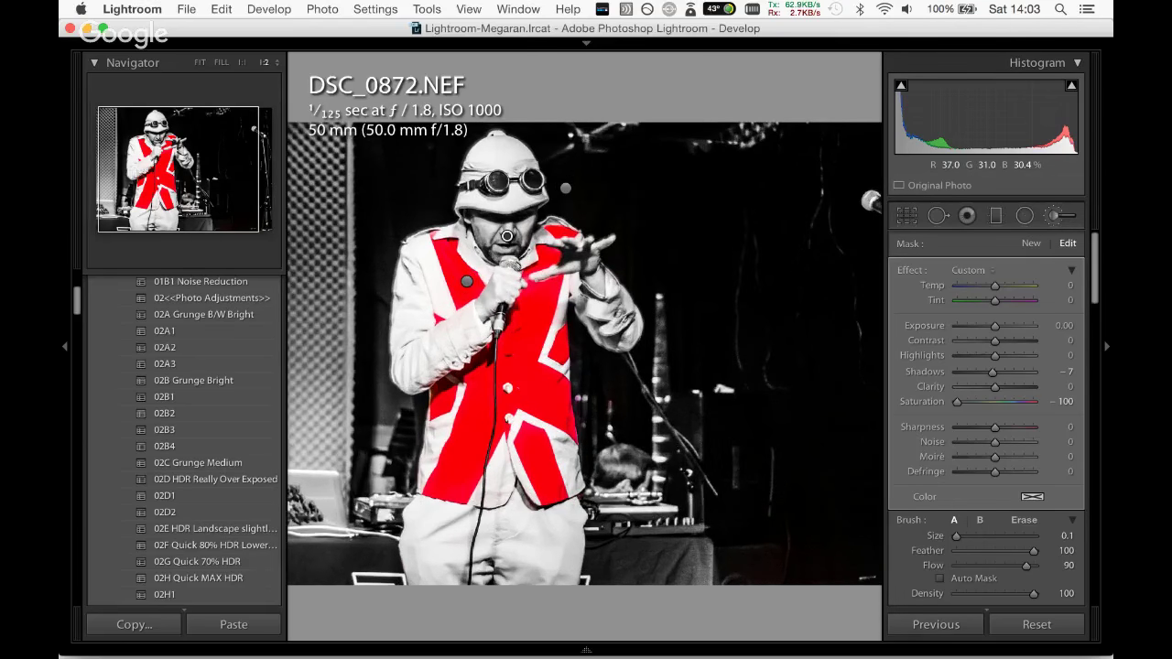
{"action": "key", "text": "z"}
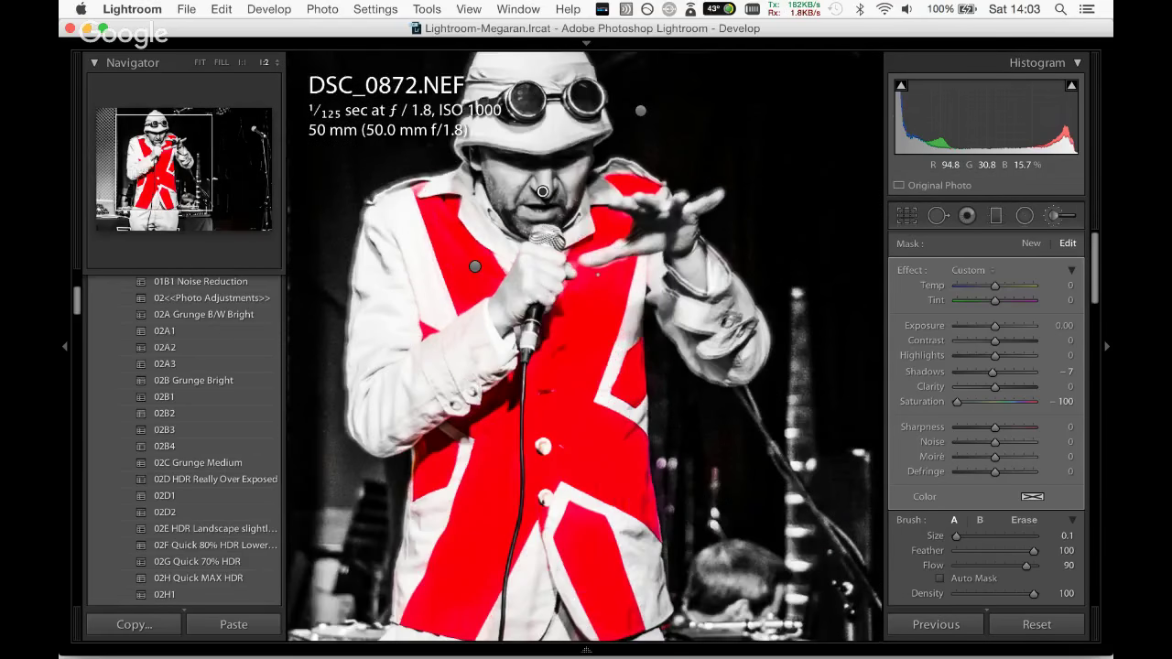
{"action": "key", "text": "alt"}
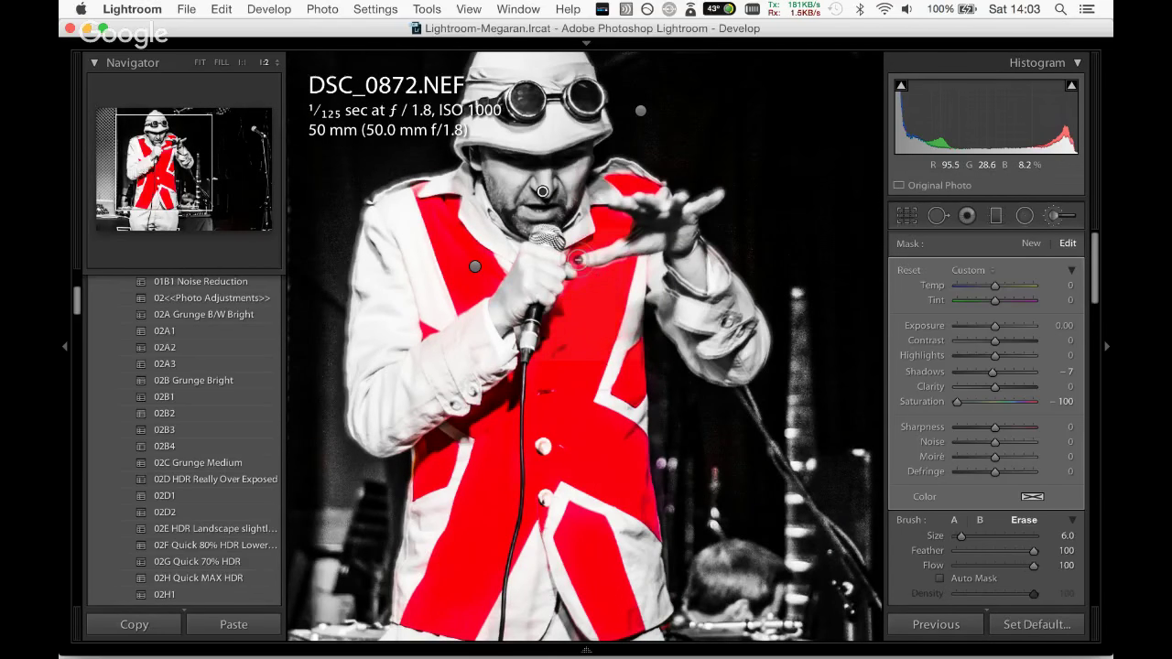
{"action": "left_click_drag", "start_coordinate": [577, 259], "coordinate": [551, 265]}
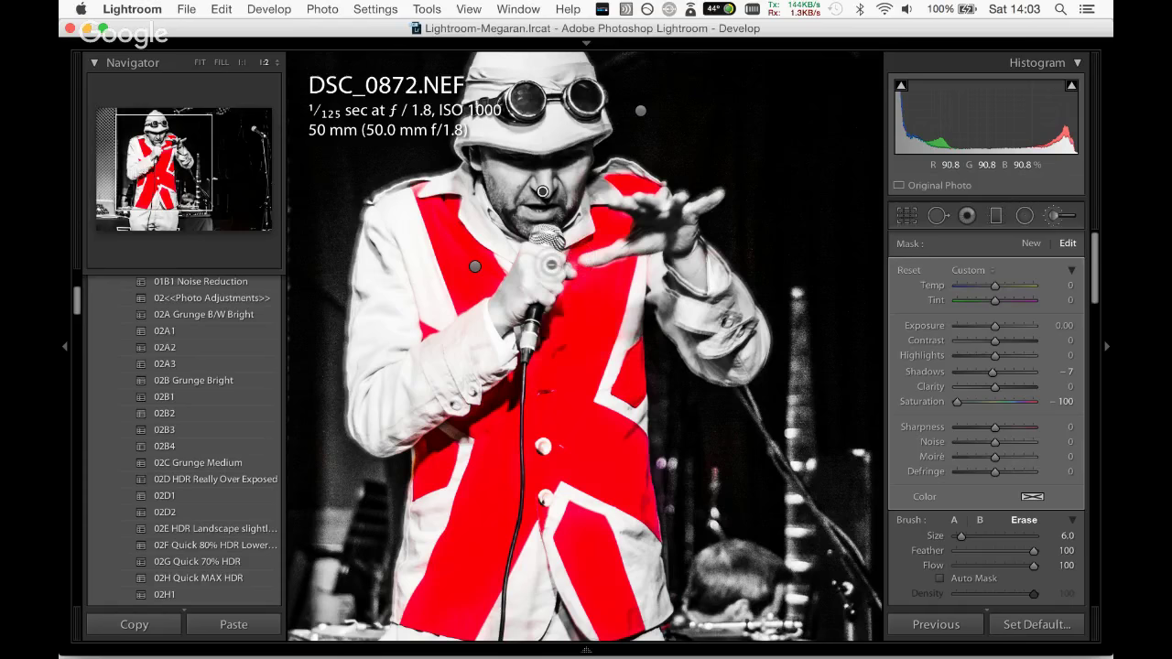
Reduce the eraser to size 1 and erase the face's desaturation mask from the vest just below the raised hand.
{"action": "key", "text": "bracketleft"}
{"action": "key", "text": "bracketleft"}
{"action": "key", "text": "bracketleft"}
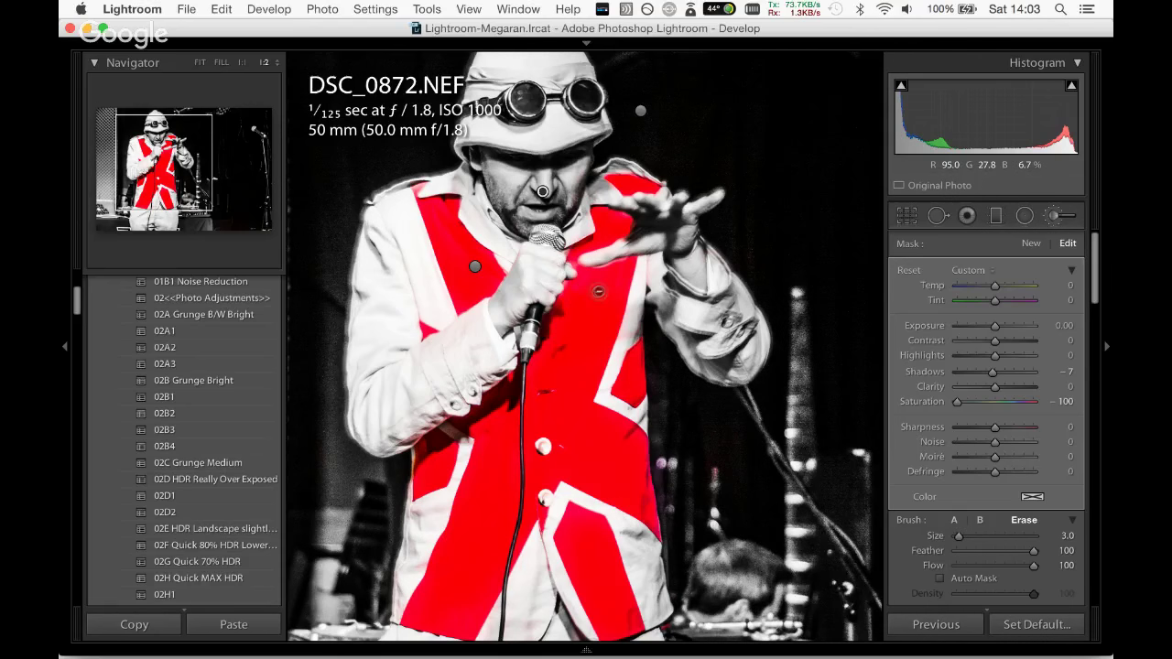
{"action": "key", "text": "bracketleft"}
{"action": "key", "text": "bracketleft"}
{"action": "key", "text": "bracketleft"}
{"action": "mouse_move", "coordinate": [616, 264]}
{"action": "left_mouse_down"}
{"action": "mouse_move", "coordinate": [595, 300]}
{"action": "mouse_move", "coordinate": [607, 270]}
{"action": "left_mouse_up"}
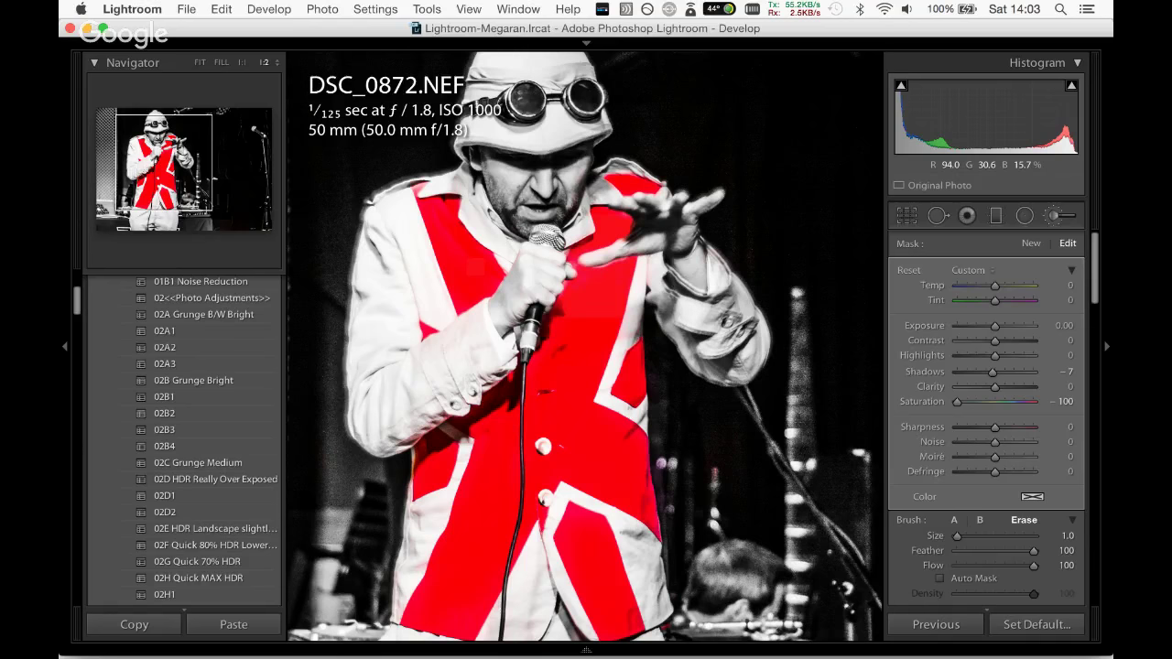
Select the desaturation mask beside the head, erase it below the raised hand at size 1, and close the Adjustment Brush.
{"action": "key", "text": "alt"}
{"action": "key", "text": "alt"}
{"action": "mouse_move", "coordinate": [624, 269]}
{"action": "left_mouse_down"}
{"action": "mouse_move", "coordinate": [579, 264]}
{"action": "mouse_move", "coordinate": [600, 280]}
{"action": "left_mouse_up"}
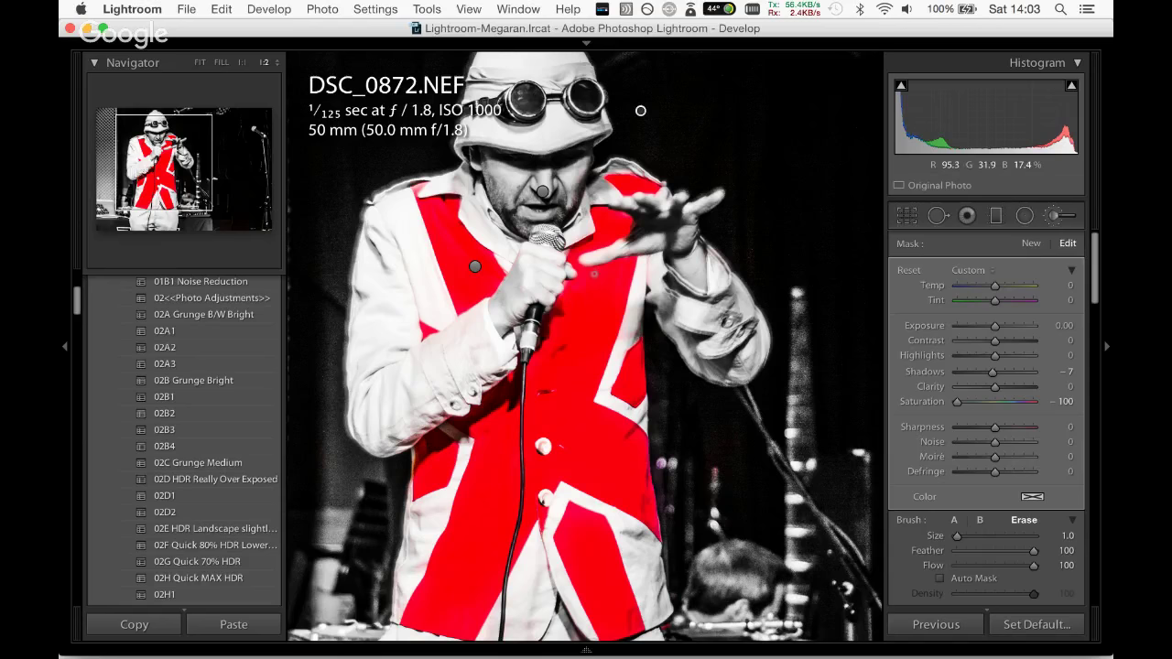
{"action": "key", "text": "alt"}
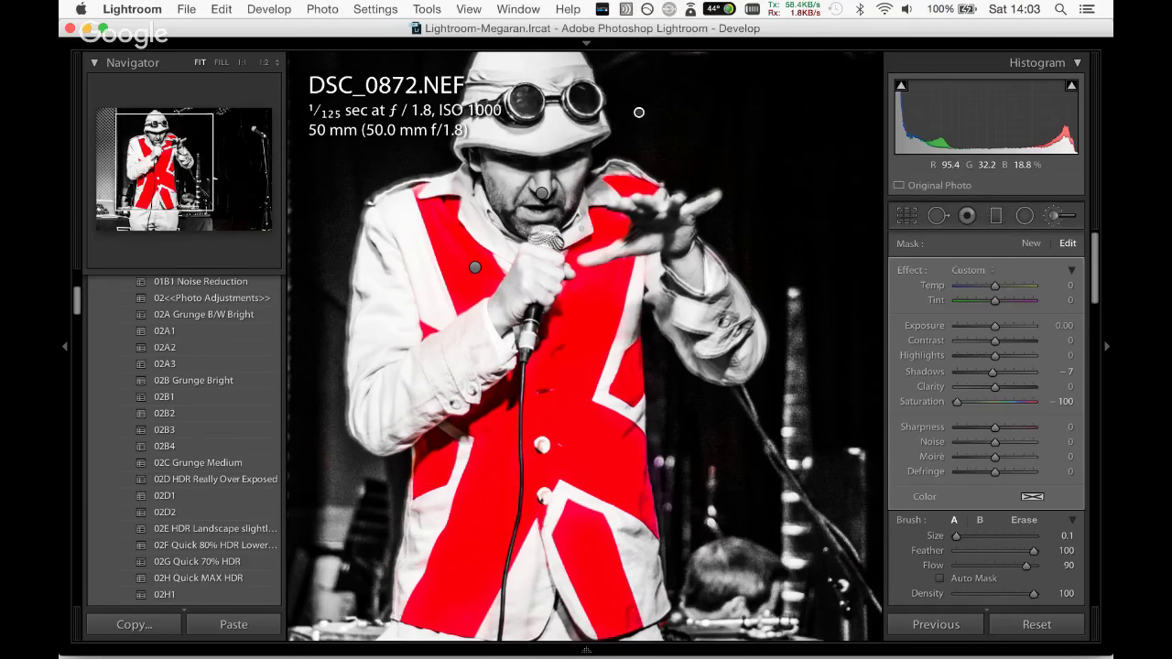
{"action": "key", "text": "z"}
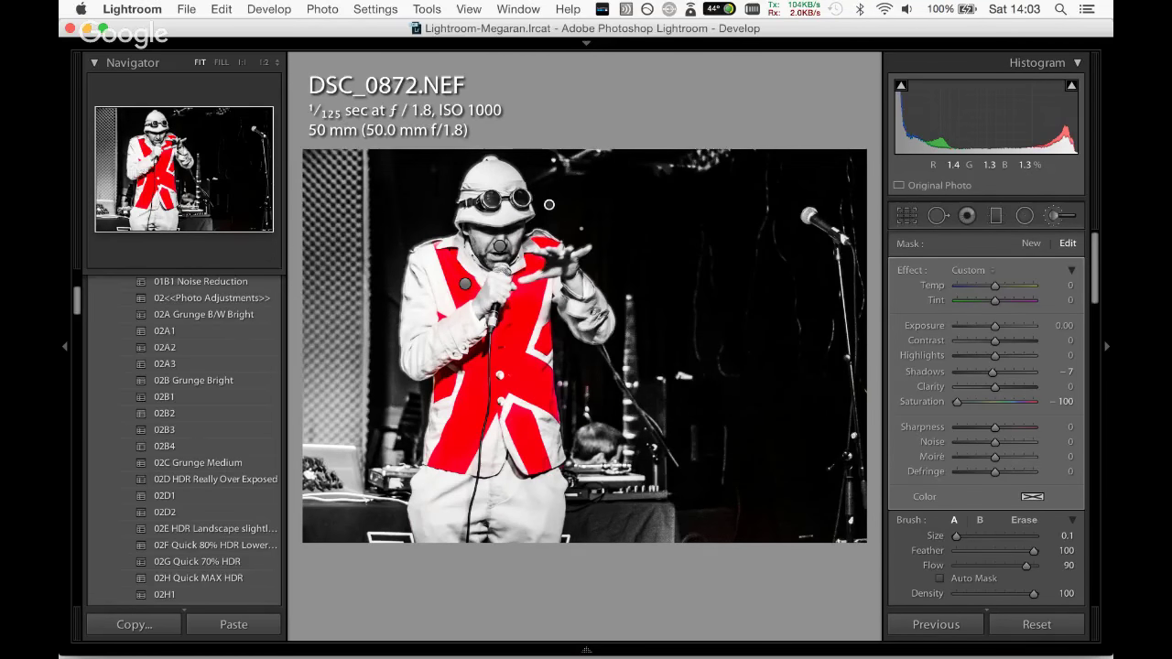
{"action": "left_click", "coordinate": [1053, 218]}
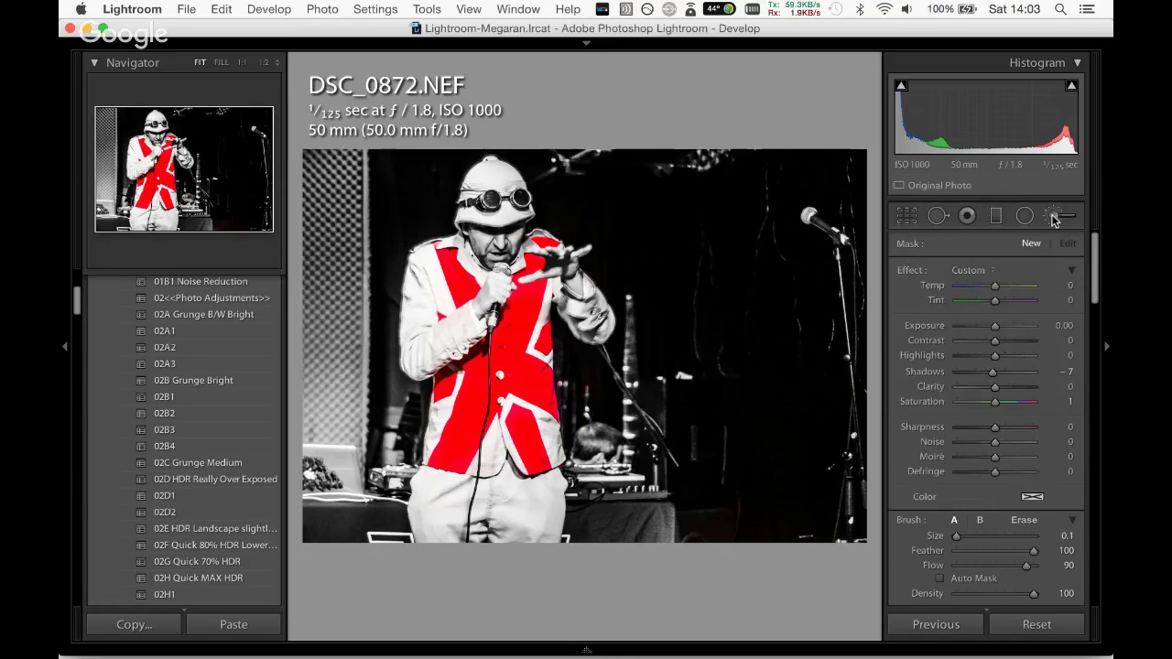
{"action": "left_click", "coordinate": [1053, 218]}
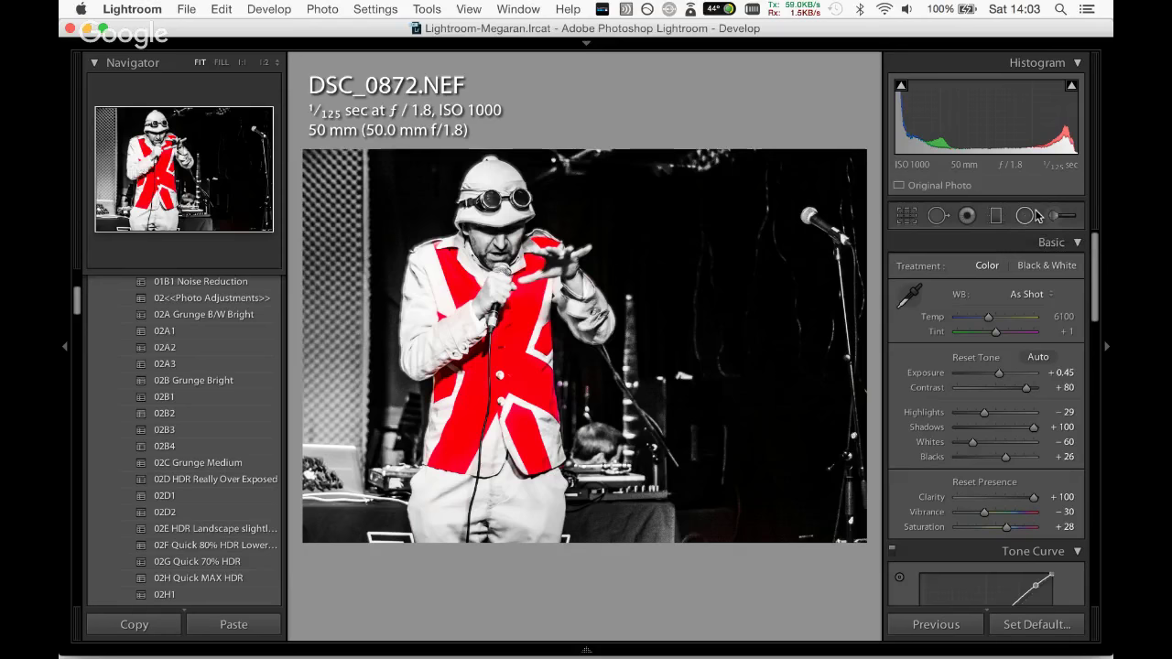
Compare the photo before and after the edits in horizontal and vertical split views.
{"action": "key", "text": "alt+y"}
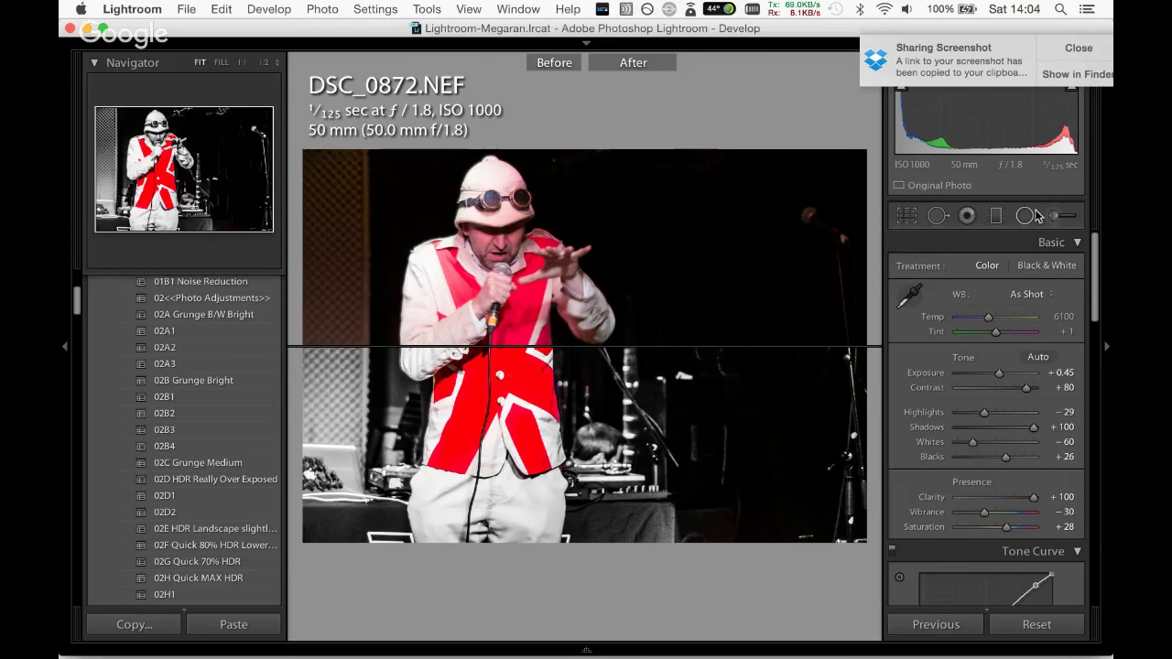
{"action": "key", "text": "shift+y"}
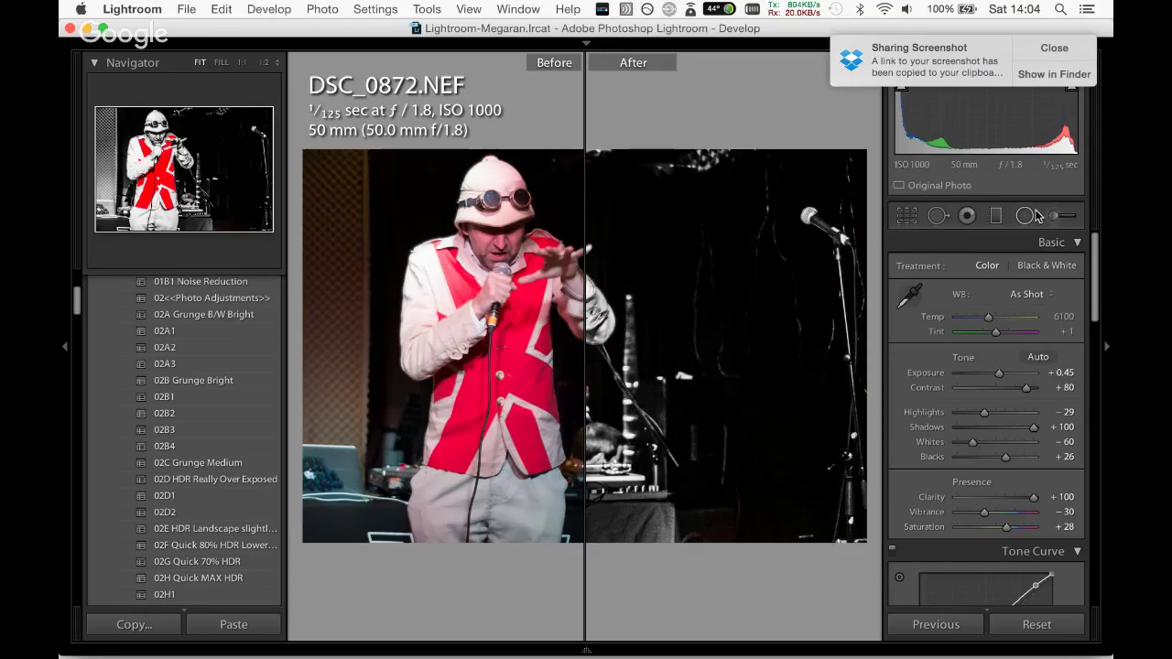
{"action": "key", "text": "y"}
Rate DSC_0872.NEF five stars and advance to DSC_0878.NEF.
{"action": "key", "text": "5"}
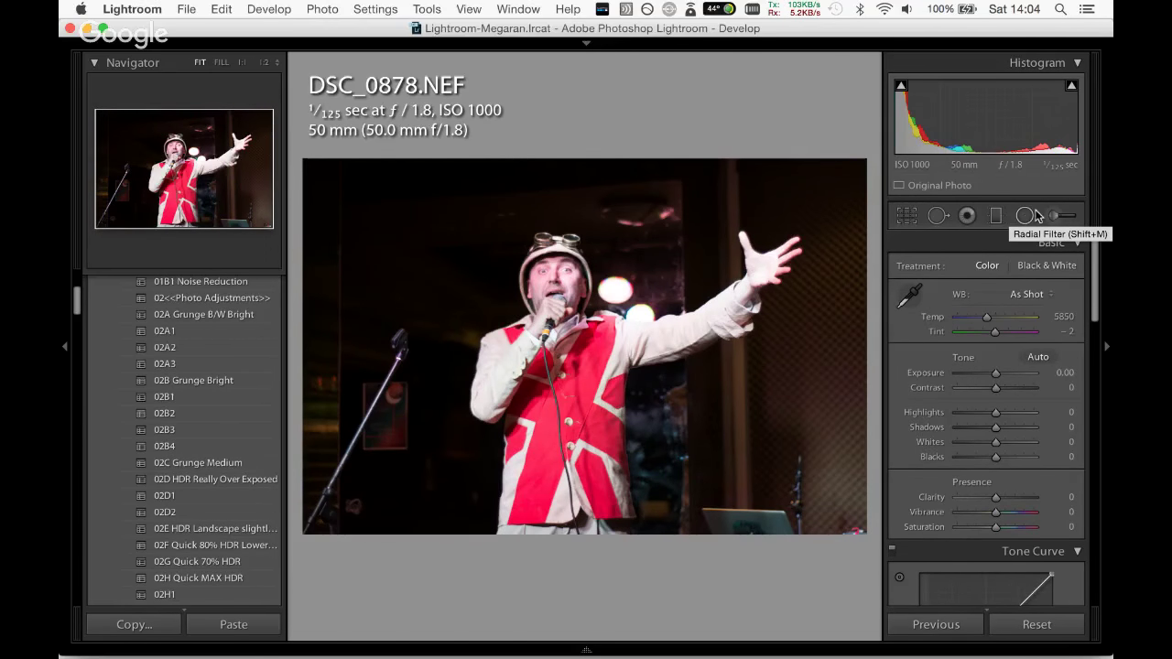
{"action": "key", "text": "Left"}
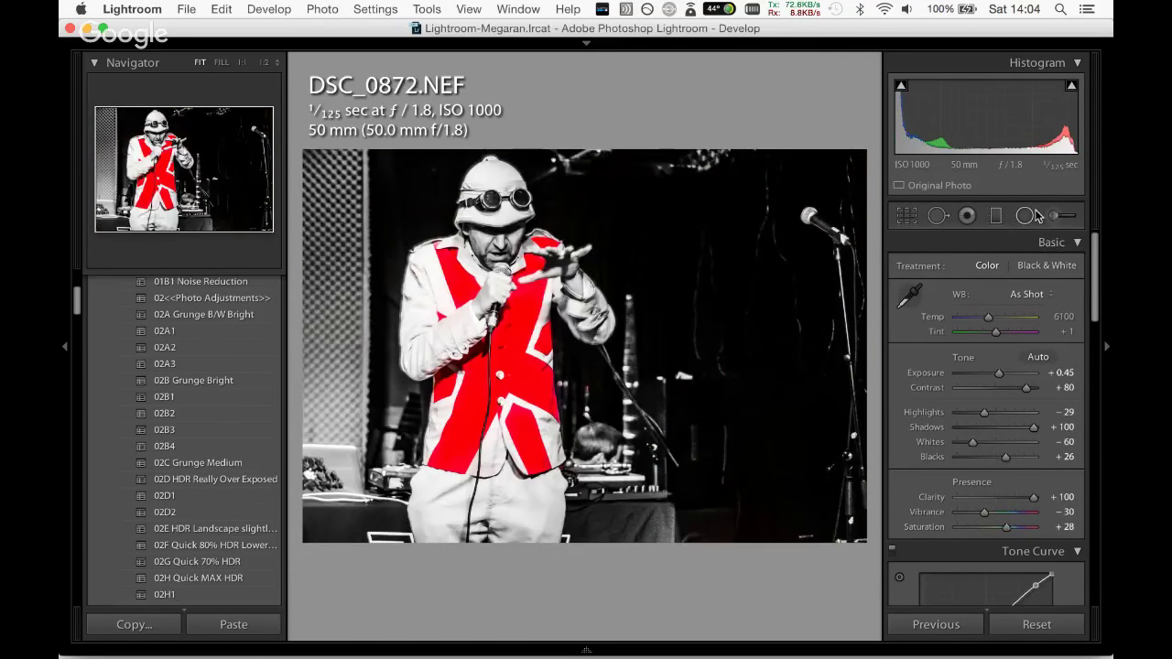
{"action": "key", "text": "Right"}
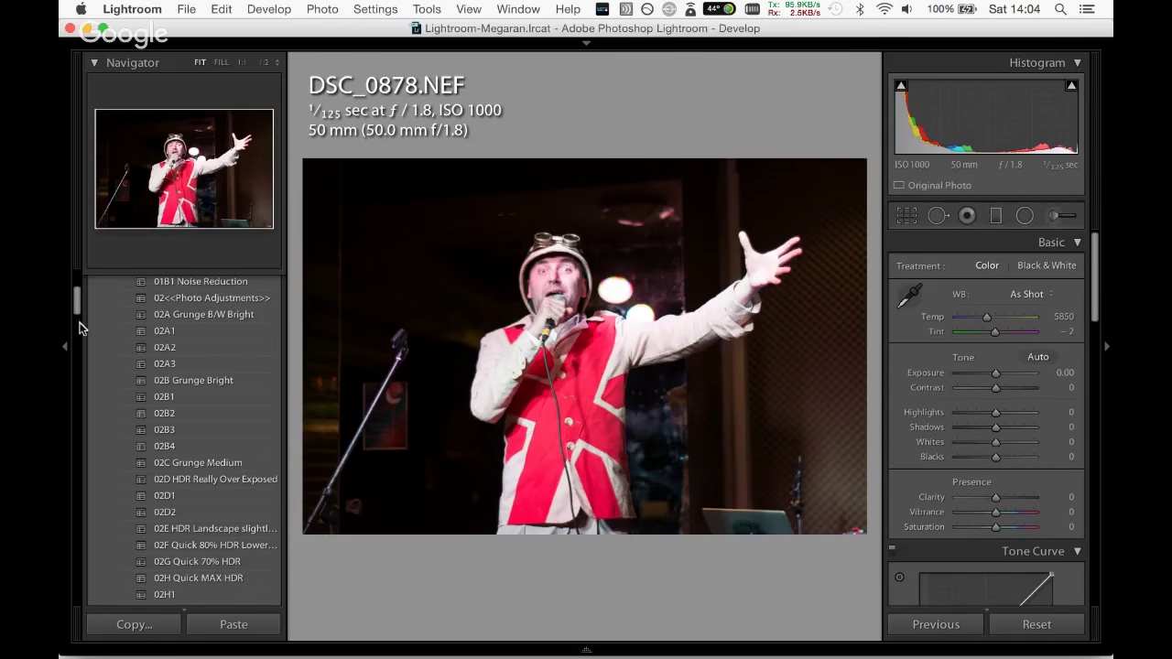
Preview the 02 and 03 Hipster Filters presets on DSC_0878.NEF.
{"action": "scroll", "coordinate": [75, 328], "scroll_direction": "down", "scroll_amount": 3}
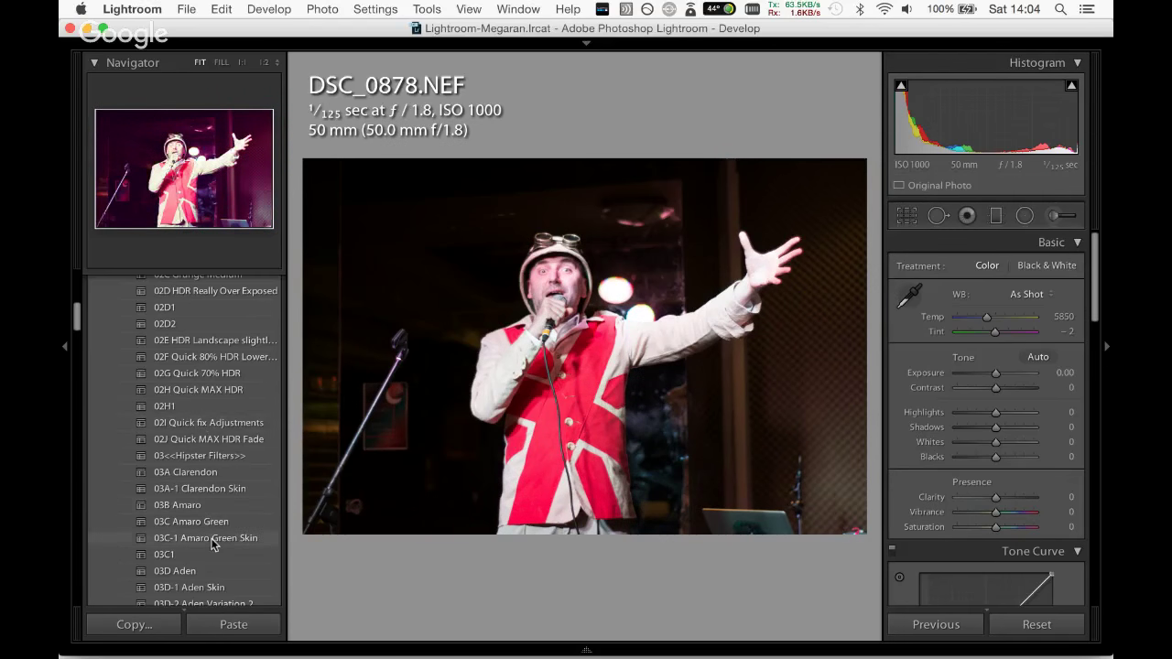
{"action": "scroll", "coordinate": [192, 419], "scroll_direction": "down", "scroll_amount": 5}
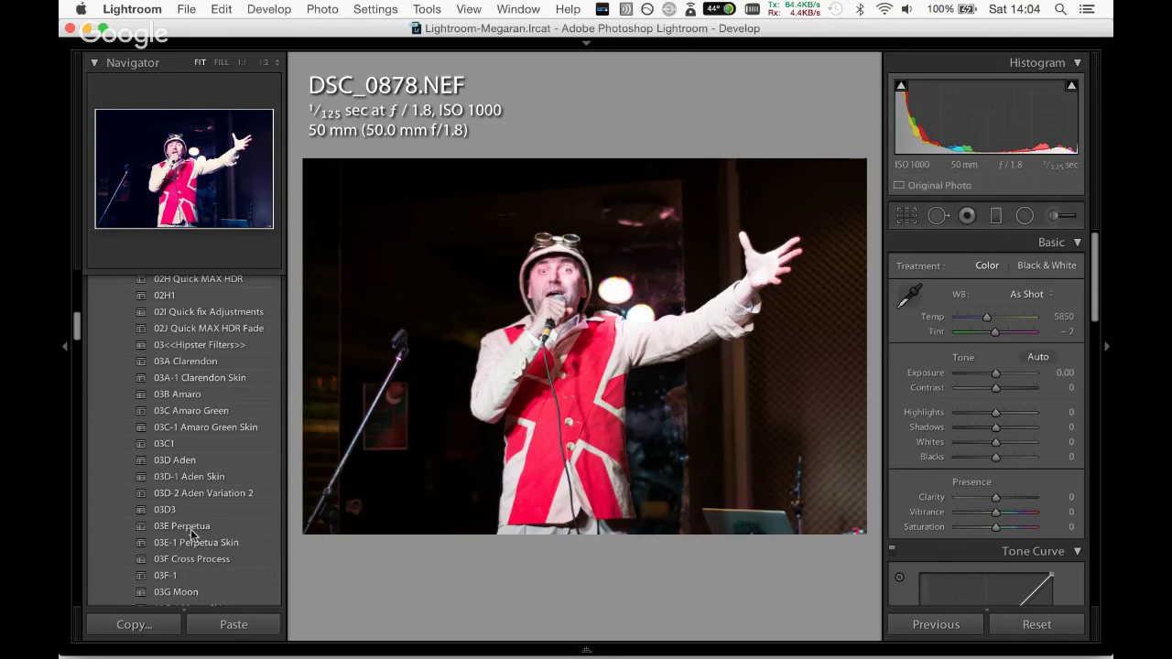
Apply the 03I Orange Crush Retro preset to DSC_0878.NEF, then set temperature to 5258, tint to −18 and clarity to +40.
{"action": "left_click_drag", "start_coordinate": [75, 328], "coordinate": [81, 352]}
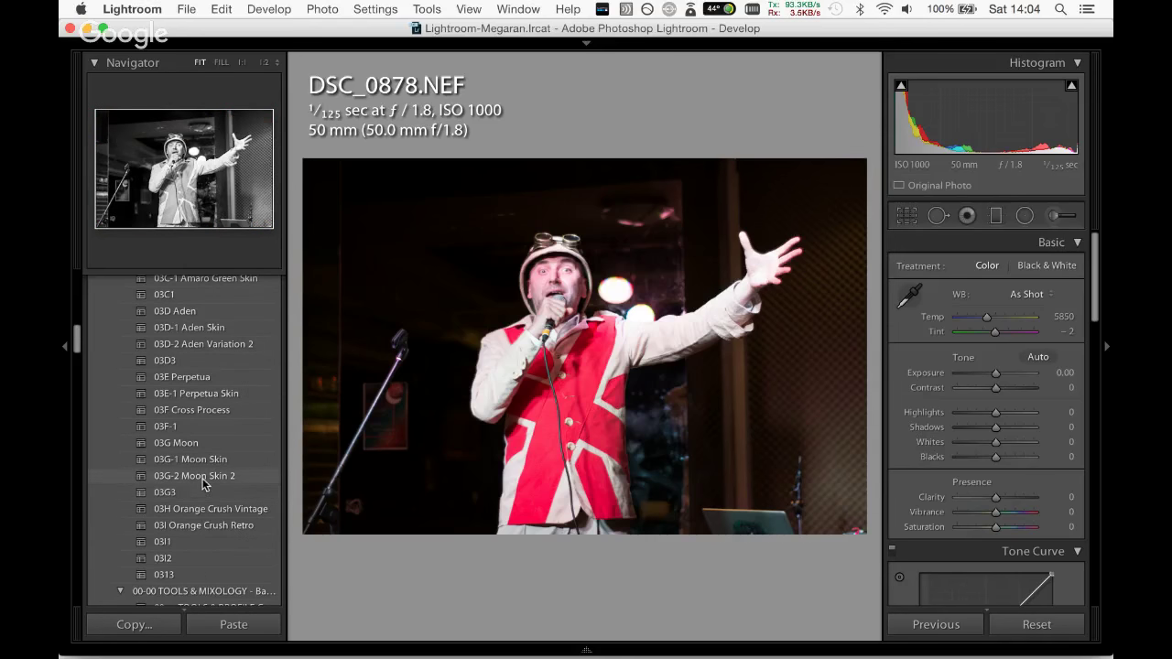
{"action": "left_click", "coordinate": [206, 526]}
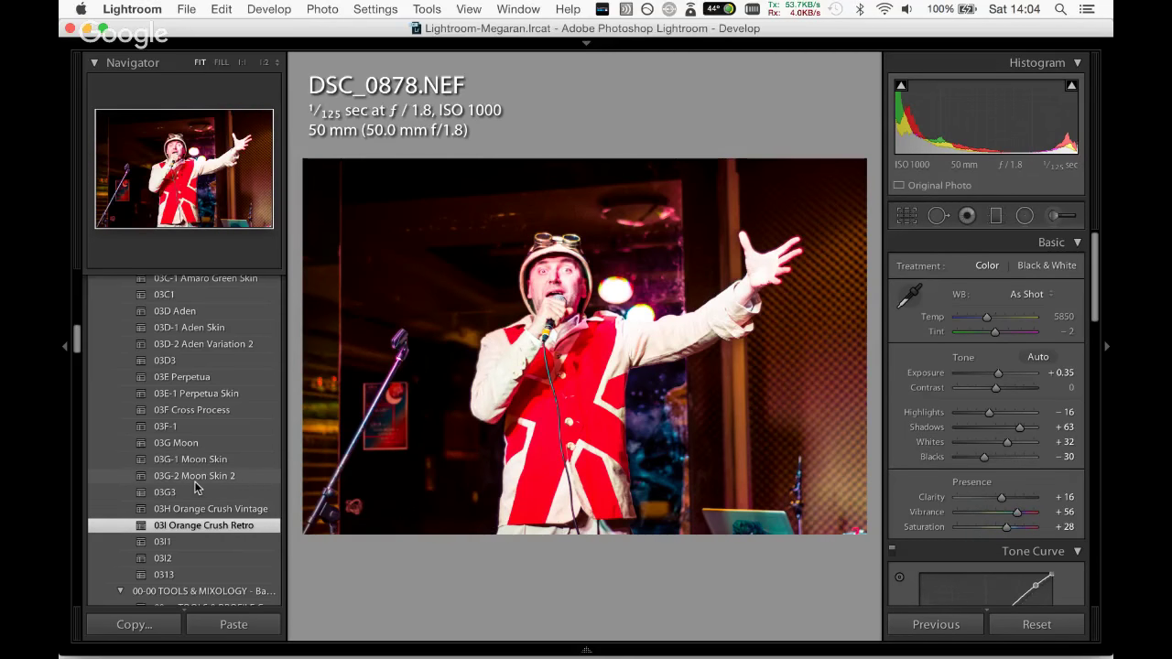
{"action": "left_click_drag", "start_coordinate": [979, 323], "coordinate": [982, 325]}
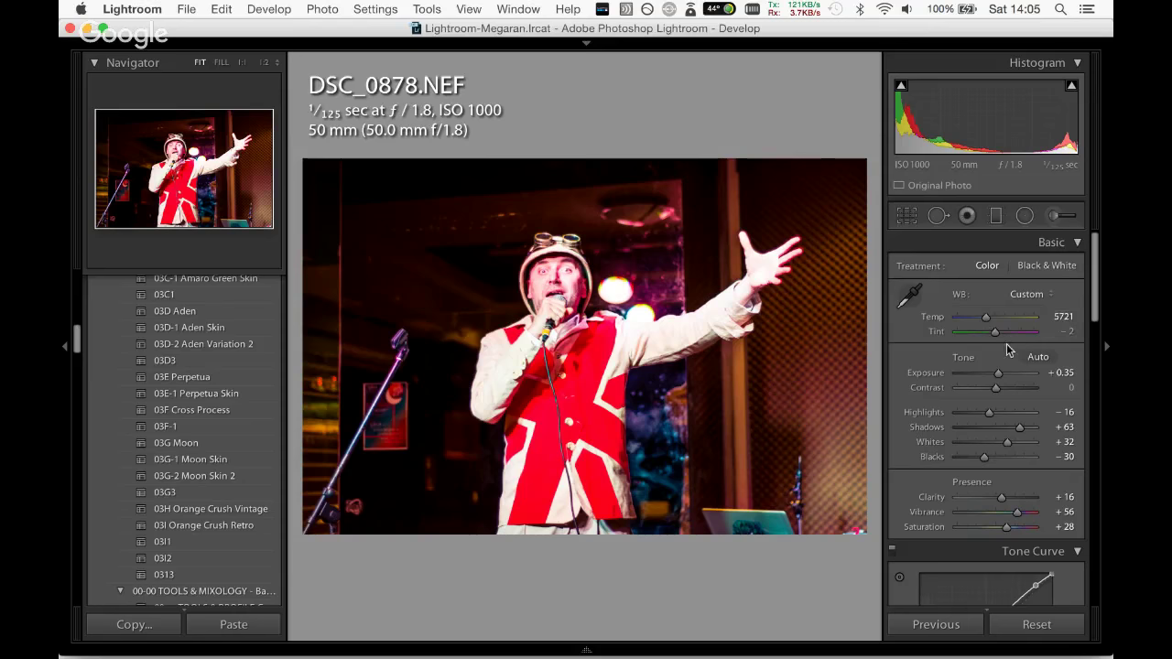
{"action": "left_click_drag", "start_coordinate": [995, 331], "coordinate": [993, 331]}
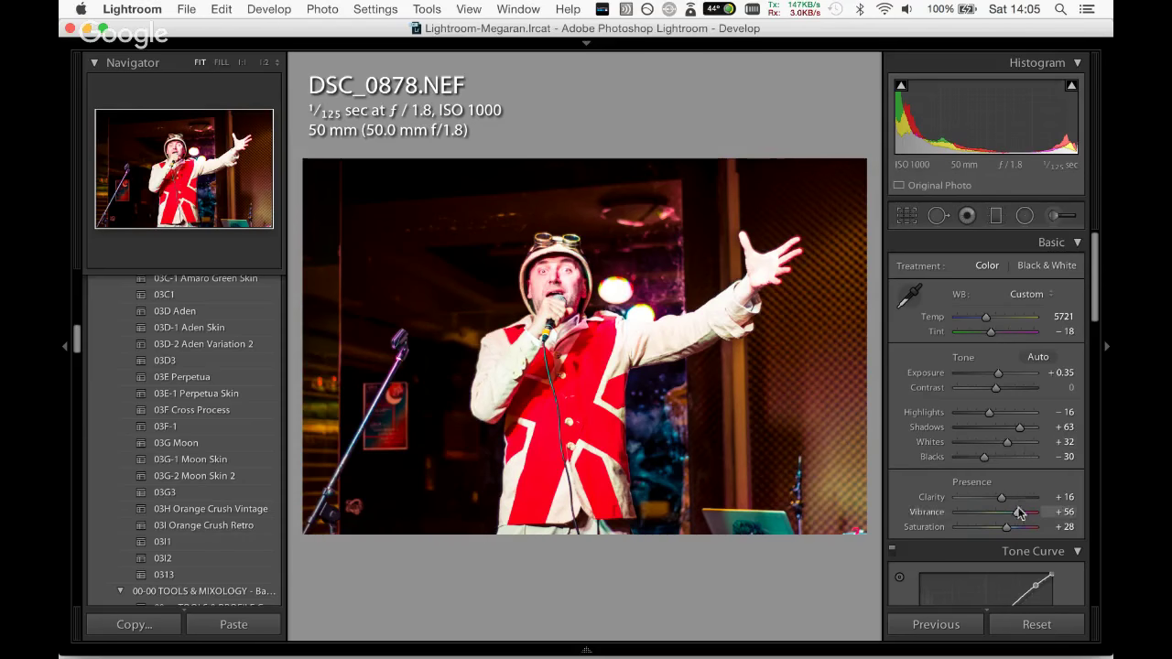
{"action": "left_click_drag", "start_coordinate": [1003, 496], "coordinate": [1010, 496]}
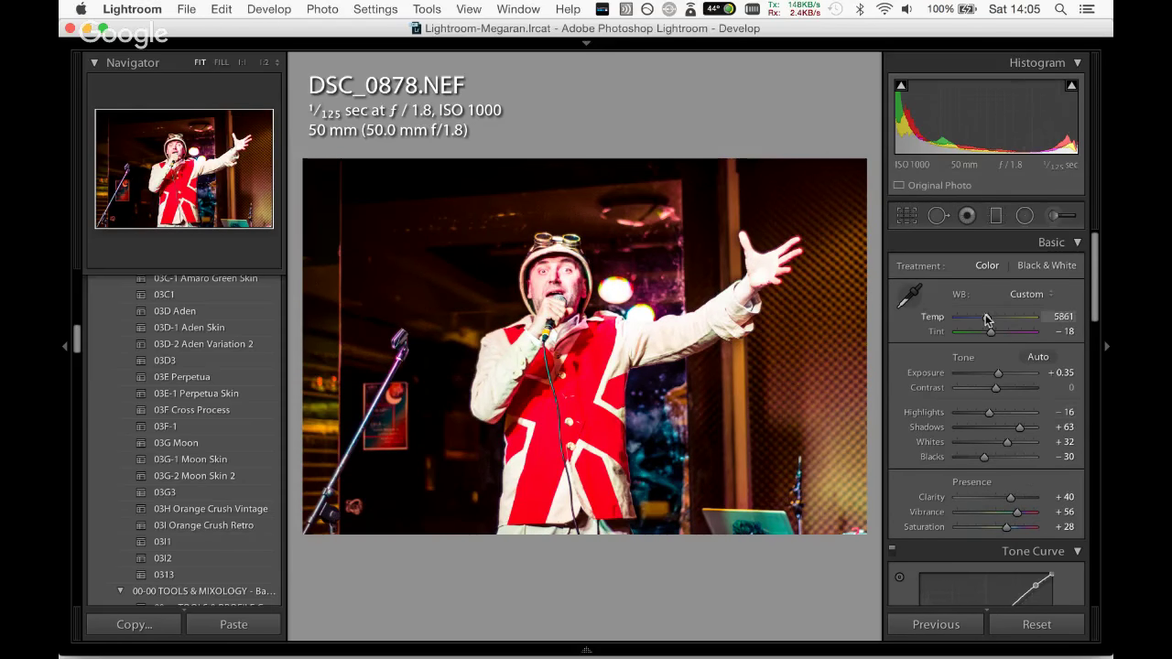
{"action": "left_click_drag", "start_coordinate": [986, 316], "coordinate": [981, 321]}
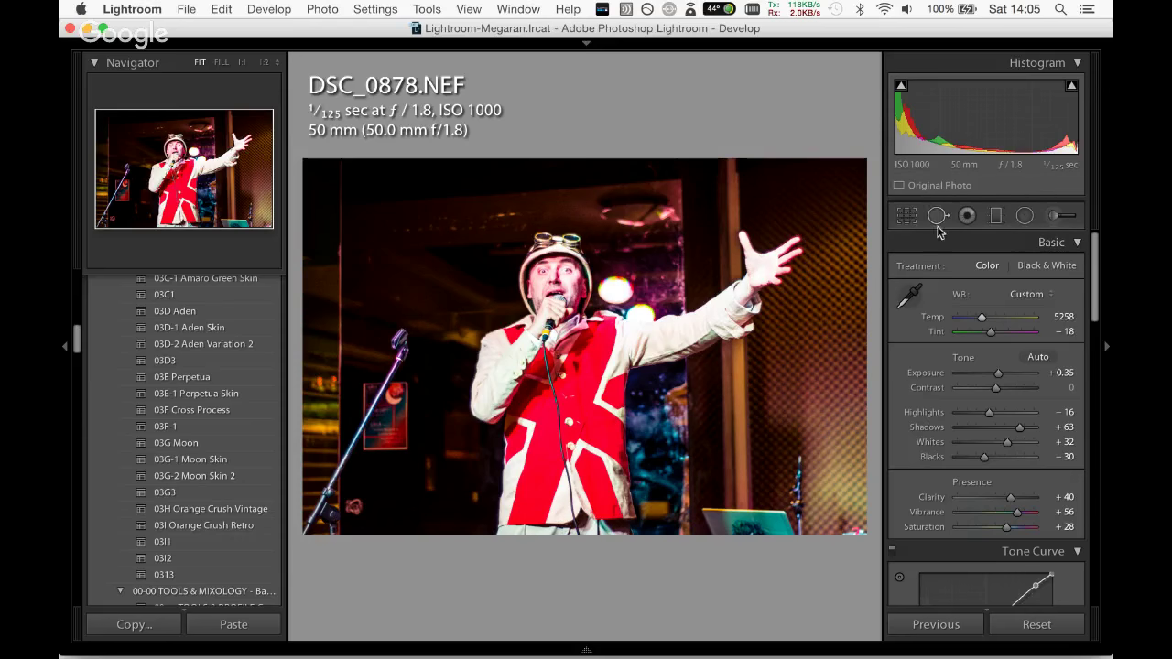
Crop DSC_0878.NEF tighter around the singer, trimming mainly the left side and keeping the original aspect ratio.
{"action": "left_click", "coordinate": [899, 221]}
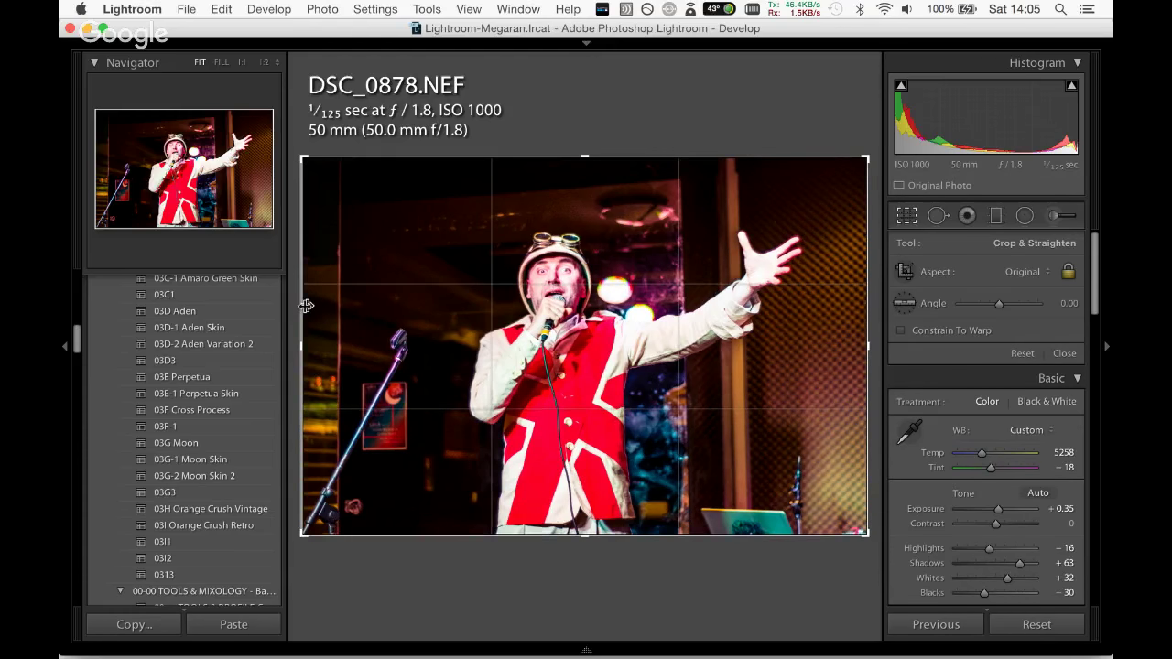
{"action": "left_click_drag", "start_coordinate": [306, 306], "coordinate": [338, 297]}
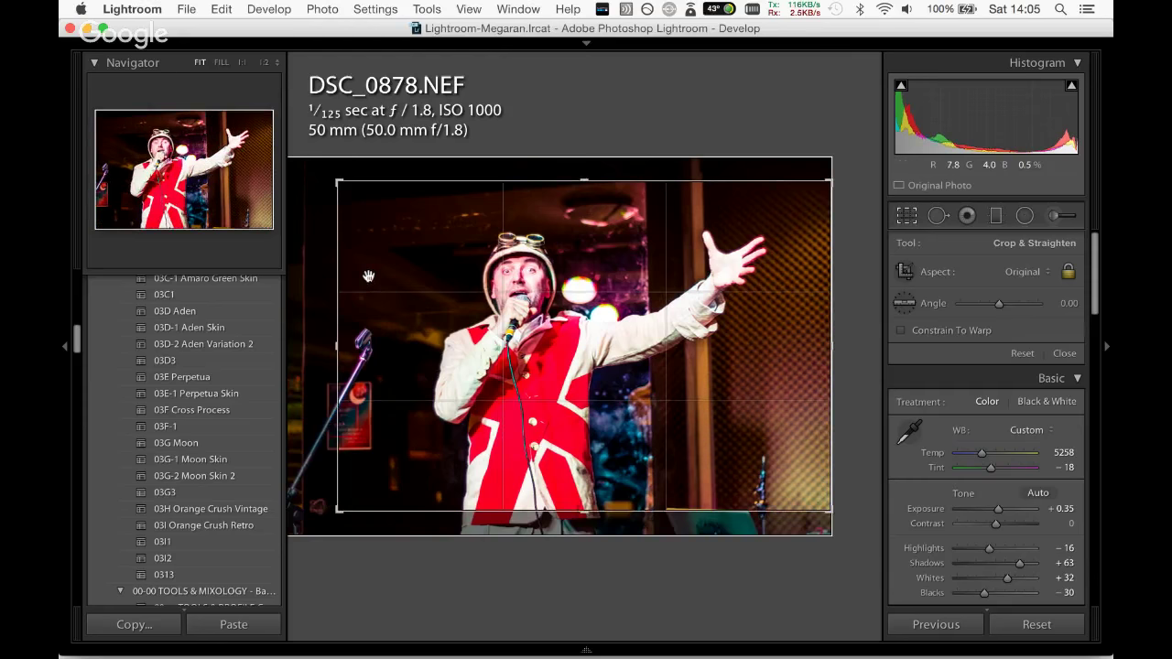
{"action": "key", "text": "Return"}
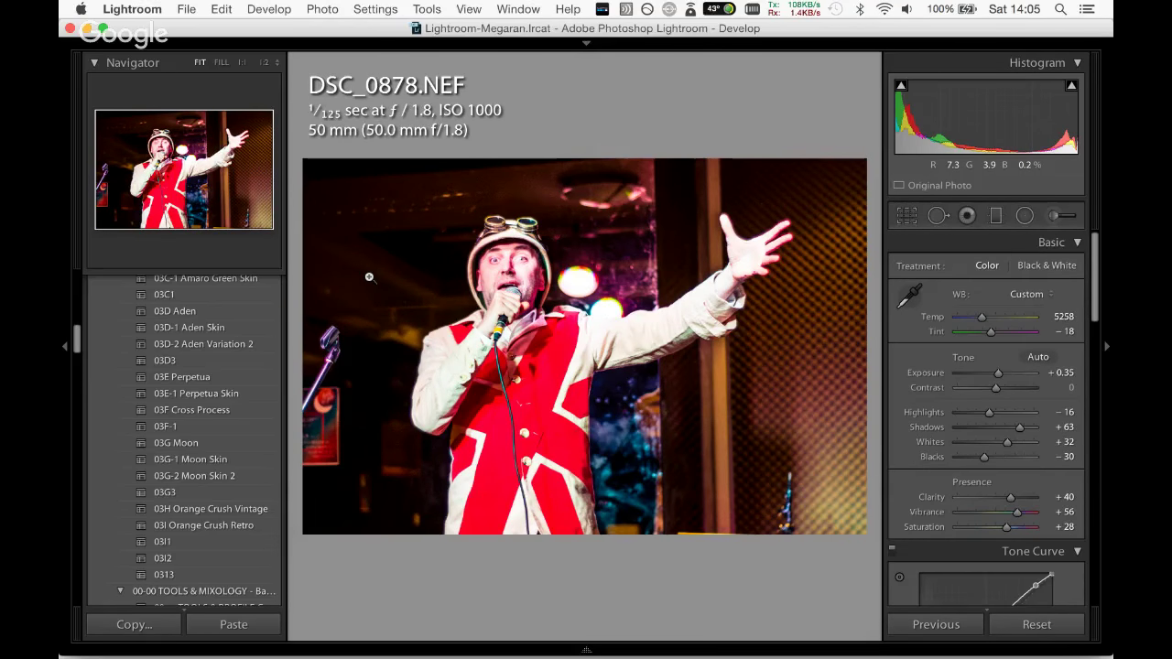
Go to the next photo, DSC_0880.NEF, and apply the 02F Quick 80% HDR preset to it.
{"action": "key", "text": "Right"}
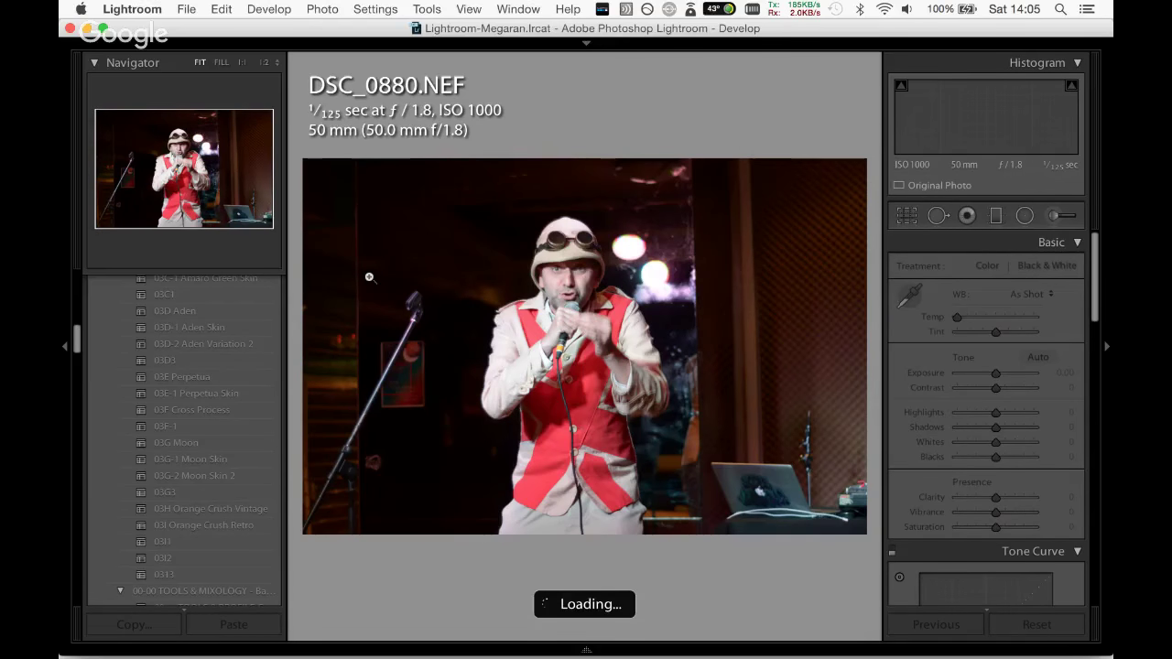
{"action": "scroll", "coordinate": [77, 316], "scroll_direction": "up", "scroll_amount": 10}
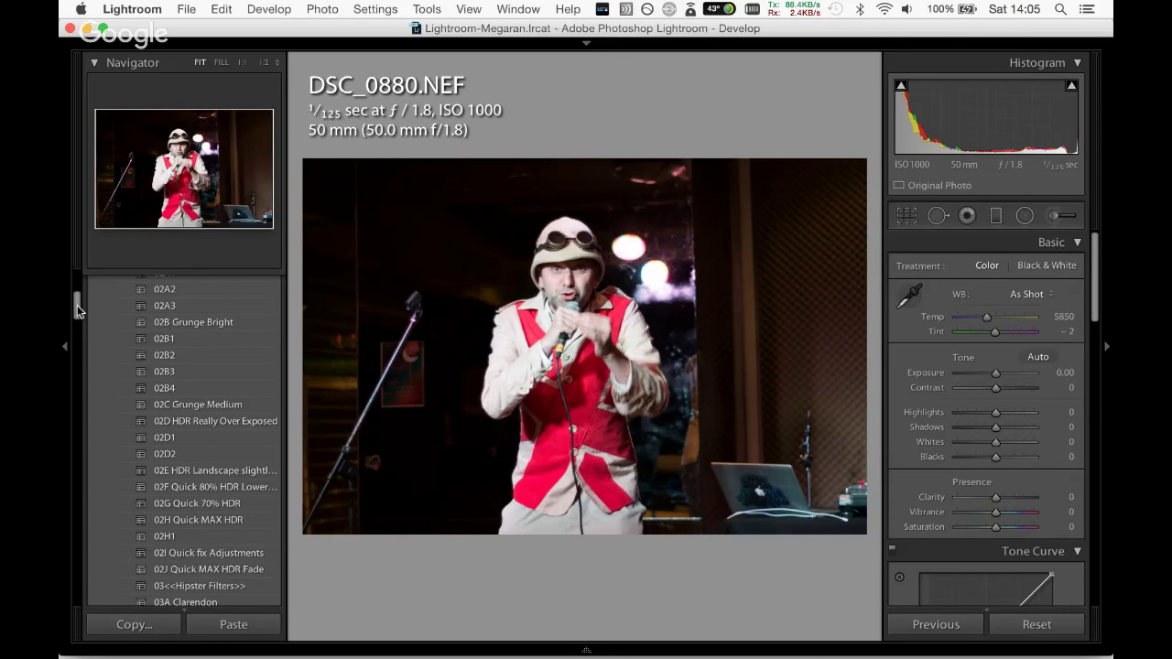
{"action": "mouse_move", "coordinate": [190, 395]}
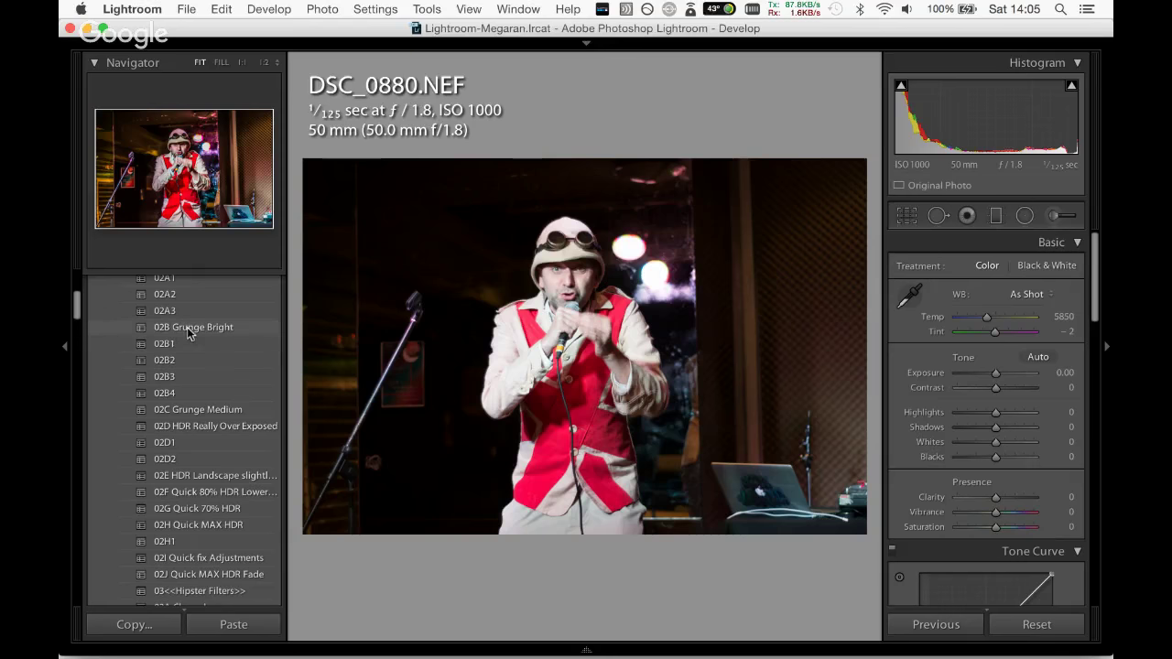
{"action": "left_click", "coordinate": [205, 493]}
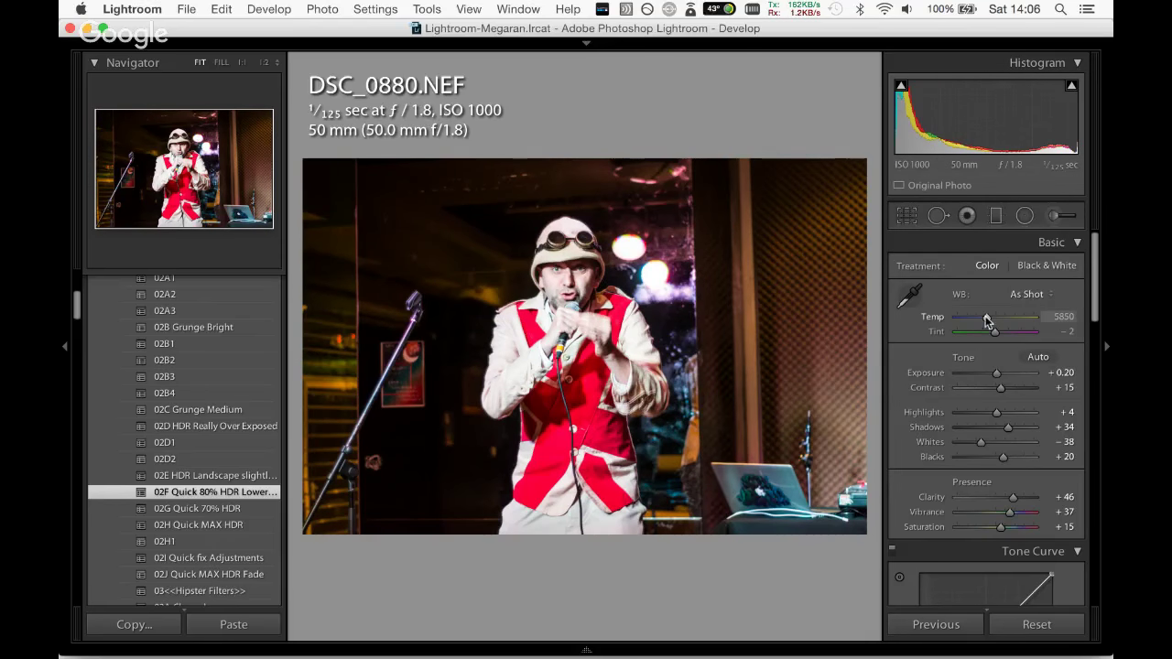
Set the photo's temperature to 4870, clarity to +57, vibrance to +82, saturation to +39 and contrast to +40.
{"action": "left_click_drag", "start_coordinate": [987, 317], "coordinate": [977, 319]}
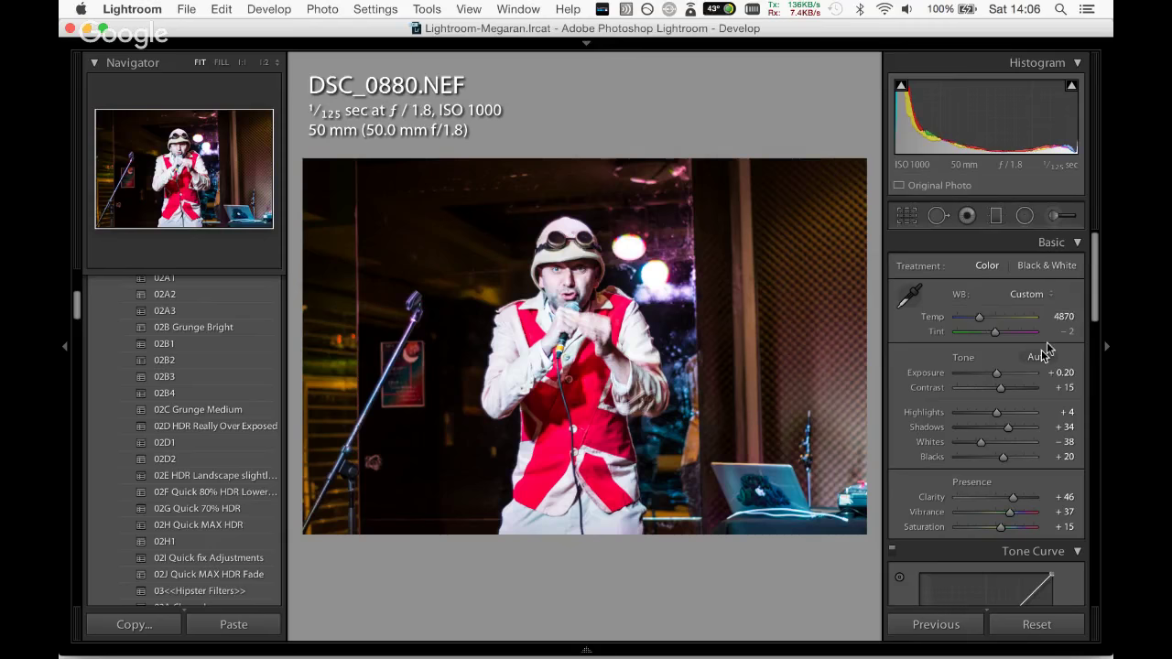
{"action": "left_click_drag", "start_coordinate": [1012, 497], "coordinate": [1027, 512]}
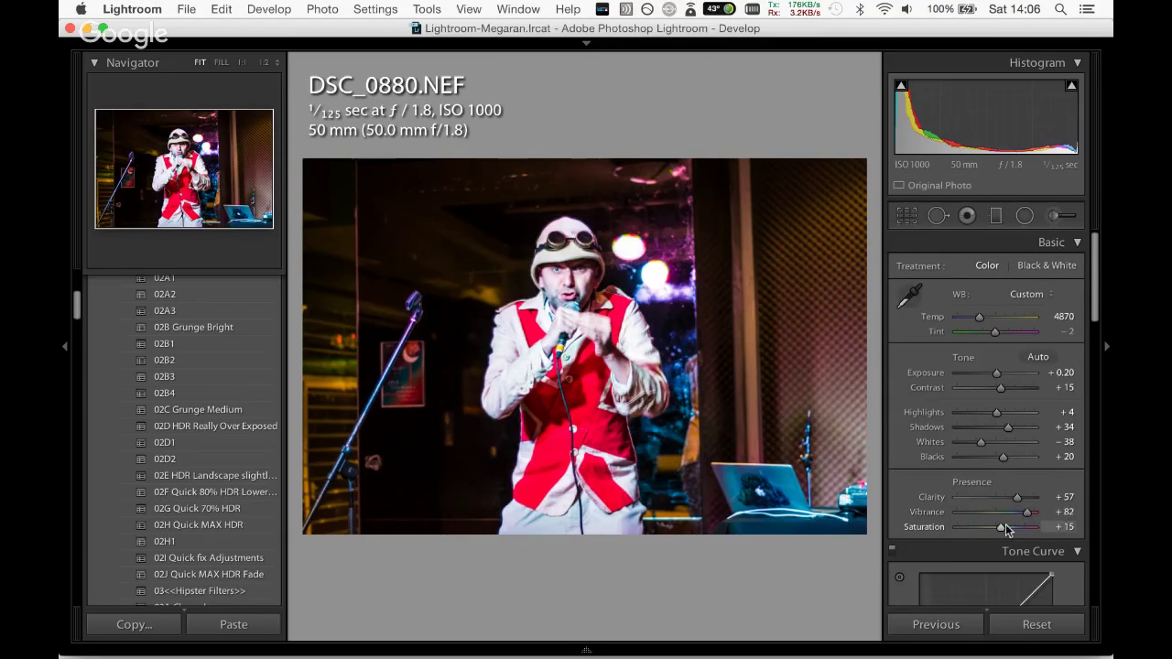
{"action": "left_click", "coordinate": [1010, 528]}
{"action": "left_click_drag", "start_coordinate": [1001, 388], "coordinate": [1012, 390]}
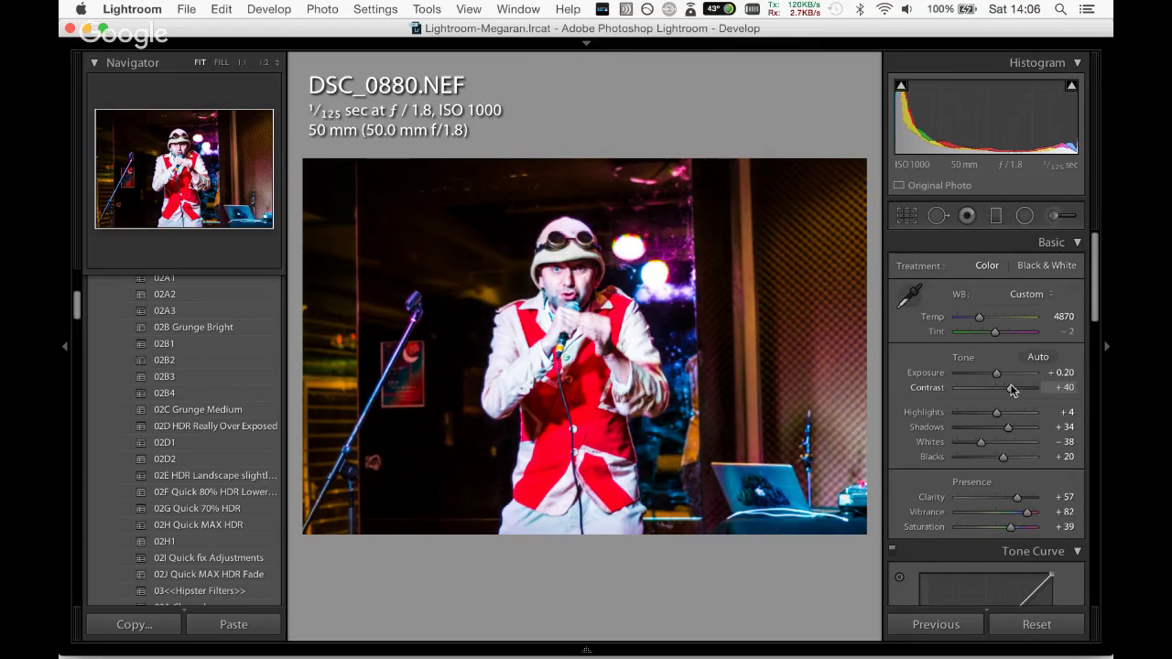
Crop DSC_0880.NEF in from the left at the original aspect ratio and rotate it by 1.26 degrees.
{"action": "left_click", "coordinate": [906, 215]}
{"action": "left_click_drag", "start_coordinate": [304, 345], "coordinate": [331, 335]}
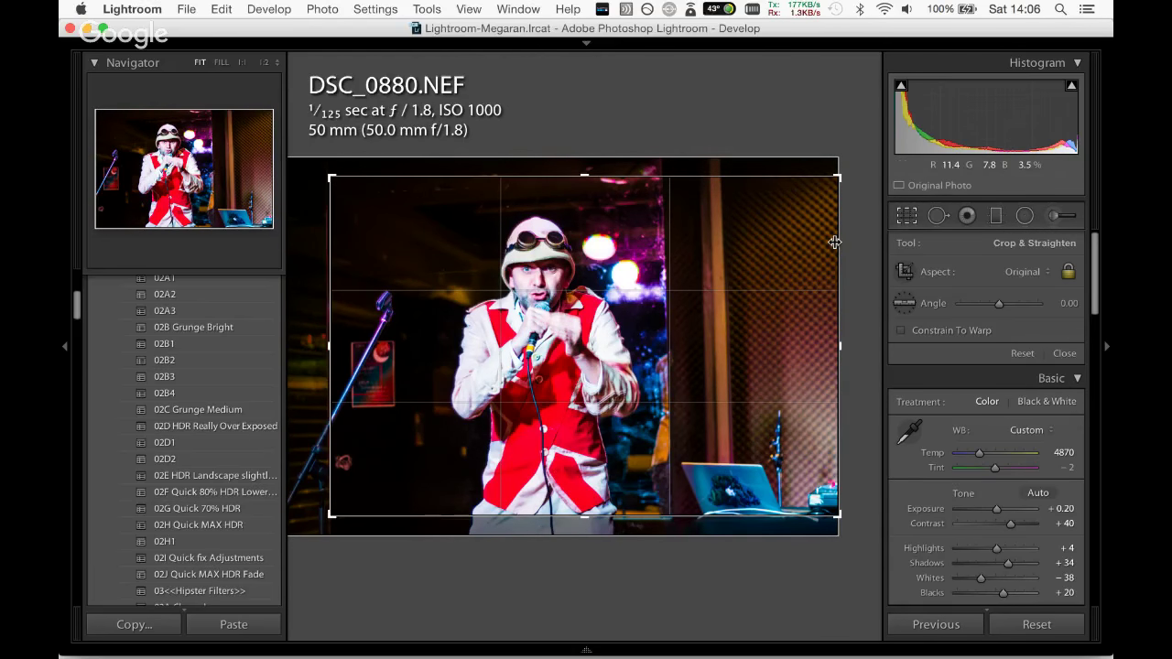
{"action": "key", "text": "Return"}
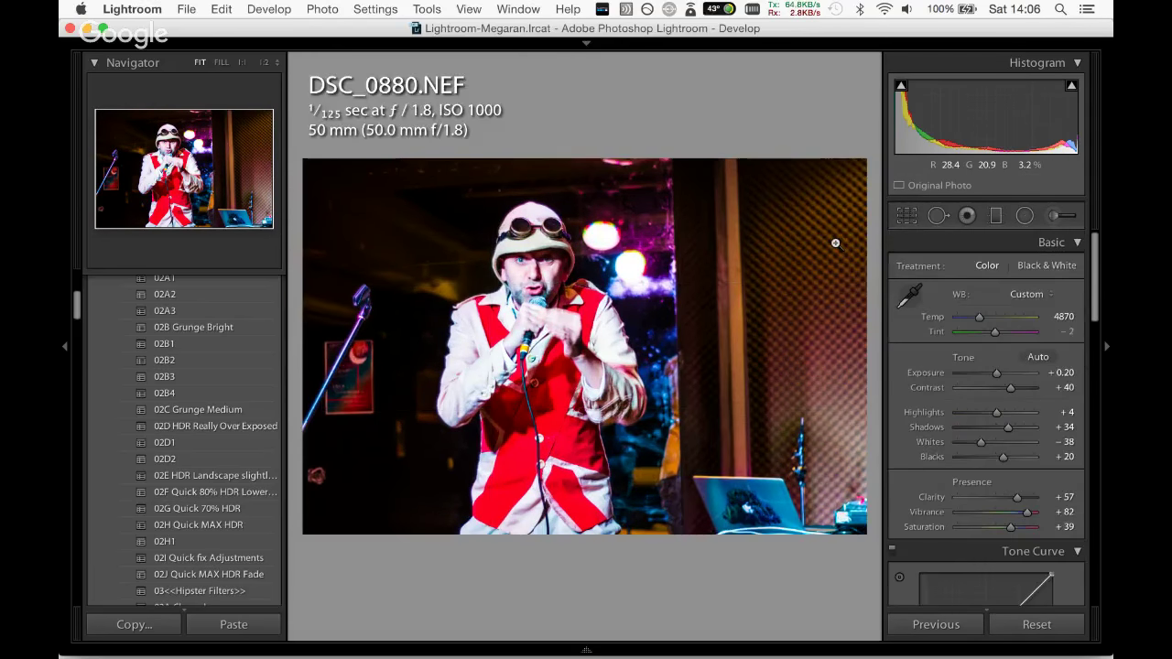
{"action": "left_click", "coordinate": [907, 216]}
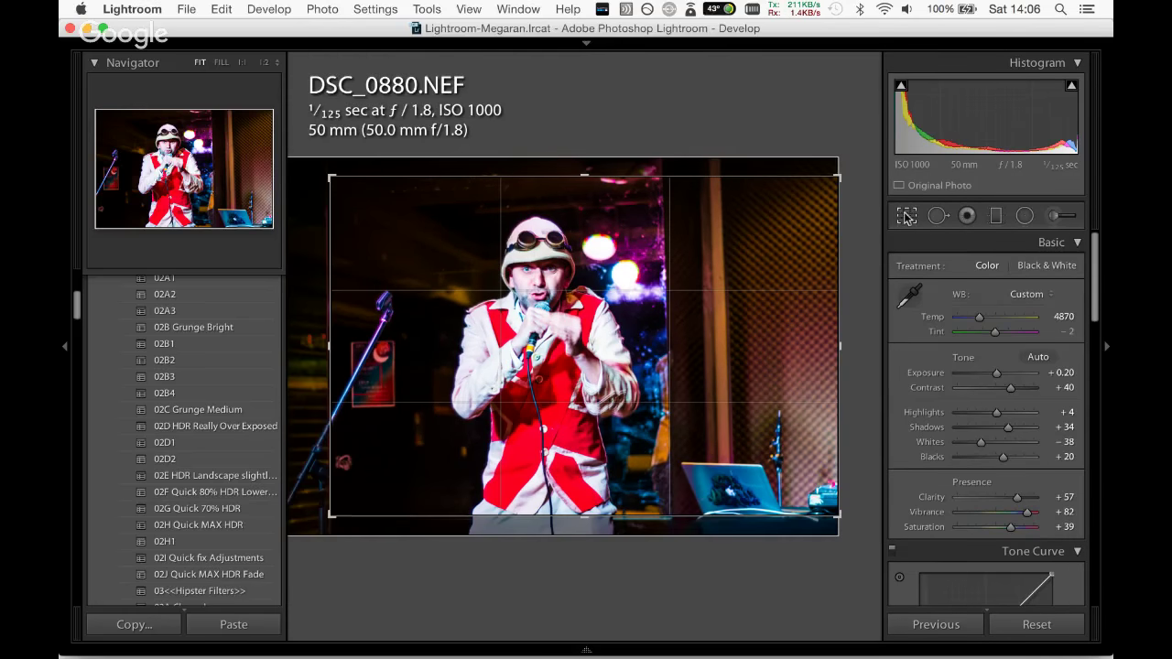
{"action": "left_click_drag", "start_coordinate": [853, 181], "coordinate": [847, 168]}
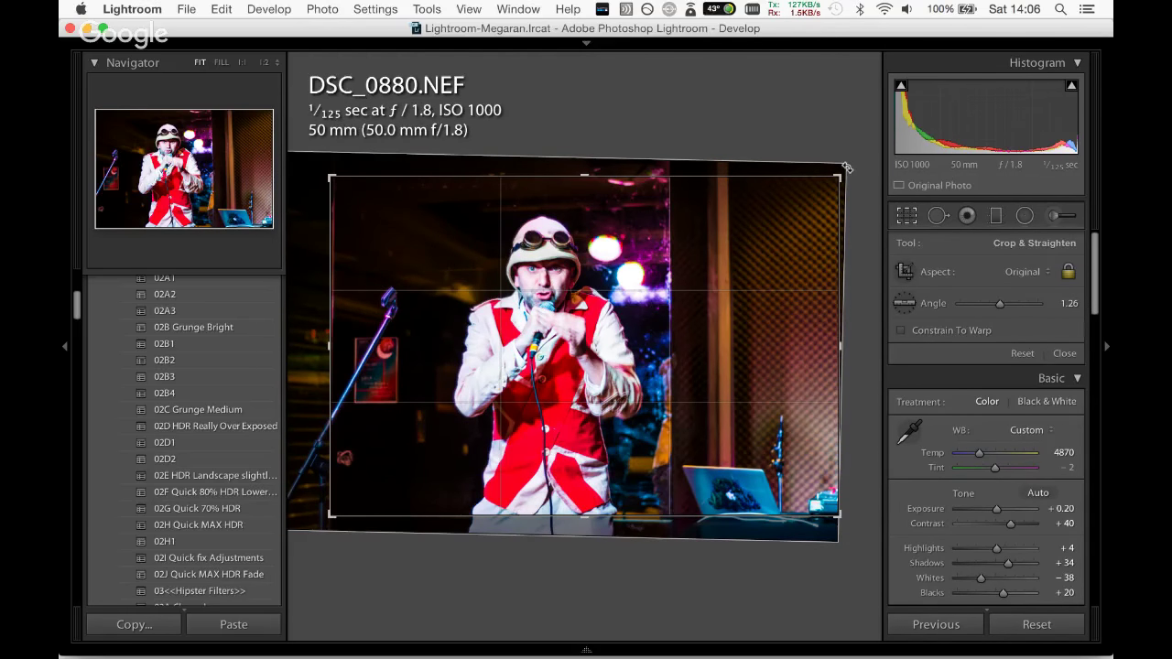
{"action": "key", "text": "Return"}
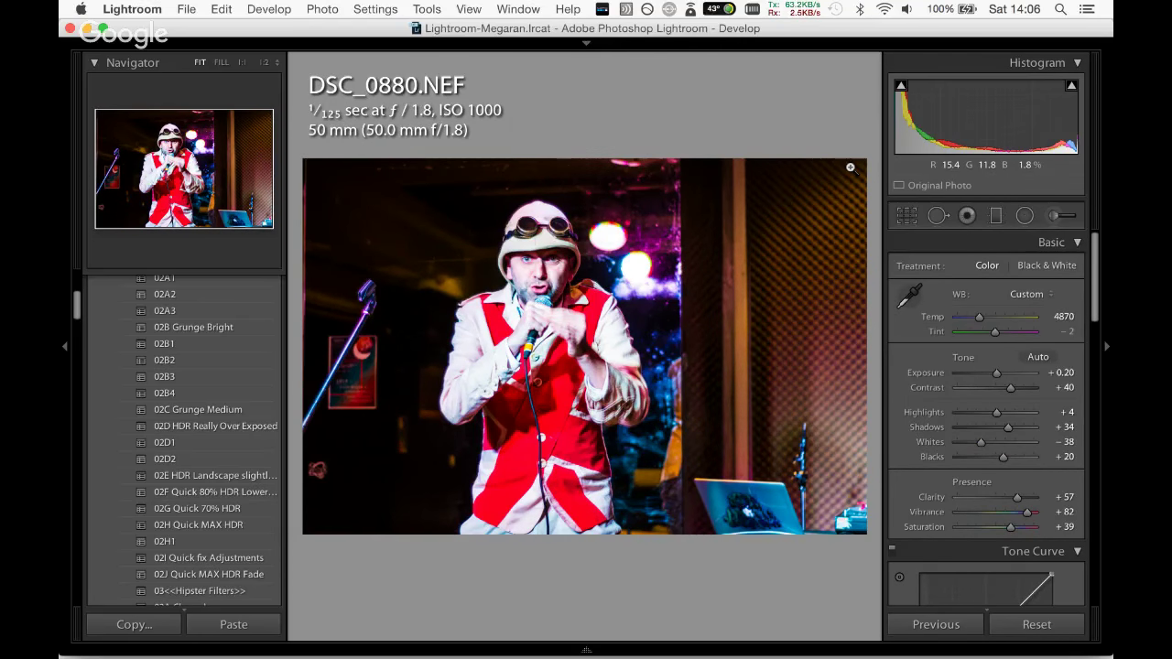
Raise the exposure to +0.40 and set the HSL saturation of orange to +46 and yellow to +8.
{"action": "left_click_drag", "start_coordinate": [997, 374], "coordinate": [998, 375]}
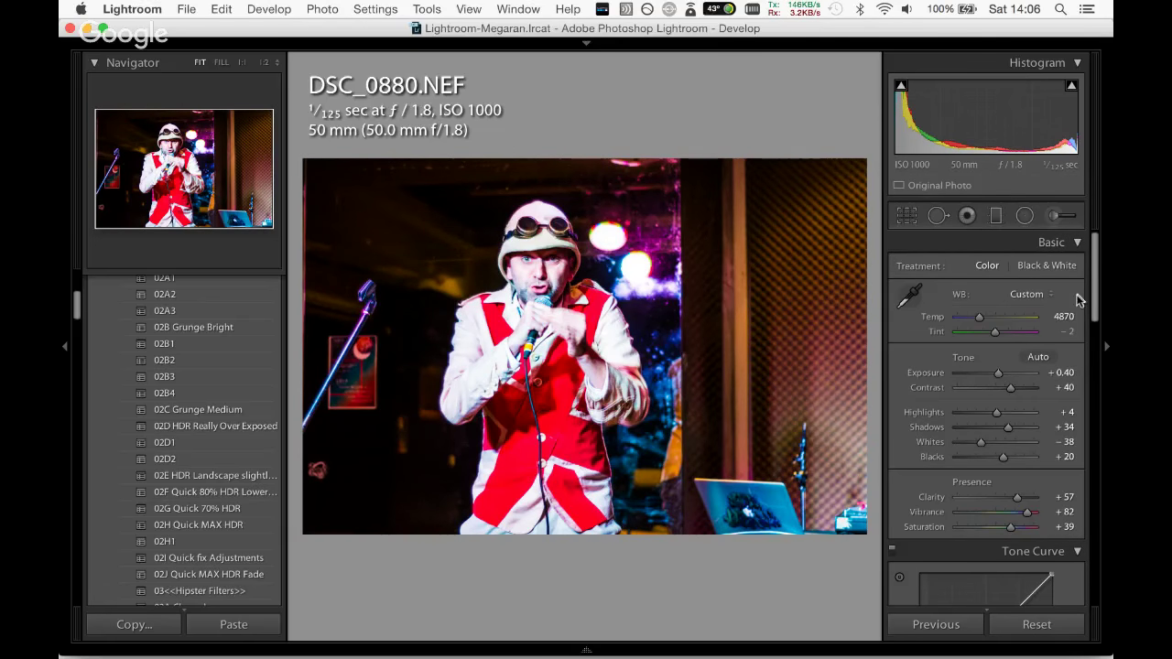
{"action": "scroll", "coordinate": [1077, 300], "scroll_direction": "down", "scroll_amount": 10}
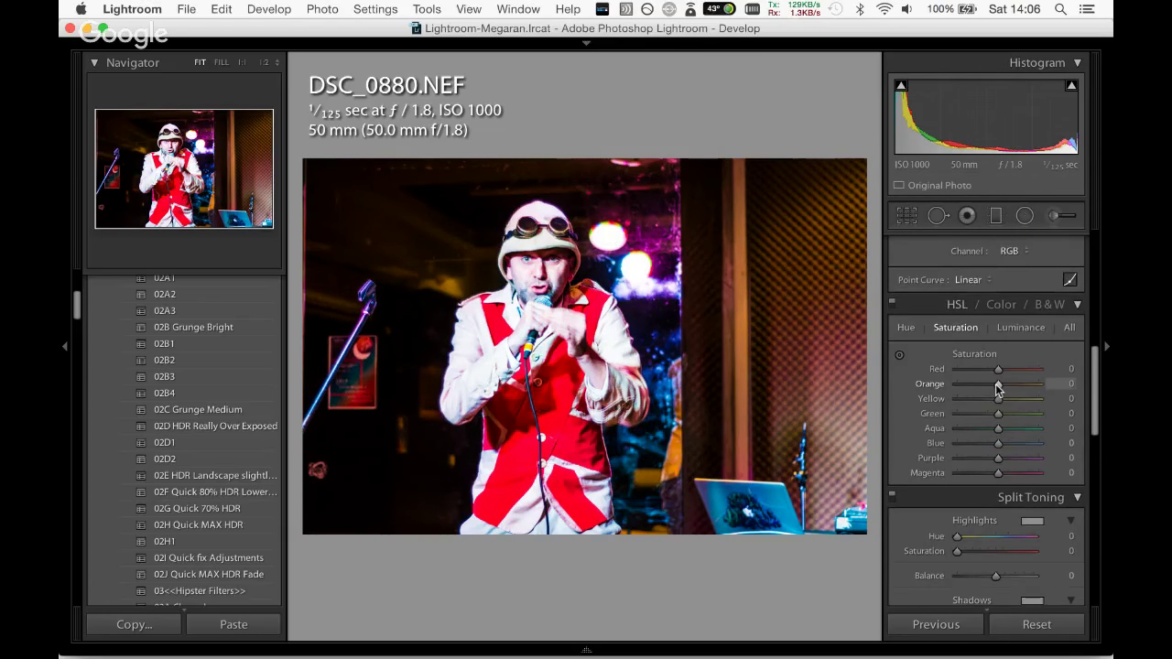
{"action": "mouse_move", "coordinate": [999, 386]}
{"action": "left_mouse_down"}
{"action": "mouse_move", "coordinate": [1011, 387]}
{"action": "mouse_move", "coordinate": [981, 401]}
{"action": "mouse_move", "coordinate": [1021, 401]}
{"action": "mouse_move", "coordinate": [1002, 392]}
{"action": "mouse_move", "coordinate": [1020, 372]}
{"action": "mouse_move", "coordinate": [998, 378]}
{"action": "left_mouse_up"}
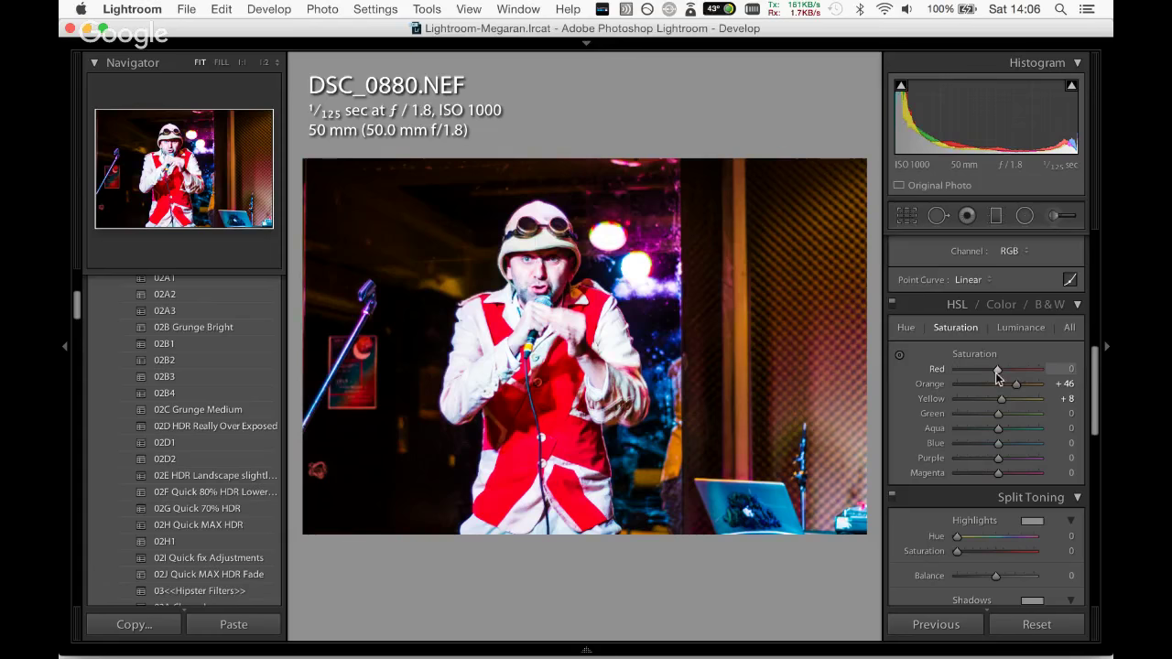
Set the HSL luminance of red to +18 and of orange to −10.
{"action": "left_click", "coordinate": [1020, 327]}
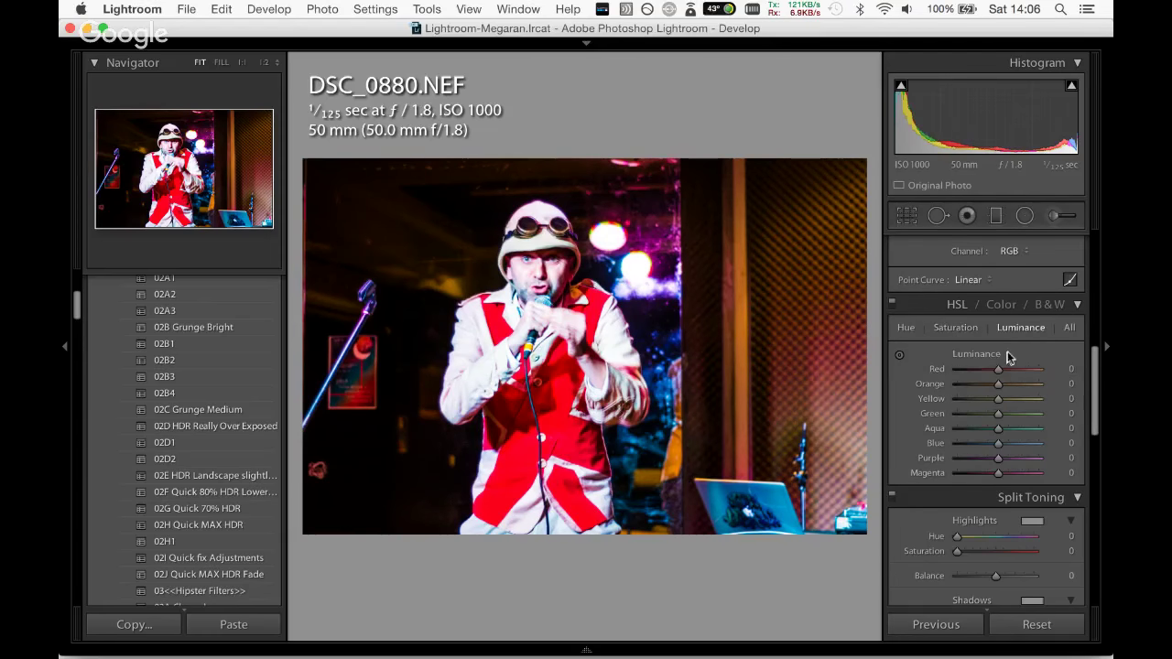
{"action": "left_click", "coordinate": [1006, 369]}
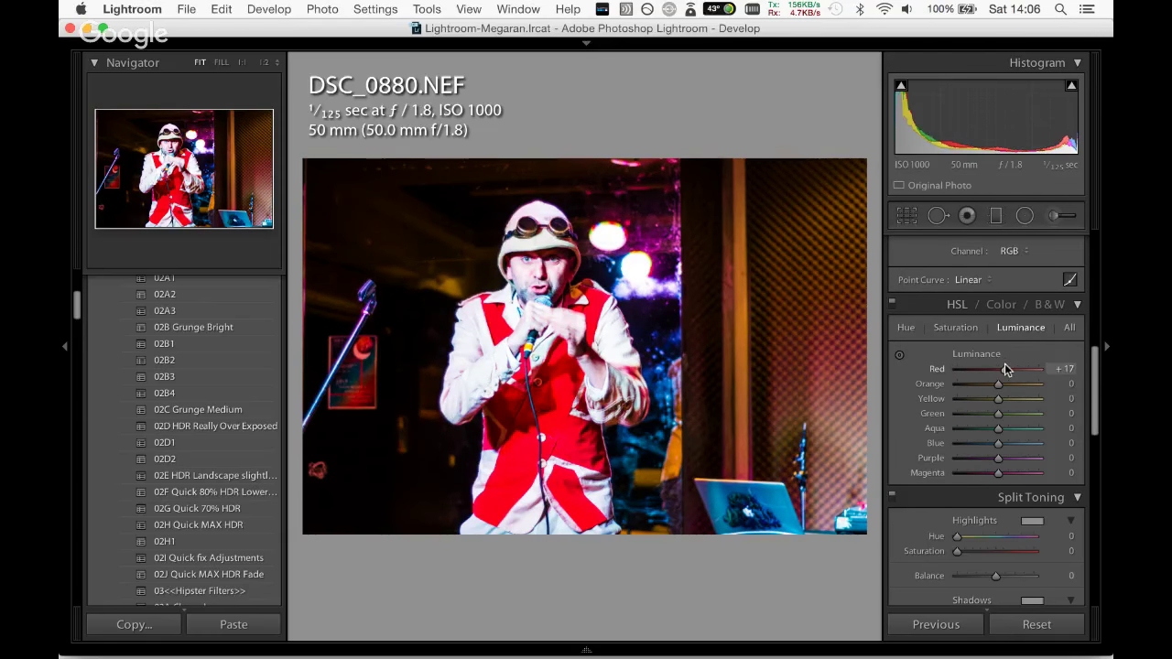
{"action": "left_click_drag", "start_coordinate": [999, 383], "coordinate": [1002, 386]}
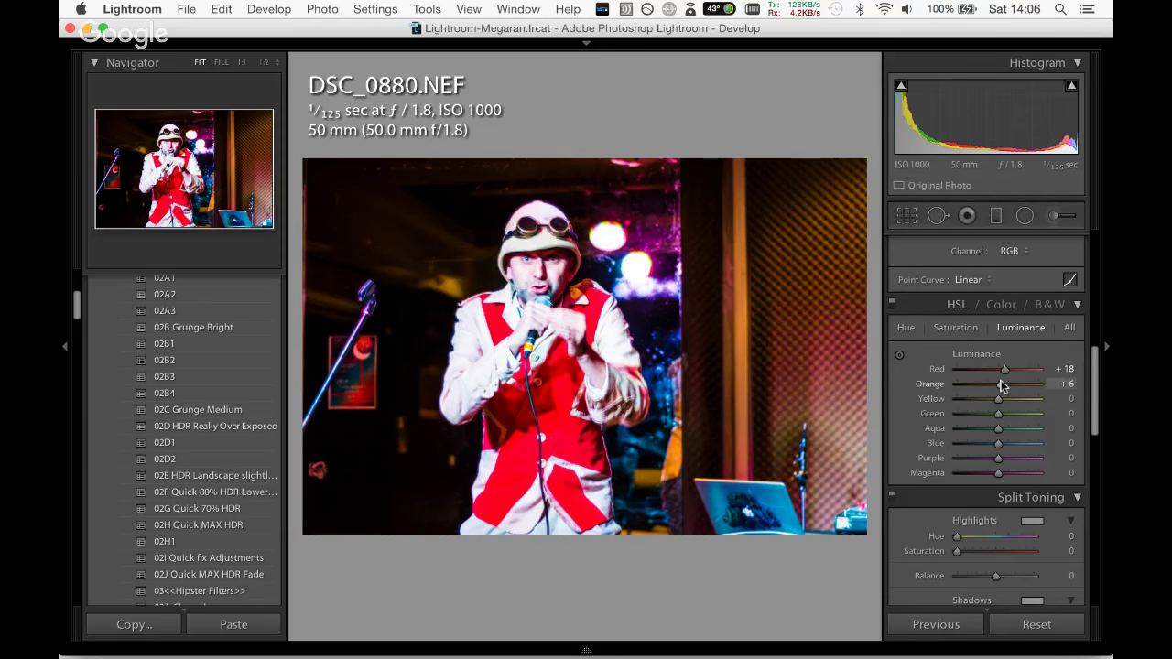
{"action": "left_click", "coordinate": [994, 384]}
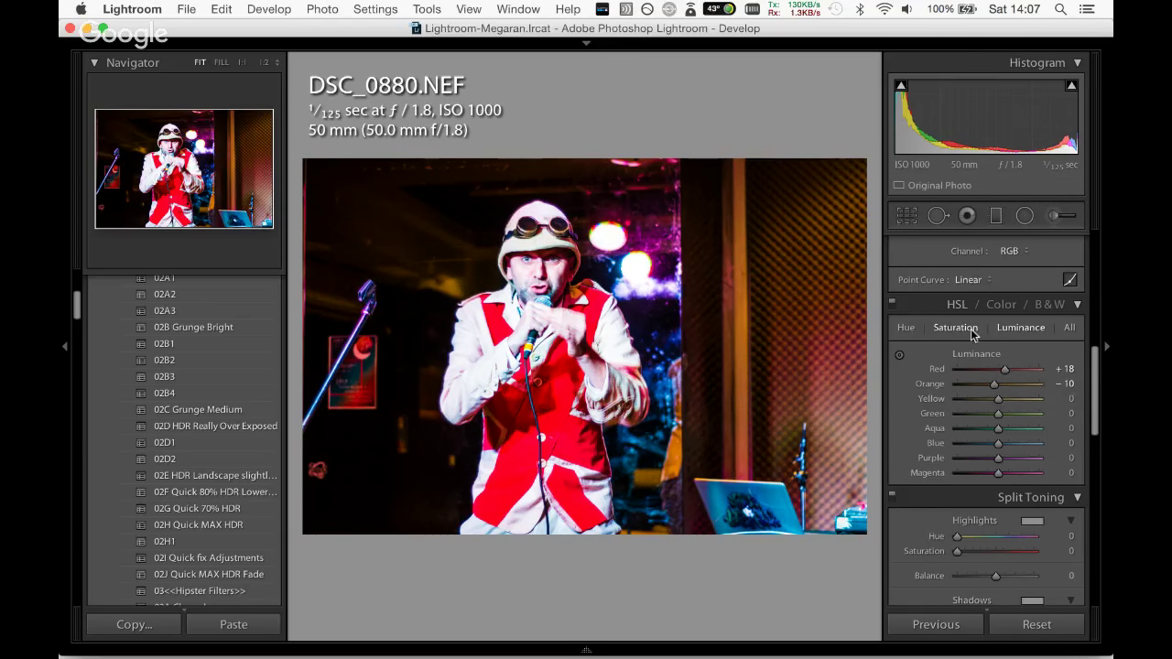
Set the HSL saturation of red to +45, aqua to +43, blue to +38, purple to +31 and magenta to +20.
{"action": "left_click", "coordinate": [955, 327]}
{"action": "left_click_drag", "start_coordinate": [996, 443], "coordinate": [1024, 441]}
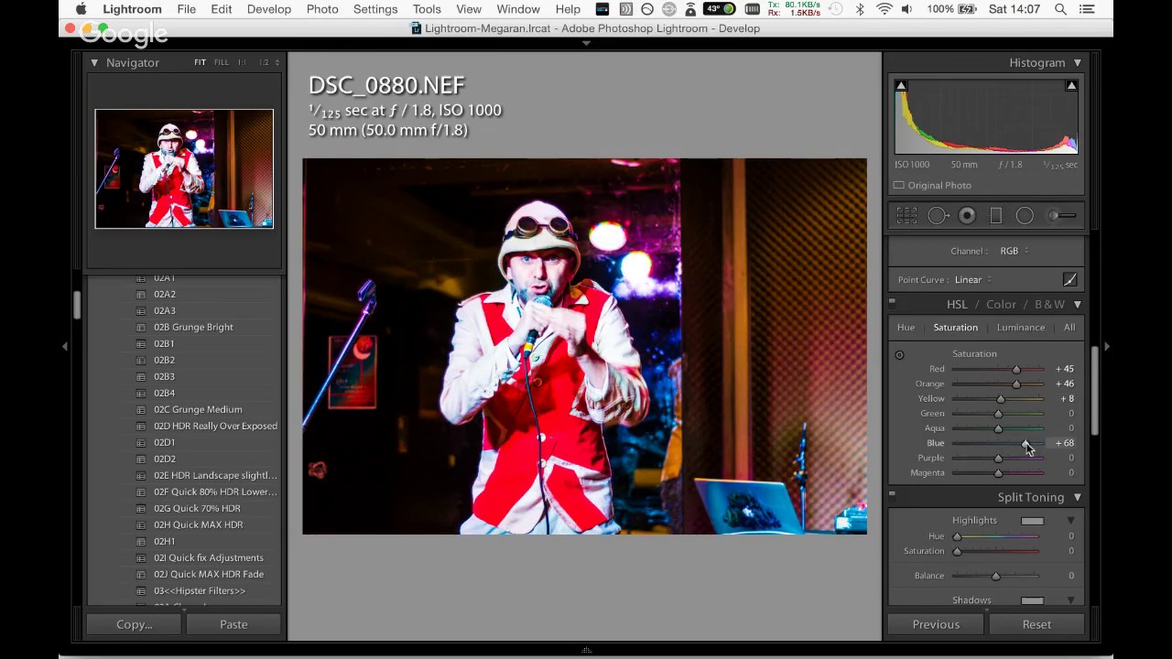
{"action": "left_click_drag", "start_coordinate": [1027, 444], "coordinate": [1013, 443]}
{"action": "left_click", "coordinate": [1014, 428]}
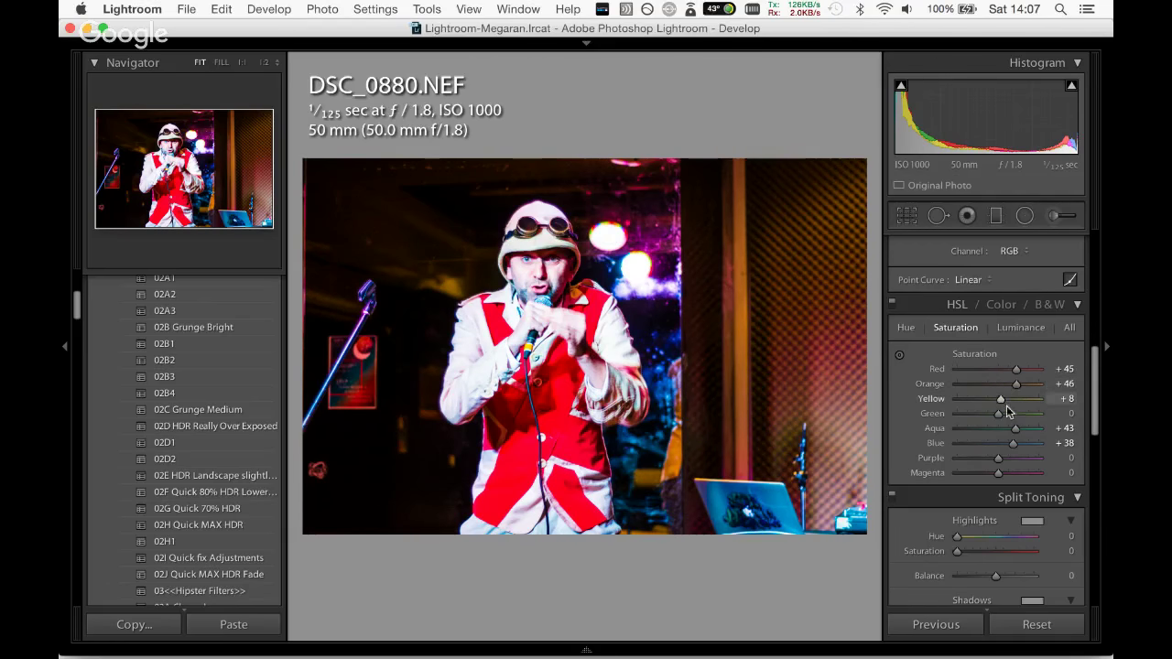
{"action": "left_click", "coordinate": [1020, 458]}
{"action": "left_click", "coordinate": [1016, 474]}
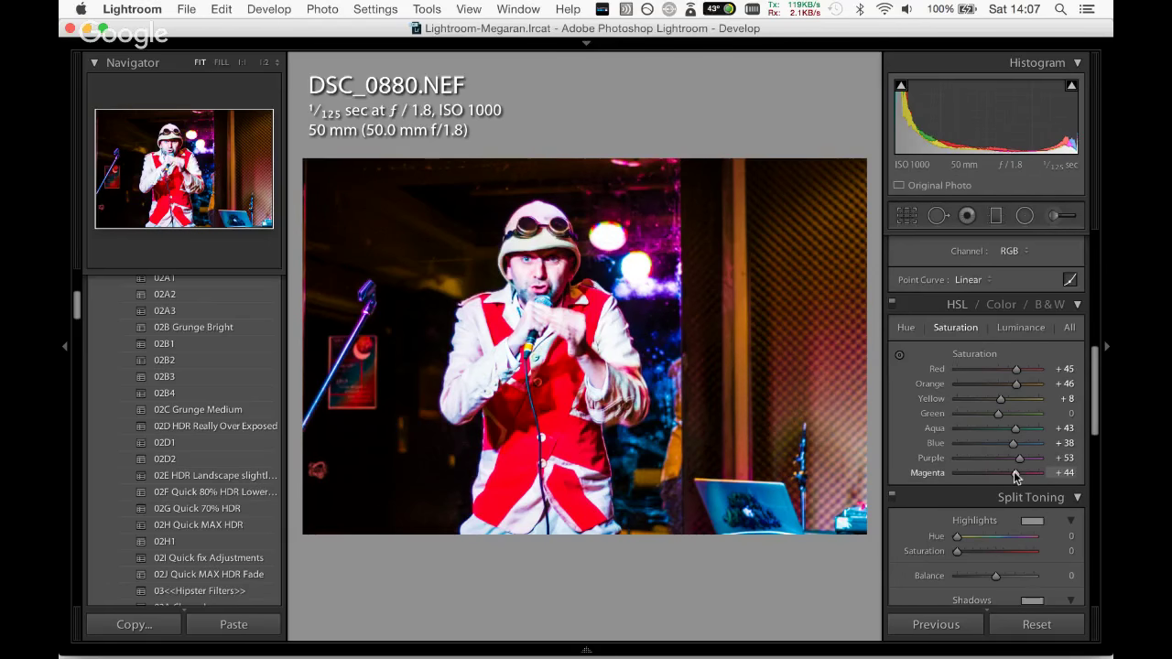
{"action": "left_click", "coordinate": [1006, 473]}
{"action": "left_click", "coordinate": [1006, 458]}
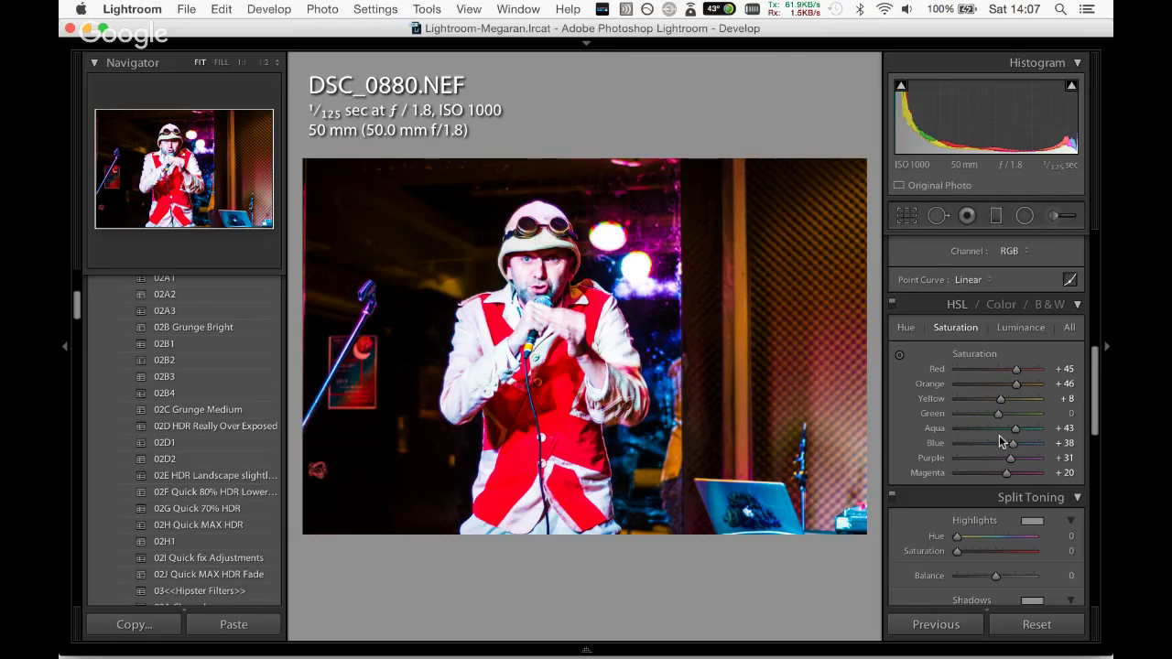
Lower the photo's highlights to −23 in the basic tone adjustments.
{"action": "scroll", "coordinate": [1077, 320], "scroll_direction": "up", "scroll_amount": 5}
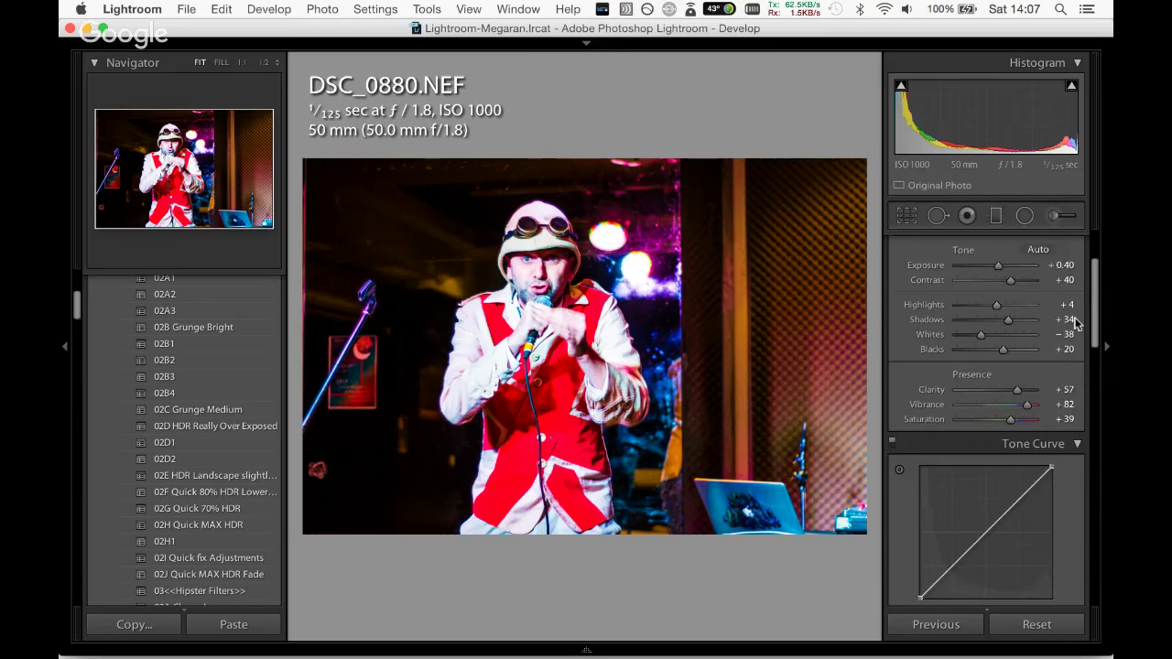
{"action": "double_click", "coordinate": [989, 312]}
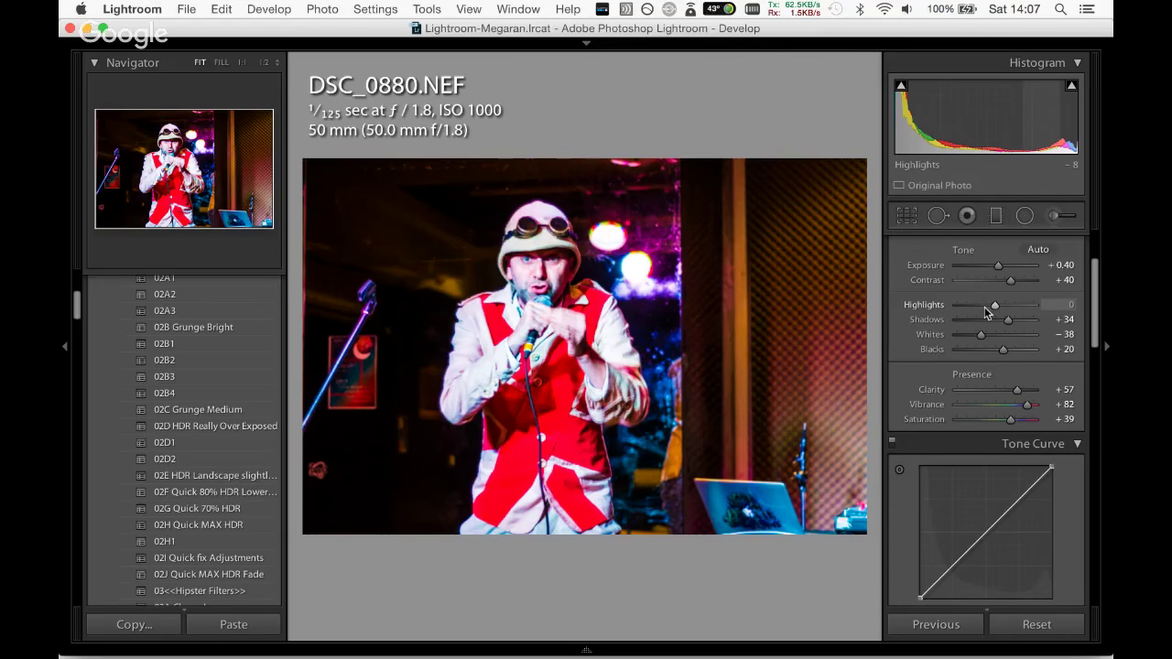
{"action": "left_click_drag", "start_coordinate": [986, 312], "coordinate": [994, 310]}
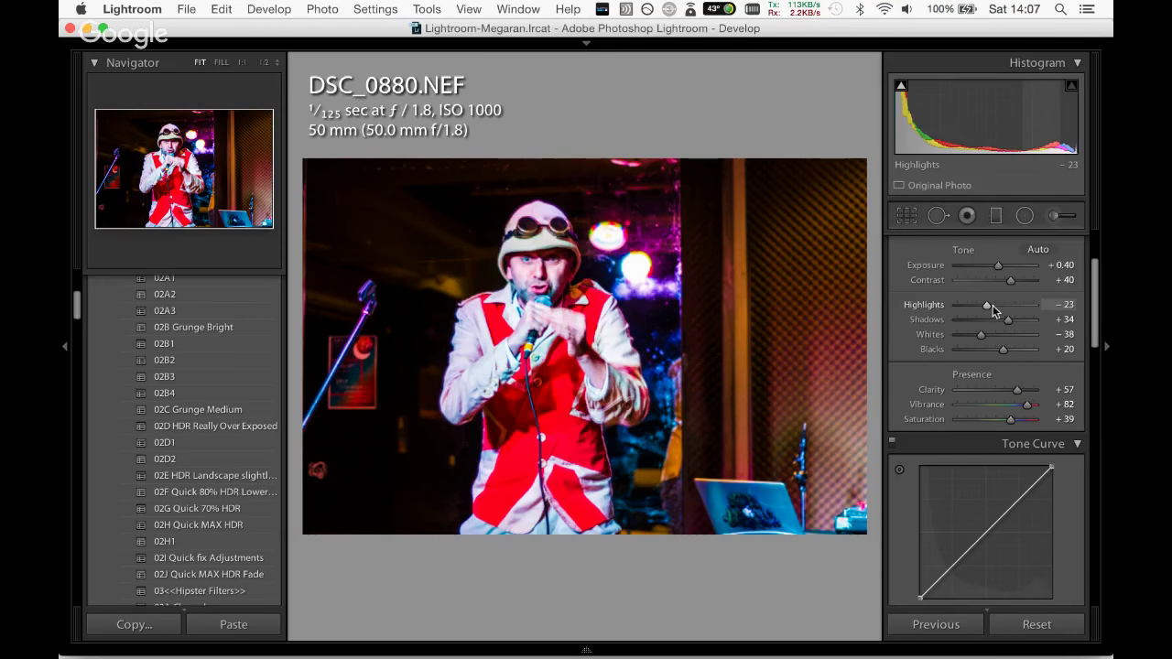
Set the exposure of DSC_0880.NEF to +0.65 and its highlights to −19.
{"action": "left_click_drag", "start_coordinate": [1001, 266], "coordinate": [1003, 270]}
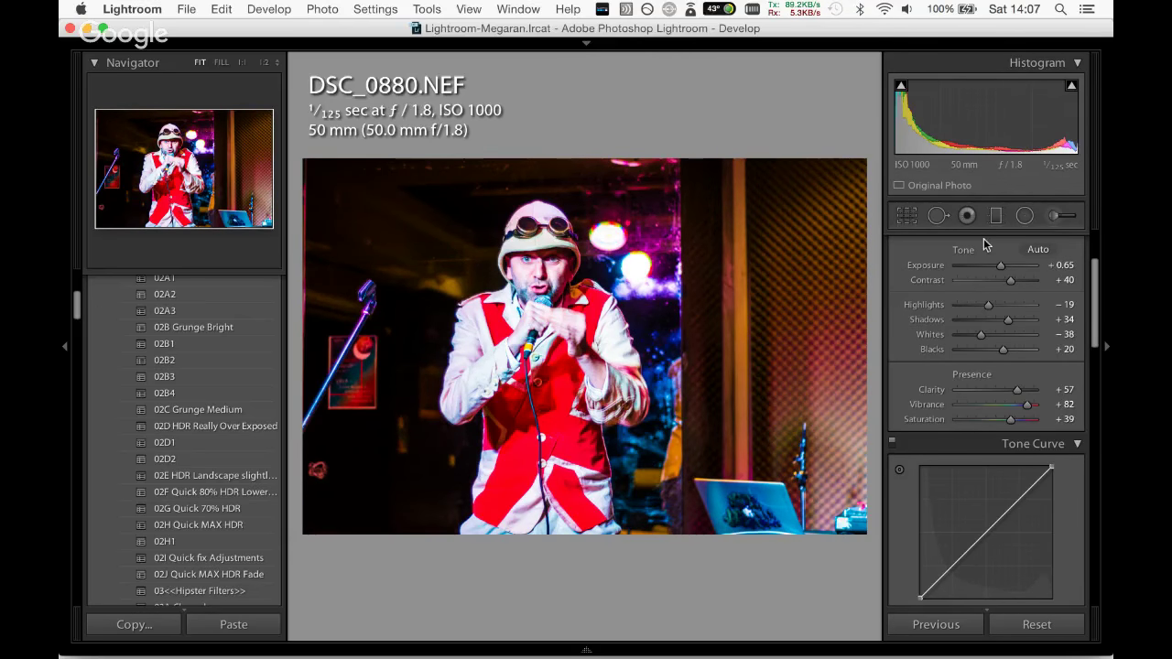
Skip editing DSC_0886.NEF, unflag it and move on to DSC_0889.NEF.
{"action": "key", "text": "Right"}
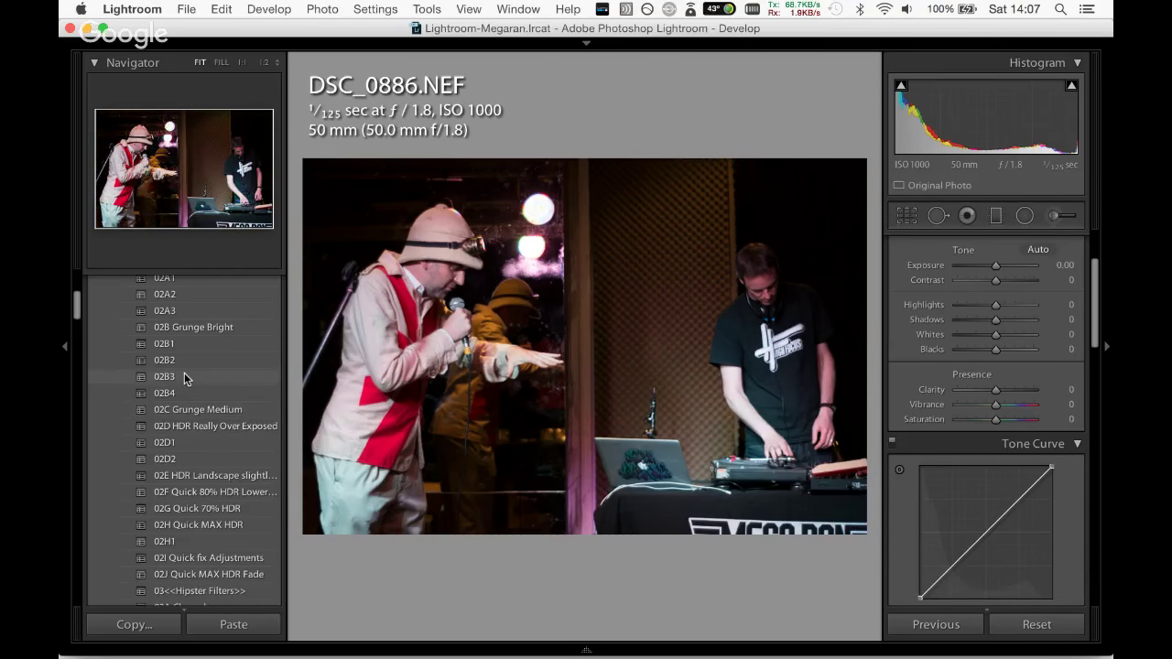
{"action": "key", "text": "u"}
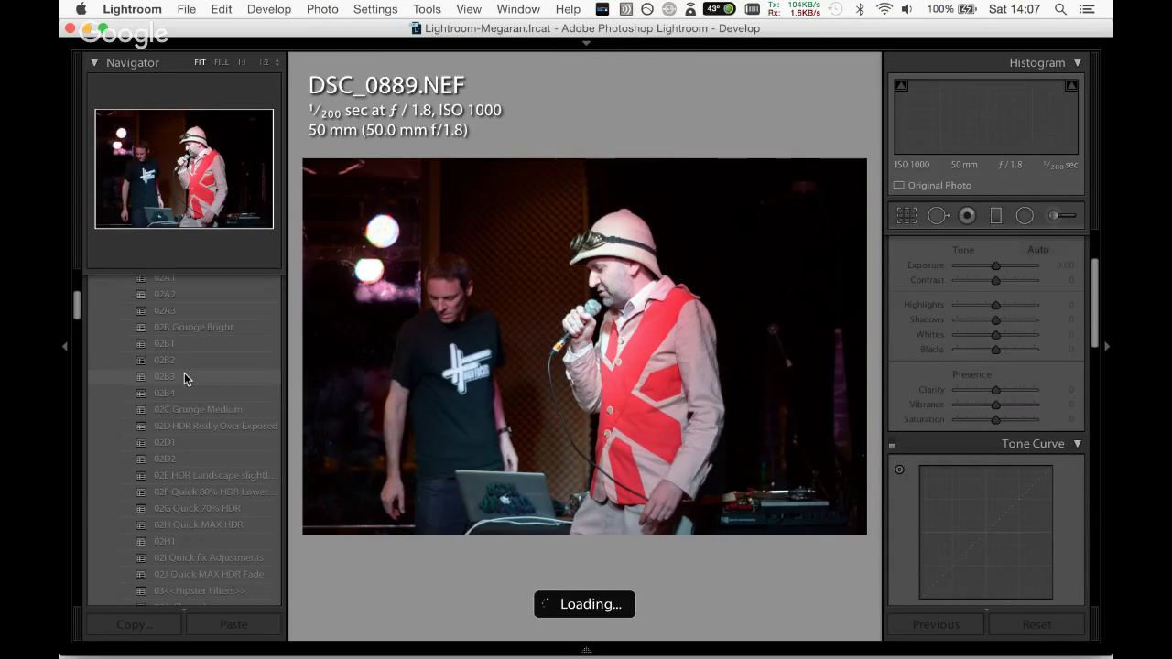
{"action": "left_click", "coordinate": [1037, 250]}
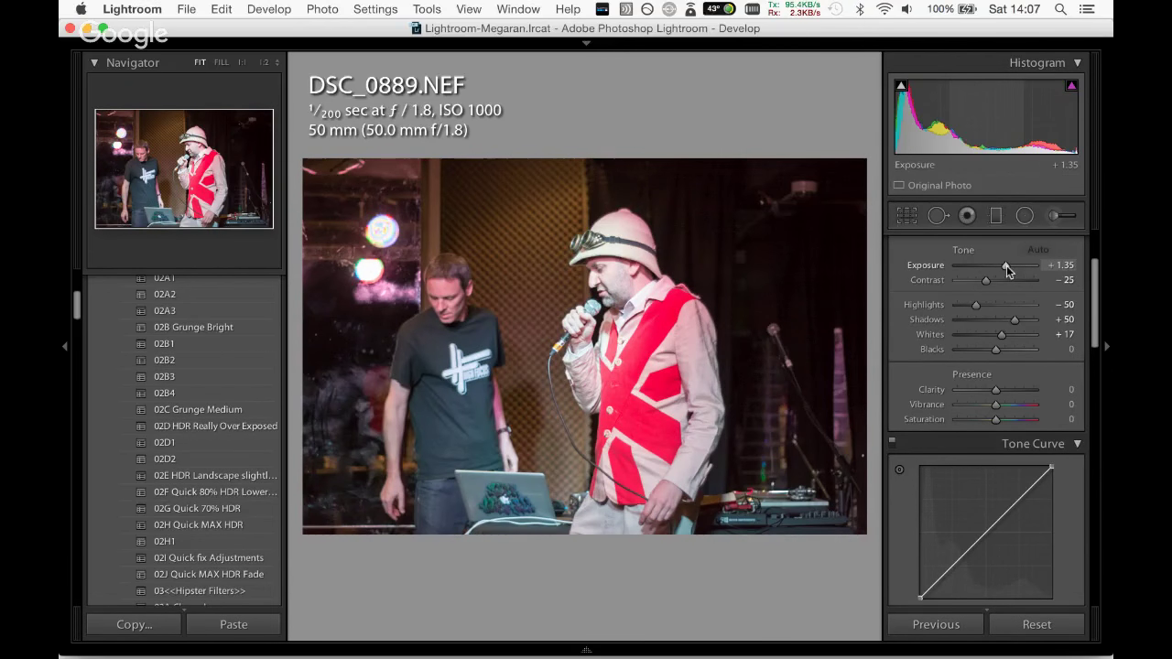
{"action": "key", "text": "z"}
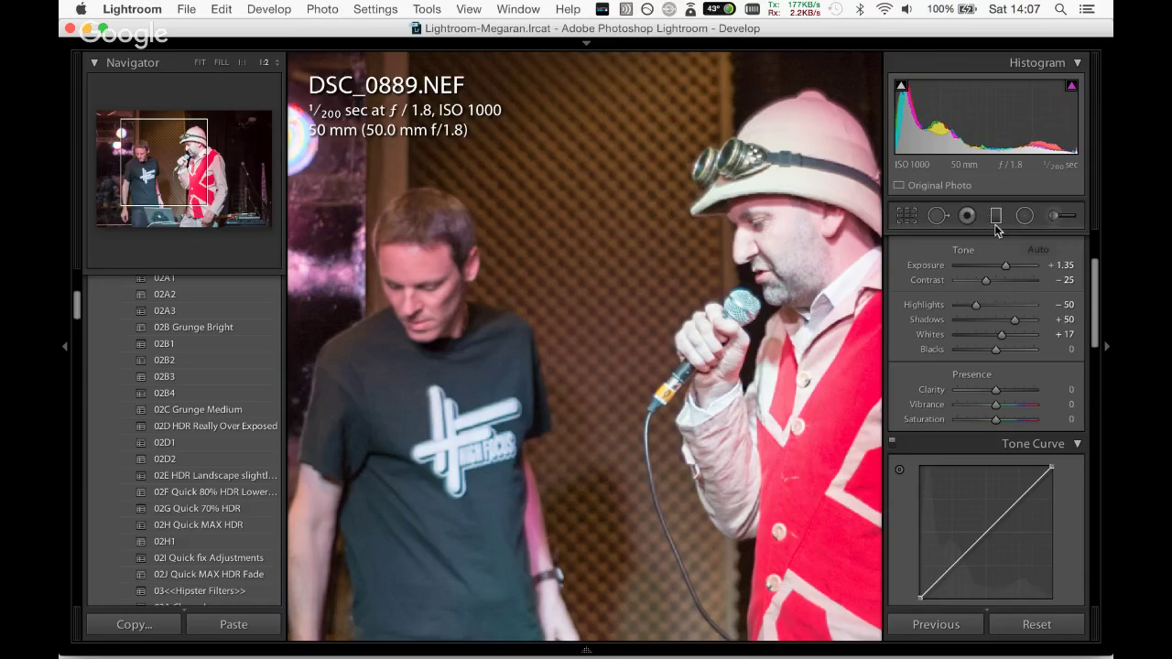
{"action": "key", "text": "super+z"}
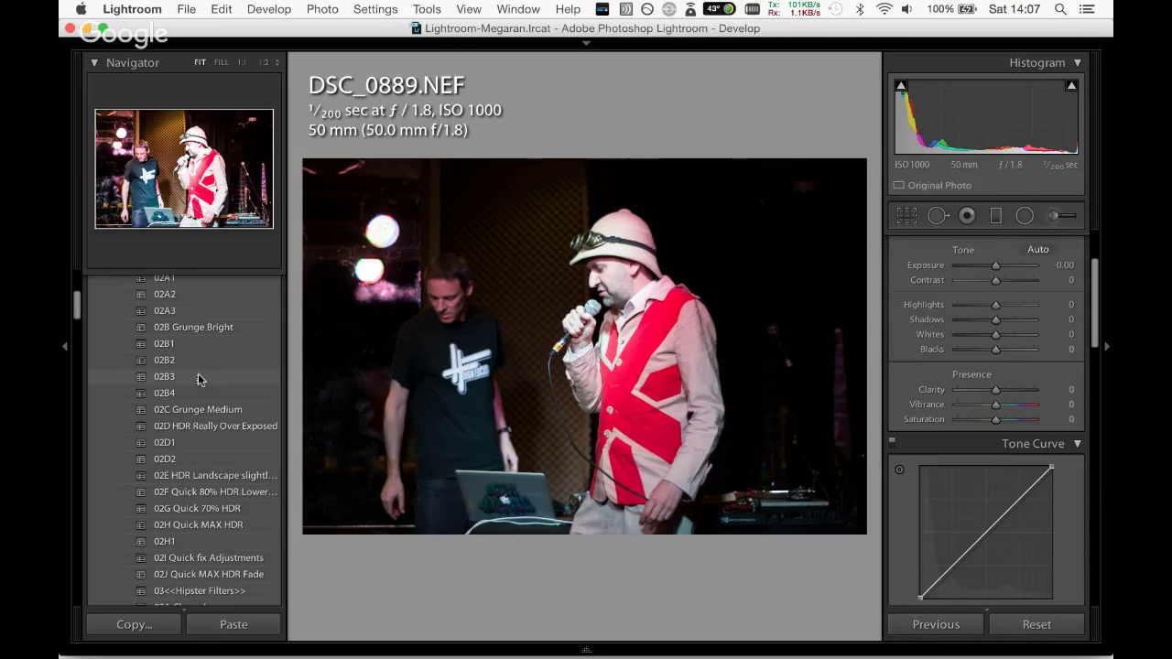
Apply the 02B2 preset to DSC_0889.NEF and set contrast to +63, highlights to −72 and whites to +40.
{"action": "left_click_drag", "start_coordinate": [76, 303], "coordinate": [75, 295]}
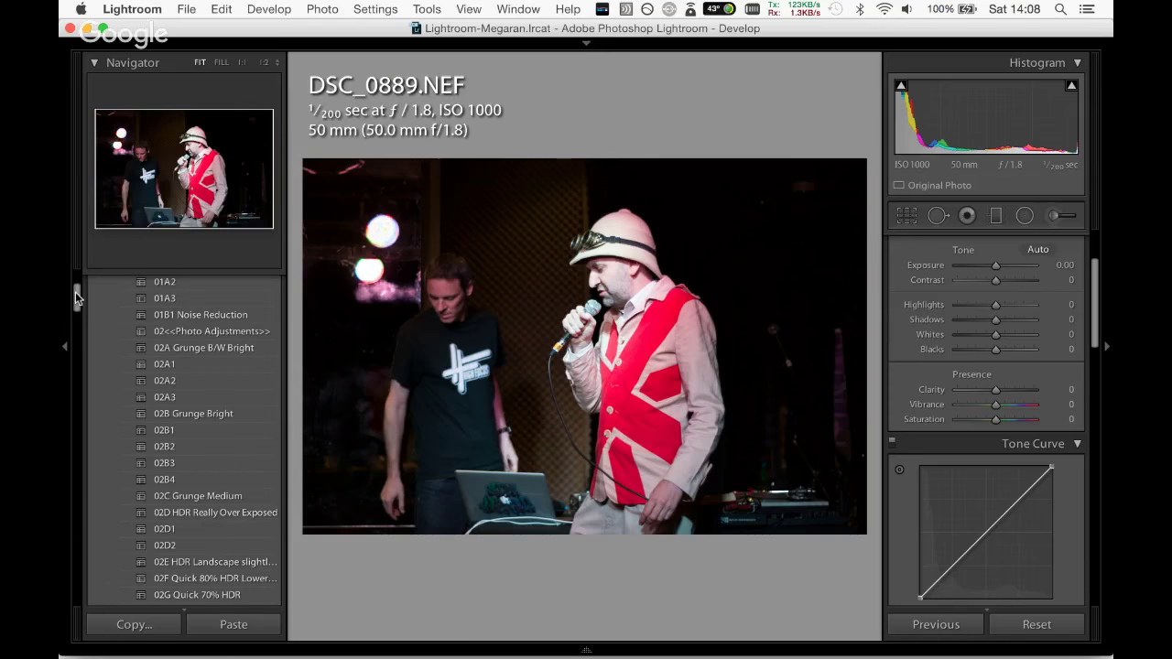
{"action": "scroll", "coordinate": [203, 376], "scroll_direction": "up", "scroll_amount": 1}
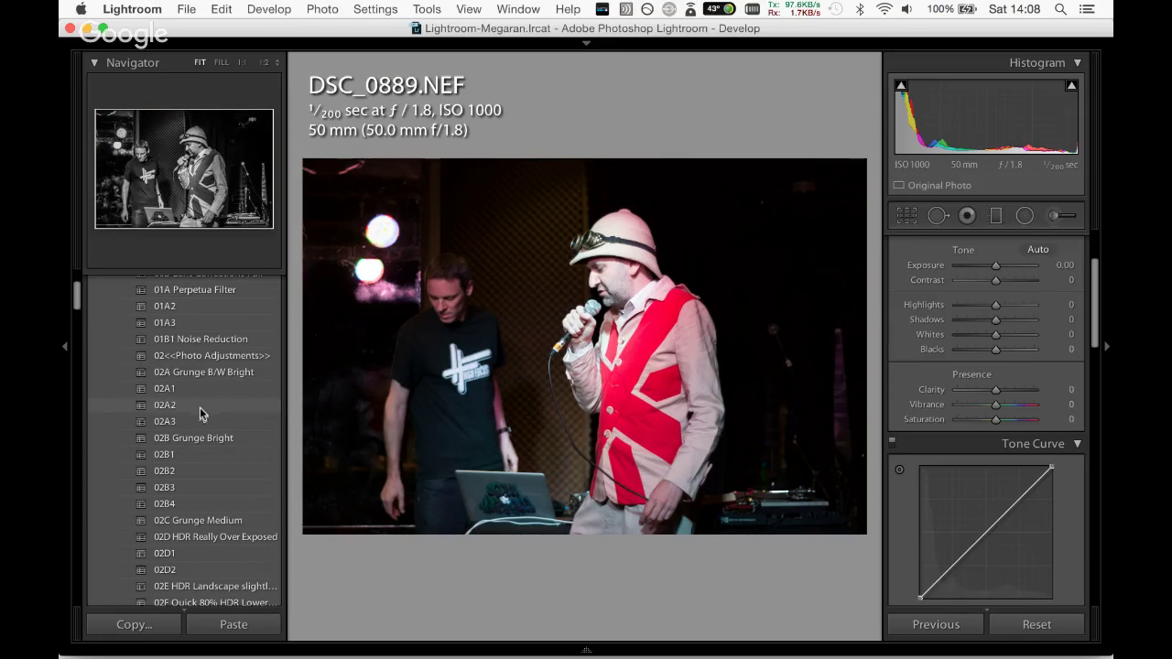
{"action": "left_click", "coordinate": [211, 471]}
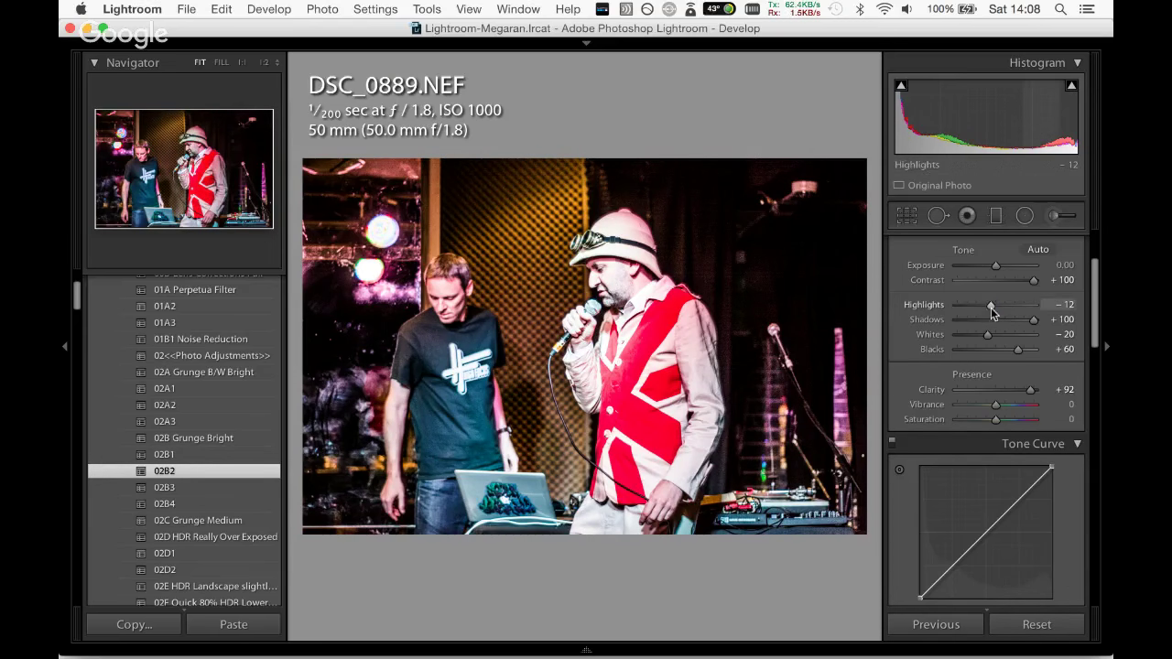
{"action": "left_click_drag", "start_coordinate": [991, 305], "coordinate": [1000, 281]}
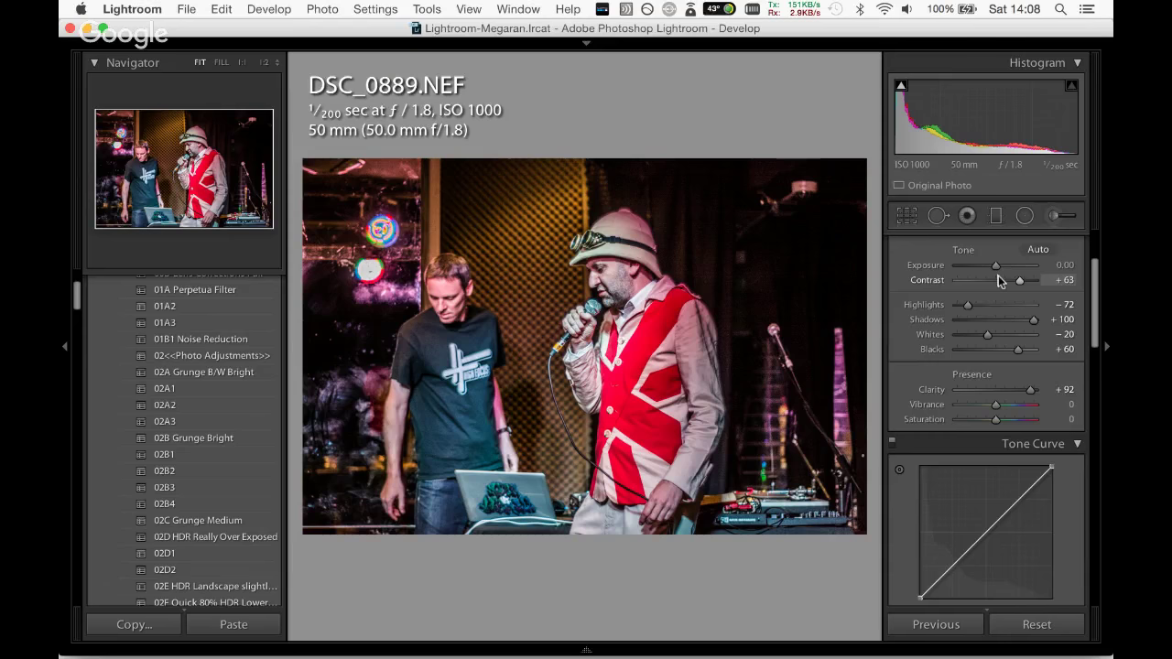
{"action": "left_click_drag", "start_coordinate": [987, 334], "coordinate": [1011, 336]}
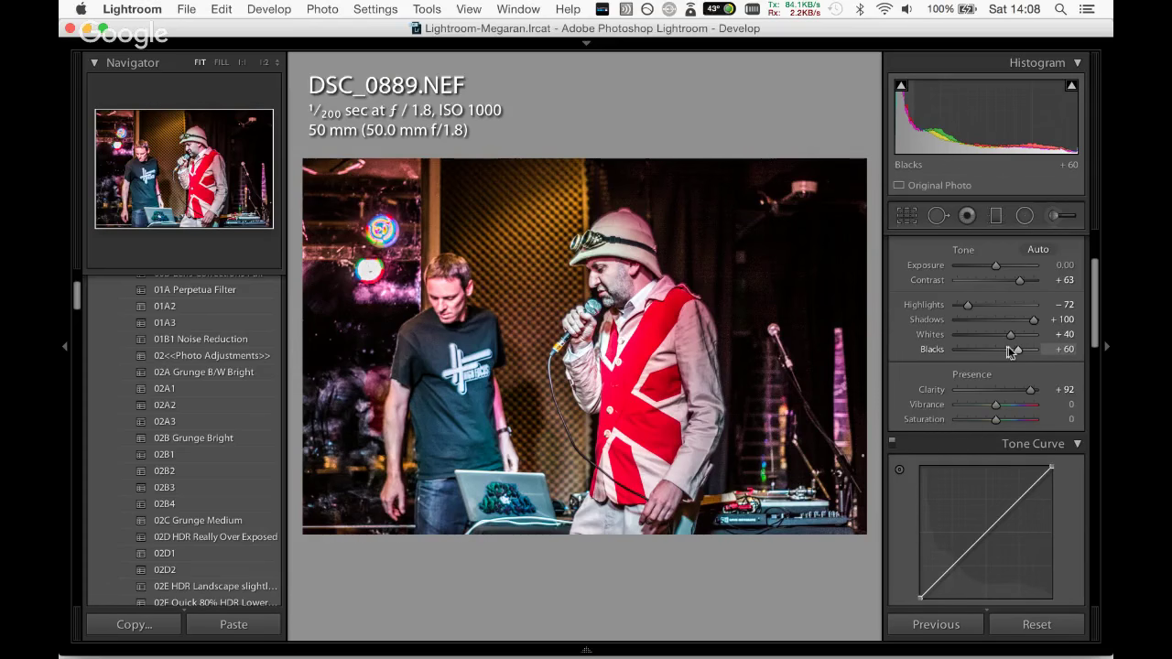
Apply the 01A3 preset and set the white balance temperature to 4805.
{"action": "scroll", "coordinate": [237, 400], "scroll_direction": "up", "scroll_amount": 3}
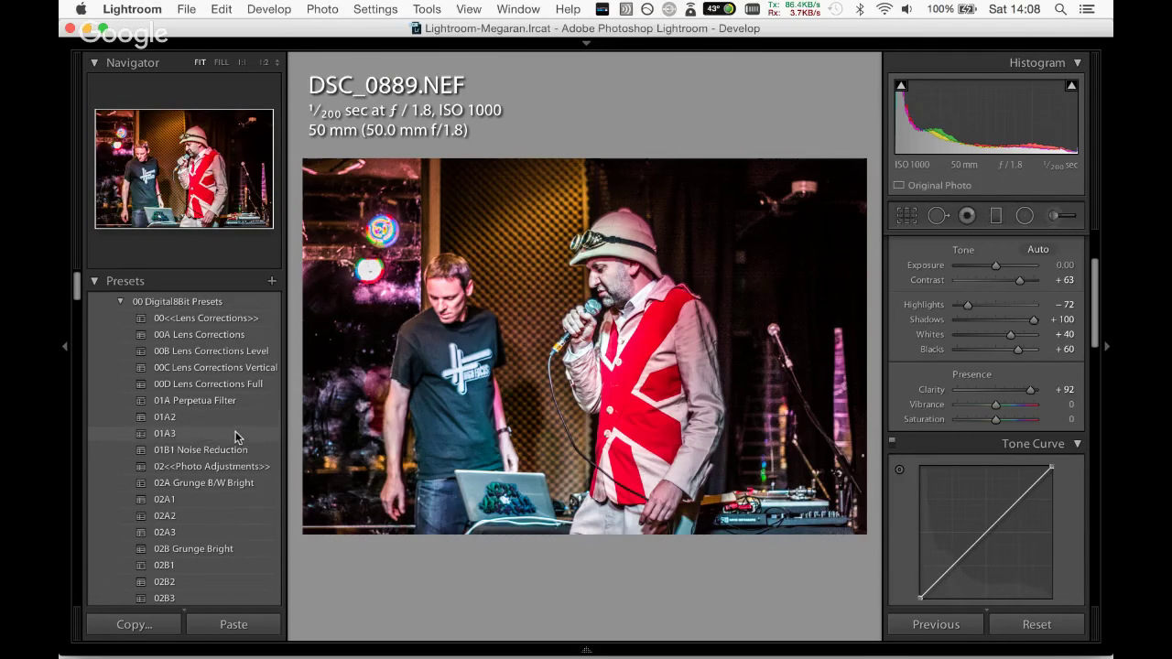
{"action": "left_click", "coordinate": [236, 431]}
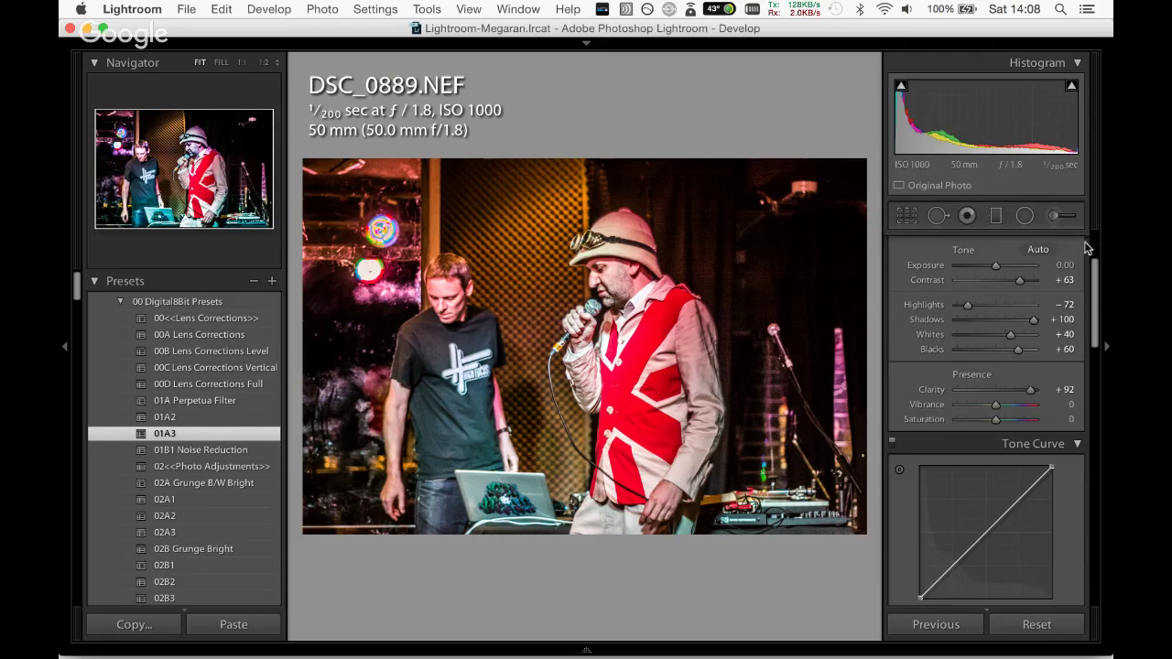
{"action": "scroll", "coordinate": [1081, 243], "scroll_direction": "up", "scroll_amount": 3}
{"action": "left_click_drag", "start_coordinate": [985, 319], "coordinate": [997, 318]}
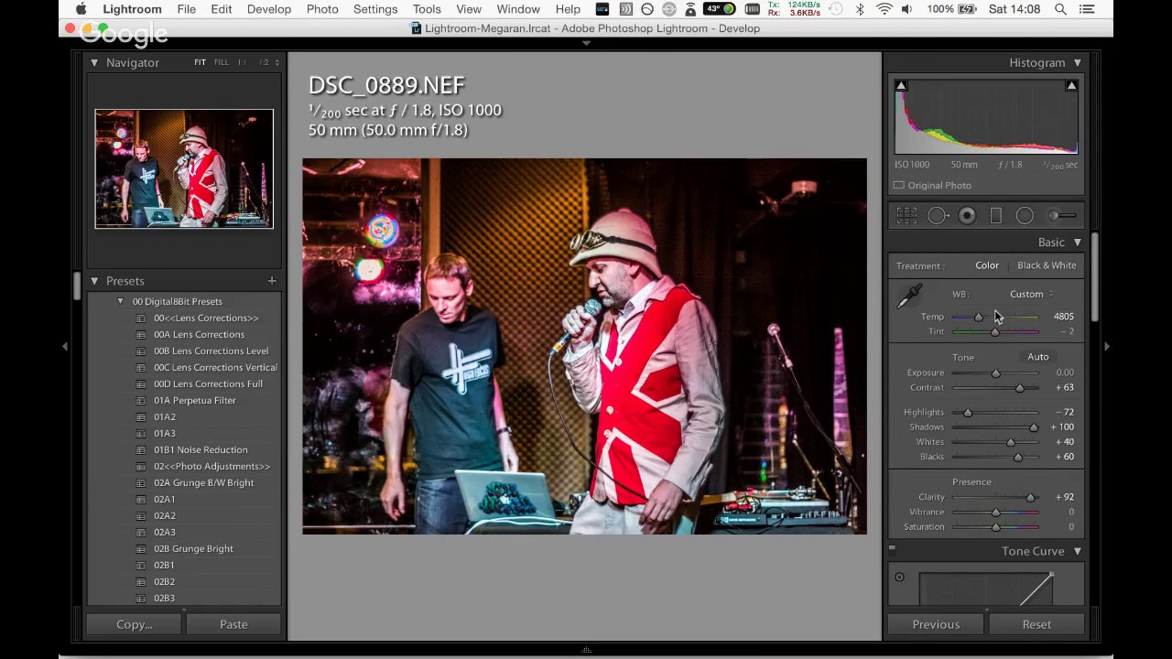
Apply the 01B1 Noise Reduction preset and set vibrance to +39 and saturation to +18.
{"action": "left_click", "coordinate": [222, 447]}
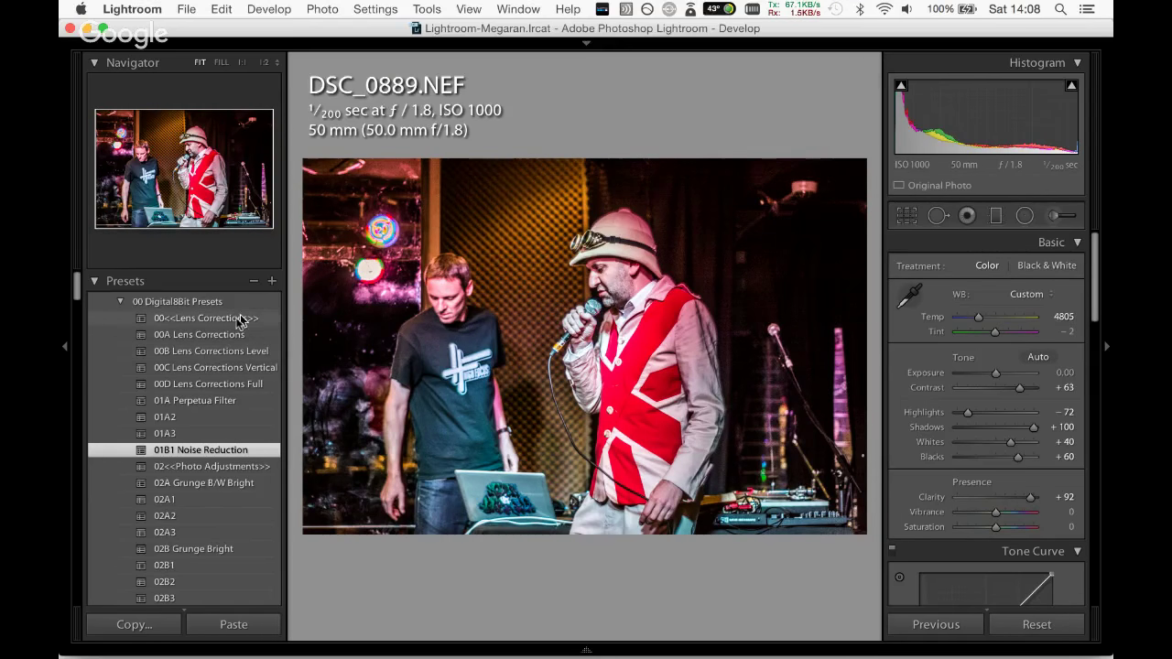
{"action": "left_click_drag", "start_coordinate": [997, 511], "coordinate": [1007, 490]}
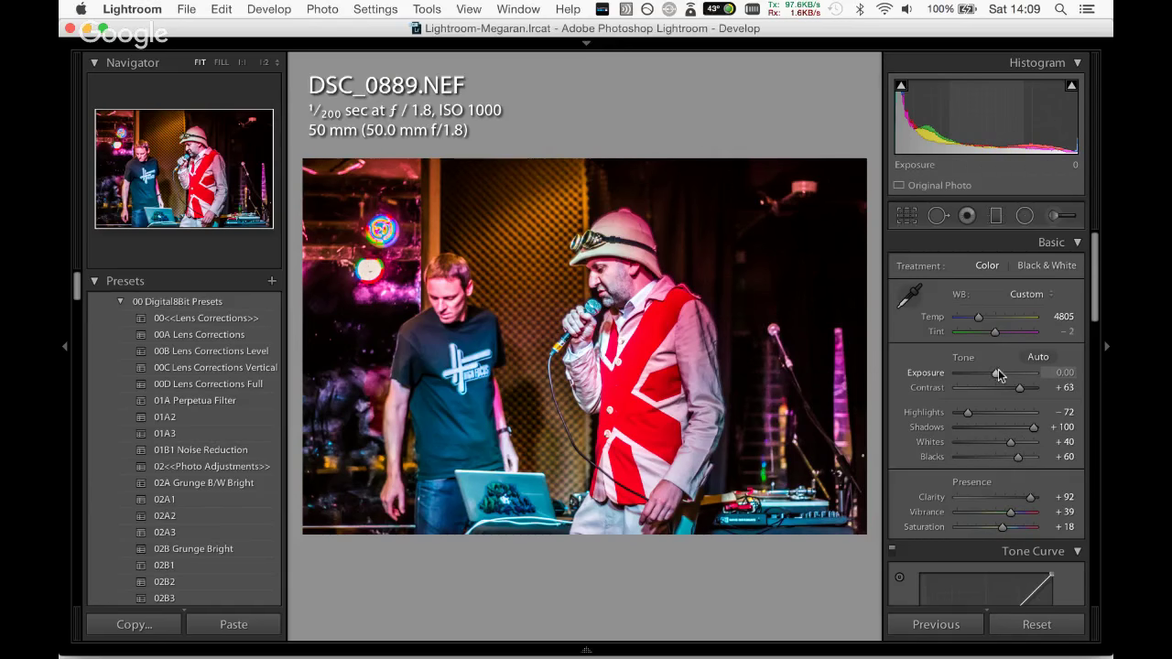
Set the exposure to +0.30, contrast to +70, highlights to −76 and whites to +23.
{"action": "left_click_drag", "start_coordinate": [998, 373], "coordinate": [976, 415]}
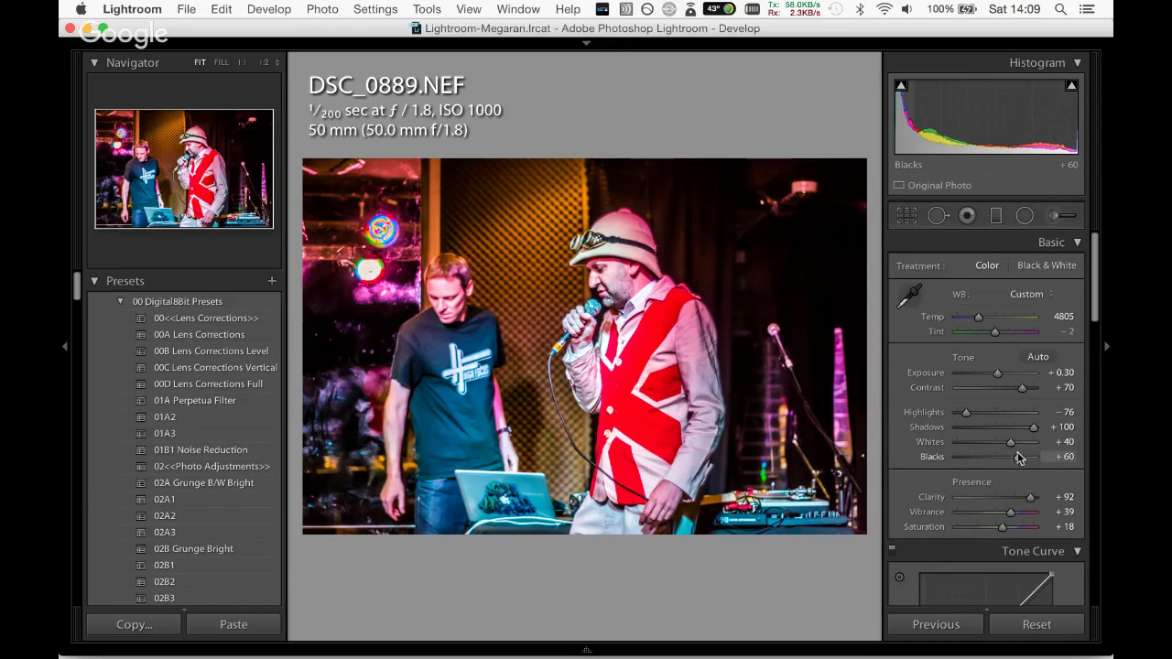
{"action": "left_click_drag", "start_coordinate": [1019, 458], "coordinate": [1000, 443]}
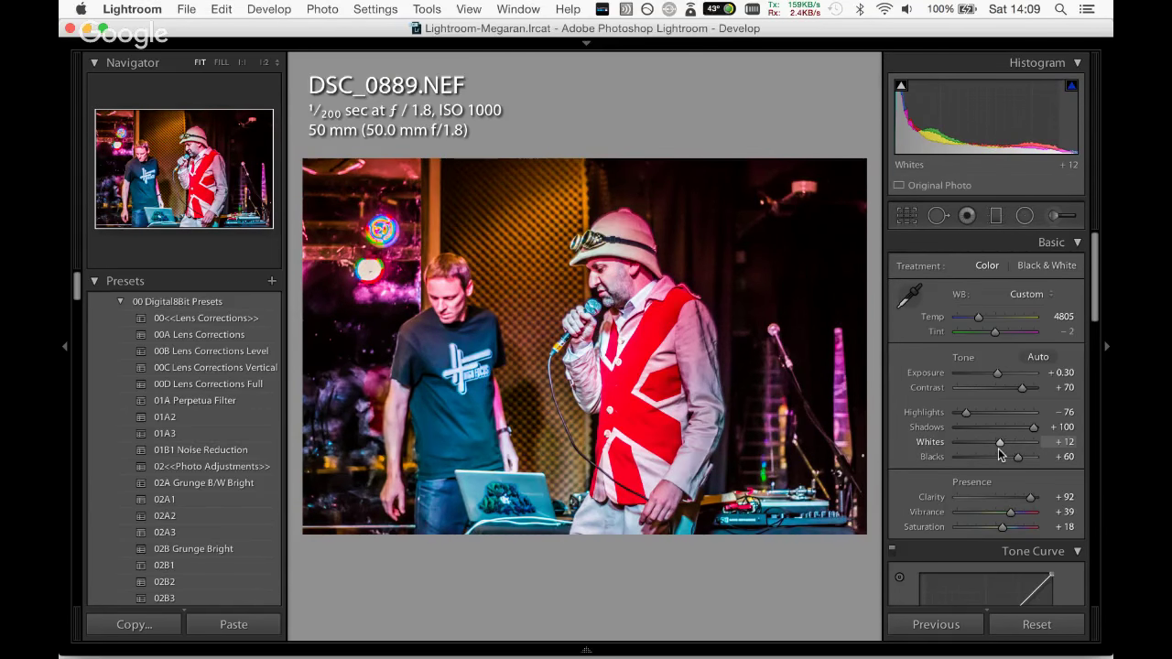
{"action": "left_click_drag", "start_coordinate": [1000, 443], "coordinate": [1006, 443]}
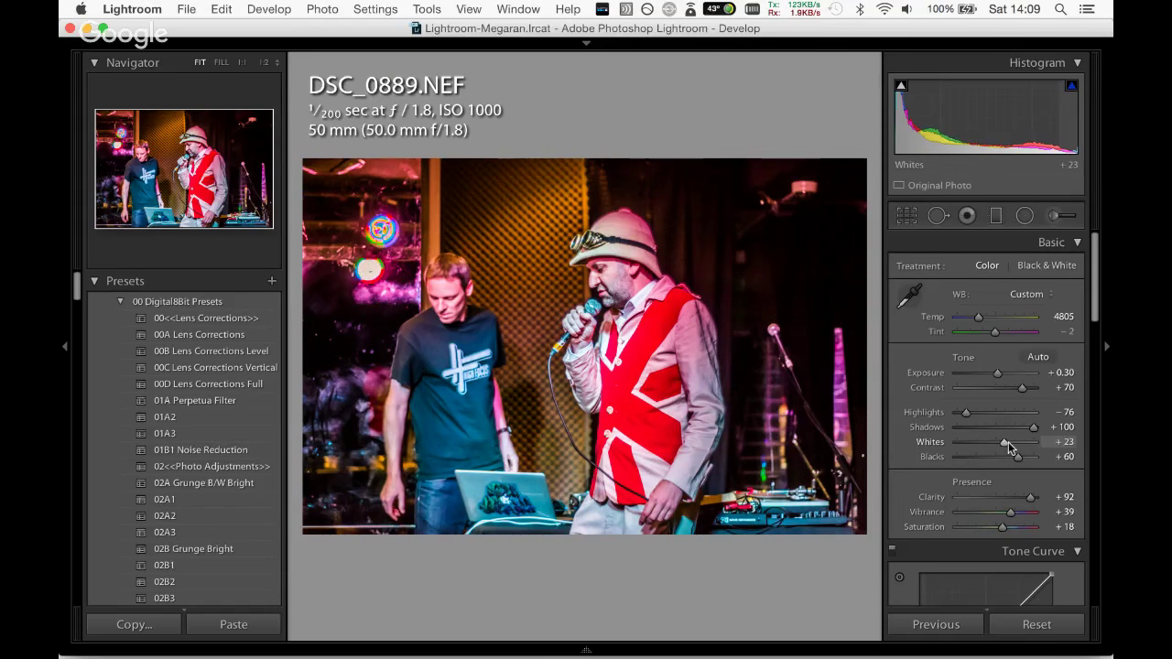
Crop a narrow strip off the top and right edges of DSC_0889.NEF.
{"action": "left_click", "coordinate": [907, 215]}
{"action": "left_click", "coordinate": [1039, 274]}
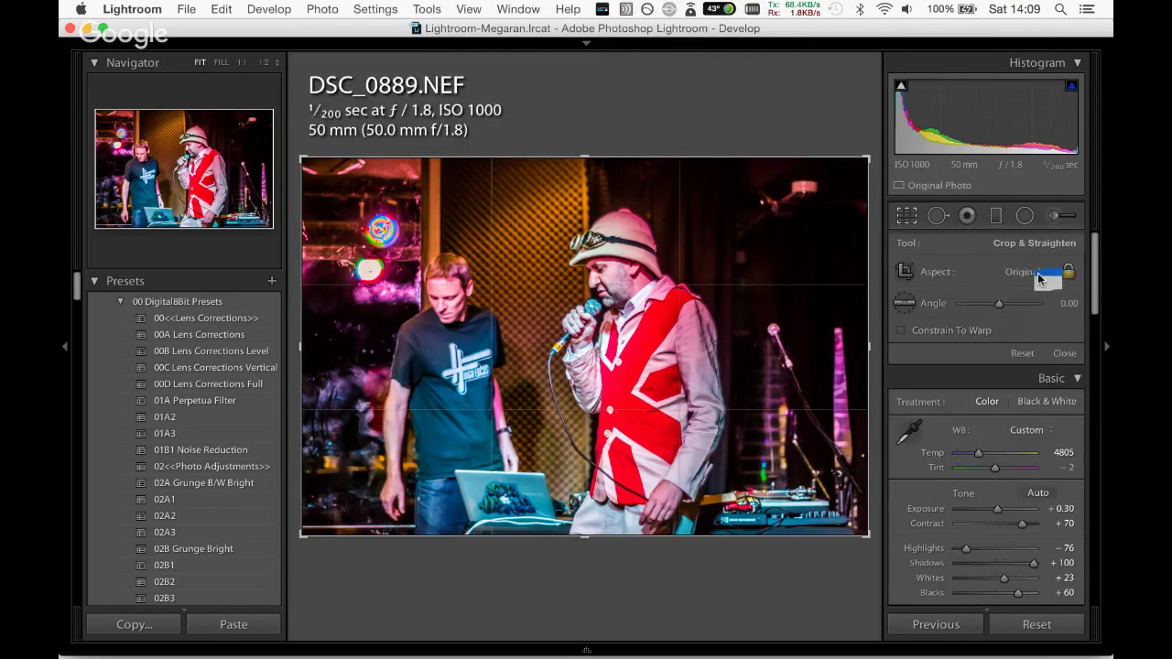
{"action": "left_click", "coordinate": [1038, 268]}
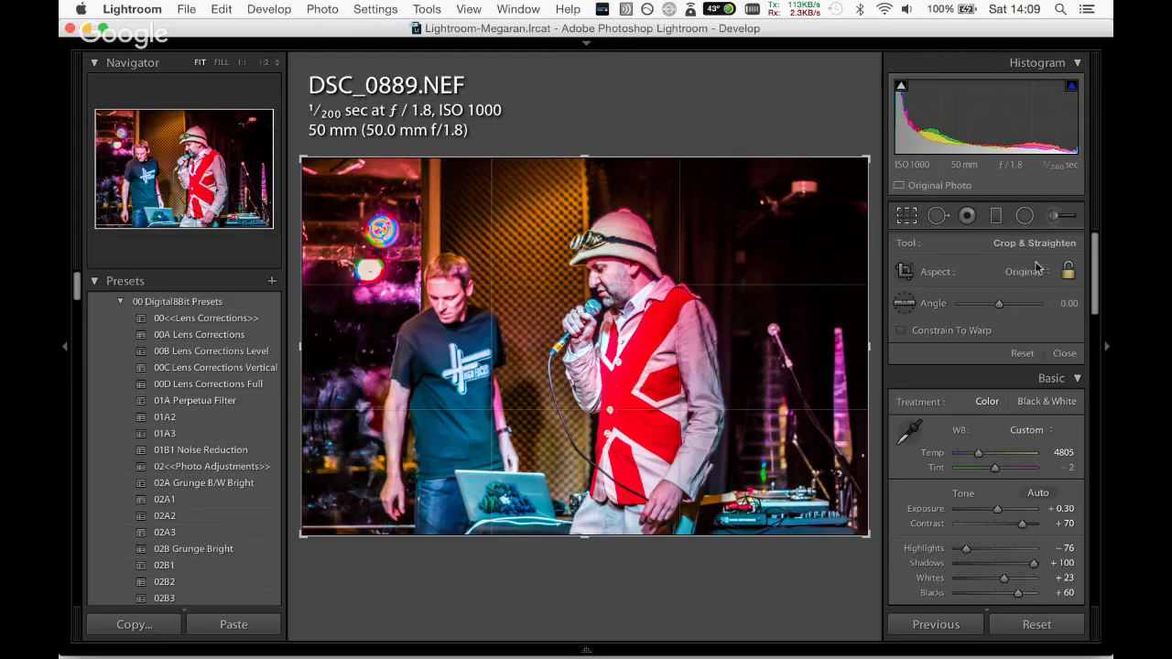
{"action": "left_click_drag", "start_coordinate": [578, 158], "coordinate": [581, 174]}
{"action": "left_click_drag", "start_coordinate": [869, 269], "coordinate": [859, 263]}
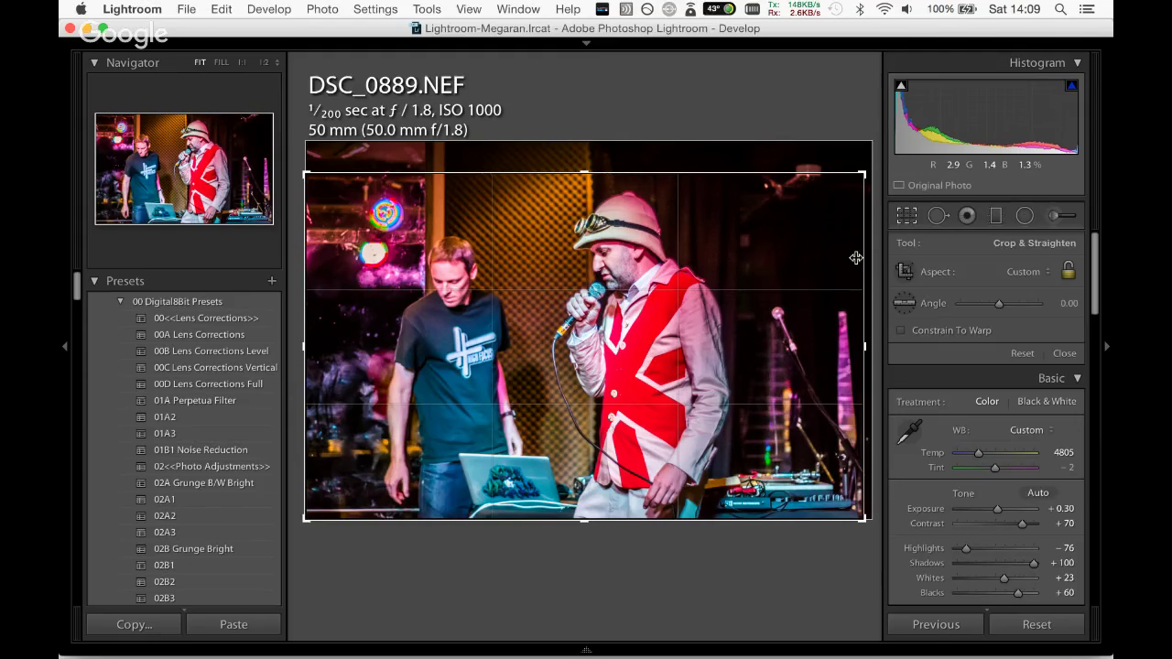
{"action": "key", "text": "Return"}
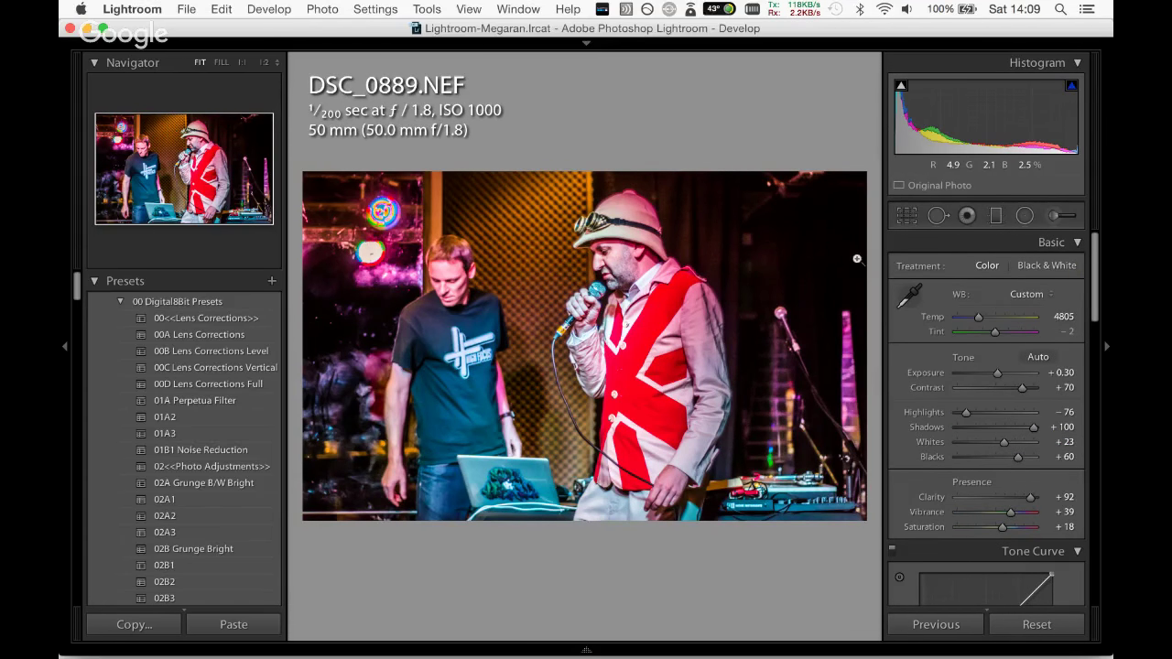
On DSC_0891.NEF, set contrast to +52, highlights to −12, shadows to +18, whites to +33 and blacks to +34.
{"action": "key", "text": "Right"}
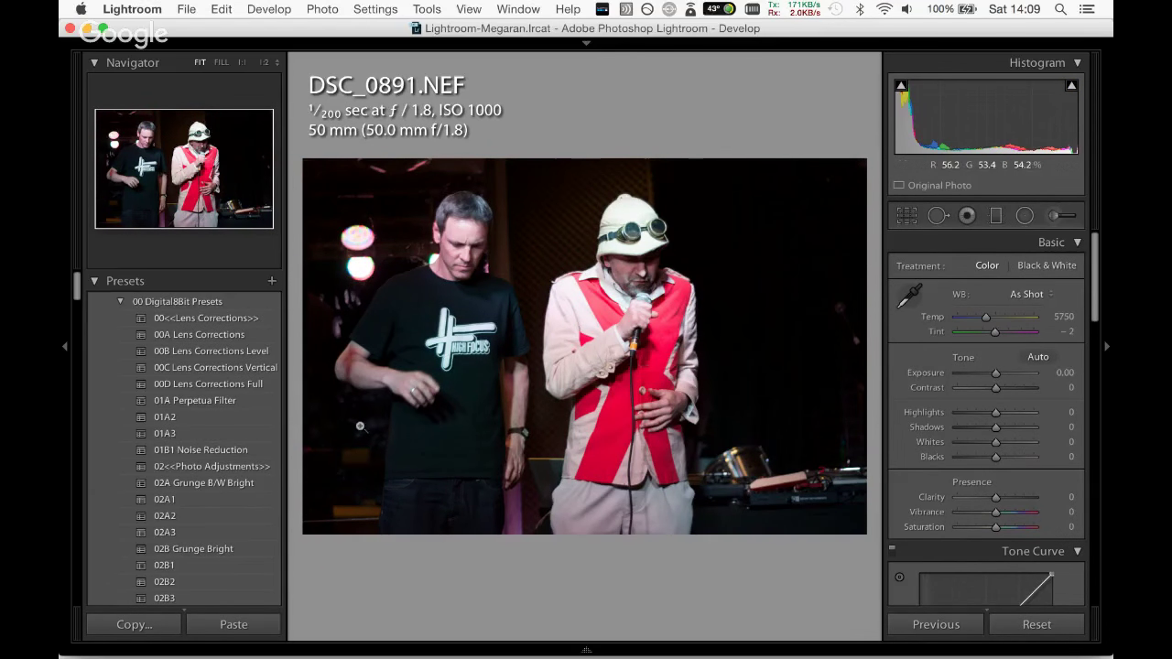
{"action": "left_click_drag", "start_coordinate": [997, 388], "coordinate": [1013, 385]}
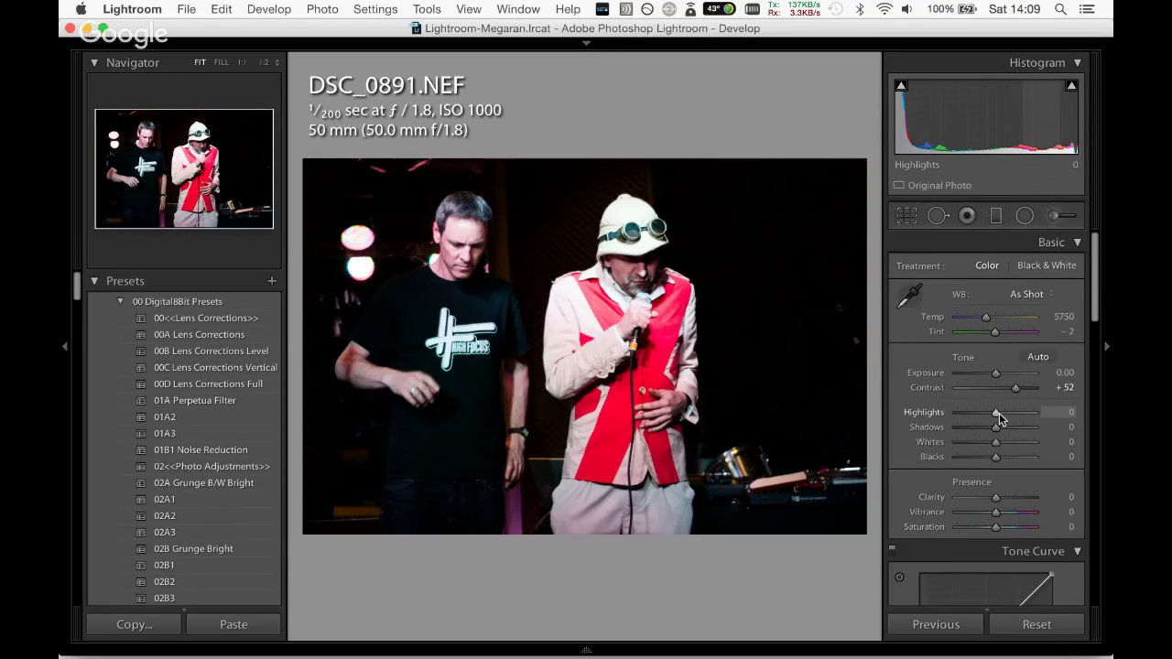
{"action": "left_click_drag", "start_coordinate": [996, 413], "coordinate": [1008, 457]}
Set clarity to +51, vibrance to +38, saturation to +27, exposure to +0.65 and highlights to −32.
{"action": "left_click_drag", "start_coordinate": [997, 498], "coordinate": [1006, 528]}
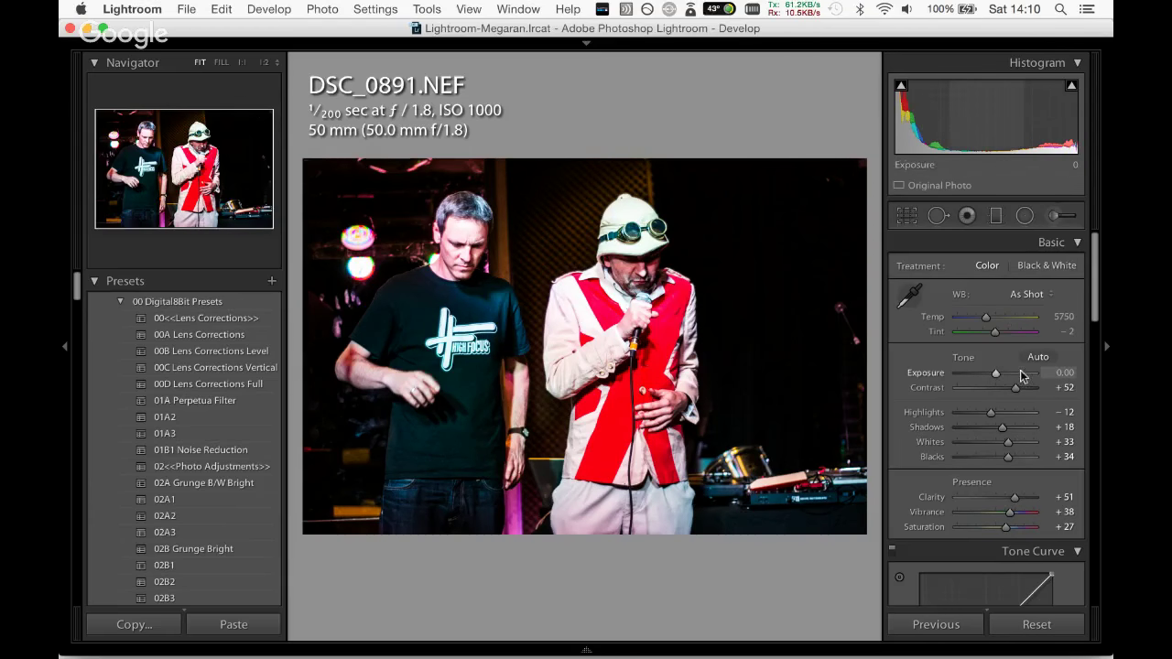
{"action": "left_click_drag", "start_coordinate": [996, 374], "coordinate": [983, 412]}
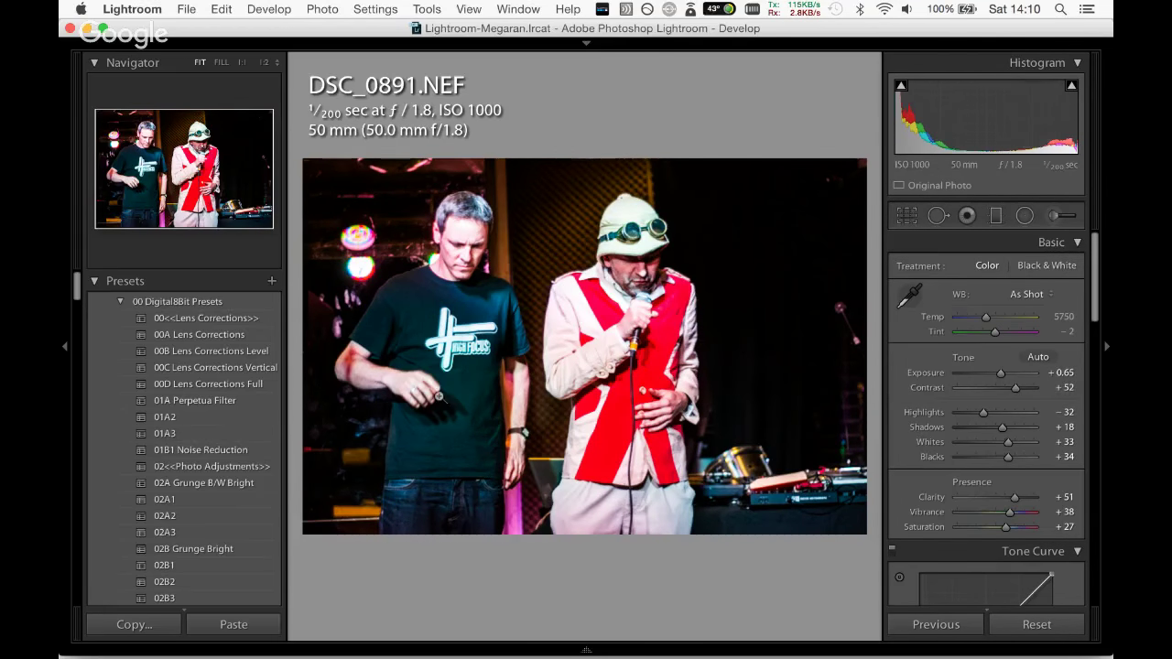
Try the 01A Perpetua Filter preset, undo it, and apply the 01A2 preset instead.
{"action": "left_click", "coordinate": [184, 400]}
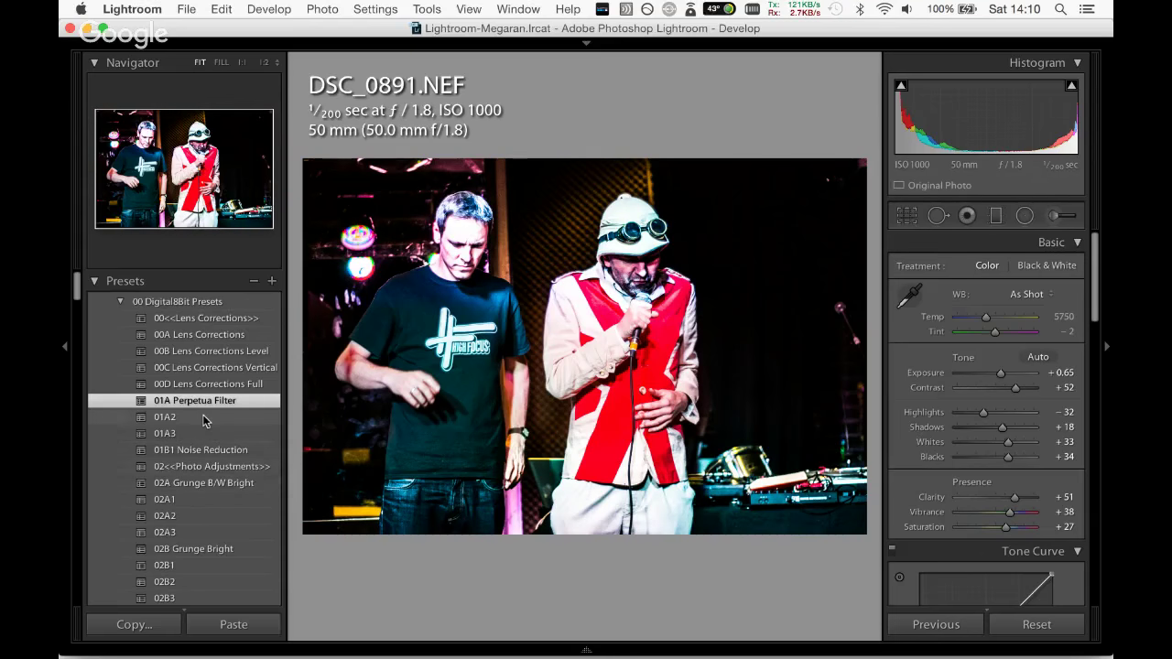
{"action": "key", "text": "super+z"}
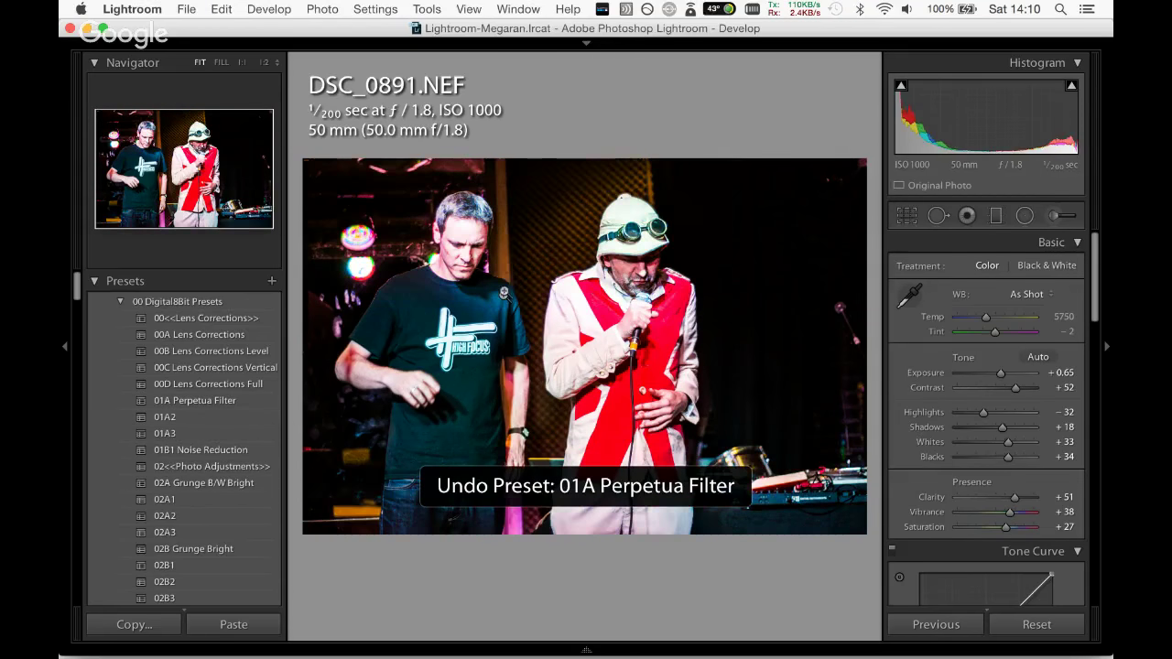
{"action": "left_click", "coordinate": [257, 418]}
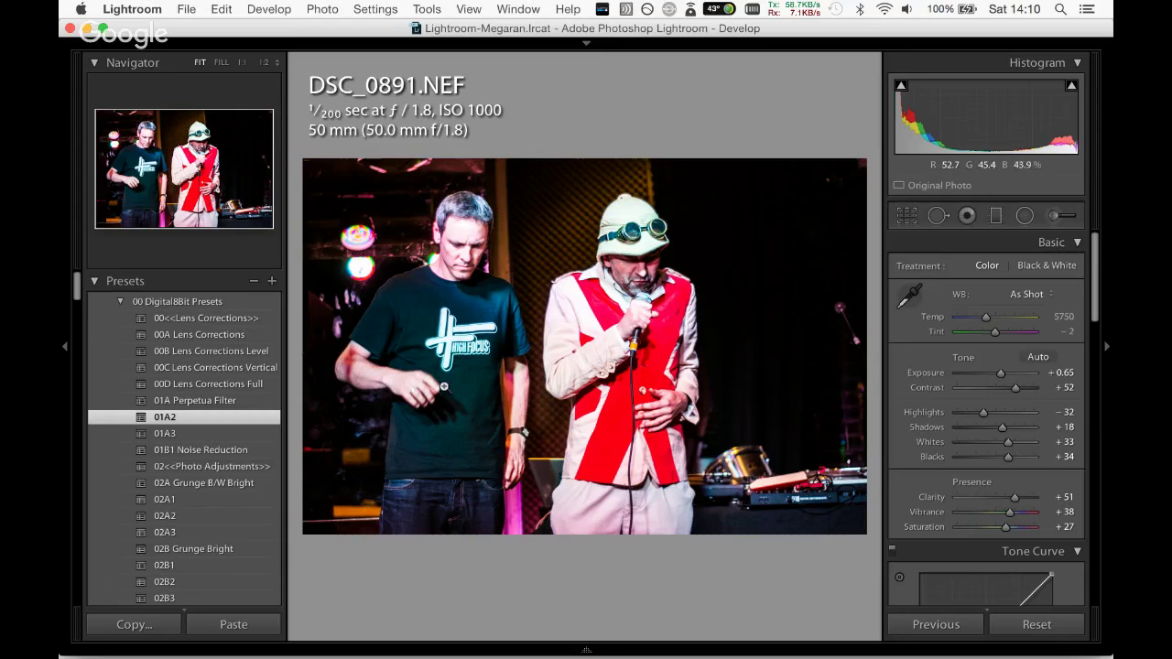
Crop the dark empty strip off the right side of DSC_0891.NEF, keeping both performers in the frame.
{"action": "left_click", "coordinate": [996, 218]}
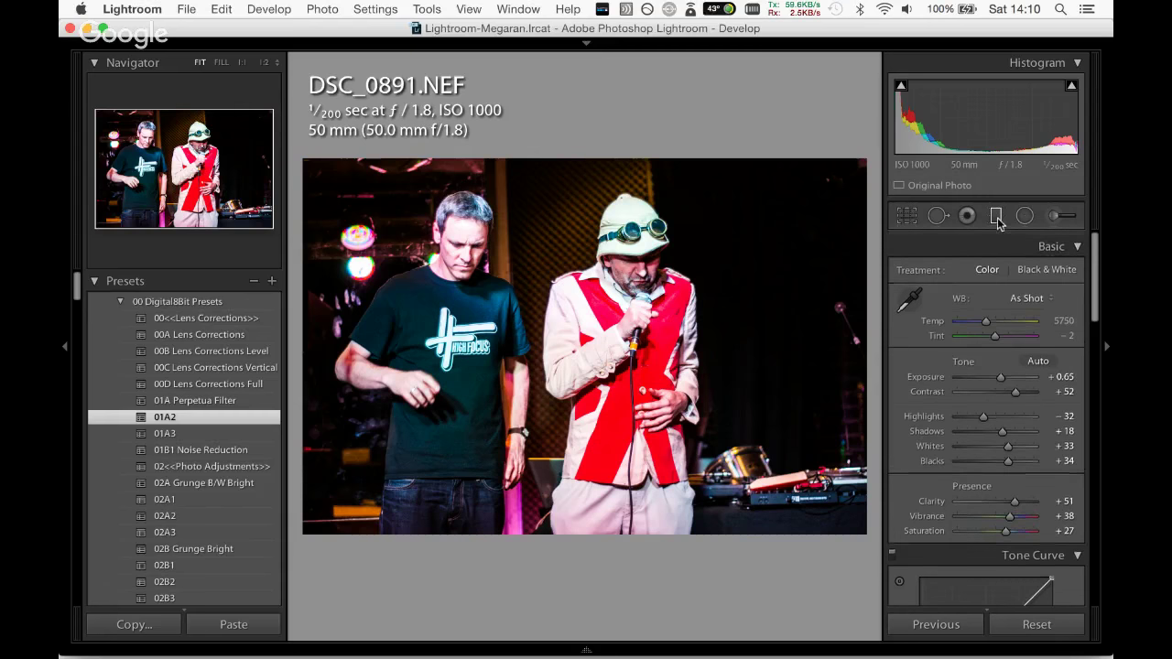
{"action": "left_click", "coordinate": [996, 217]}
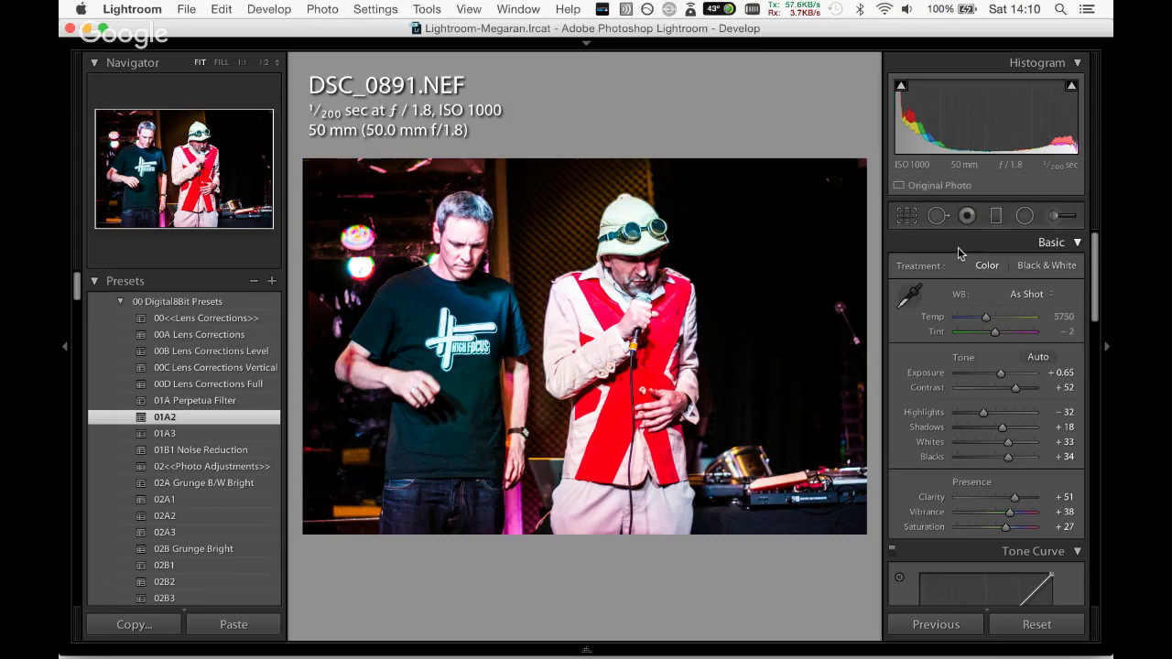
{"action": "left_click", "coordinate": [906, 216]}
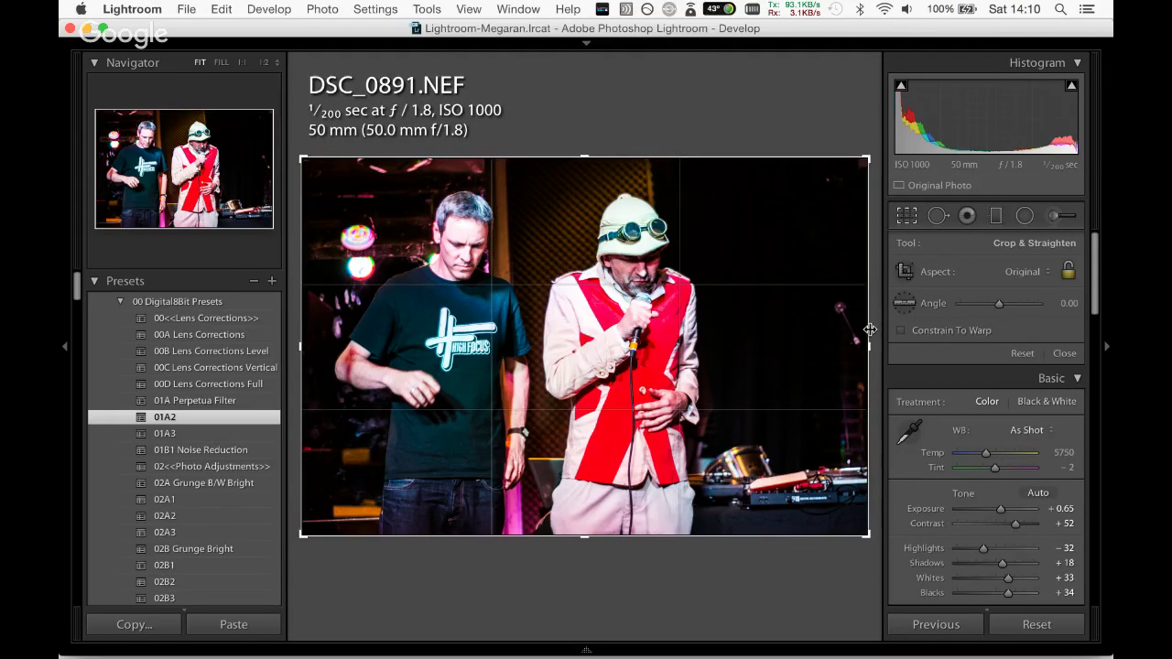
{"action": "left_click_drag", "start_coordinate": [870, 329], "coordinate": [843, 346]}
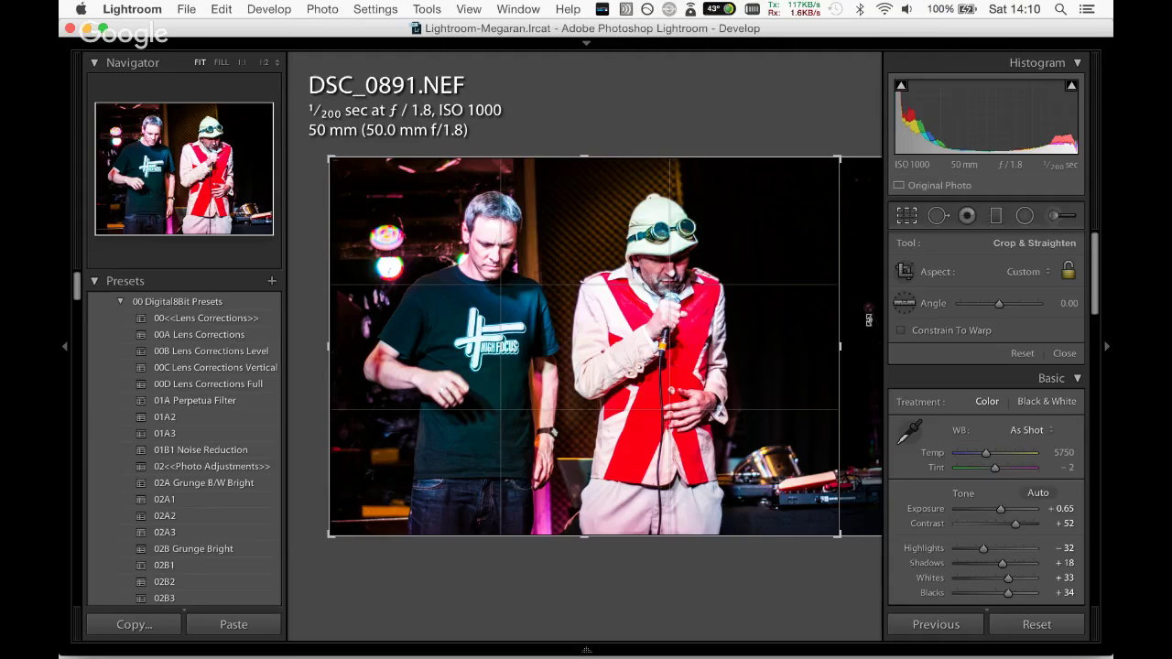
{"action": "key", "text": "Return"}
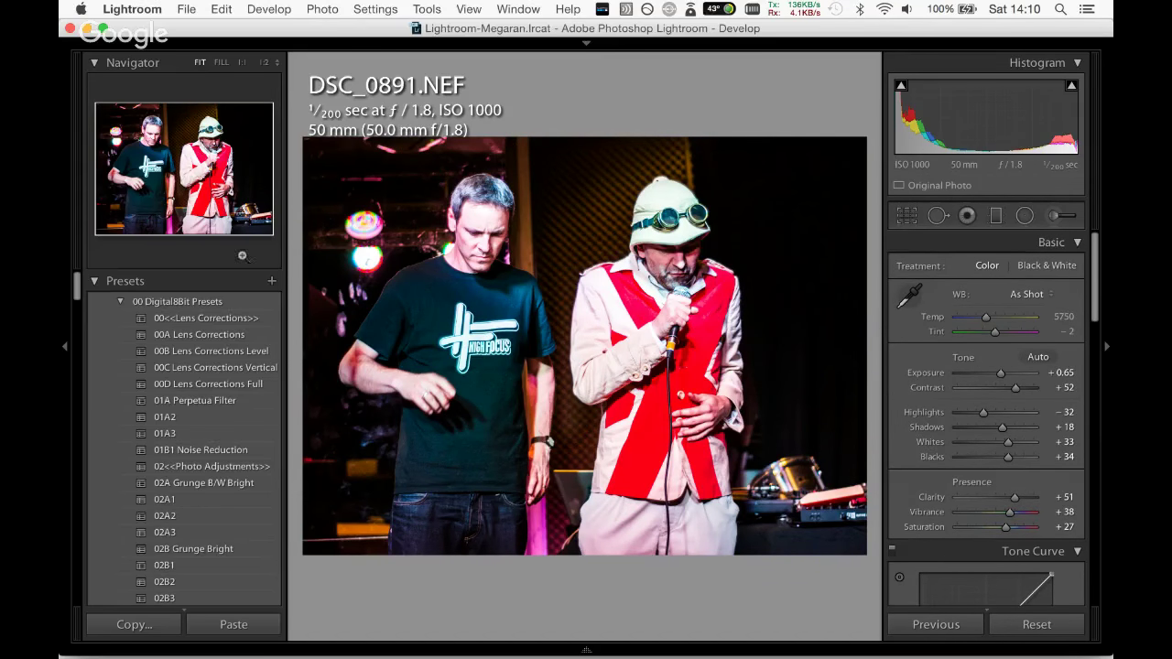
Apply the 01B1 Noise Reduction preset to DSC_0891.NEF and select the run of edited photos leading up to it.
{"action": "left_click", "coordinate": [230, 449]}
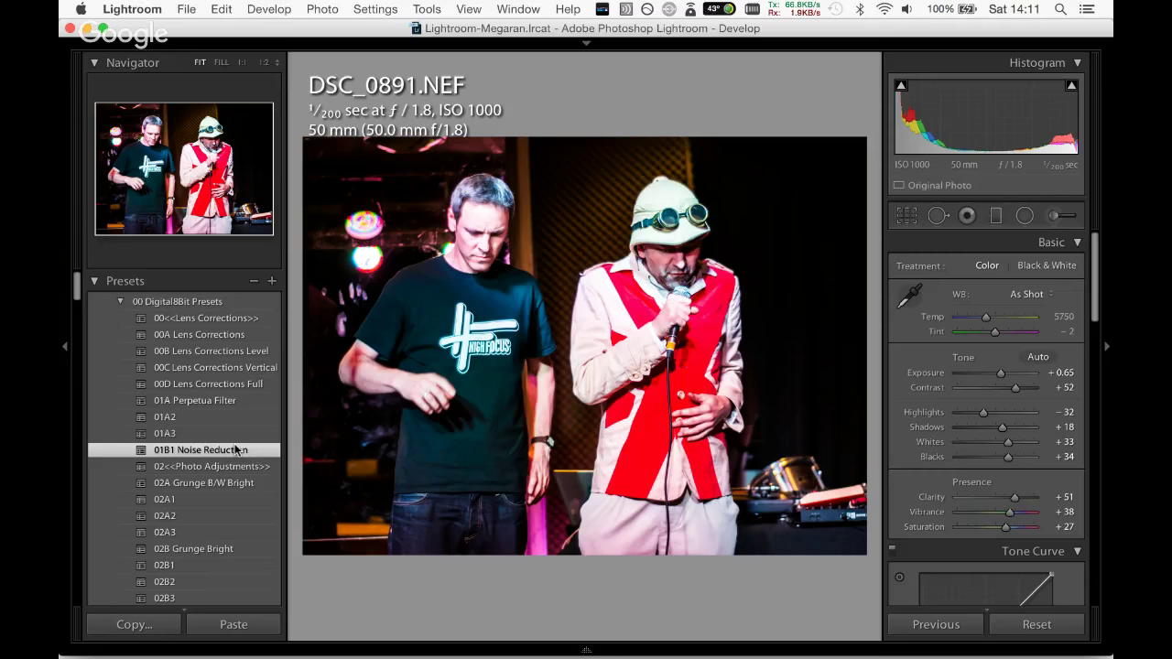
{"action": "mouse_move", "coordinate": [631, 651]}
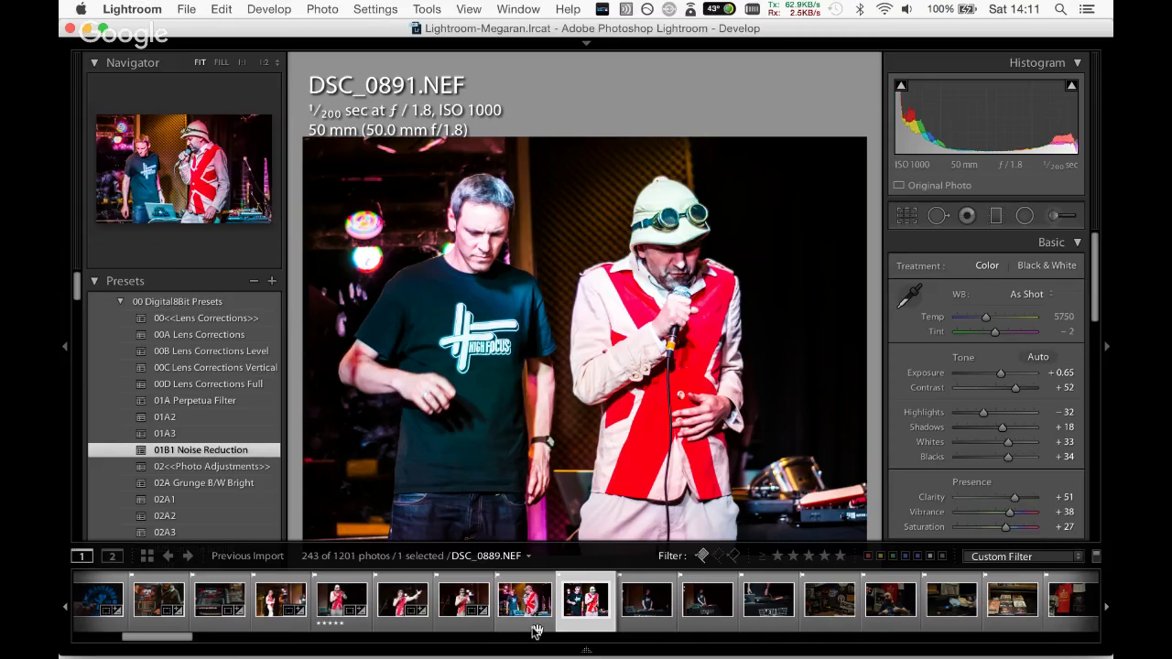
{"action": "scroll", "coordinate": [536, 631], "scroll_direction": "up", "scroll_amount": 5}
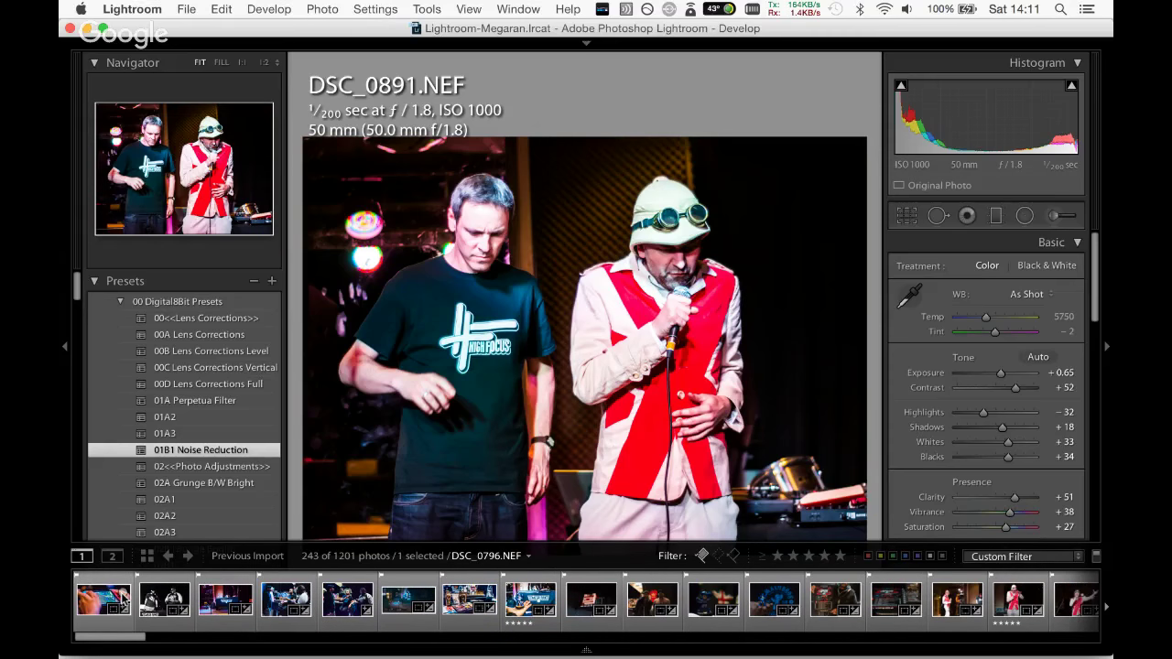
{"action": "left_click_drag", "start_coordinate": [143, 636], "coordinate": [199, 623]}
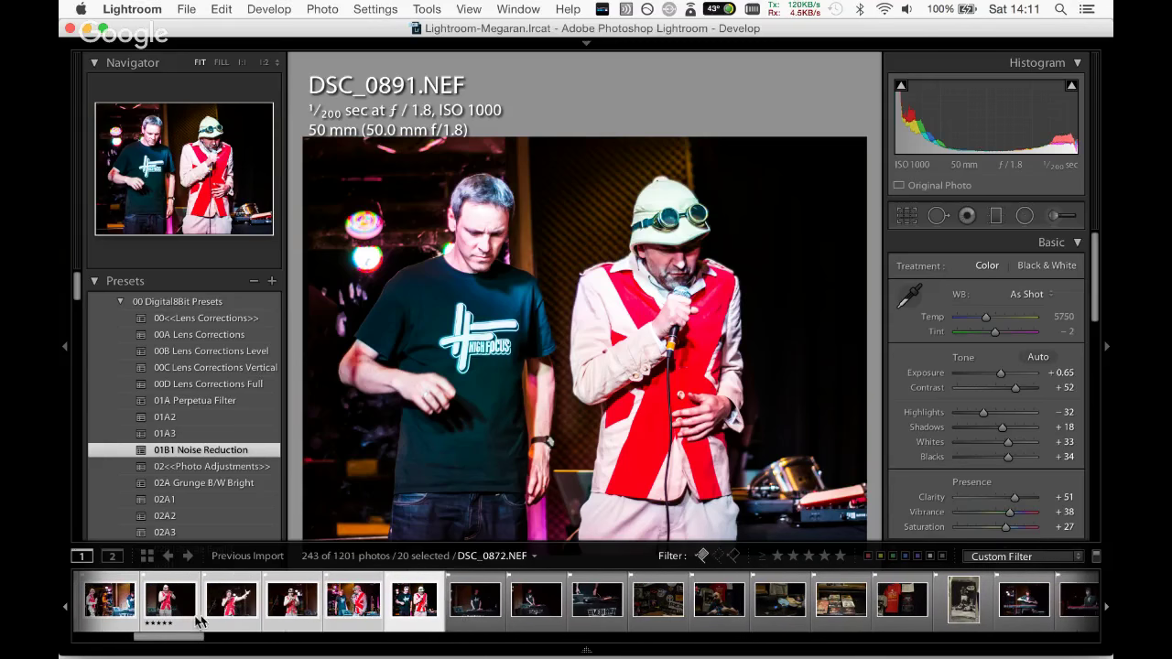
Open DSC_0898.NEF, try automatic tone, undo it, and apply the 02A Grunge B/W Bright preset instead.
{"action": "left_click", "coordinate": [460, 595]}
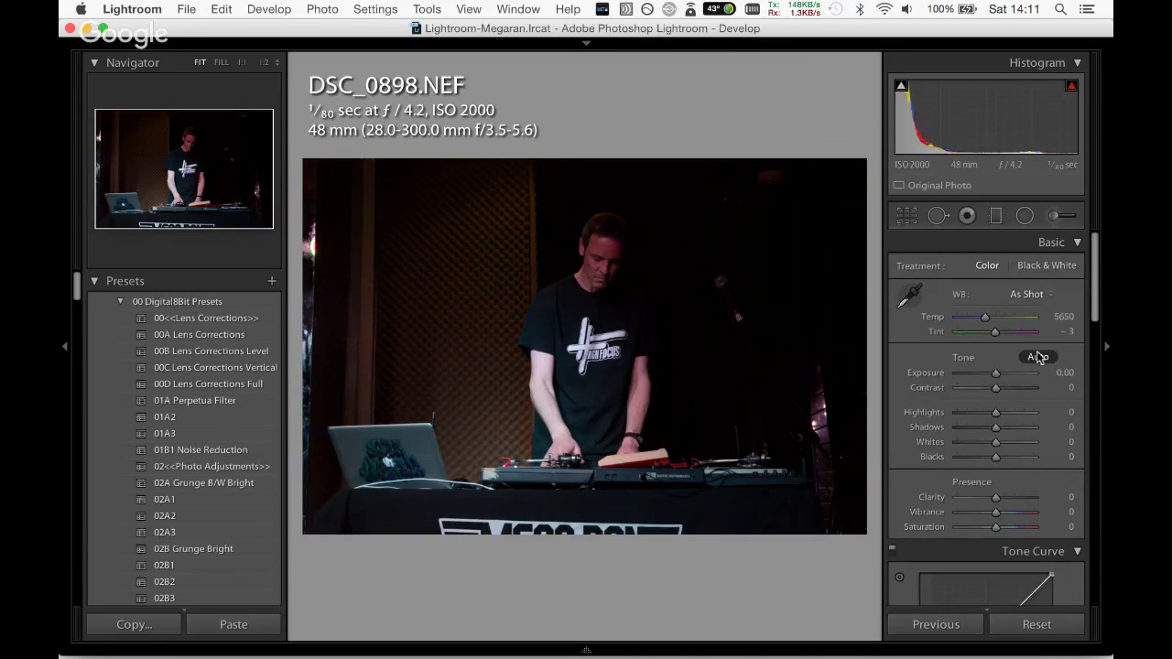
{"action": "left_click", "coordinate": [1038, 357]}
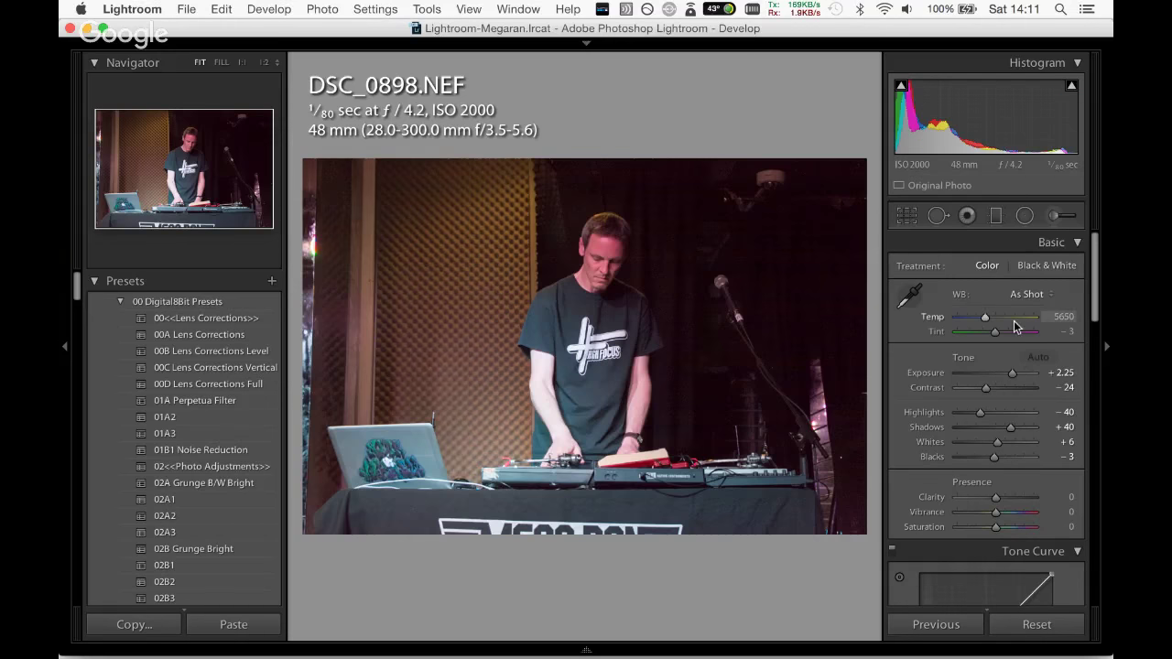
{"action": "key", "text": "super+z"}
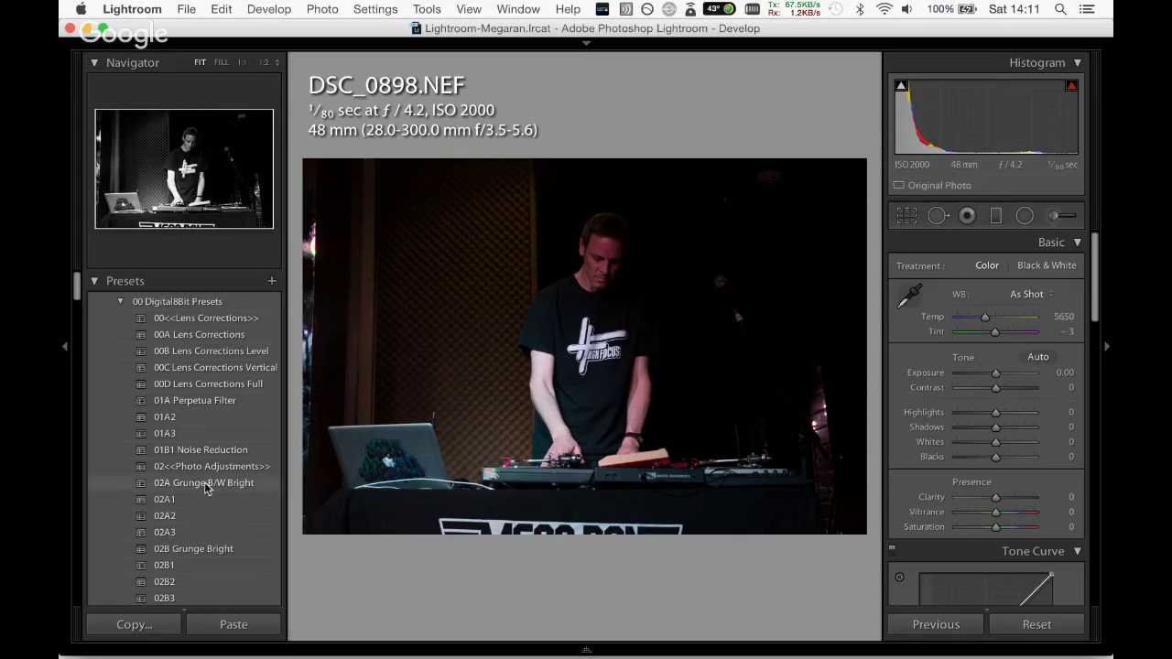
{"action": "left_click", "coordinate": [211, 492]}
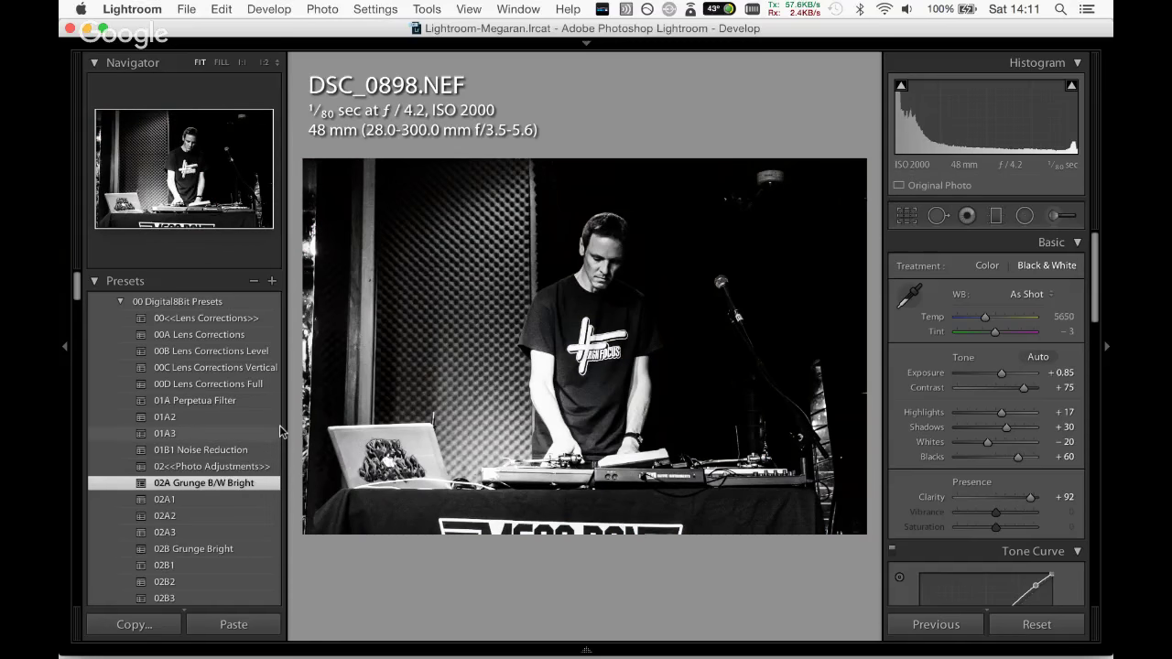
Crop DSC_0898.NEF tighter around the DJ and his table, trimming both sides and the empty area above him.
{"action": "key", "text": "r"}
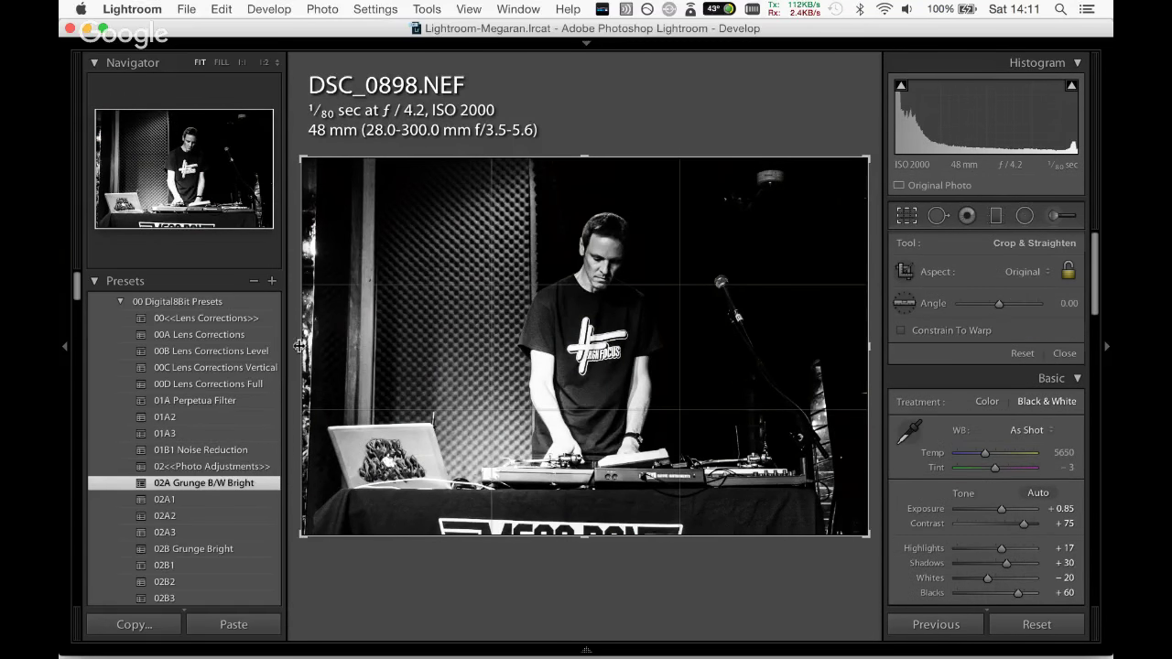
{"action": "left_click_drag", "start_coordinate": [300, 345], "coordinate": [313, 344]}
{"action": "left_click_drag", "start_coordinate": [870, 316], "coordinate": [827, 336]}
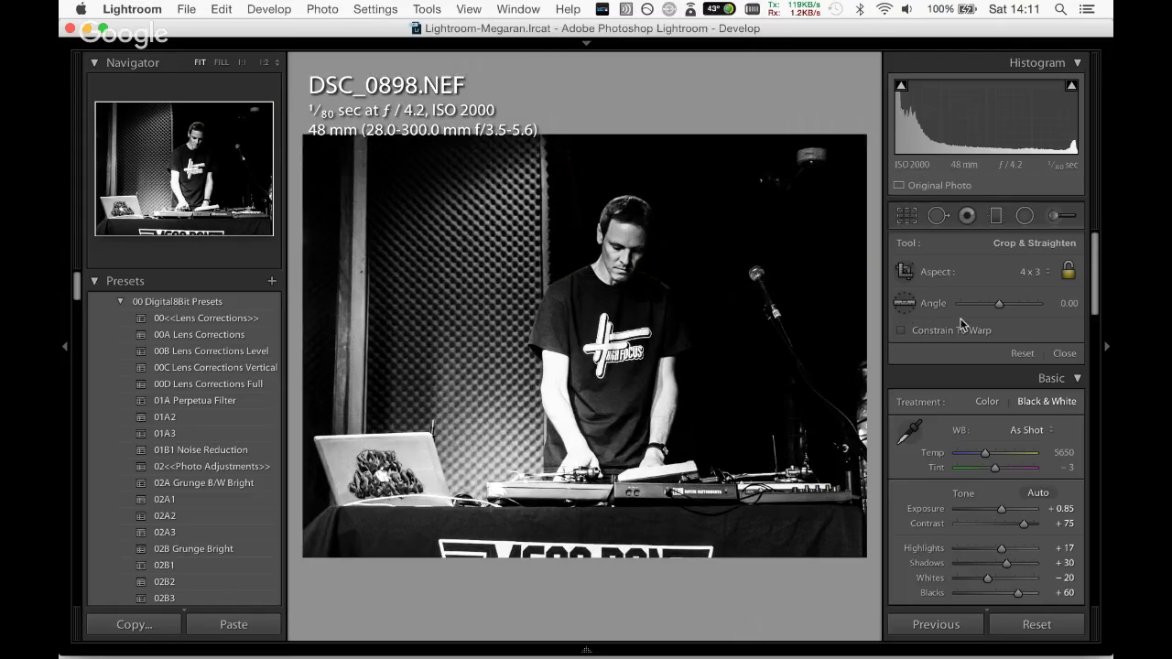
{"action": "scroll", "coordinate": [962, 325], "scroll_direction": "down", "scroll_amount": 3}
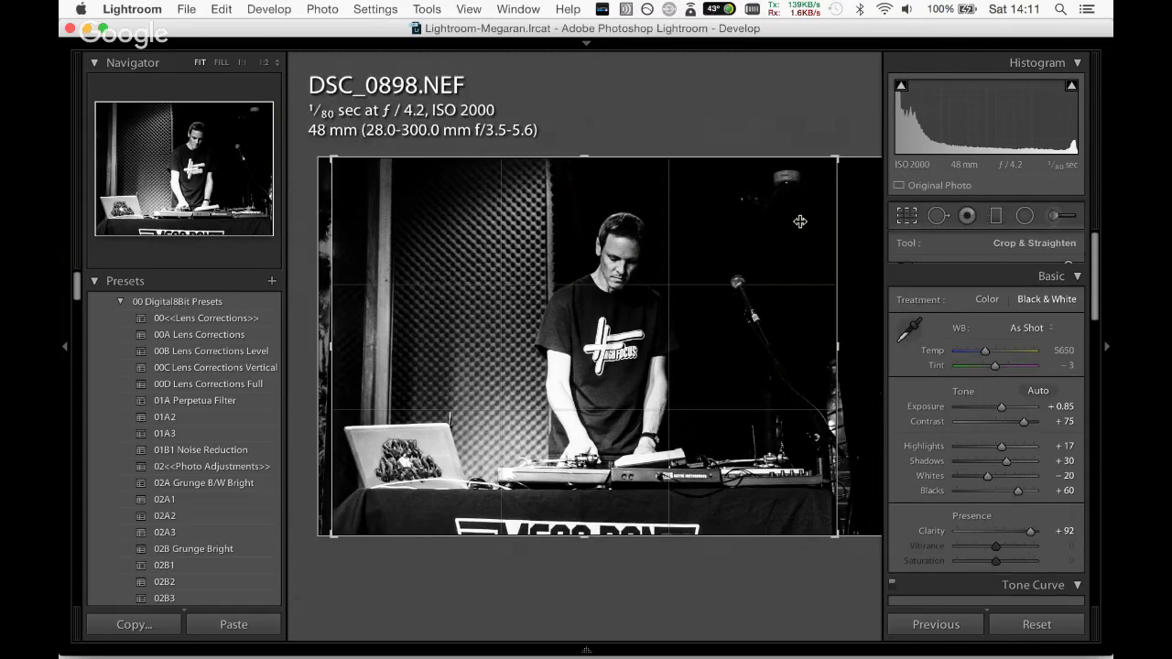
{"action": "key", "text": "ctrl+z"}
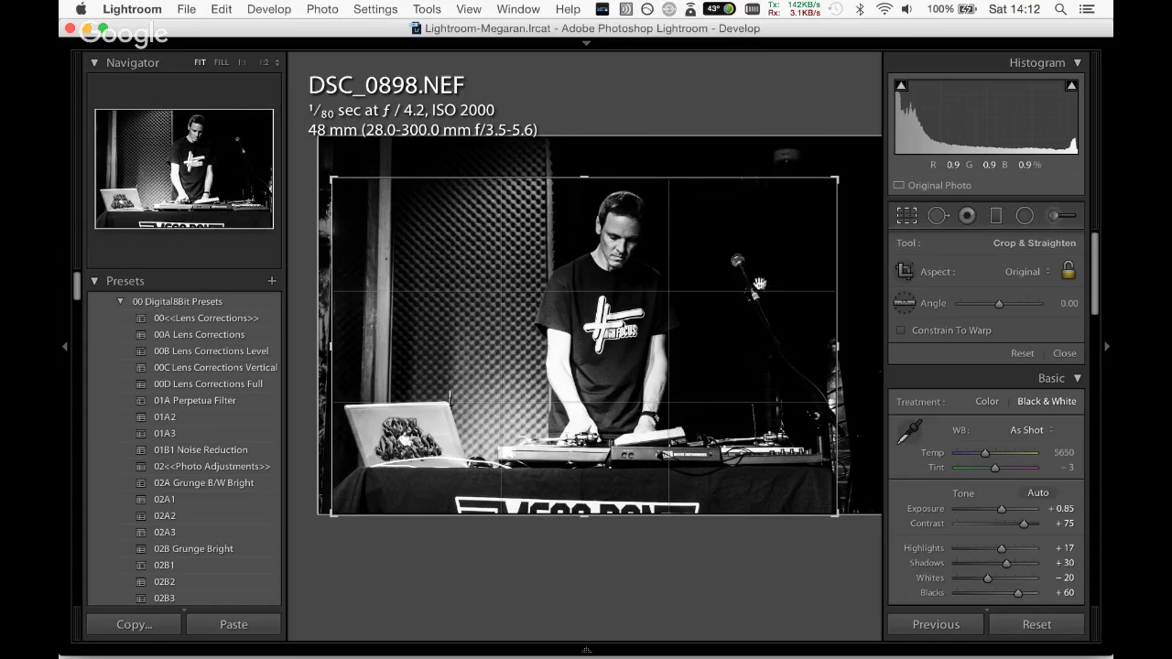
{"action": "left_click_drag", "start_coordinate": [839, 315], "coordinate": [827, 319]}
{"action": "key", "text": "Return"}
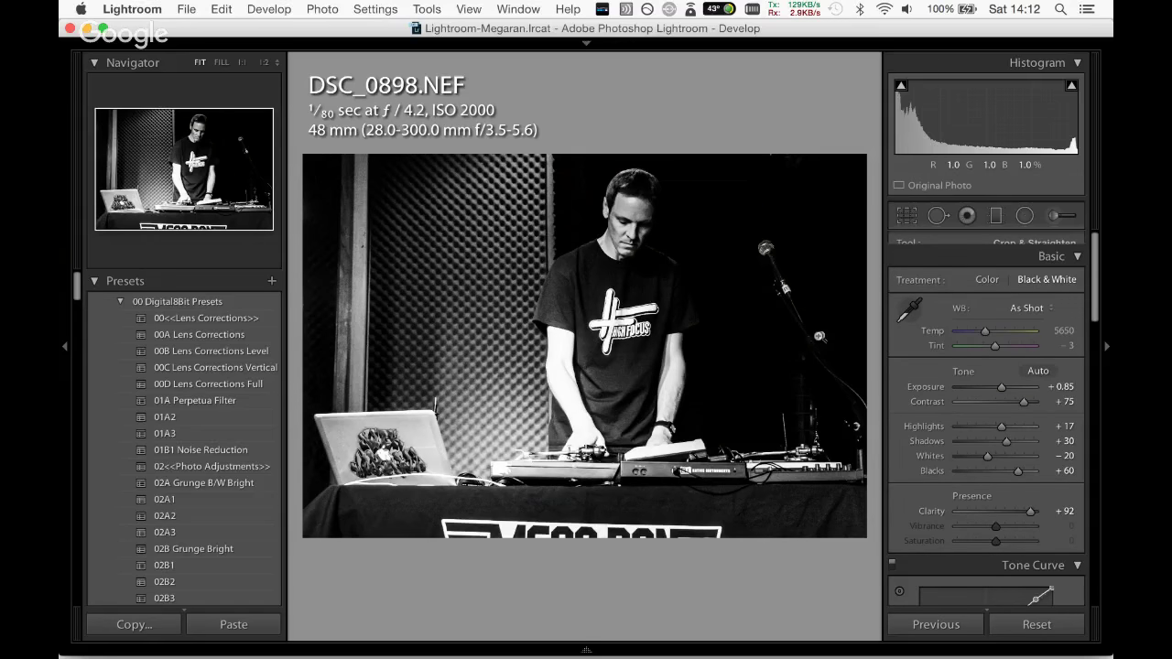
On DSC_0898.NEF, set highlights to +23, clarity to +100 and contrast to +100.
{"action": "mouse_move", "coordinate": [1002, 412]}
{"action": "left_mouse_down"}
{"action": "mouse_move", "coordinate": [1015, 412]}
{"action": "mouse_move", "coordinate": [1003, 409]}
{"action": "left_mouse_up"}
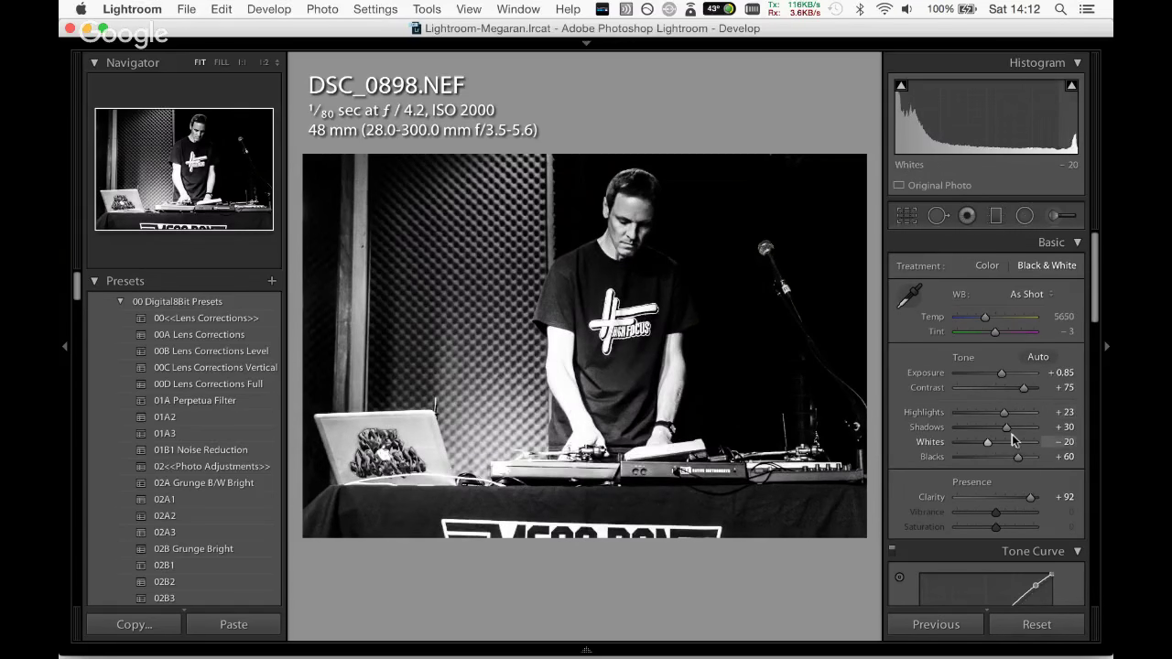
{"action": "left_click_drag", "start_coordinate": [1032, 495], "coordinate": [1038, 494]}
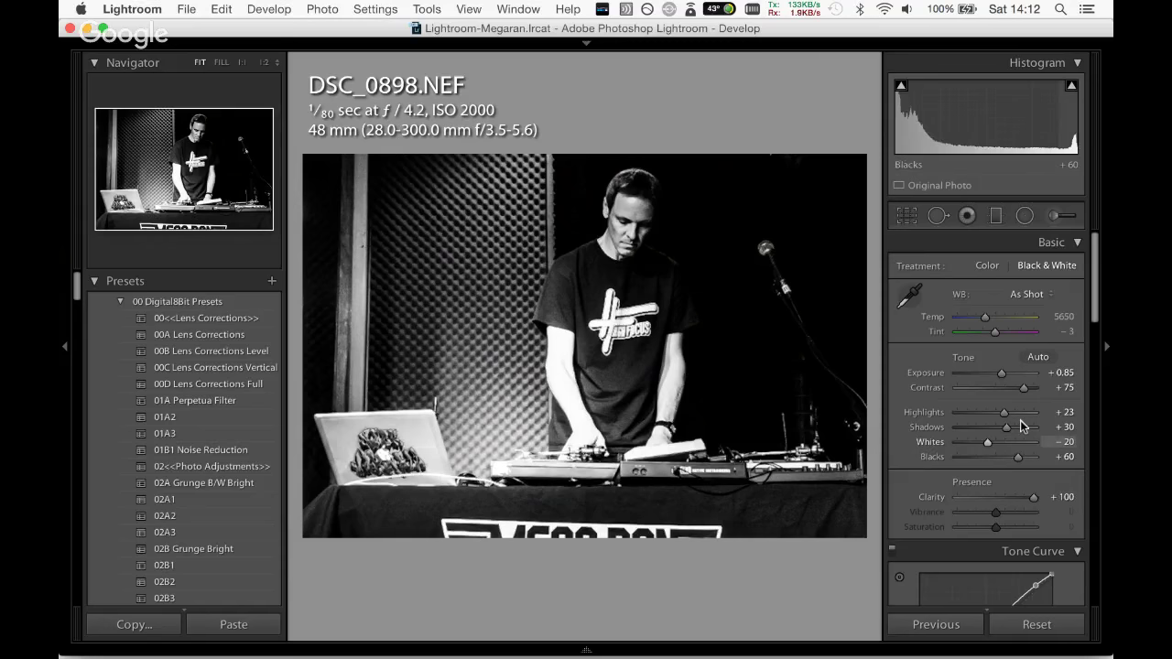
{"action": "left_click_drag", "start_coordinate": [1024, 387], "coordinate": [1041, 388]}
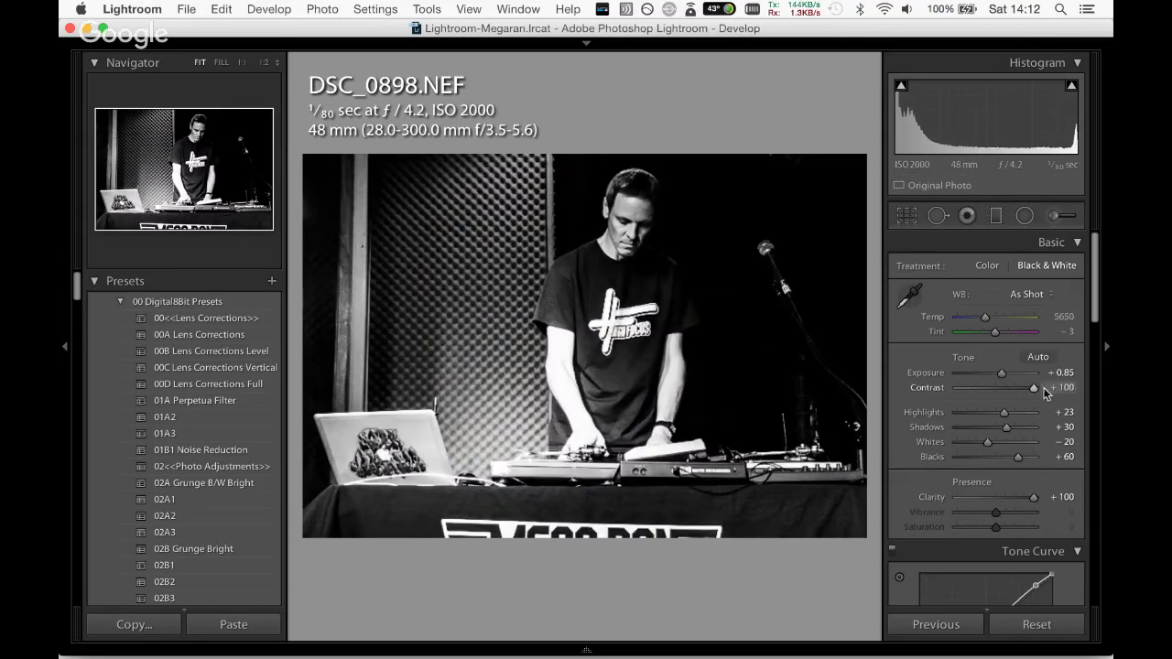
Set whites to +63, shadows to +98, exposure to +1.25 and highlights to −30.
{"action": "left_click_drag", "start_coordinate": [987, 442], "coordinate": [1033, 427]}
{"action": "mouse_move", "coordinate": [1005, 413]}
{"action": "left_mouse_down"}
{"action": "mouse_move", "coordinate": [1024, 415]}
{"action": "mouse_move", "coordinate": [999, 413]}
{"action": "left_mouse_up"}
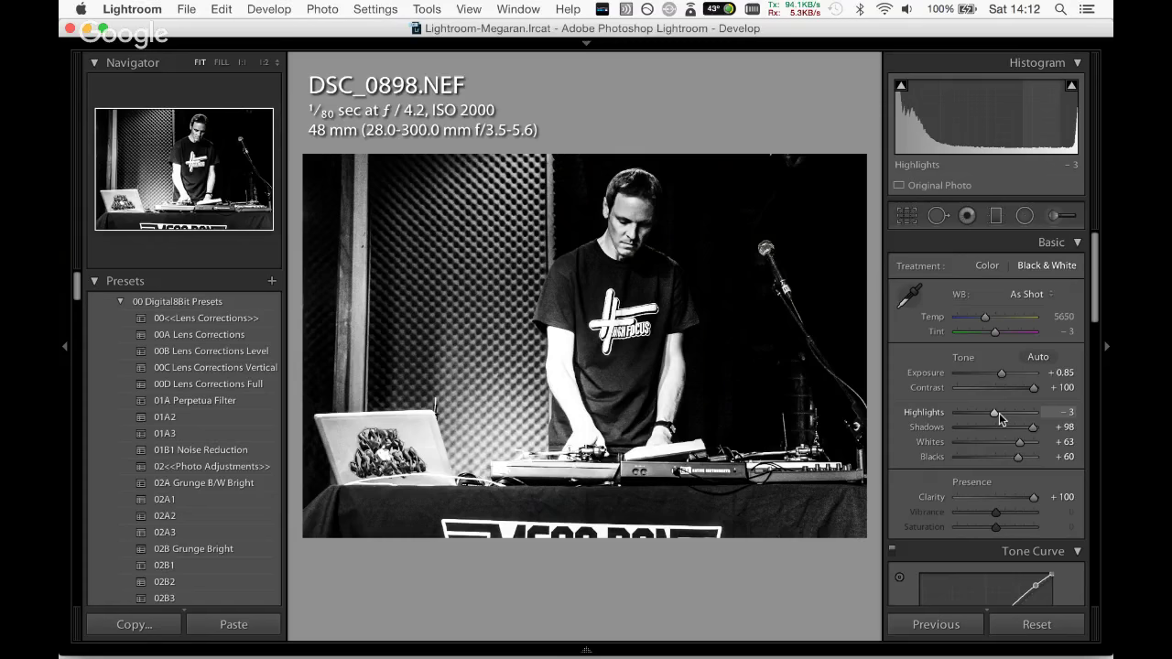
{"action": "left_click_drag", "start_coordinate": [1002, 373], "coordinate": [984, 413]}
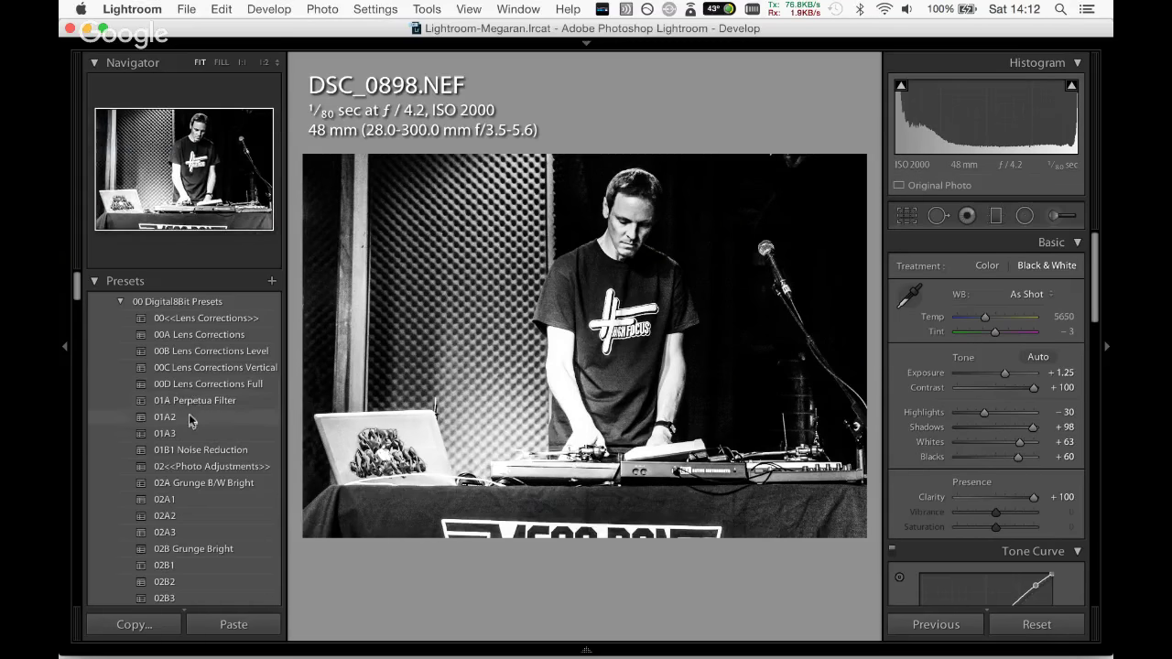
Apply the 01B1 Noise Reduction preset to DSC_0898.NEF, try the 01A3 preset on top and undo it.
{"action": "left_click", "coordinate": [210, 451]}
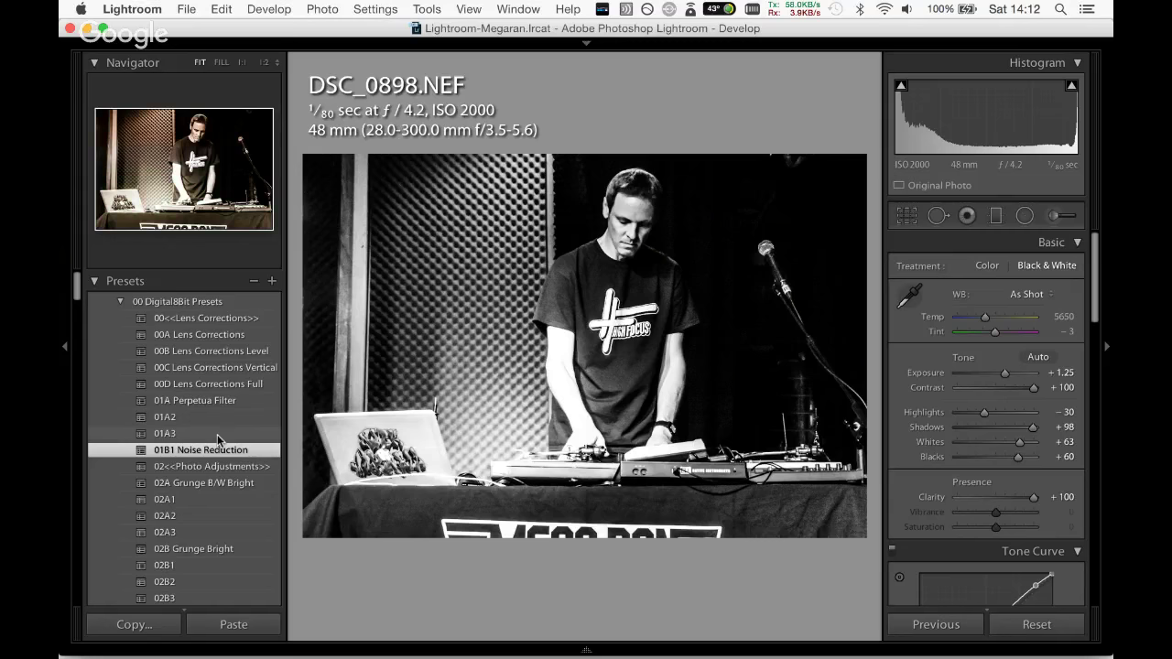
{"action": "left_click", "coordinate": [217, 433]}
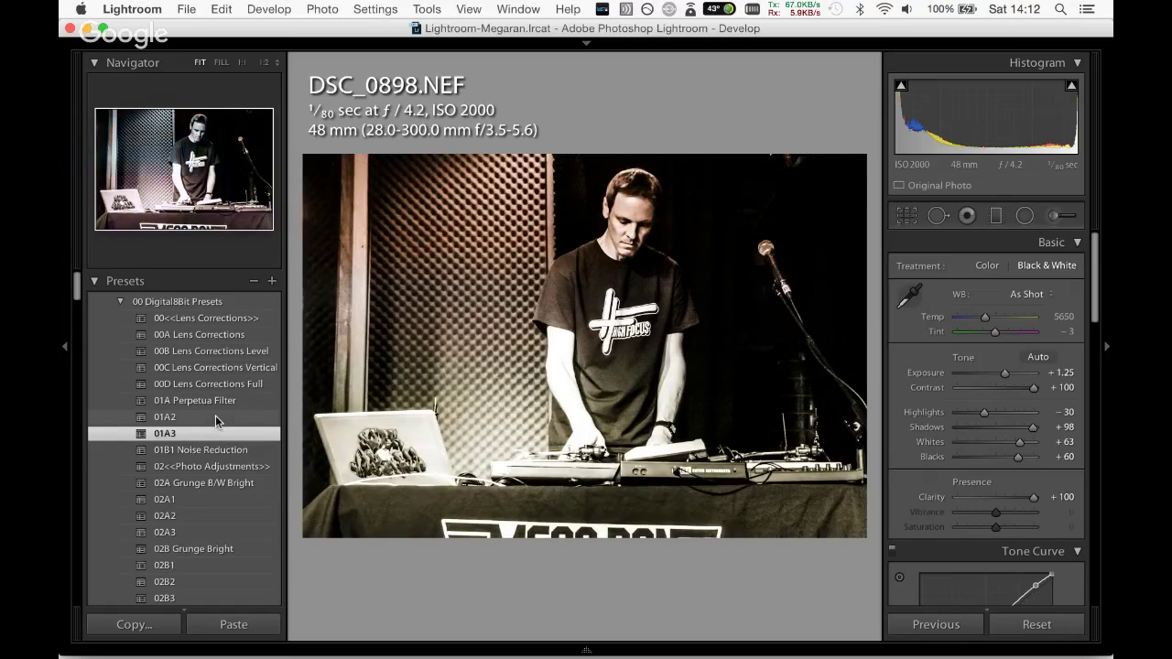
{"action": "key", "text": "super+z"}
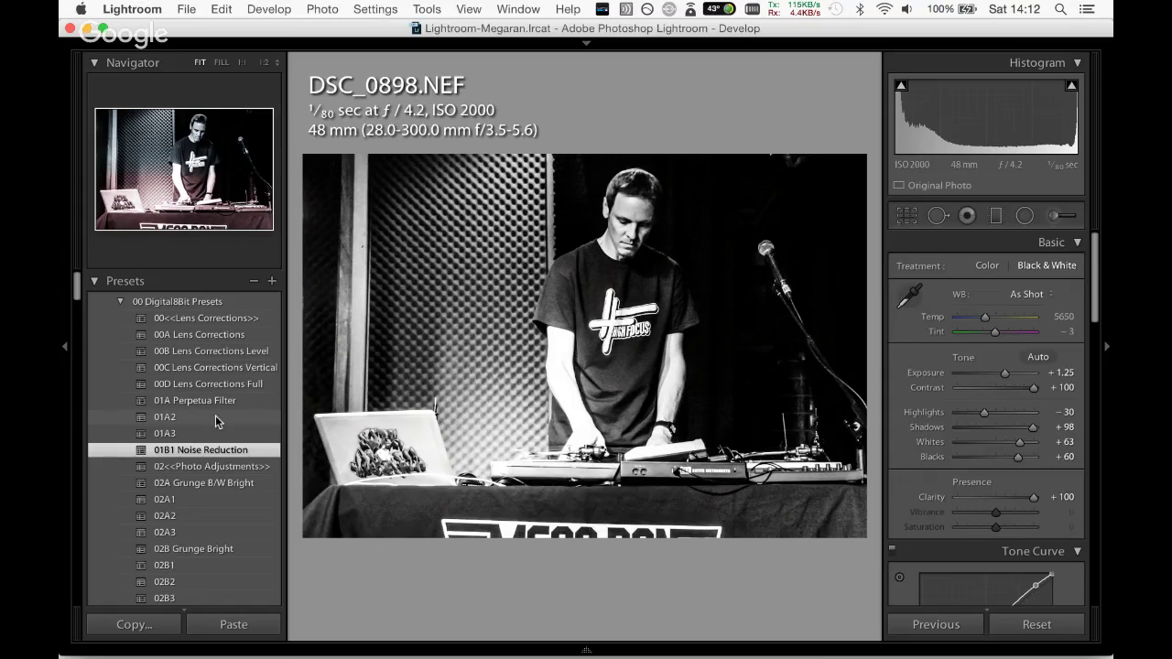
Bring up DSC_0902.NEF and compare it with the neighbouring shots DSC_0908.NEF and DSC_0898.NEF.
{"action": "key", "text": "Right"}
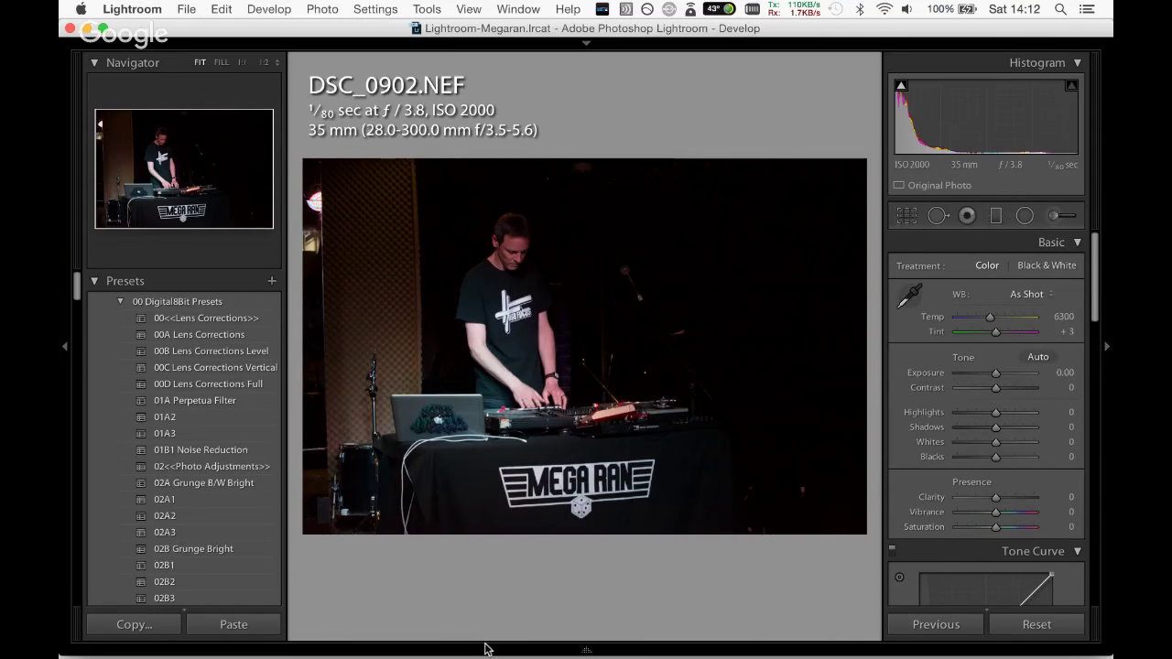
{"action": "mouse_move", "coordinate": [486, 645]}
{"action": "left_click", "coordinate": [635, 604]}
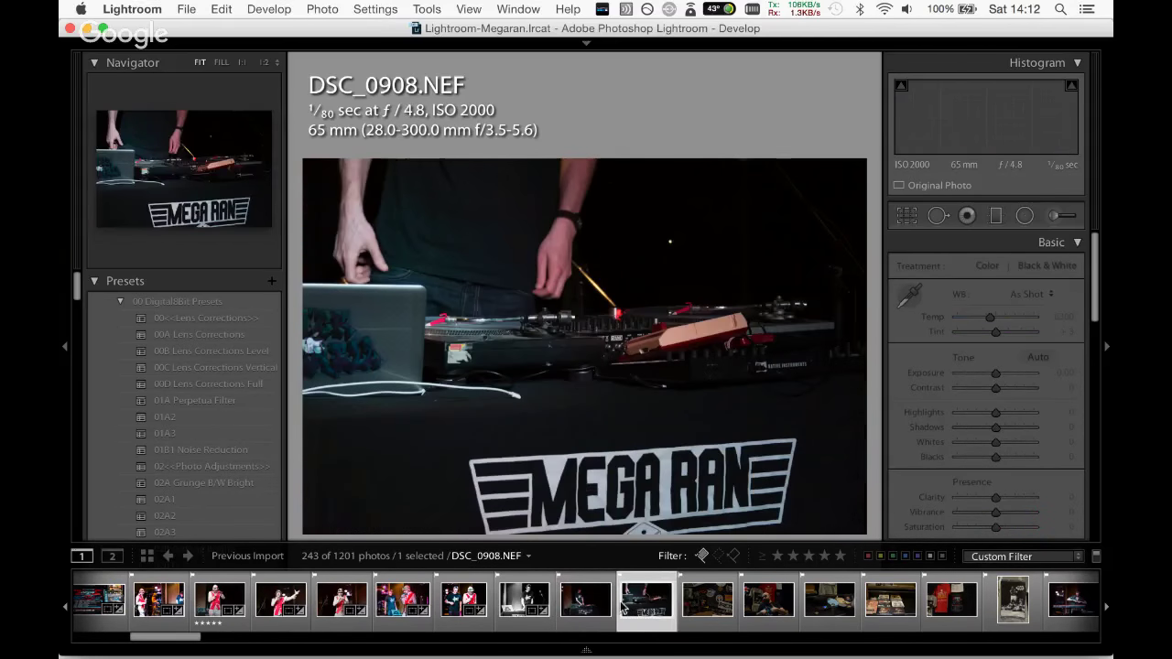
{"action": "left_click", "coordinate": [605, 605]}
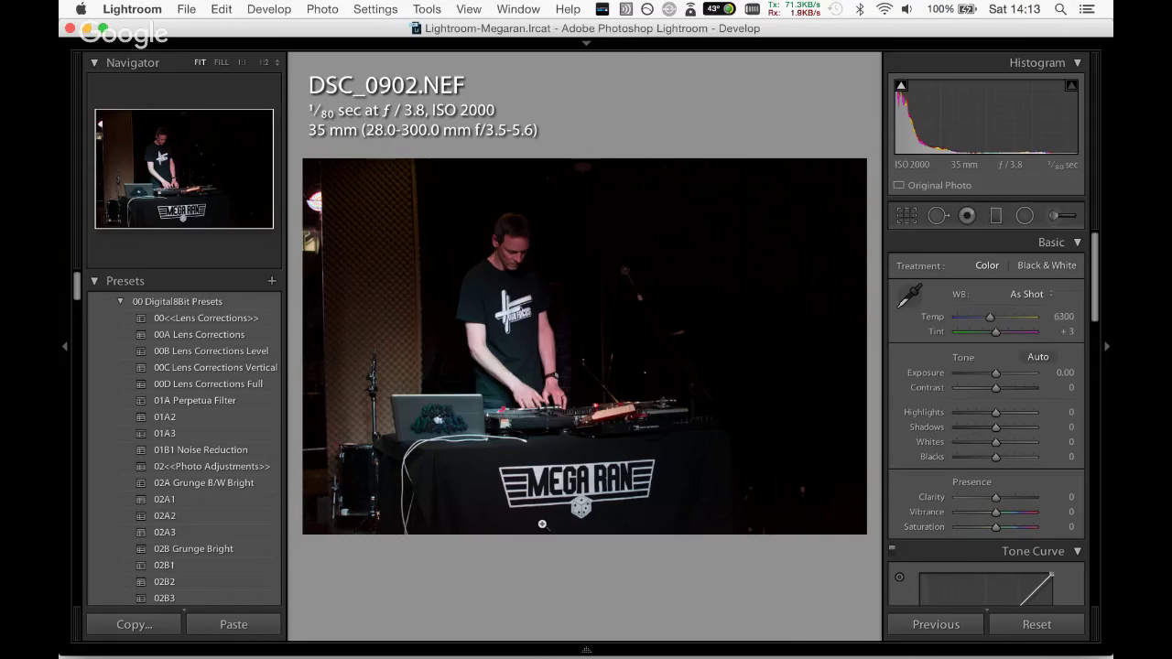
{"action": "key", "text": "Left"}
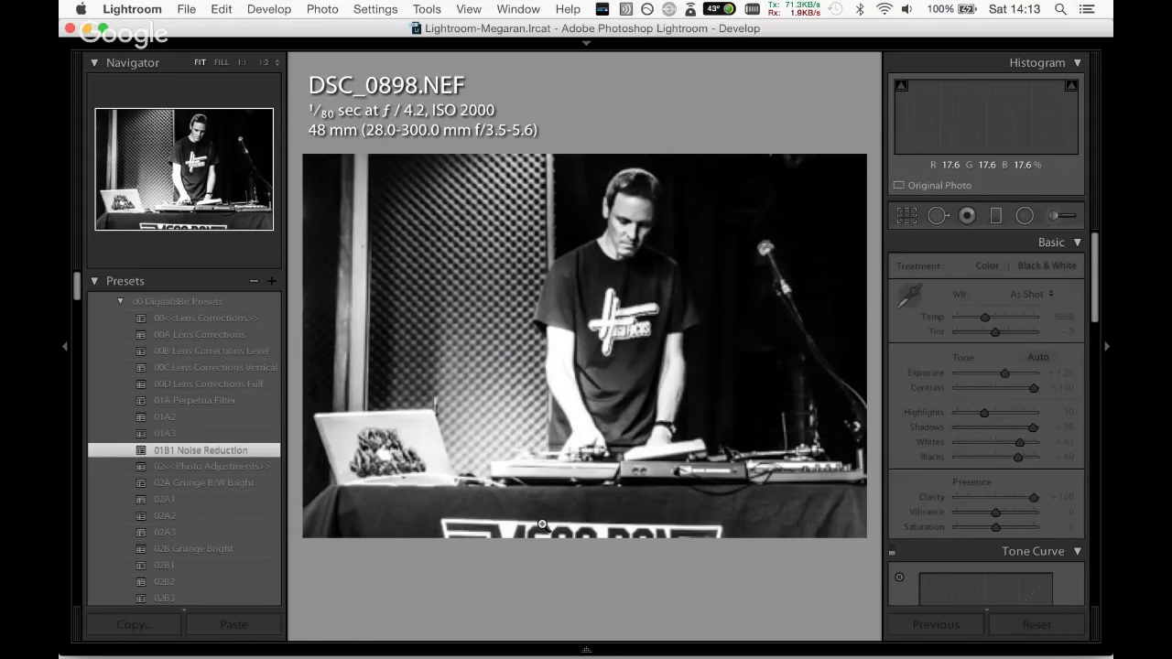
{"action": "key", "text": "Right"}
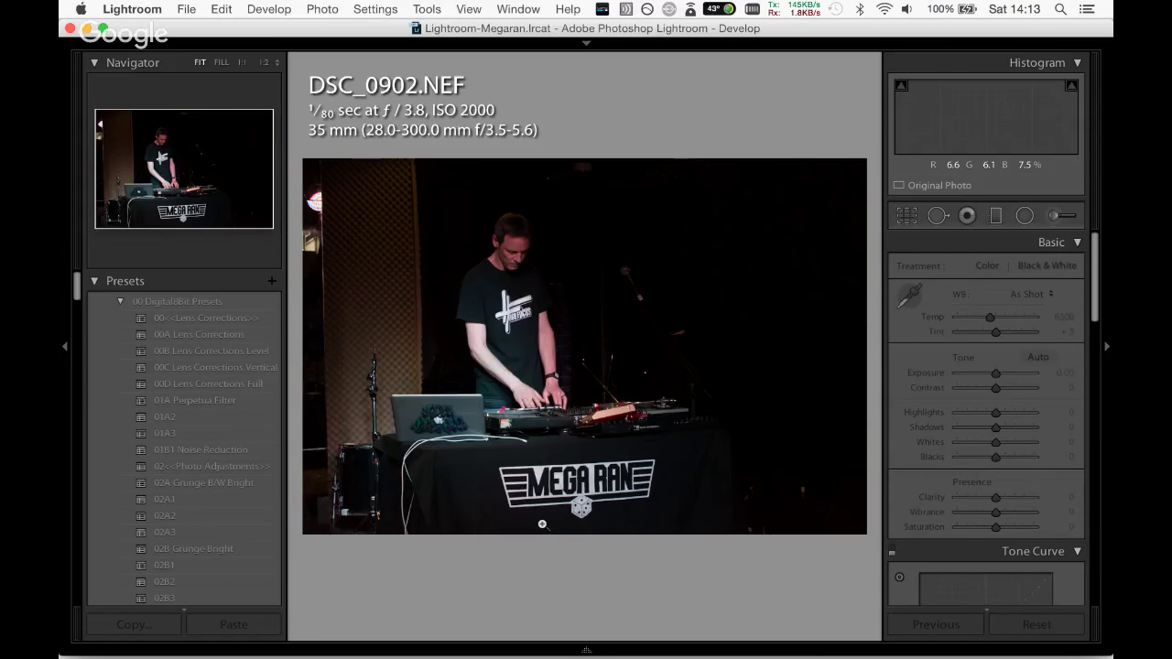
{"action": "key", "text": "r"}
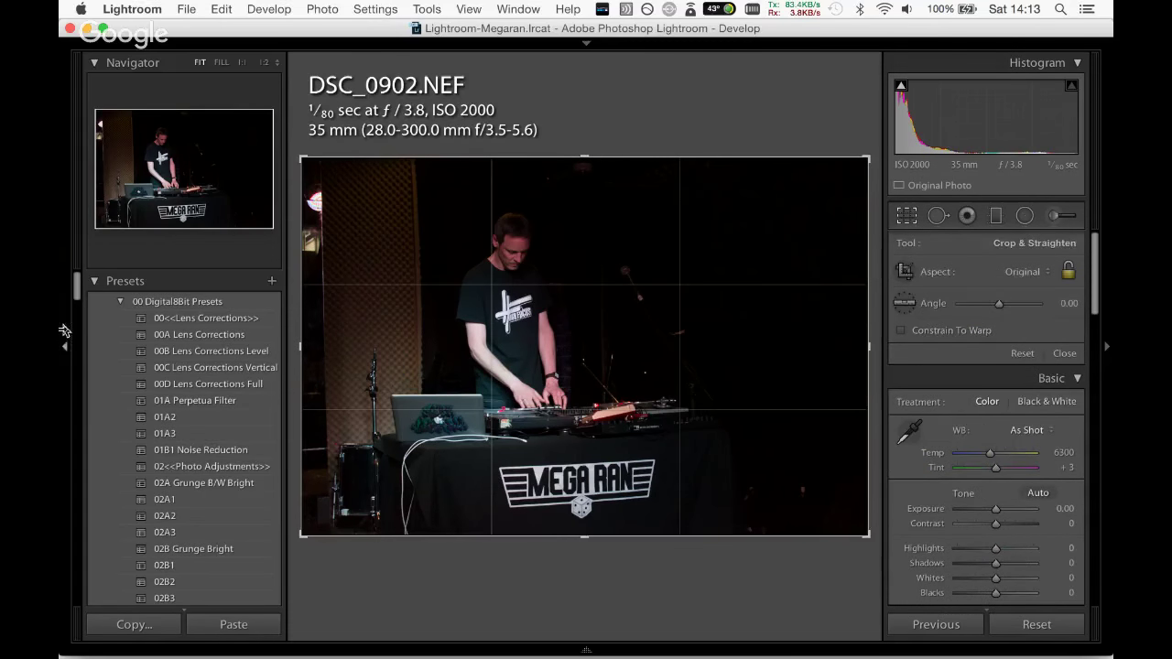
{"action": "key", "text": "r"}
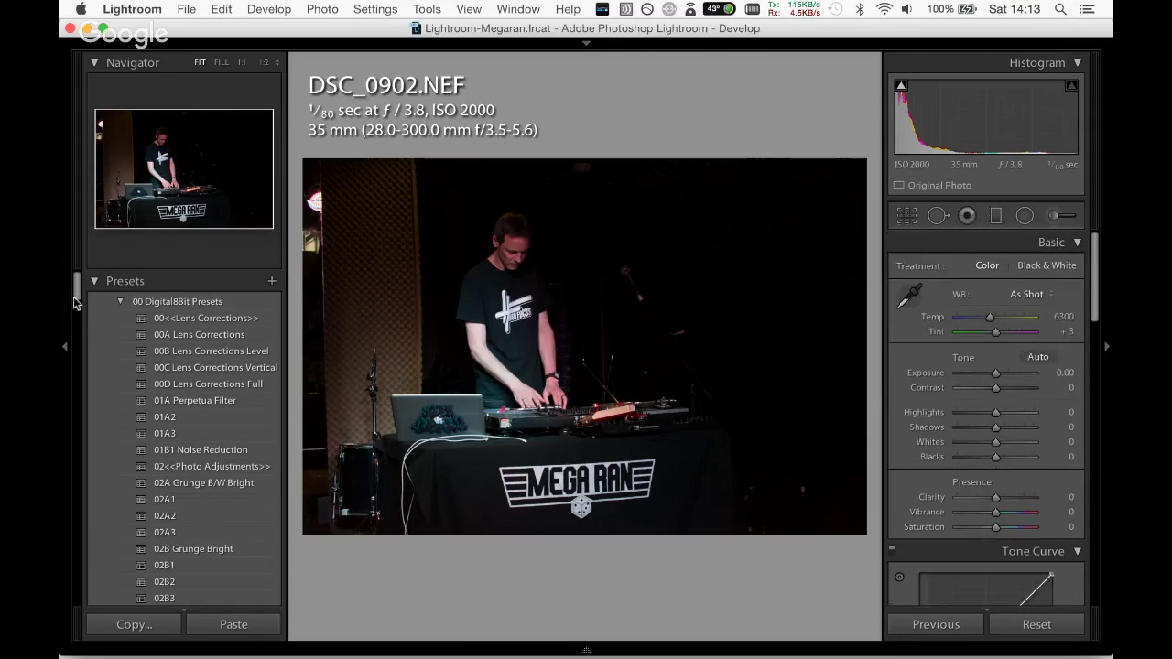
Apply the 03F Cross Process preset to DSC_0902.NEF and set its white balance temperature to 8638.
{"action": "left_click_drag", "start_coordinate": [75, 303], "coordinate": [83, 343]}
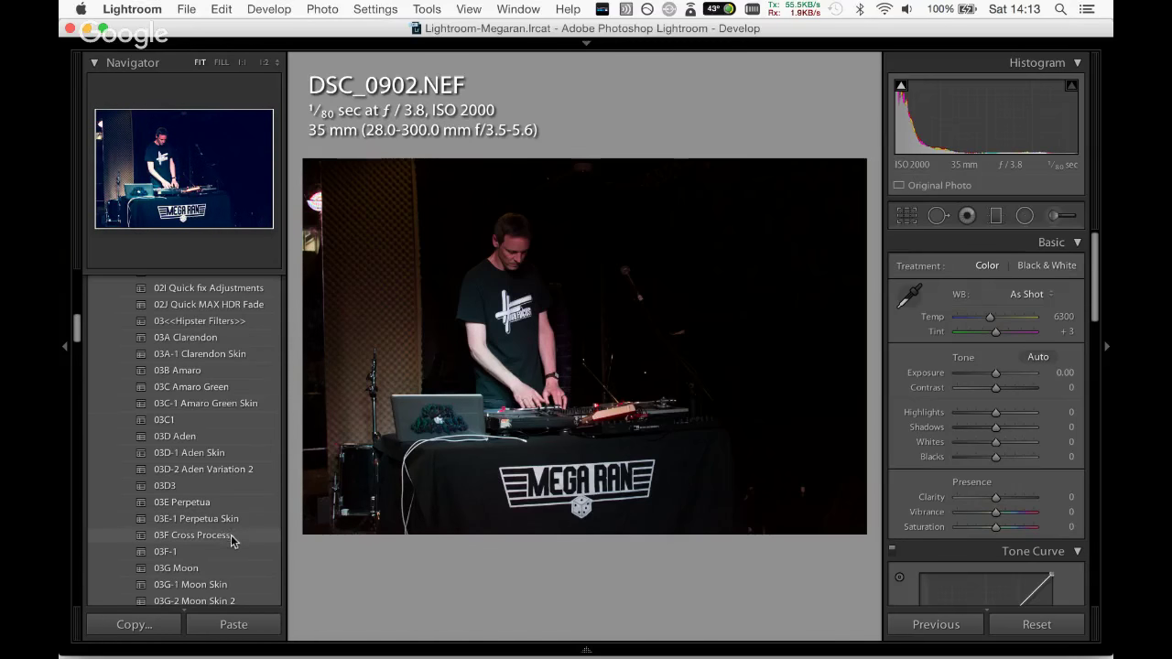
{"action": "left_click", "coordinate": [193, 535]}
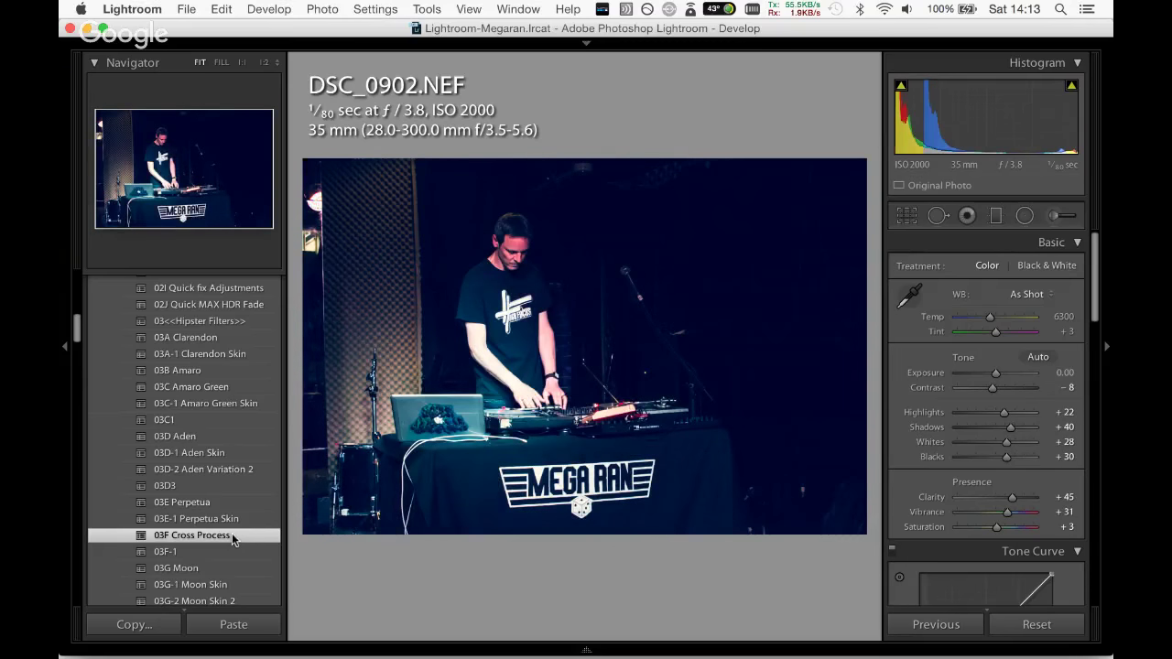
{"action": "left_click_drag", "start_coordinate": [991, 318], "coordinate": [996, 321]}
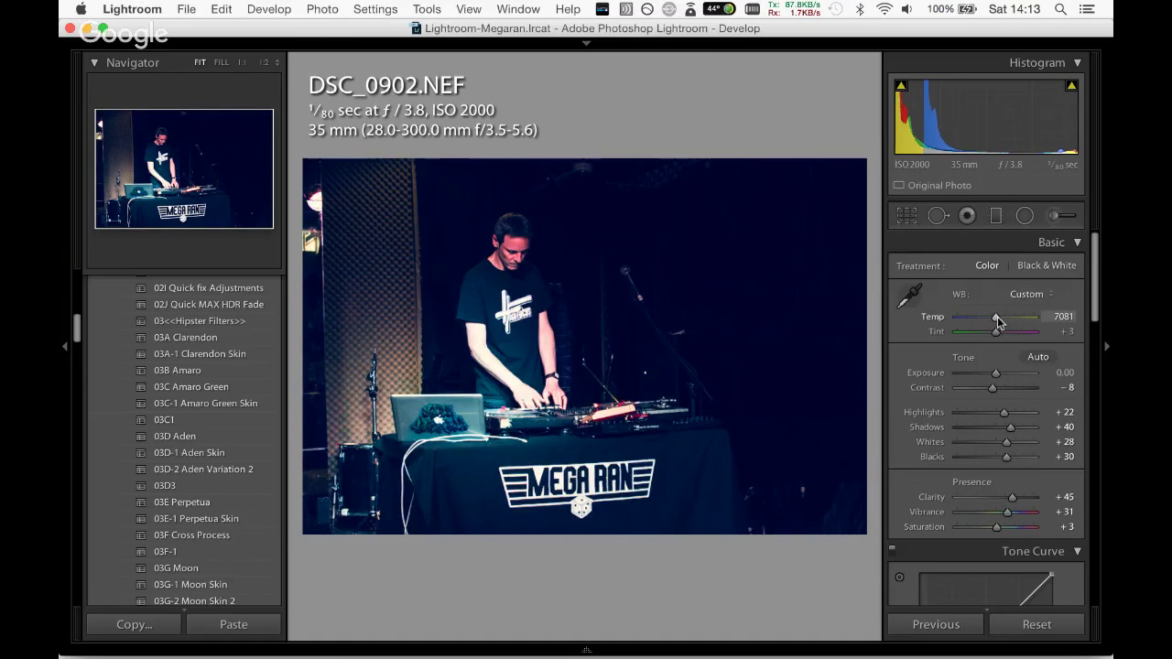
{"action": "left_click_drag", "start_coordinate": [998, 321], "coordinate": [1005, 321]}
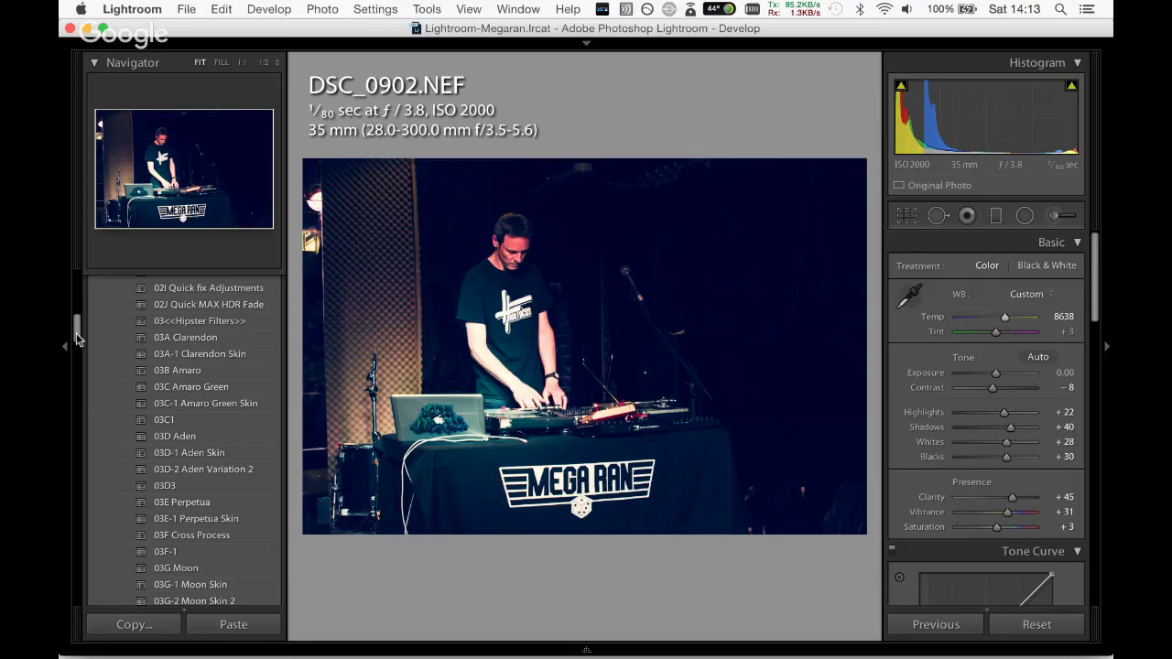
Apply the 03I Orange Crush Retro preset to DSC_0902.NEF and crop its sides and upper area tighter around the DJ and his table.
{"action": "scroll", "coordinate": [77, 339], "scroll_direction": "down", "scroll_amount": 3}
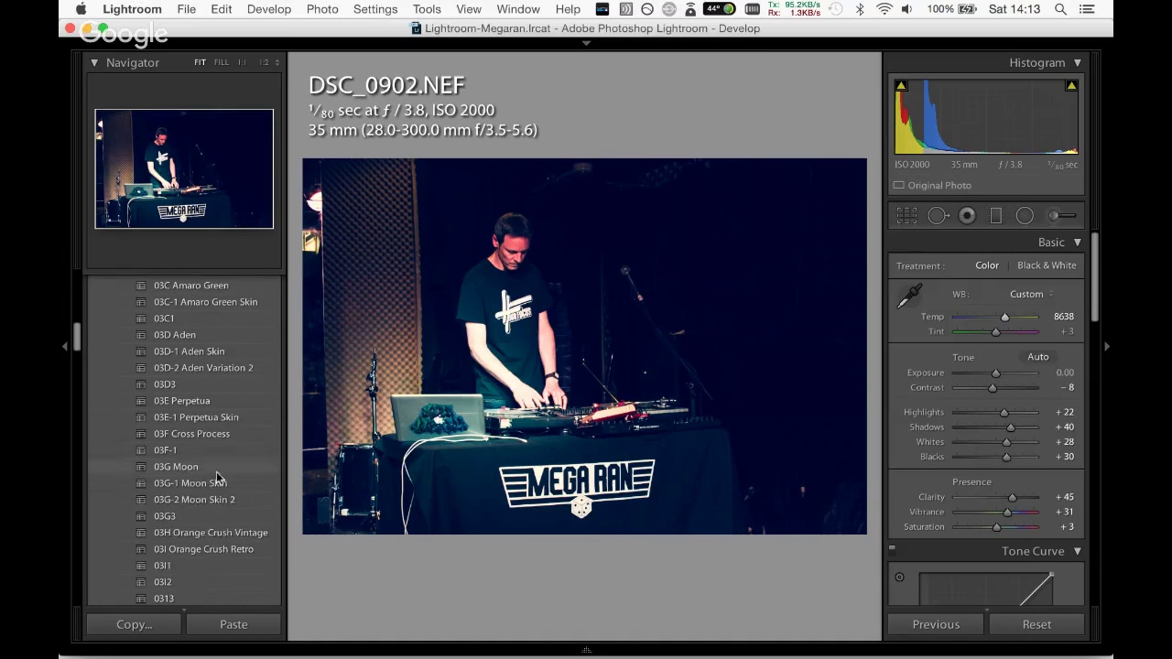
{"action": "left_click", "coordinate": [232, 550]}
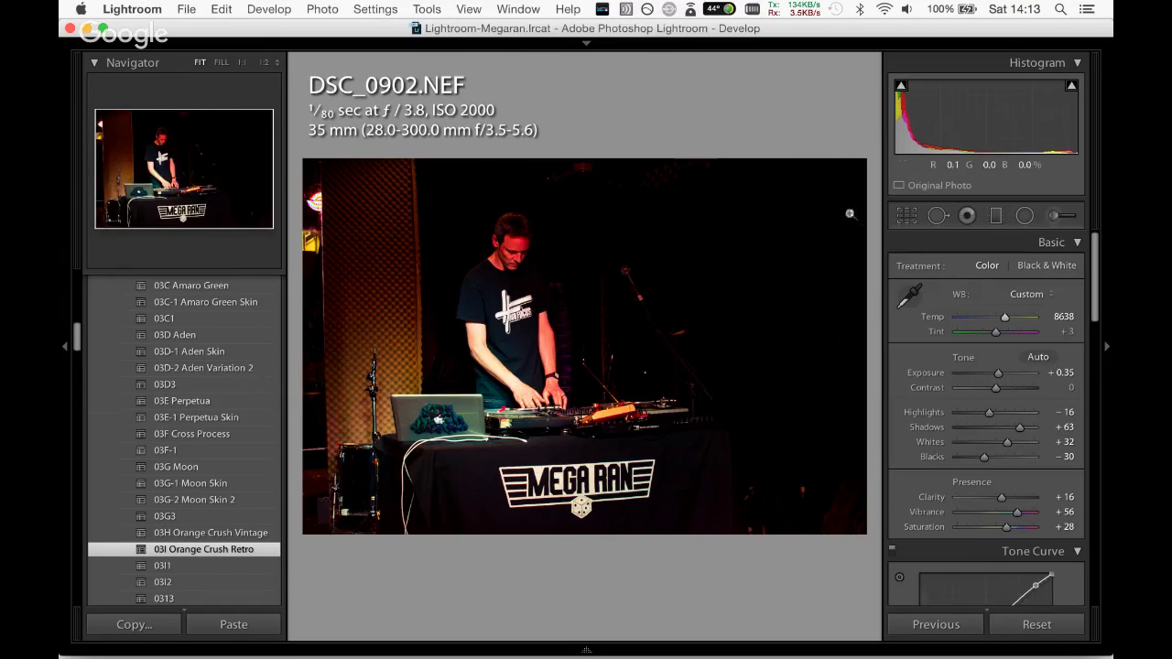
{"action": "left_click", "coordinate": [906, 216]}
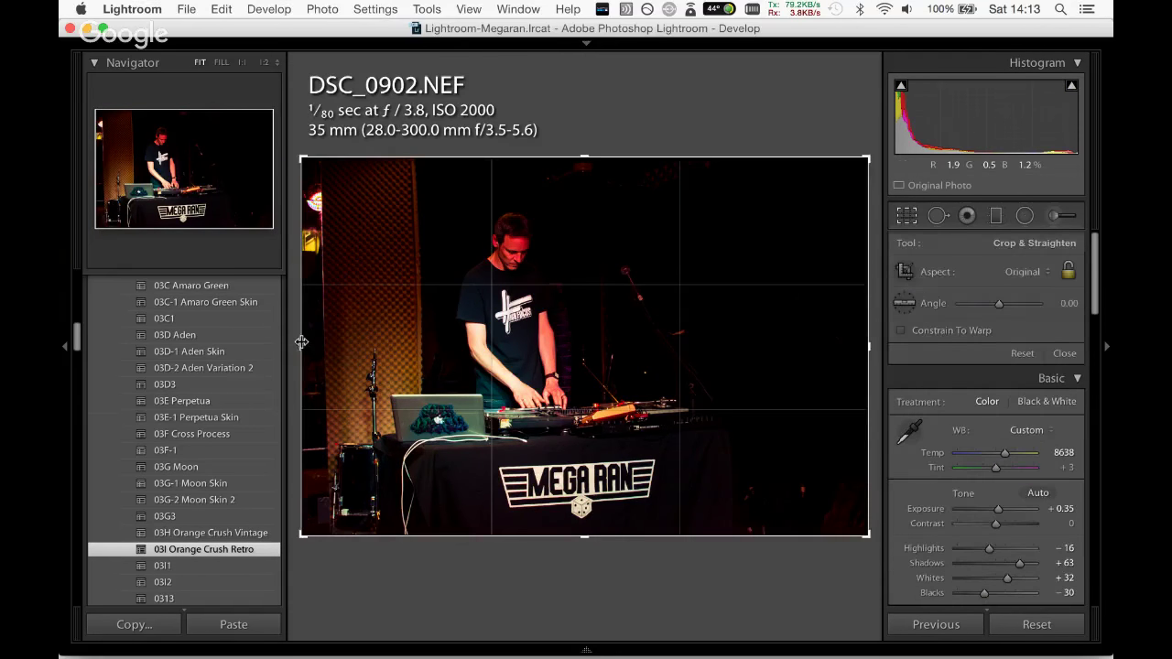
{"action": "left_click_drag", "start_coordinate": [301, 341], "coordinate": [320, 335]}
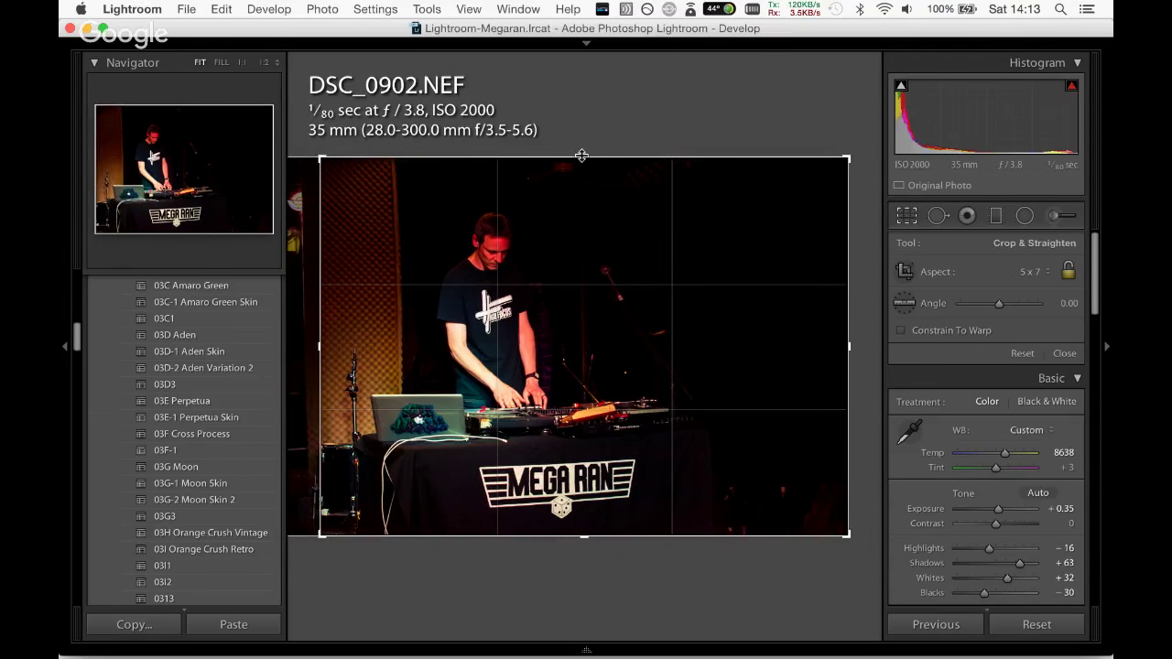
{"action": "left_click_drag", "start_coordinate": [581, 155], "coordinate": [582, 180]}
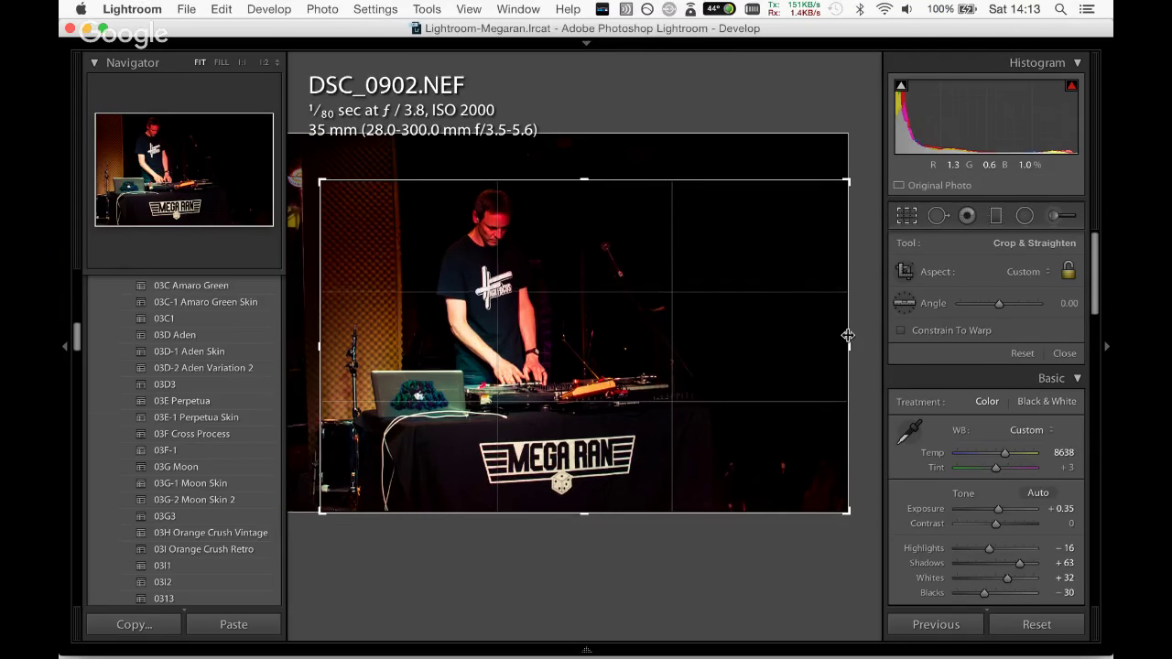
{"action": "left_click_drag", "start_coordinate": [848, 335], "coordinate": [816, 345]}
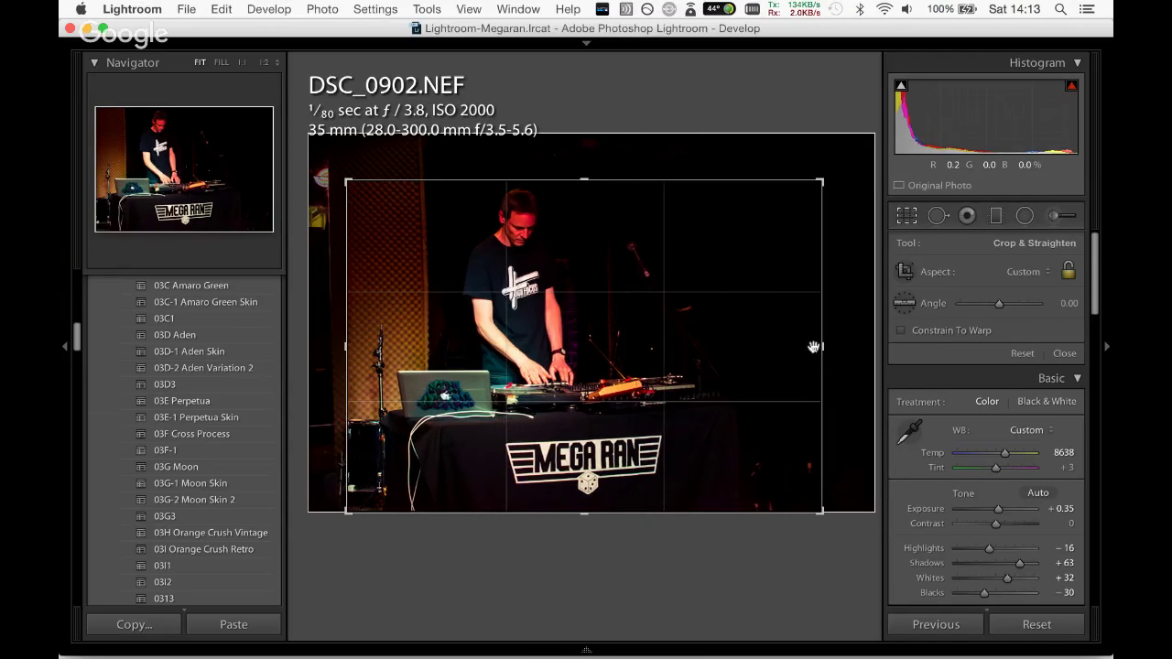
{"action": "key", "text": "Return"}
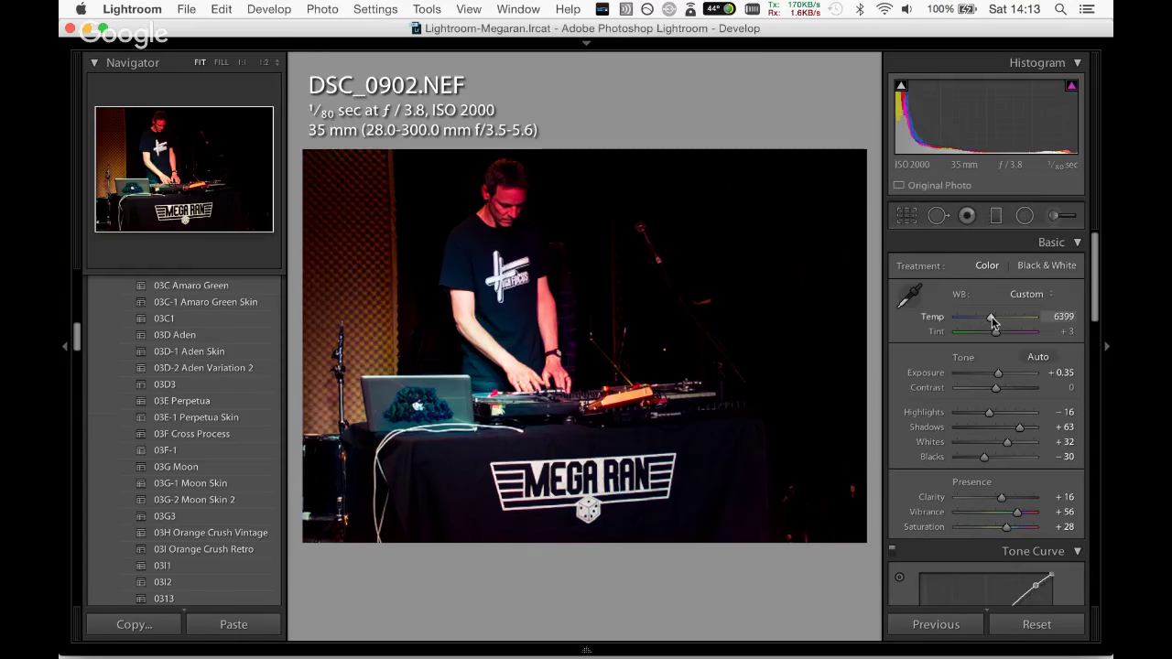
Set the white balance temperature of DSC_0902.NEF to 6147, clarity to +27 and exposure to +1.35.
{"action": "left_click_drag", "start_coordinate": [1004, 317], "coordinate": [993, 319]}
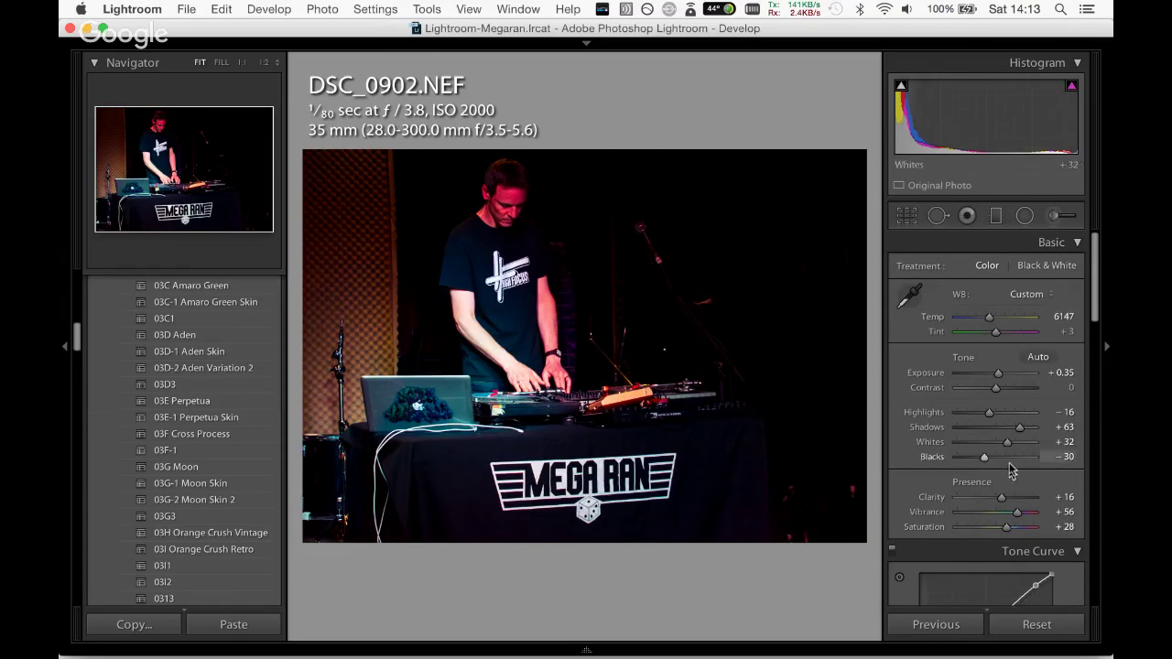
{"action": "mouse_move", "coordinate": [1008, 498]}
{"action": "left_mouse_down"}
{"action": "mouse_move", "coordinate": [1016, 491]}
{"action": "mouse_move", "coordinate": [1003, 491]}
{"action": "left_mouse_up"}
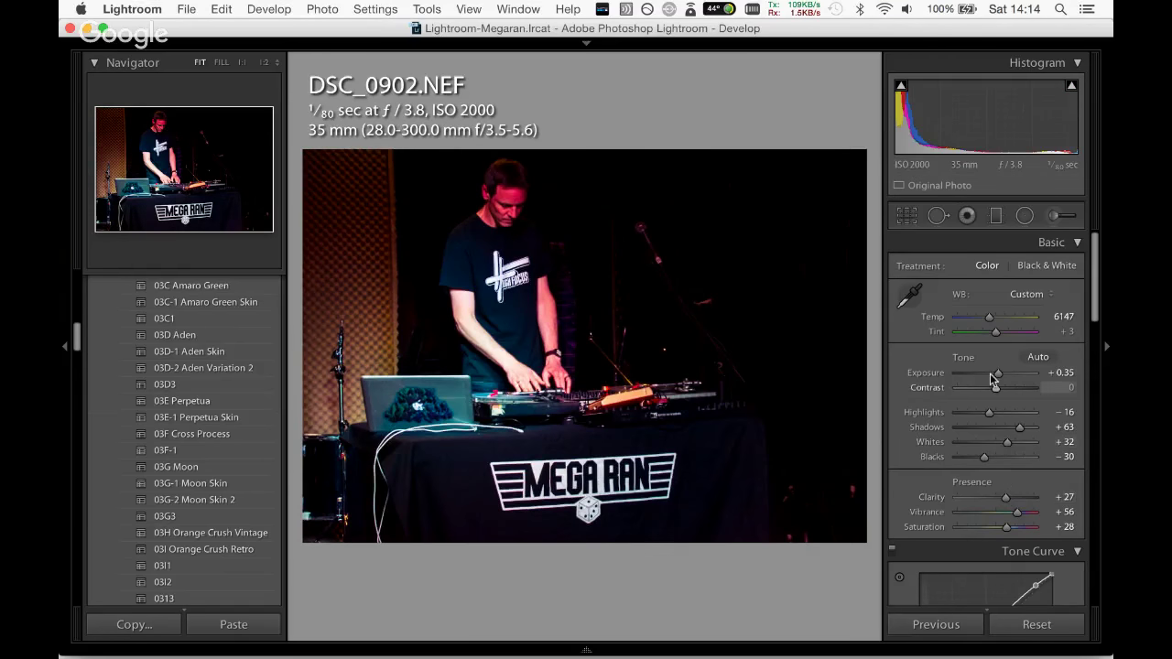
{"action": "left_click_drag", "start_coordinate": [998, 372], "coordinate": [1001, 374]}
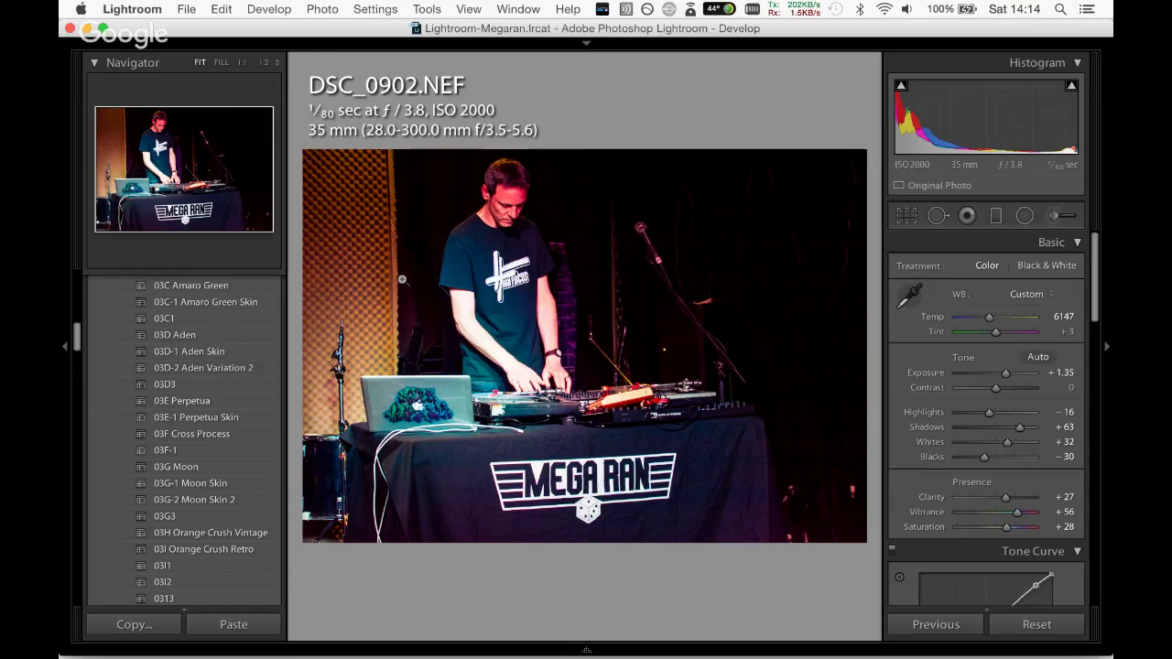
Apply the 00D Lens Corrections Full preset to DSC_0902.NEF and reposition the photo slightly up and left within its crop frame.
{"action": "left_click_drag", "start_coordinate": [76, 335], "coordinate": [81, 280]}
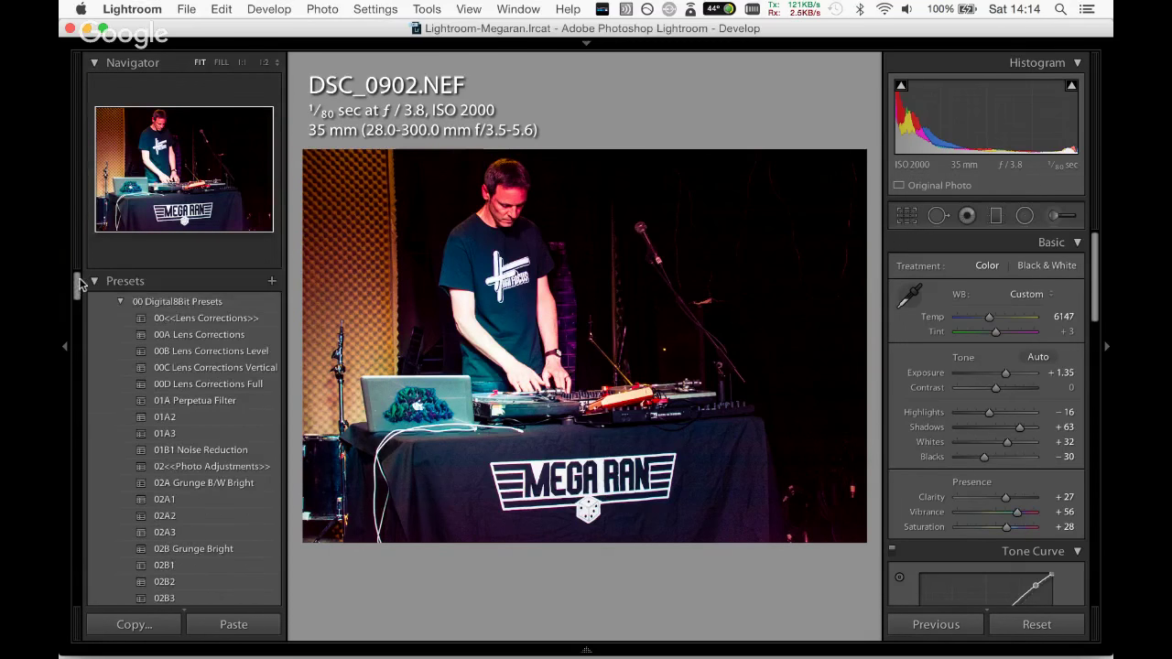
{"action": "left_click", "coordinate": [170, 387]}
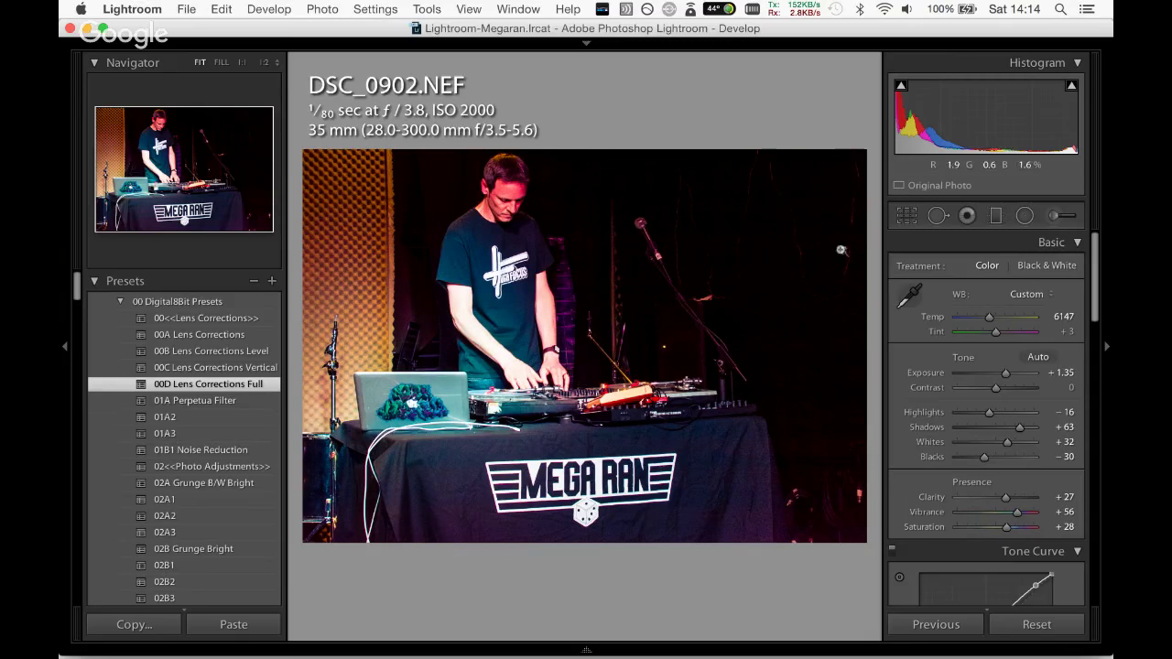
{"action": "key", "text": "r"}
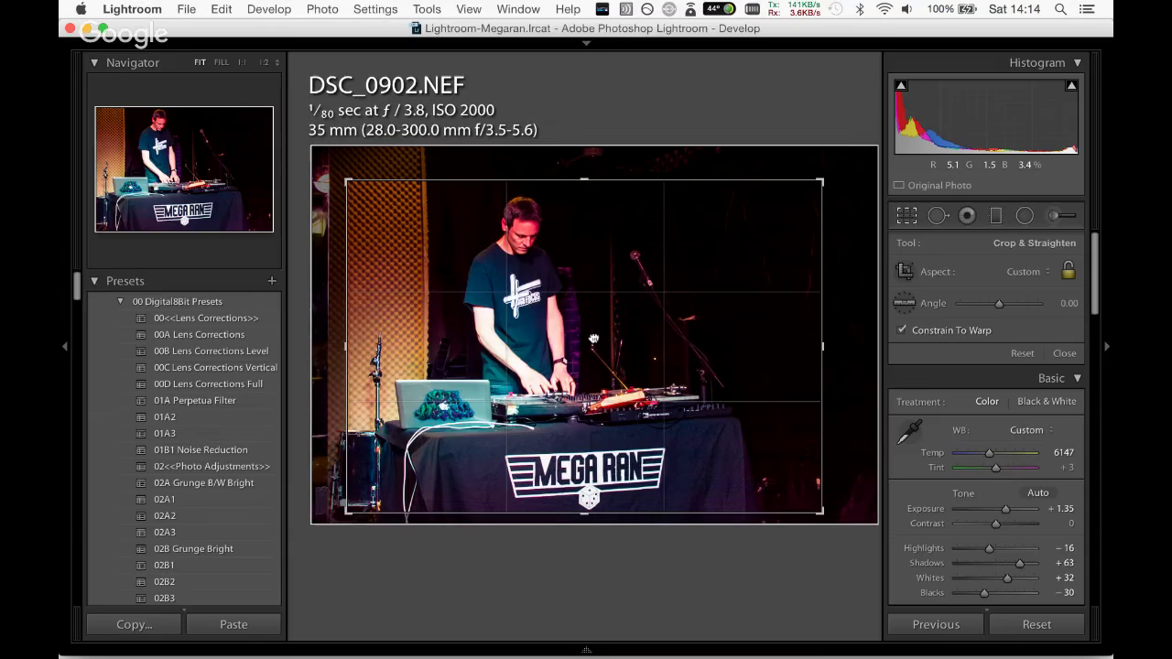
{"action": "left_click_drag", "start_coordinate": [594, 340], "coordinate": [576, 331]}
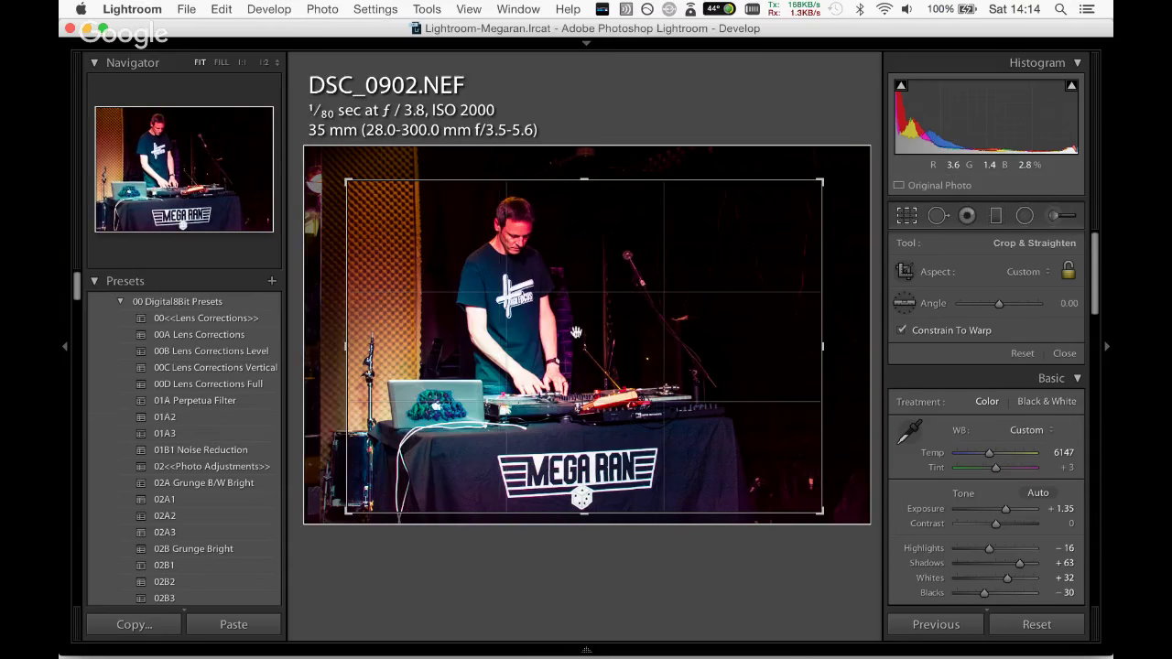
{"action": "key", "text": "Return"}
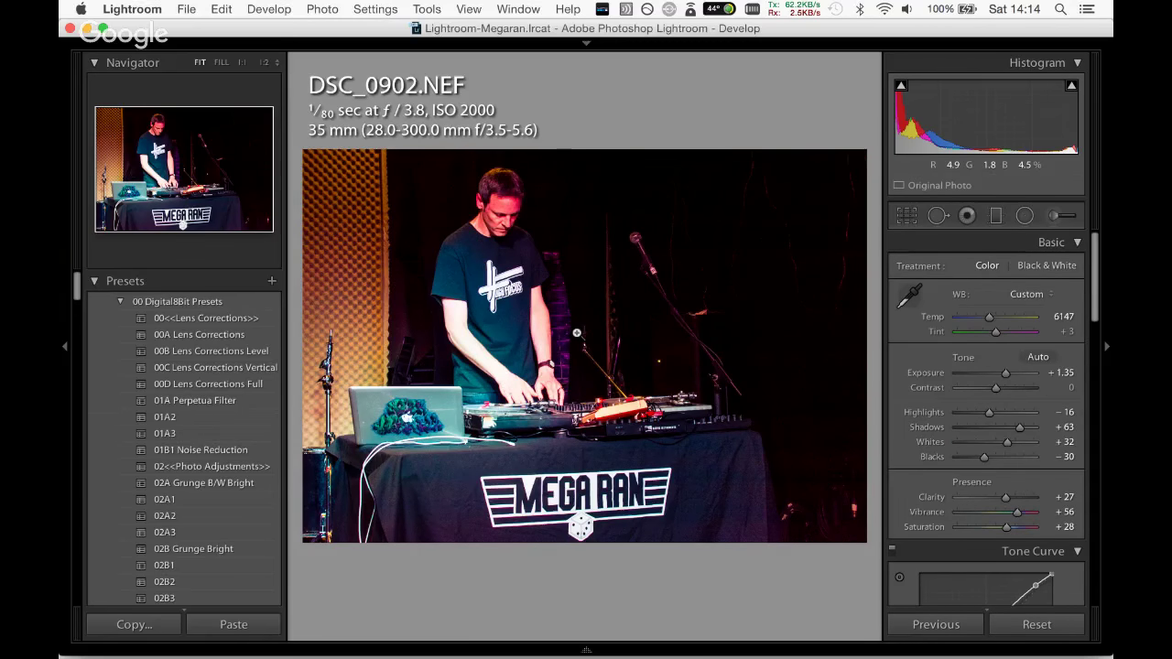
Set the temperature of DSC_0902.NEF to 5670 and apply the 01B1 Noise Reduction preset.
{"action": "left_click_drag", "start_coordinate": [989, 318], "coordinate": [987, 325]}
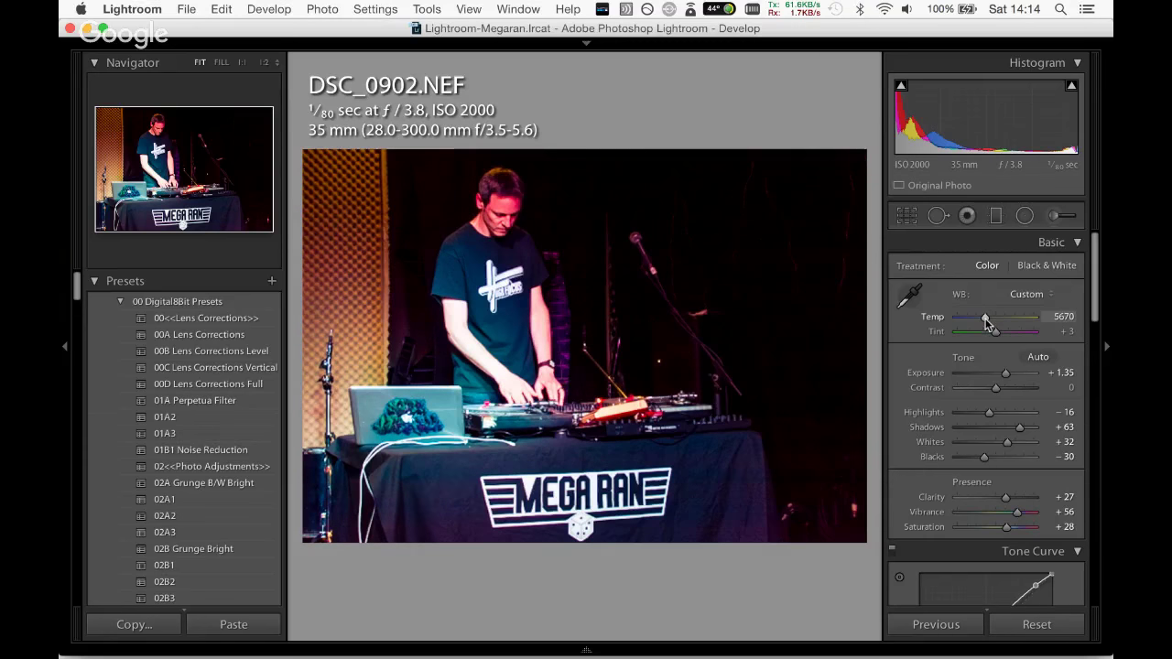
{"action": "left_click", "coordinate": [230, 451]}
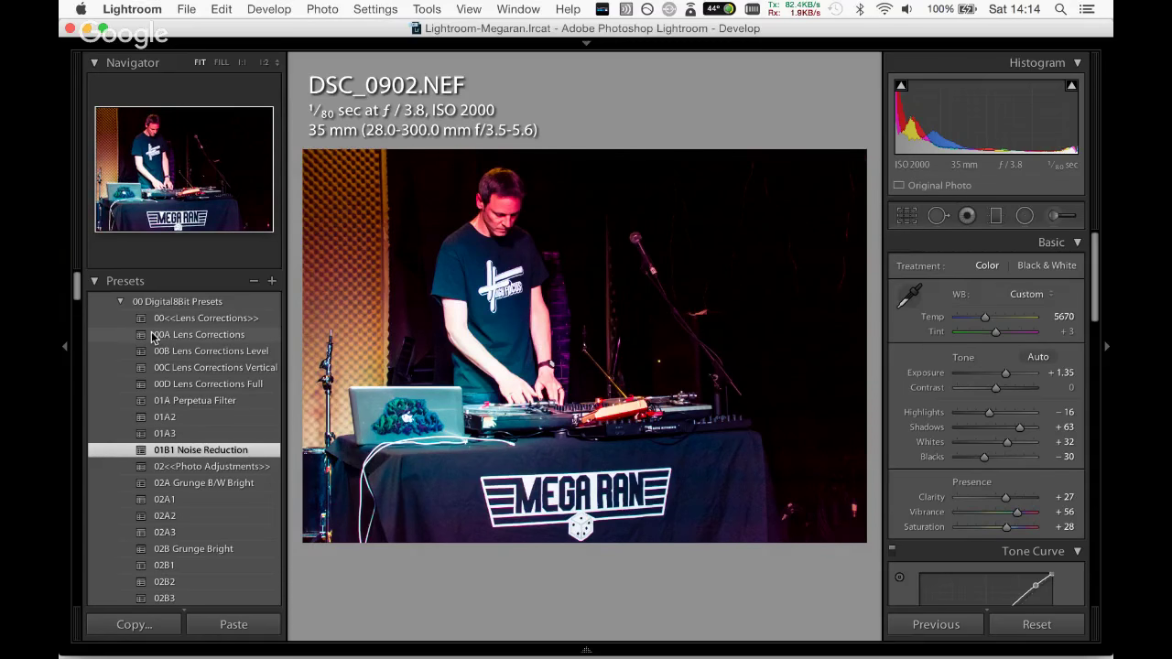
Apply the 02H Quick MAX HDR preset to DSC_0908.NEF and set clarity to +100, vibrance to +74 and saturation to +24.
{"action": "key", "text": "Right"}
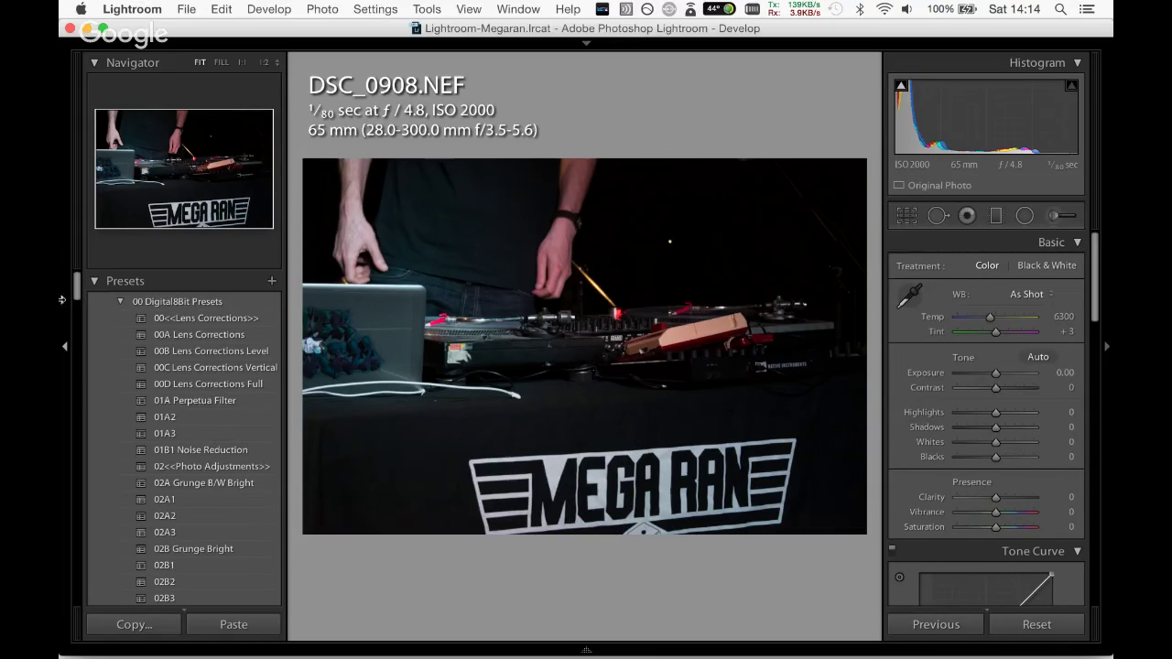
{"action": "scroll", "coordinate": [79, 307], "scroll_direction": "down", "scroll_amount": 5}
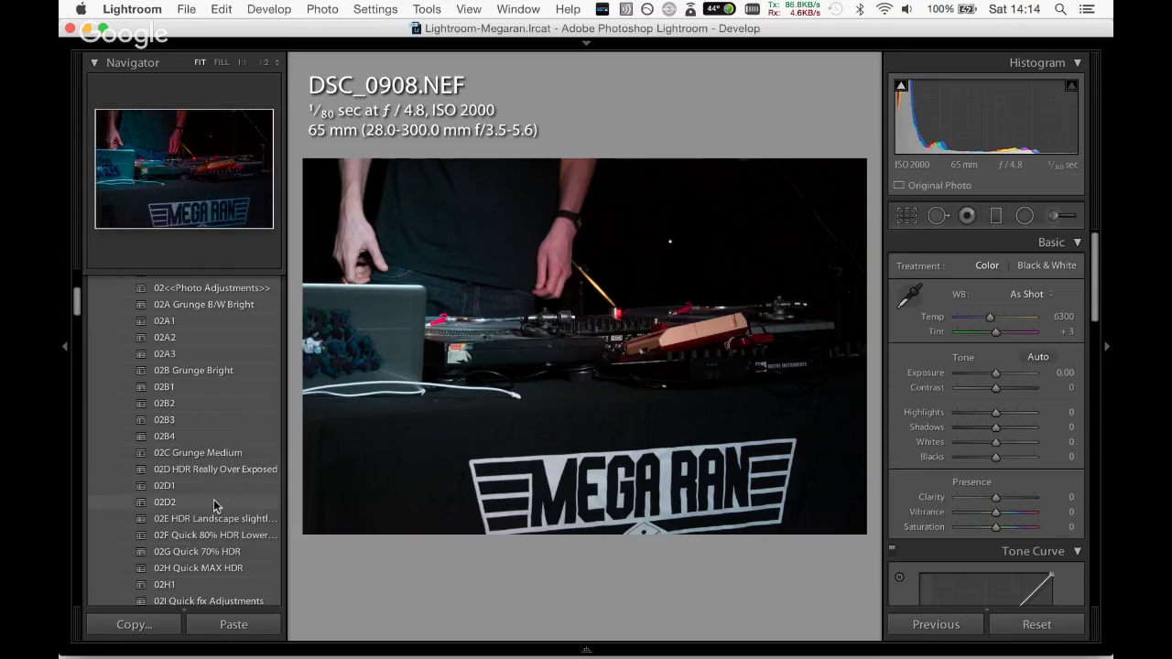
{"action": "left_click", "coordinate": [220, 569]}
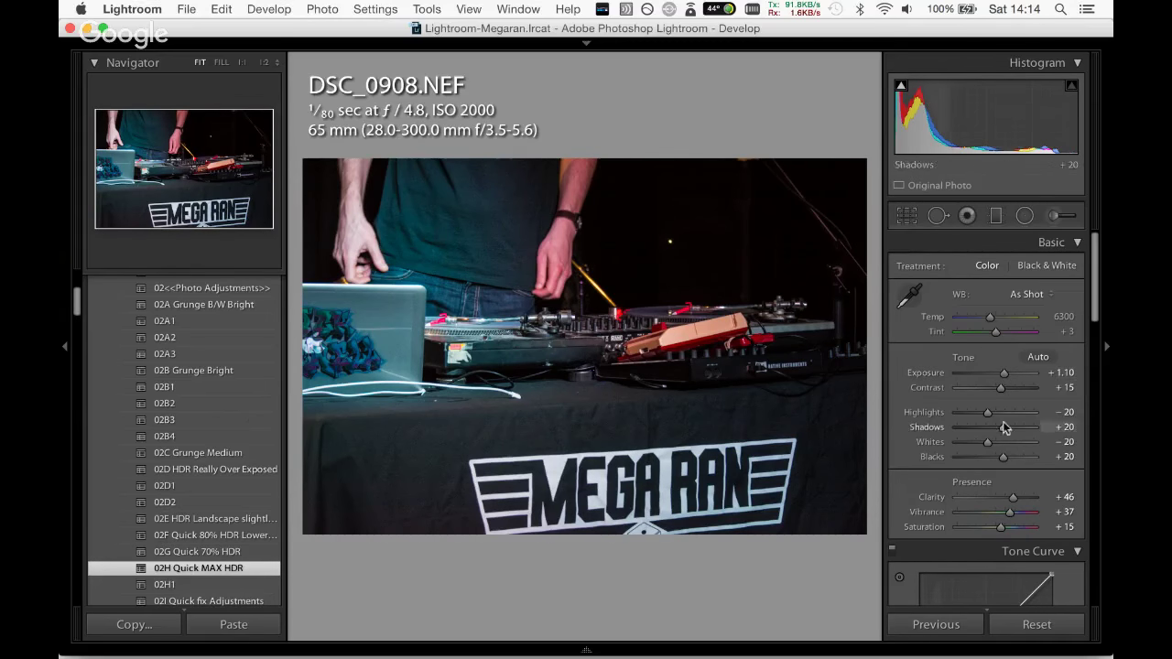
{"action": "left_click_drag", "start_coordinate": [1013, 497], "coordinate": [1035, 498]}
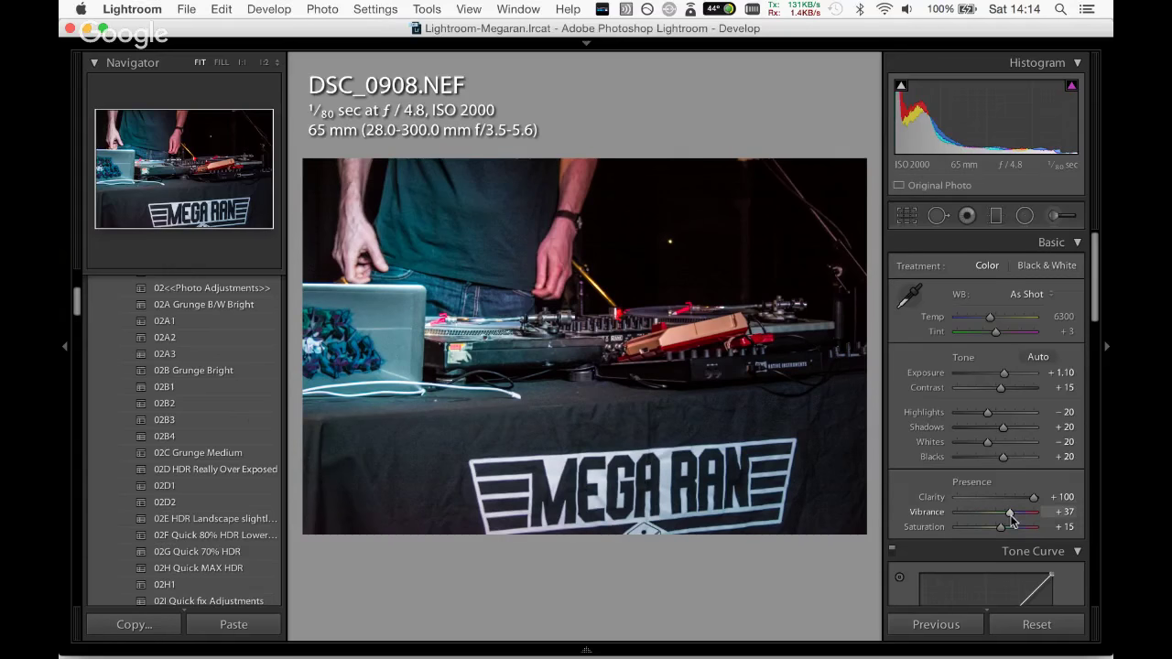
{"action": "left_click_drag", "start_coordinate": [1009, 512], "coordinate": [1012, 515]}
{"action": "mouse_move", "coordinate": [1012, 518]}
{"action": "left_mouse_down"}
{"action": "mouse_move", "coordinate": [1024, 513]}
{"action": "mouse_move", "coordinate": [1005, 528]}
{"action": "left_mouse_up"}
Apply the 01B1 Noise Reduction preset to DSC_0908.NEF and lower its blacks.
{"action": "scroll", "coordinate": [76, 302], "scroll_direction": "up", "scroll_amount": 2}
{"action": "scroll", "coordinate": [76, 302], "scroll_direction": "up", "scroll_amount": 3}
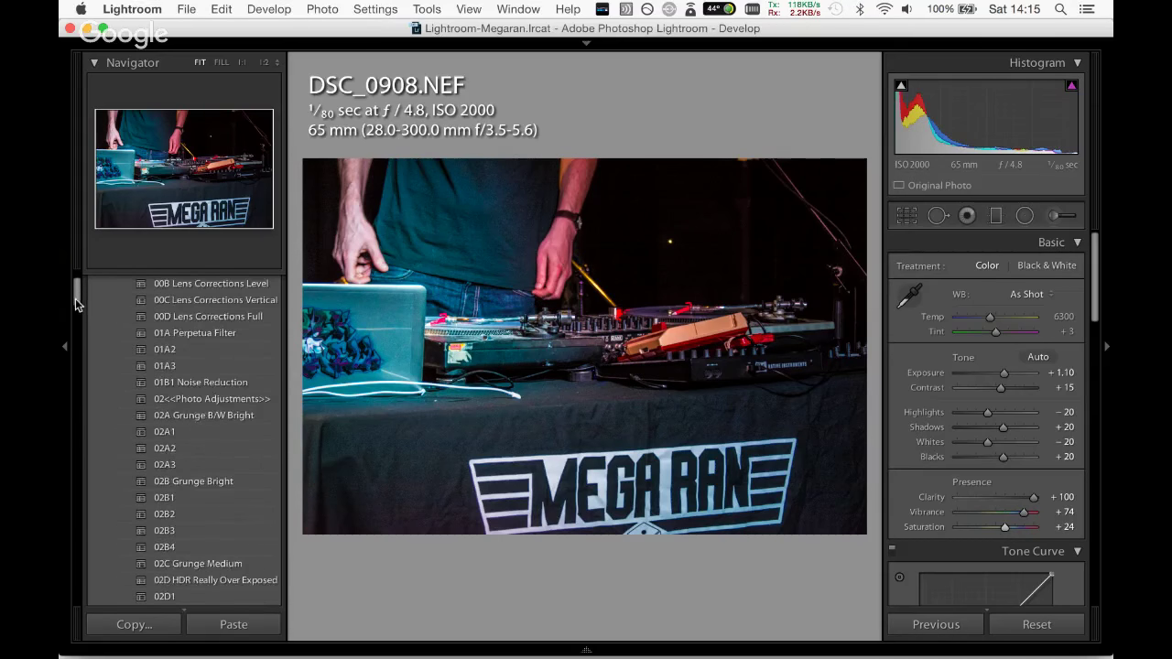
{"action": "scroll", "coordinate": [76, 300], "scroll_direction": "up", "scroll_amount": 1}
{"action": "left_click", "coordinate": [220, 449]}
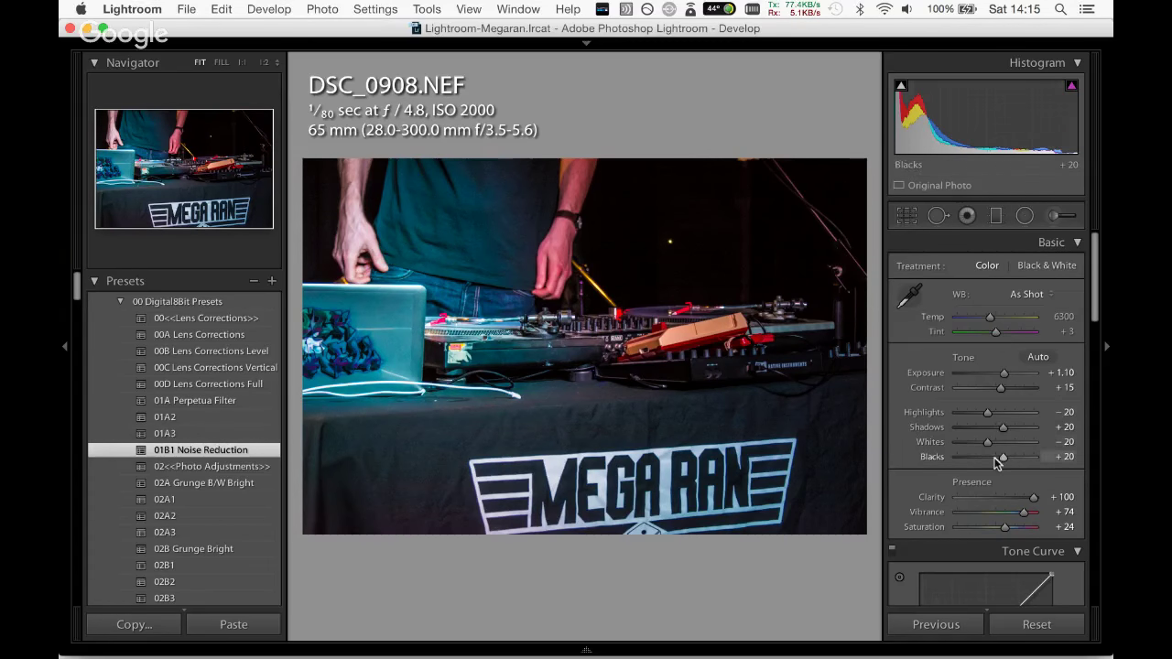
{"action": "left_click_drag", "start_coordinate": [1007, 459], "coordinate": [990, 462]}
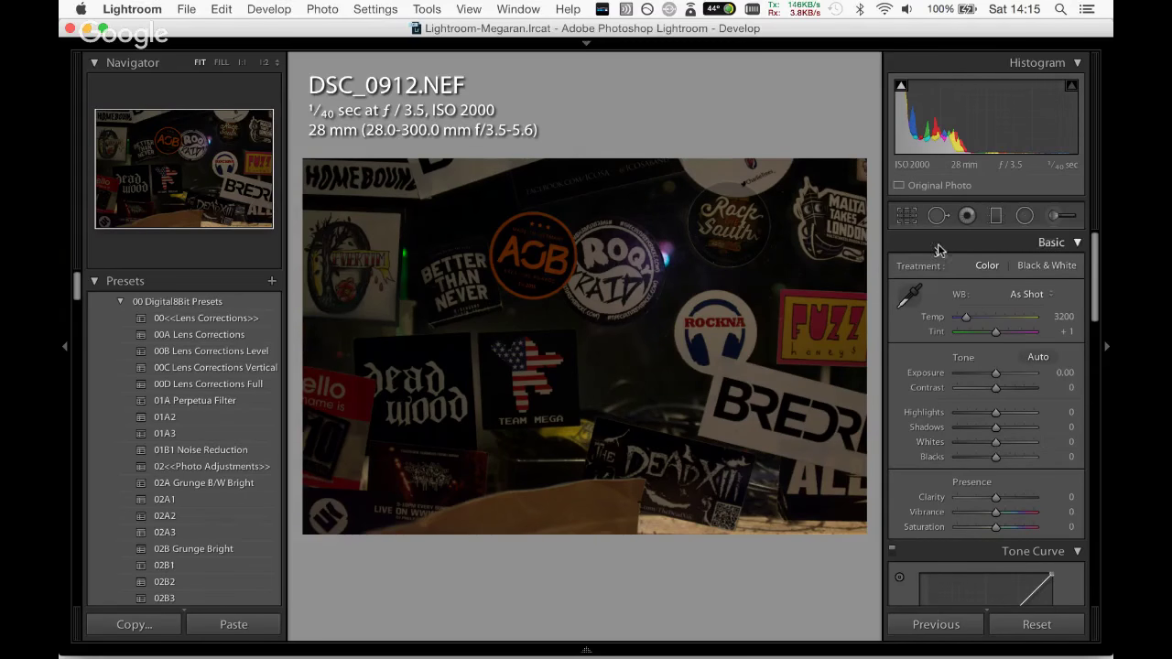
Straighten the sticker photo DSC_0912.NEF by rotating its crop to an angle of 1.39.
{"action": "left_click", "coordinate": [907, 215]}
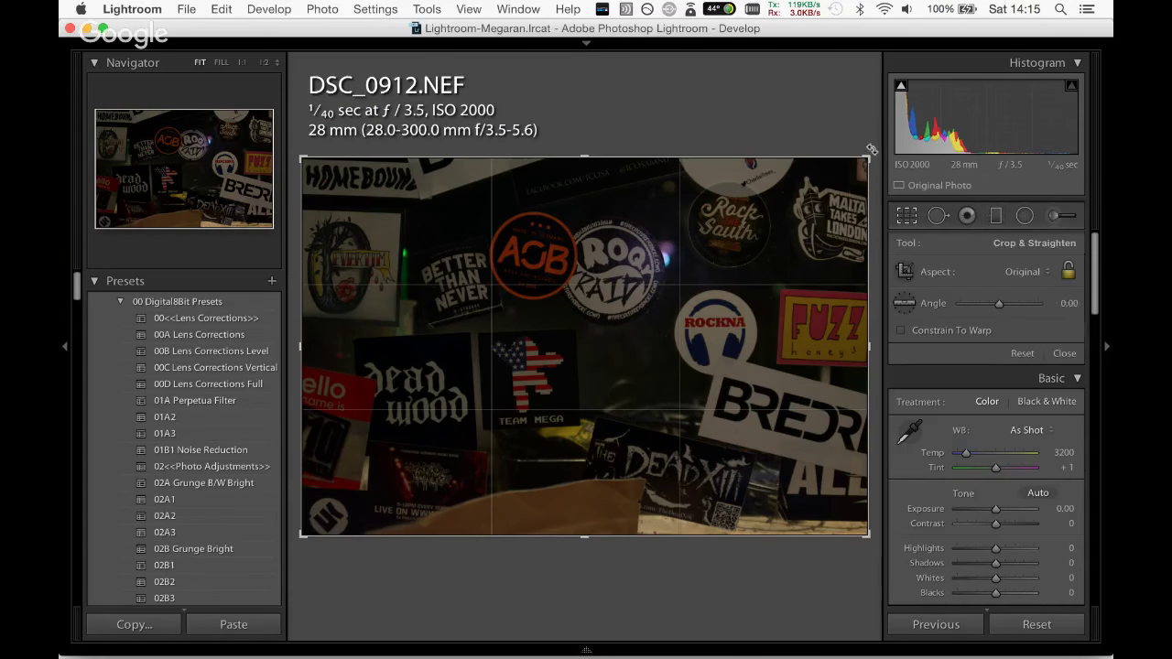
{"action": "mouse_move", "coordinate": [870, 152]}
{"action": "left_mouse_down"}
{"action": "mouse_move", "coordinate": [876, 161]}
{"action": "mouse_move", "coordinate": [875, 146]}
{"action": "left_mouse_up"}
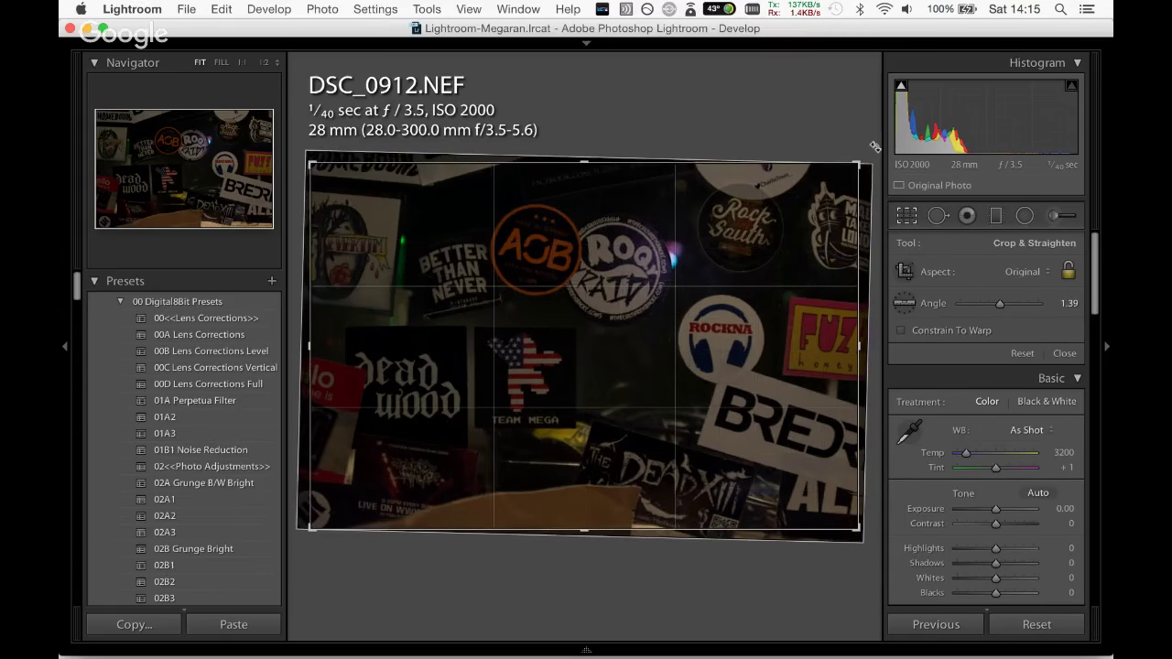
{"action": "key", "text": "Return"}
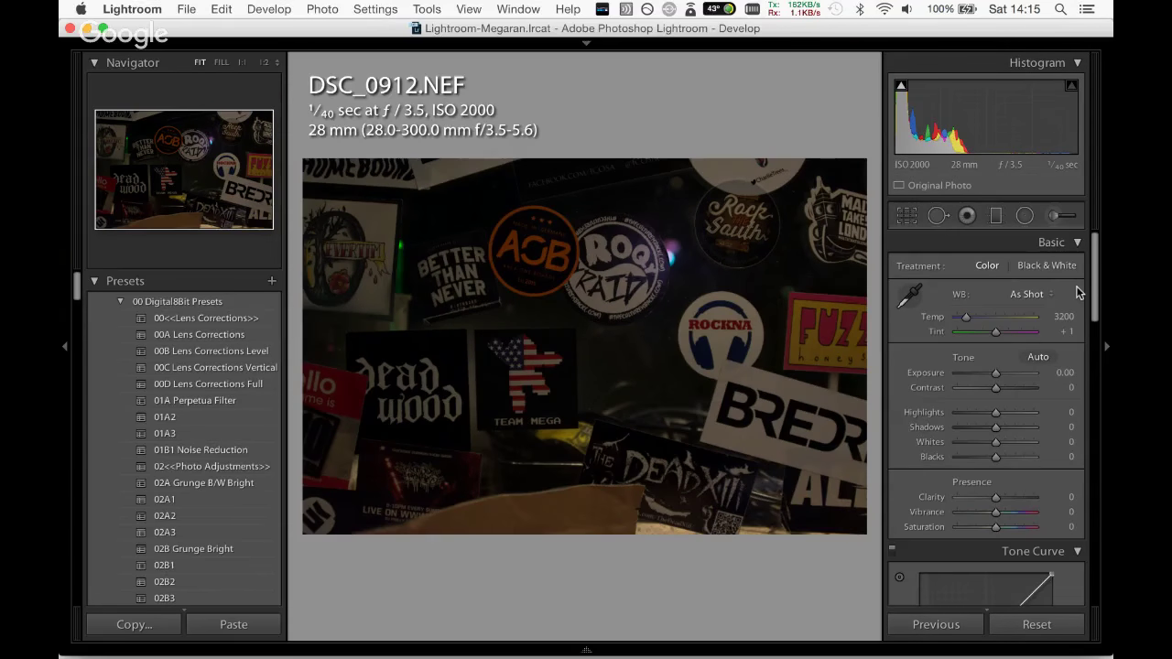
Try the automatic tone adjustment on DSC_0912.NEF and undo it.
{"action": "left_click", "coordinate": [1044, 359]}
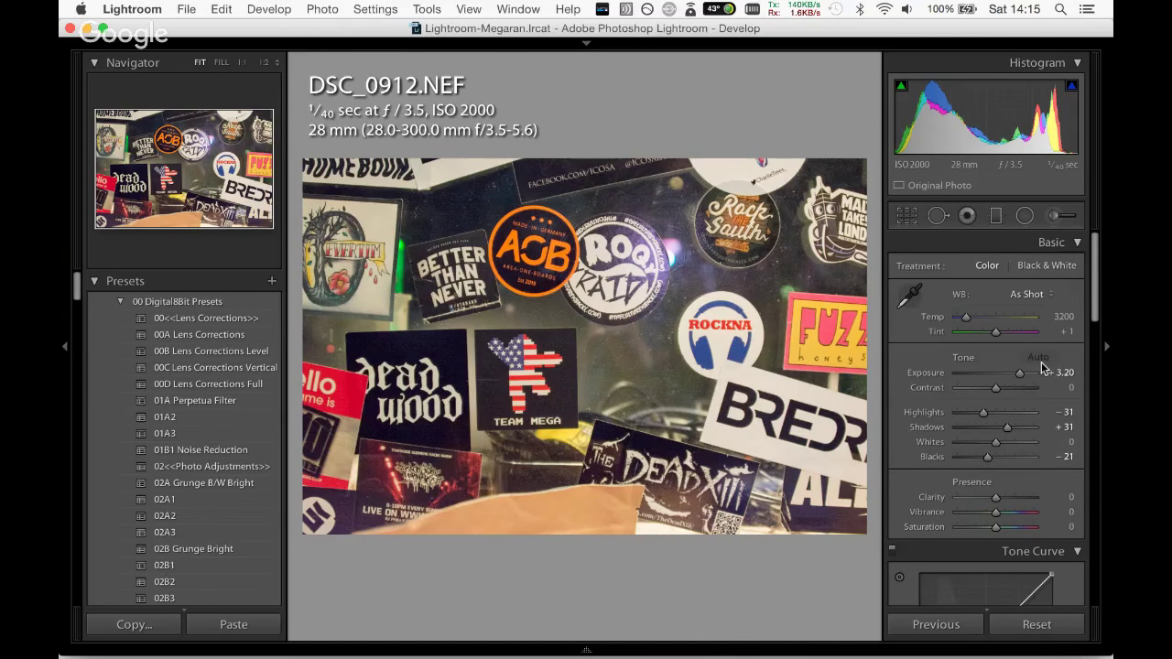
{"action": "key", "text": "super+z"}
{"action": "key", "text": "super+z"}
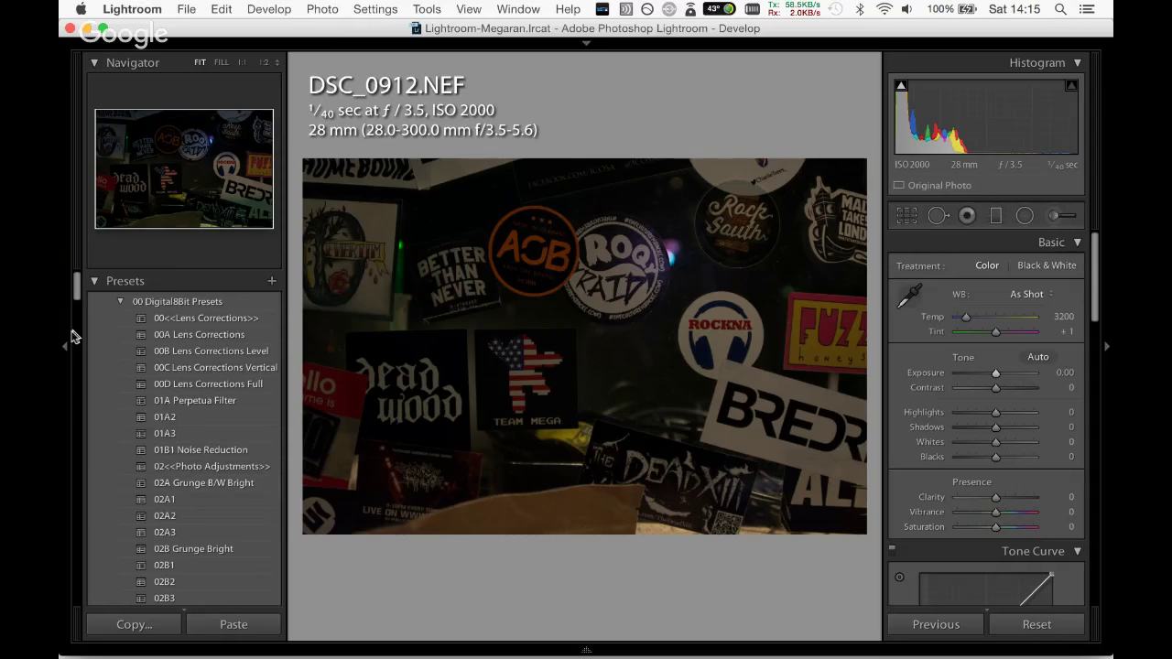
Apply the 02B4 preset to DSC_0912.NEF and add the 02G Quick 70% HDR preset on top.
{"action": "left_click_drag", "start_coordinate": [77, 293], "coordinate": [76, 306]}
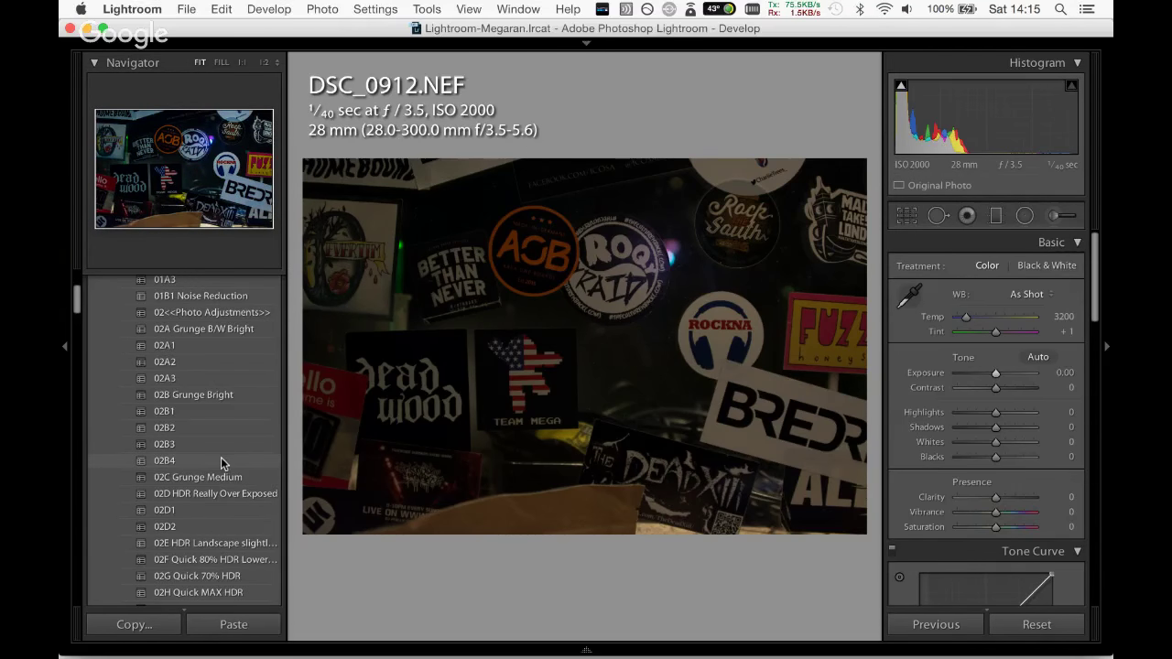
{"action": "left_click", "coordinate": [221, 459]}
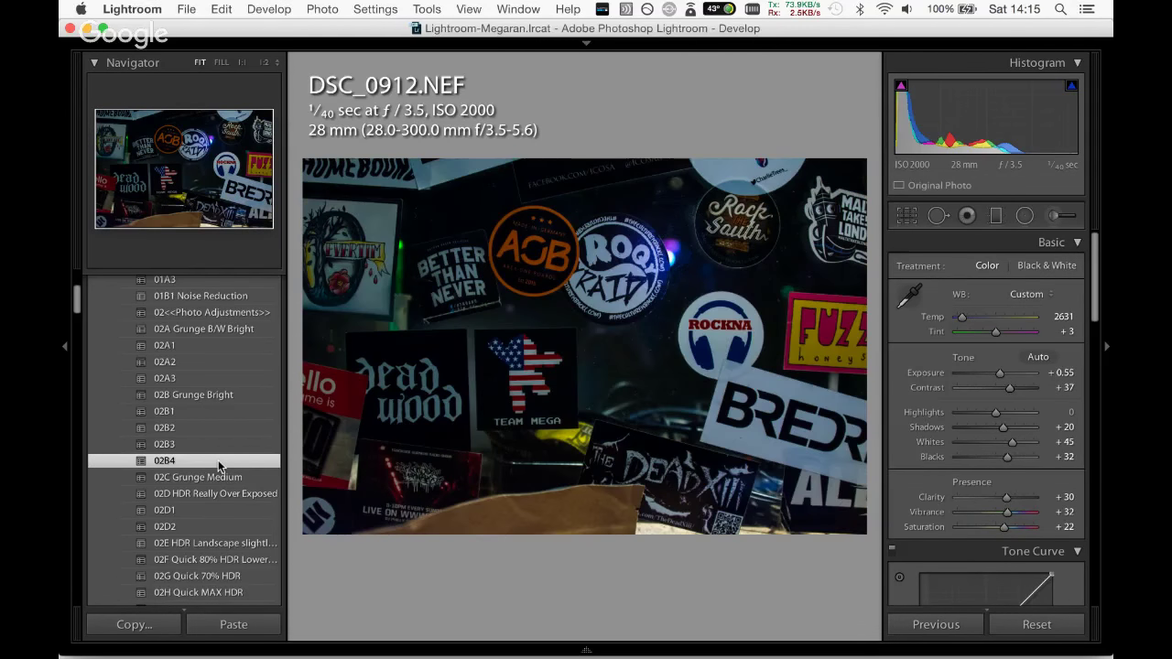
{"action": "left_click", "coordinate": [220, 576]}
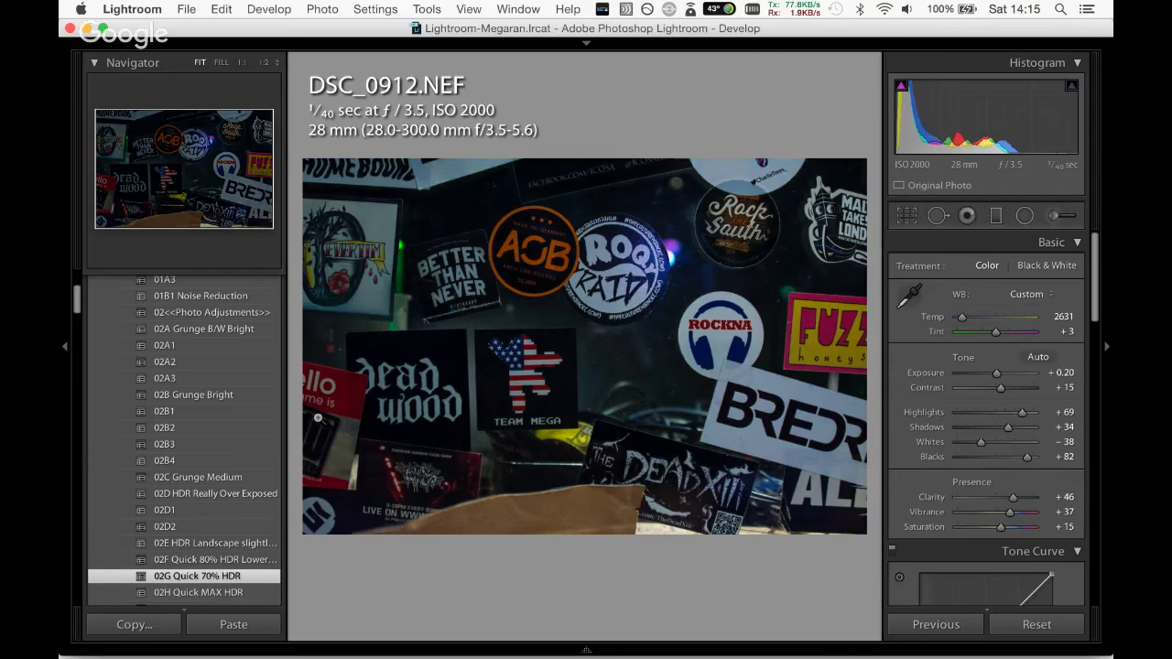
Set exposure to +1.25, contrast to +48, clarity to +42 and vibrance to +75 on DSC_0912.NEF.
{"action": "left_click_drag", "start_coordinate": [995, 373], "coordinate": [1014, 388]}
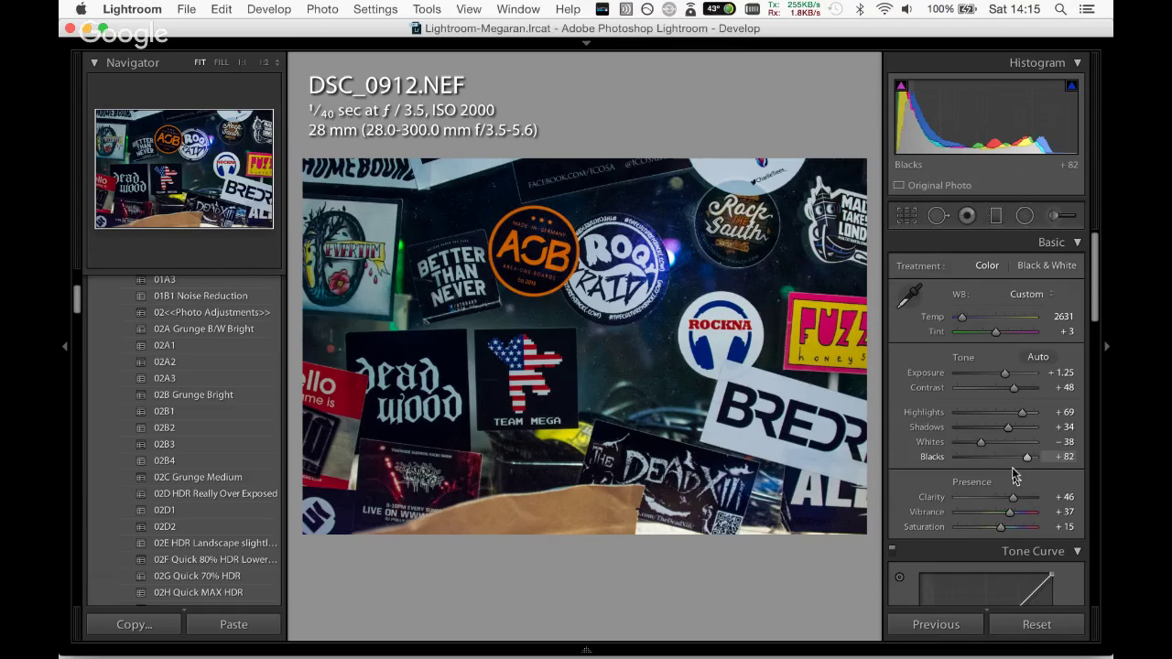
{"action": "mouse_move", "coordinate": [1013, 497]}
{"action": "left_mouse_down"}
{"action": "mouse_move", "coordinate": [1044, 495]}
{"action": "mouse_move", "coordinate": [1011, 503]}
{"action": "mouse_move", "coordinate": [1024, 515]}
{"action": "left_mouse_up"}
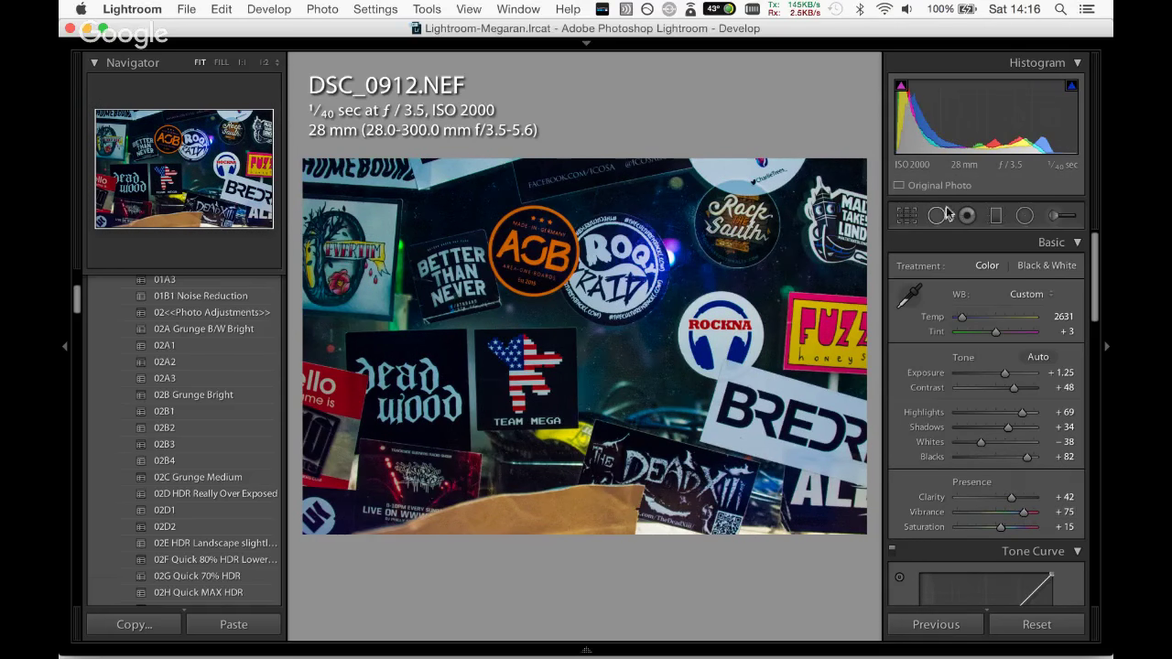
Straighten DSC_0912.NEF with the Straighten tool along the stickers to an angle of 1.73.
{"action": "key", "text": "r"}
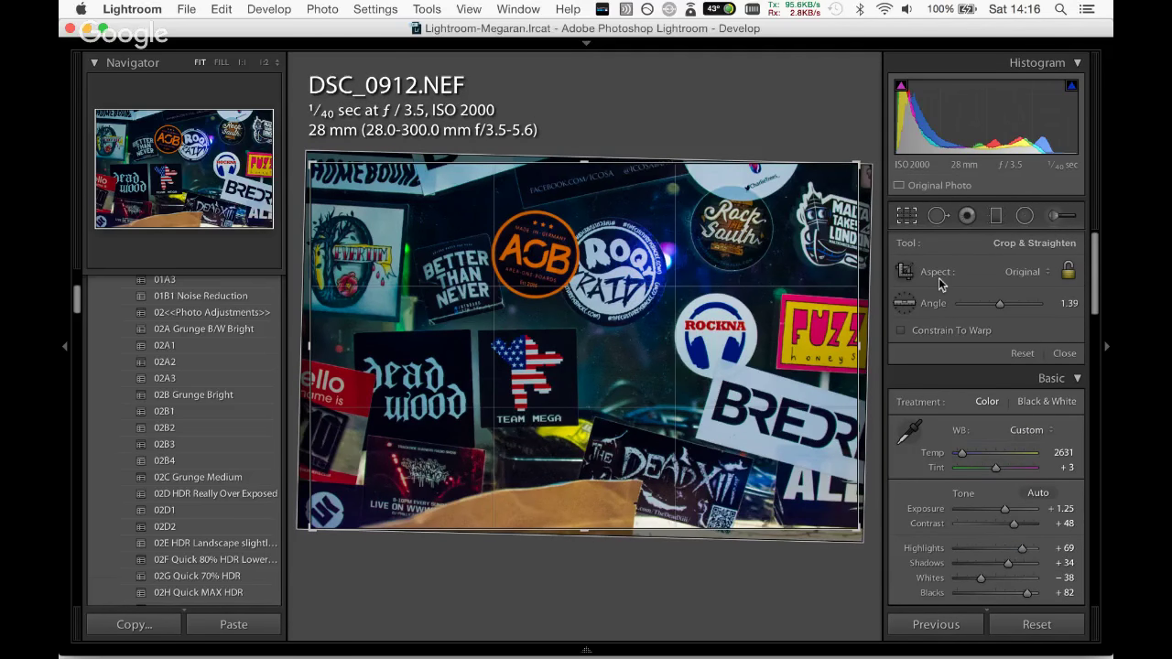
{"action": "left_click", "coordinate": [904, 303]}
{"action": "left_click_drag", "start_coordinate": [477, 330], "coordinate": [576, 328]}
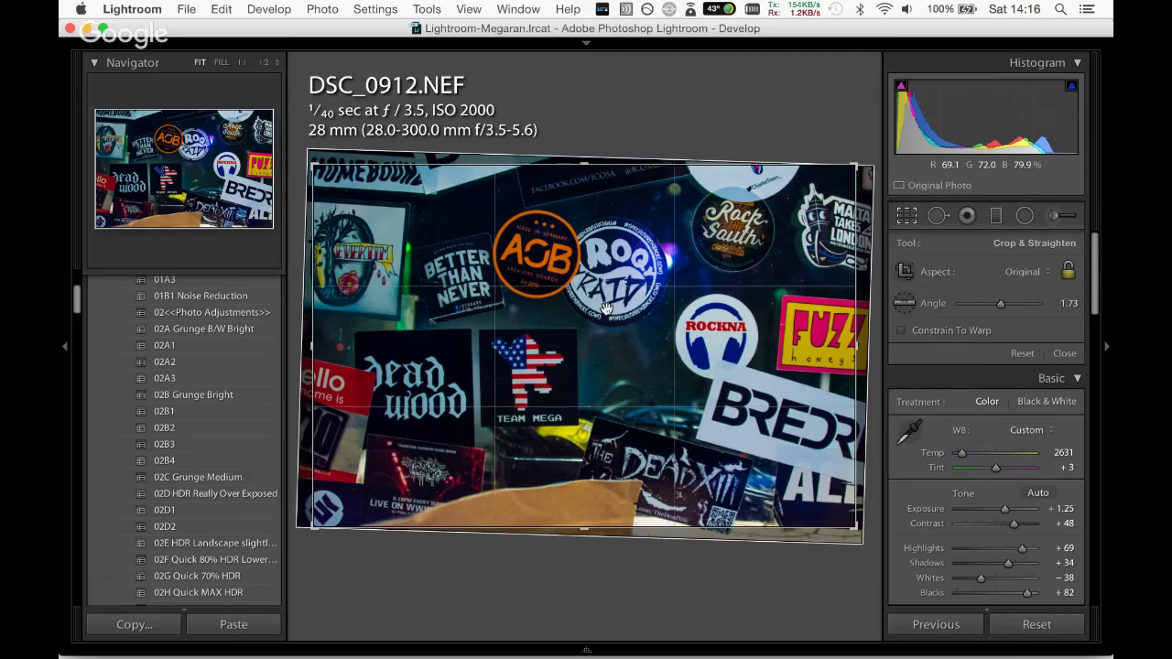
{"action": "key", "text": "Return"}
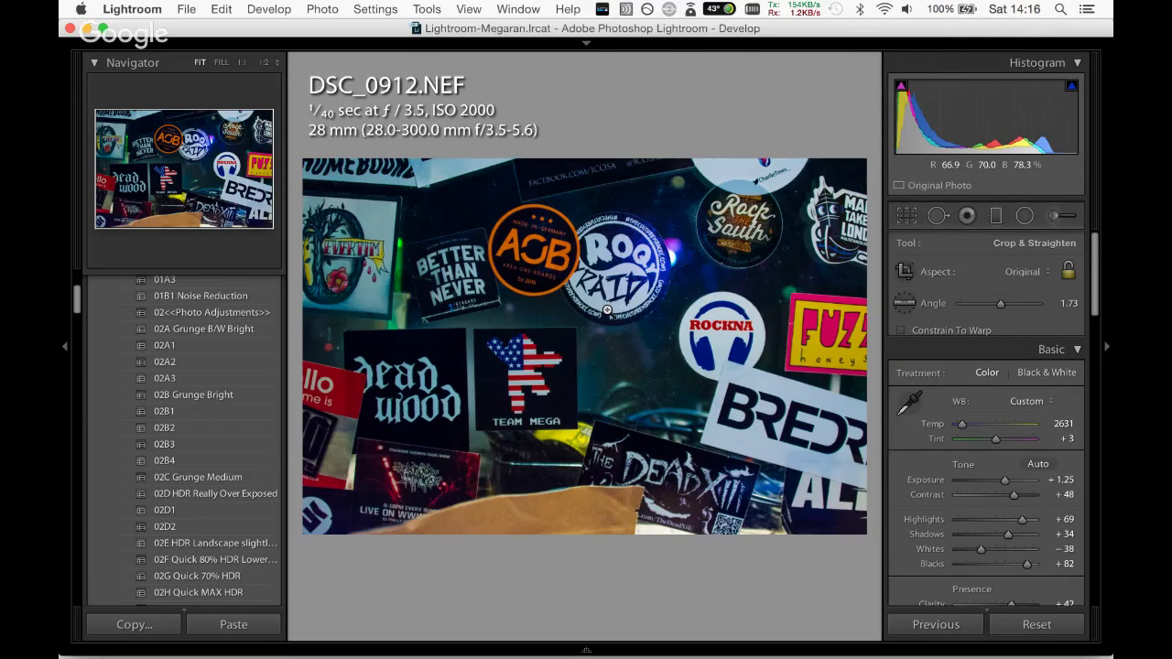
Rotate the crop of DSC_0912.NEF to 4.43 and ease it back to an angle of 2.93.
{"action": "left_click", "coordinate": [908, 218]}
{"action": "left_click", "coordinate": [908, 217]}
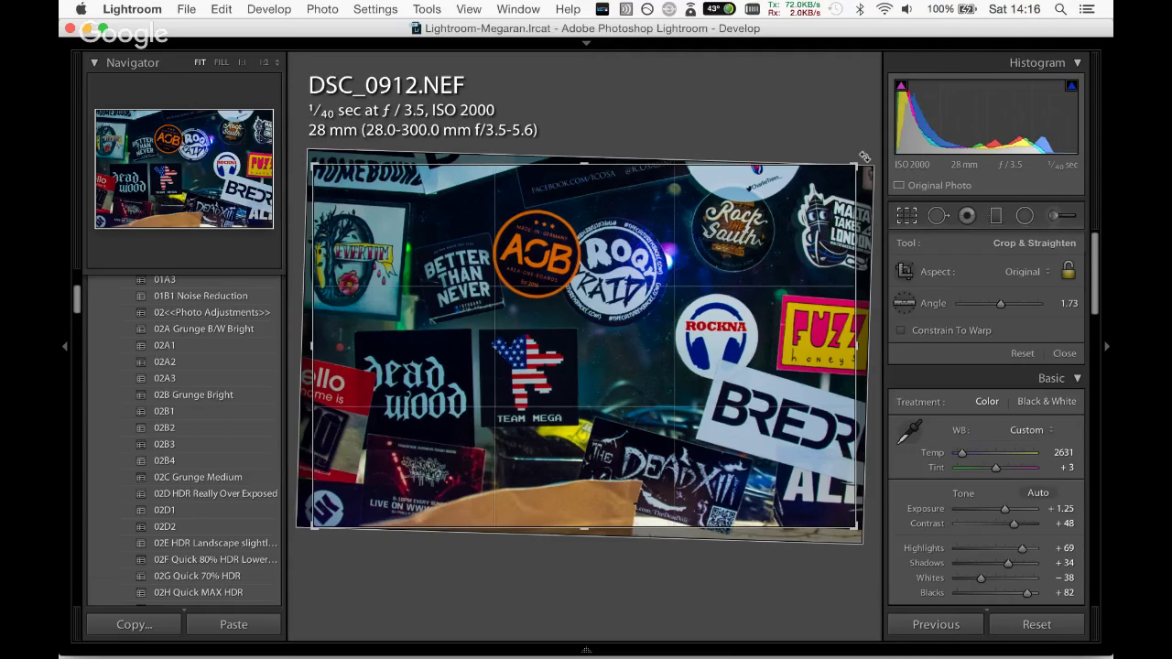
{"action": "left_click_drag", "start_coordinate": [864, 157], "coordinate": [870, 159]}
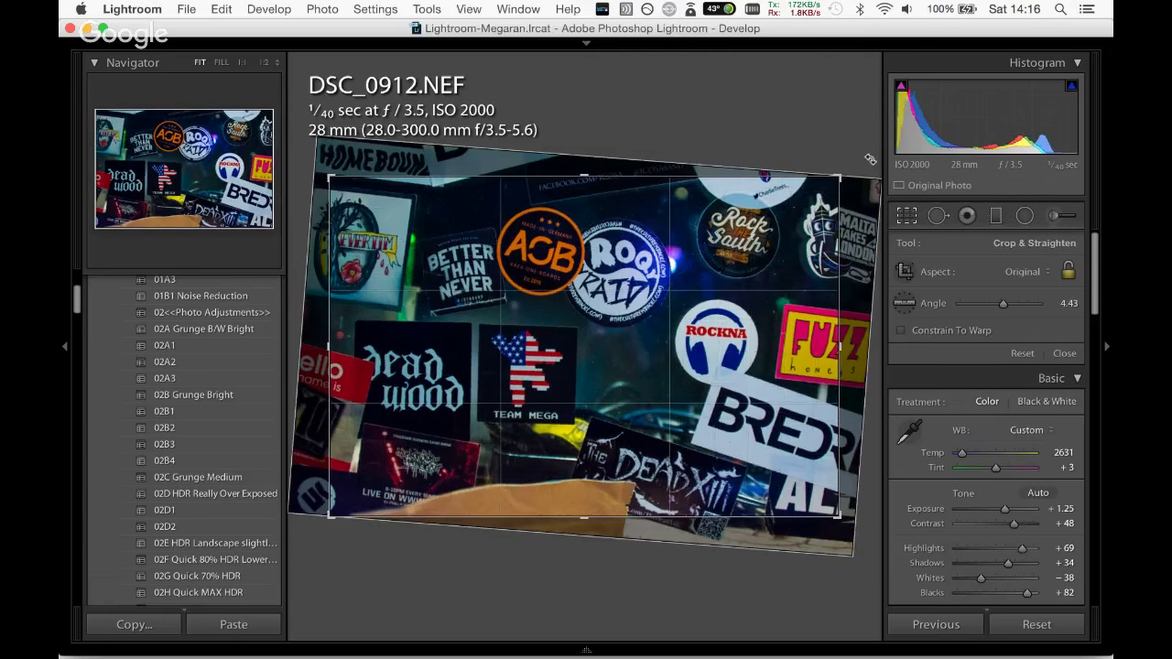
{"action": "key", "text": "Return"}
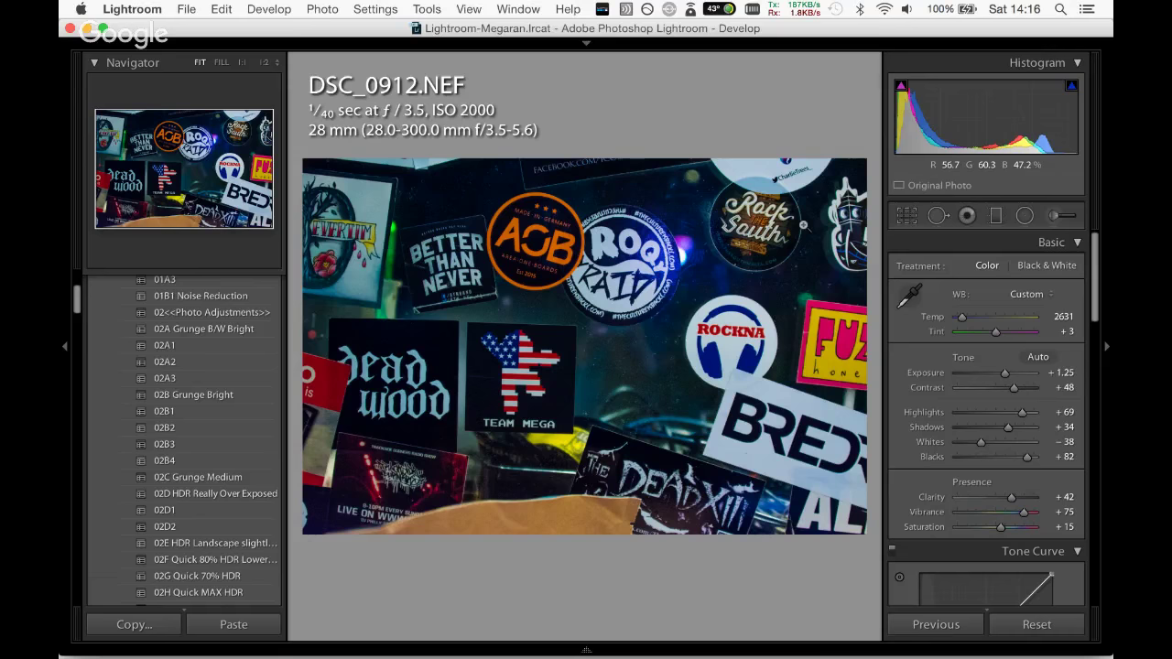
{"action": "key", "text": "r"}
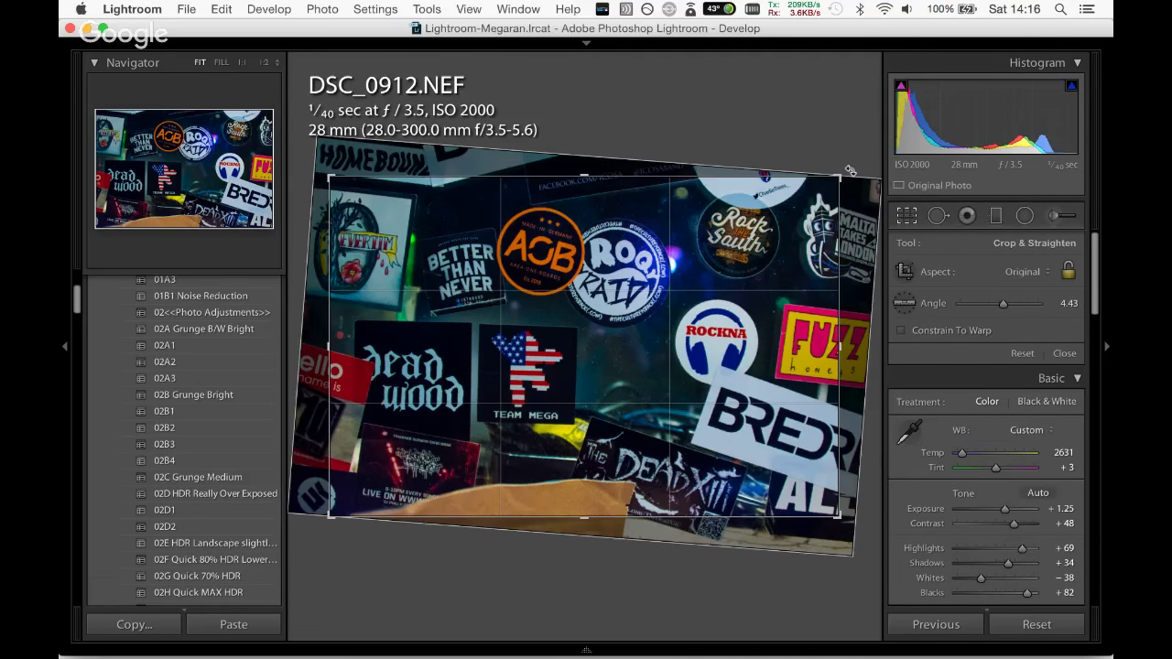
{"action": "left_click_drag", "start_coordinate": [850, 171], "coordinate": [844, 156]}
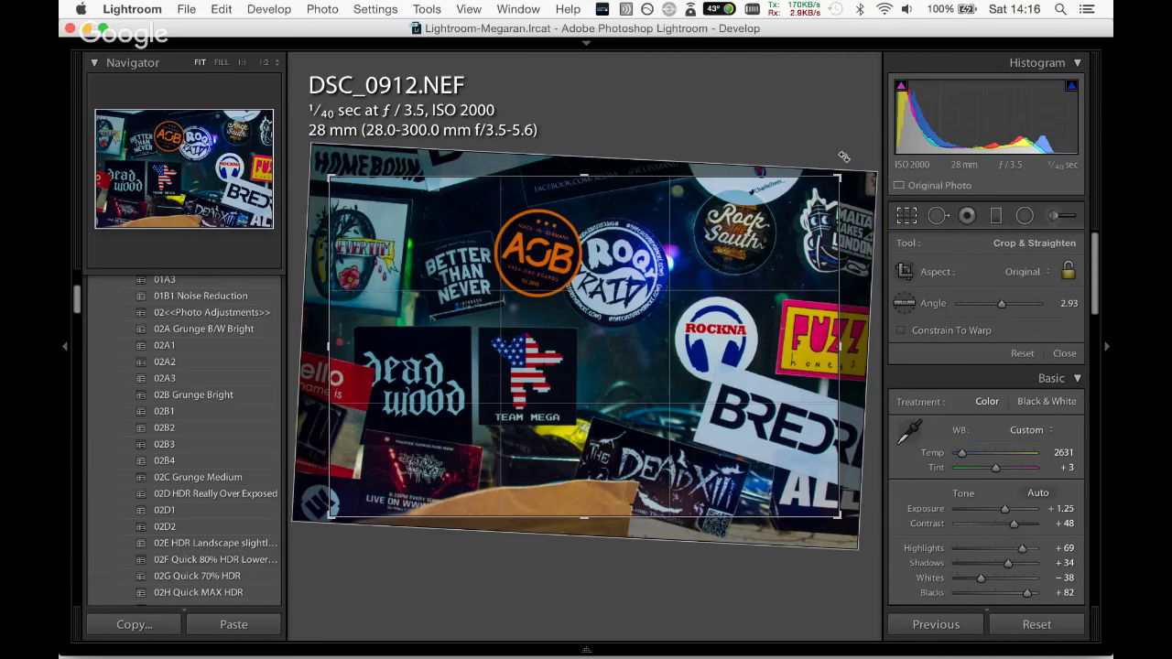
{"action": "key", "text": "Return"}
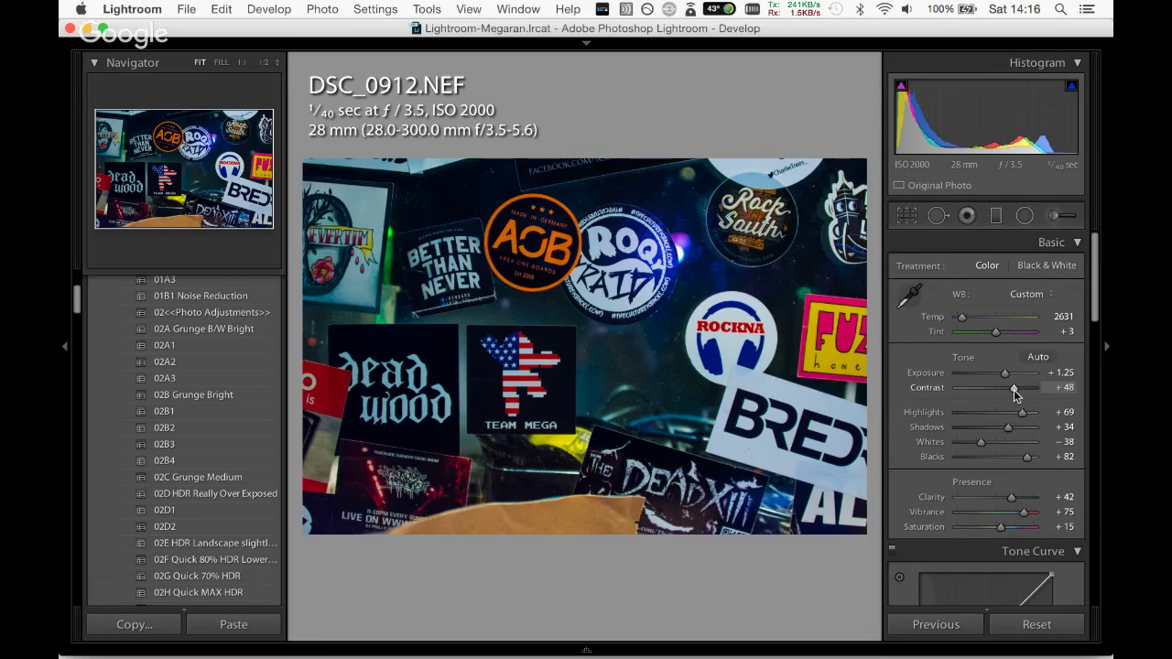
Set contrast to +44, exposure to +1.80 and shadows to +56 on DSC_0912.NEF, and apply the 01B1 Noise Reduction preset.
{"action": "left_click_drag", "start_coordinate": [1014, 389], "coordinate": [1024, 389]}
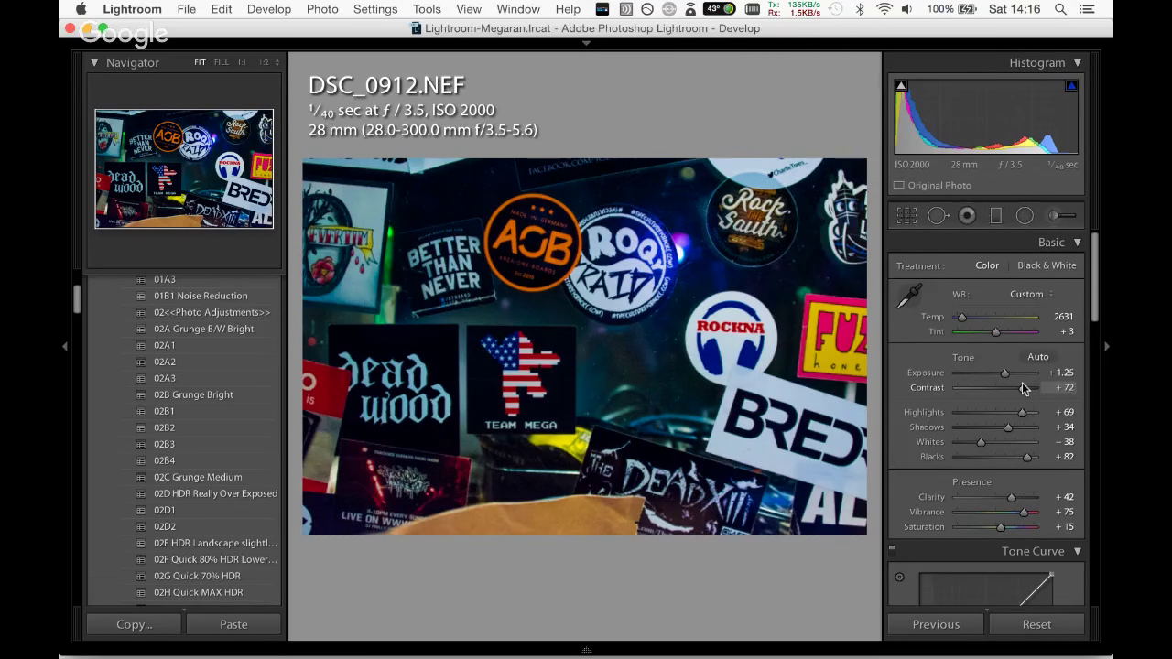
{"action": "left_click", "coordinate": [1005, 368]}
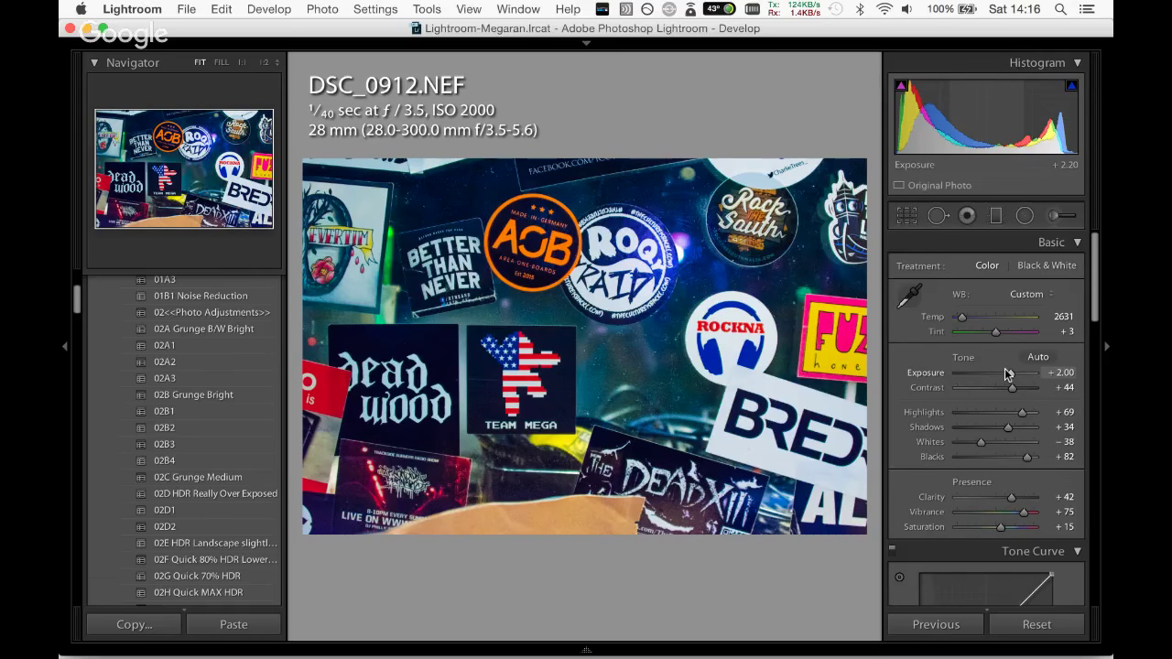
{"action": "left_click_drag", "start_coordinate": [1007, 373], "coordinate": [1005, 373]}
{"action": "left_click_drag", "start_coordinate": [1009, 427], "coordinate": [1017, 429]}
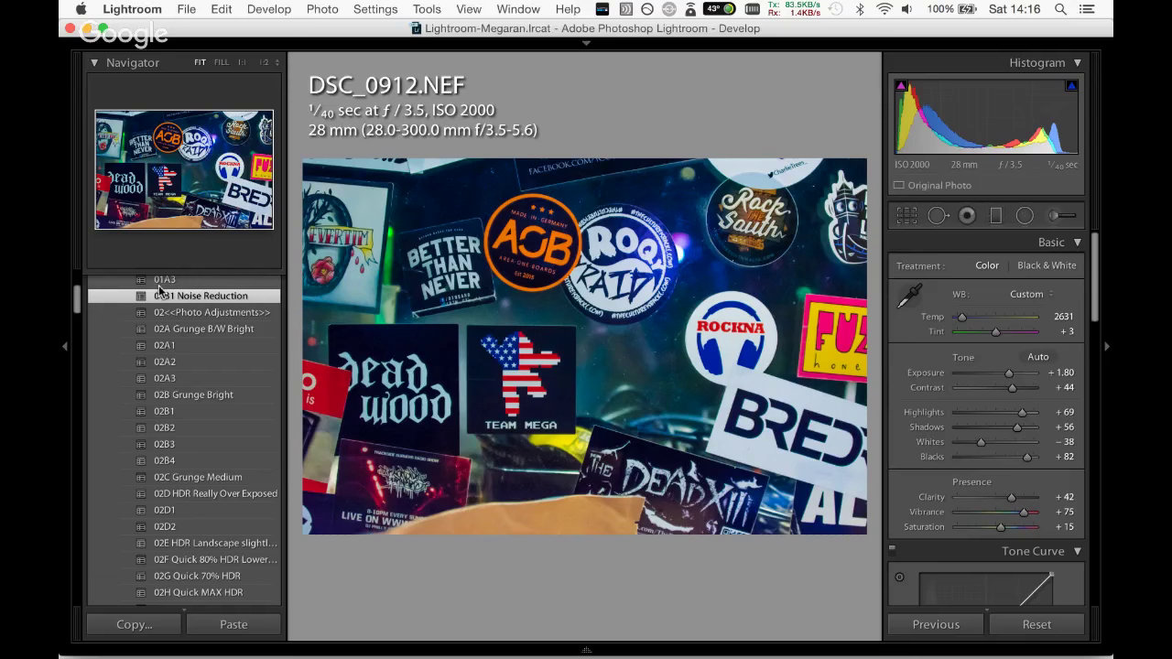
Select the range of photos from the first one in the filmstrip through DSC_0912.NEF.
{"action": "mouse_move", "coordinate": [609, 656]}
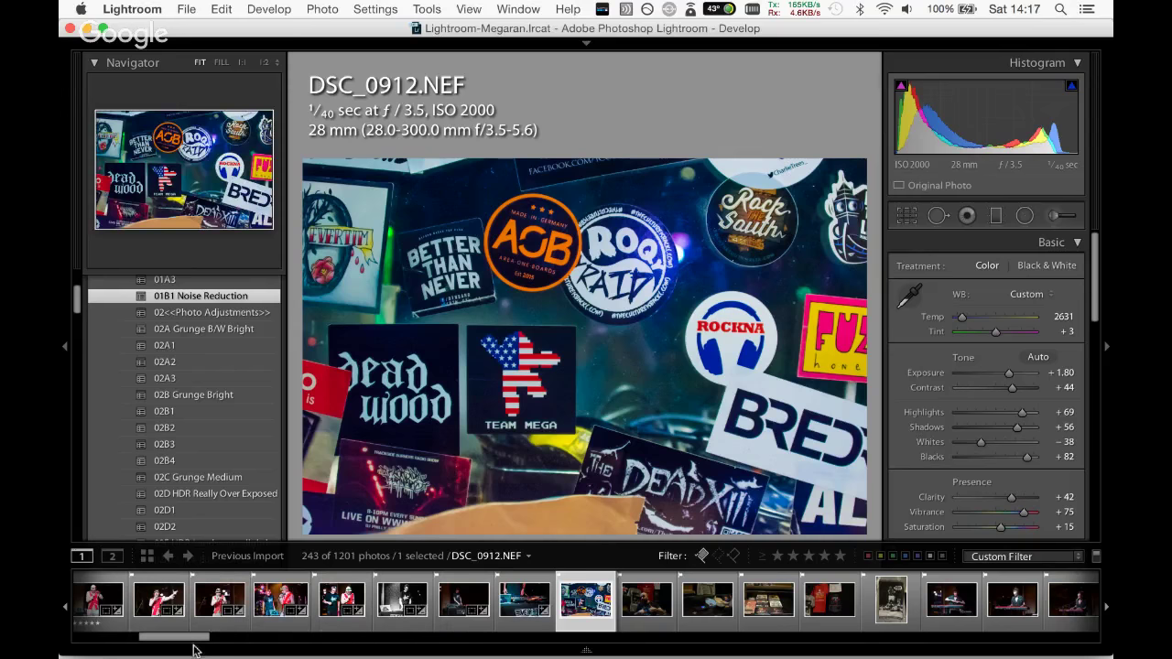
{"action": "left_click_drag", "start_coordinate": [175, 639], "coordinate": [97, 649]}
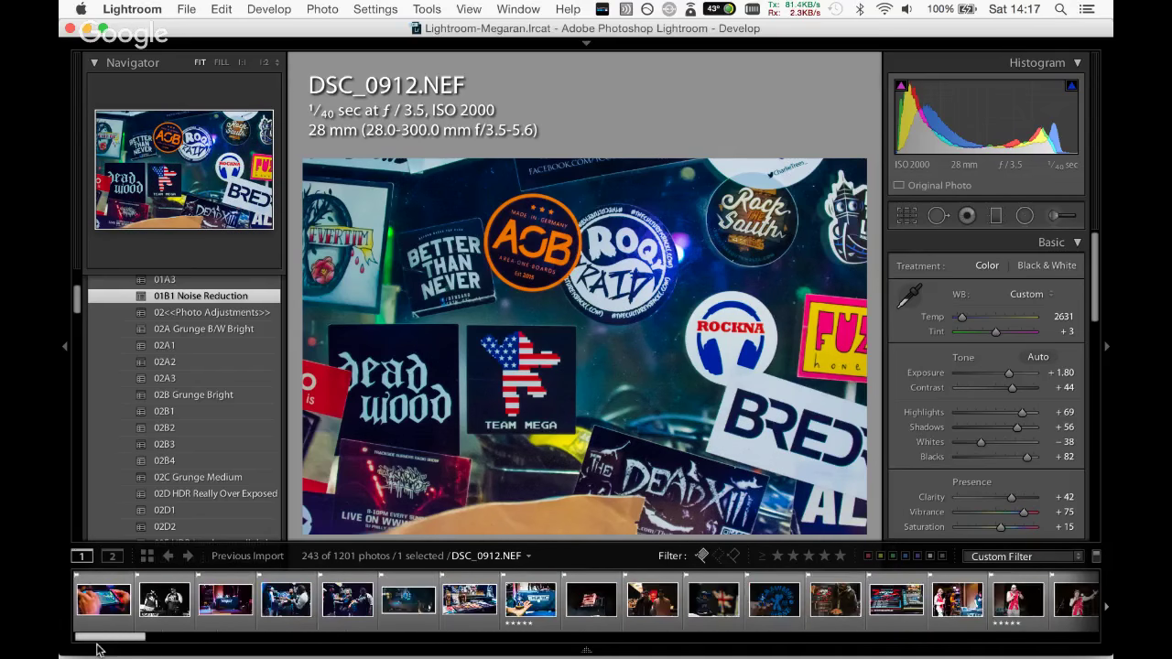
{"action": "left_click", "coordinate": [104, 600], "text": "shift"}
{"action": "scroll", "coordinate": [192, 627], "scroll_direction": "down", "scroll_amount": 2}
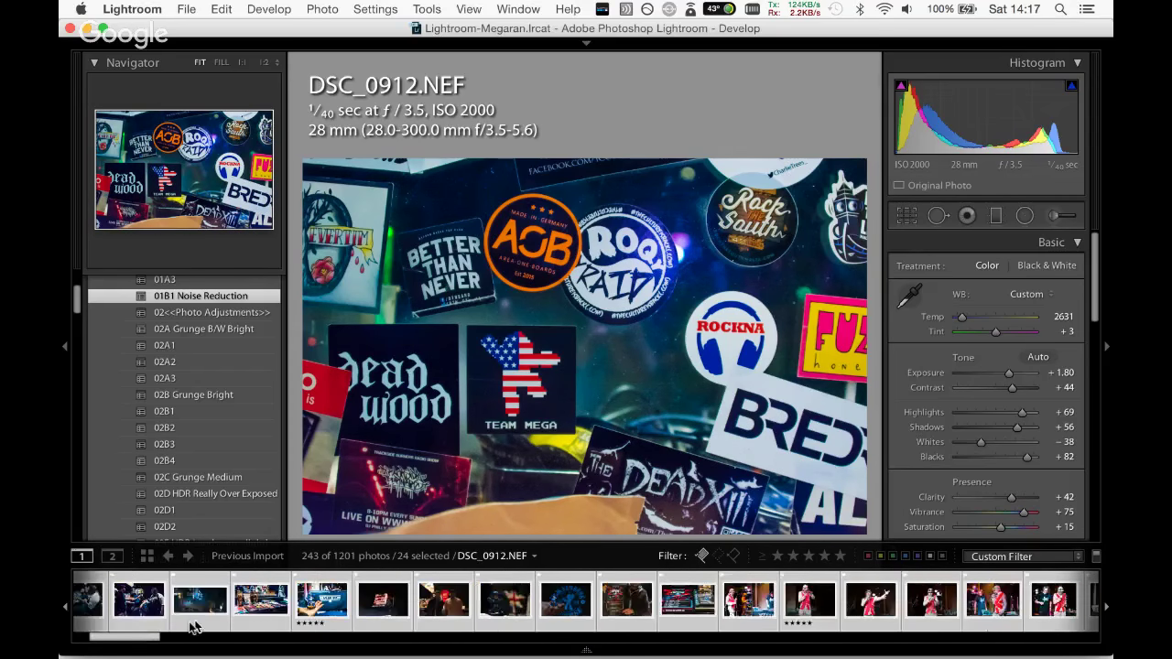
Open DSC_0914.NEF, the man in front of the T-shirts, and apply the 02B4 preset.
{"action": "scroll", "coordinate": [192, 627], "scroll_direction": "down", "scroll_amount": 8}
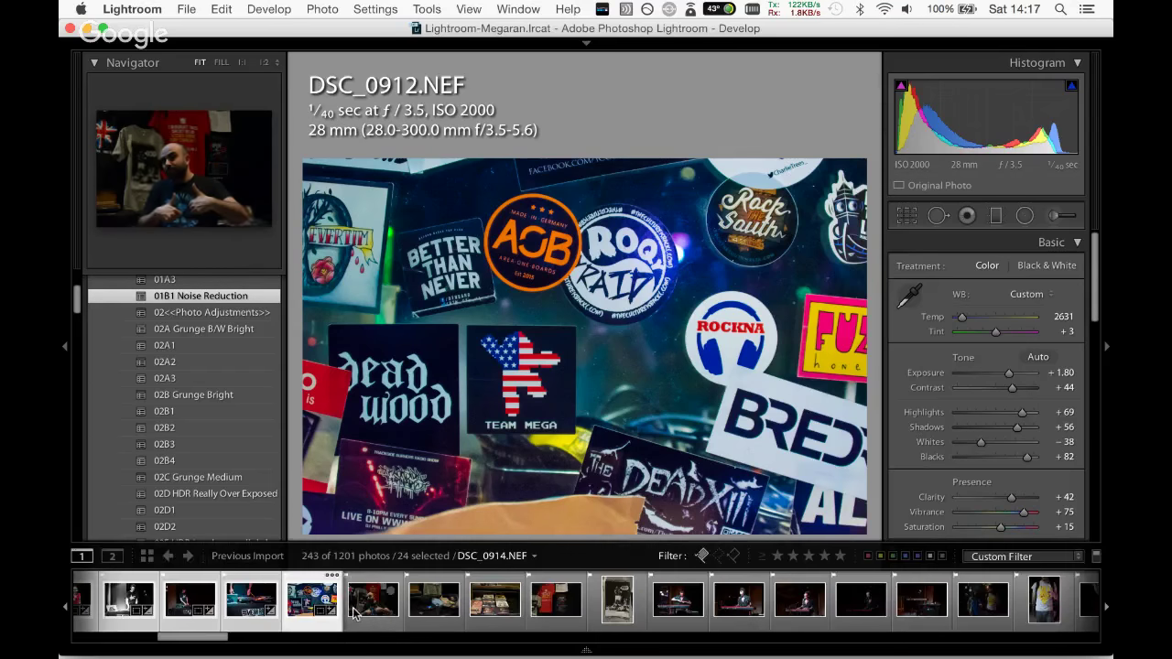
{"action": "left_click", "coordinate": [356, 591]}
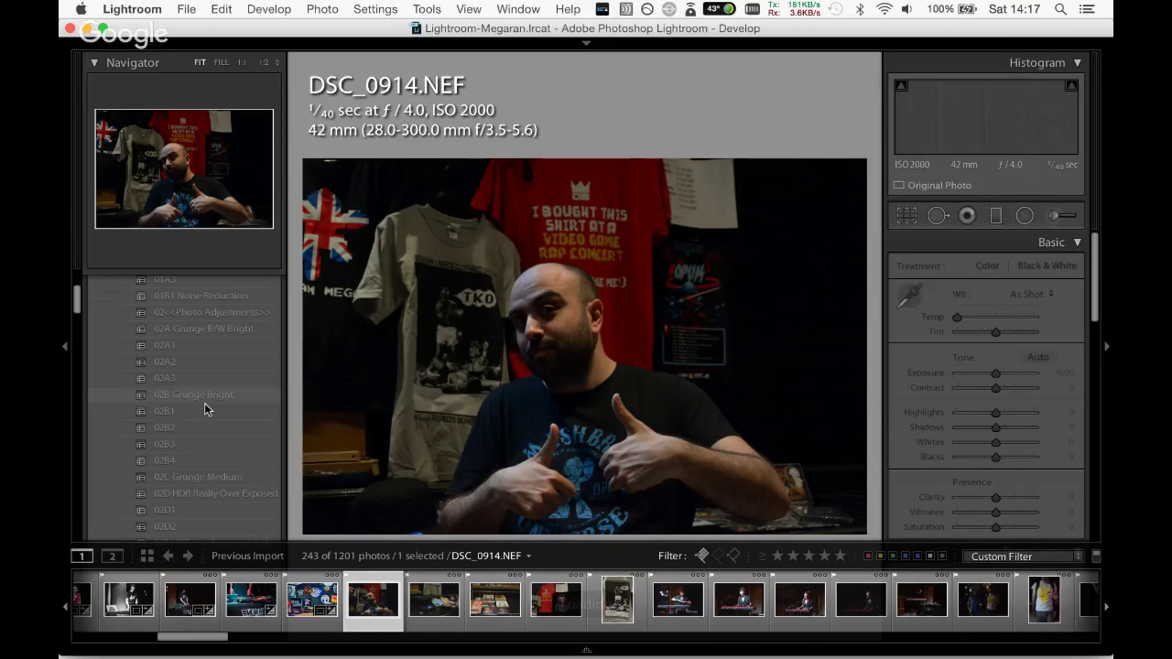
{"action": "left_click", "coordinate": [219, 461]}
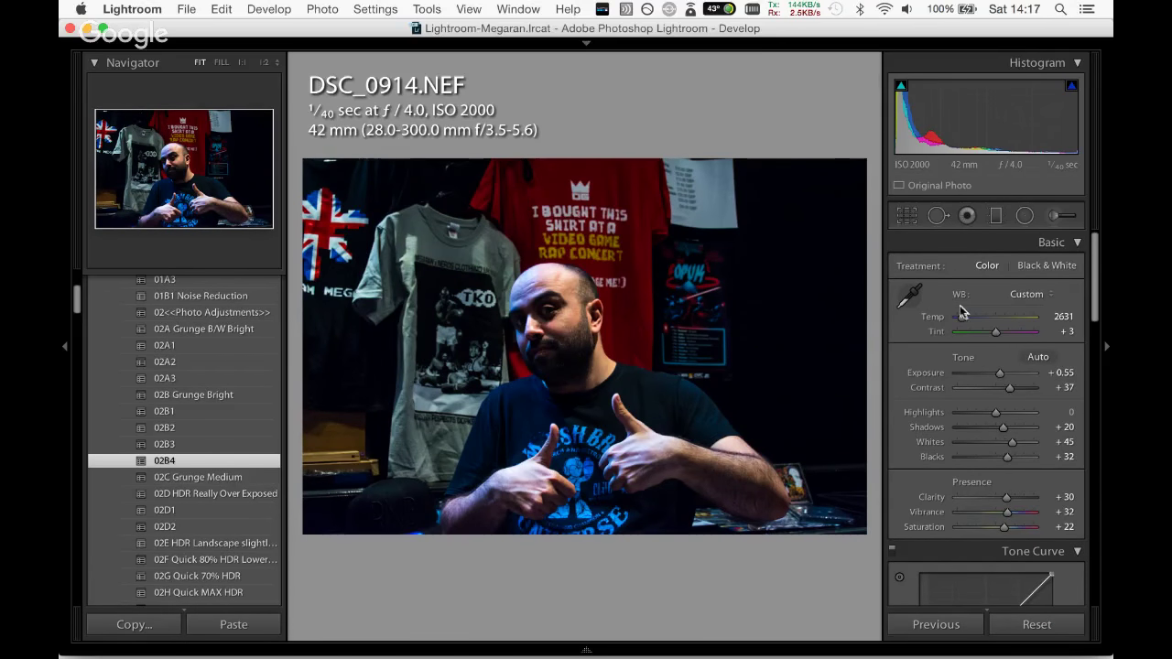
On DSC_0914.NEF, set temperature to 2720, exposure to +1.35, contrast to +13, clarity to +63, vibrance to +58 and saturation to +35.
{"action": "left_click_drag", "start_coordinate": [963, 318], "coordinate": [962, 318]}
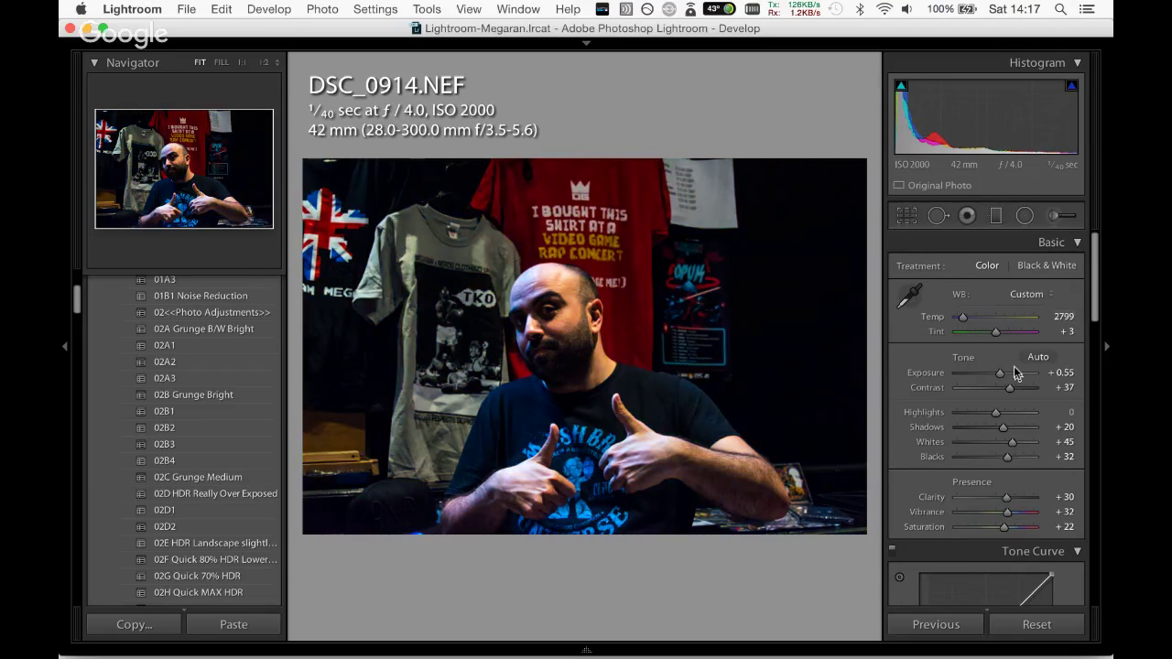
{"action": "left_click_drag", "start_coordinate": [1000, 373], "coordinate": [1009, 374]}
{"action": "left_click_drag", "start_coordinate": [1010, 500], "coordinate": [1022, 498]}
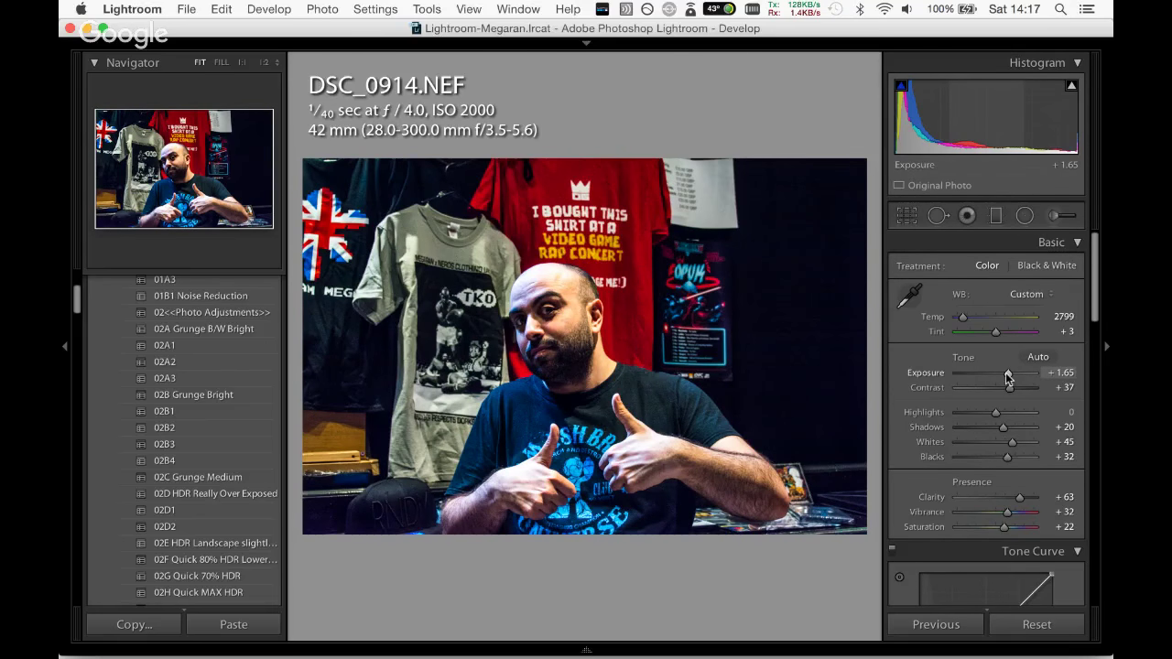
{"action": "left_click_drag", "start_coordinate": [1005, 373], "coordinate": [999, 390]}
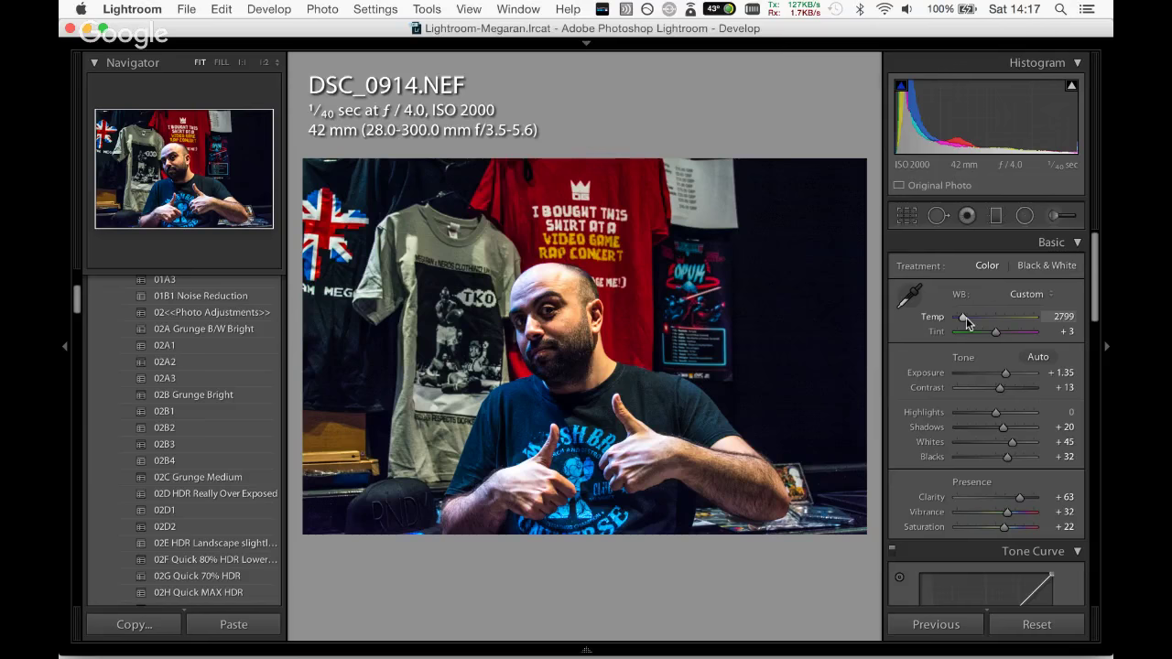
{"action": "left_click_drag", "start_coordinate": [967, 323], "coordinate": [962, 321]}
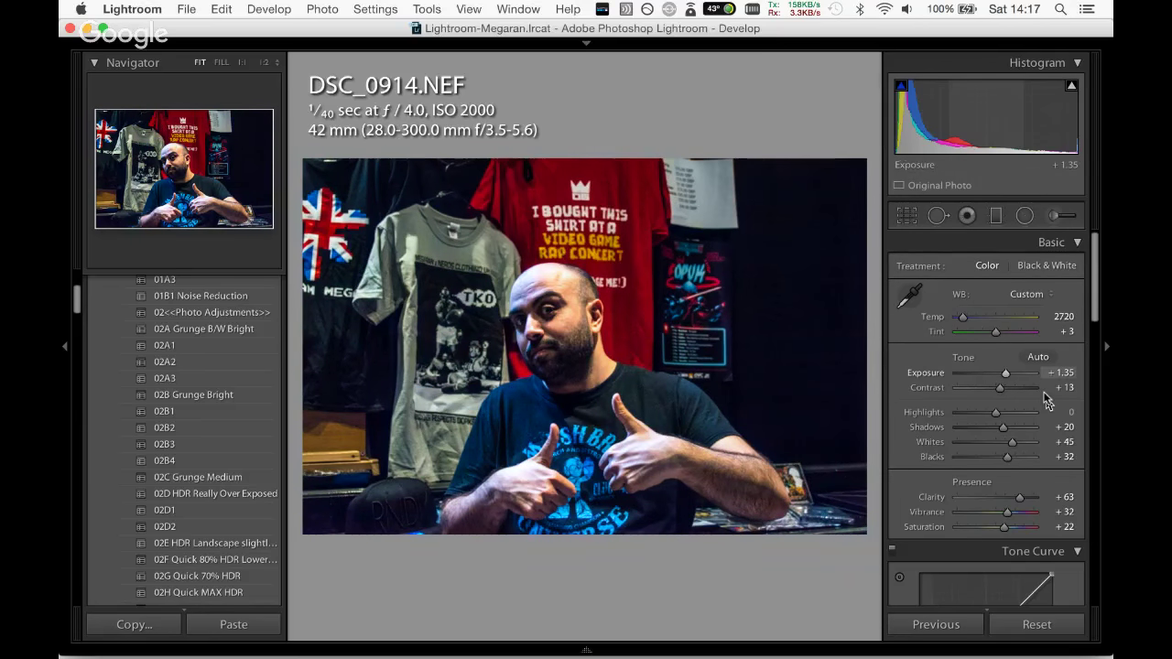
{"action": "mouse_move", "coordinate": [1008, 512]}
{"action": "left_mouse_down"}
{"action": "mouse_move", "coordinate": [1021, 513]}
{"action": "mouse_move", "coordinate": [1014, 529]}
{"action": "left_mouse_up"}
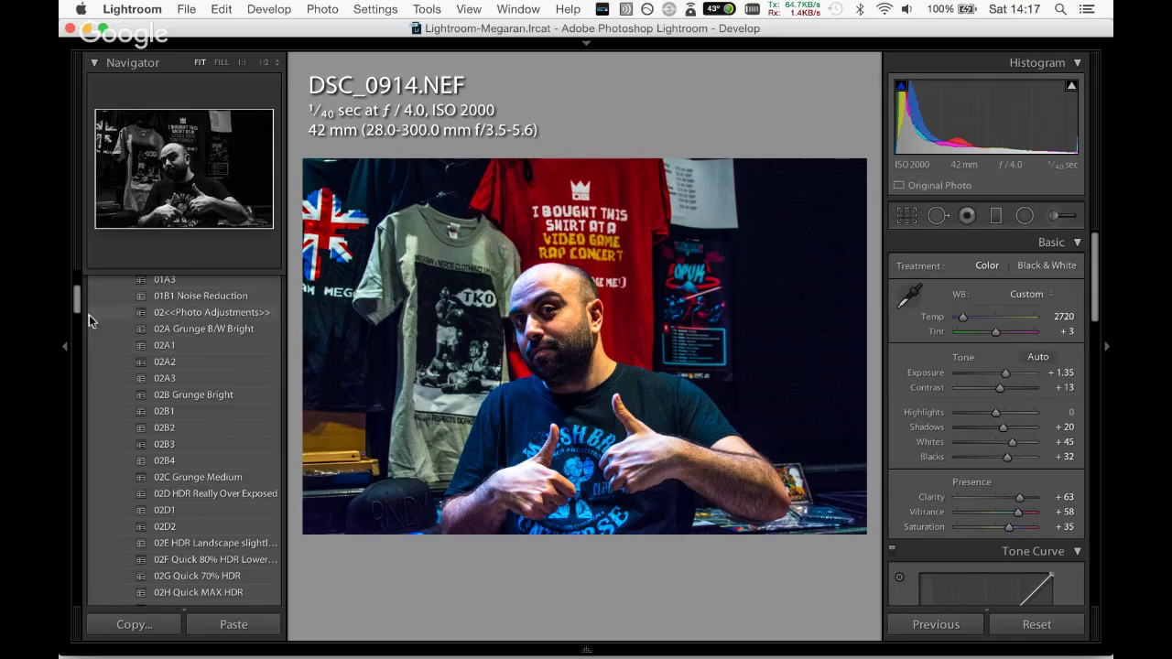
Apply the 01B1 Noise Reduction preset to DSC_0914.NEF, and try the 01A2 preset on top before undoing it.
{"action": "scroll", "coordinate": [89, 314], "scroll_direction": "up", "scroll_amount": 5}
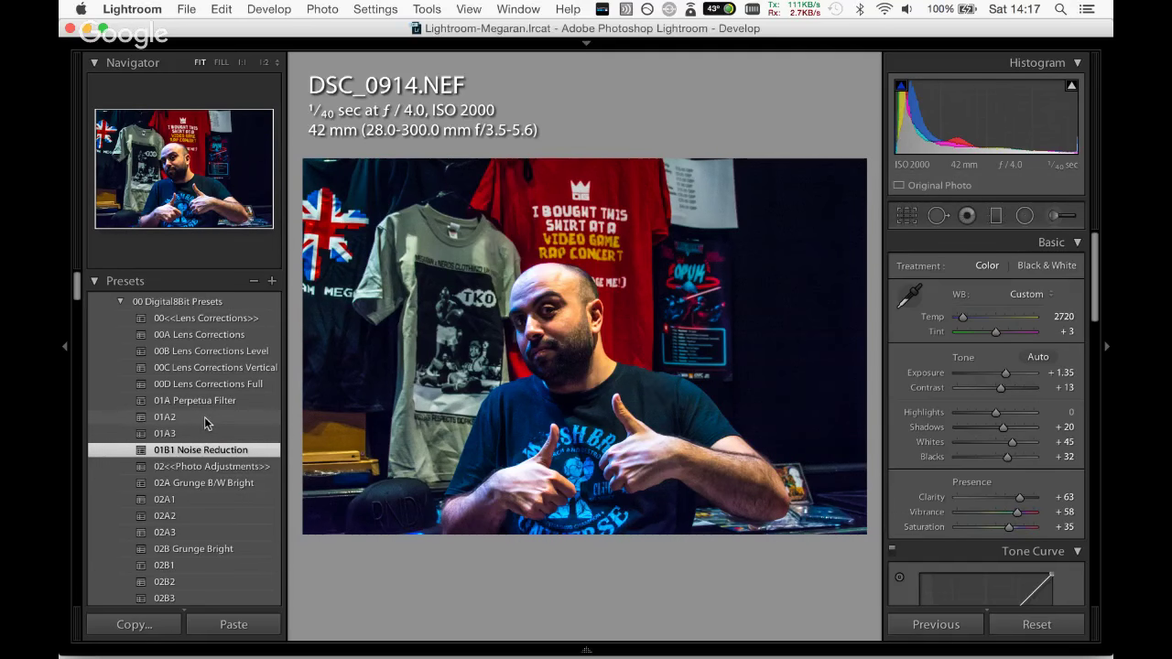
{"action": "left_click", "coordinate": [206, 417]}
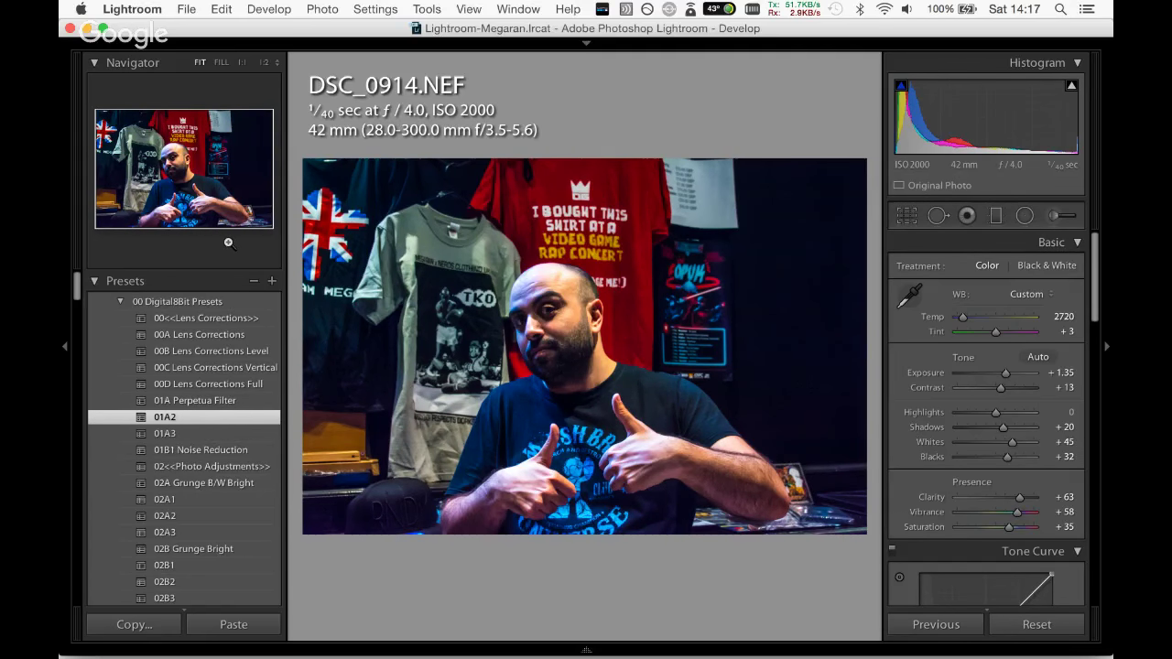
{"action": "key", "text": "super+z"}
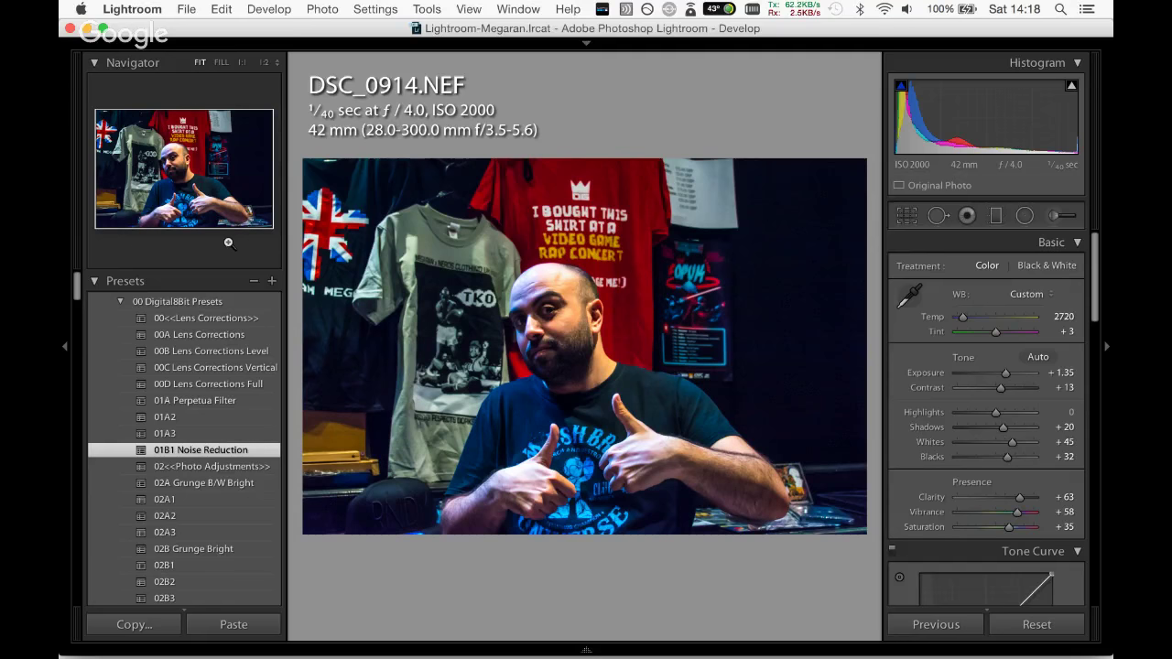
Crop DSC_0914.NEF to a custom aspect, trimming the dark area on the photo's right side and a thin strip along its top.
{"action": "key", "text": "Right"}
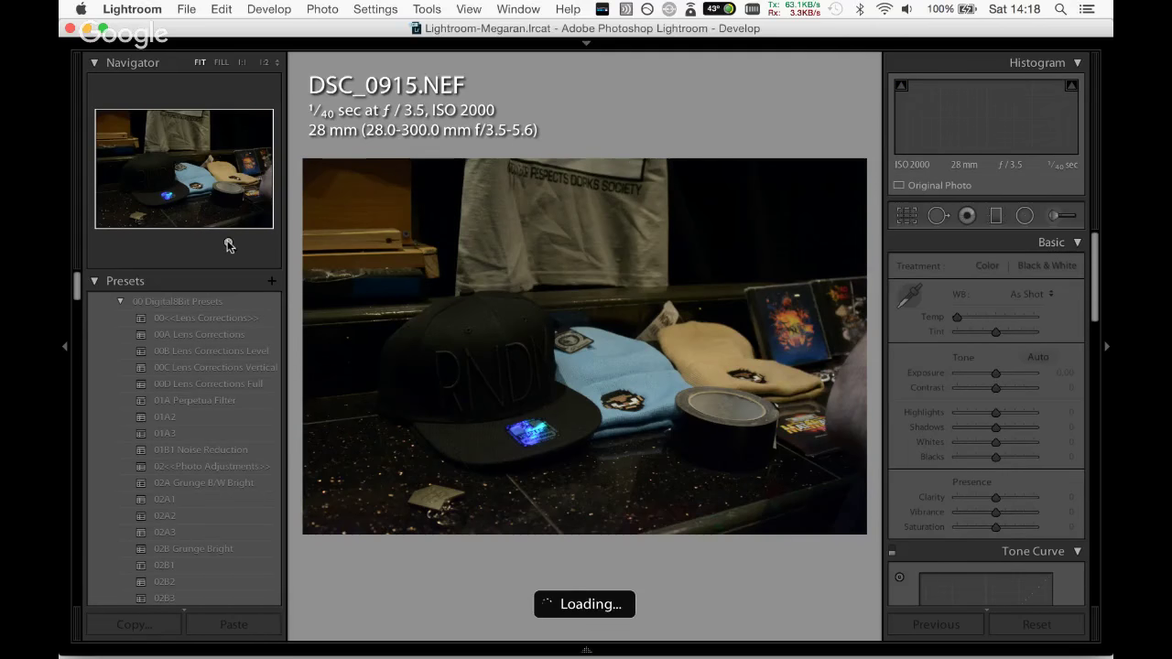
{"action": "key", "text": "Left"}
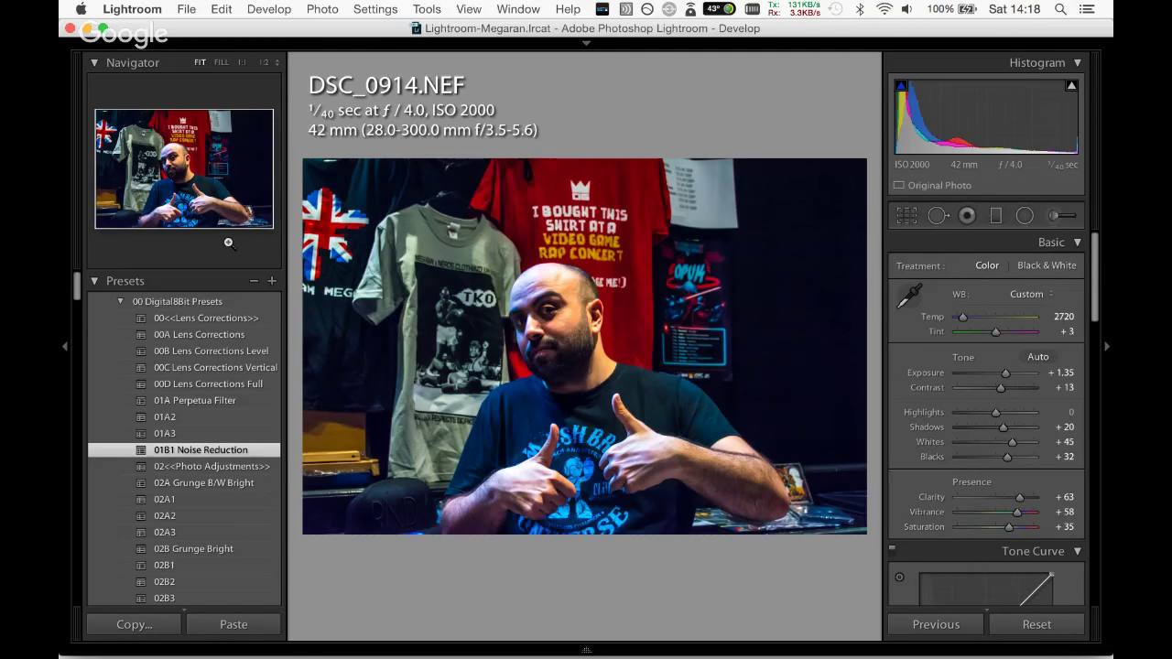
{"action": "key", "text": "r"}
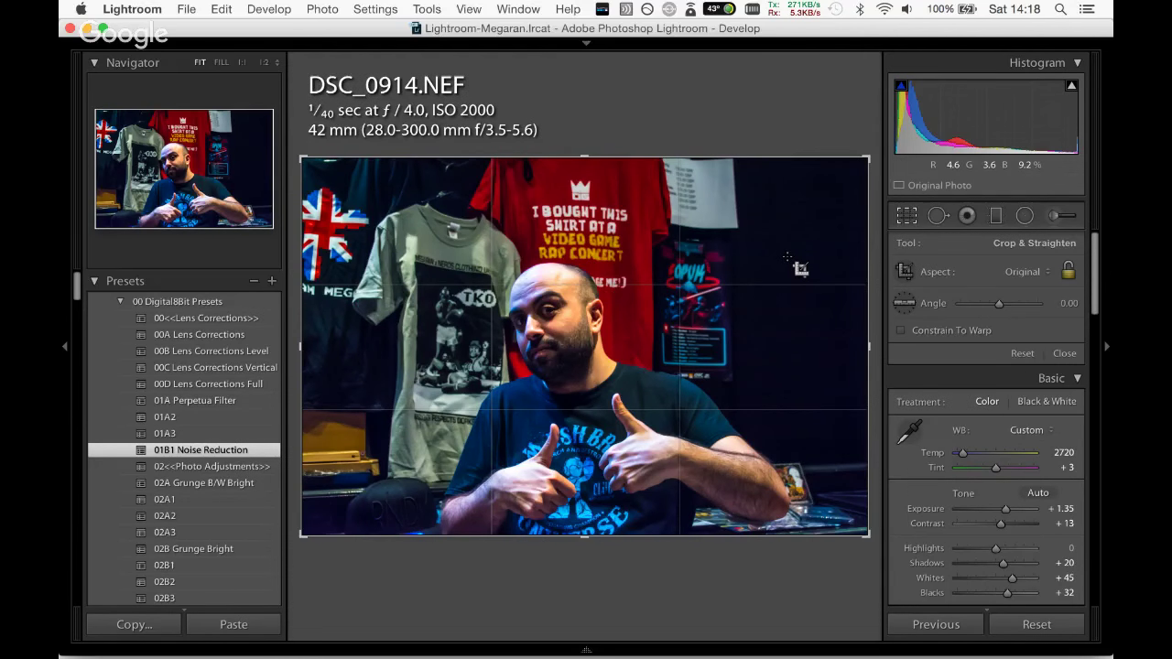
{"action": "left_click_drag", "start_coordinate": [868, 286], "coordinate": [848, 286]}
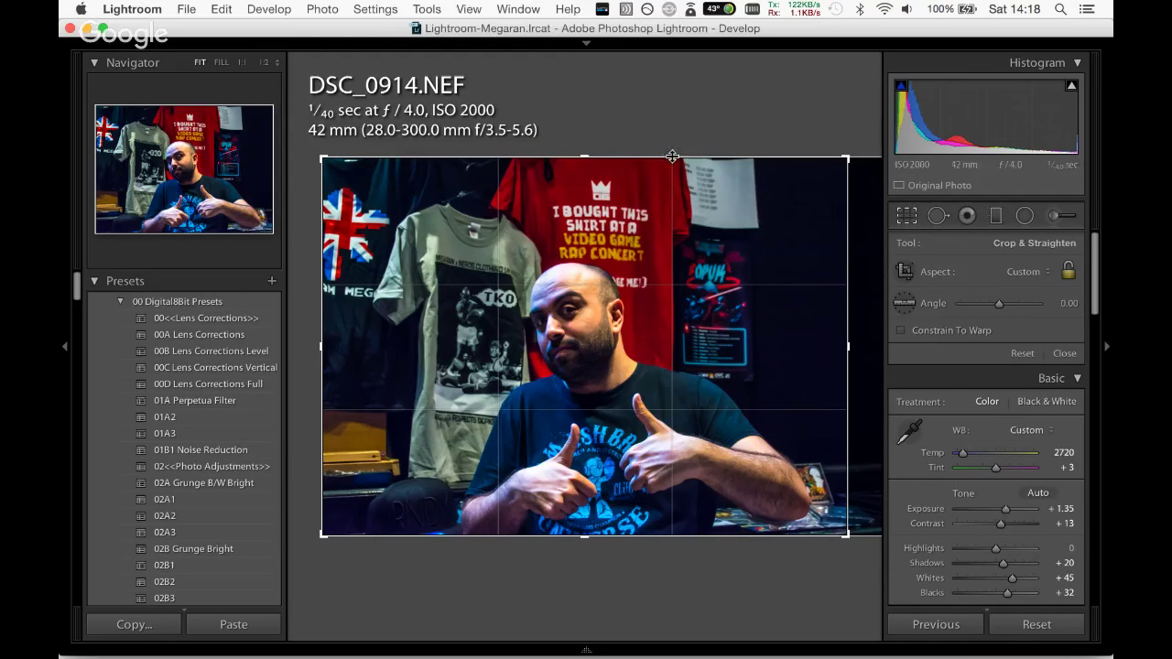
{"action": "left_click_drag", "start_coordinate": [674, 158], "coordinate": [674, 165]}
{"action": "left_click_drag", "start_coordinate": [674, 168], "coordinate": [675, 162]}
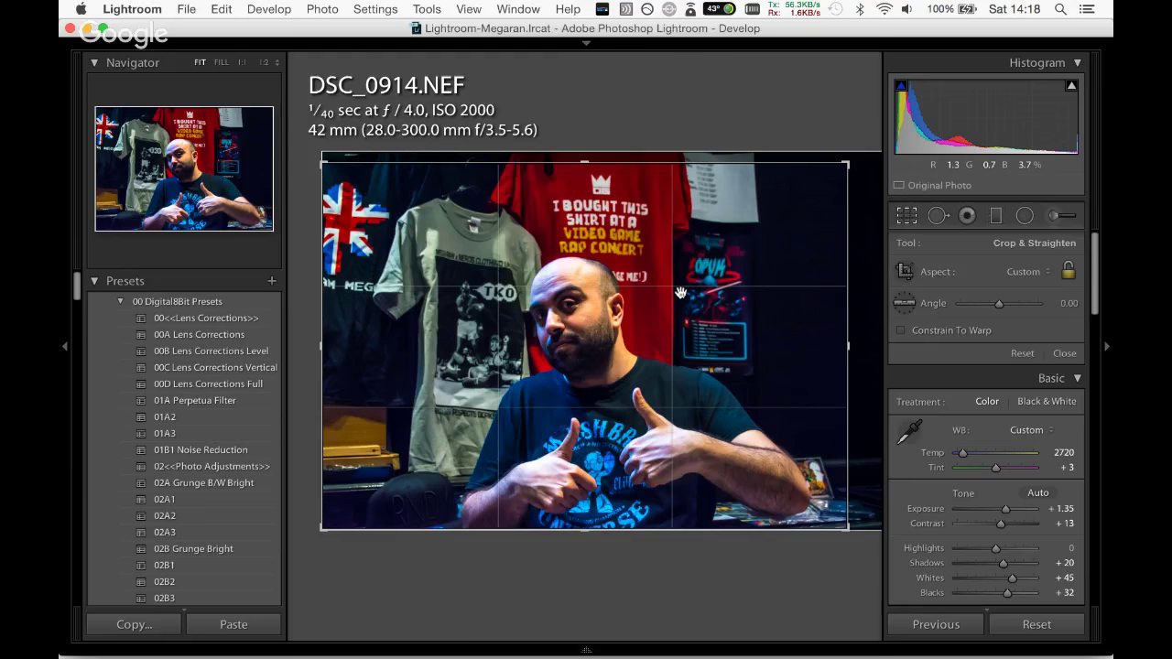
{"action": "key", "text": "Return"}
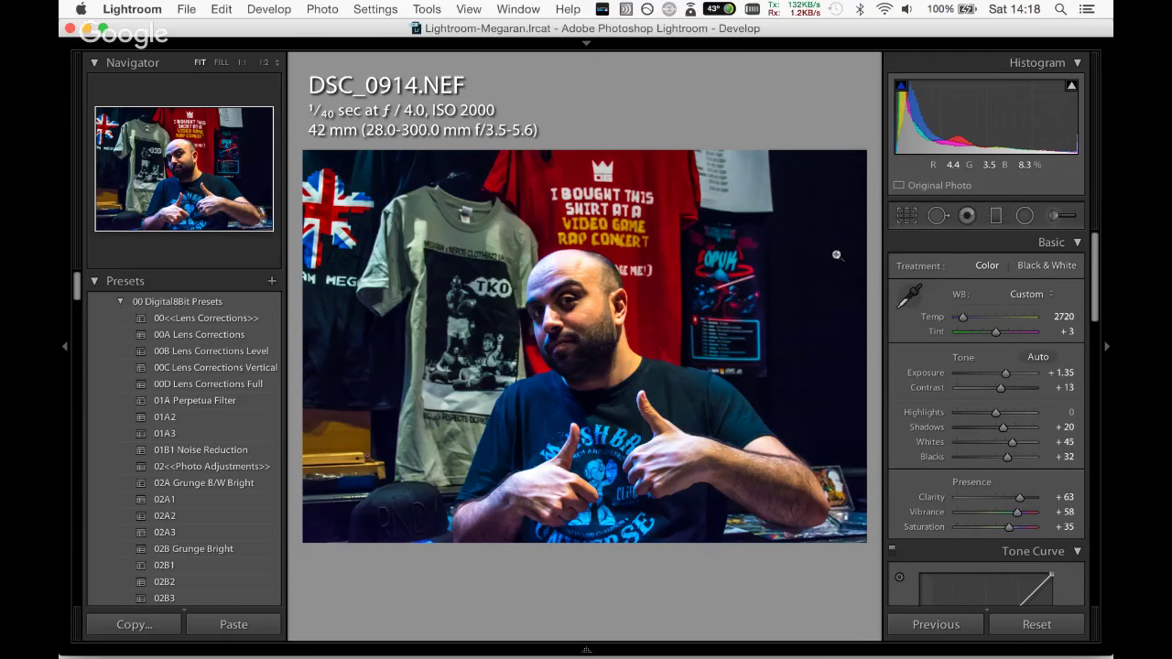
Readjust the crop of DSC_0914.NEF, widening it slightly to include more of the photo on both sides.
{"action": "key", "text": "r"}
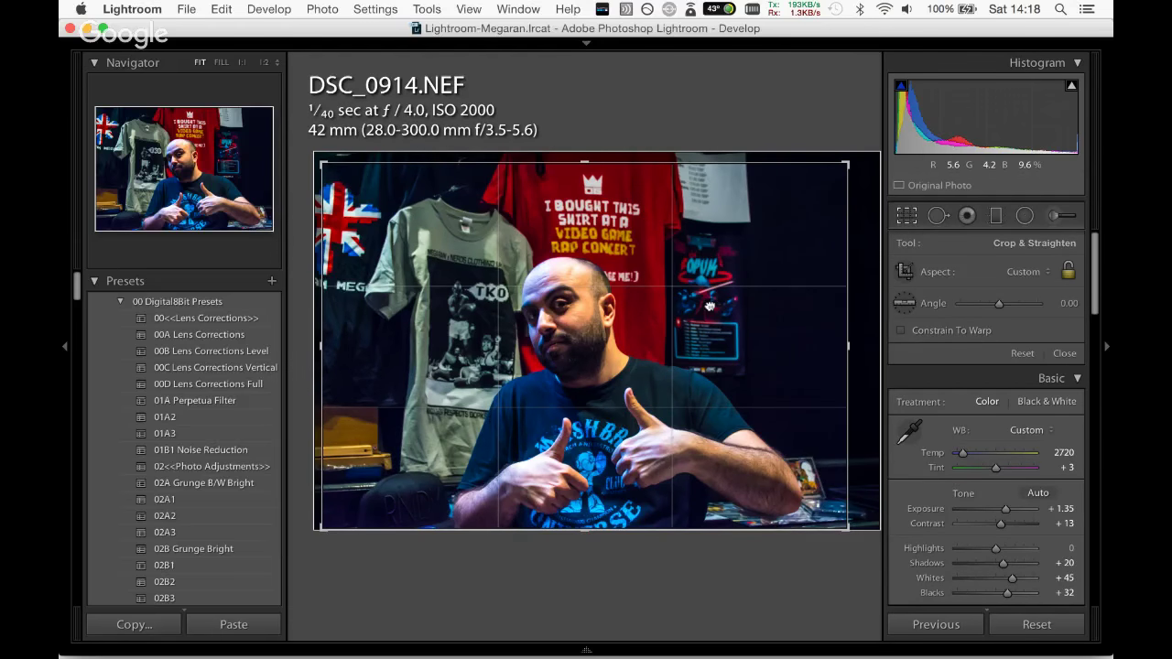
{"action": "key", "text": "r"}
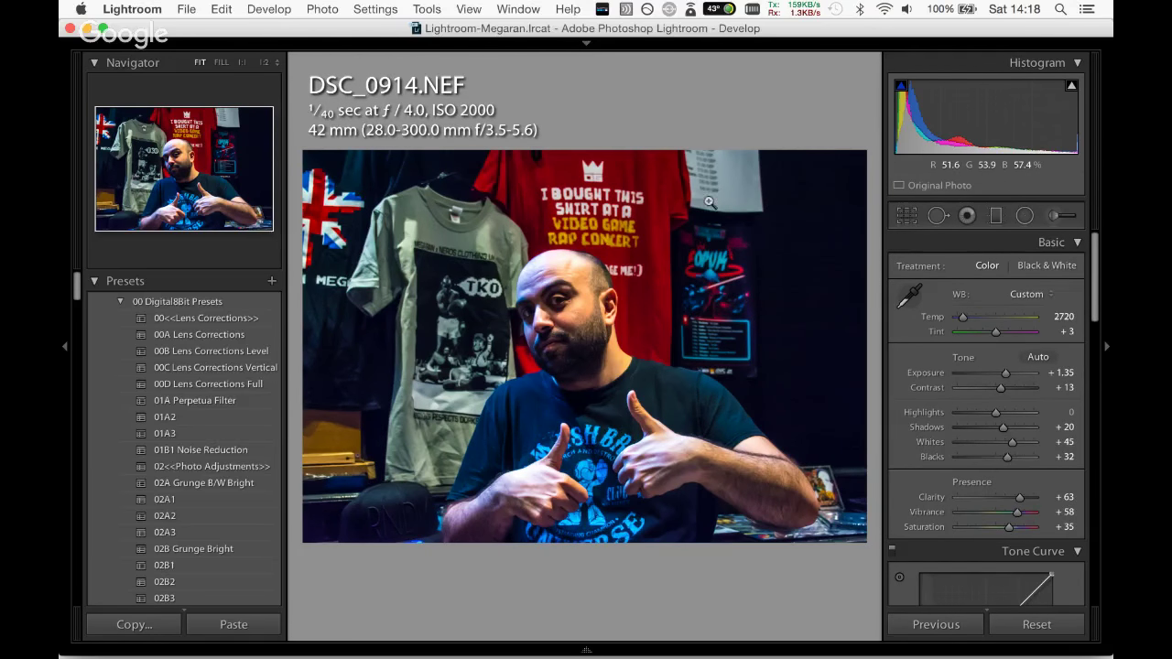
{"action": "left_click", "coordinate": [909, 215]}
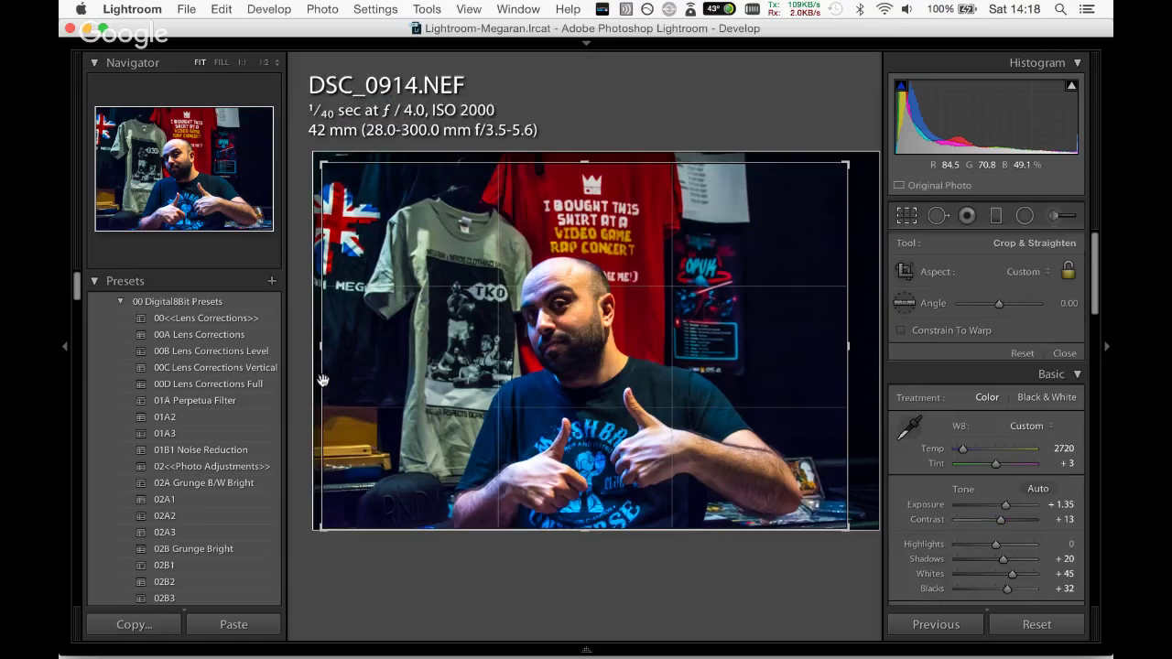
{"action": "left_click_drag", "start_coordinate": [323, 380], "coordinate": [652, 291]}
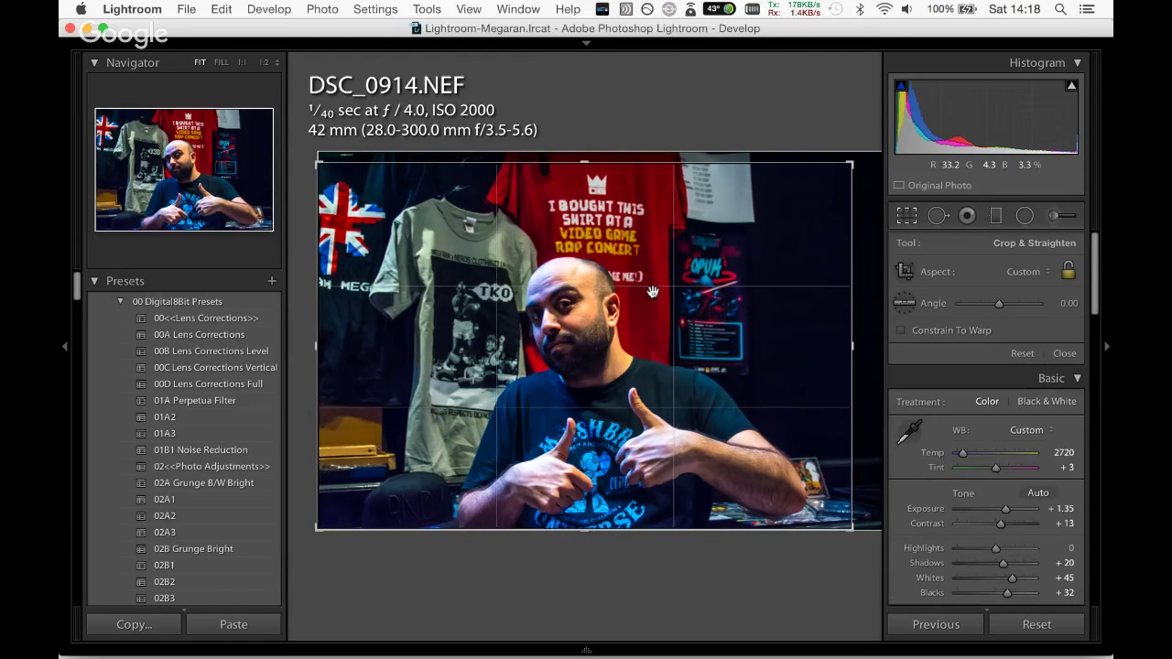
{"action": "key", "text": "Return"}
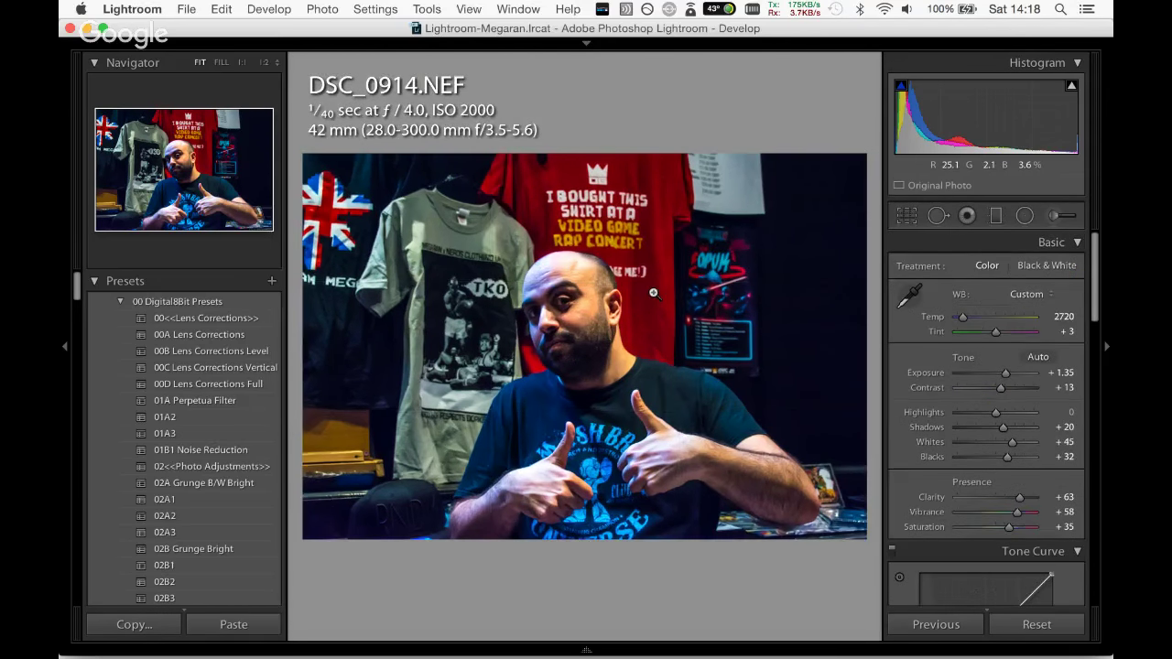
{"action": "key", "text": "r"}
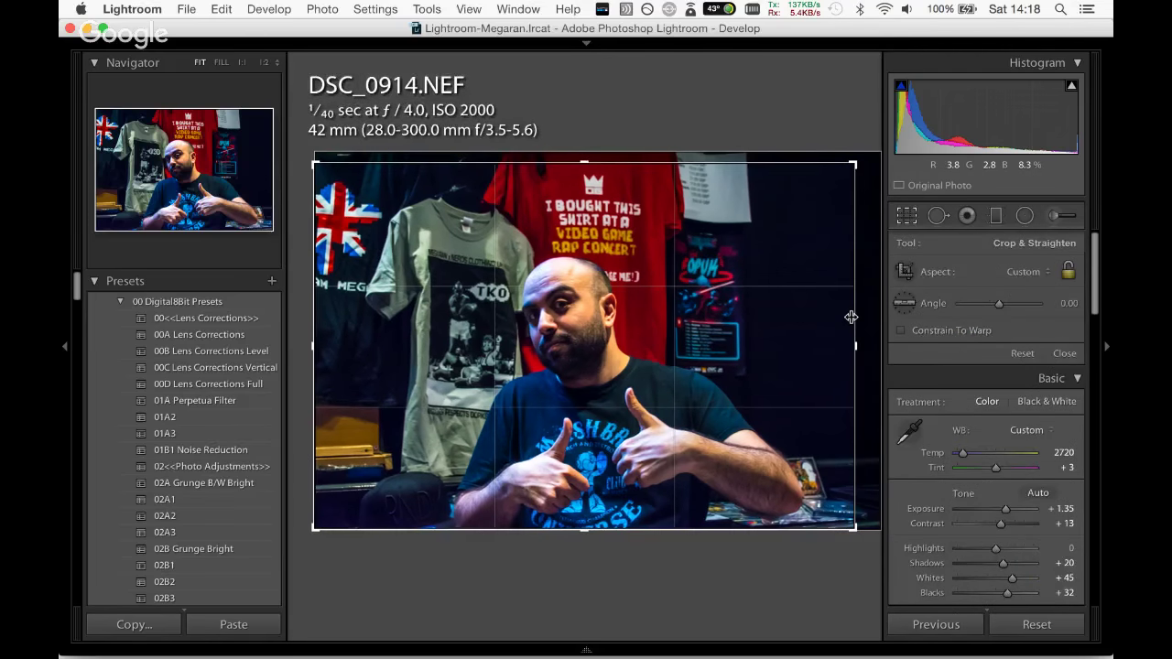
{"action": "key", "text": "Return"}
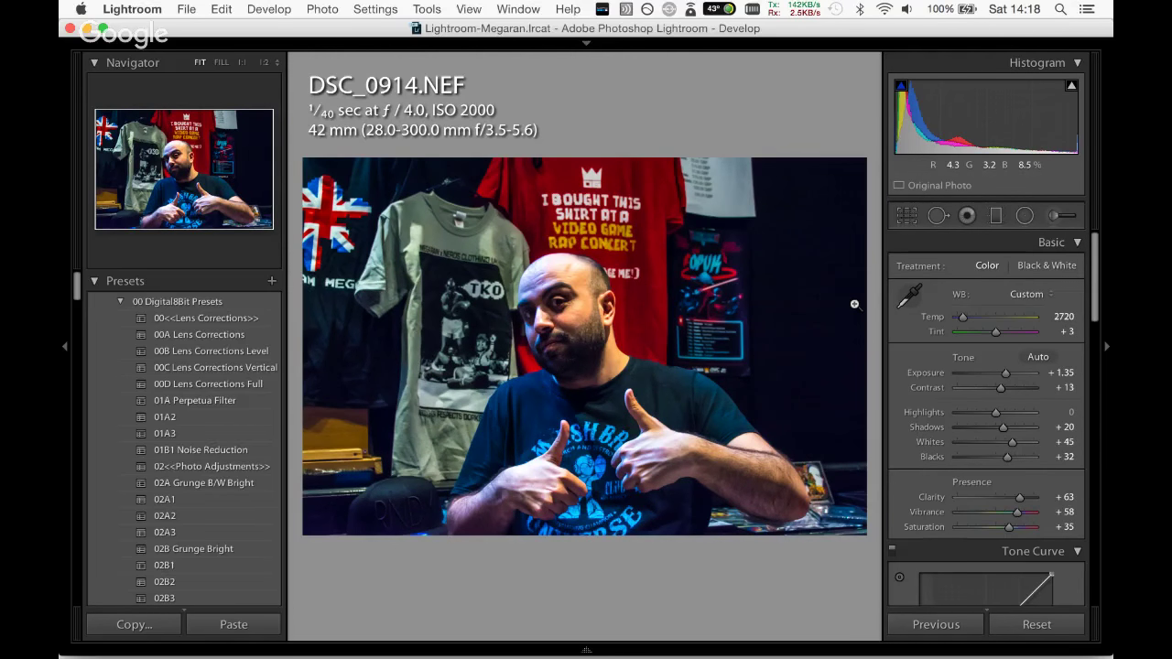
{"action": "left_click", "coordinate": [906, 216]}
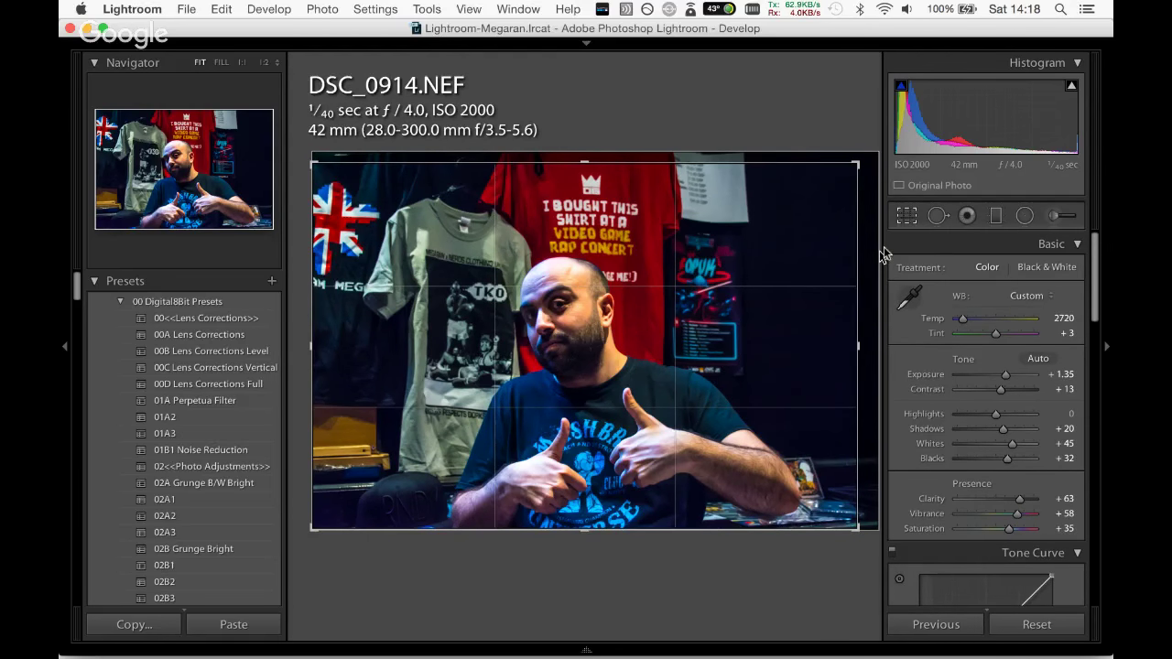
{"action": "key", "text": "r"}
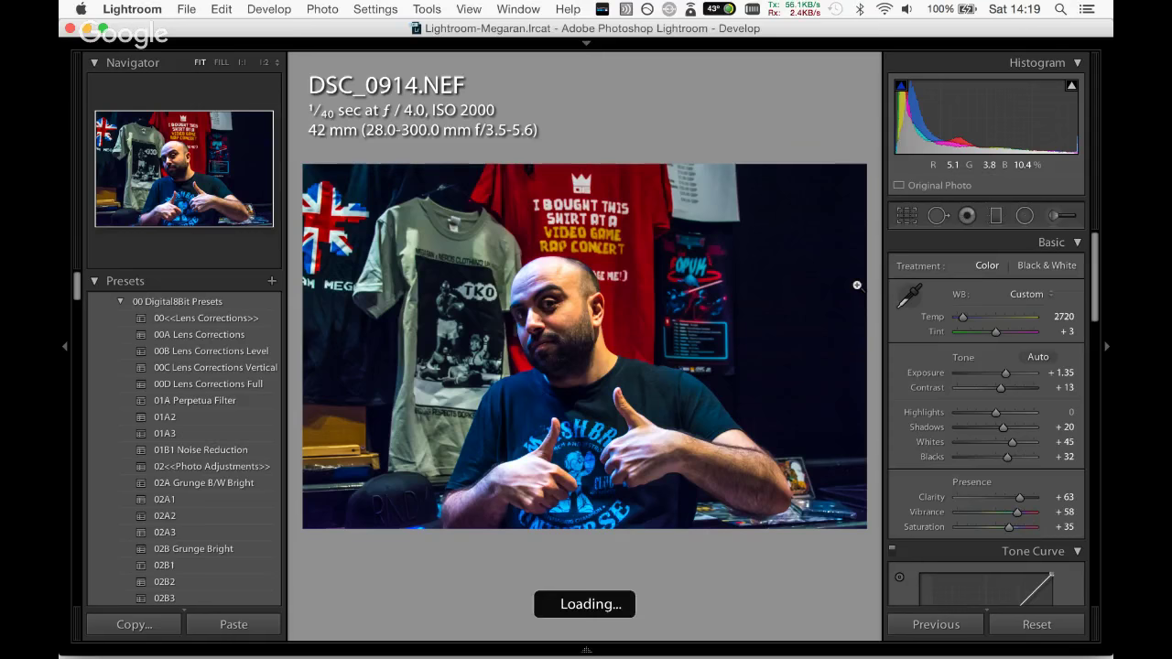
Open DSC_0915.NEF, the caps on the merchandise table, and crop it to 5 x 7, trimming its left side and a thin strip along its bottom.
{"action": "key", "text": "Right"}
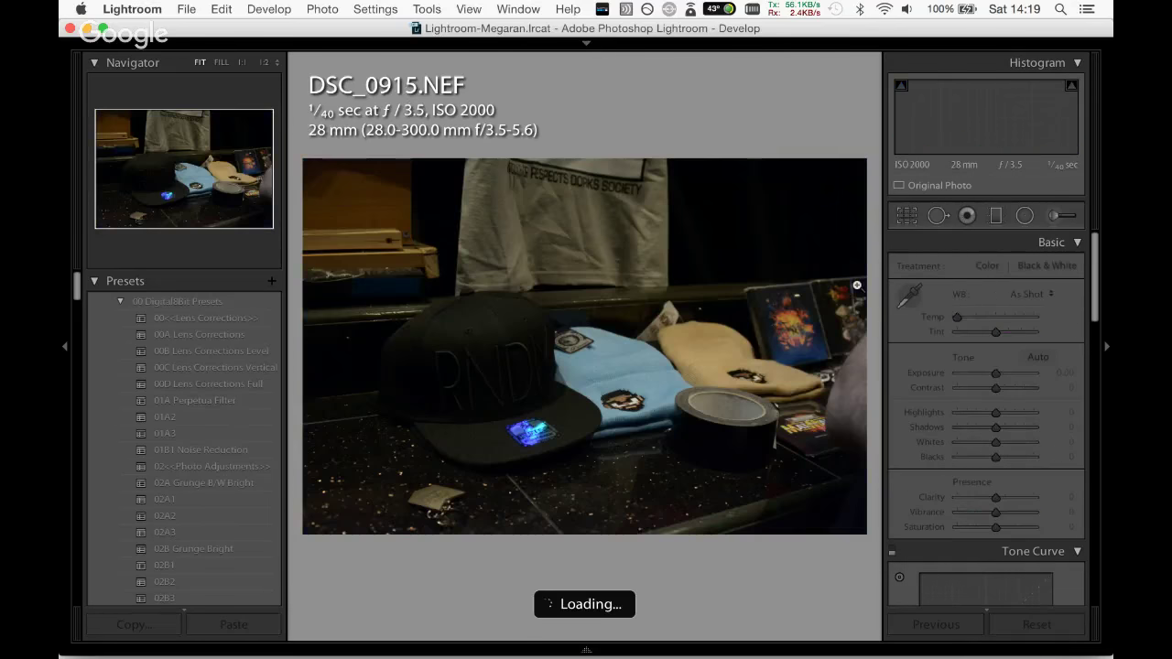
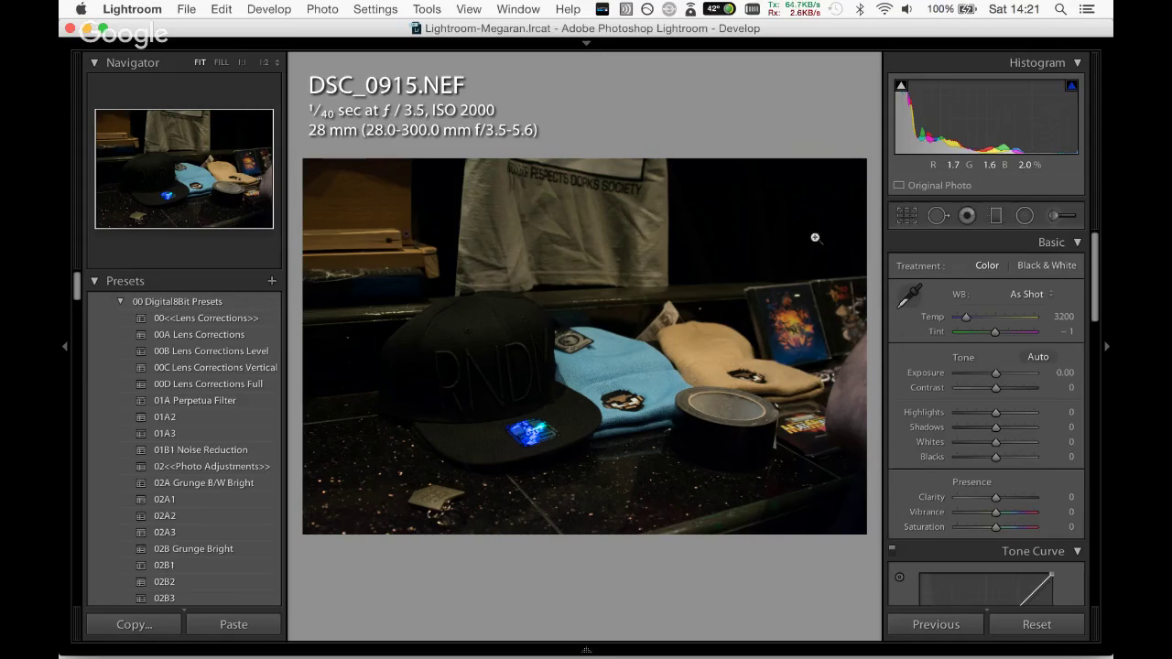
{"action": "left_click", "coordinate": [907, 216]}
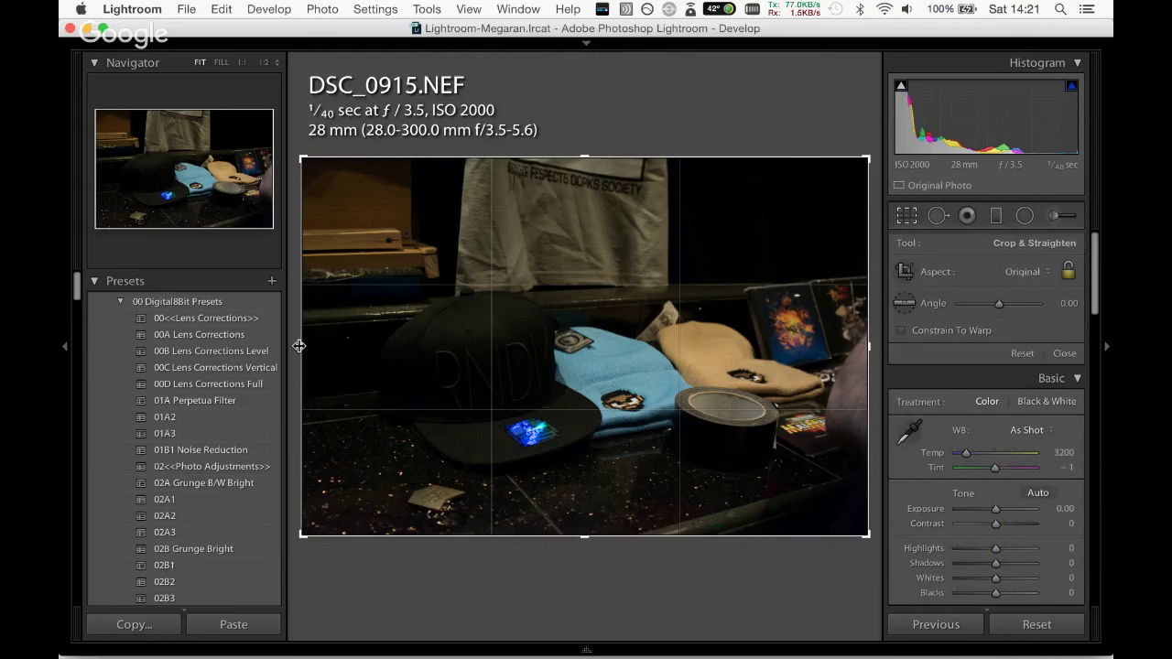
{"action": "left_click_drag", "start_coordinate": [299, 347], "coordinate": [355, 348]}
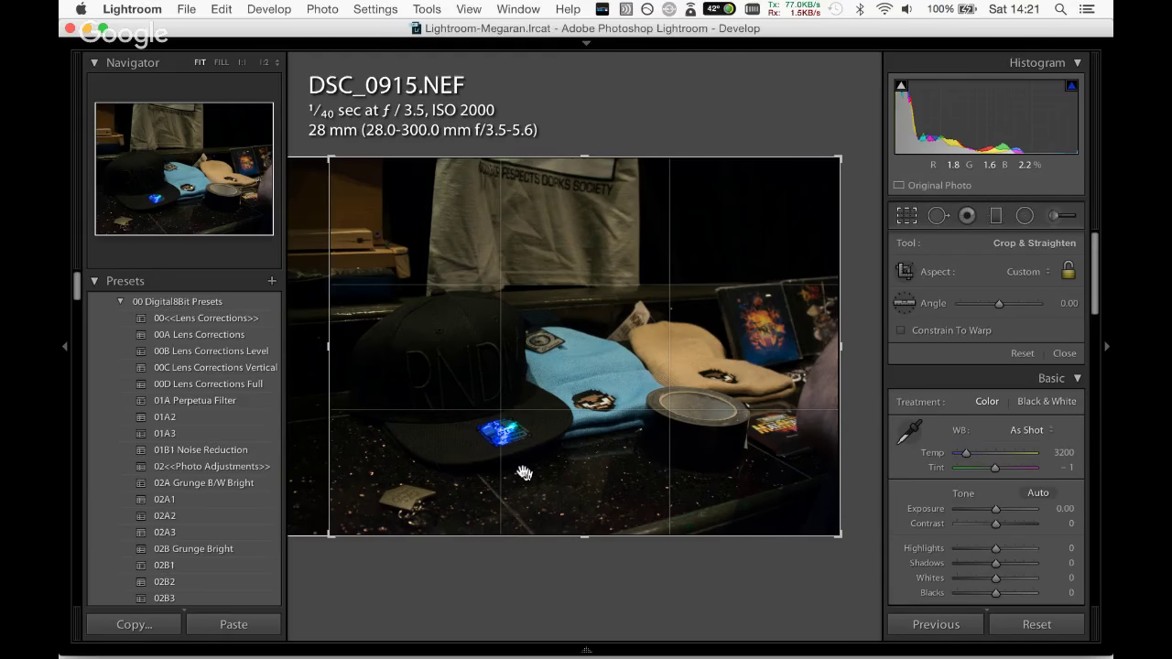
{"action": "left_click_drag", "start_coordinate": [561, 159], "coordinate": [560, 151]}
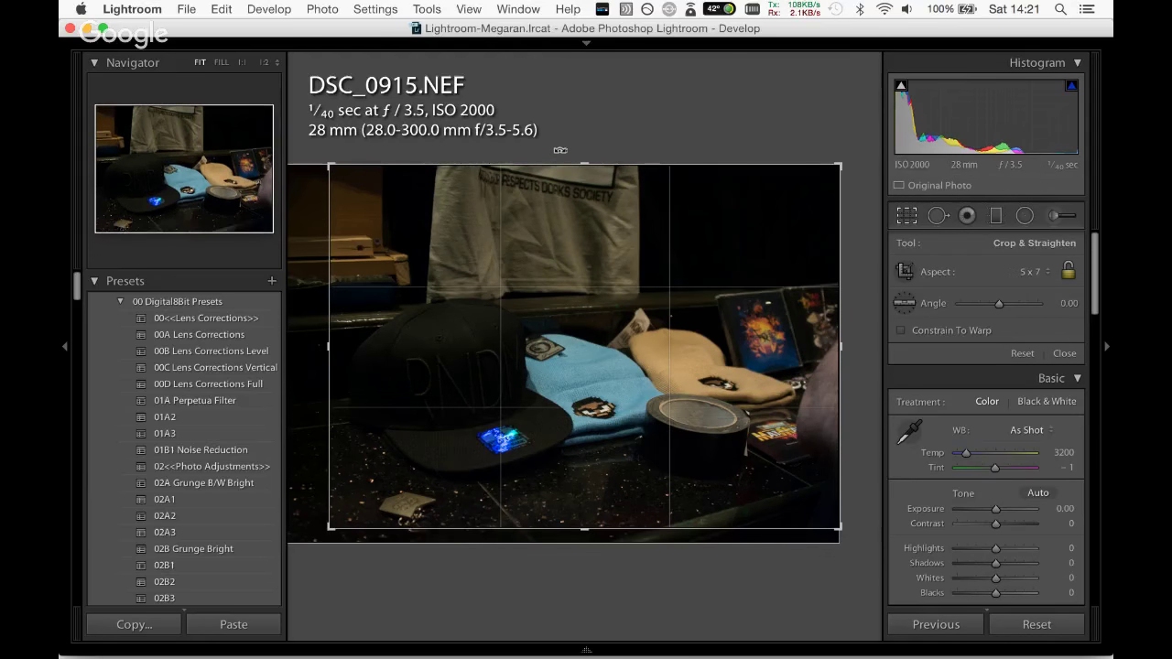
{"action": "key", "text": "Return"}
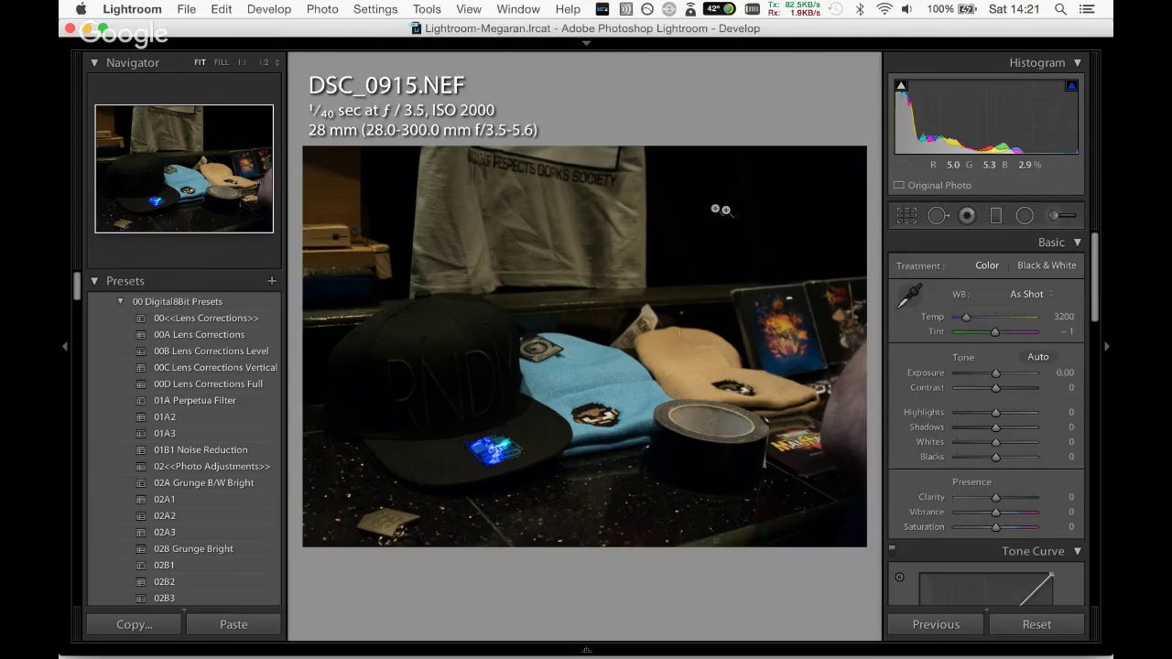
Apply auto tone to DSC_0915.NEF, set exposure to +1.70, clarity to +69 and vibrance to +41, and raise the saturation.
{"action": "left_click", "coordinate": [1039, 358]}
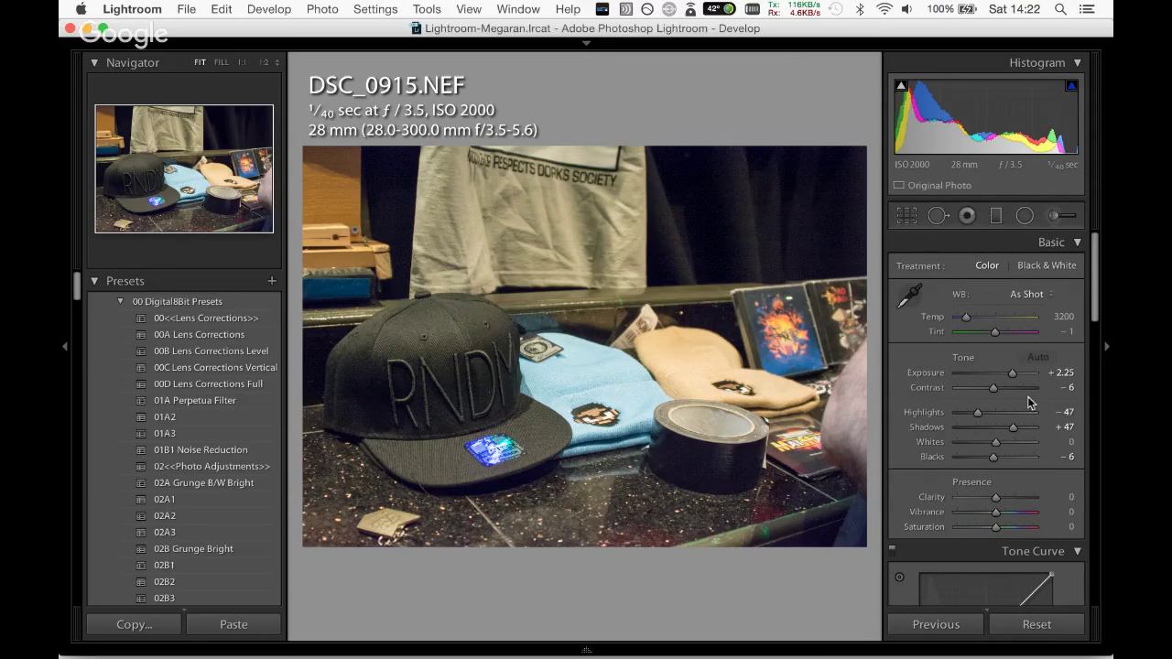
{"action": "left_click_drag", "start_coordinate": [1012, 373], "coordinate": [1007, 373]}
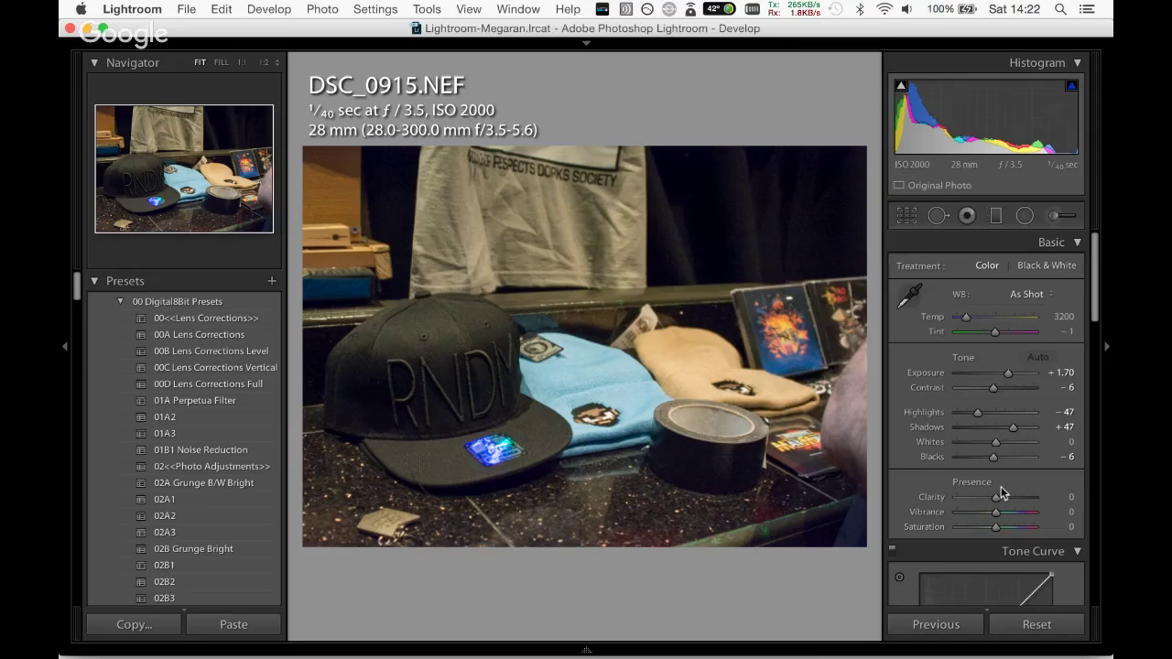
{"action": "left_click_drag", "start_coordinate": [1001, 491], "coordinate": [1014, 518]}
{"action": "left_click_drag", "start_coordinate": [1008, 528], "coordinate": [1013, 528]}
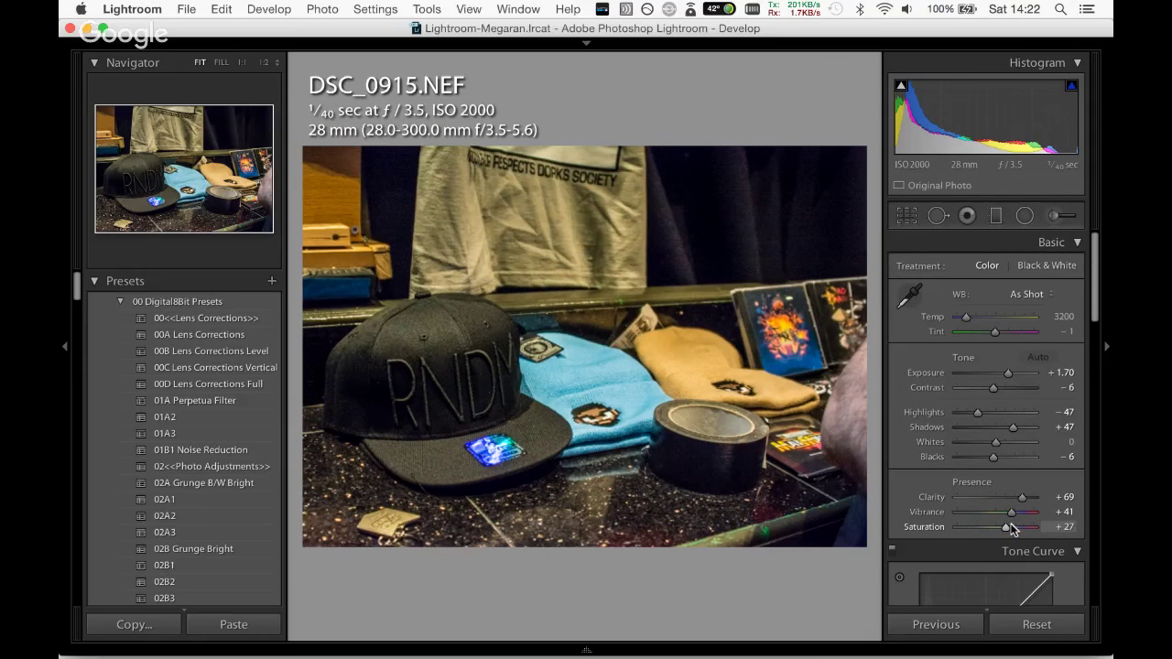
Set the temperature of DSC_0915.NEF to 2916 and saturation to +4, and apply the 01B1 Noise Reduction preset.
{"action": "left_click_drag", "start_coordinate": [966, 317], "coordinate": [964, 321]}
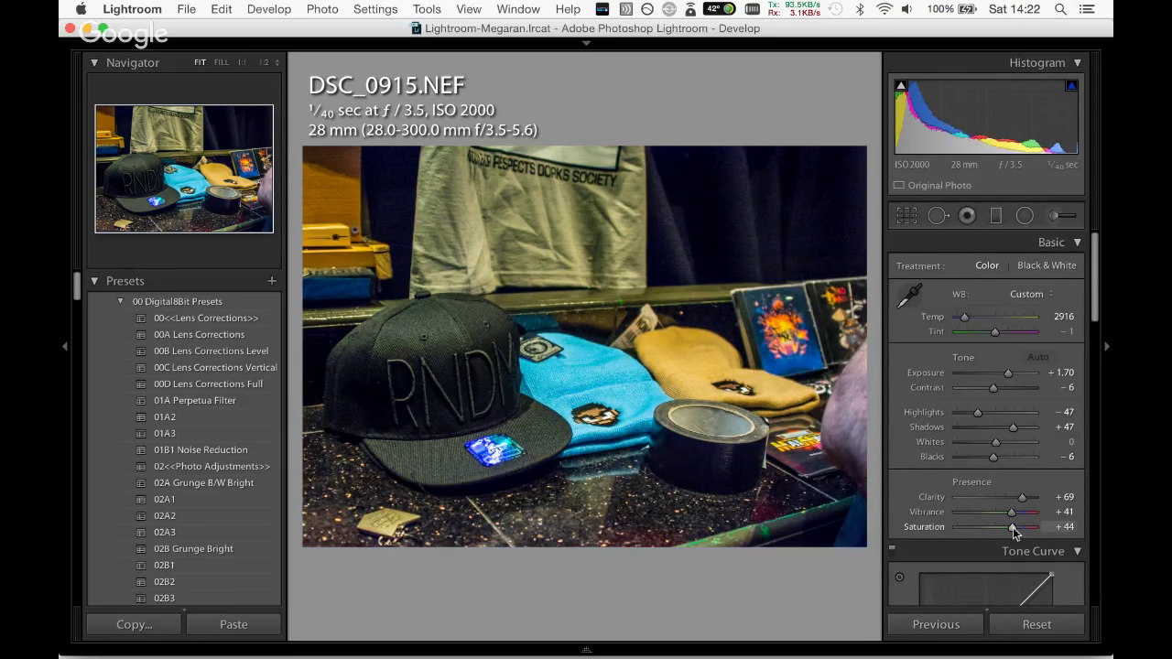
{"action": "left_click_drag", "start_coordinate": [1013, 529], "coordinate": [999, 527]}
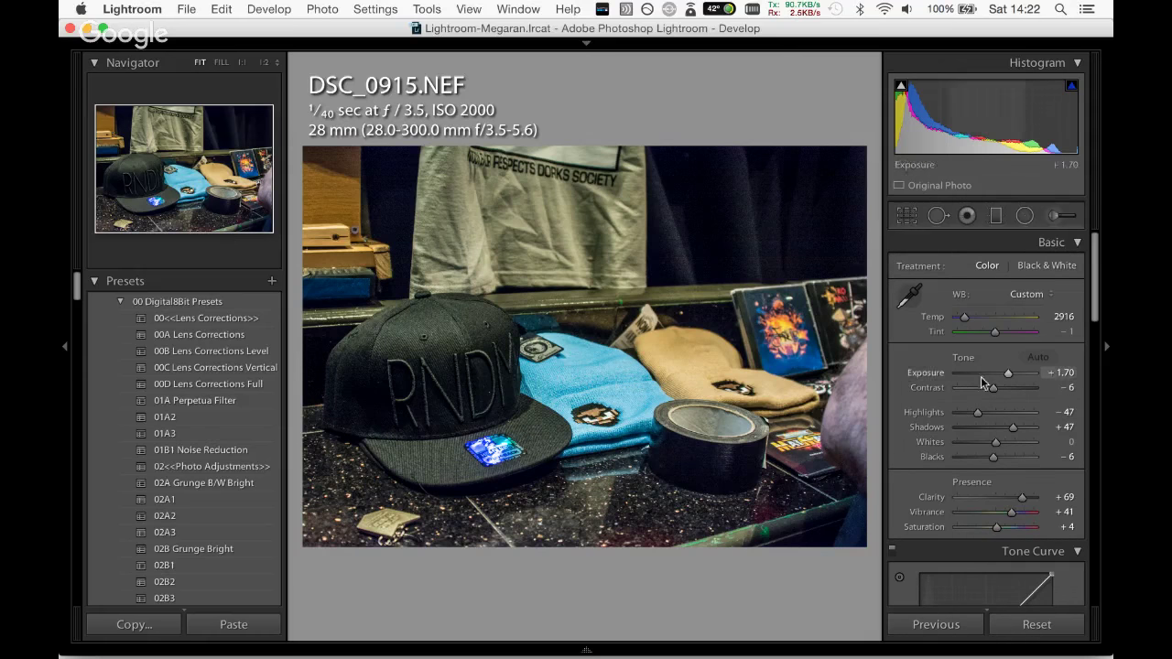
{"action": "left_click", "coordinate": [225, 448]}
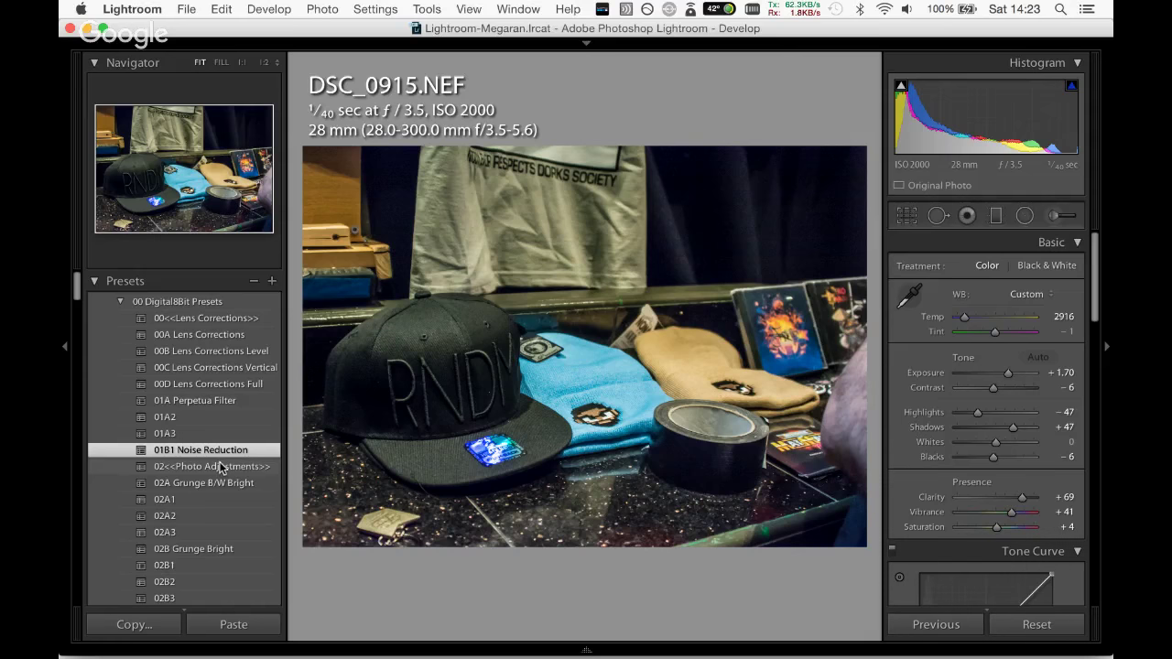
Select the whole range of edited photos, from the first one in the filmstrip through DSC_0915.NEF.
{"action": "mouse_move", "coordinate": [265, 653]}
{"action": "mouse_move", "coordinate": [612, 652]}
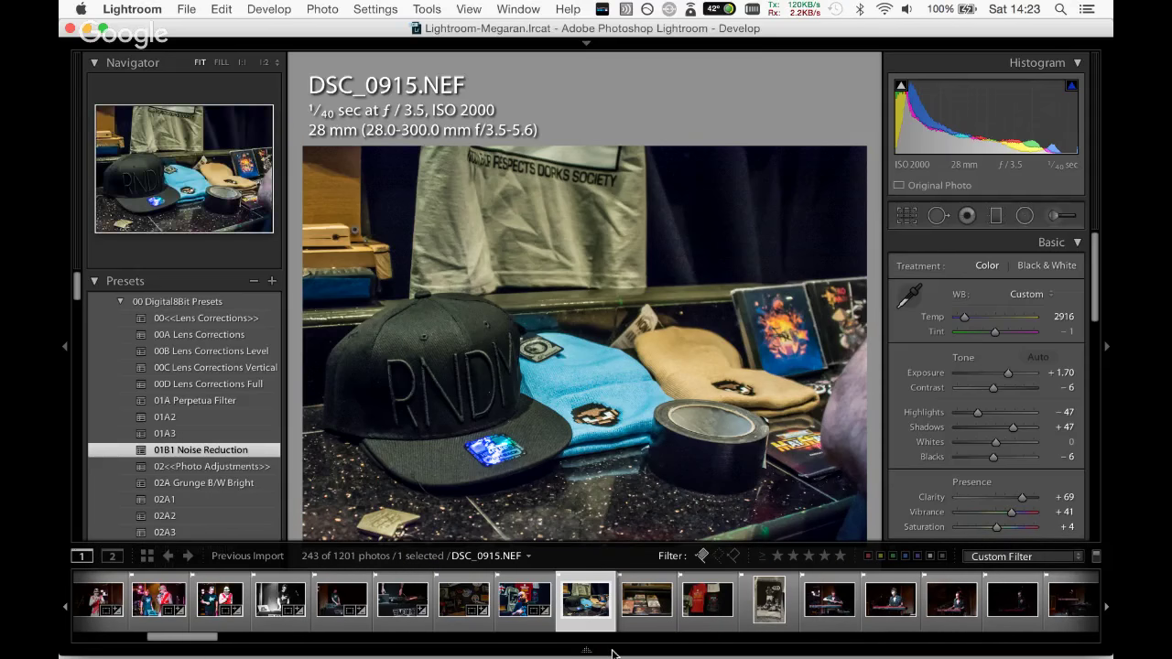
{"action": "scroll", "coordinate": [513, 615], "scroll_direction": "left", "scroll_amount": 10}
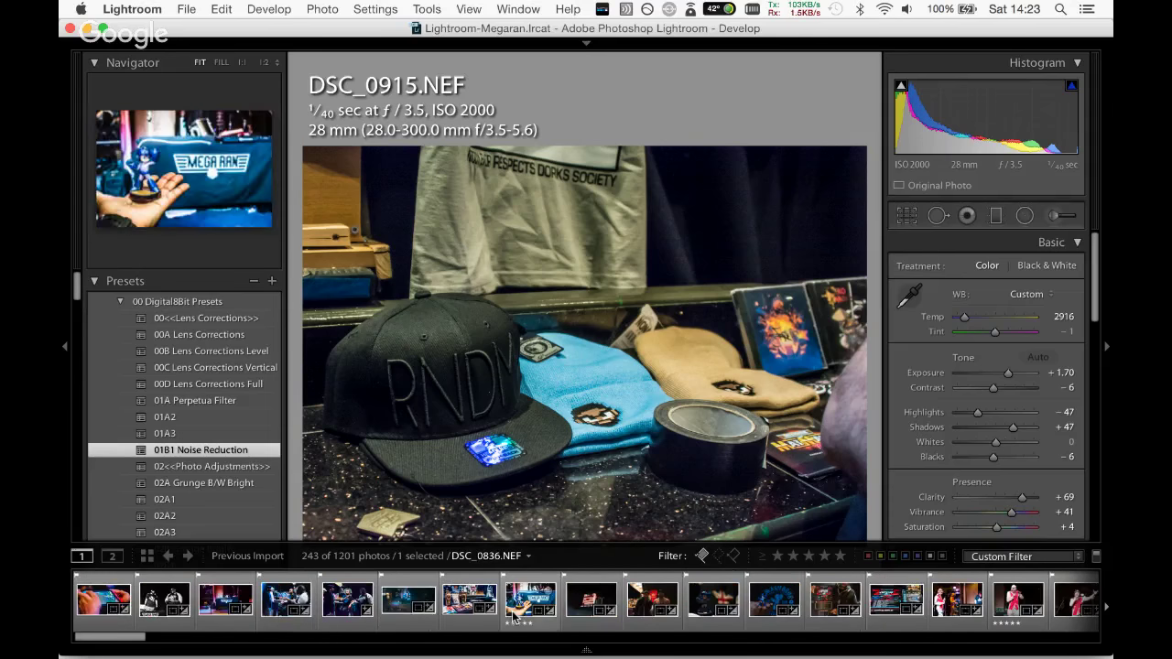
{"action": "left_click", "coordinate": [91, 597], "text": "shift"}
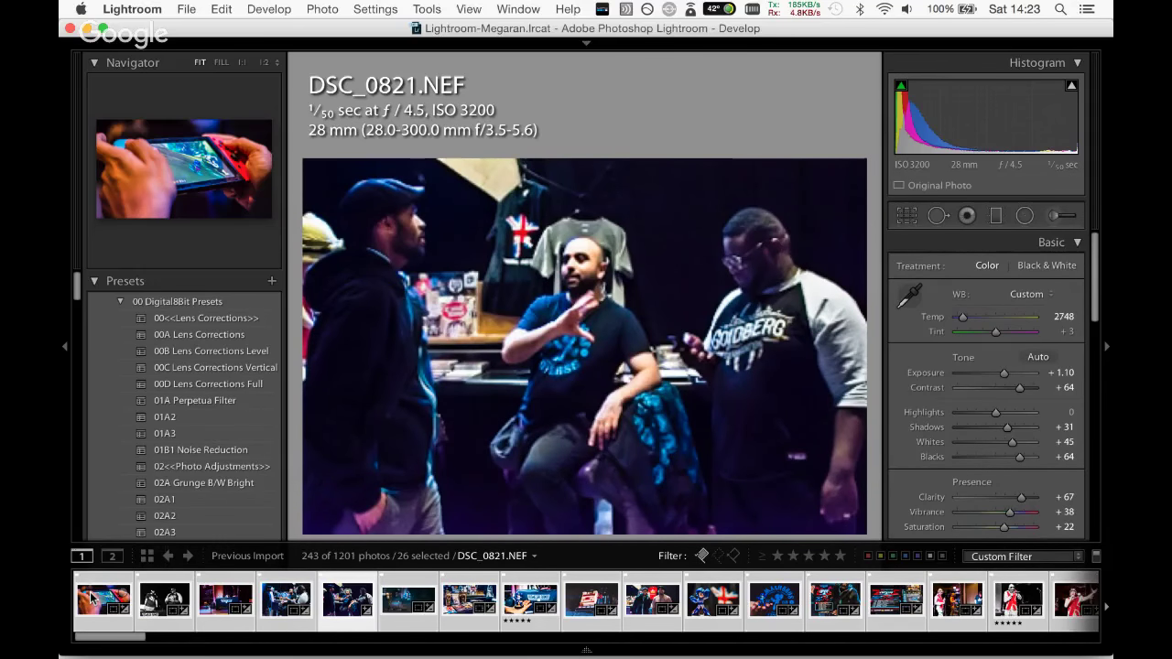
Review the selected edited photos one after another, from DSC_0821.NEF to DSC_0915.NEF, checking how the edits look across the set.
{"action": "key", "text": "Right"}
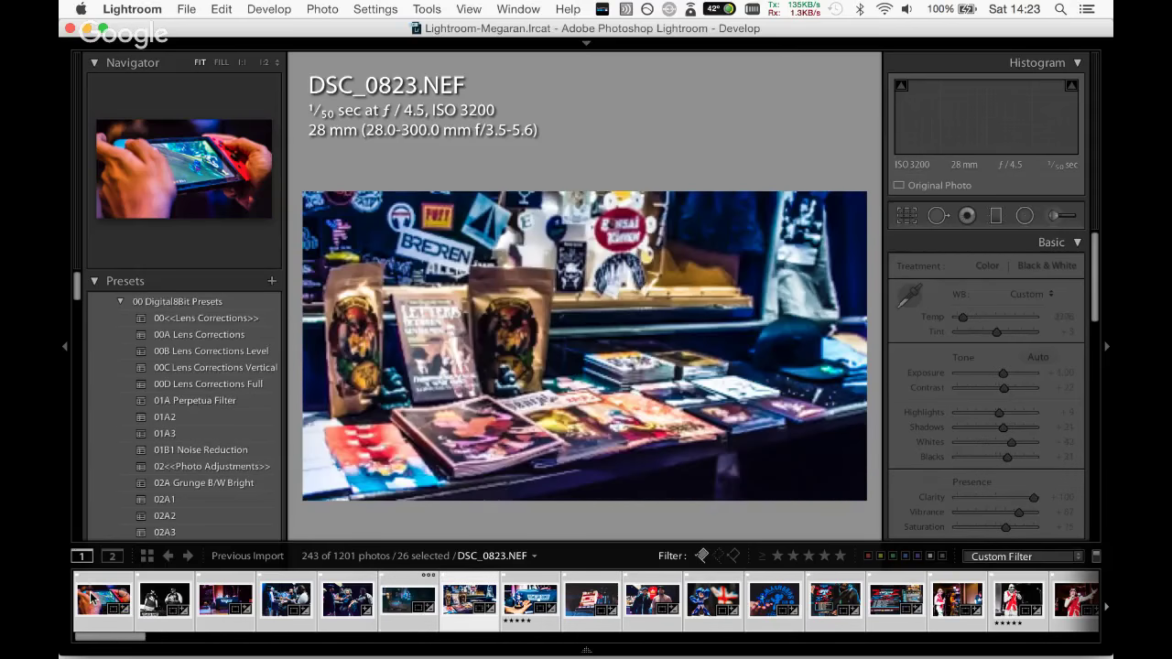
{"action": "key", "text": "Right"}
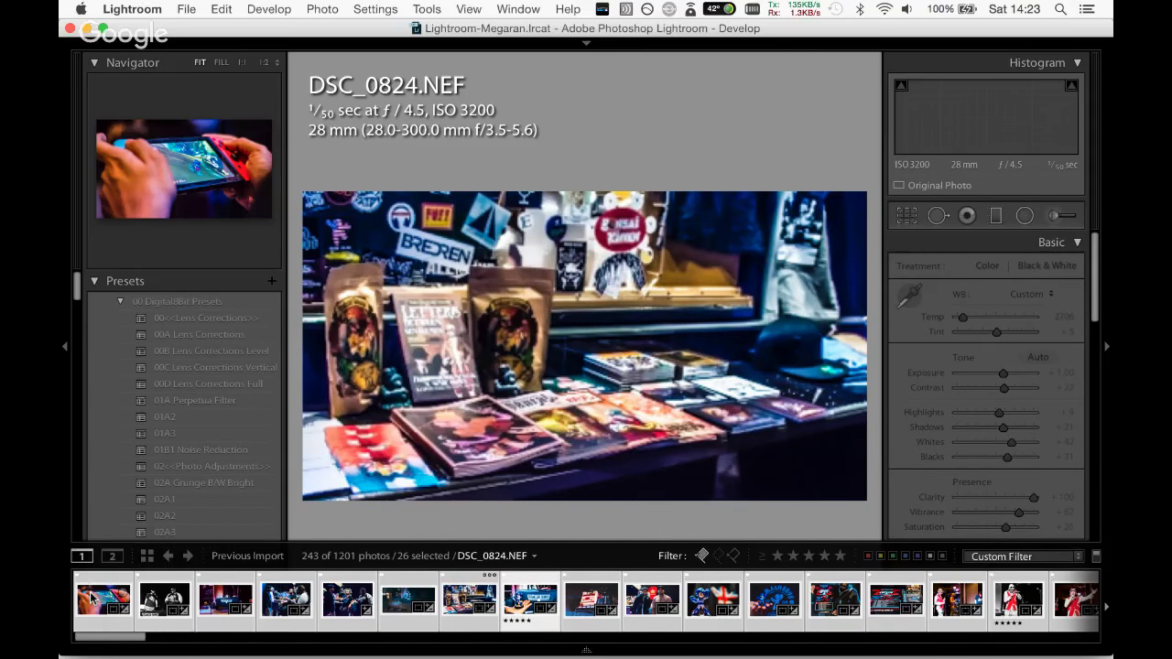
{"action": "key", "text": "Right"}
{"action": "key", "text": "Right"}
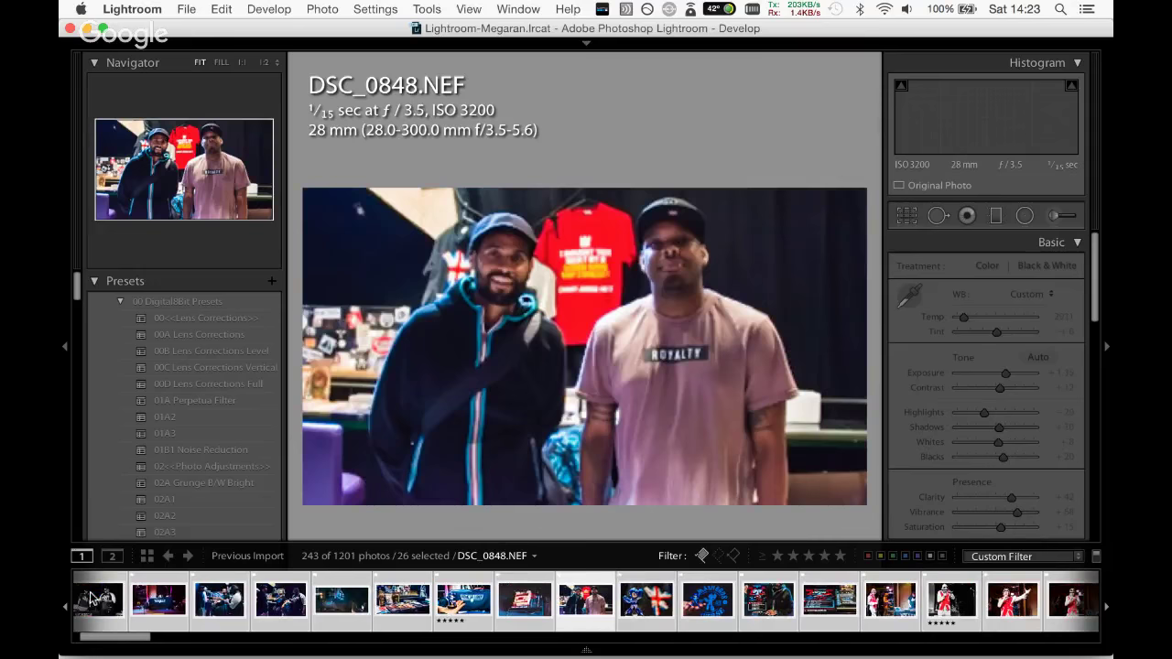
{"action": "key", "text": "Right"}
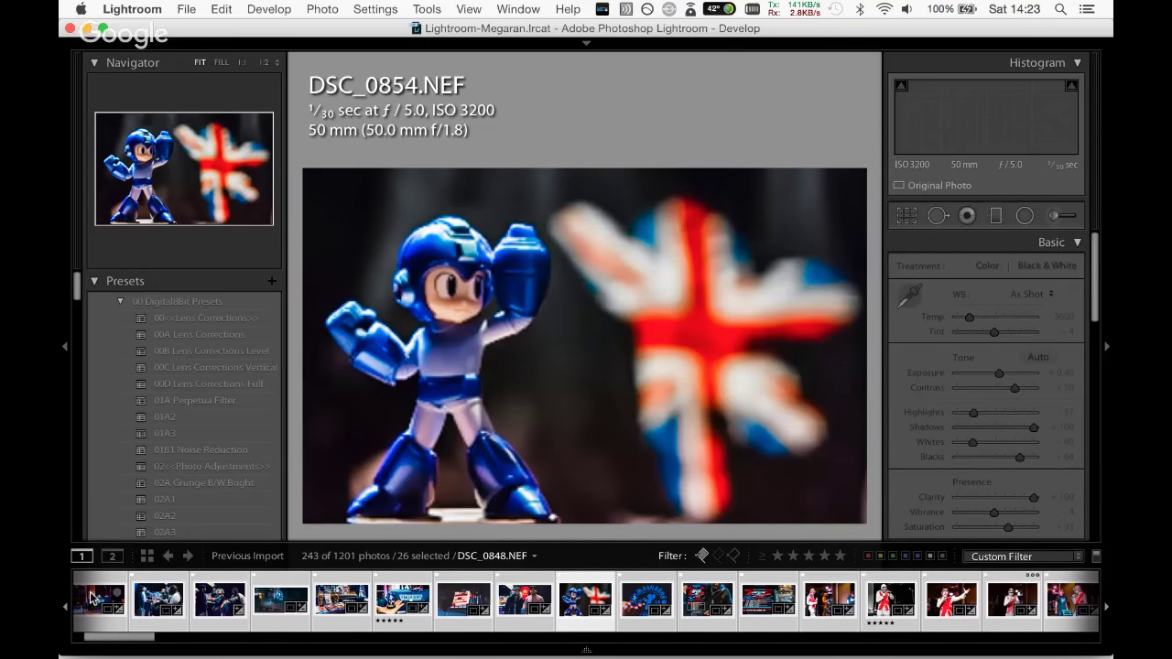
{"action": "key", "text": "Right"}
{"action": "key", "text": "Right"}
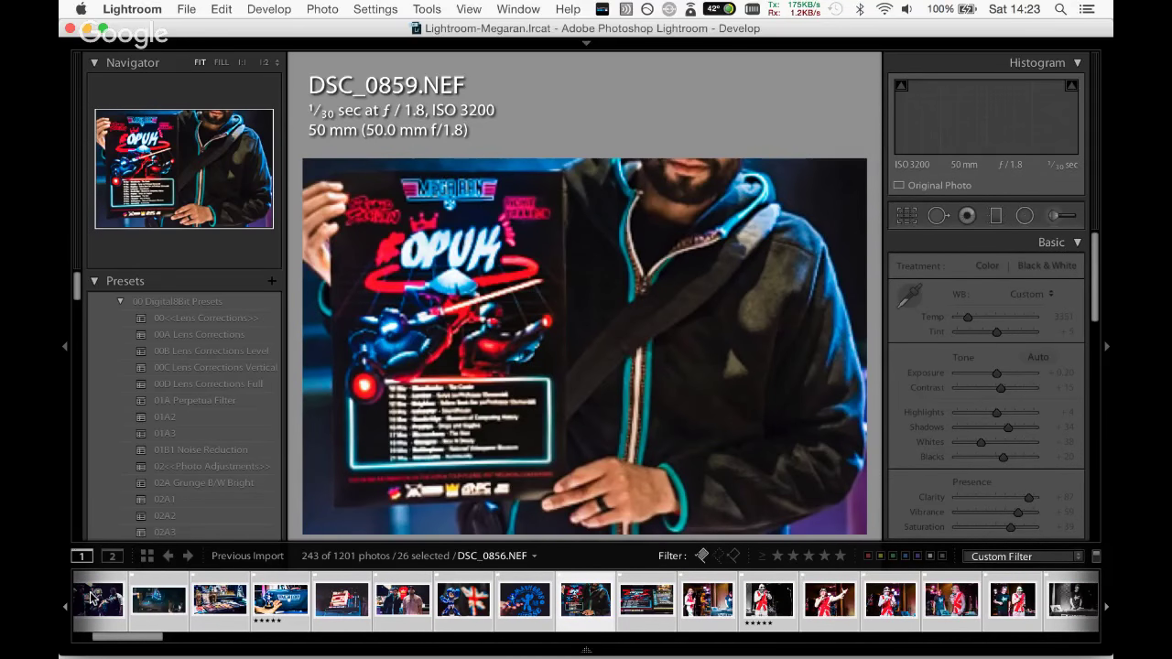
{"action": "key", "text": "Right"}
{"action": "key", "text": "Right"}
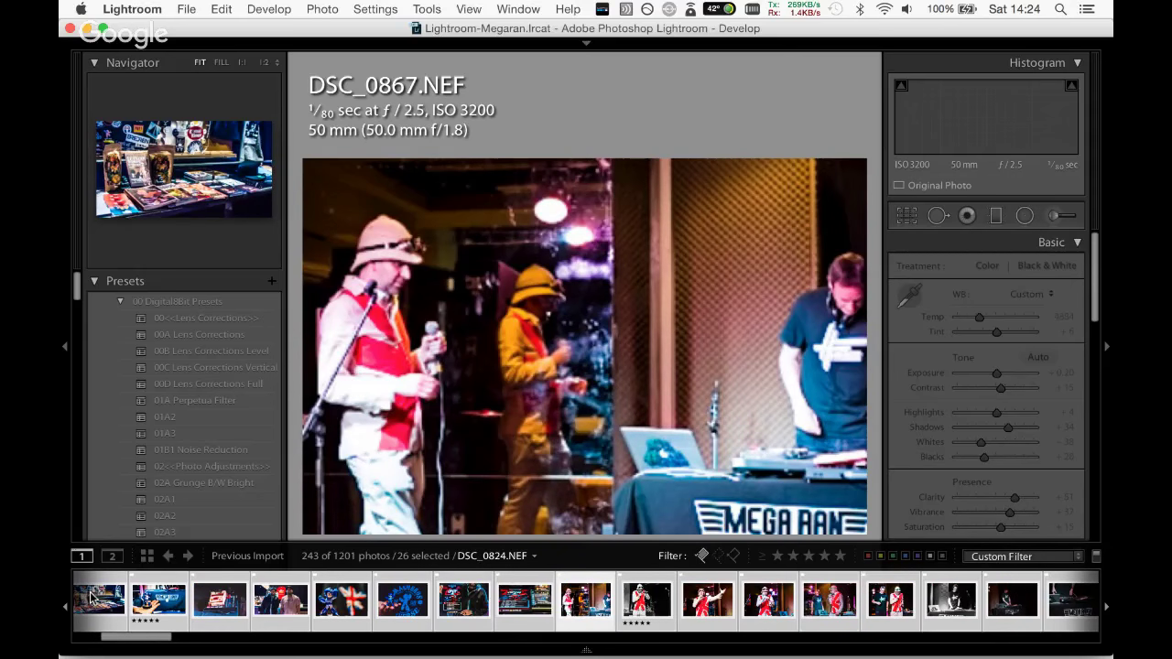
{"action": "key", "text": "Right"}
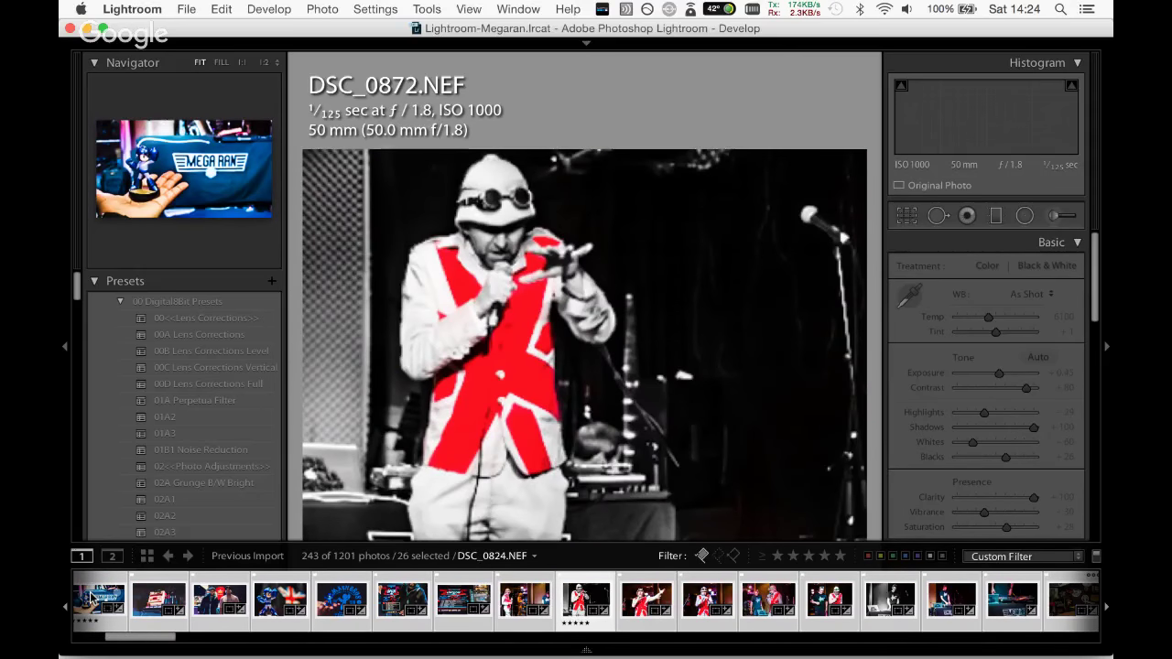
{"action": "key", "text": "Right"}
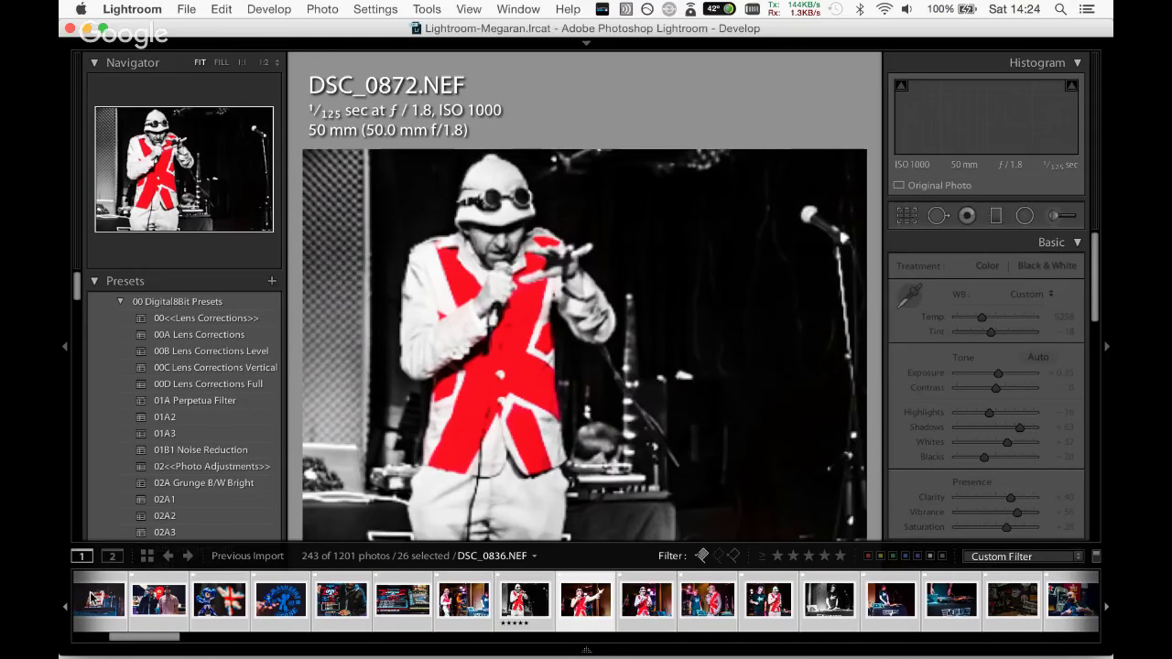
{"action": "key", "text": "Right"}
{"action": "key", "text": "Right"}
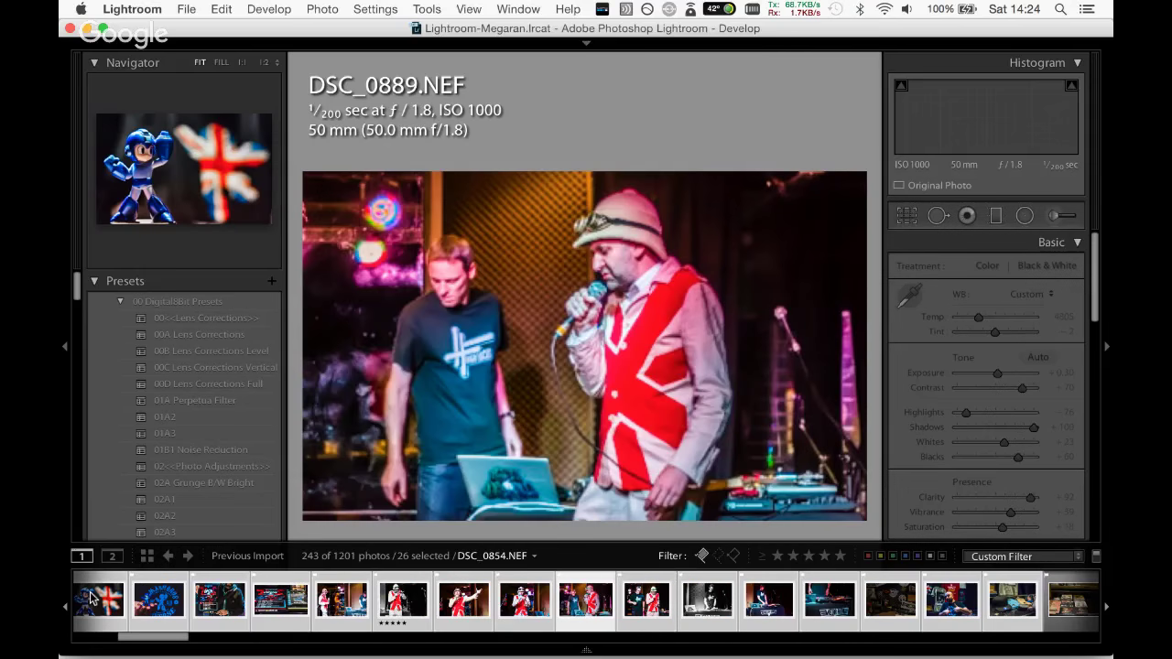
{"action": "key", "text": "Right"}
{"action": "key", "text": "Right"}
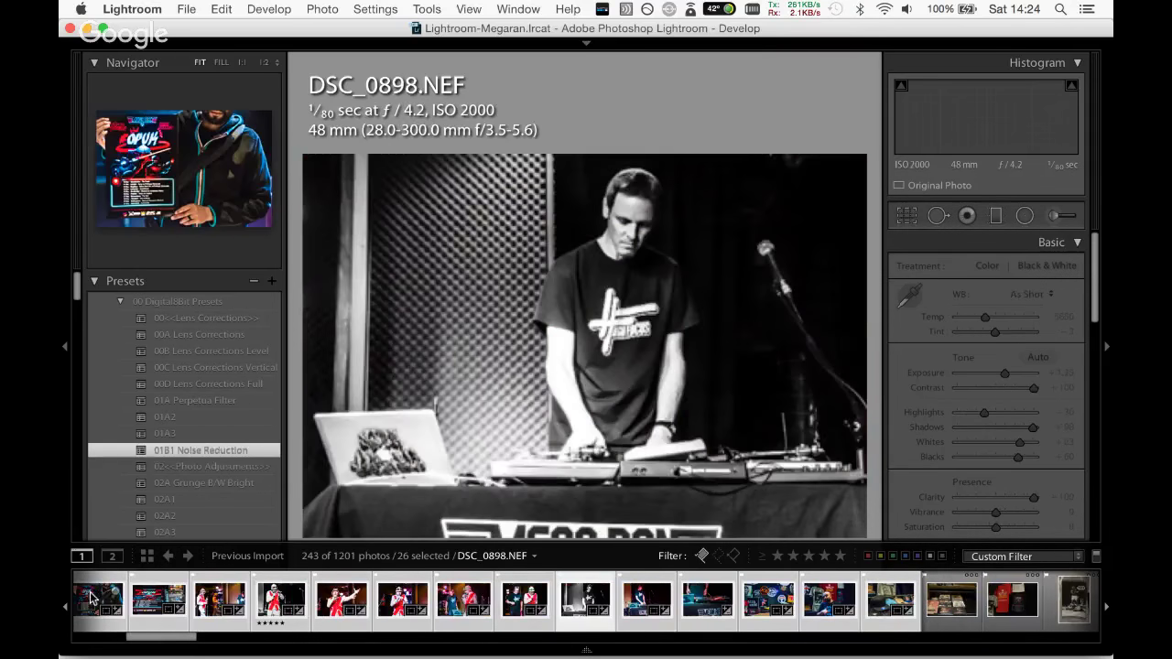
{"action": "key", "text": "Right"}
{"action": "key", "text": "Right"}
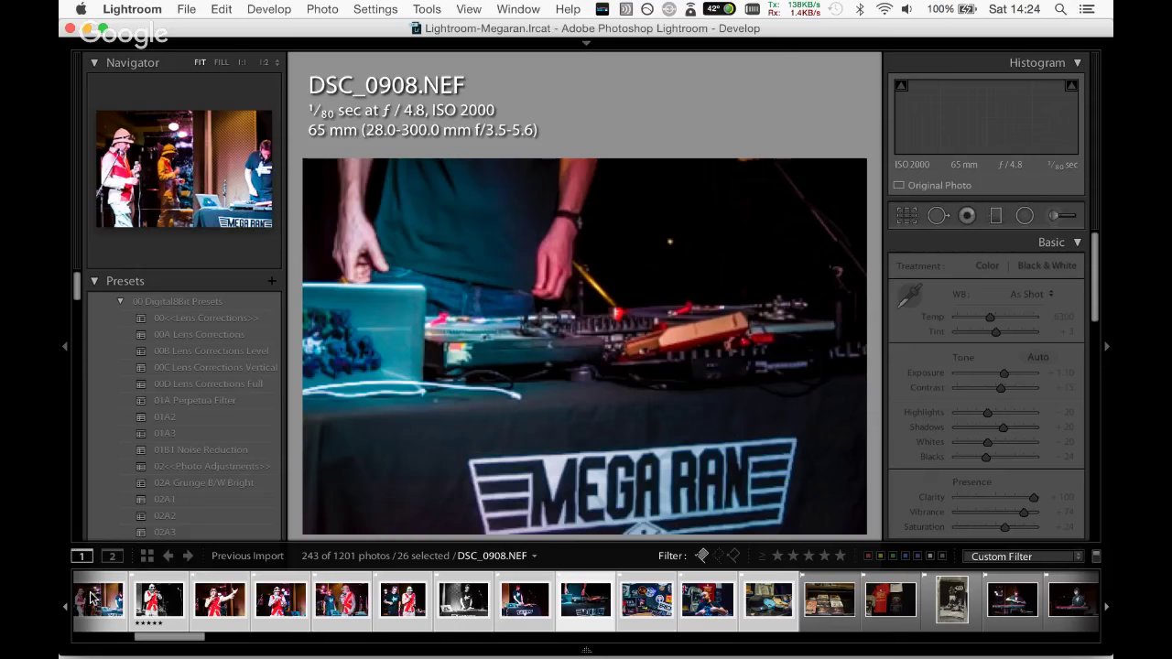
{"action": "key", "text": "Right"}
{"action": "key", "text": "Right"}
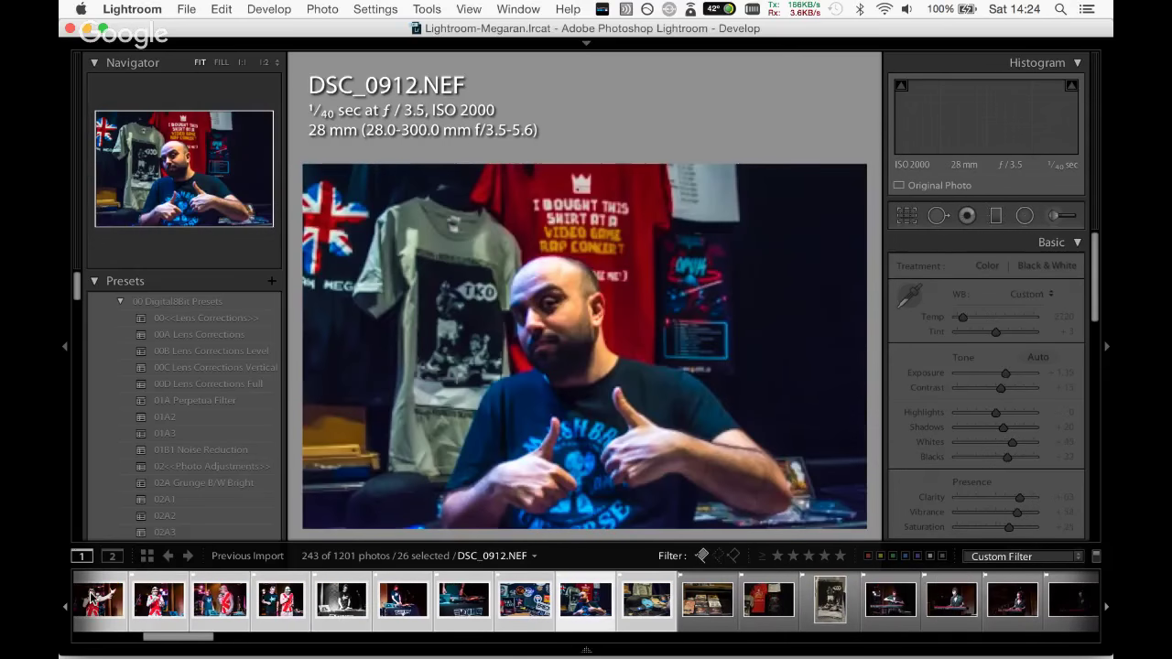
{"action": "key", "text": "Right"}
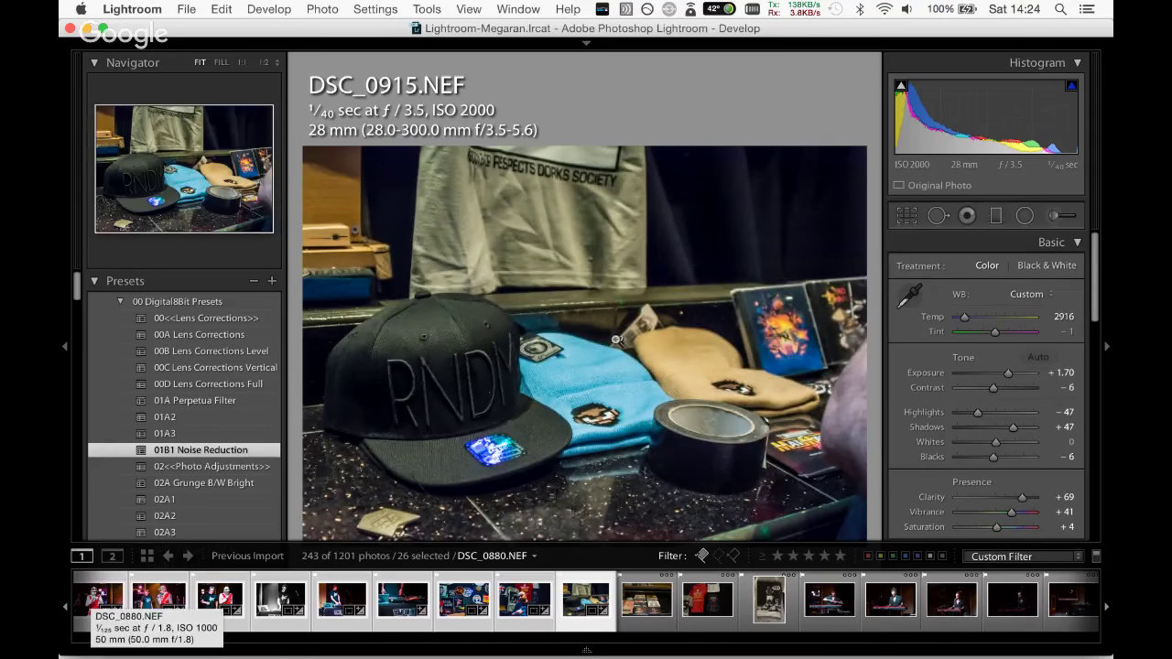
Crop DSC_0916.NEF, the CDs and comics, to 16 x 9 by trimming its top and right side, and apply the 02B4 preset.
{"action": "left_click", "coordinate": [646, 594]}
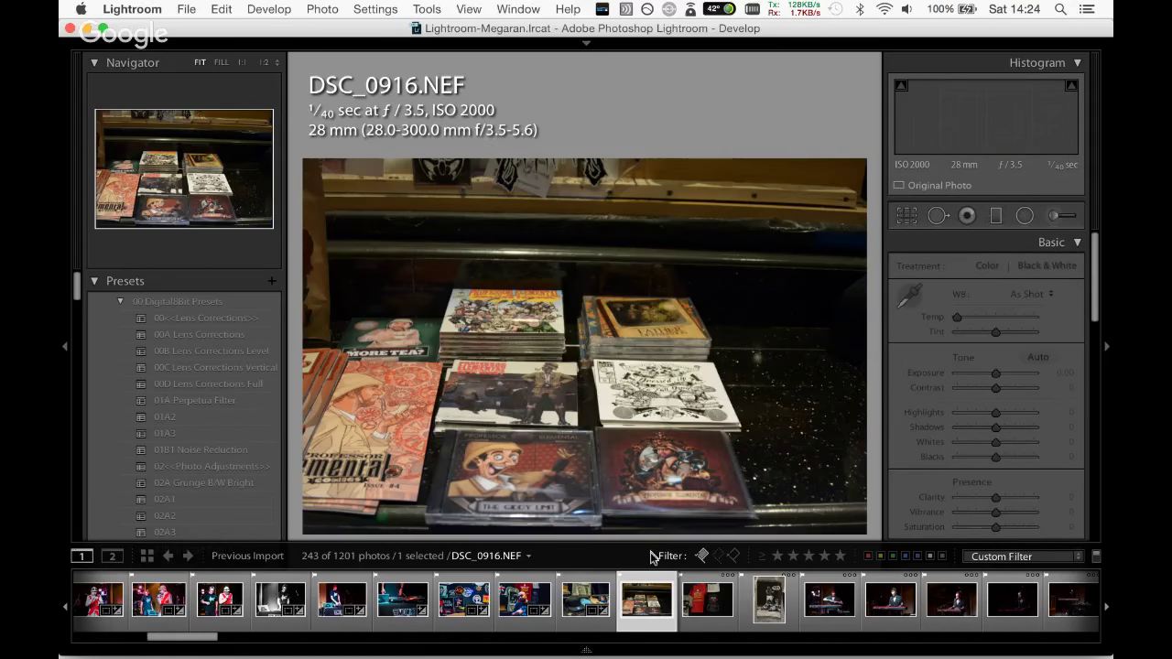
{"action": "left_click", "coordinate": [908, 216]}
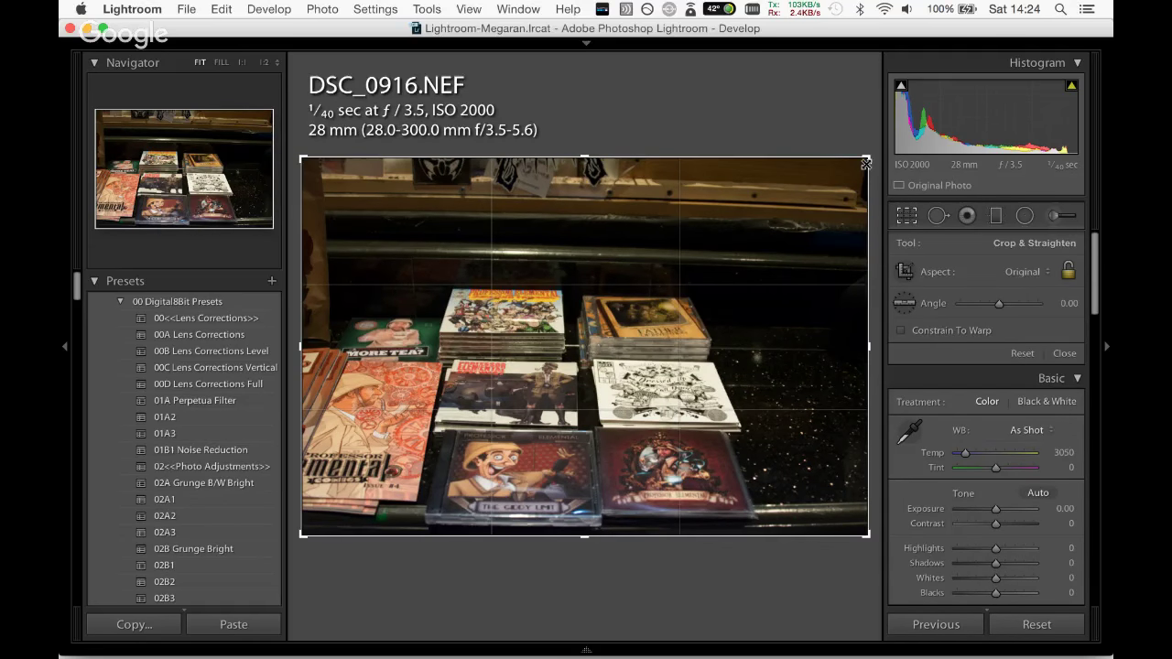
{"action": "left_click_drag", "start_coordinate": [866, 163], "coordinate": [803, 214]}
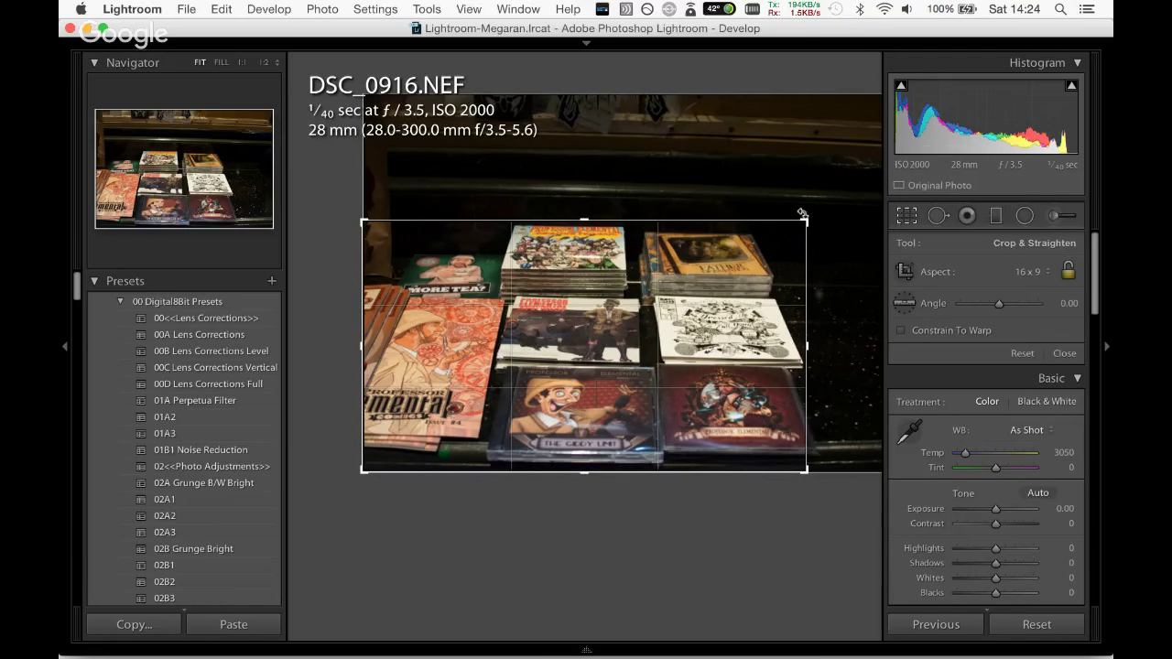
{"action": "key", "text": "Return"}
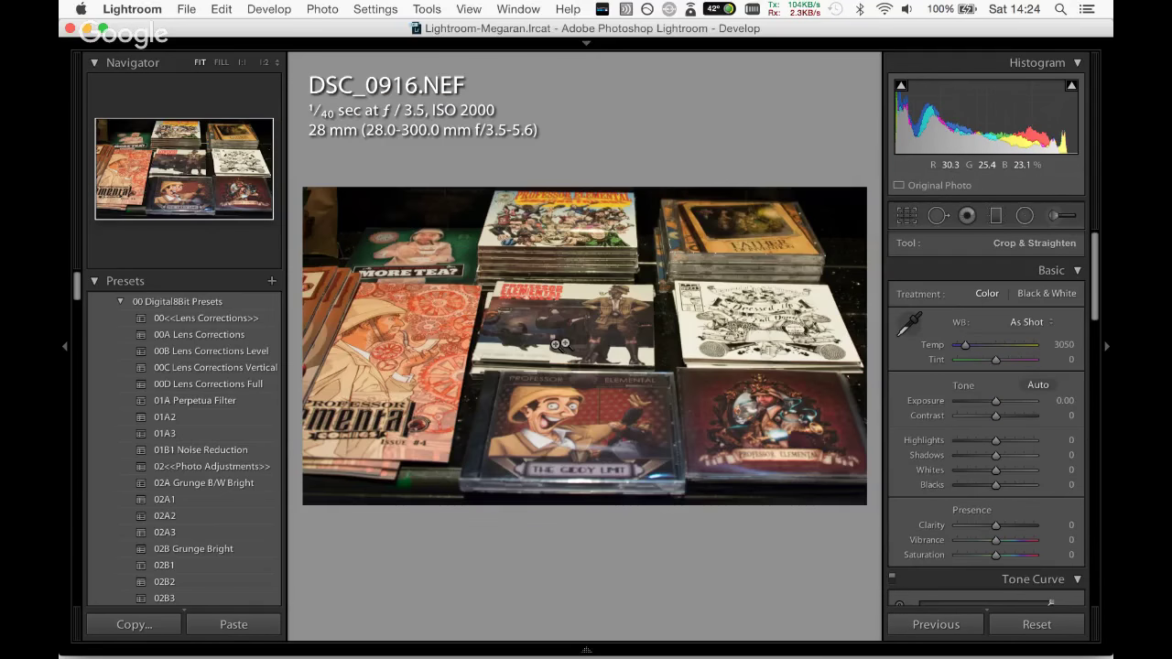
{"action": "scroll", "coordinate": [184, 412], "scroll_direction": "down", "scroll_amount": 10}
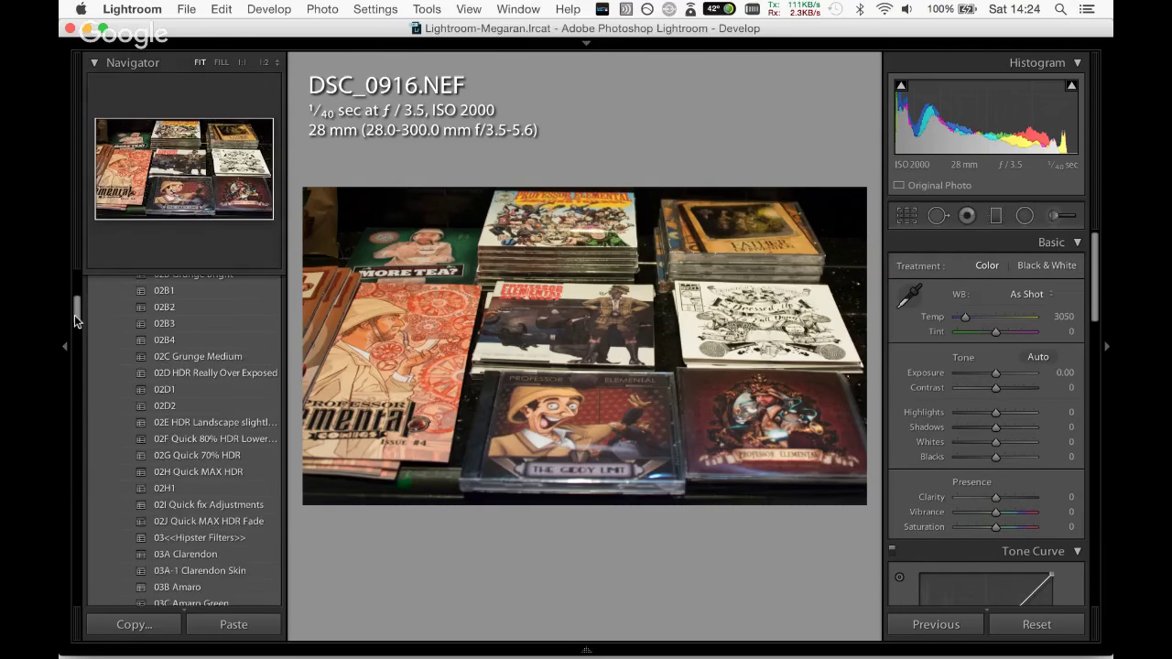
{"action": "left_click", "coordinate": [190, 340]}
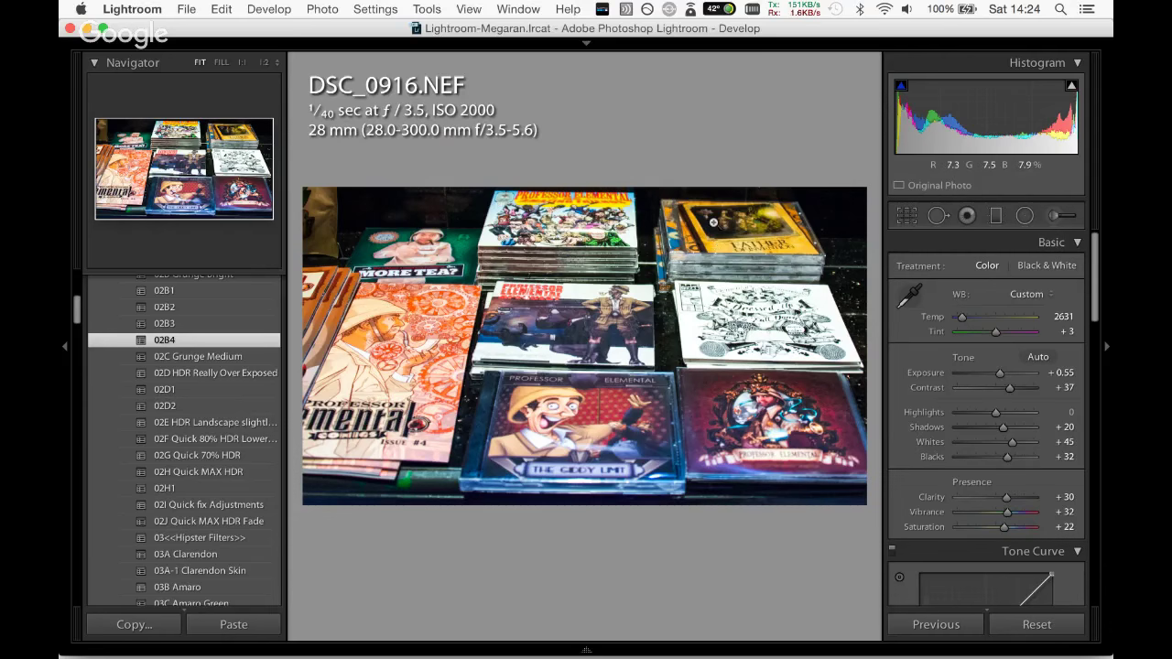
Open DSC_0921.NEF, the red shirt and tour poster, apply the 02B4 preset and straighten it by 0.13 degrees.
{"action": "key", "text": "Right"}
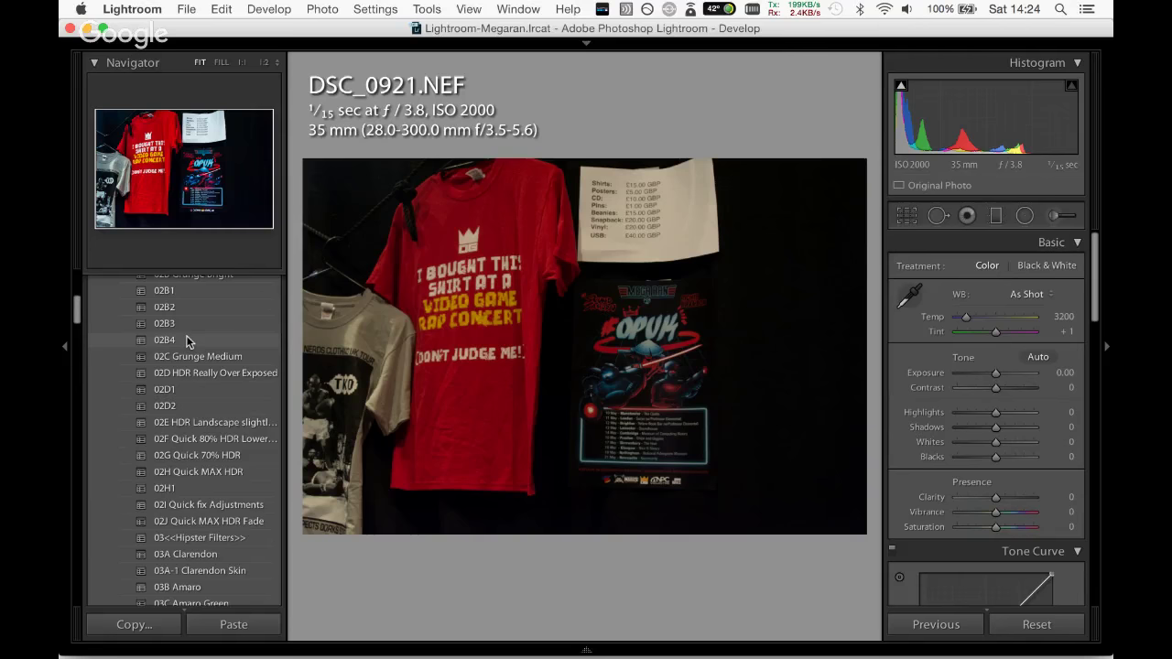
{"action": "left_click", "coordinate": [186, 337]}
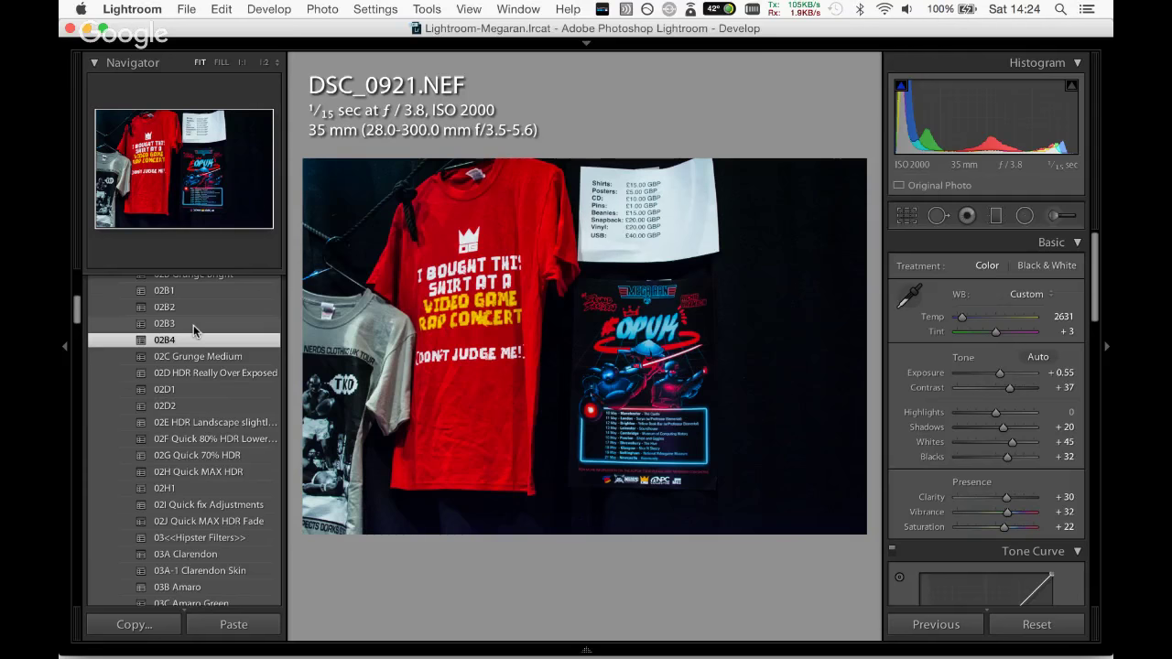
{"action": "left_click", "coordinate": [907, 215]}
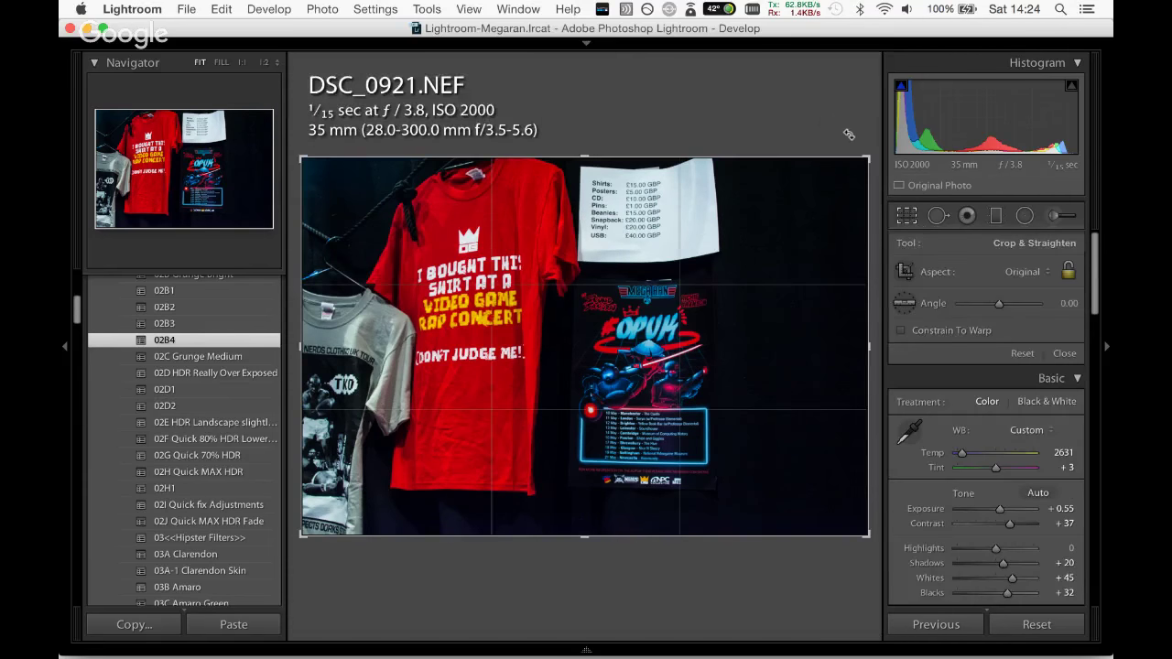
{"action": "left_click_drag", "start_coordinate": [862, 141], "coordinate": [853, 147]}
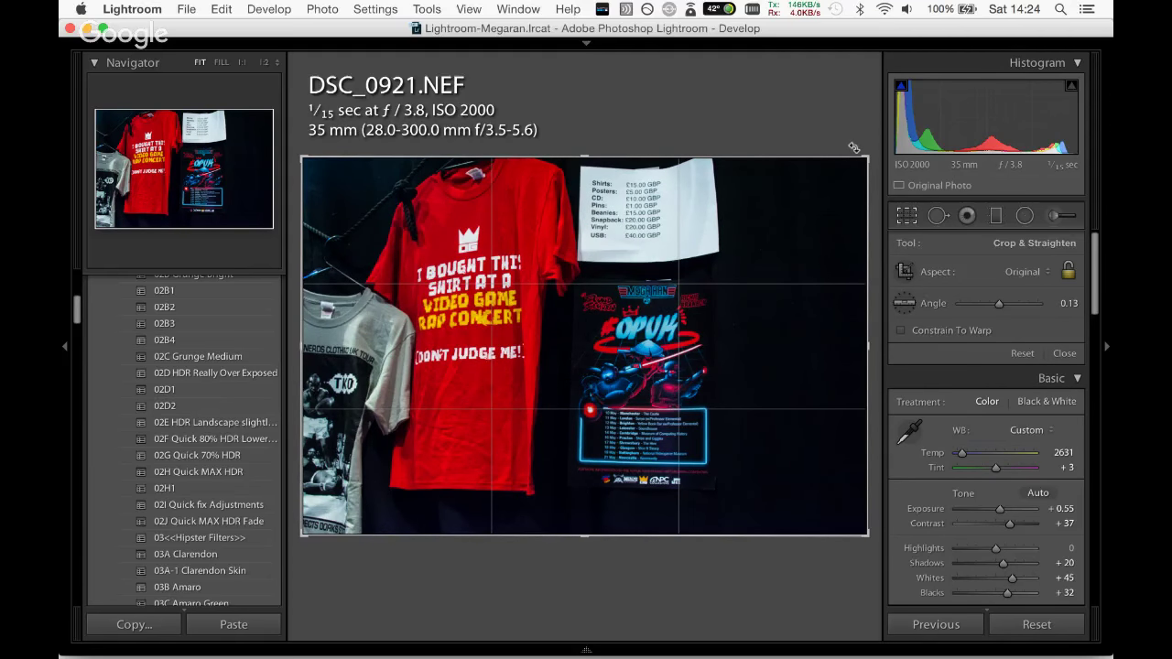
Open DSC_0928.NEF, the TKO shirt print, apply the 02B4 preset and set its temperature to 2729.
{"action": "key", "text": "Right"}
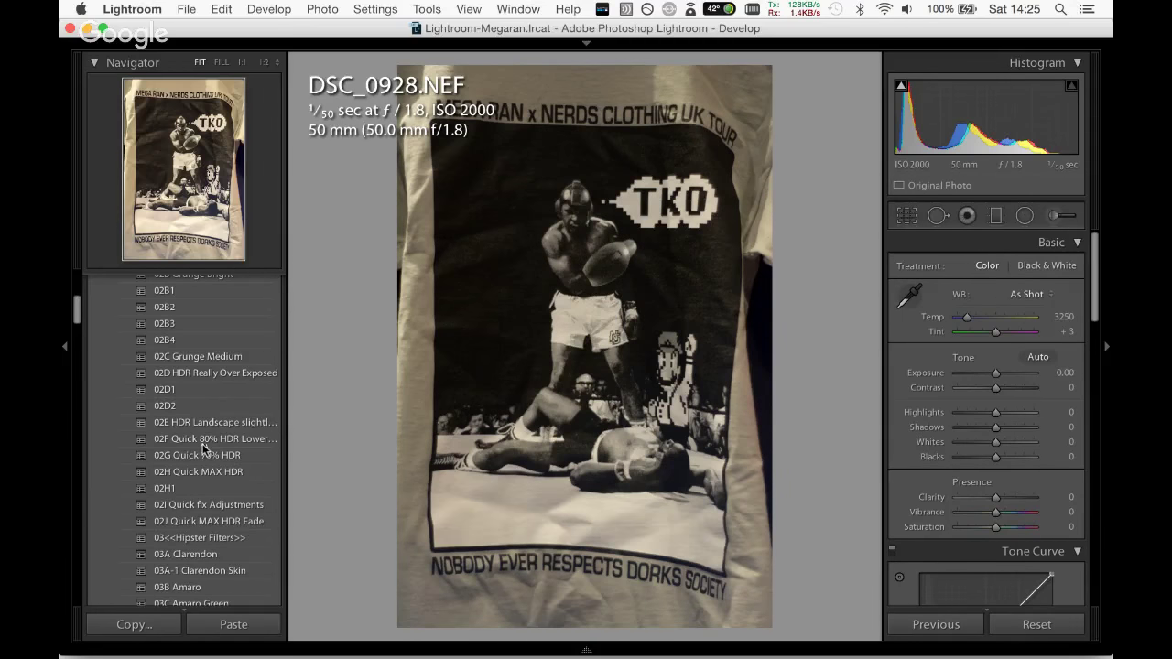
{"action": "left_click", "coordinate": [249, 341]}
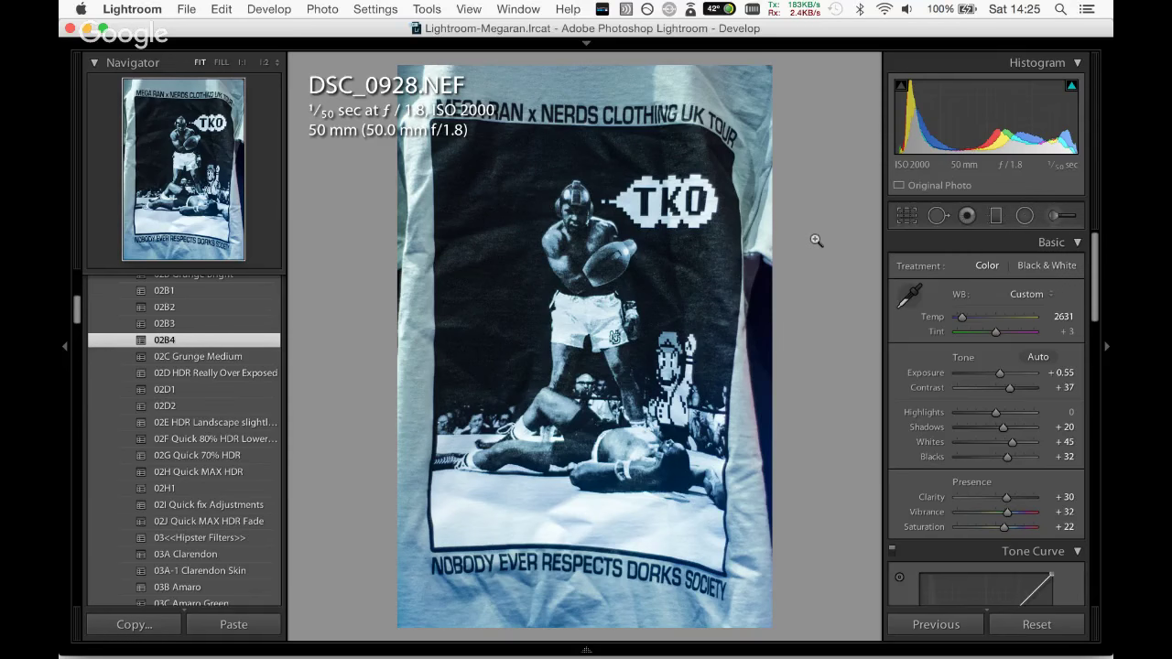
{"action": "left_click_drag", "start_coordinate": [966, 317], "coordinate": [961, 319]}
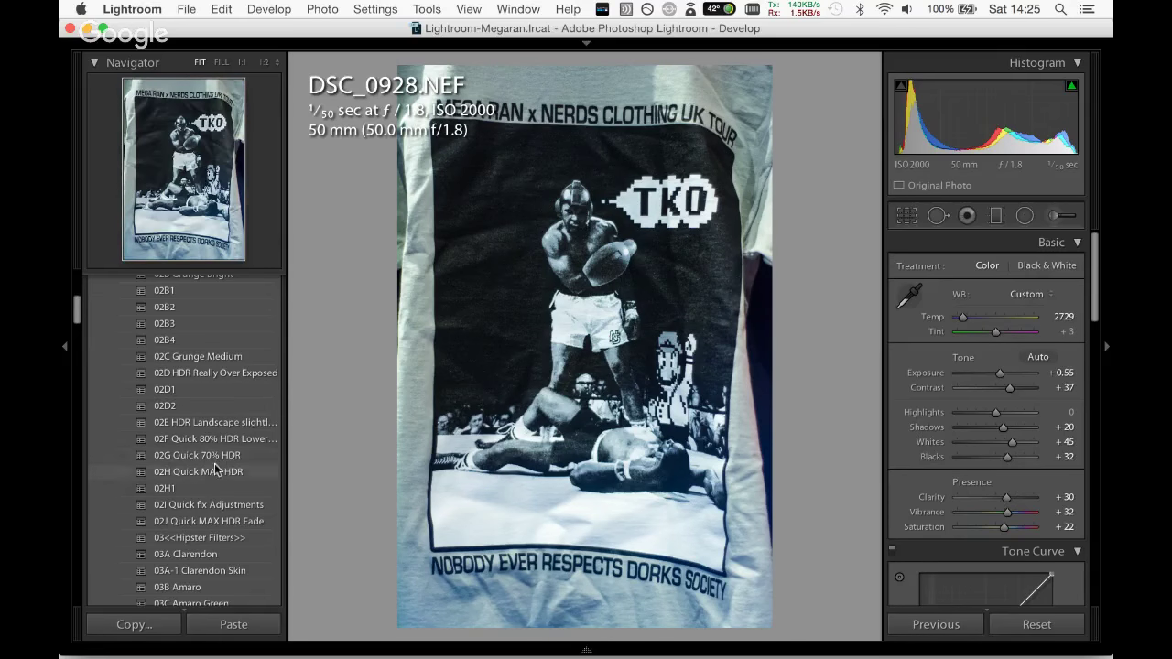
Apply the 02A Grunge B/W Bright and 01B1 Noise Reduction presets to DSC_0928.NEF, and set highlights to +36 and shadows to +68.
{"action": "scroll", "coordinate": [84, 321], "scroll_direction": "up", "scroll_amount": 5}
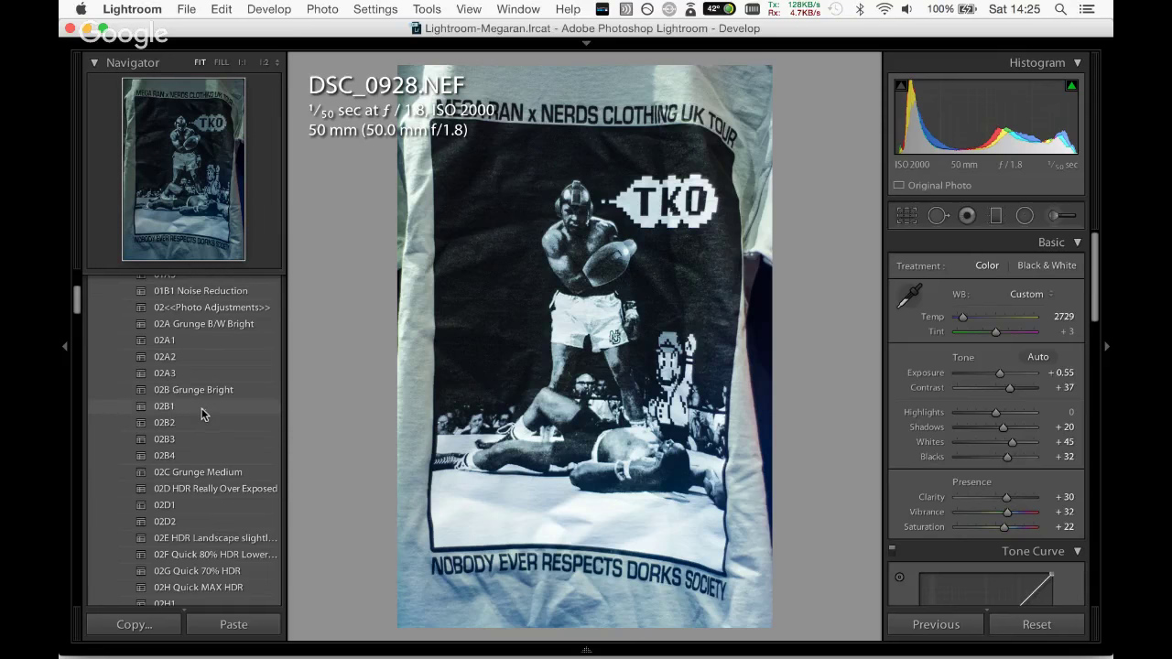
{"action": "left_click", "coordinate": [205, 329]}
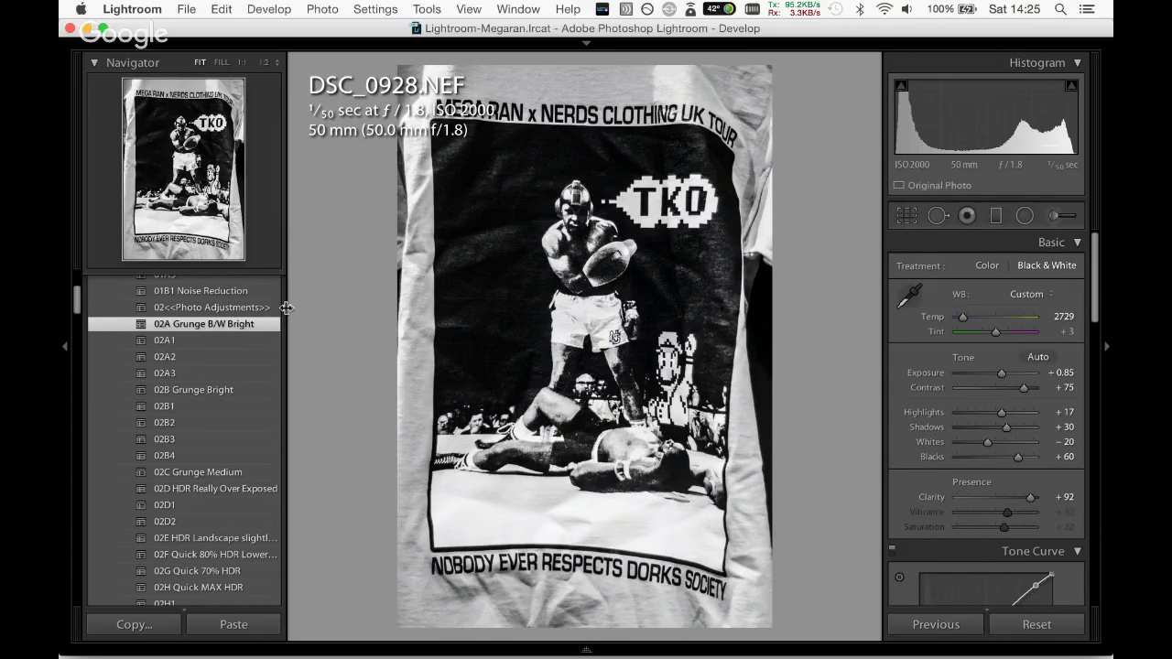
{"action": "left_click", "coordinate": [207, 293]}
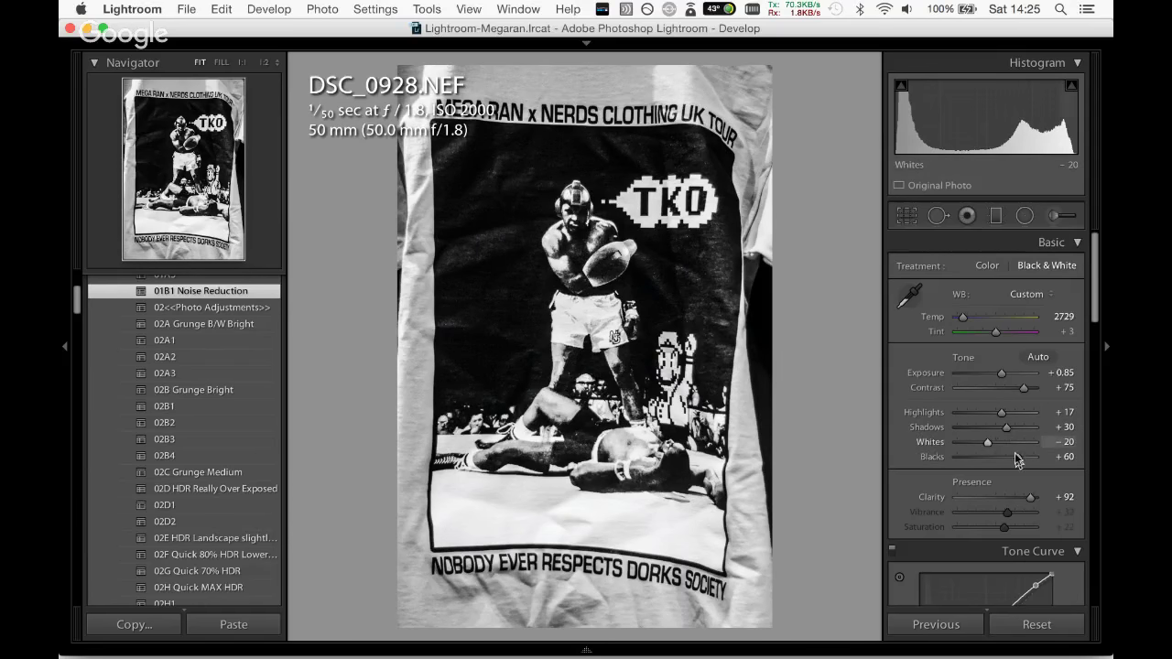
{"action": "left_click_drag", "start_coordinate": [1002, 413], "coordinate": [1021, 428]}
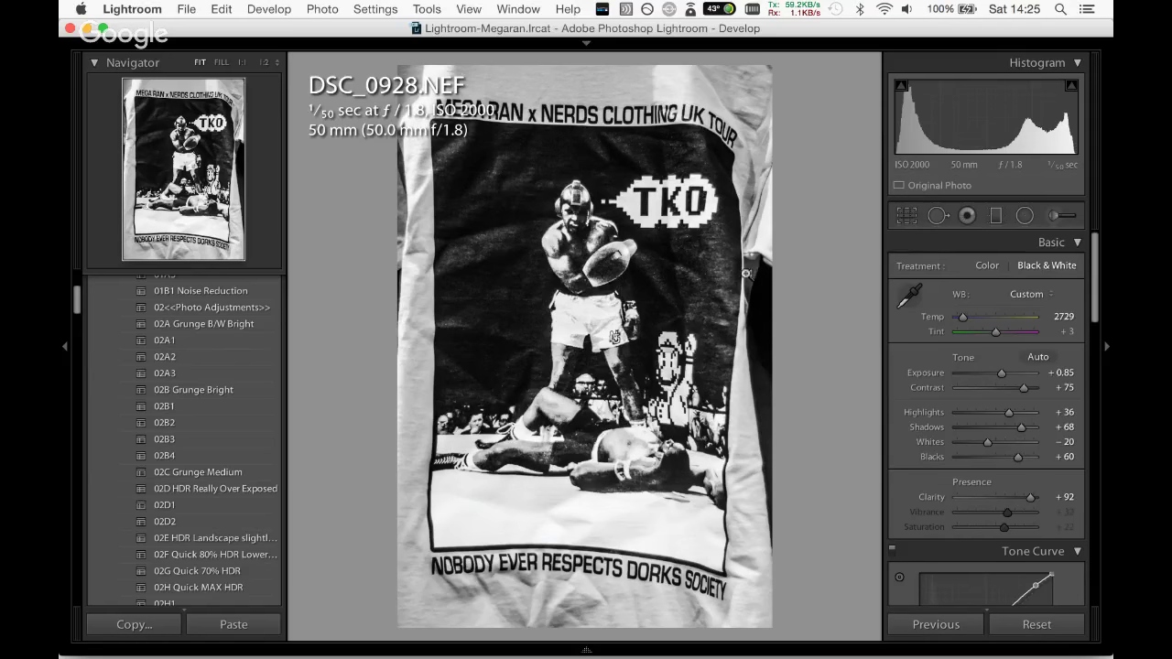
Crop DSC_0928.NEF by trimming a thin strip off both the top and the bottom of the shirt photo.
{"action": "left_click", "coordinate": [905, 215]}
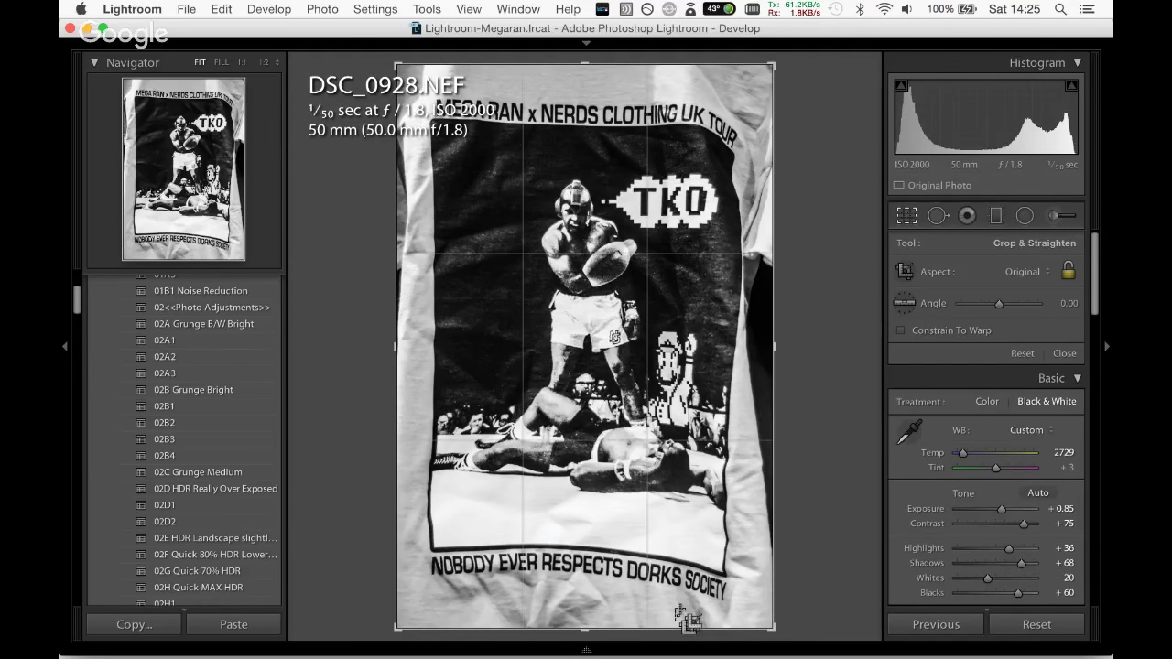
{"action": "left_click_drag", "start_coordinate": [604, 630], "coordinate": [604, 619]}
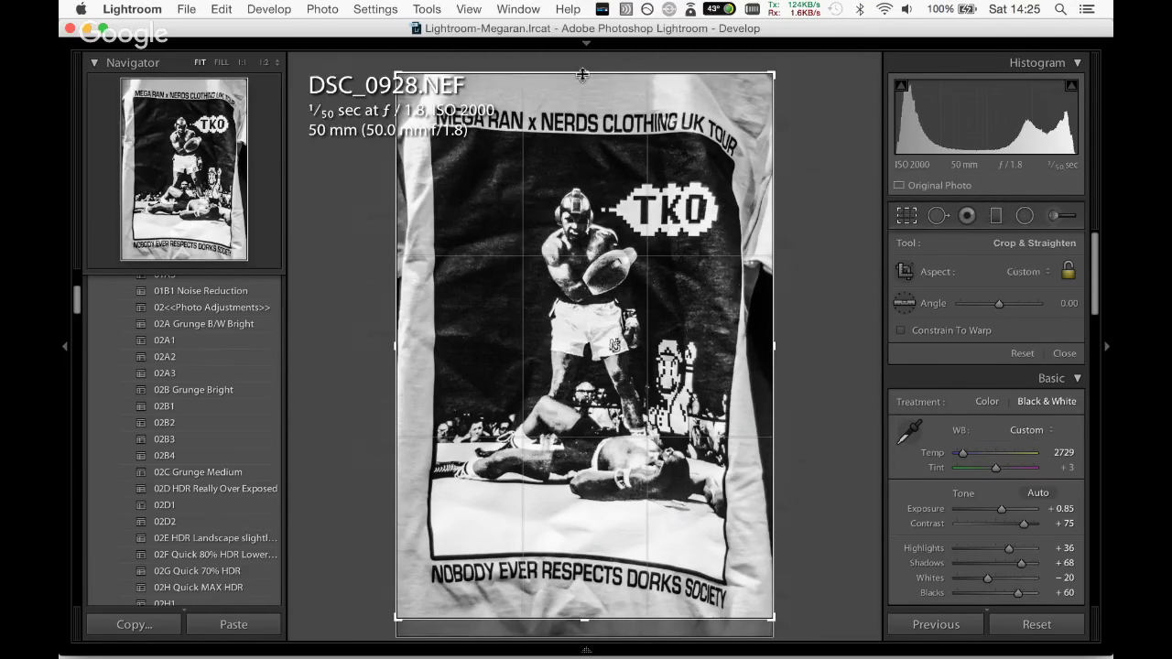
{"action": "left_click_drag", "start_coordinate": [583, 74], "coordinate": [578, 98]}
{"action": "key", "text": "Return"}
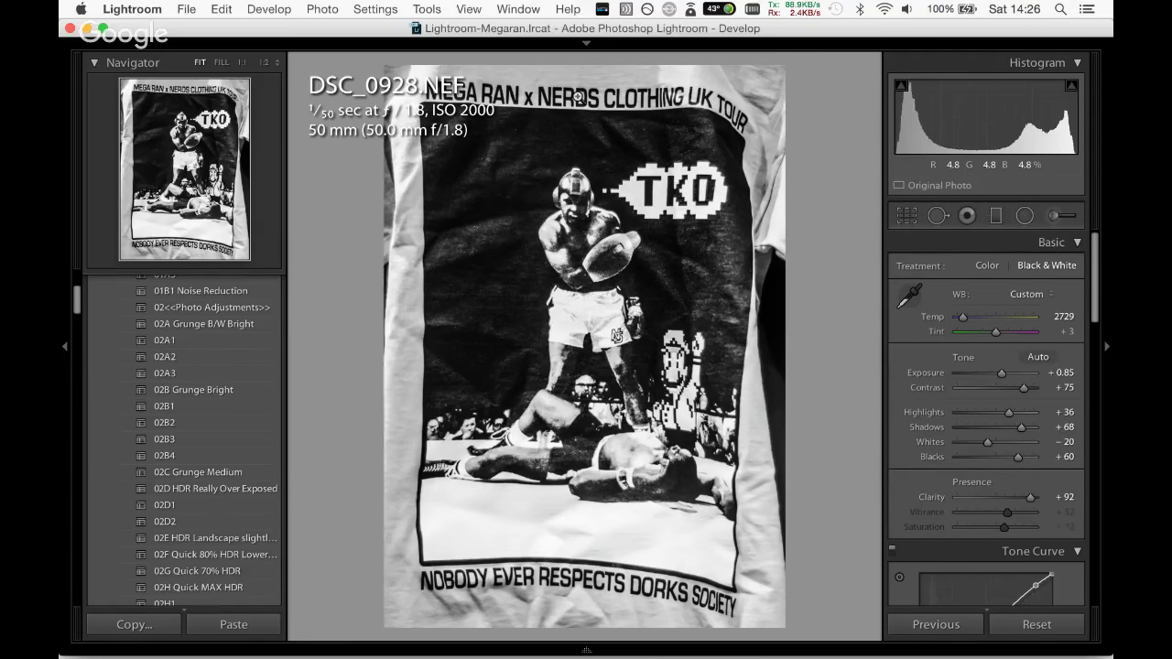
Open DSC_0938.NEF, the keyboard player on stage, and apply the 02D1 preset.
{"action": "key", "text": "Right"}
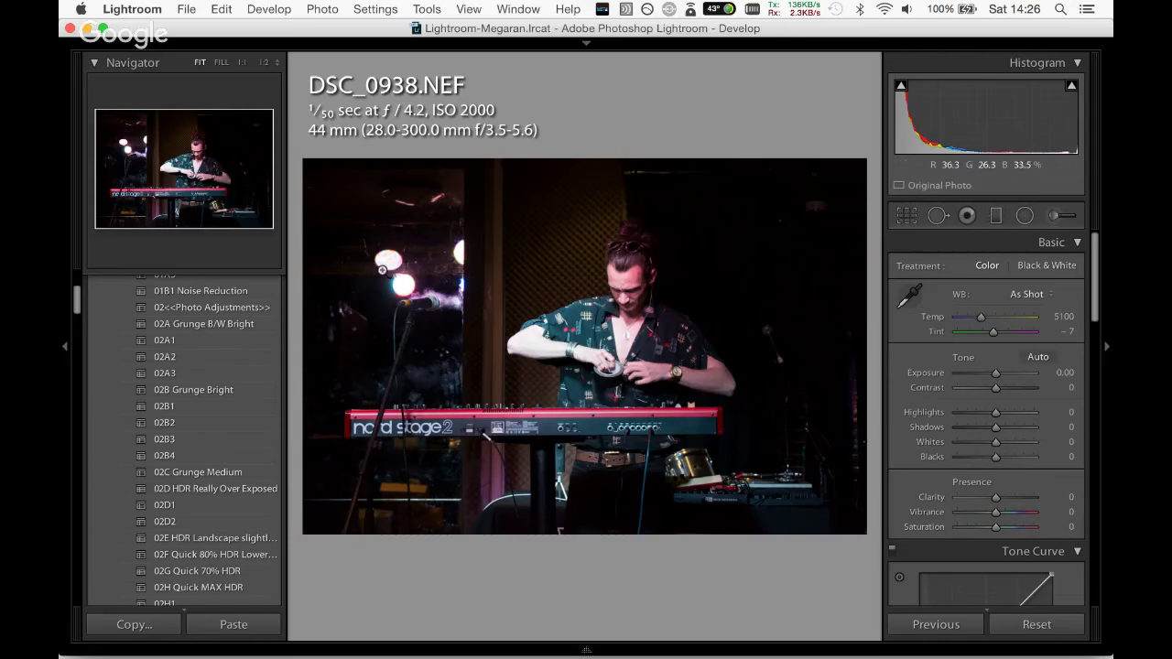
{"action": "left_click", "coordinate": [249, 499]}
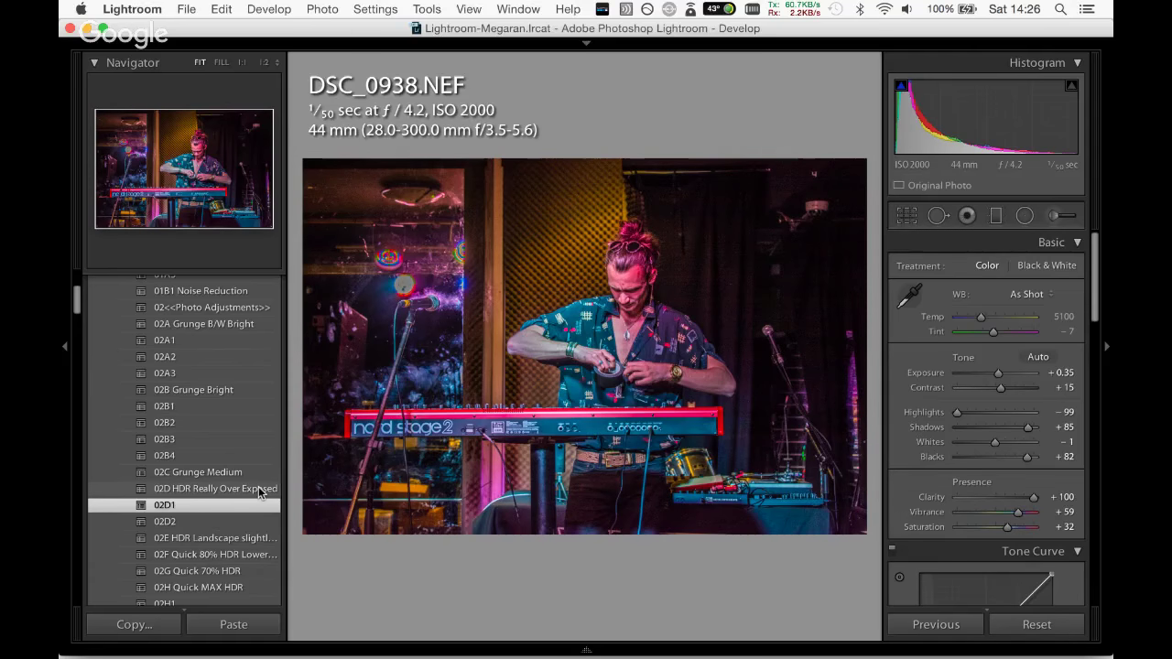
Apply the 02F Quick 80% HDR and 03D3 presets to DSC_0938.NEF, and set its temperature to 5646 and saturation to +11.
{"action": "left_click", "coordinate": [253, 550]}
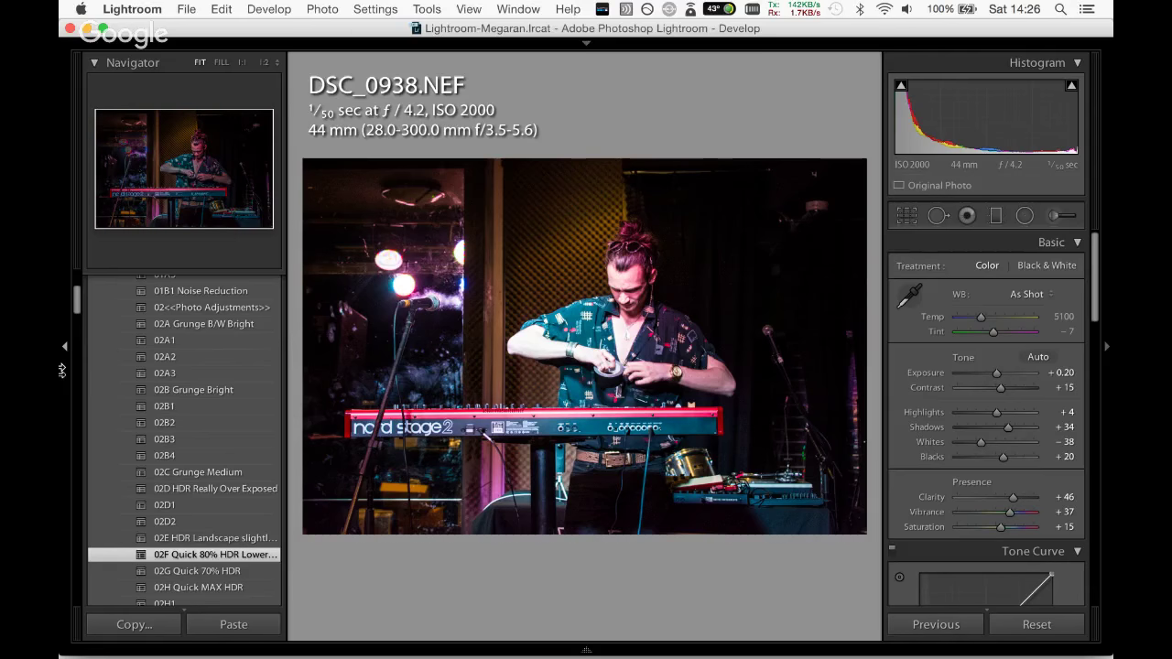
{"action": "scroll", "coordinate": [225, 357], "scroll_direction": "down", "scroll_amount": 5}
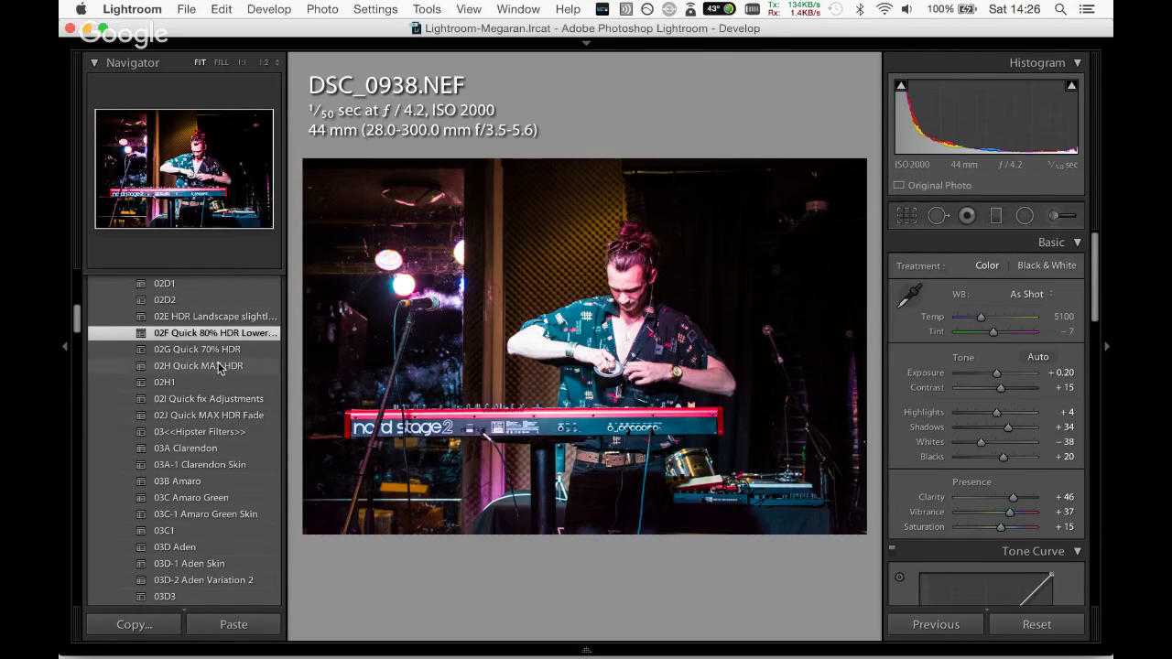
{"action": "scroll", "coordinate": [78, 339], "scroll_direction": "down", "scroll_amount": 5}
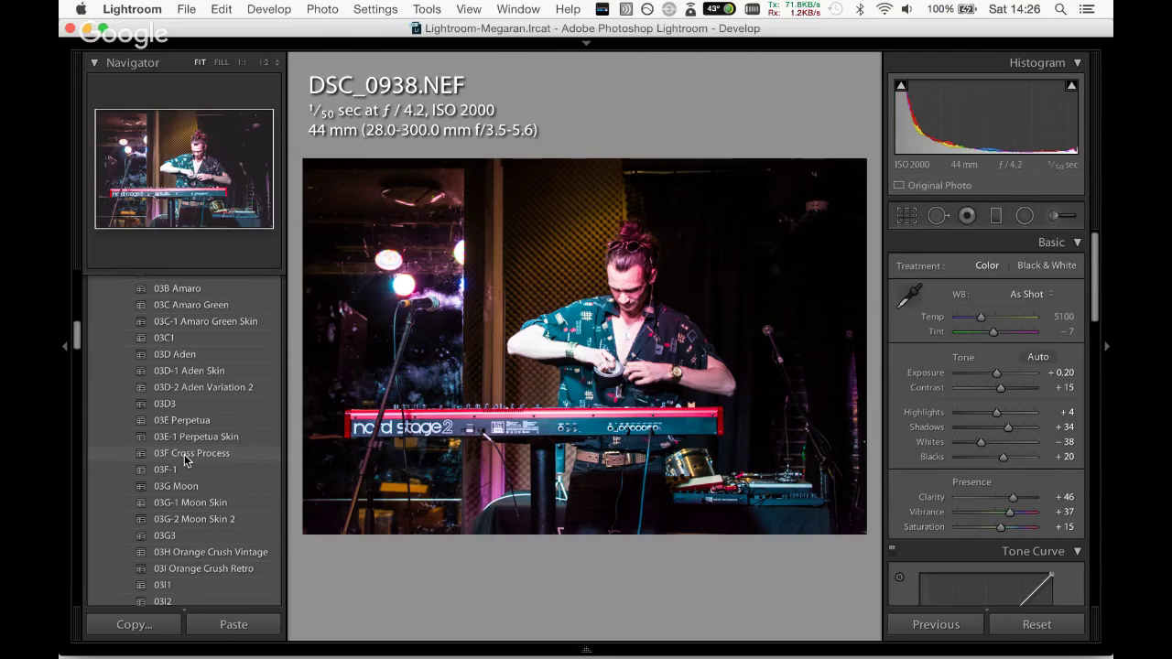
{"action": "left_click", "coordinate": [180, 407]}
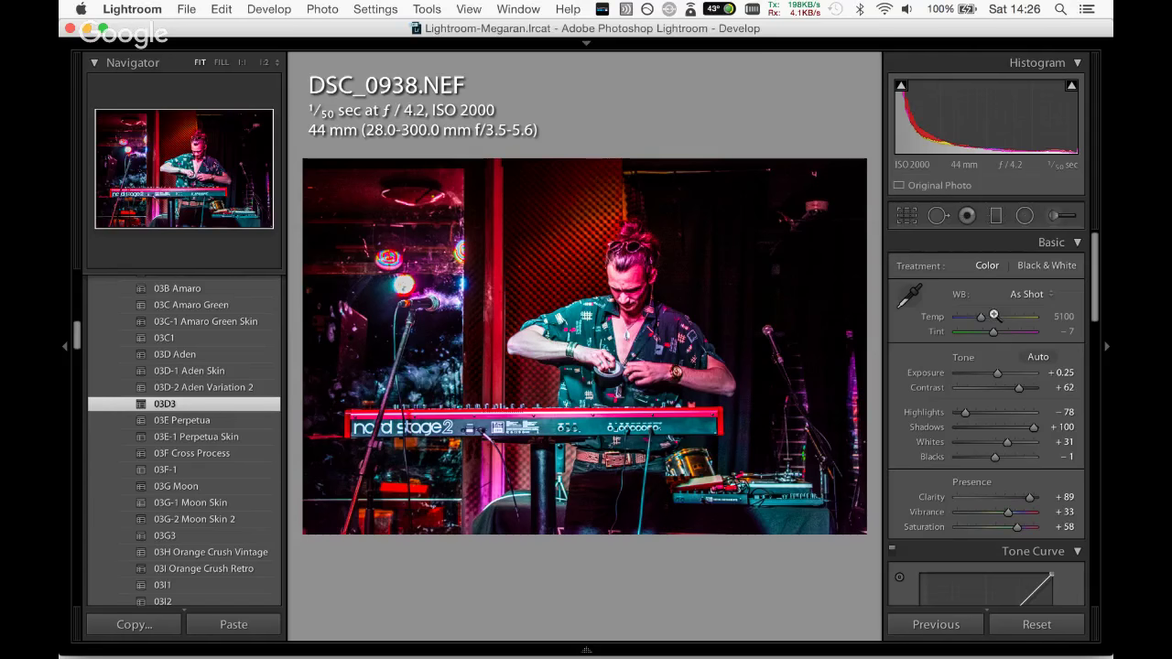
{"action": "left_click_drag", "start_coordinate": [980, 321], "coordinate": [985, 321]}
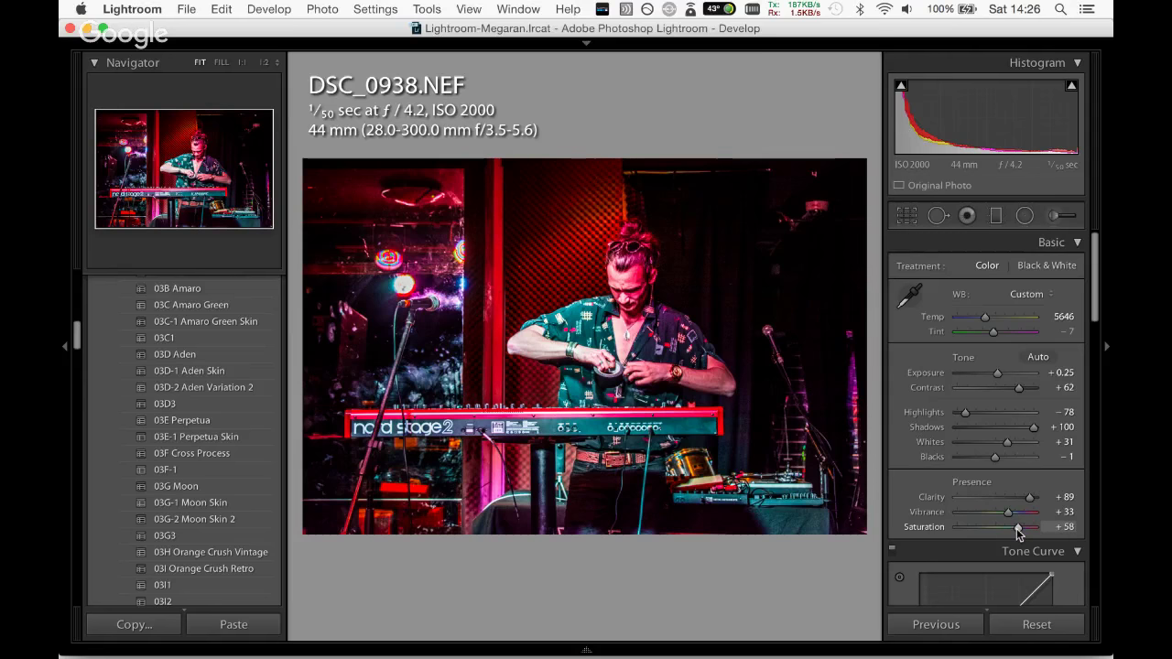
{"action": "mouse_move", "coordinate": [1018, 529]}
{"action": "left_mouse_down"}
{"action": "mouse_move", "coordinate": [995, 539]}
{"action": "mouse_move", "coordinate": [999, 529]}
{"action": "left_mouse_up"}
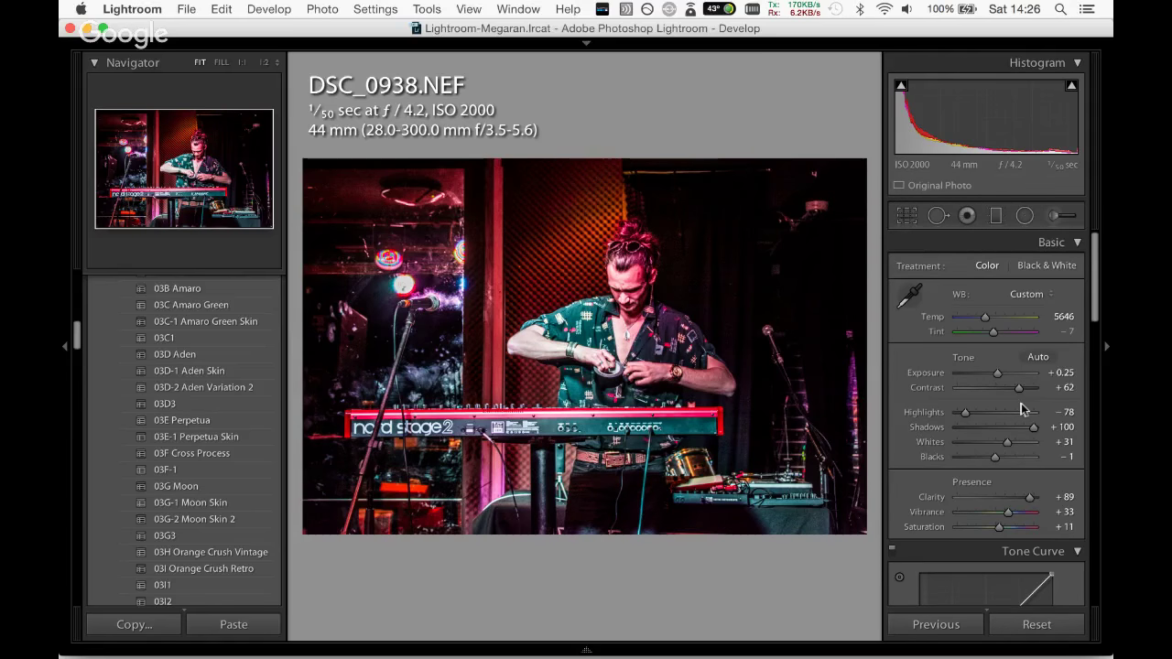
Adjust the HSL saturation of red to -1, orange to +6 and yellow to +32, and the luminance of red to -3 and orange to -44.
{"action": "left_click_drag", "start_coordinate": [1096, 276], "coordinate": [1094, 422]}
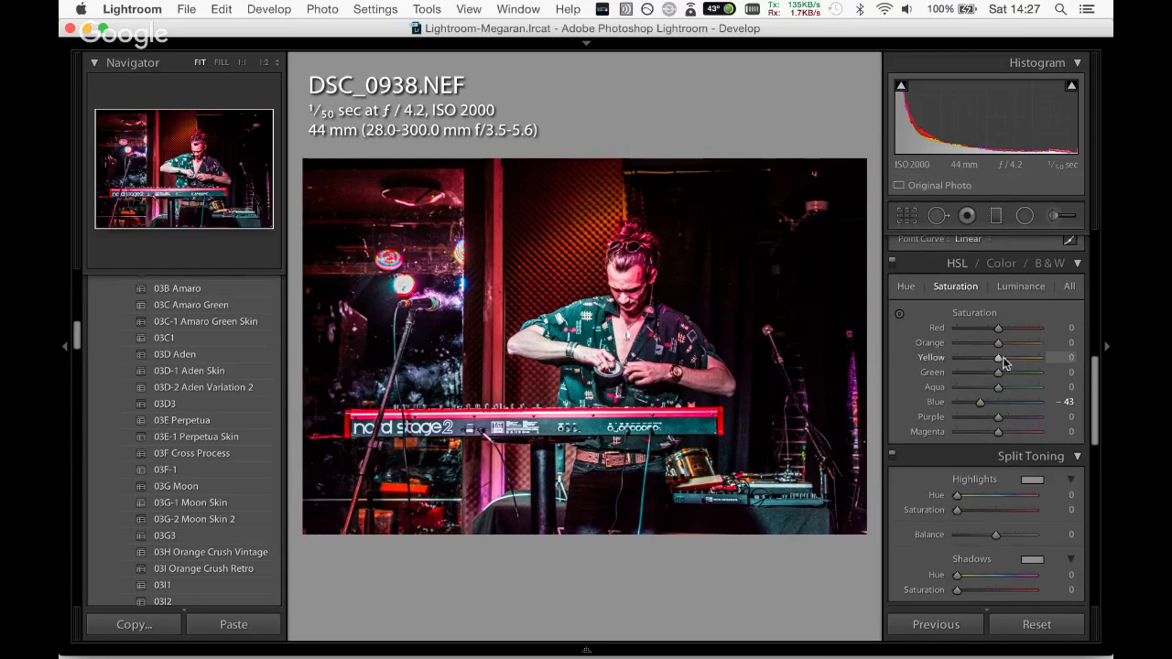
{"action": "mouse_move", "coordinate": [998, 330]}
{"action": "left_mouse_down"}
{"action": "mouse_move", "coordinate": [1014, 330]}
{"action": "mouse_move", "coordinate": [996, 327]}
{"action": "left_mouse_up"}
{"action": "left_click", "coordinate": [1020, 286]}
{"action": "left_click_drag", "start_coordinate": [998, 342], "coordinate": [978, 345]}
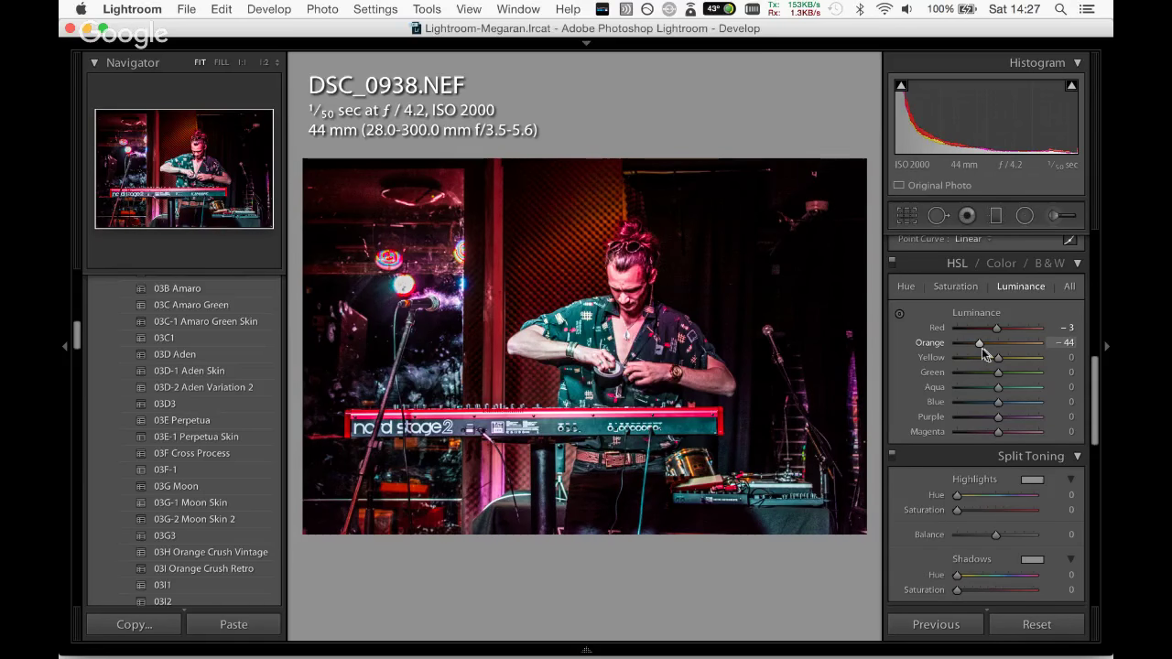
{"action": "left_click", "coordinate": [955, 287]}
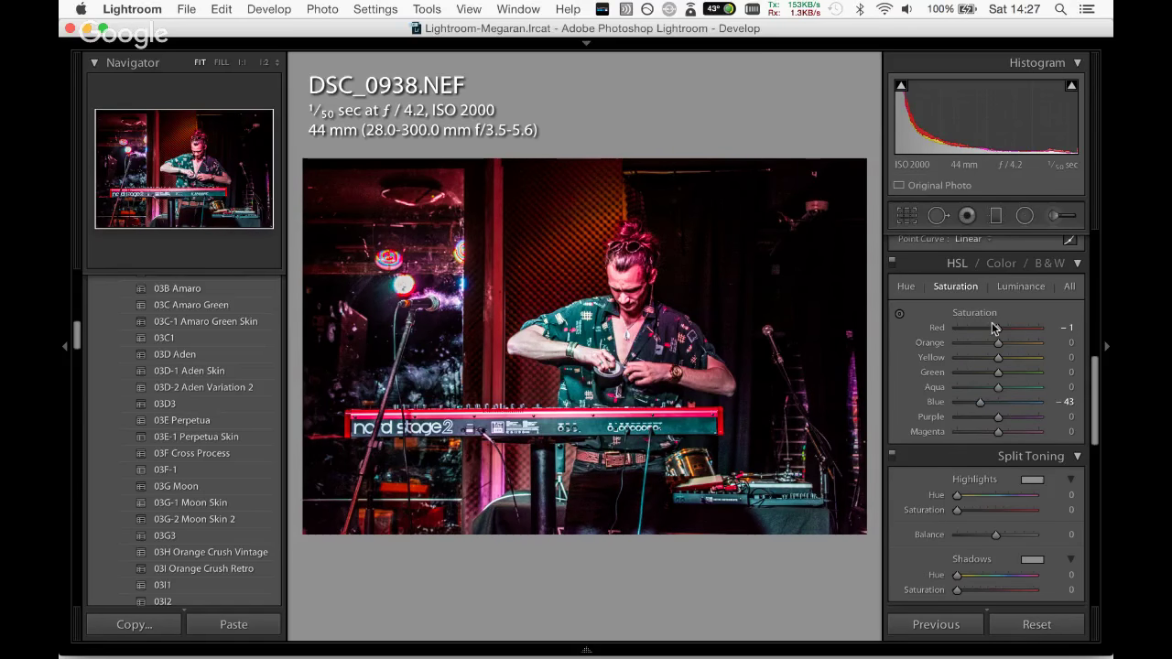
{"action": "left_click_drag", "start_coordinate": [983, 342], "coordinate": [1006, 370]}
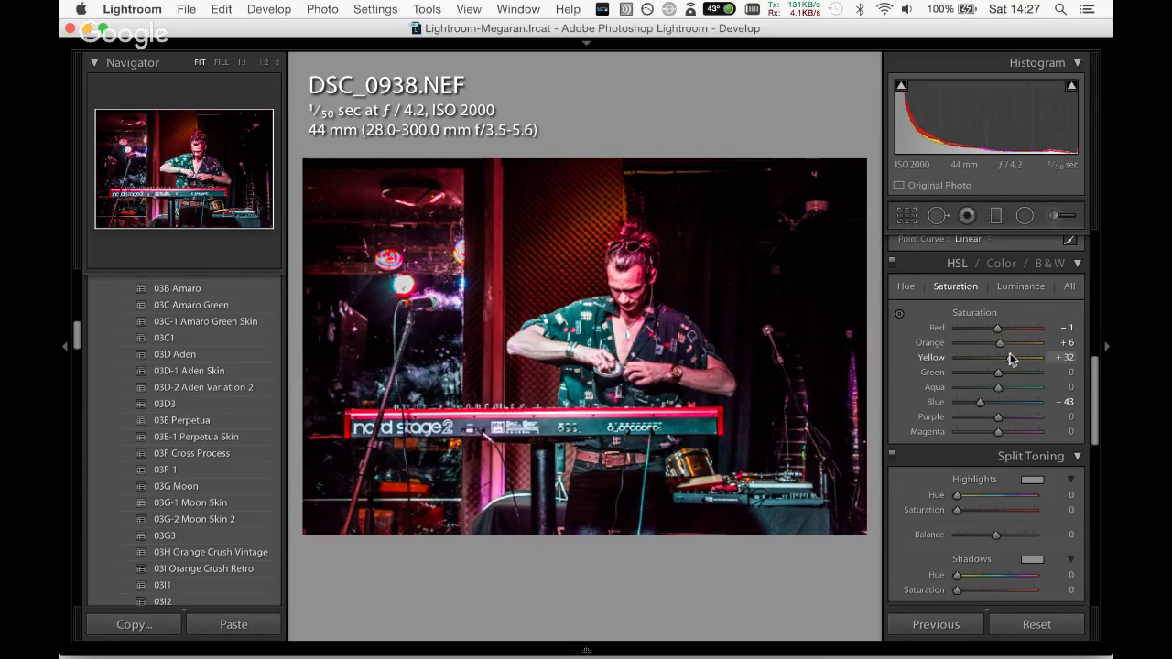
Crop DSC_0938.NEF around the keyboard player by trimming strips off the top, the bottom and the right side of the photo.
{"action": "scroll", "coordinate": [1088, 329], "scroll_direction": "up", "scroll_amount": 5}
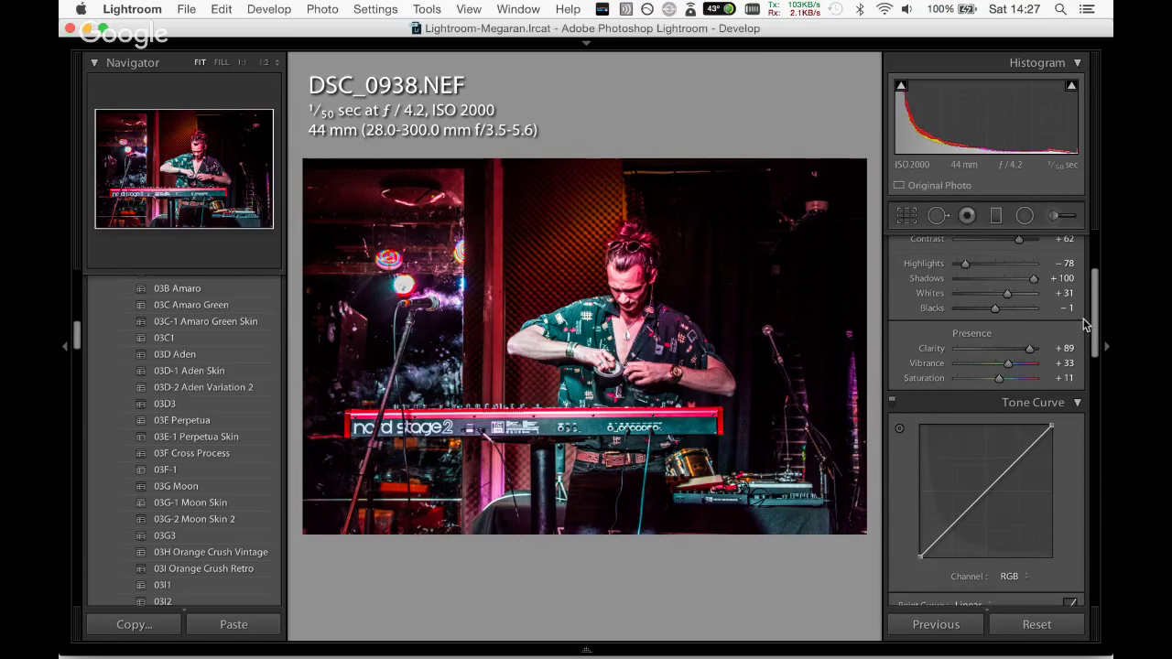
{"action": "left_click", "coordinate": [906, 217]}
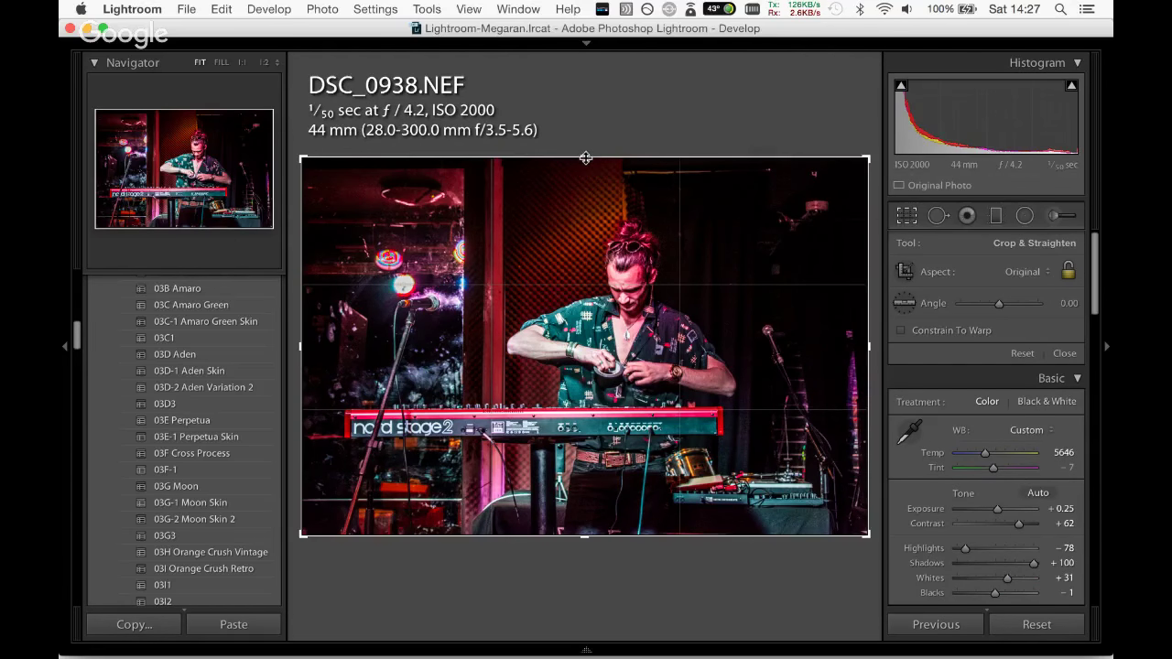
{"action": "left_click_drag", "start_coordinate": [584, 158], "coordinate": [586, 179]}
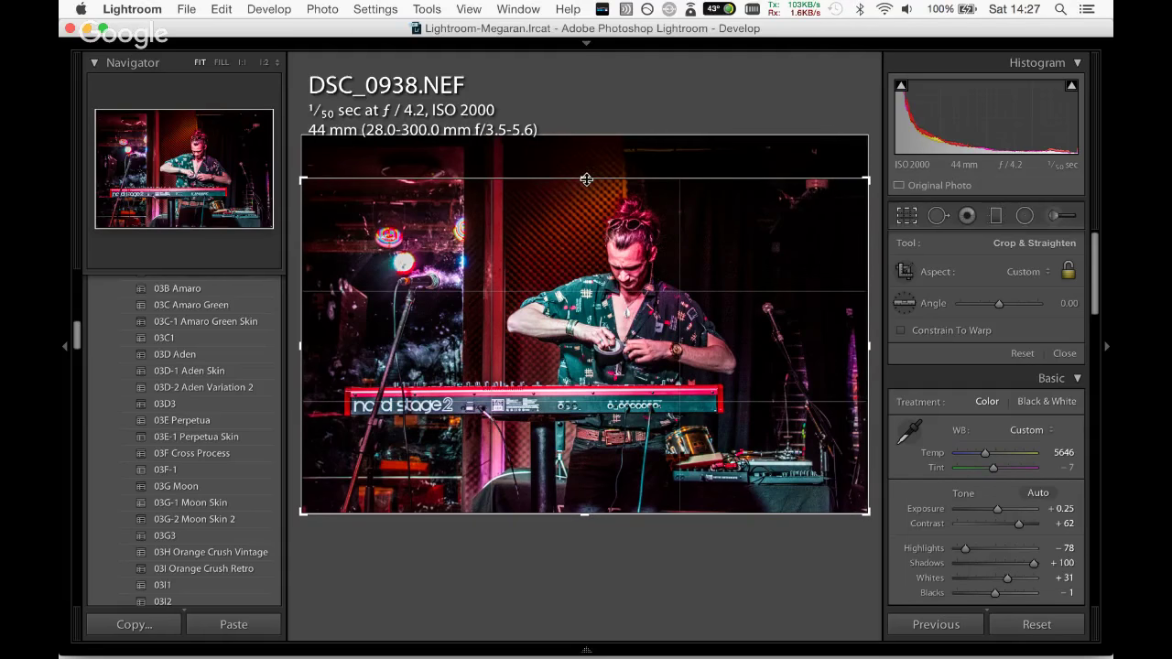
{"action": "left_click_drag", "start_coordinate": [867, 346], "coordinate": [845, 347]}
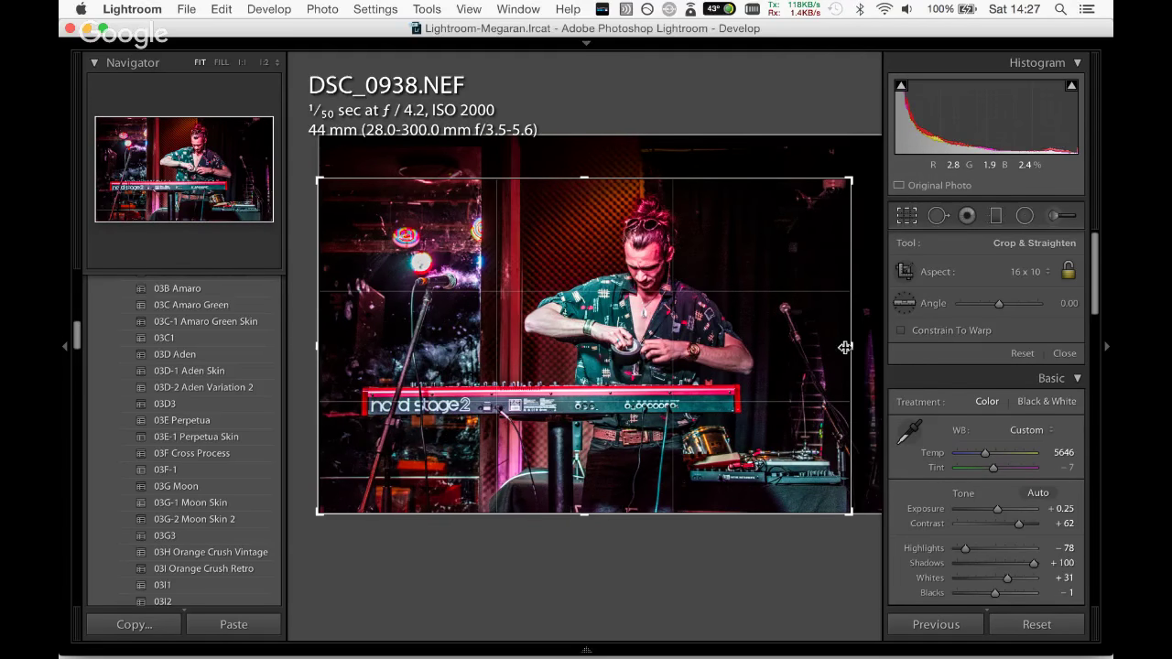
{"action": "mouse_move", "coordinate": [320, 348]}
{"action": "left_mouse_down"}
{"action": "mouse_move", "coordinate": [347, 356]}
{"action": "mouse_move", "coordinate": [327, 346]}
{"action": "left_mouse_up"}
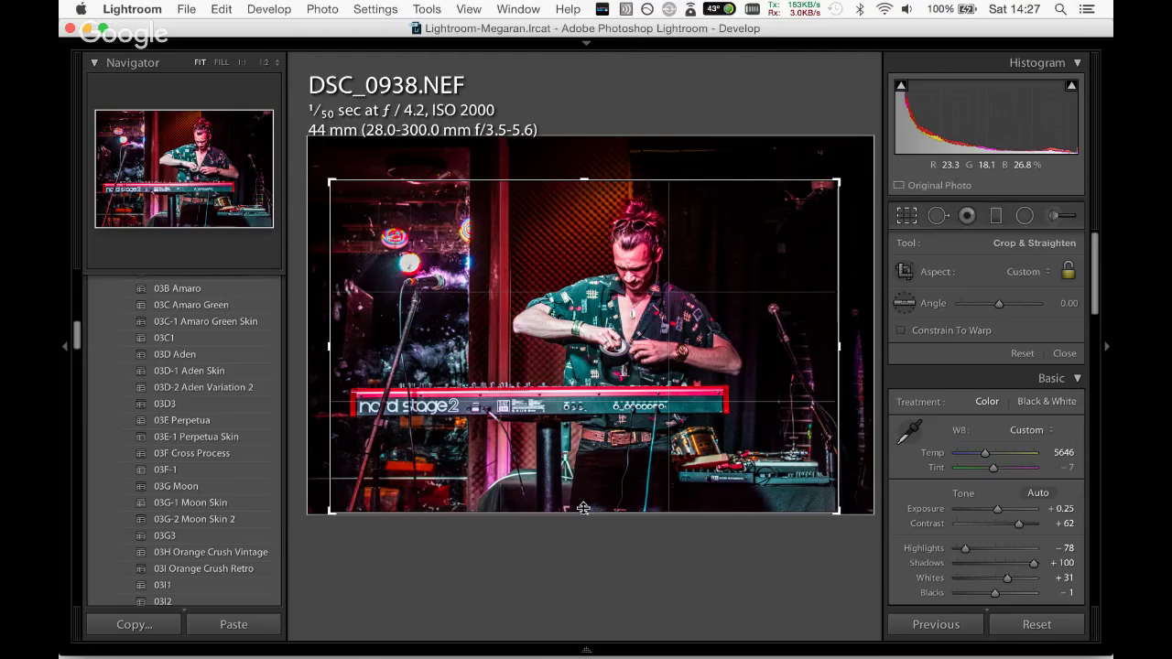
{"action": "key", "text": "super+z"}
{"action": "left_click_drag", "start_coordinate": [582, 500], "coordinate": [580, 493]}
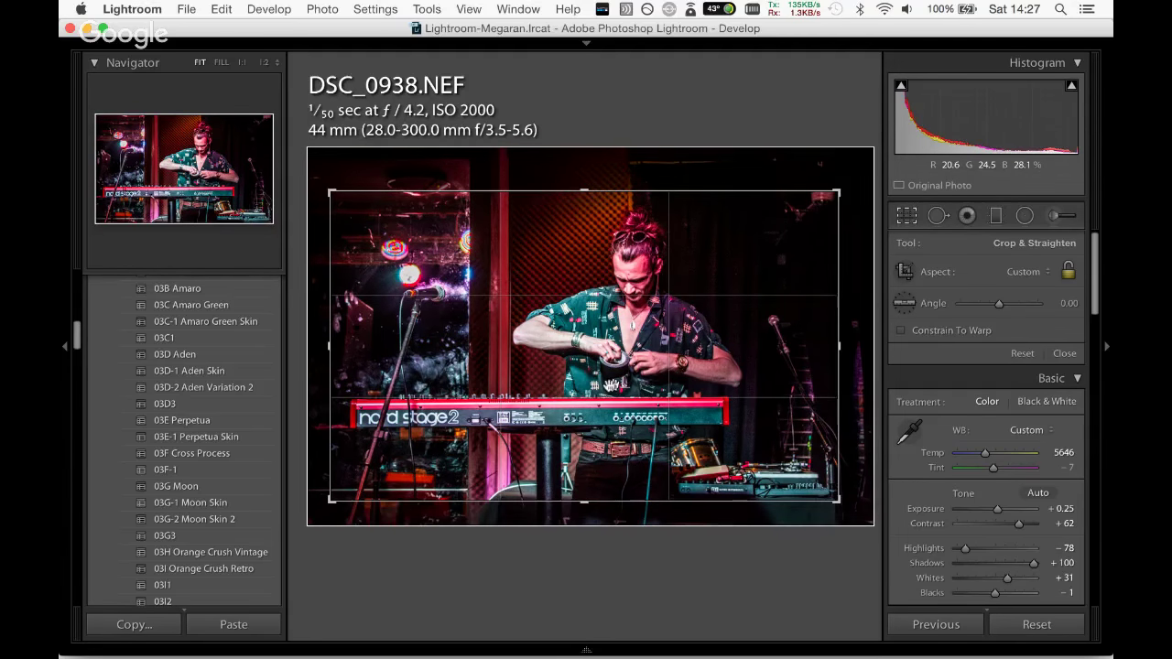
{"action": "left_click_drag", "start_coordinate": [834, 313], "coordinate": [832, 317]}
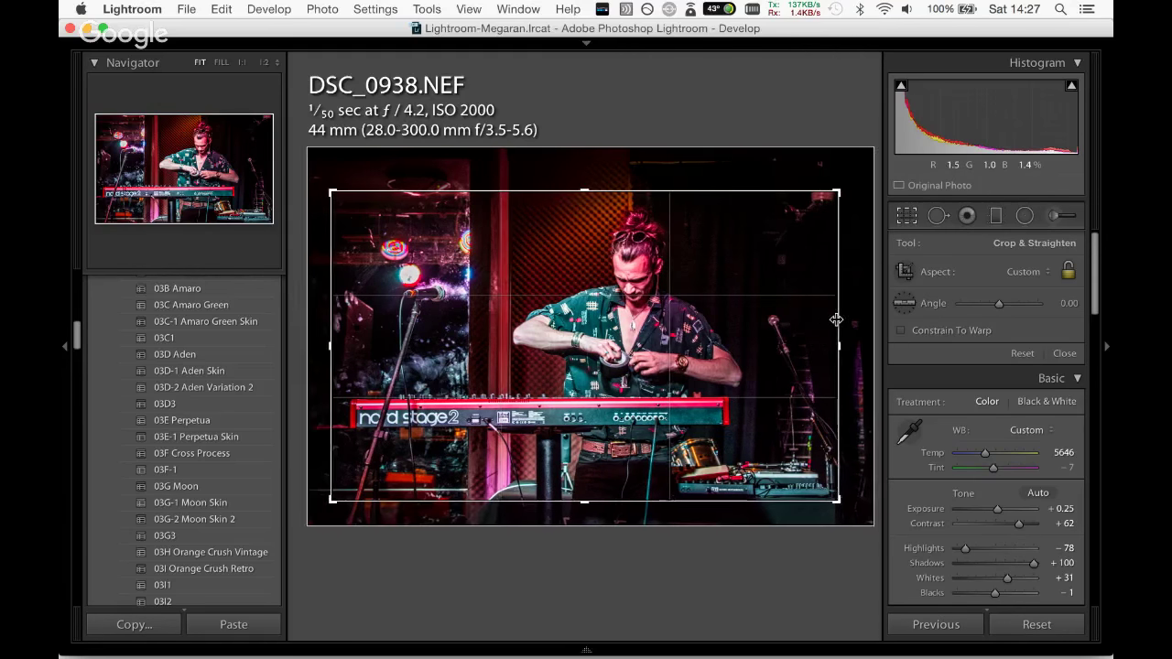
{"action": "left_click_drag", "start_coordinate": [715, 343], "coordinate": [747, 309]}
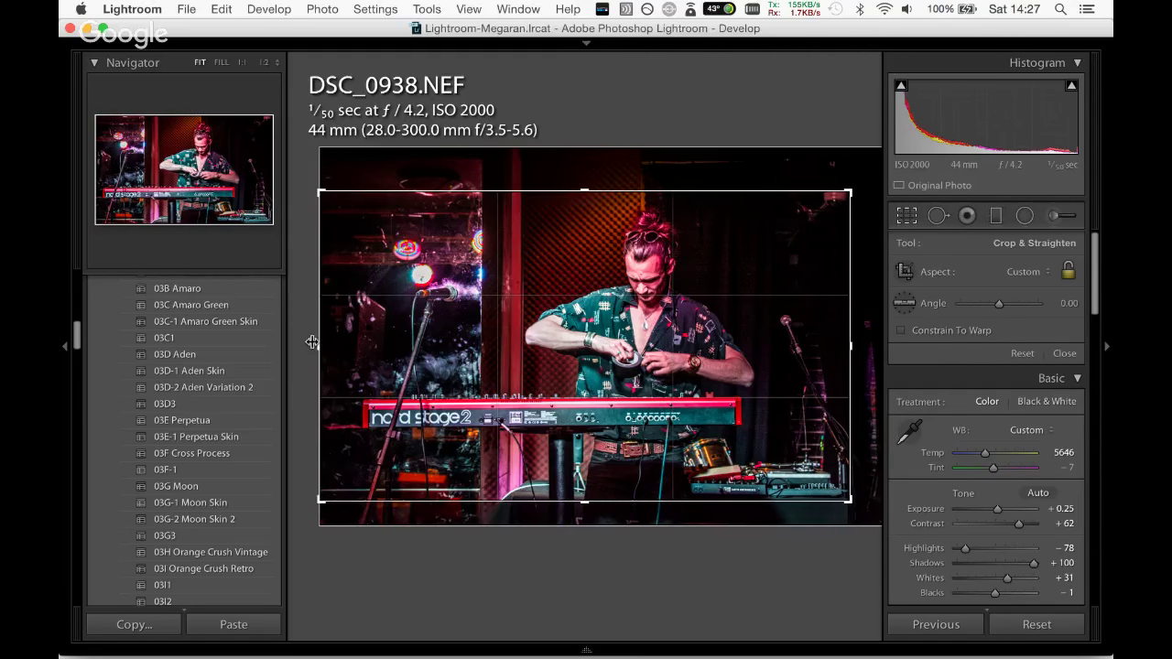
{"action": "left_click_drag", "start_coordinate": [846, 346], "coordinate": [841, 354]}
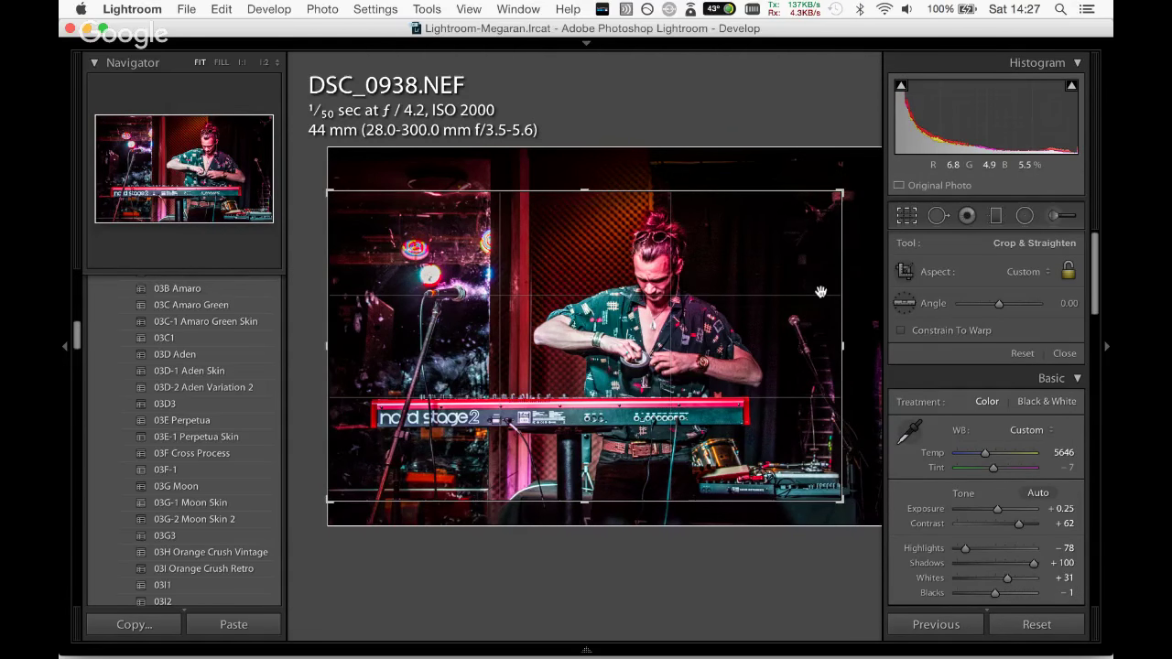
{"action": "key", "text": "Return"}
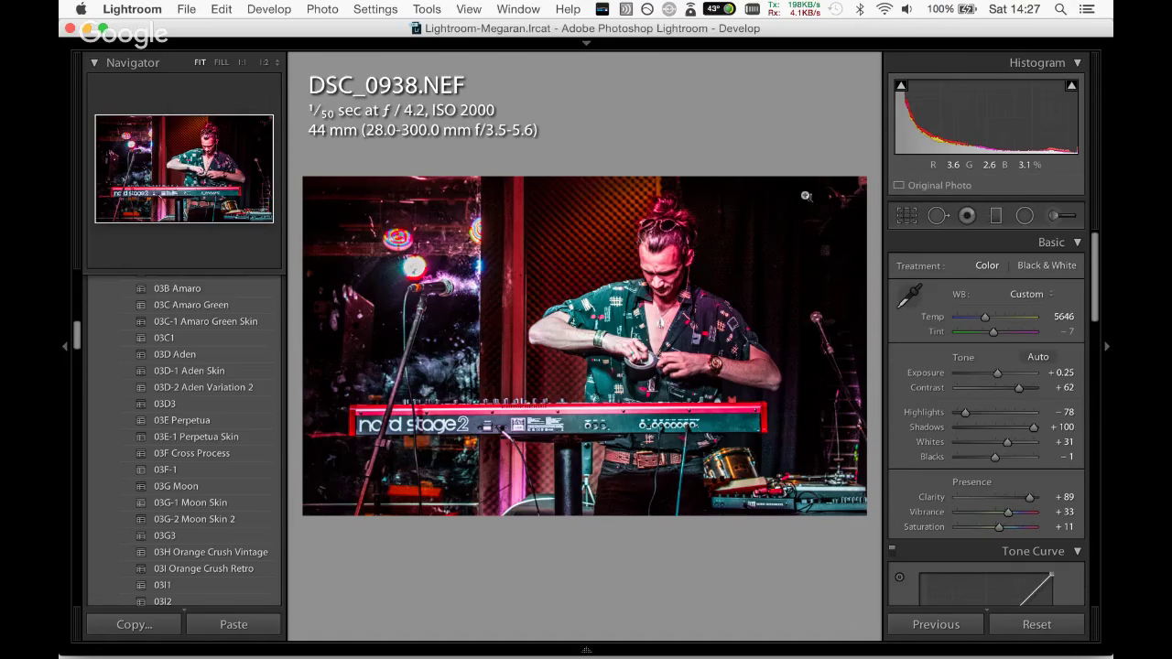
Straighten the cropped keyboard photo by rotating it to an angle of about 0.94.
{"action": "key", "text": "r"}
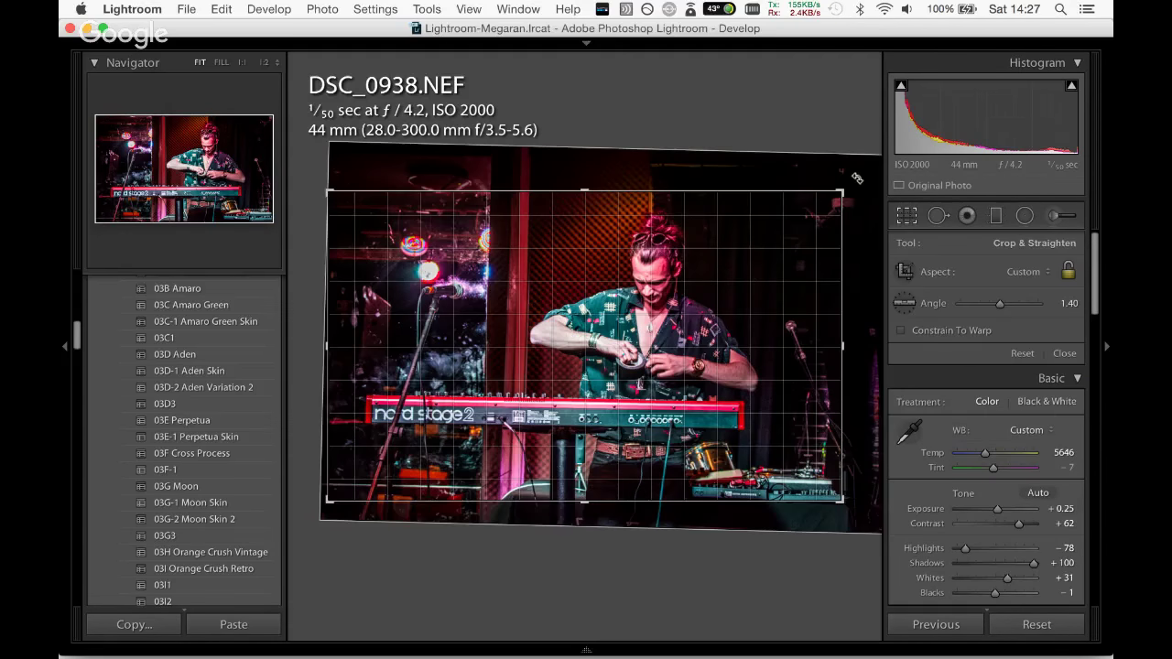
{"action": "left_click_drag", "start_coordinate": [857, 178], "coordinate": [850, 195]}
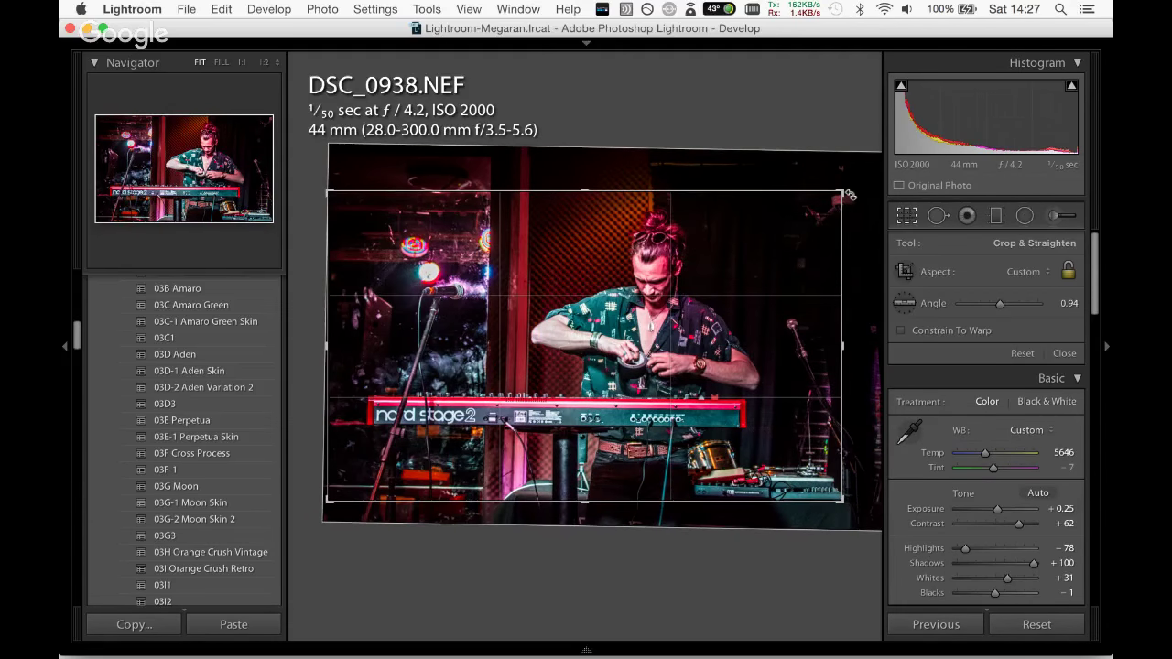
{"action": "key", "text": "r"}
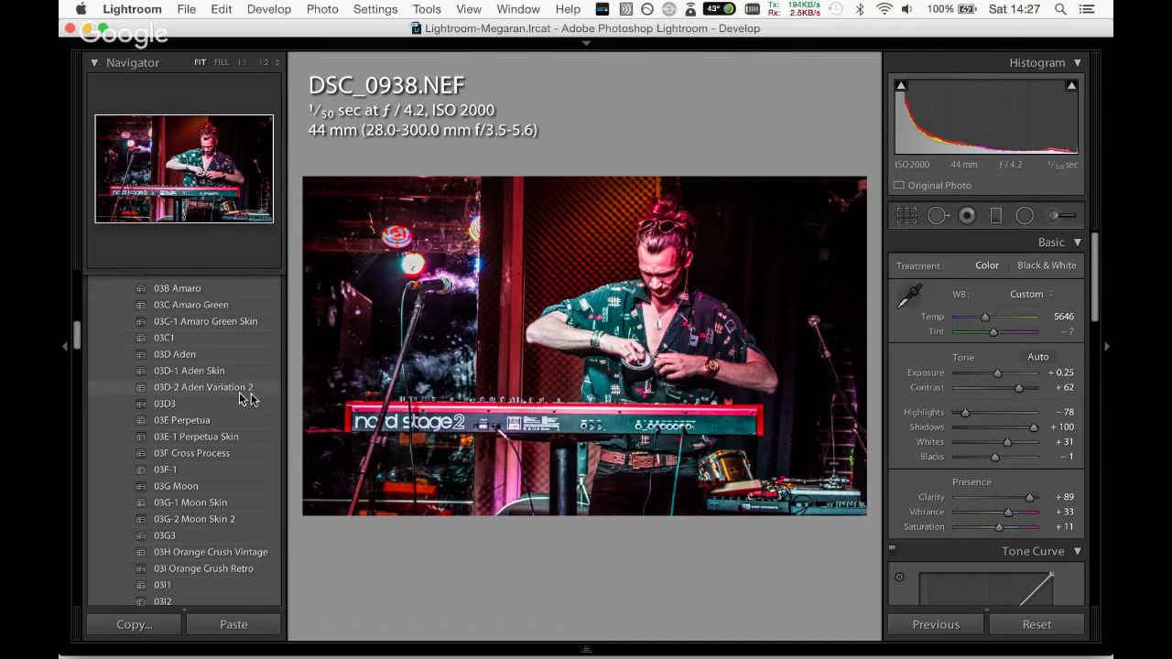
Apply the 01A Perpetua Filter preset to DSC_0938.NEF.
{"action": "scroll", "coordinate": [194, 343], "scroll_direction": "up", "scroll_amount": 5}
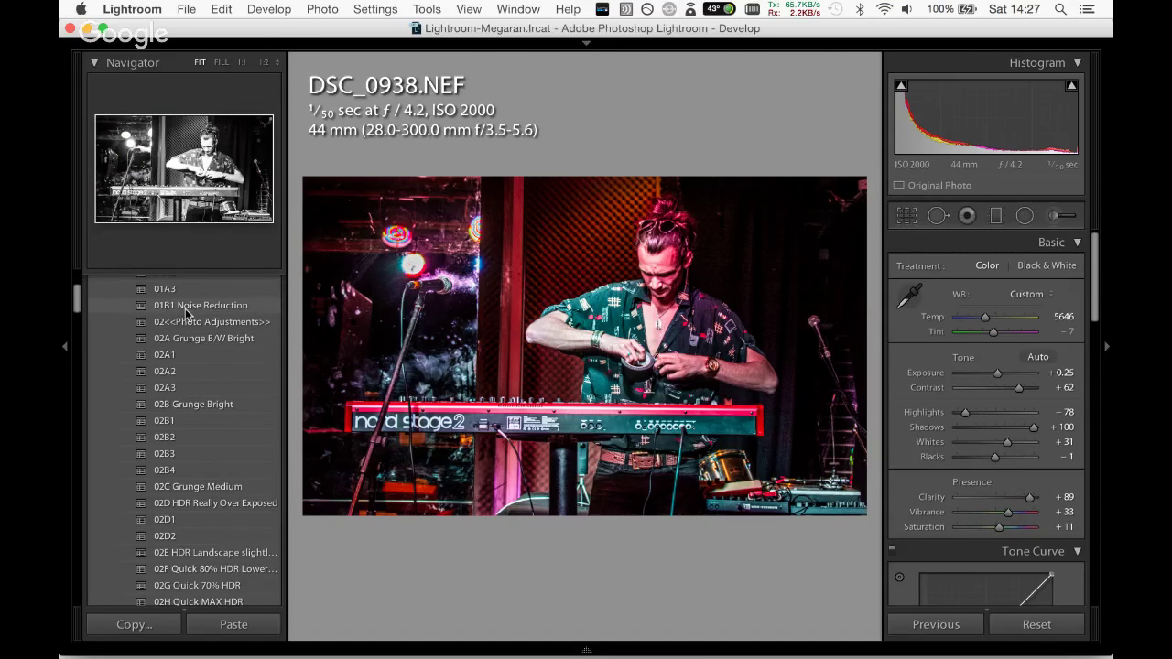
{"action": "scroll", "coordinate": [186, 314], "scroll_direction": "up", "scroll_amount": 3}
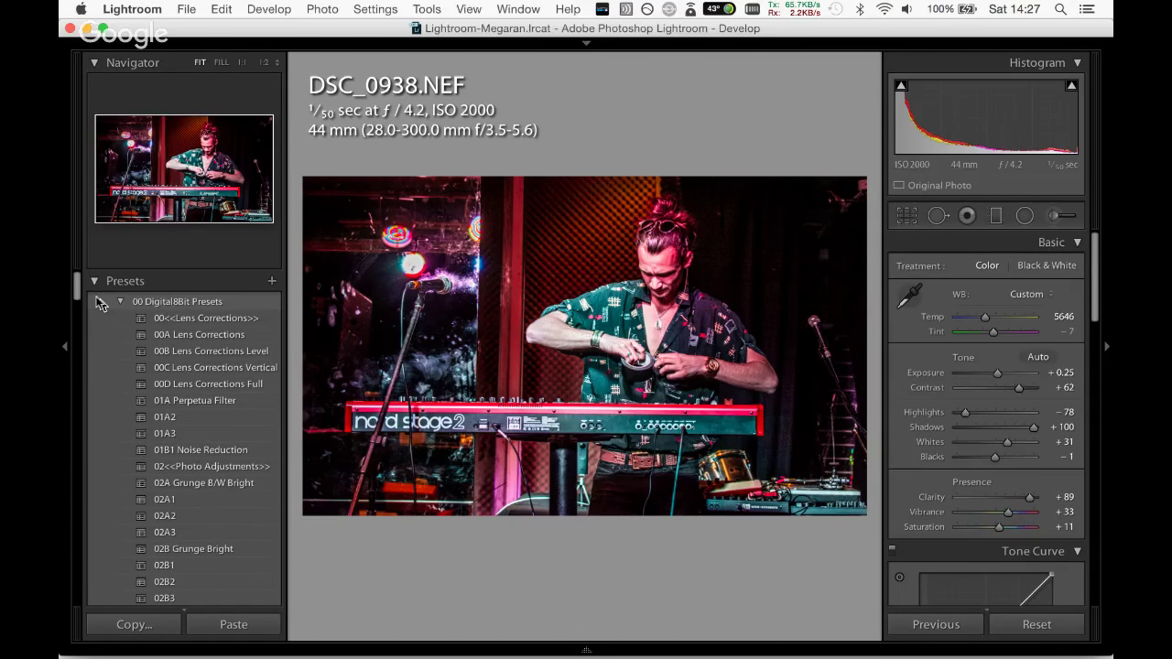
{"action": "left_click", "coordinate": [183, 401]}
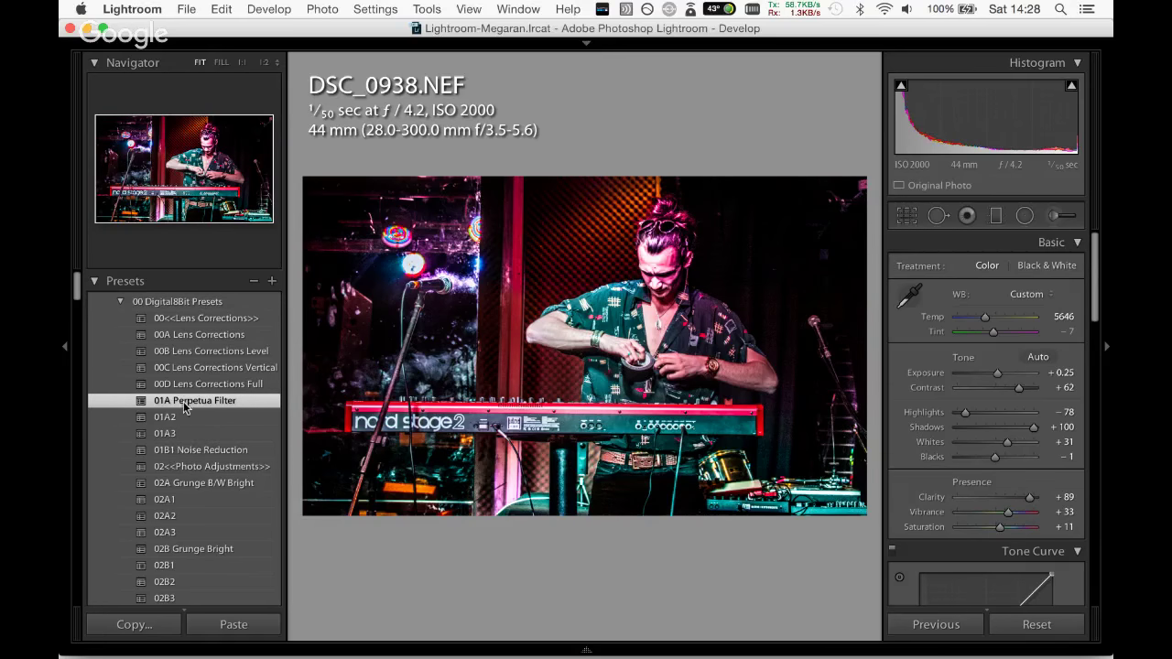
Change the color of the graduated filter crossing the player's shoulders to a soft blue-violet with hue 240 and saturation 32%.
{"action": "left_click", "coordinate": [999, 217]}
{"action": "left_click_drag", "start_coordinate": [642, 273], "coordinate": [645, 303]}
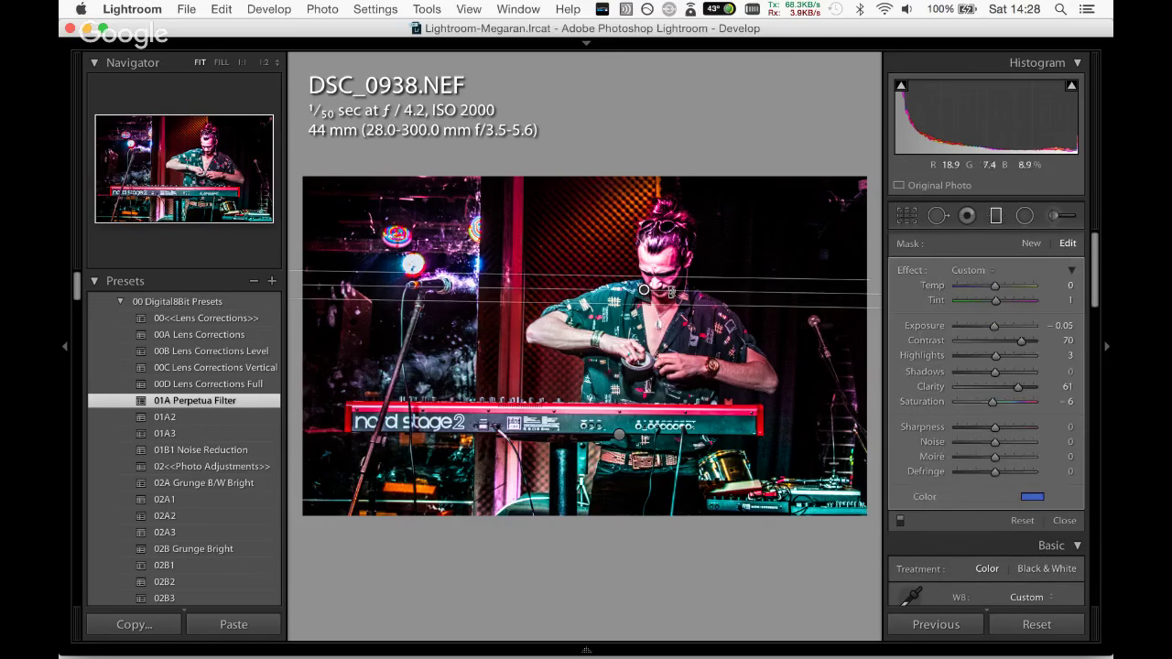
{"action": "left_click", "coordinate": [1033, 498]}
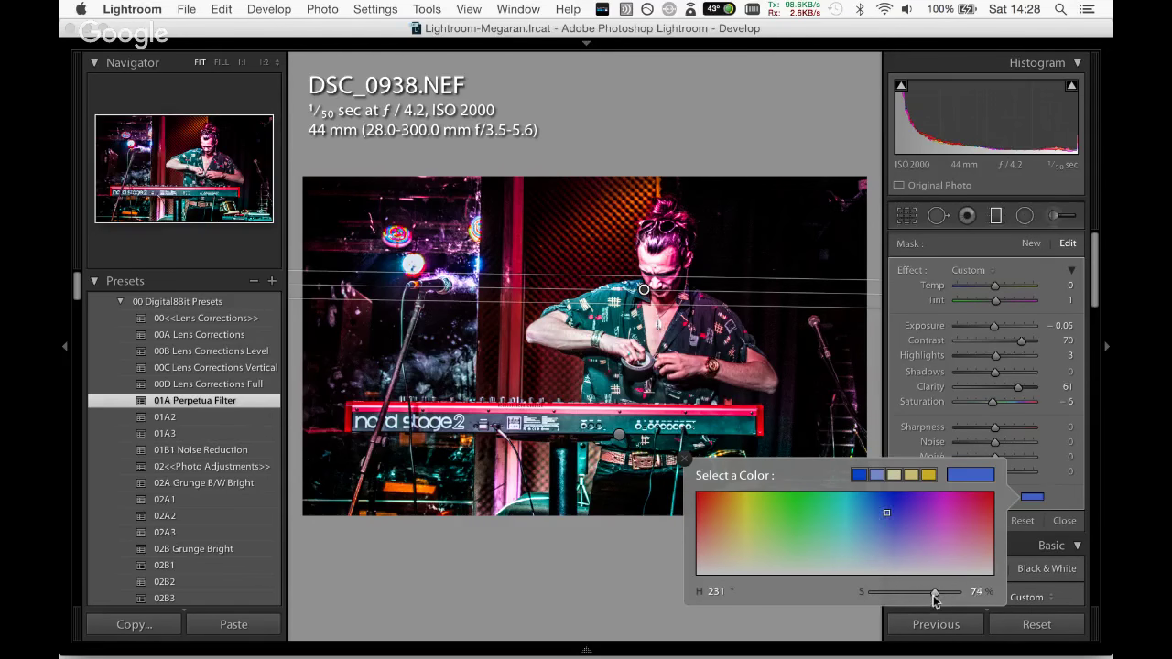
{"action": "left_click_drag", "start_coordinate": [936, 595], "coordinate": [886, 609]}
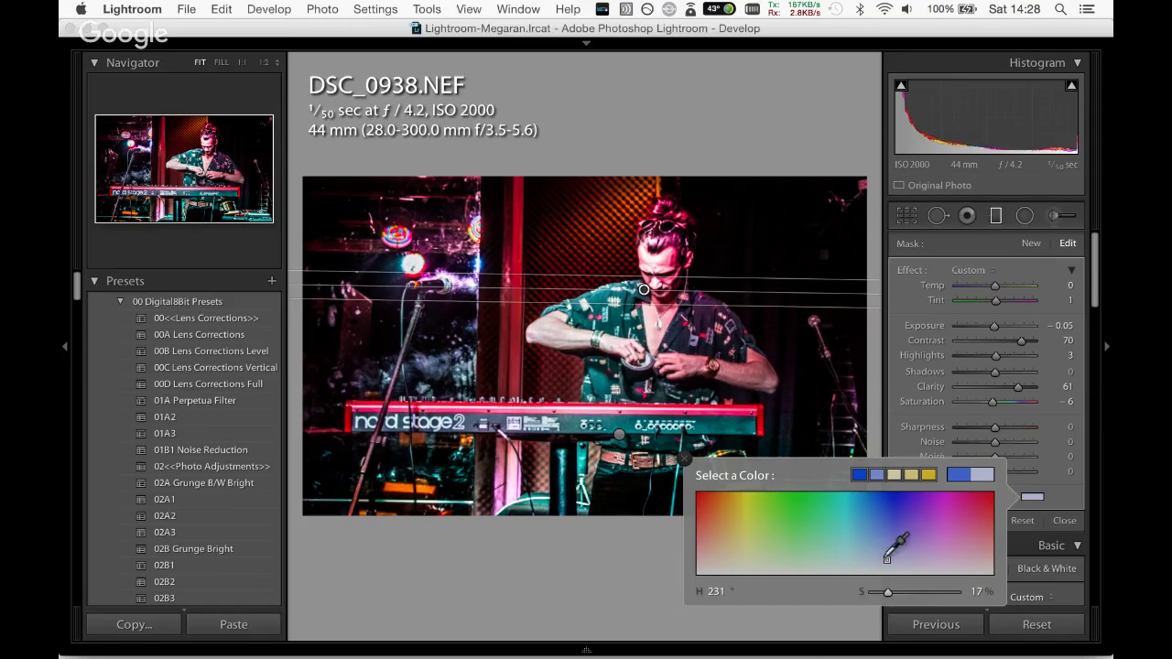
{"action": "left_click", "coordinate": [886, 561]}
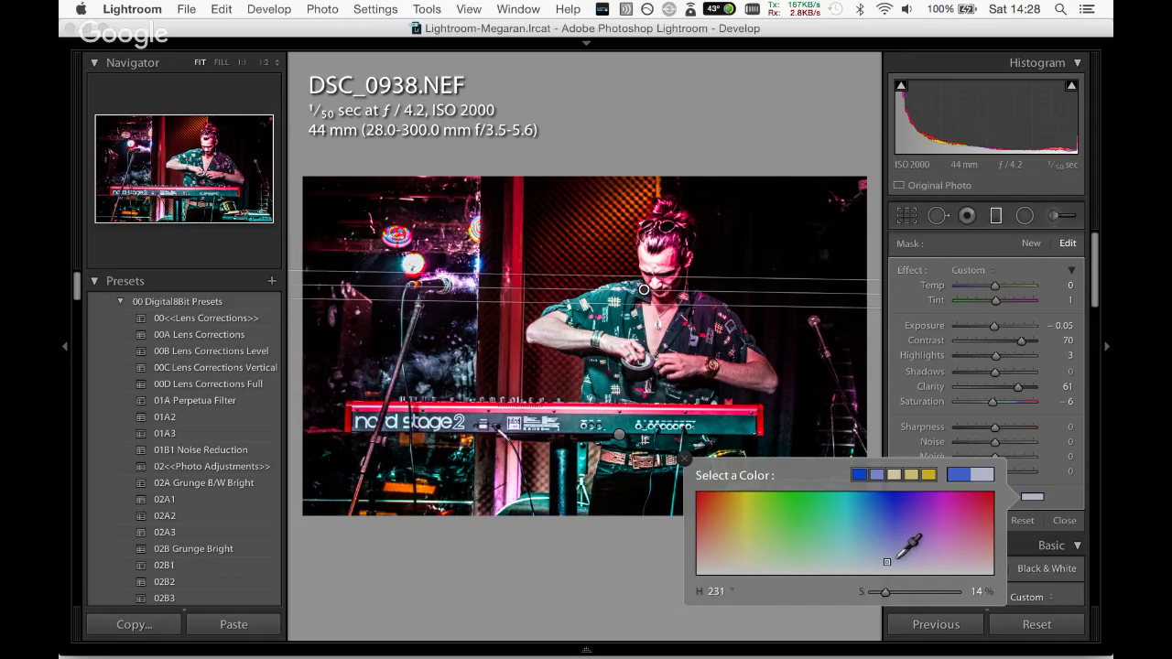
{"action": "left_click", "coordinate": [895, 546]}
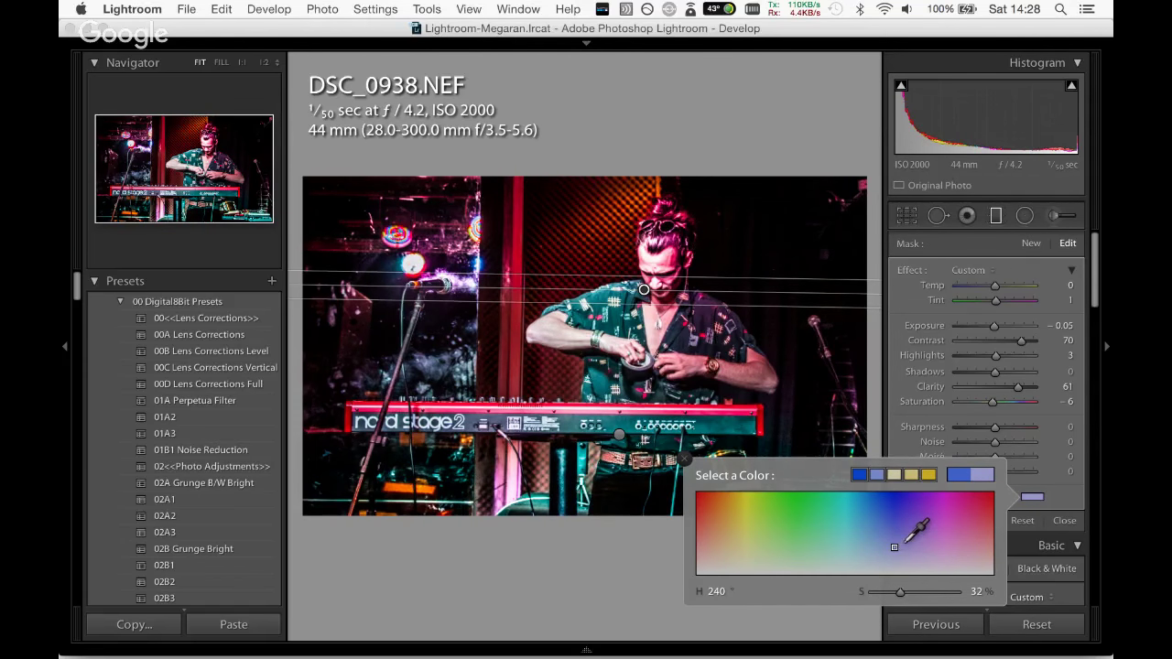
{"action": "key", "text": "Return"}
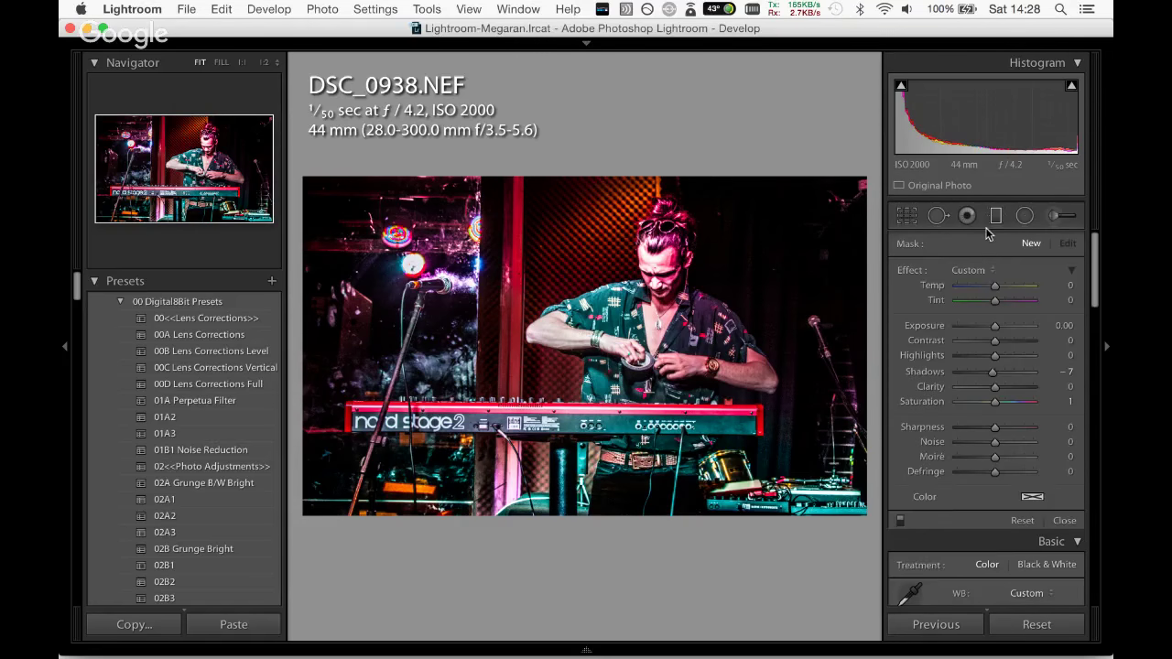
{"action": "left_click", "coordinate": [967, 215]}
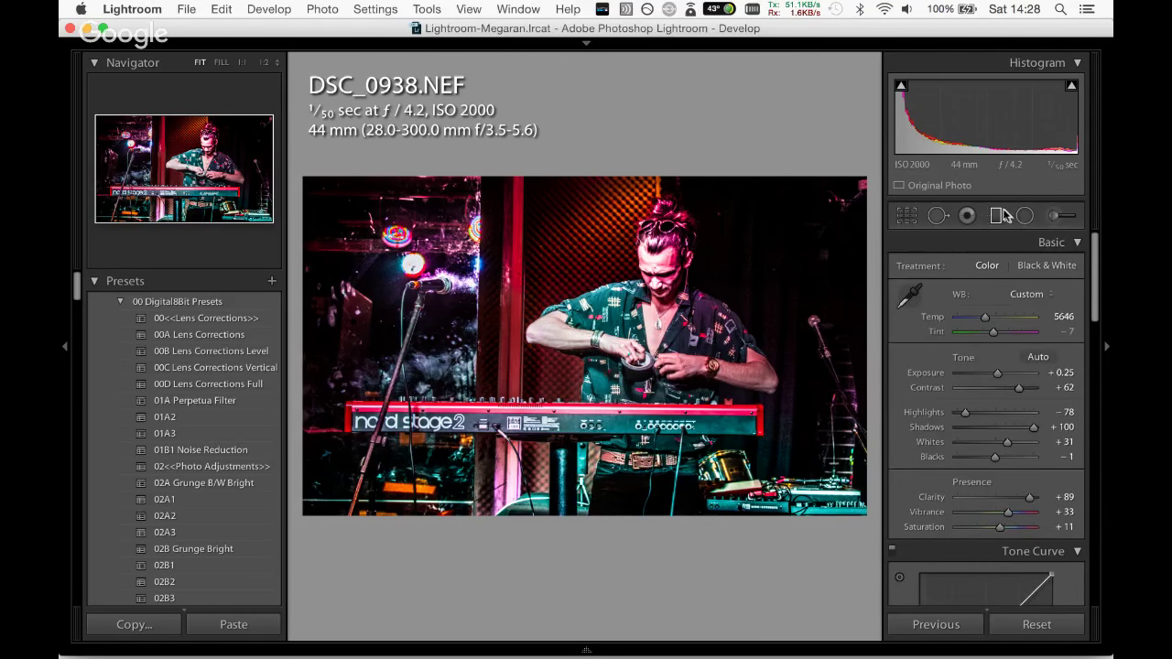
Set the clarity to 35 and the contrast to 27 for the graduated filter crossing the player's shoulders.
{"action": "left_click", "coordinate": [996, 216]}
{"action": "left_click_drag", "start_coordinate": [996, 387], "coordinate": [983, 387]}
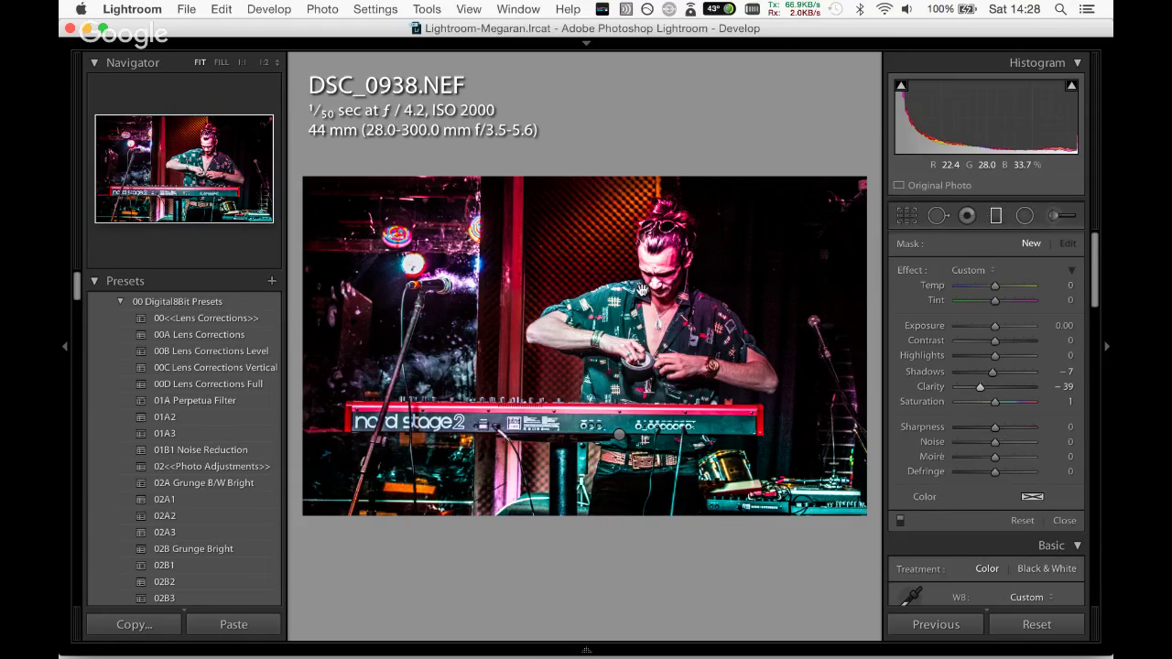
{"action": "left_click_drag", "start_coordinate": [643, 283], "coordinate": [645, 299]}
{"action": "left_click_drag", "start_coordinate": [815, 294], "coordinate": [814, 290]}
{"action": "left_click_drag", "start_coordinate": [1018, 387], "coordinate": [998, 393]}
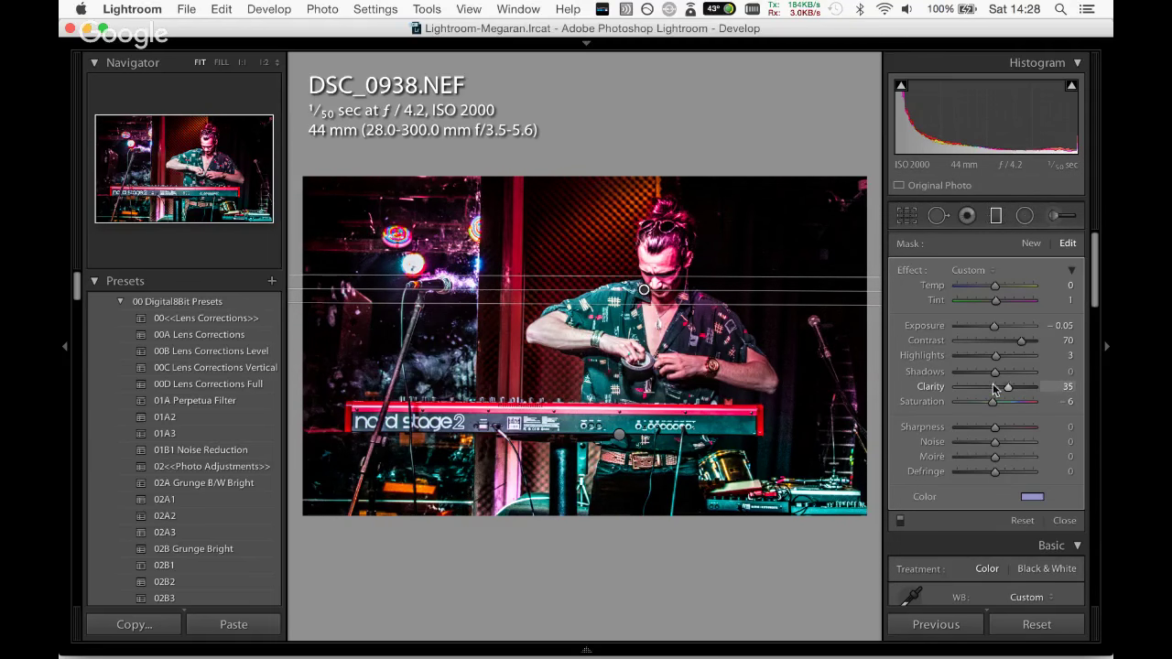
{"action": "left_click_drag", "start_coordinate": [993, 383], "coordinate": [1008, 386]}
{"action": "left_click_drag", "start_coordinate": [1021, 341], "coordinate": [1004, 344]}
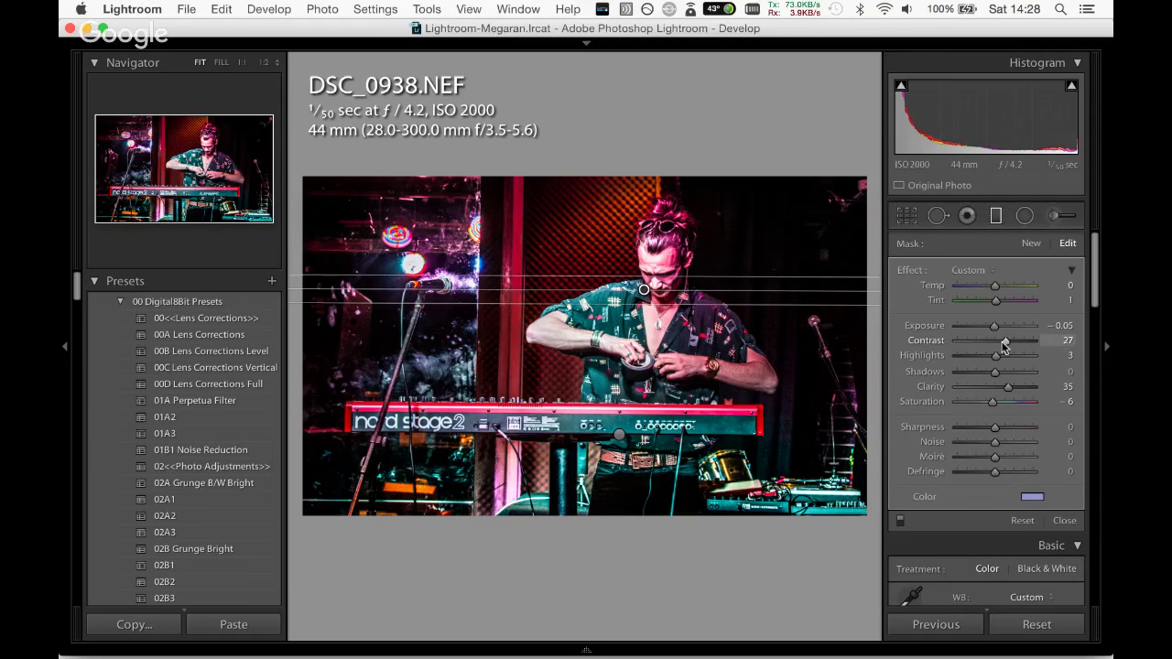
{"action": "left_click", "coordinate": [994, 218]}
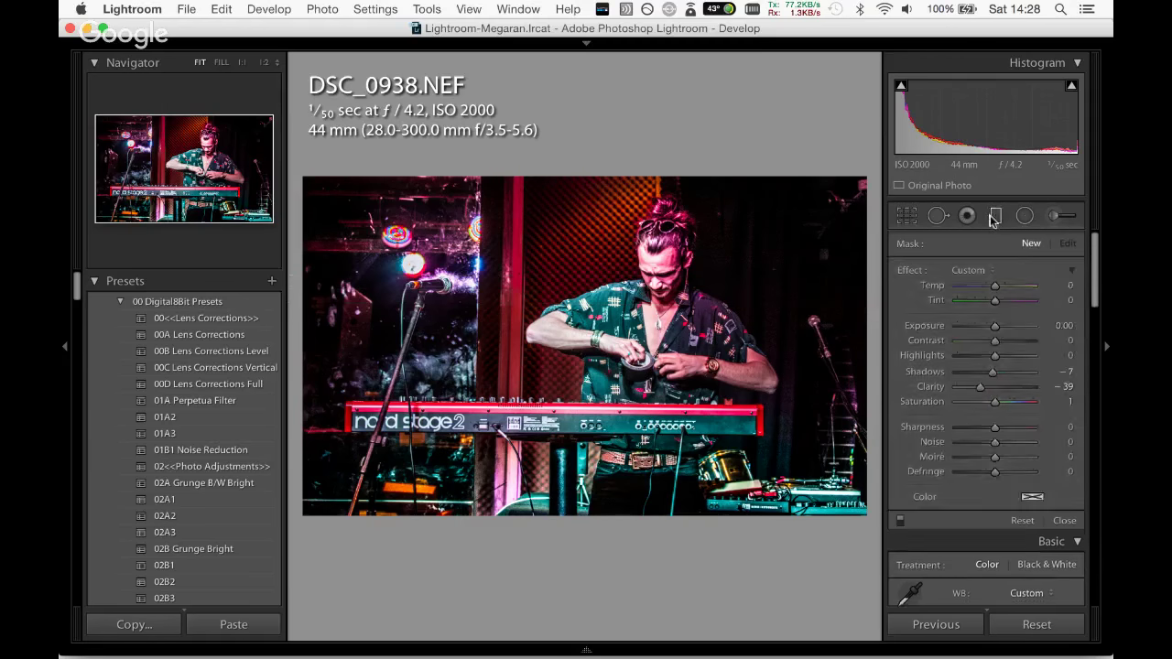
{"action": "left_click", "coordinate": [994, 217]}
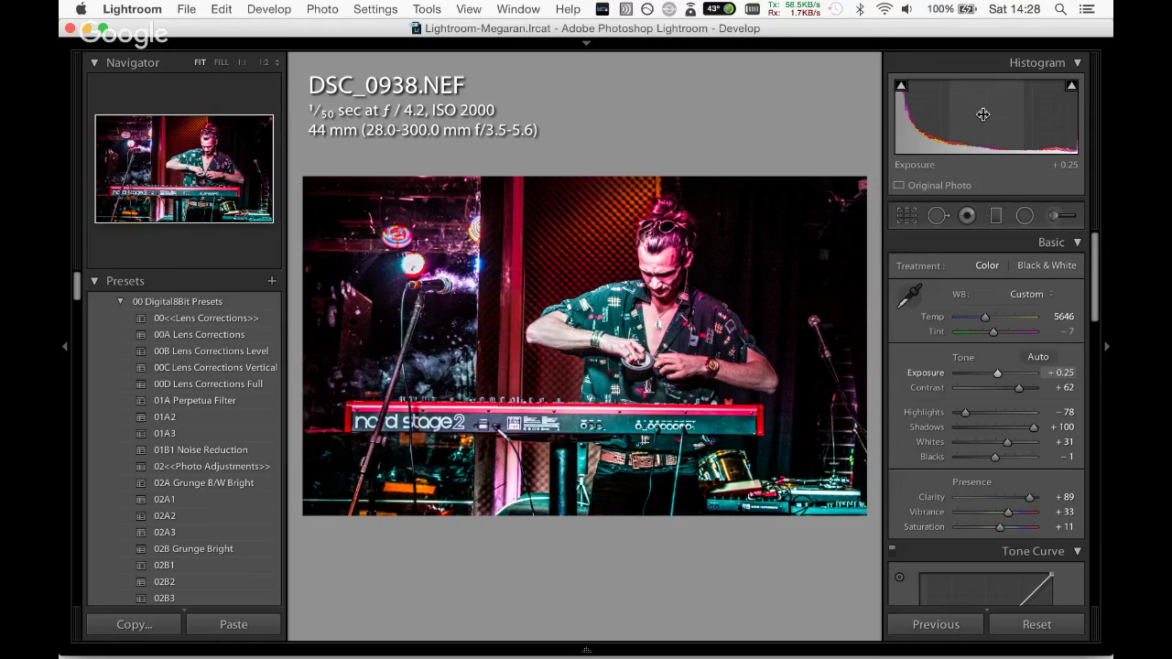
Set the temperature of DSC_0938.NEF to 5478 and compare the photo in the split before/after view.
{"action": "left_click_drag", "start_coordinate": [997, 316], "coordinate": [982, 320]}
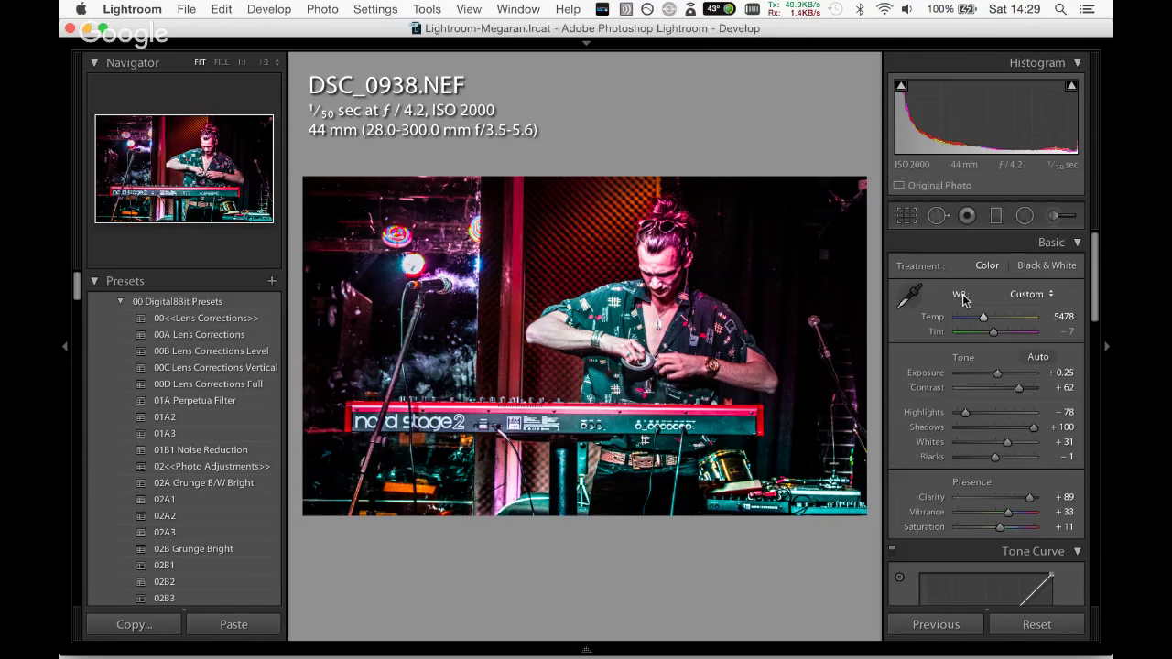
{"action": "key", "text": "y"}
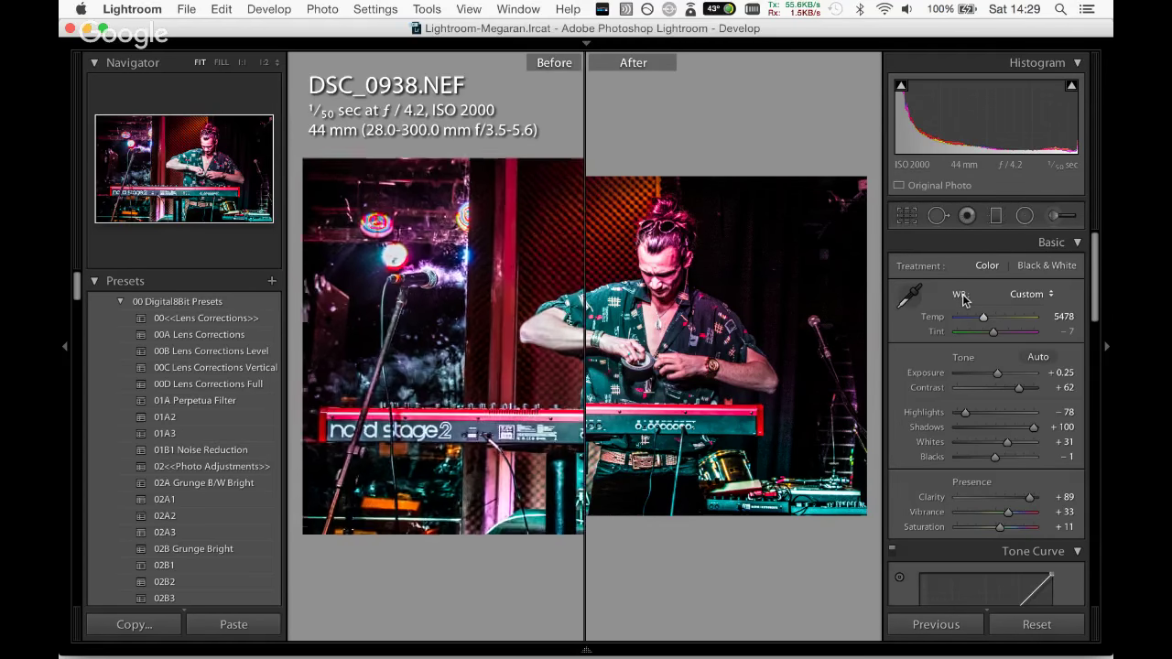